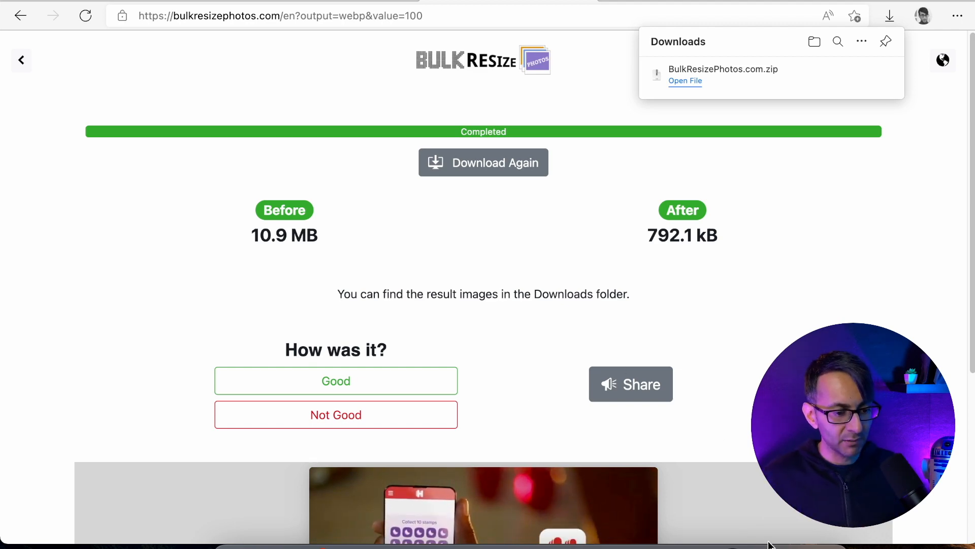
# Extract BulkResizePhotos.com.zip in the Downloads folder and list the WebP images inside the extracted BulkResizePhotos.com 2 folder.
pyautogui.click(788, 546)
pyautogui.click(828, 91)
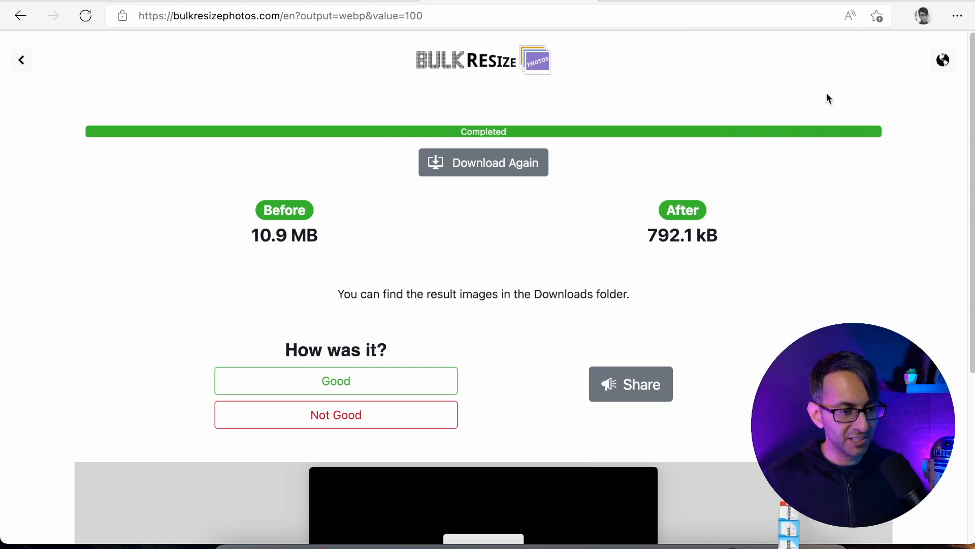
pyautogui.doubleClick(699, 19)
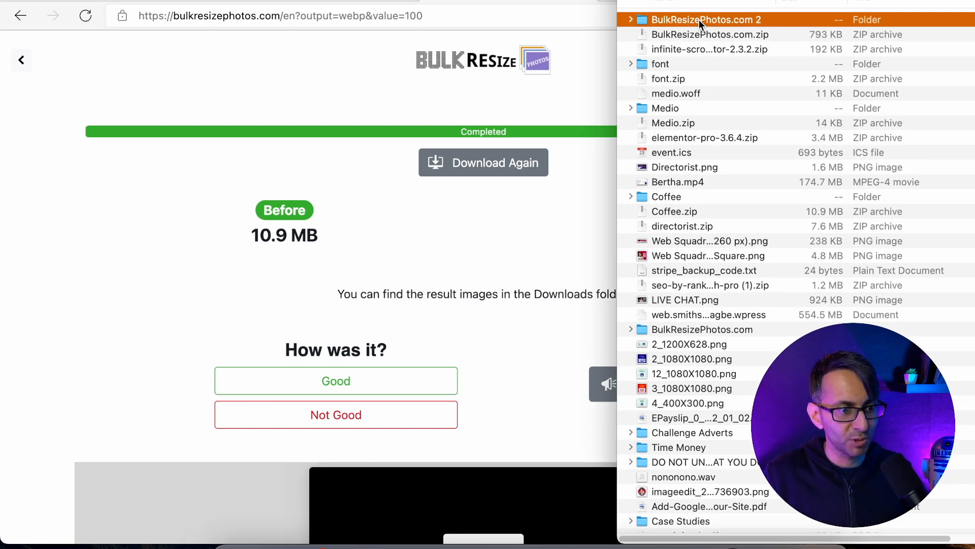
pyautogui.click(631, 21)
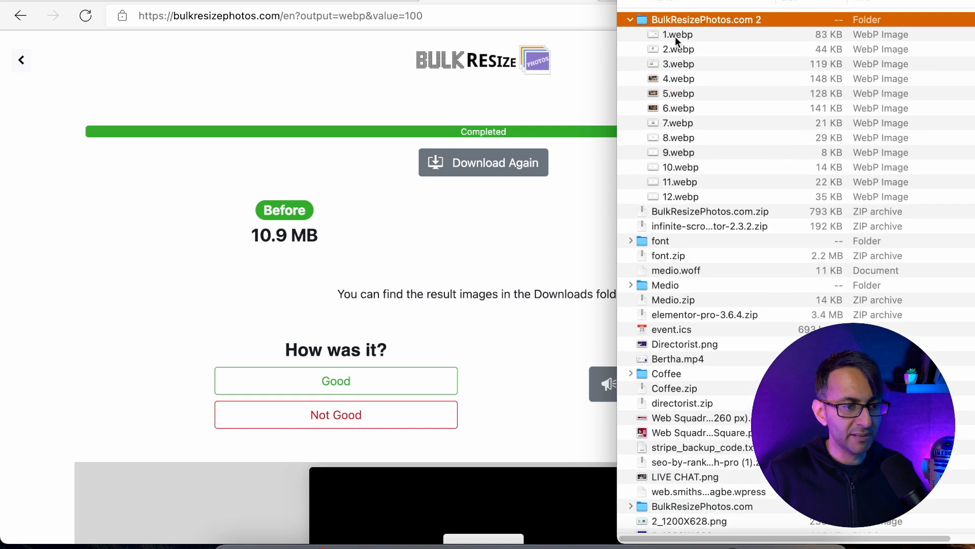
pyautogui.click(378, 45)
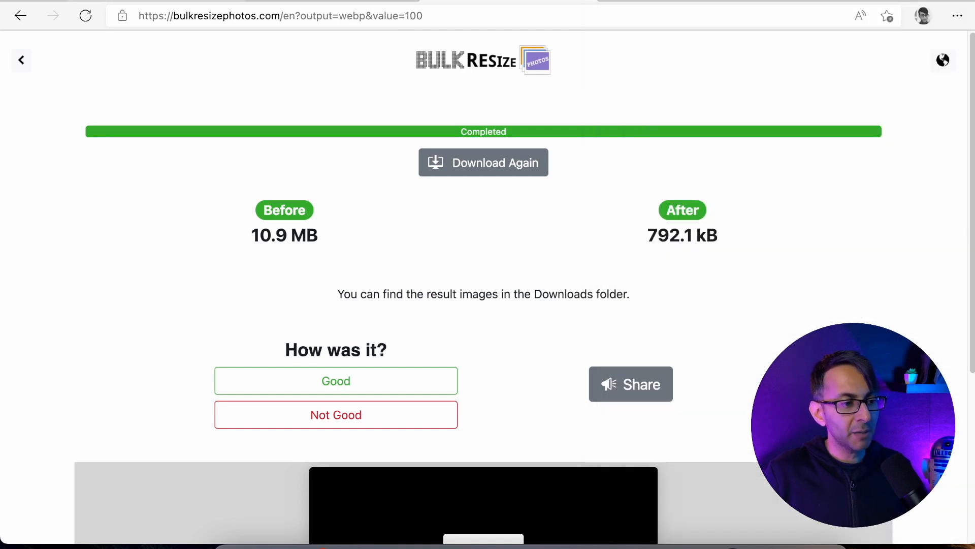
# Upload 1.webp through 12.webp from the BulkResizePhotos.com 2 folder in Downloads to the WordPress Media Library.
pyautogui.click(163, 1)
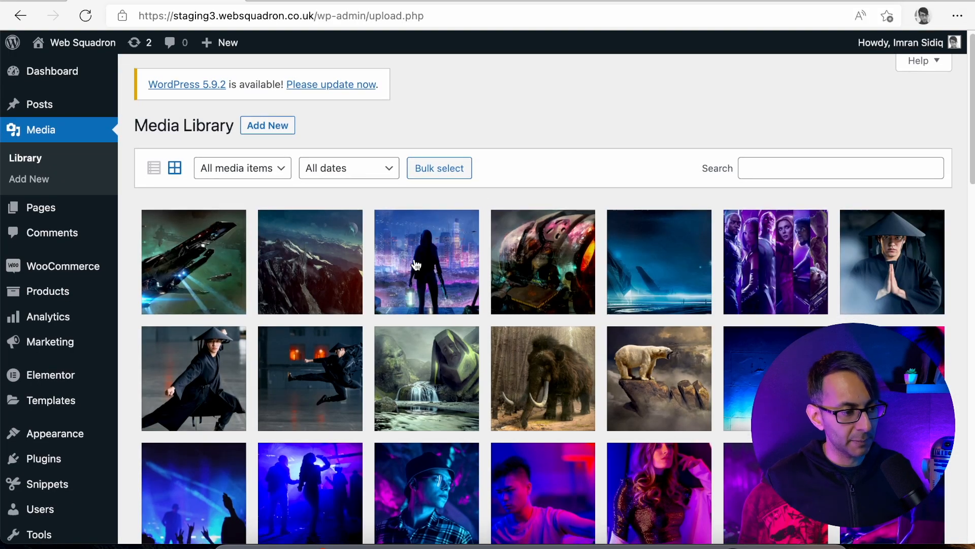
pyautogui.scroll(-4, 513, 246)
pyautogui.scroll(1, 513, 246)
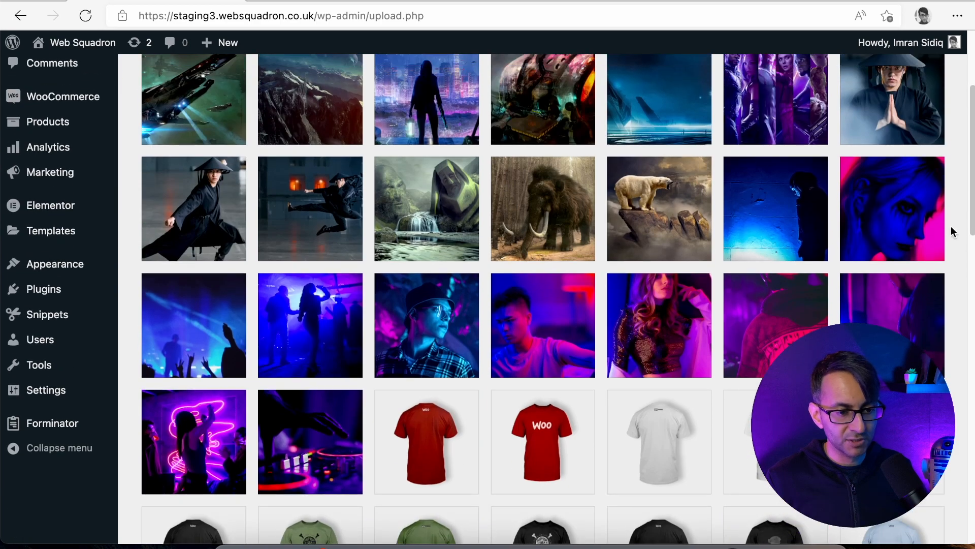
pyautogui.moveTo(968, 213); pyautogui.dragTo(968, 158)
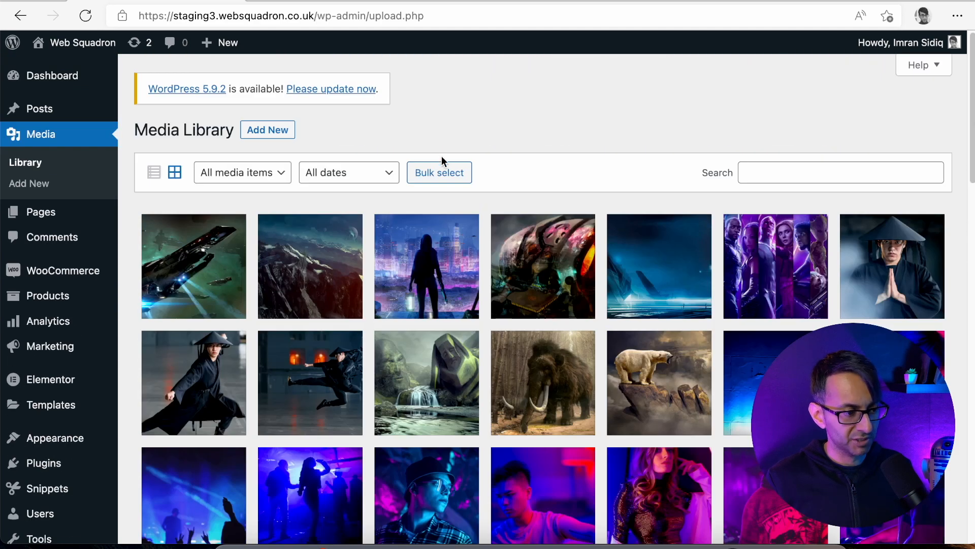
pyautogui.click(268, 129)
pyautogui.click(559, 240)
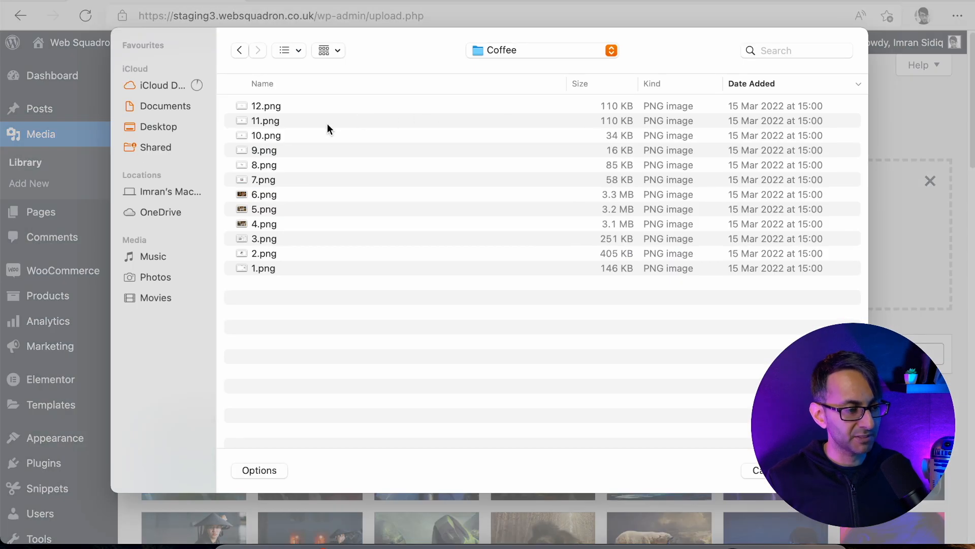
pyautogui.click(578, 51)
pyautogui.click(547, 68)
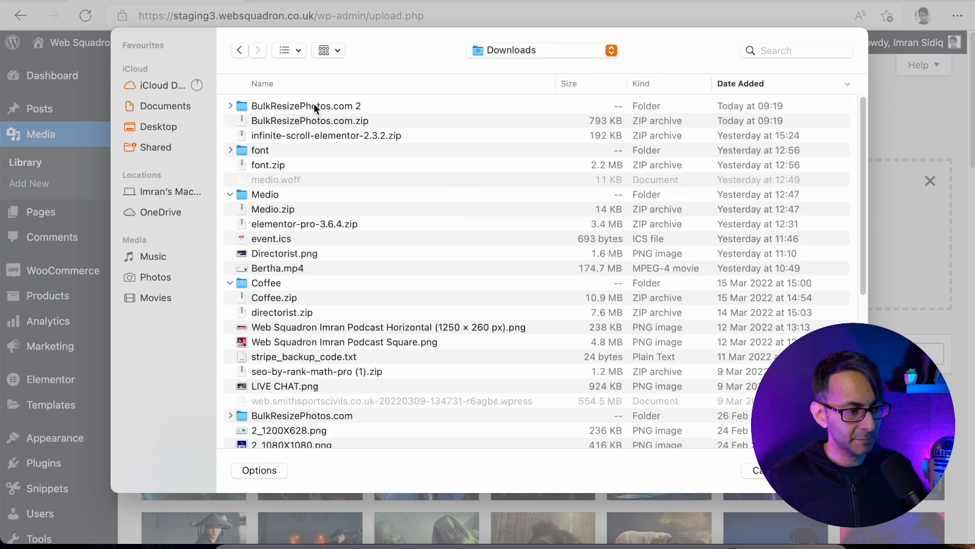
pyautogui.click(231, 106)
pyautogui.click(282, 121)
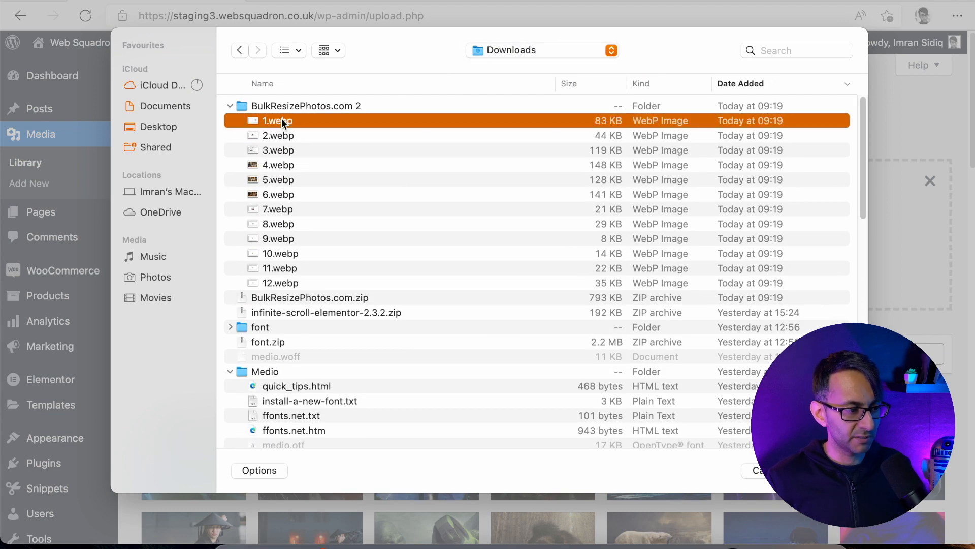
pyautogui.keyDown('shift'); pyautogui.click(331, 279); pyautogui.keyUp('shift')
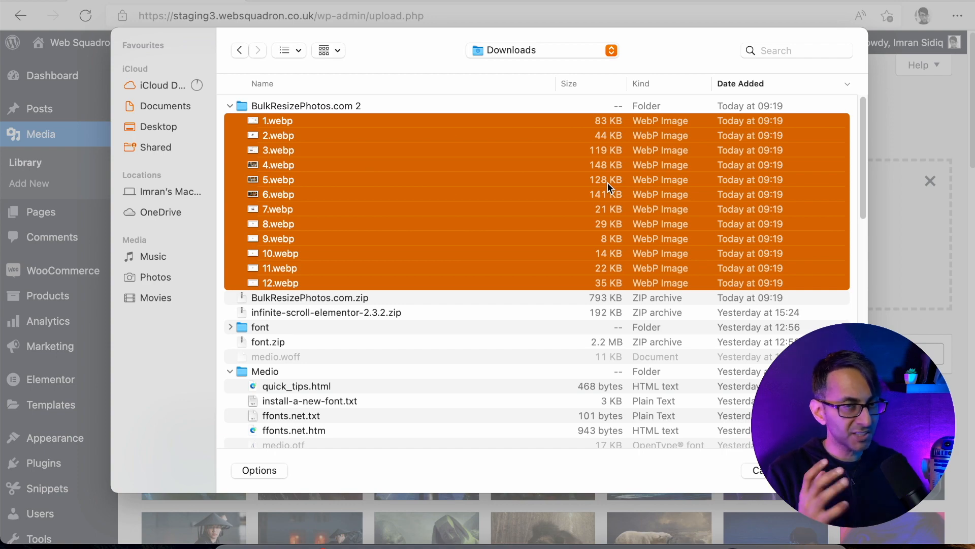
pyautogui.press('Return')
# Check the attachment details of the brown Coffee background and upload Coffee.webp from Downloads to the Media Library.
pyautogui.click(205, 317)
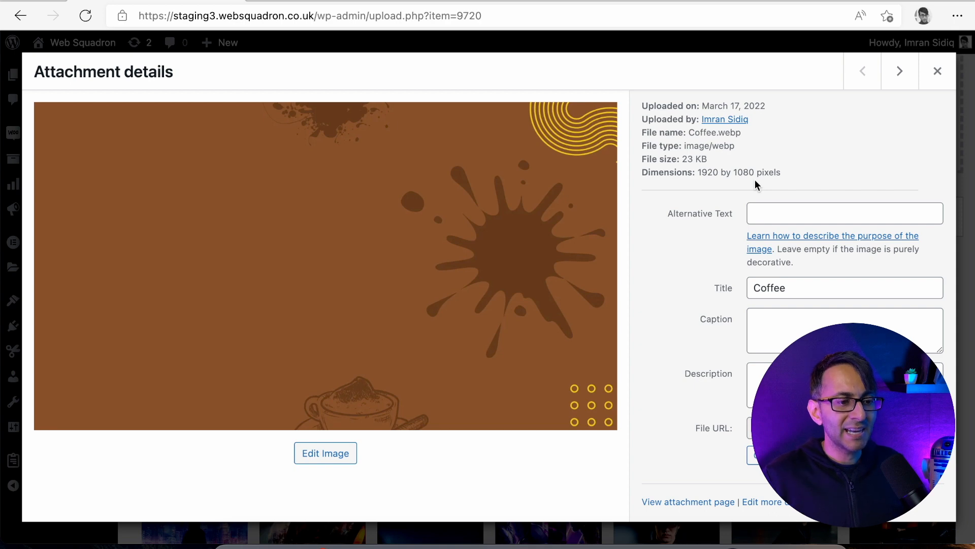
pyautogui.click(936, 82)
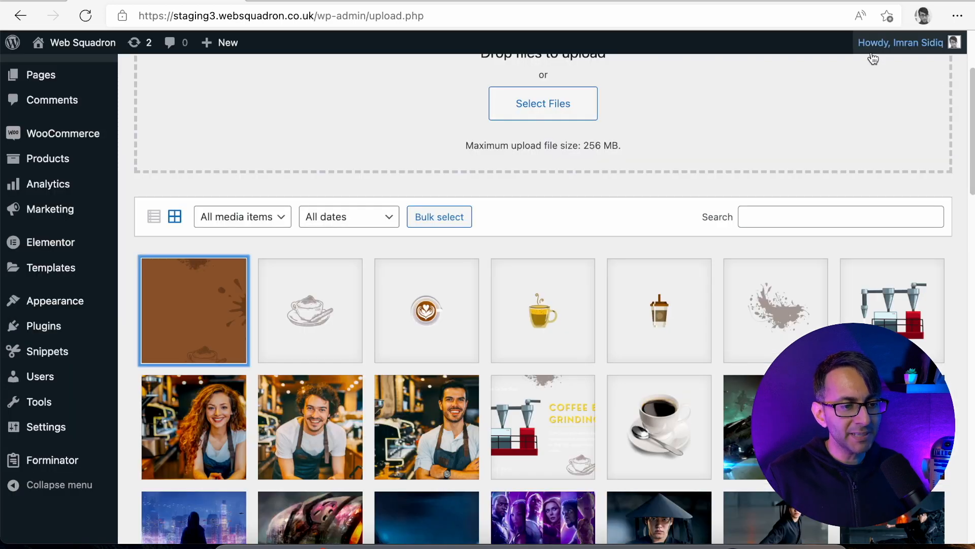
pyautogui.click(547, 106)
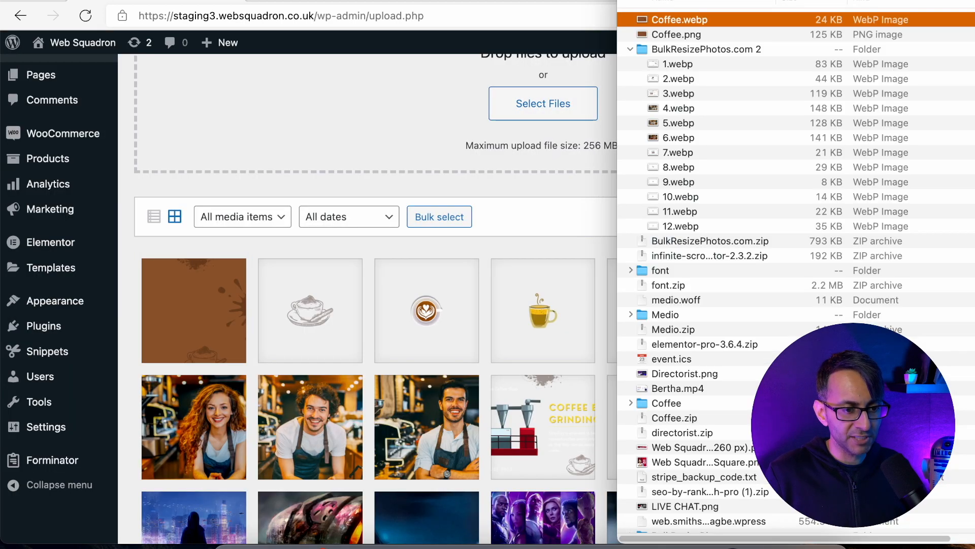
pyautogui.moveTo(724, 20); pyautogui.dragTo(350, 262)
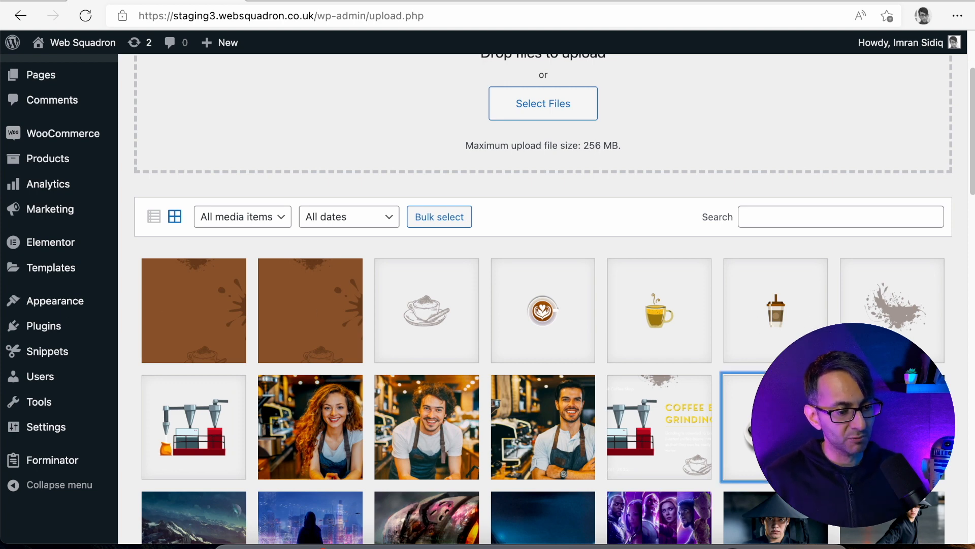
# Crop the white coffee cup image 2-1.webp tightly around the cup and saucer to about 724 by 696 pixels and save it.
pyautogui.click(741, 421)
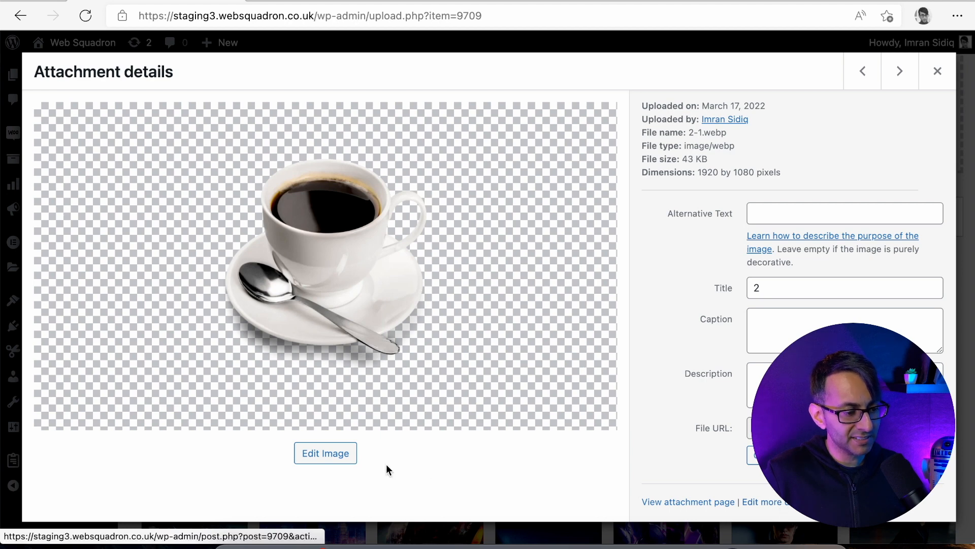
pyautogui.click(334, 452)
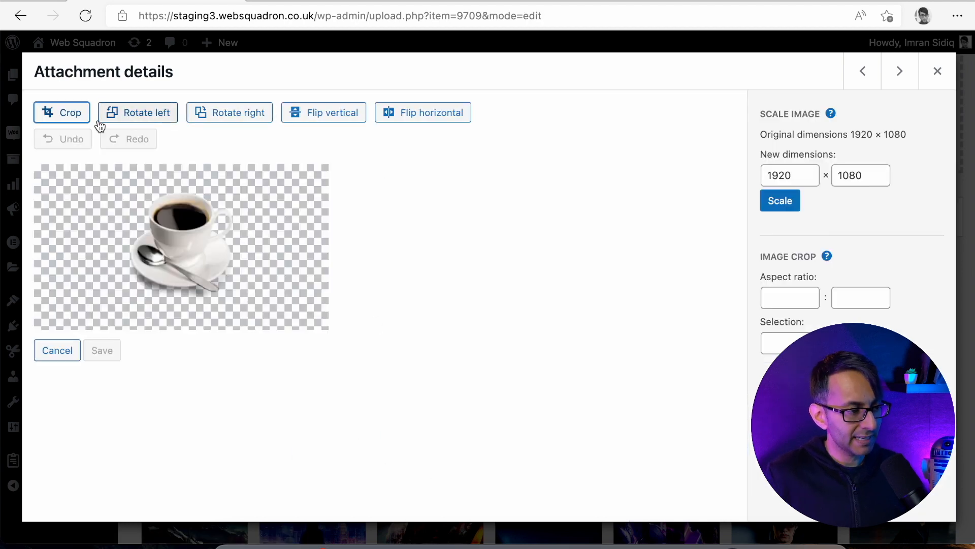
pyautogui.click(61, 112)
pyautogui.moveTo(35, 166); pyautogui.dragTo(128, 188)
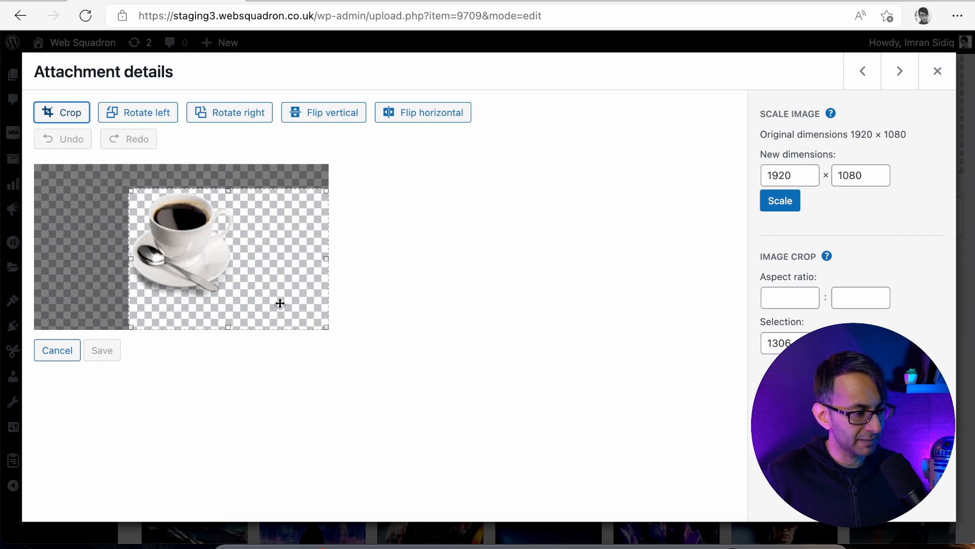
pyautogui.moveTo(326, 327); pyautogui.dragTo(239, 294)
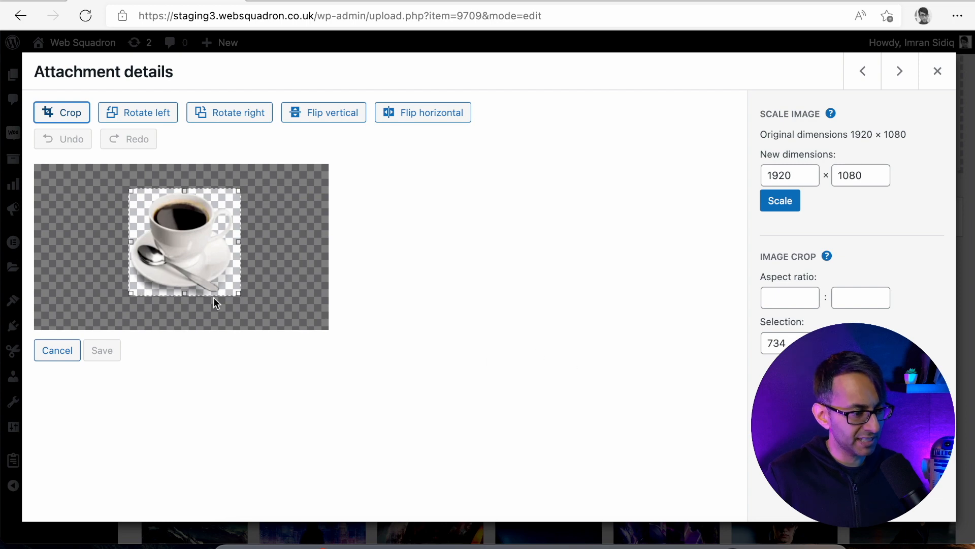
pyautogui.moveTo(243, 298); pyautogui.dragTo(242, 298)
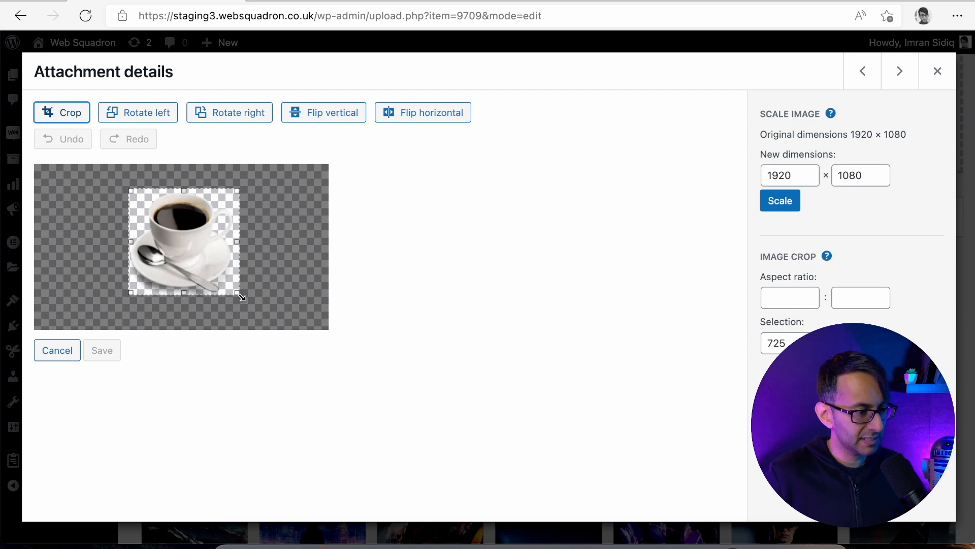
pyautogui.click(50, 113)
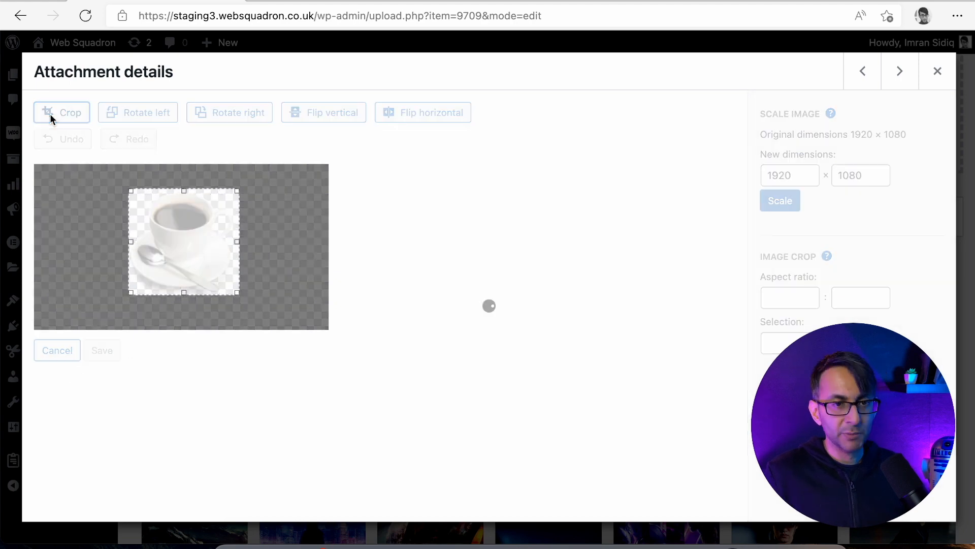
pyautogui.click(99, 467)
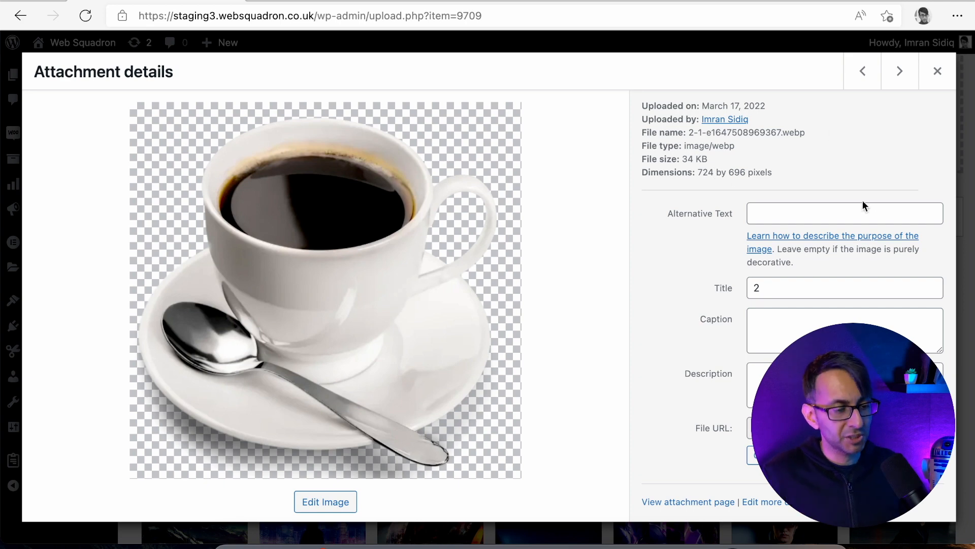
pyautogui.click(936, 83)
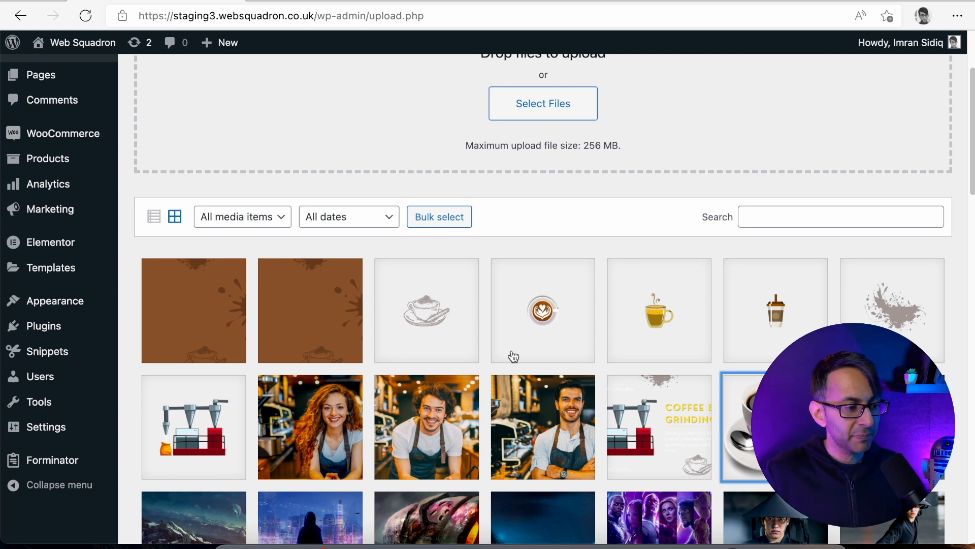
# Review the attachment details of the second brown coffee background in the Media Library.
pyautogui.click(328, 328)
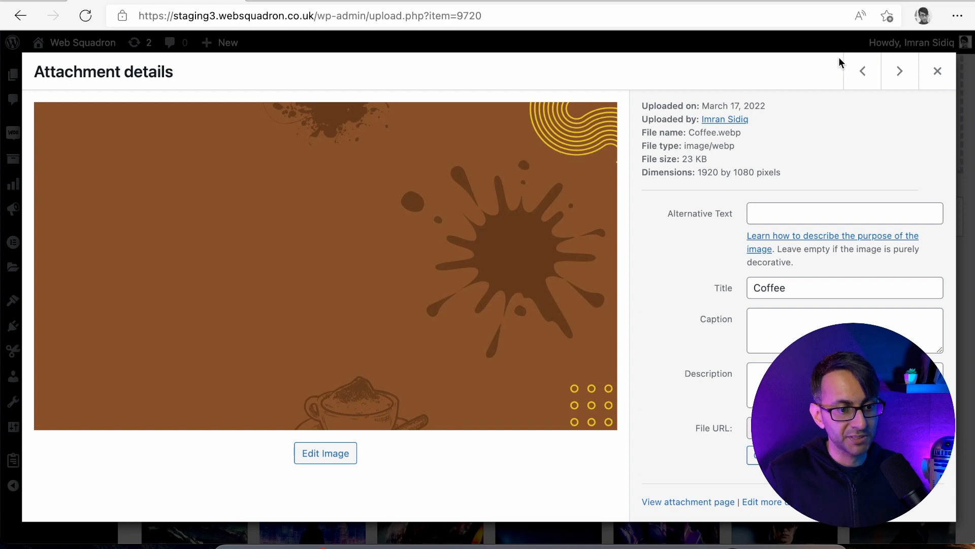
pyautogui.click(939, 74)
pyautogui.scroll(1, 76, 153)
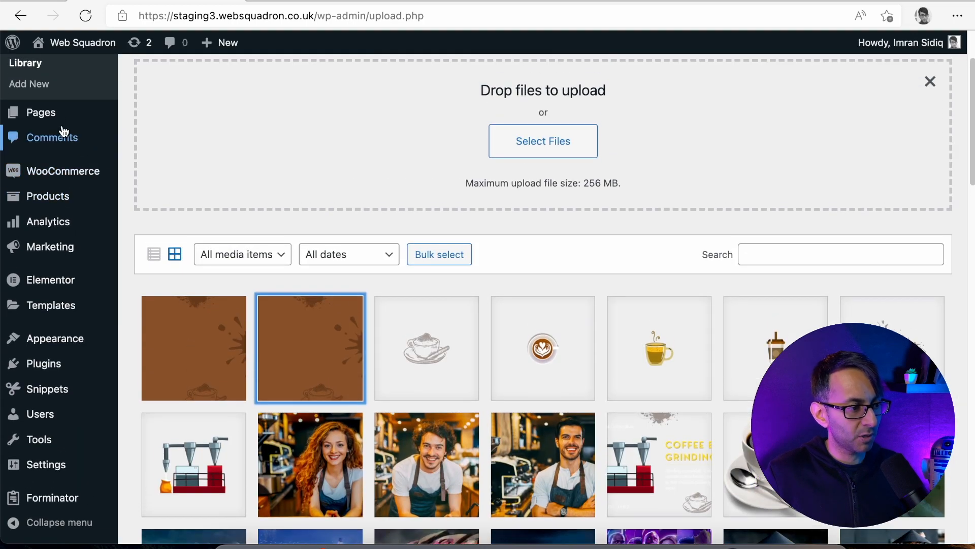
# Create a new page titled Coffee and open it in the Elementor editor.
pyautogui.moveTo(124, 124)
pyautogui.click(154, 135)
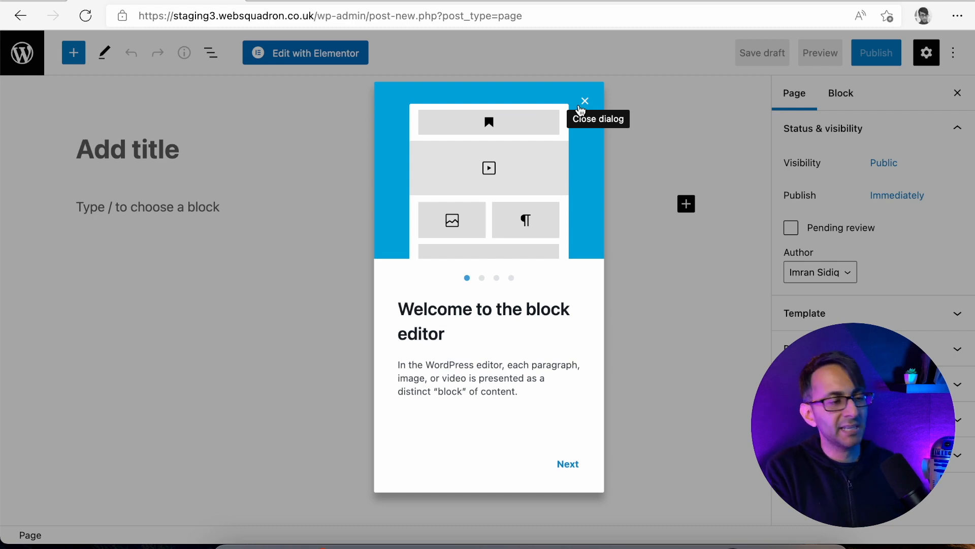
pyautogui.click(585, 101)
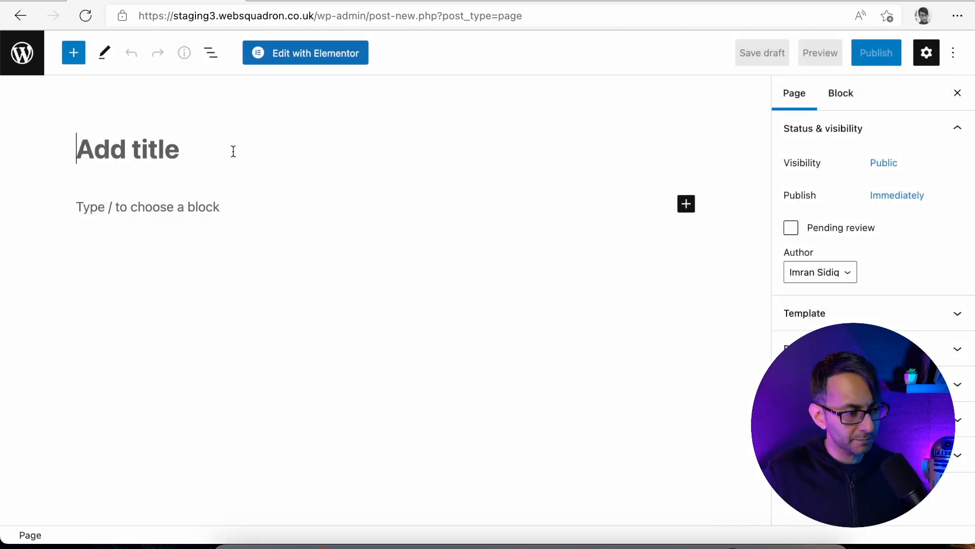
pyautogui.write('Coffee')
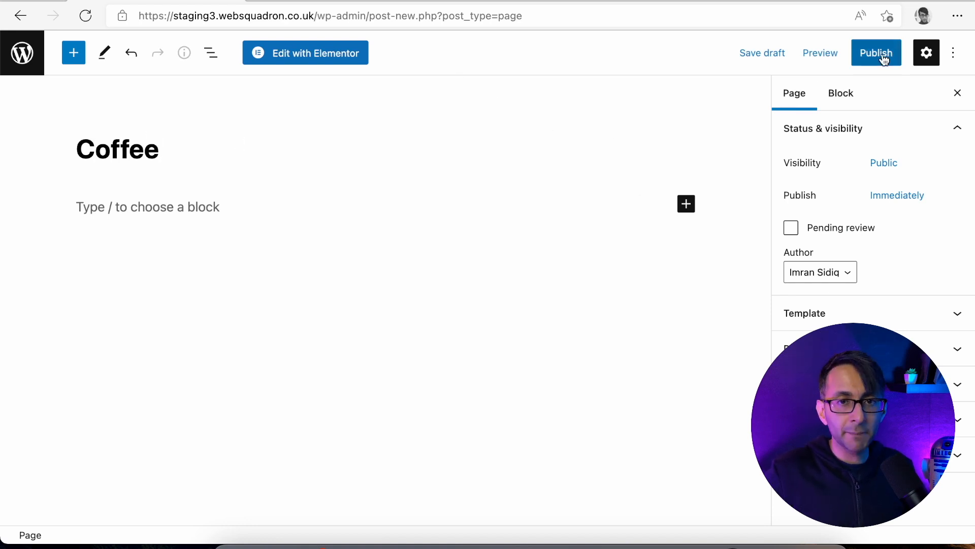
pyautogui.click(315, 59)
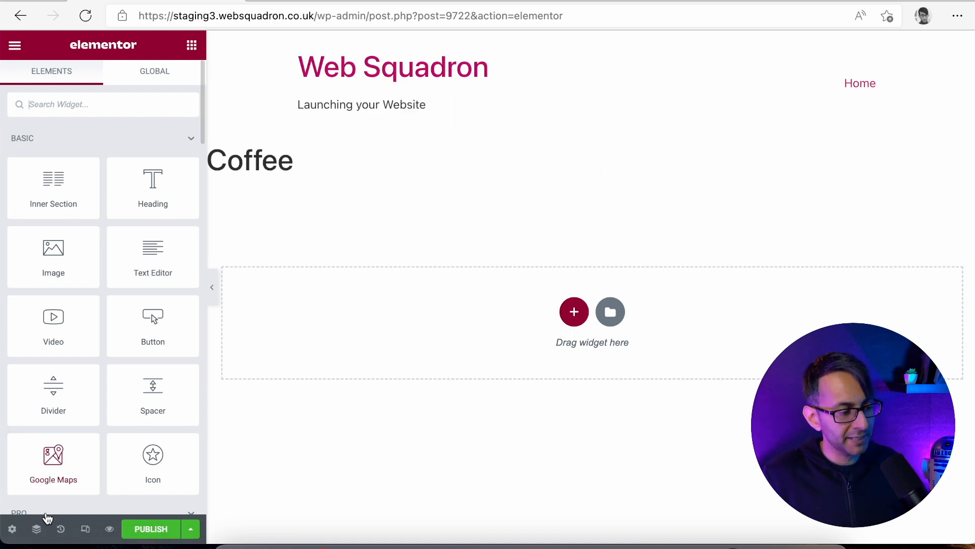
# Hide the Coffee page's title and set its page layout to the blank Elementor canvas without the site header.
pyautogui.click(13, 529)
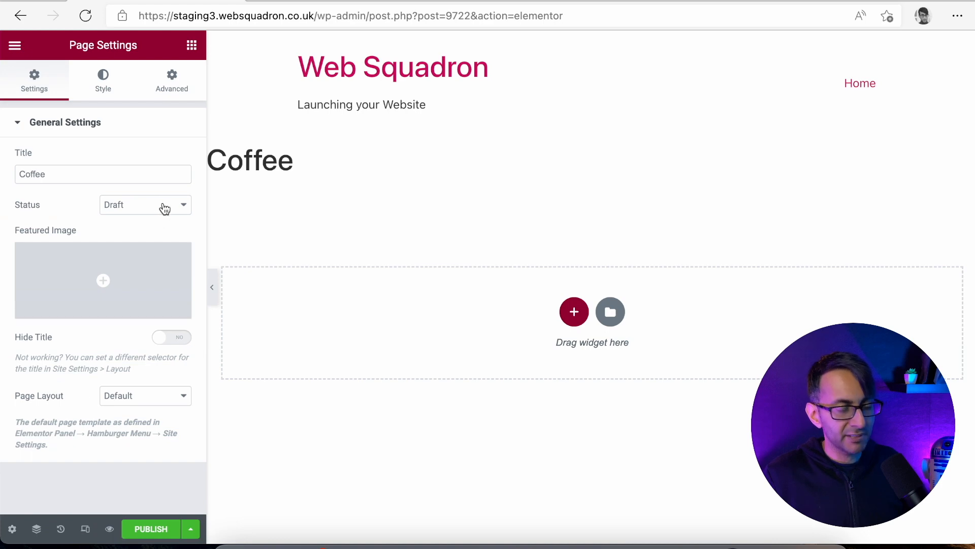
pyautogui.click(164, 207)
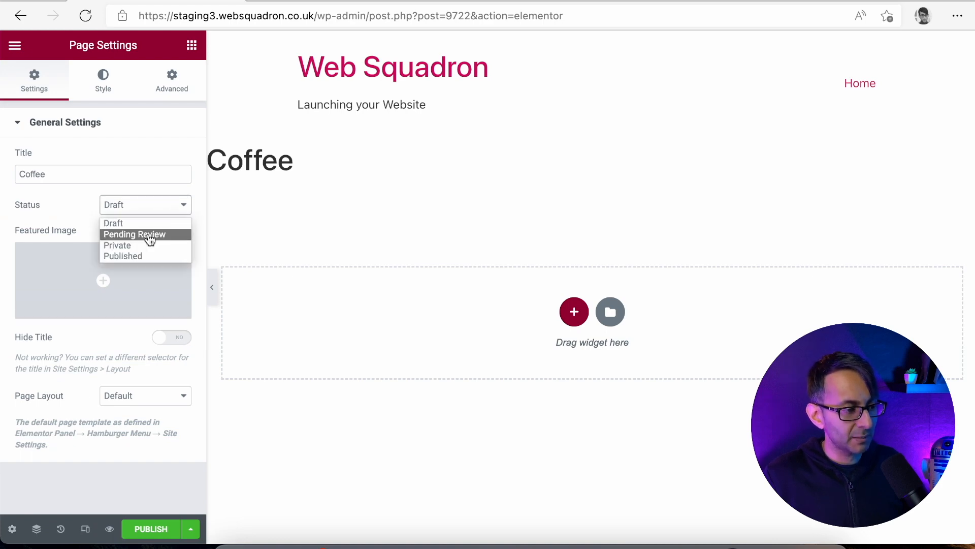
pyautogui.click(172, 338)
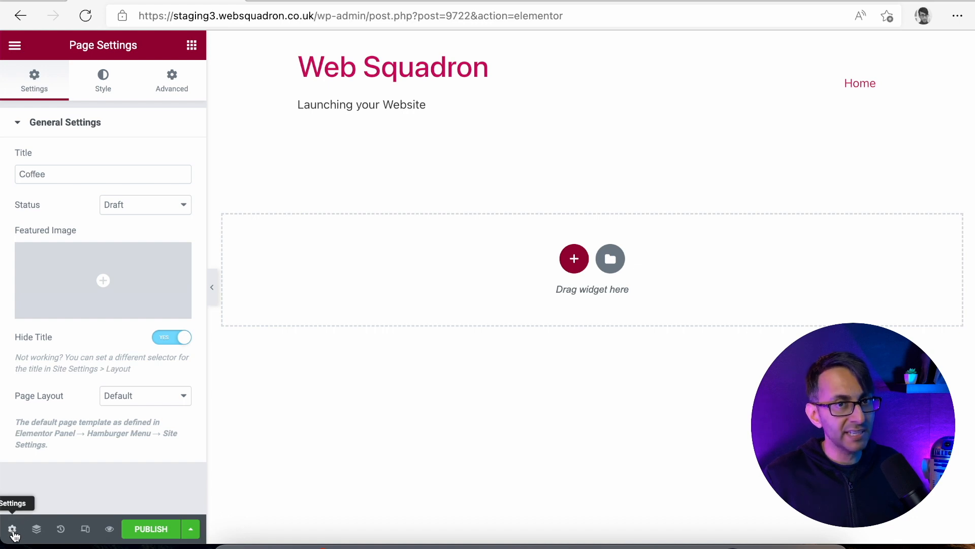
pyautogui.click(153, 401)
pyautogui.click(146, 420)
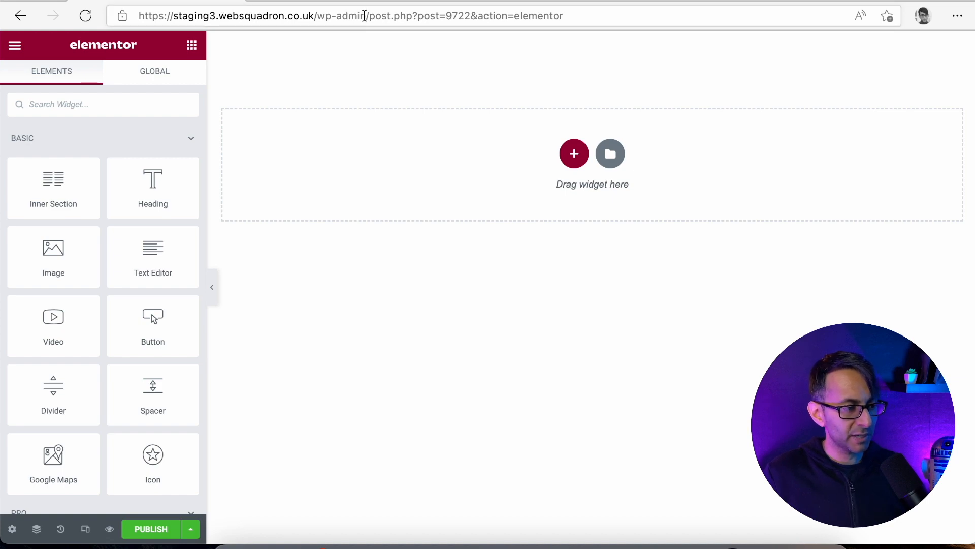
# Open the staging site's wp-admin dashboard in a separate browser tab using the copied address.
pyautogui.moveTo(364, 15); pyautogui.dragTo(132, 3)
pyautogui.hotkey('ctrl', 'c')
pyautogui.click(348, 6)
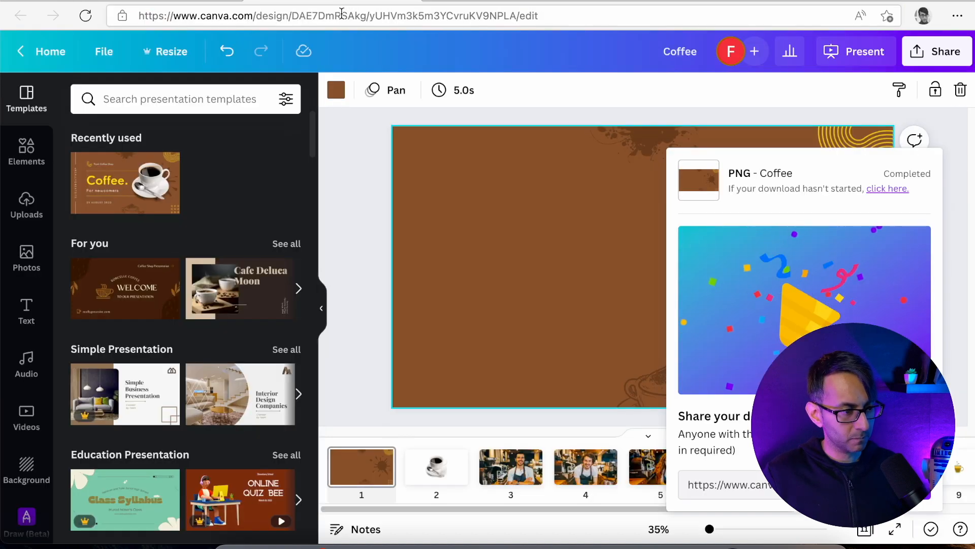
pyautogui.click(475, 5)
pyautogui.click(498, 16)
pyautogui.hotkey('ctrl', 'v')
pyautogui.press('Return')
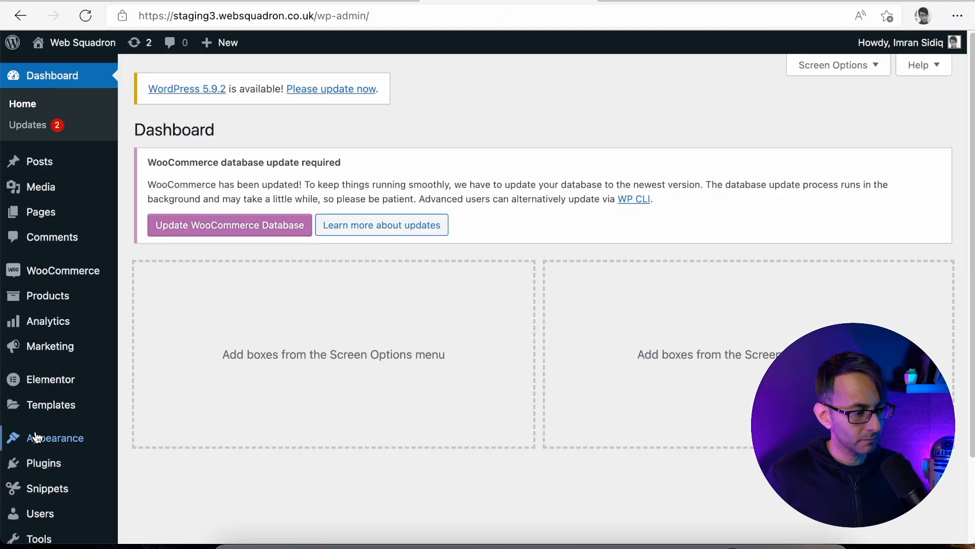
# View the site's saved header templates and the new header template form, and close the form without creating one.
pyautogui.moveTo(113, 406)
pyautogui.click(142, 406)
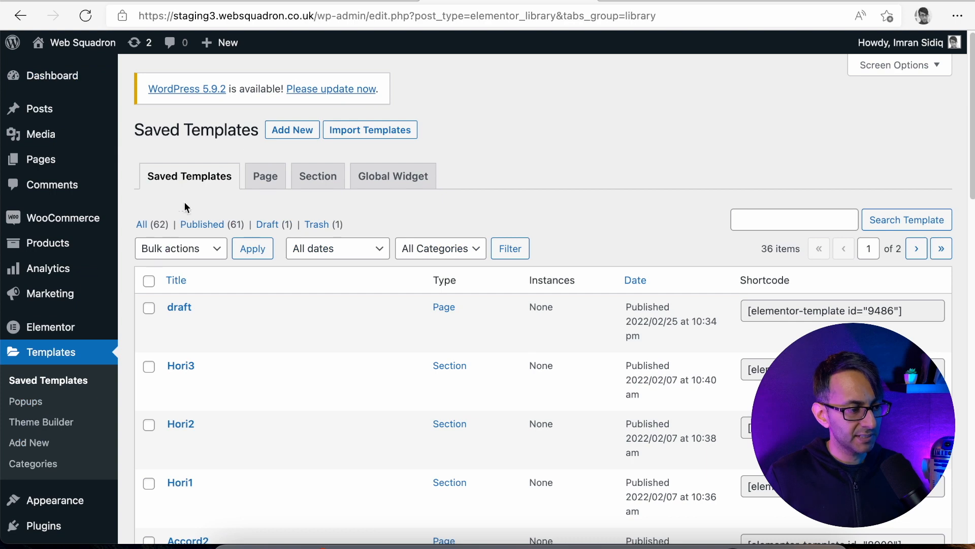
pyautogui.click(141, 225)
pyautogui.click(447, 178)
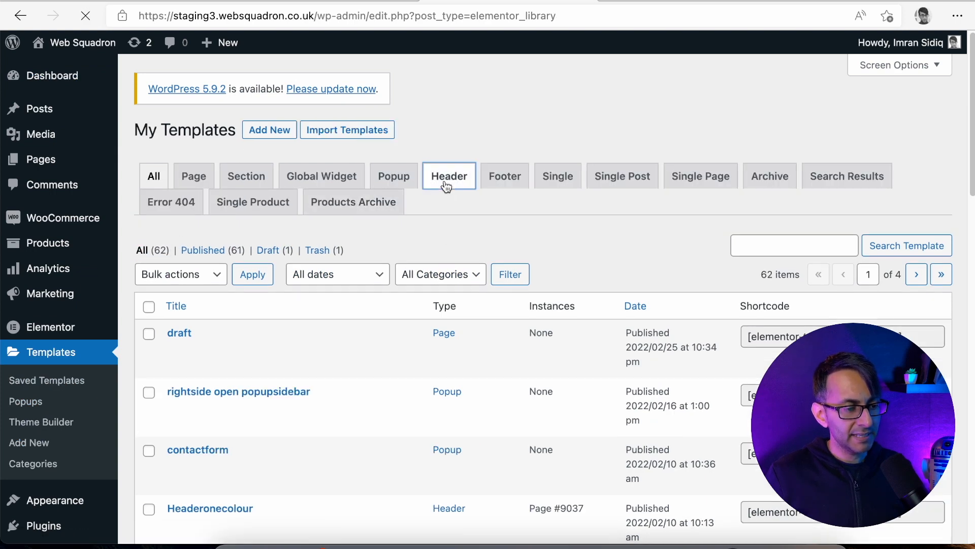
pyautogui.scroll(-1, 479, 420)
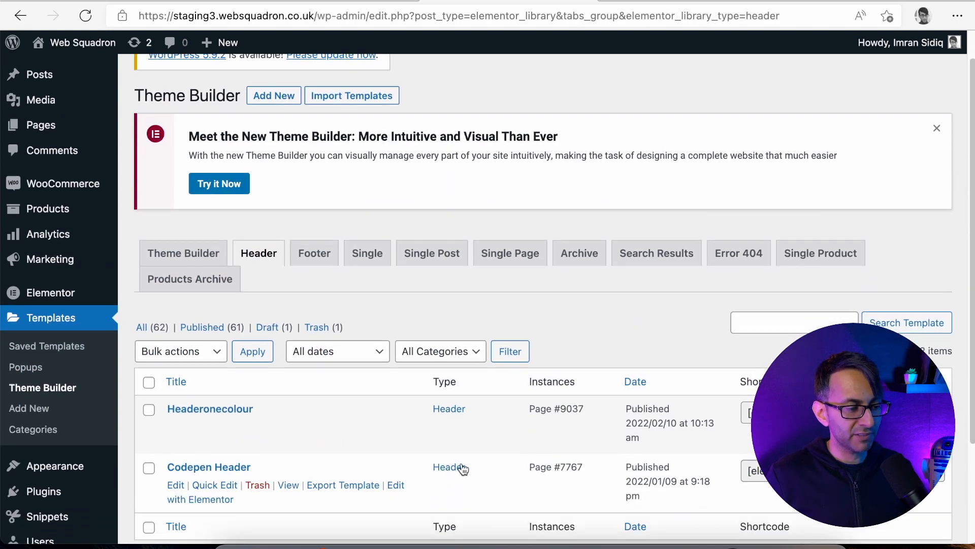
pyautogui.click(278, 91)
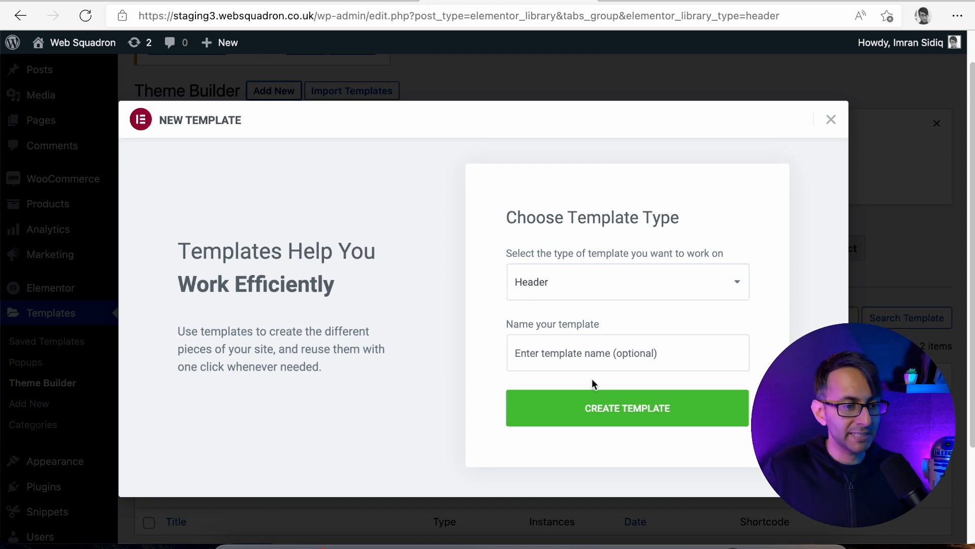
pyautogui.click(831, 120)
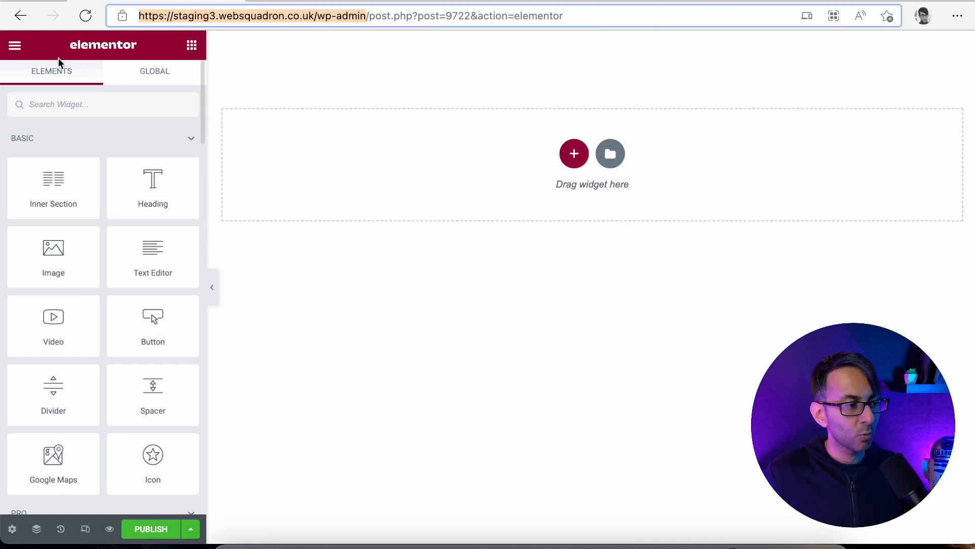
# Open the site-wide Global Colors settings for the Coffee page's palette and save the site settings on leaving.
pyautogui.click(17, 53)
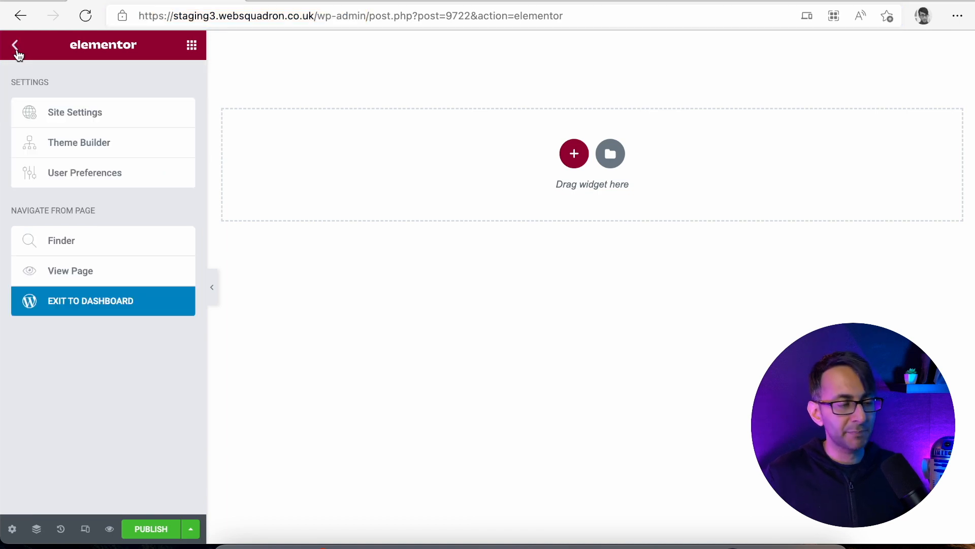
pyautogui.click(76, 113)
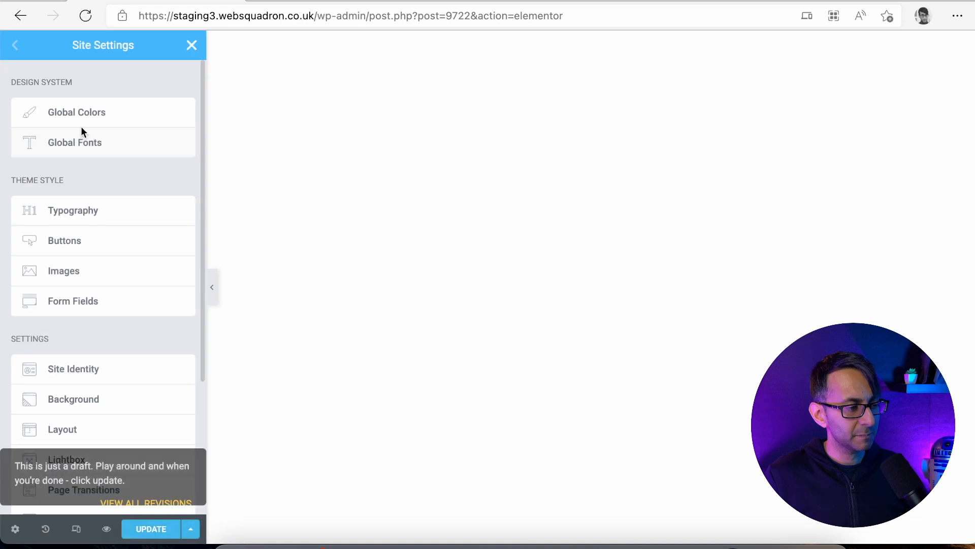
pyautogui.click(103, 117)
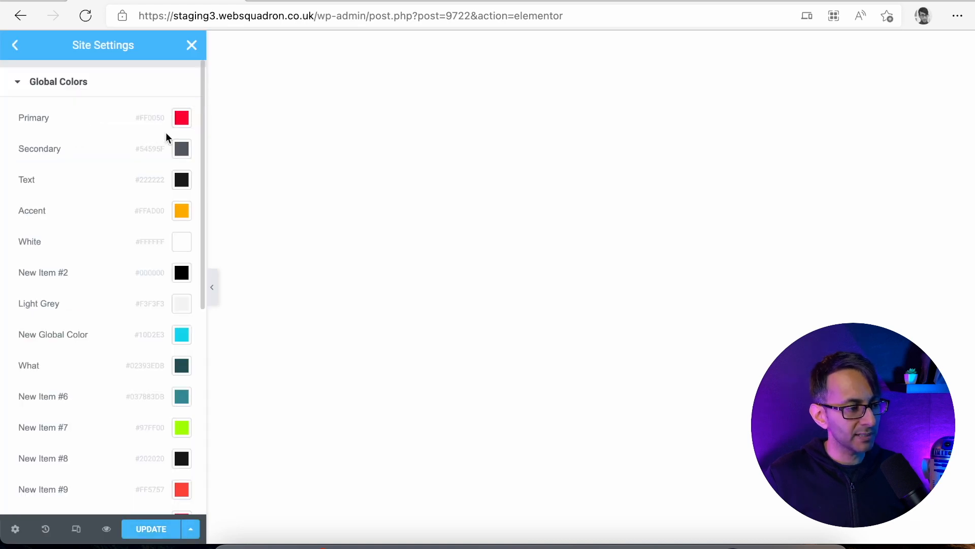
pyautogui.click(191, 46)
pyautogui.click(539, 330)
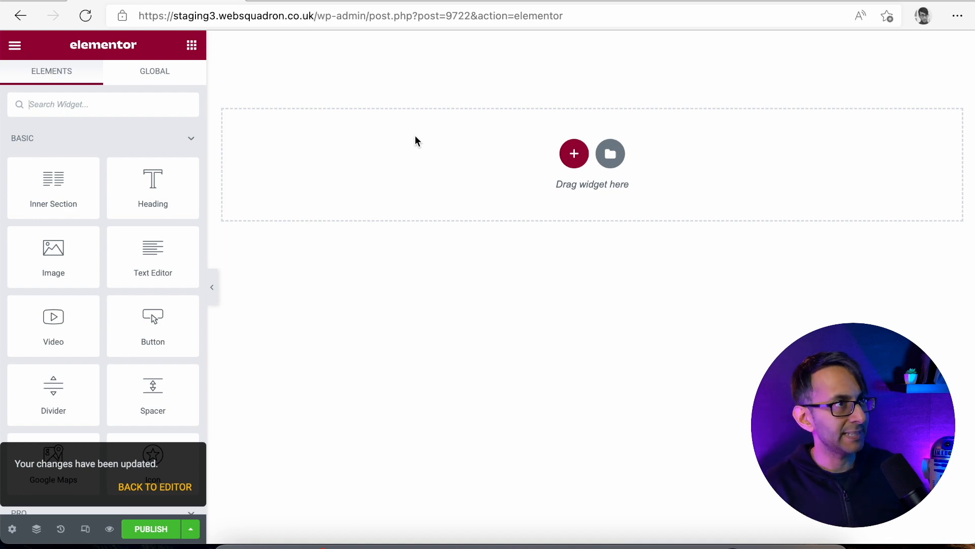
pyautogui.hotkey('alt', 'Left')
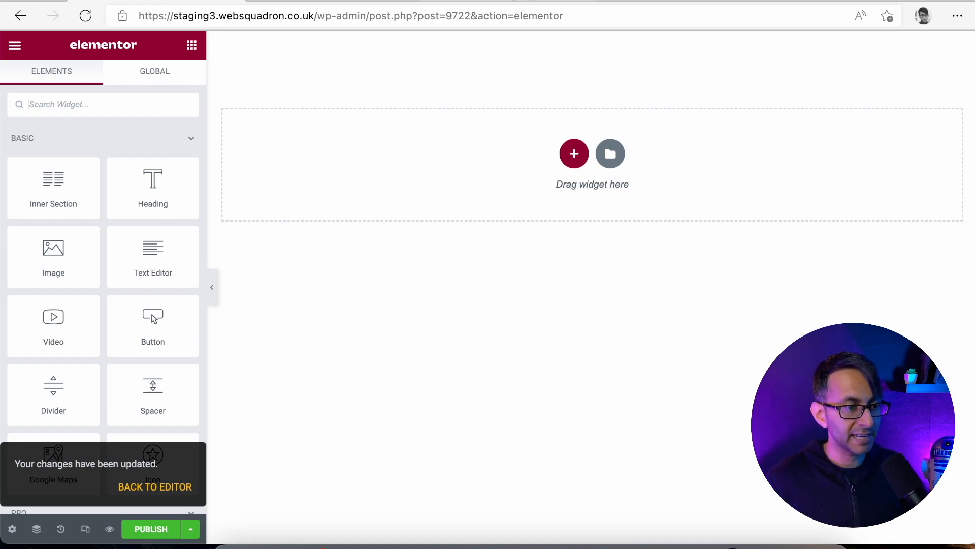
pyautogui.hotkey('alt', 'Left')
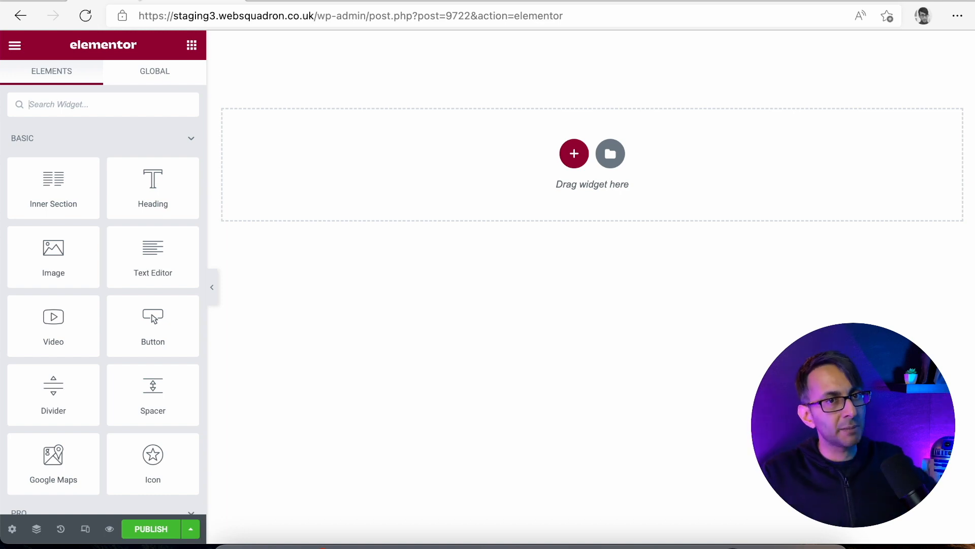
# Add a section with two equal columns and place an Image widget in its first column.
pyautogui.click(574, 153)
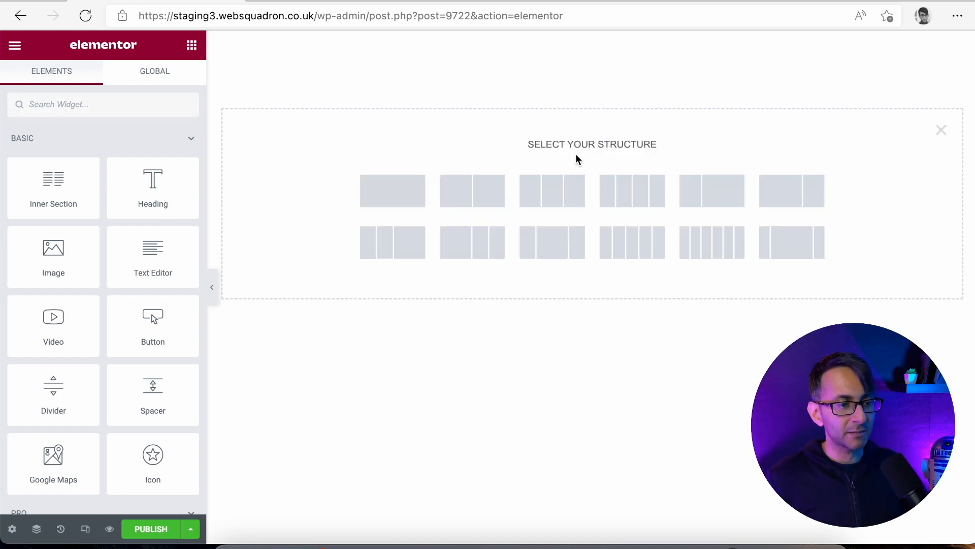
pyautogui.click(456, 196)
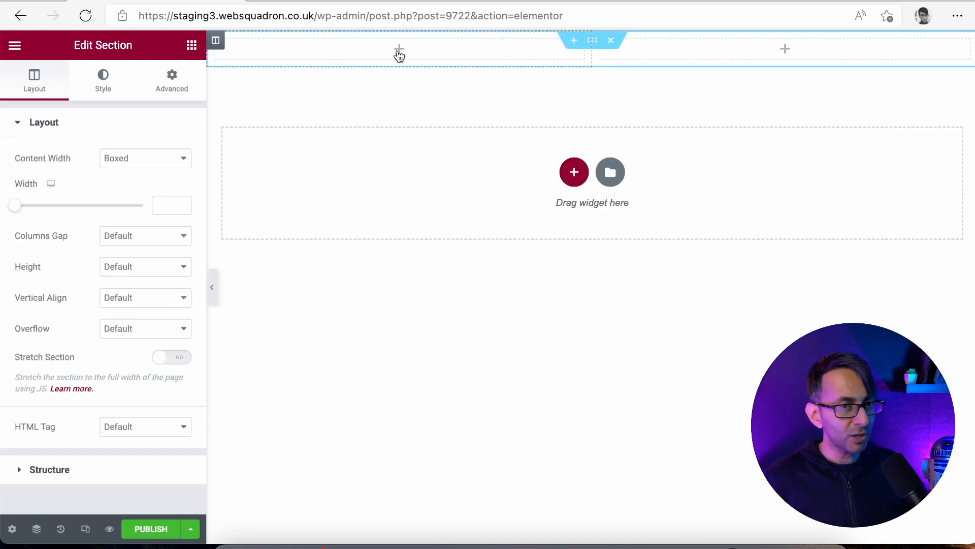
pyautogui.click(192, 49)
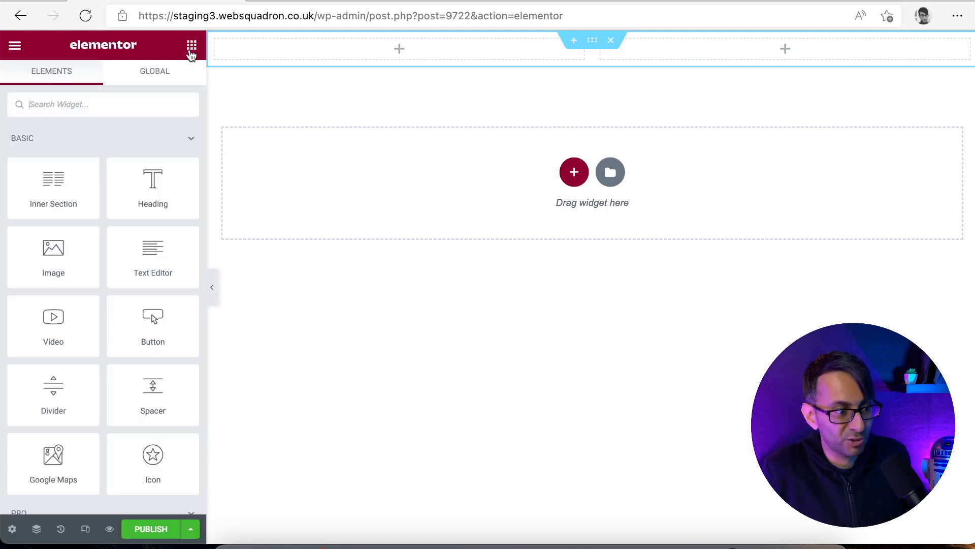
pyautogui.moveTo(97, 256); pyautogui.dragTo(367, 70)
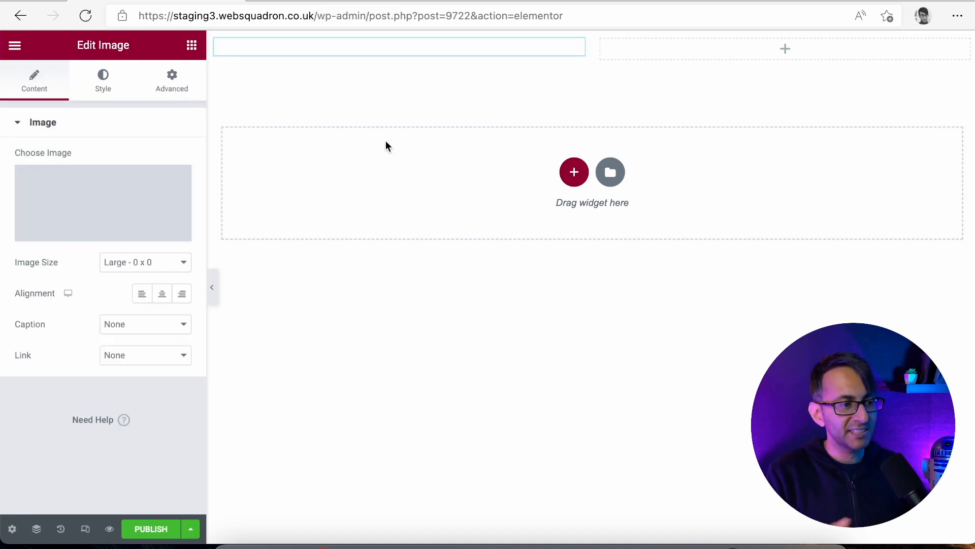
# Add a Heading widget to the first column with the title Coffeelicious.
pyautogui.click(192, 45)
pyautogui.moveTo(152, 189); pyautogui.dragTo(337, 47)
pyautogui.moveTo(148, 185); pyautogui.dragTo(5, 165)
pyautogui.write('C')
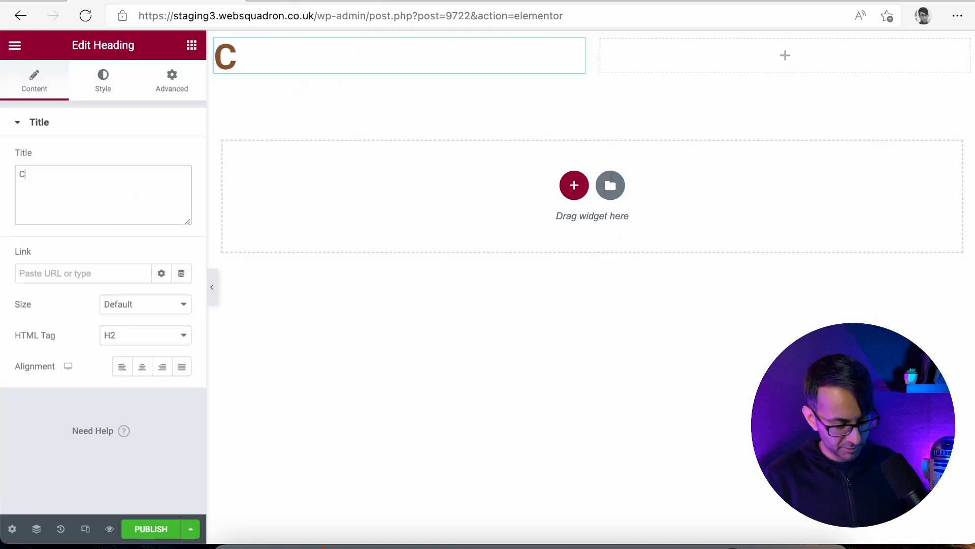
pyautogui.write('offee')
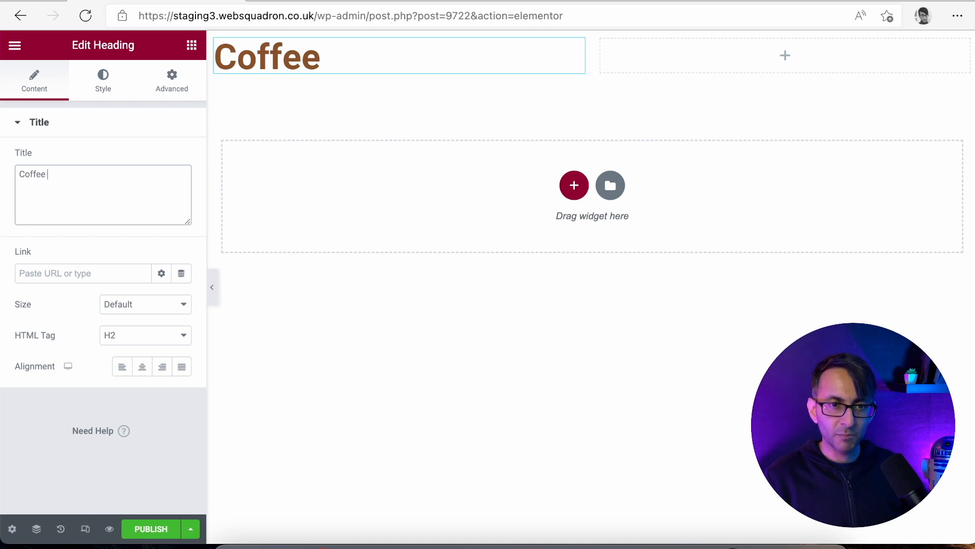
pyautogui.write('licious')
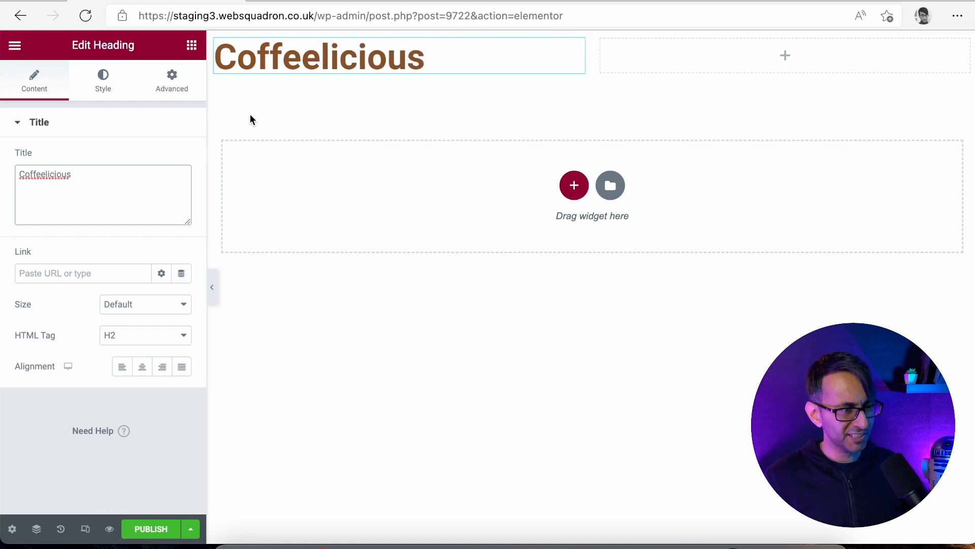
# Left-align the Coffeelicious heading and set its text colour to the global yellow.
pyautogui.click(130, 335)
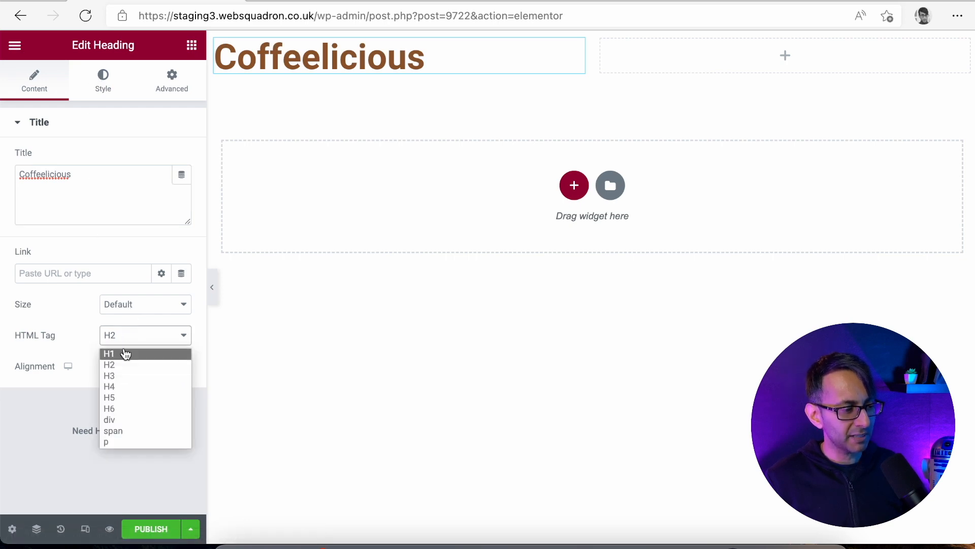
pyautogui.click(126, 365)
pyautogui.click(124, 367)
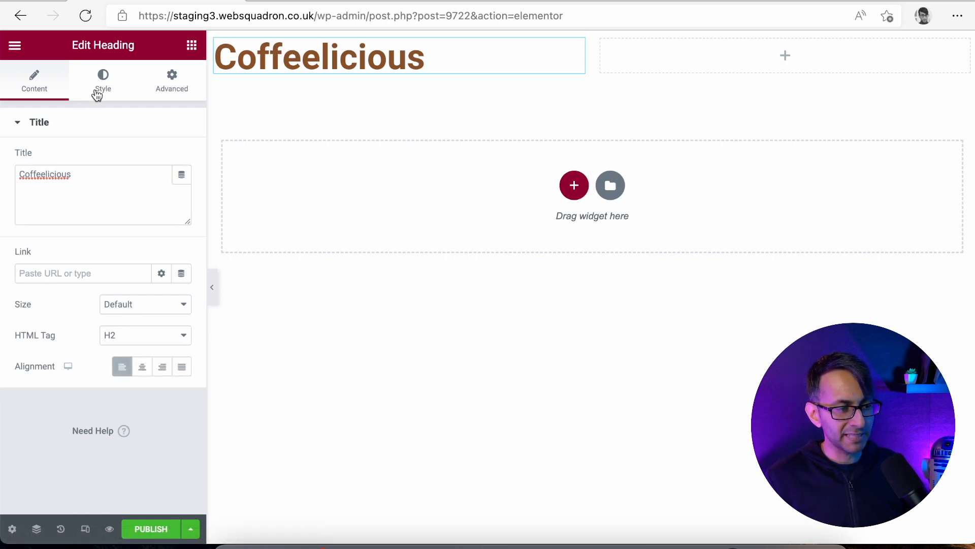
pyautogui.click(103, 82)
pyautogui.click(169, 169)
pyautogui.click(72, 252)
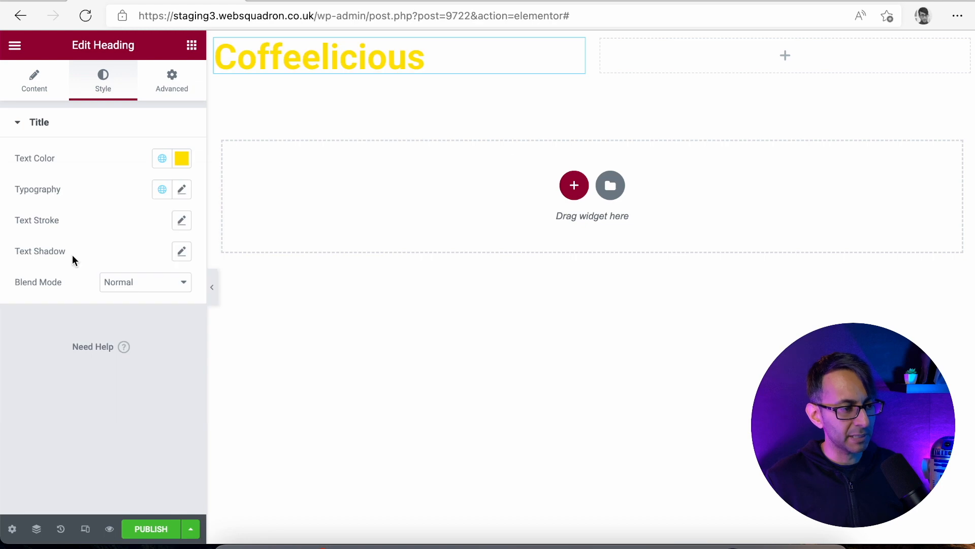
# Set the Coffeelicious heading's typography to the Orbitron font family with a weight of 400.
pyautogui.click(181, 191)
pyautogui.click(182, 191)
pyautogui.click(183, 191)
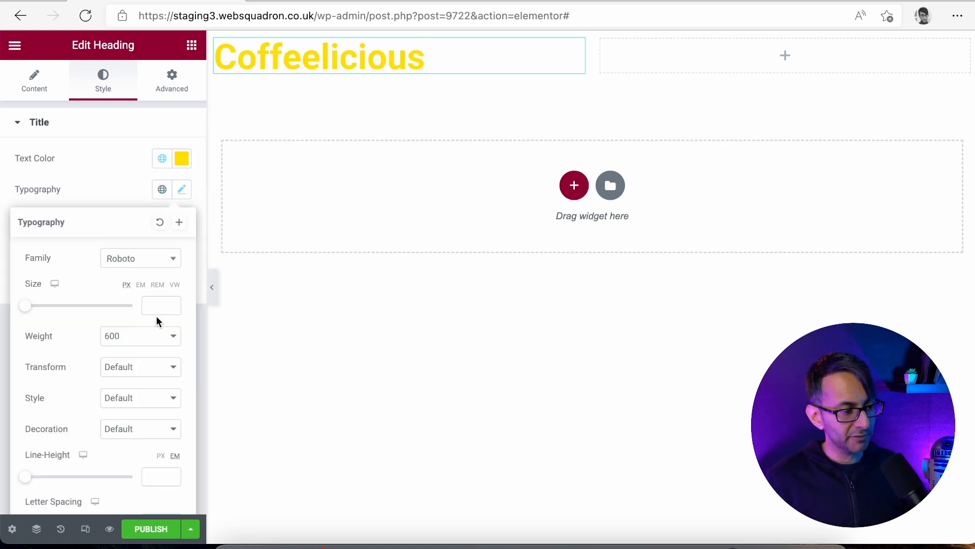
pyautogui.click(176, 260)
pyautogui.moveTo(172, 398); pyautogui.dragTo(174, 291)
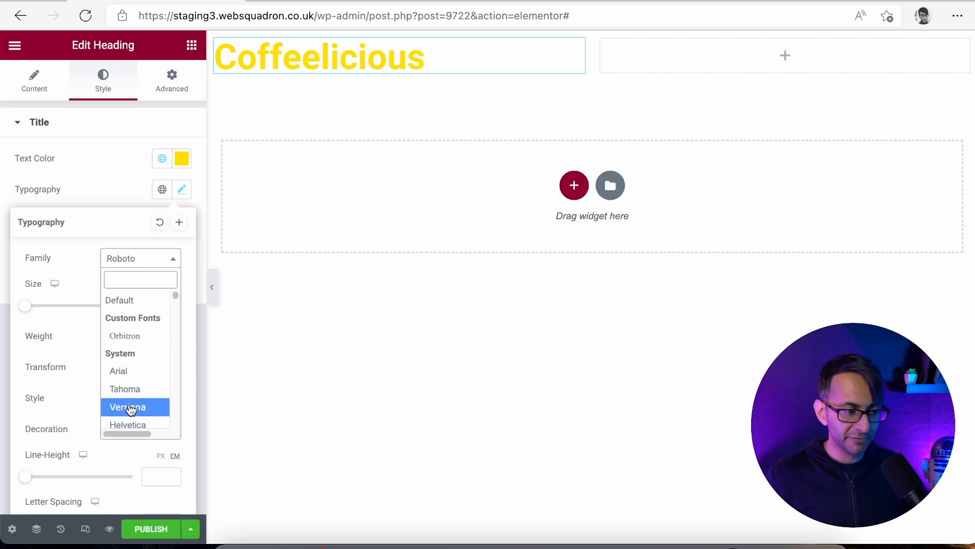
pyautogui.click(150, 336)
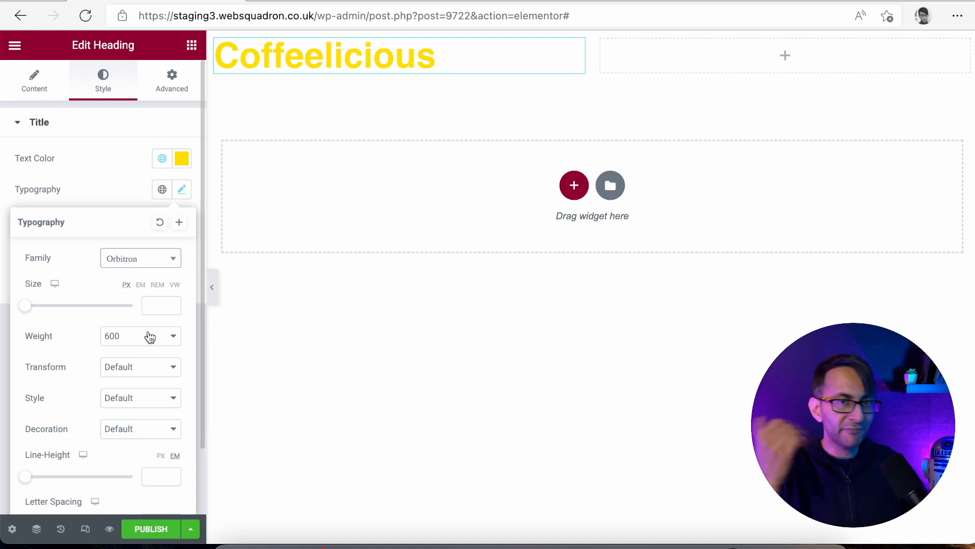
pyautogui.click(127, 335)
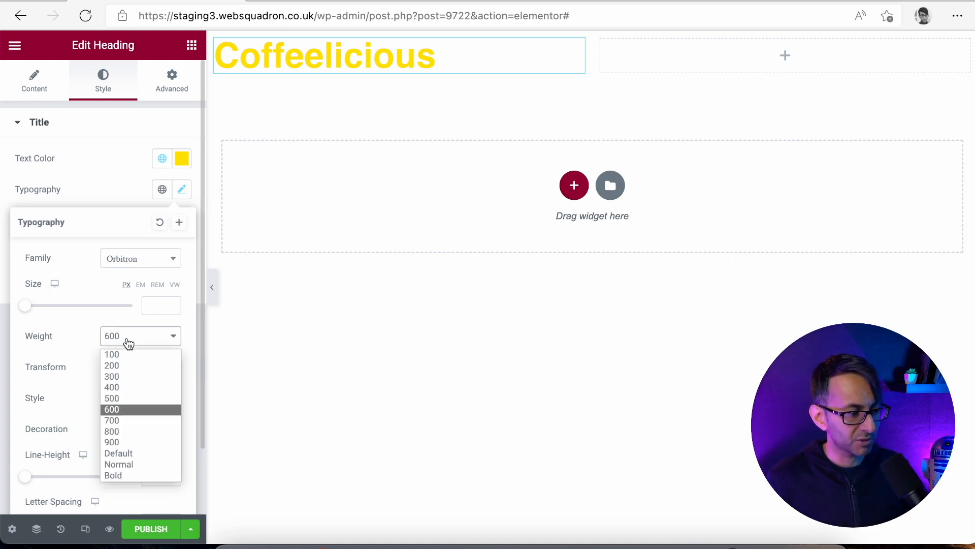
pyautogui.click(131, 390)
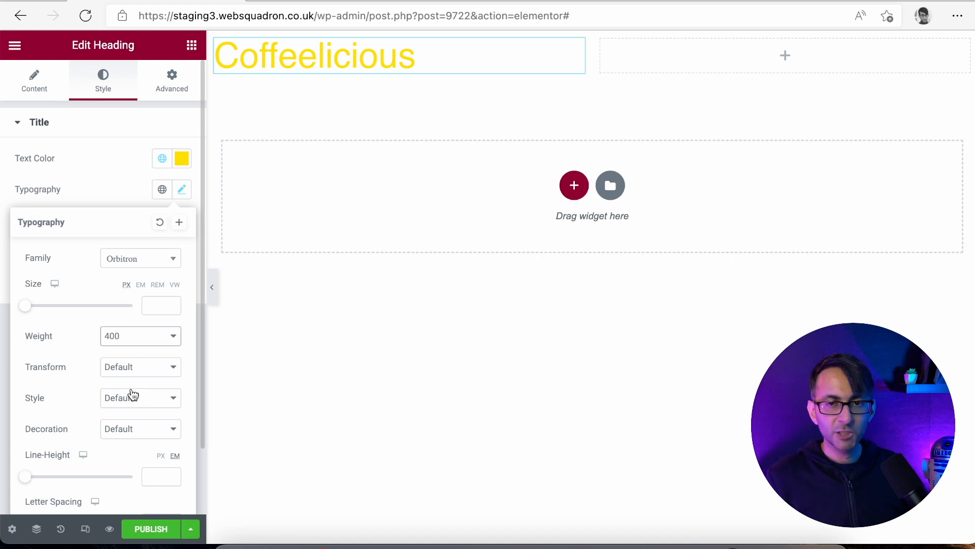
# Give the two-column section a classic background in the global brown colour.
pyautogui.click(595, 41)
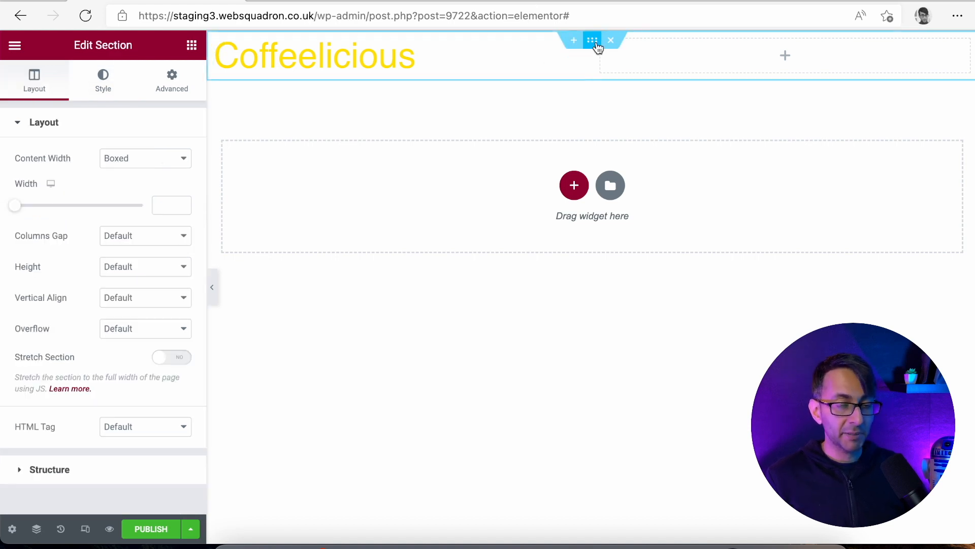
pyautogui.click(104, 81)
pyautogui.click(123, 191)
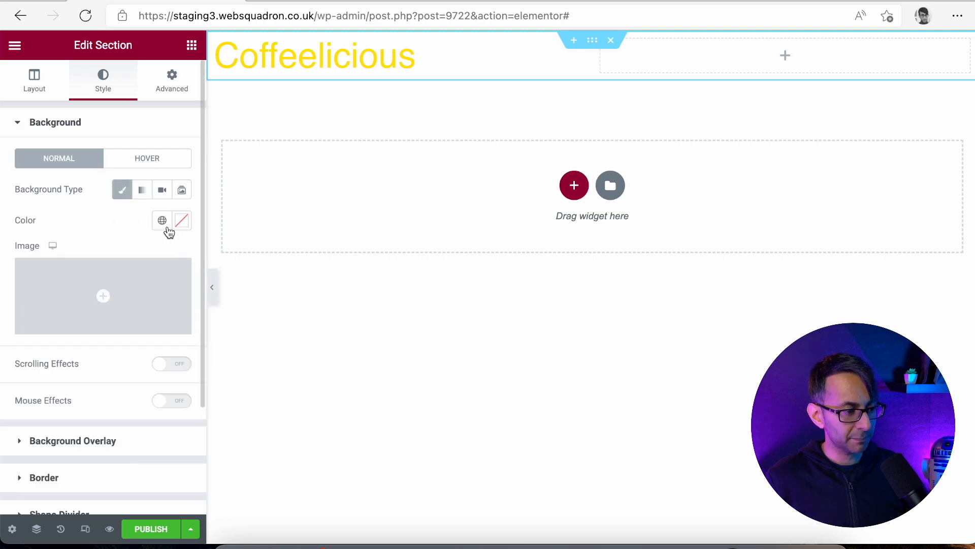
pyautogui.click(167, 227)
pyautogui.click(157, 289)
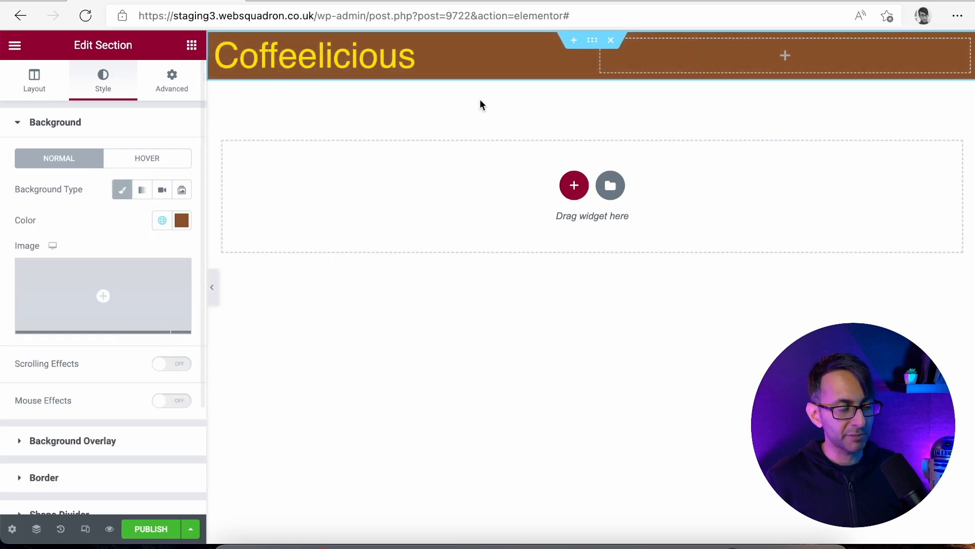
# Set the brown section to full-width content with no column gap and a minimum height of 0 px.
pyautogui.click(456, 66)
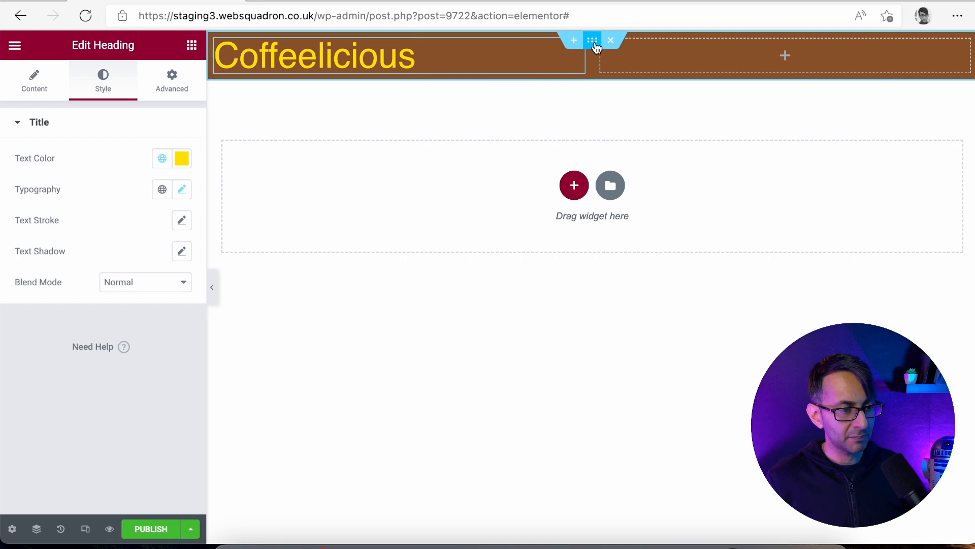
pyautogui.click(593, 44)
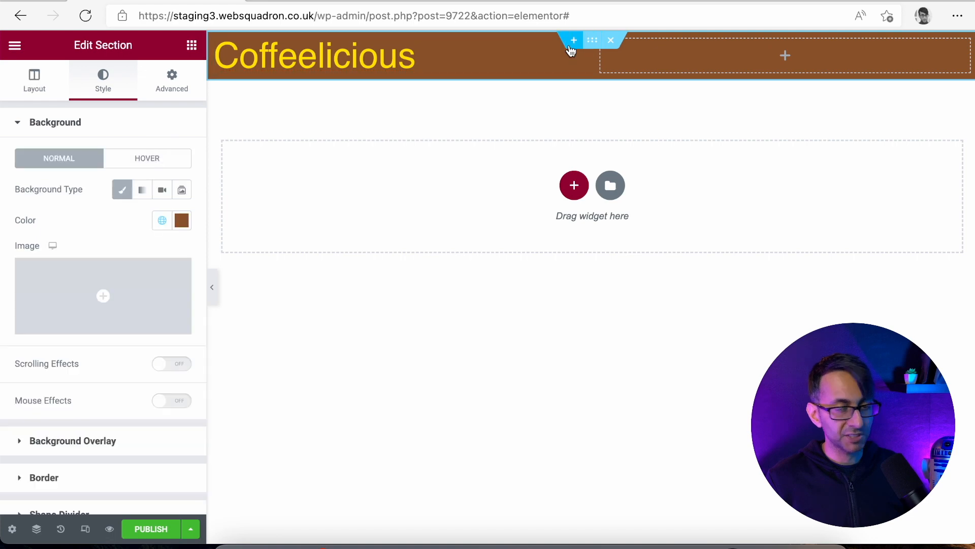
pyautogui.click(35, 86)
pyautogui.click(156, 168)
pyautogui.click(147, 186)
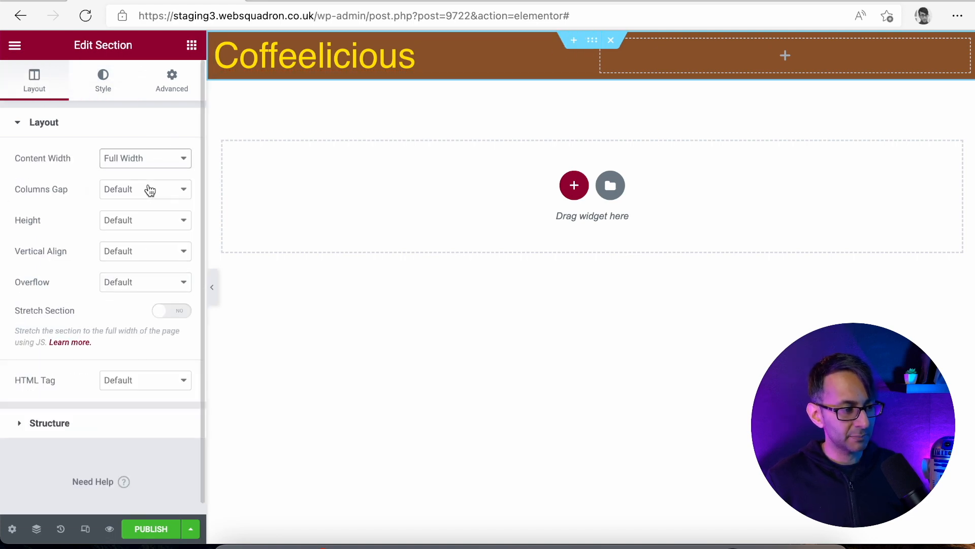
pyautogui.click(146, 194)
pyautogui.click(142, 224)
pyautogui.click(138, 221)
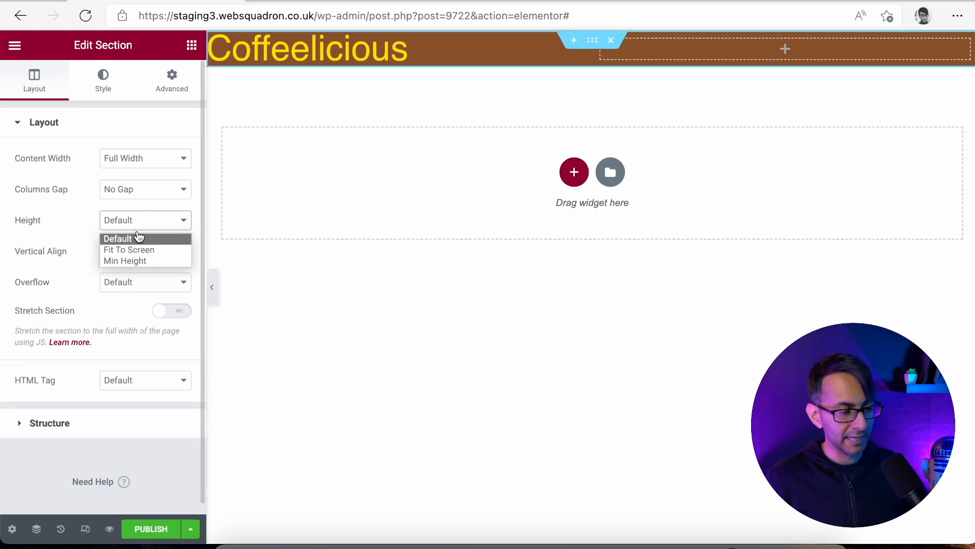
pyautogui.click(142, 260)
pyautogui.moveTo(58, 272); pyautogui.dragTo(3, 268)
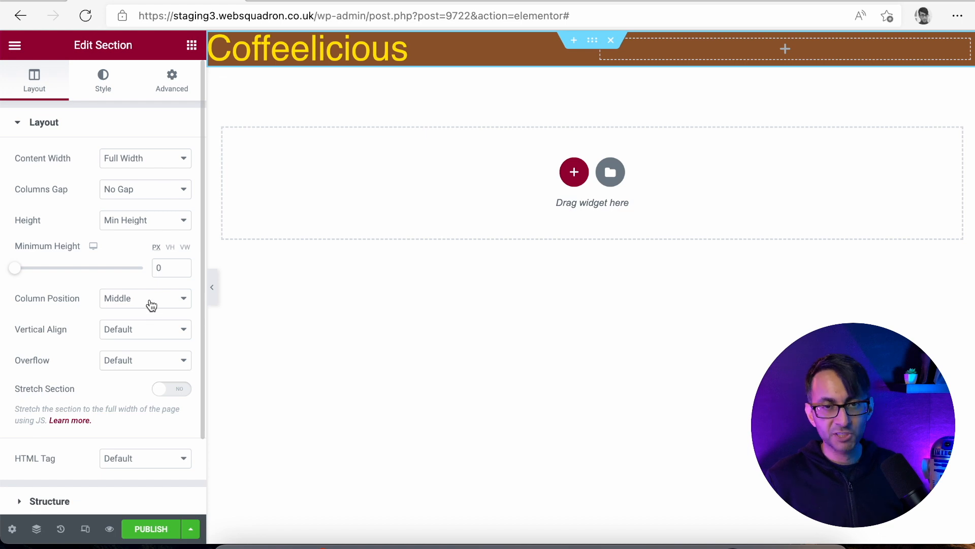
# Give the brown section a padding of 10 px on all four sides.
pyautogui.click(177, 94)
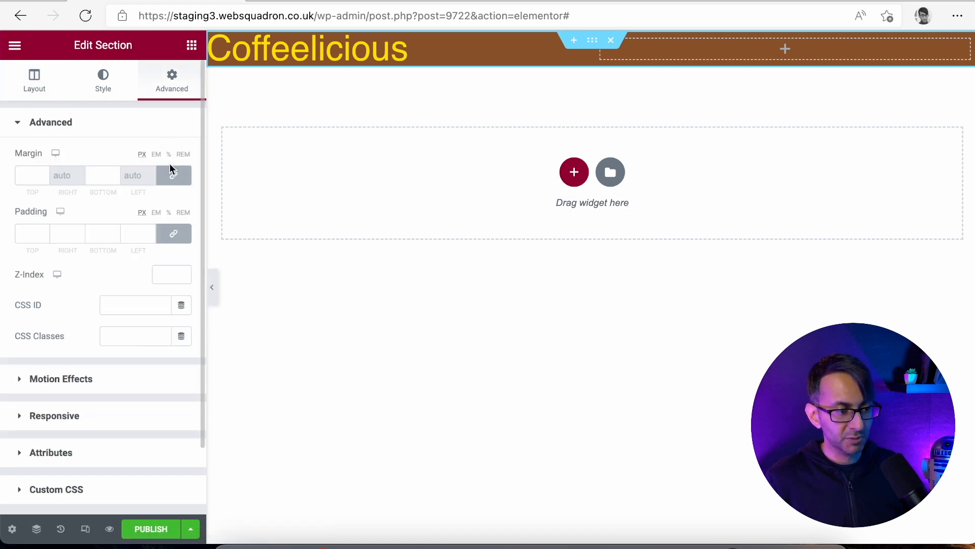
pyautogui.click(173, 233)
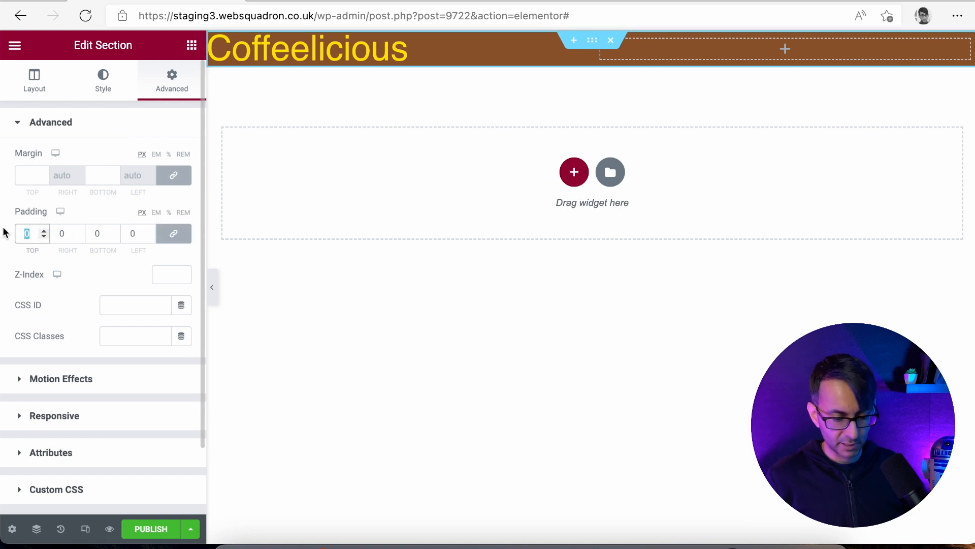
pyautogui.write('5')
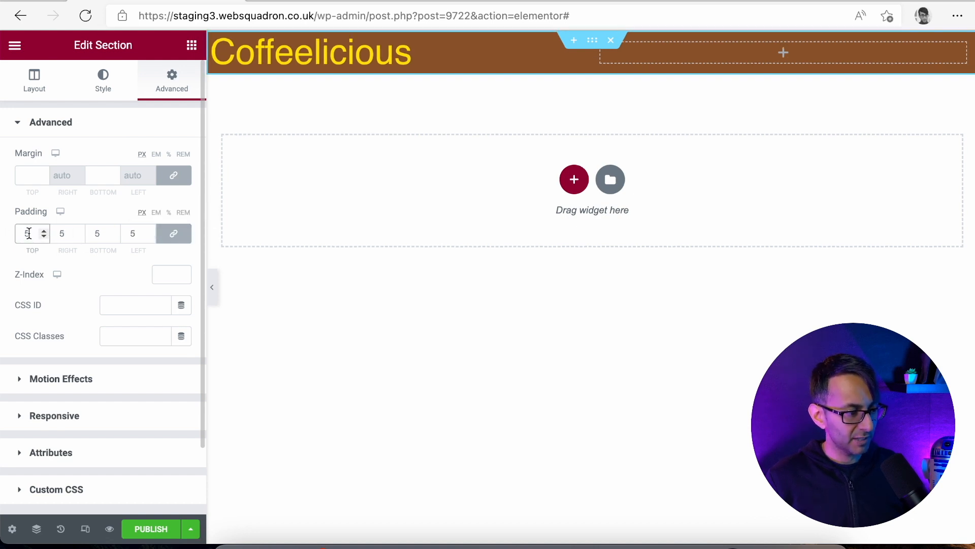
pyautogui.write('10')
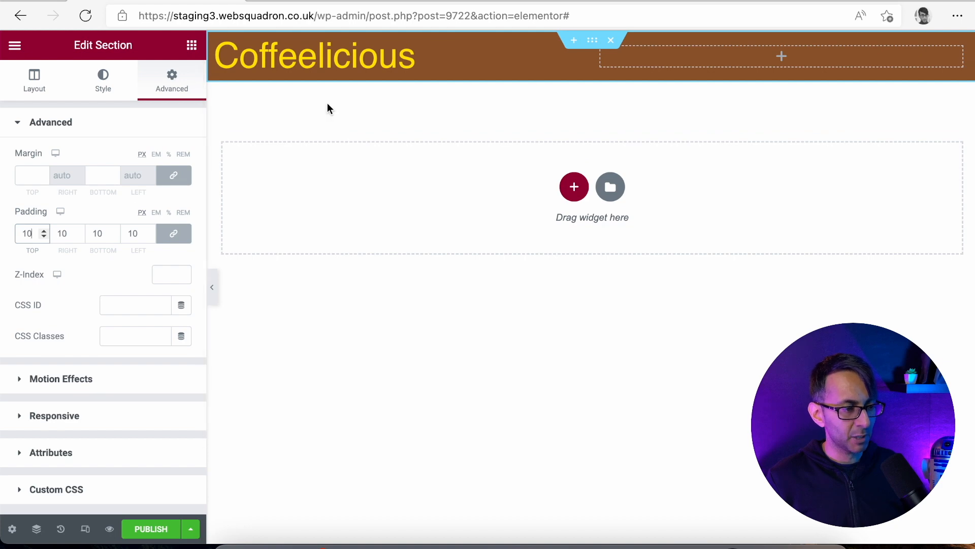
# Set the Coffeelicious heading's font size to 2 REM.
pyautogui.click(446, 54)
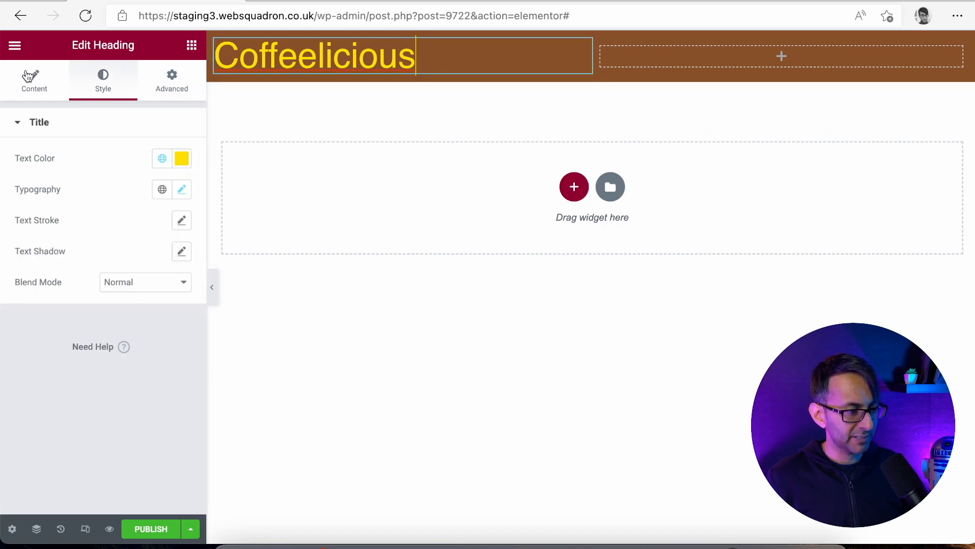
pyautogui.click(182, 190)
pyautogui.click(162, 287)
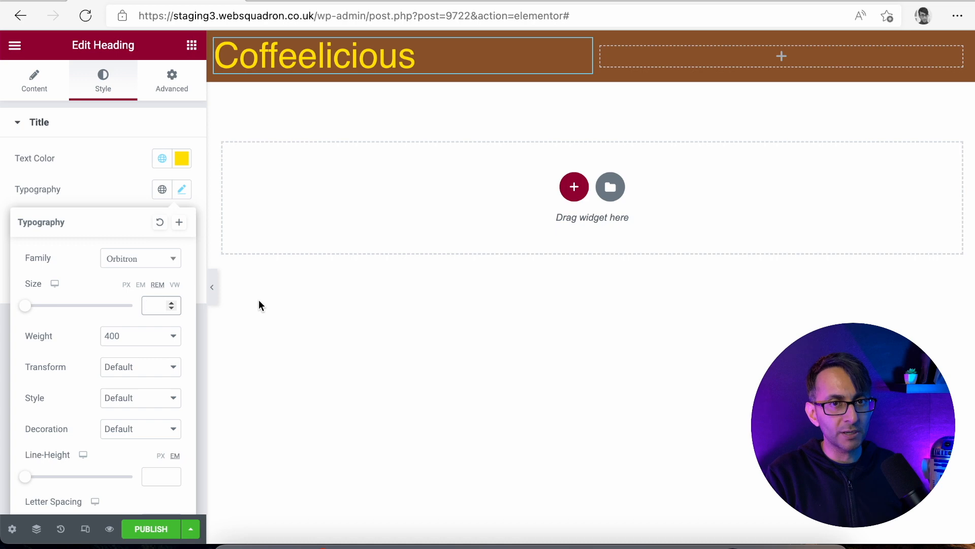
pyautogui.write('1')
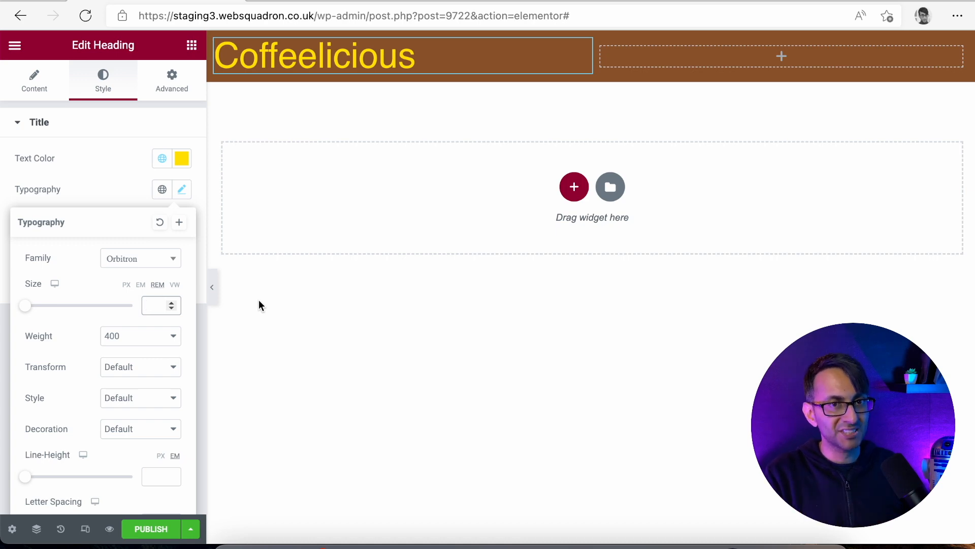
pyautogui.press('BackSpace')
pyautogui.write('2')
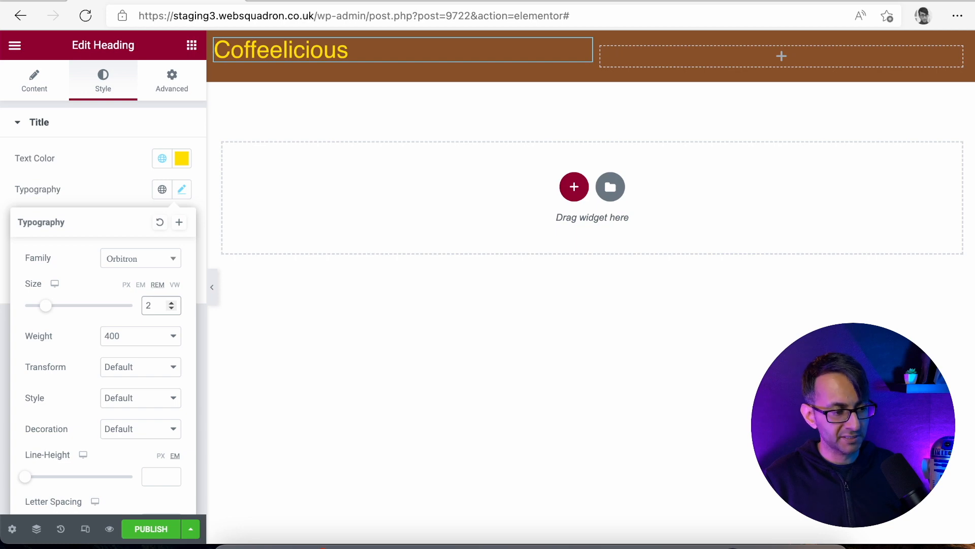
pyautogui.click(176, 81)
# Search the widgets for "menu" and place a Nav Menu in the empty right column of the brown section.
pyautogui.click(192, 46)
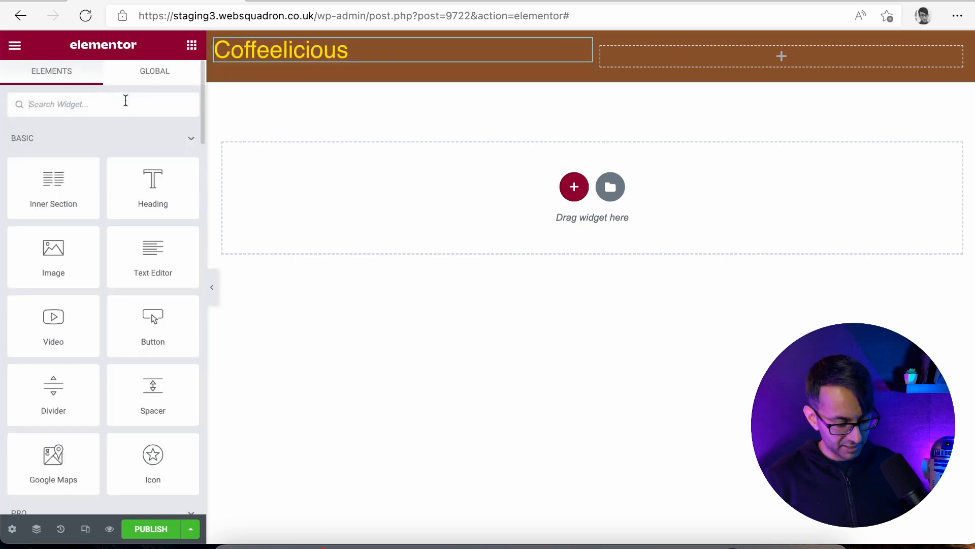
pyautogui.write('menu')
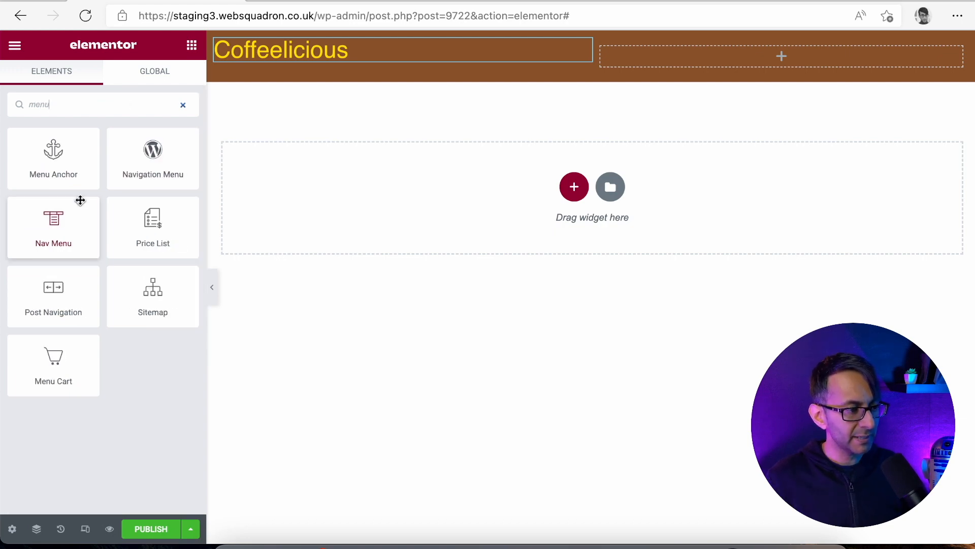
pyautogui.moveTo(54, 222); pyautogui.dragTo(153, 190)
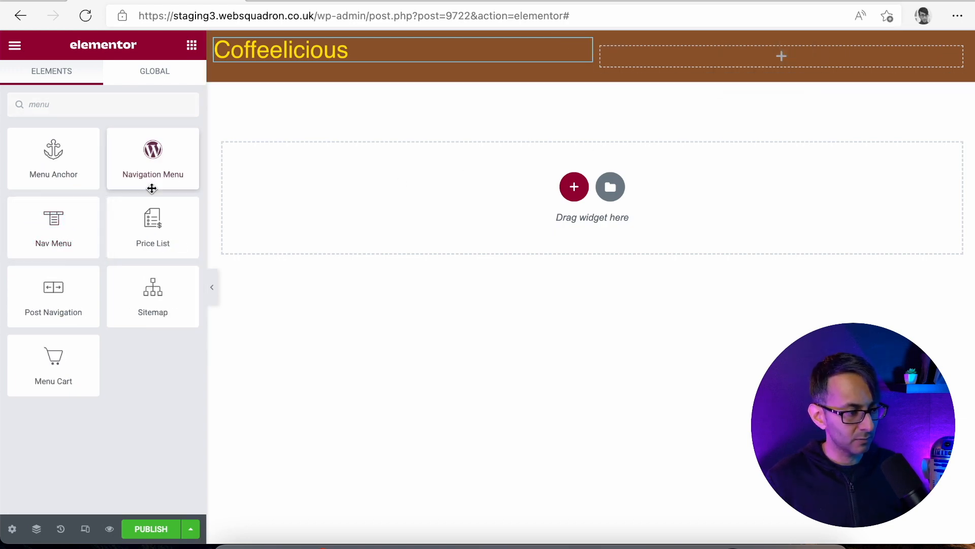
pyautogui.moveTo(66, 222); pyautogui.dragTo(874, 56)
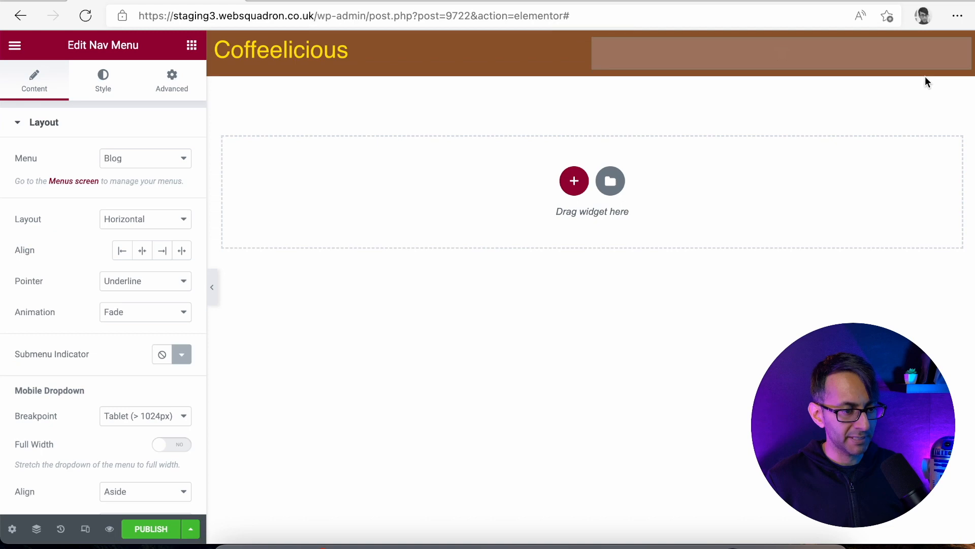
# Right-align the nav menu's items and set its pointer to None.
pyautogui.click(161, 250)
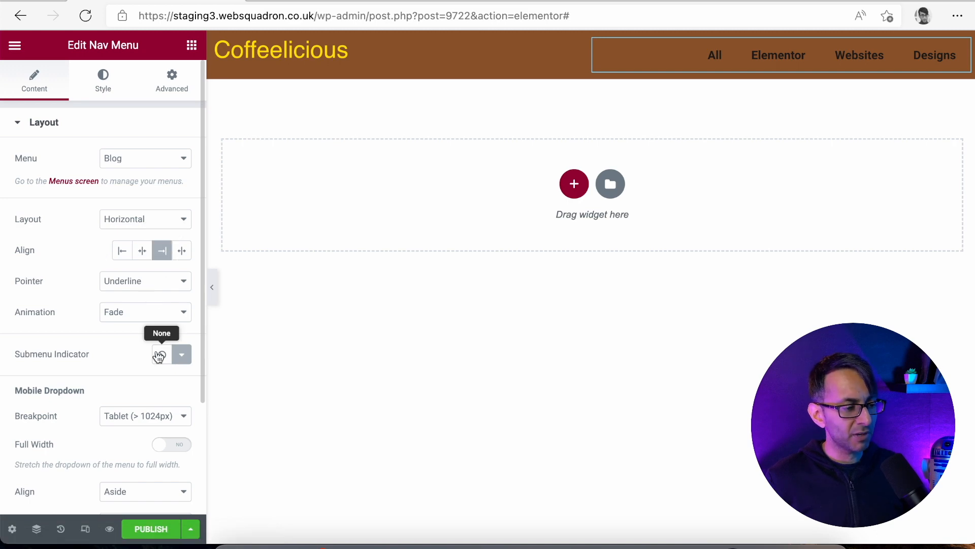
pyautogui.scroll(-1, 152, 345)
pyautogui.click(141, 256)
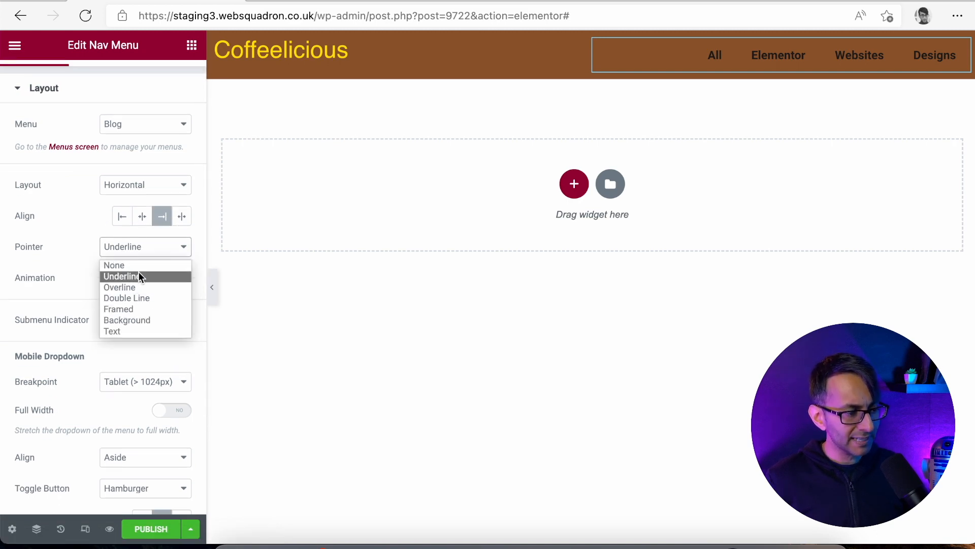
pyautogui.click(140, 266)
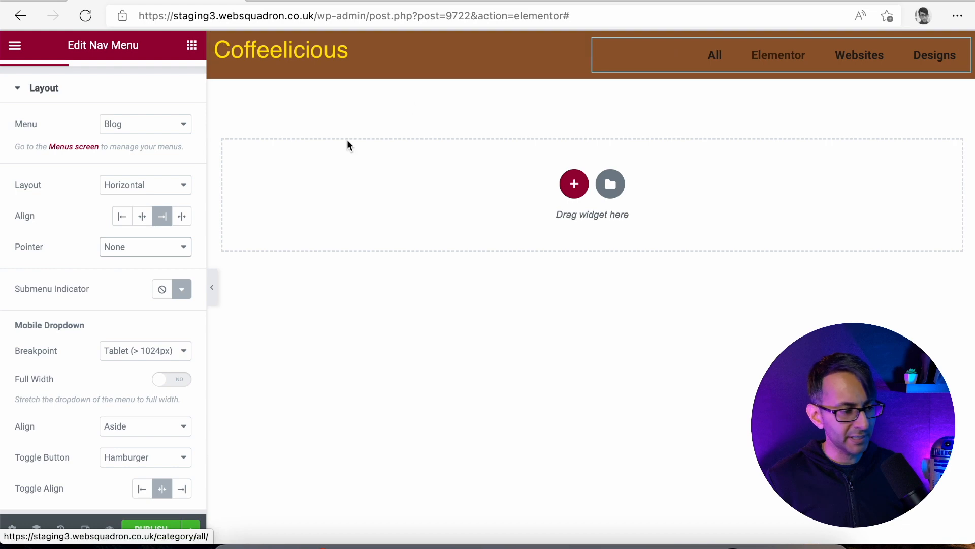
pyautogui.click(128, 249)
pyautogui.click(73, 275)
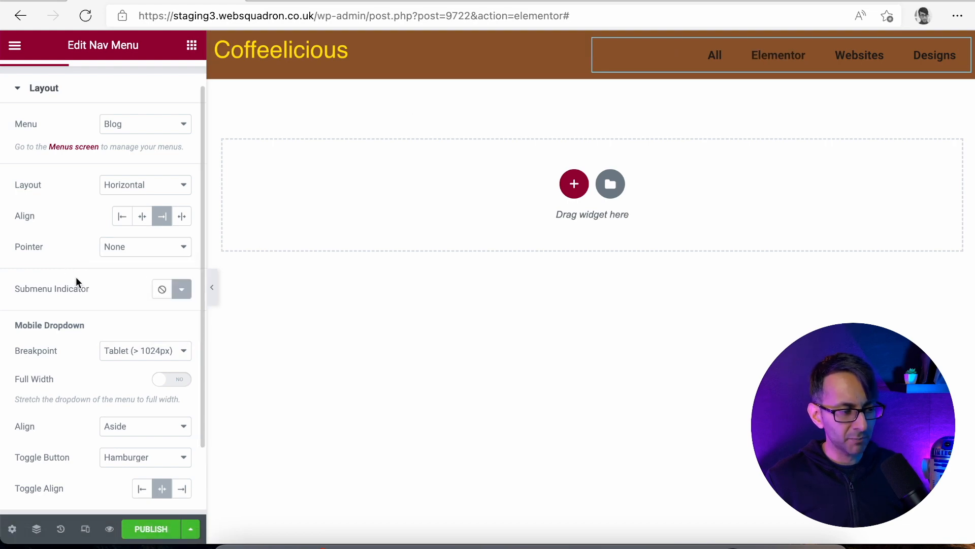
# Configure the nav menu's mobile dropdown as full width with Center alignment and a right-aligned Hamburger toggle button.
pyautogui.scroll(-3, 150, 378)
pyautogui.click(182, 299)
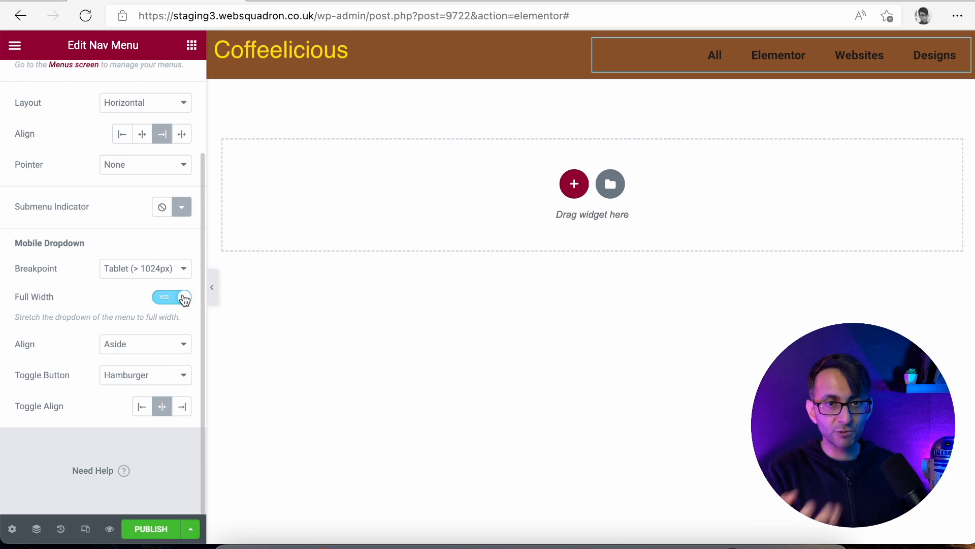
pyautogui.click(157, 350)
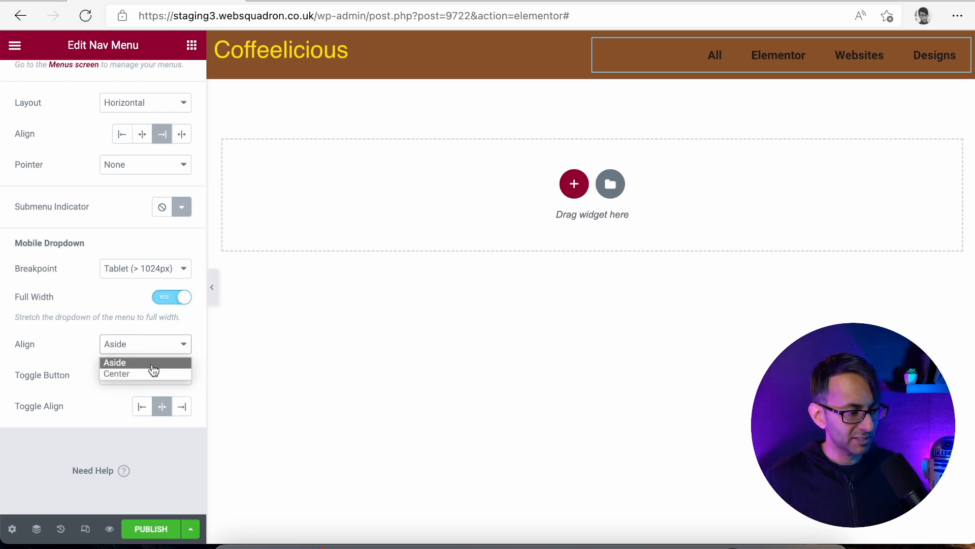
pyautogui.click(155, 364)
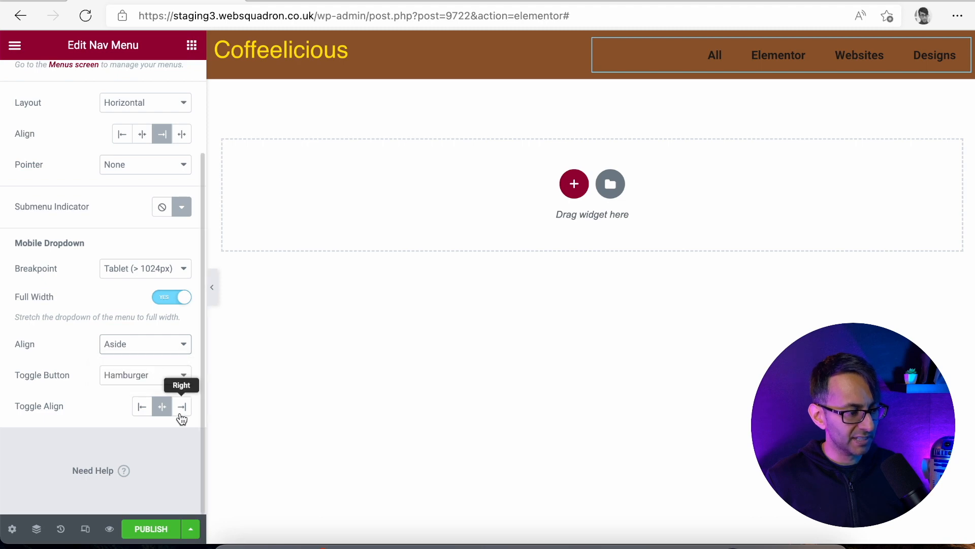
pyautogui.click(182, 407)
pyautogui.click(144, 347)
pyautogui.click(144, 373)
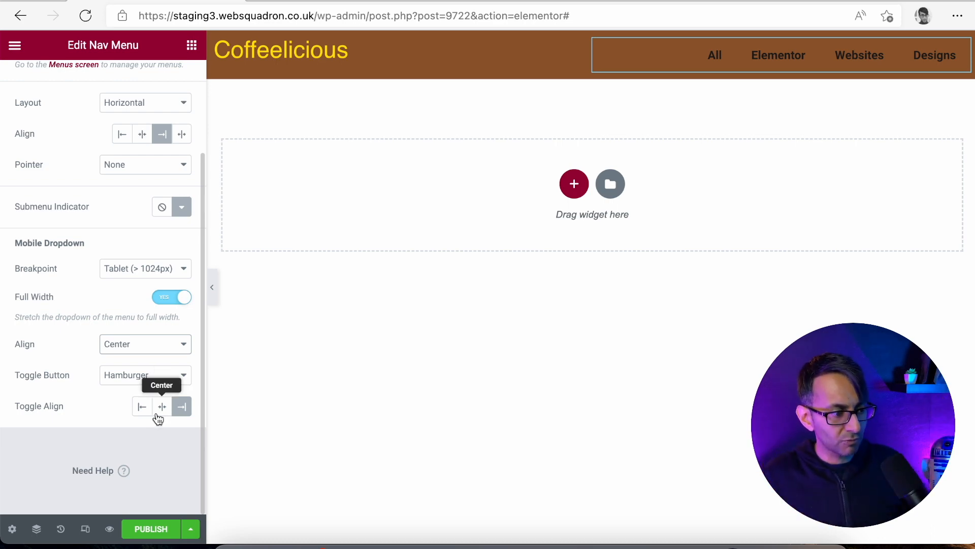
pyautogui.click(165, 380)
pyautogui.click(153, 403)
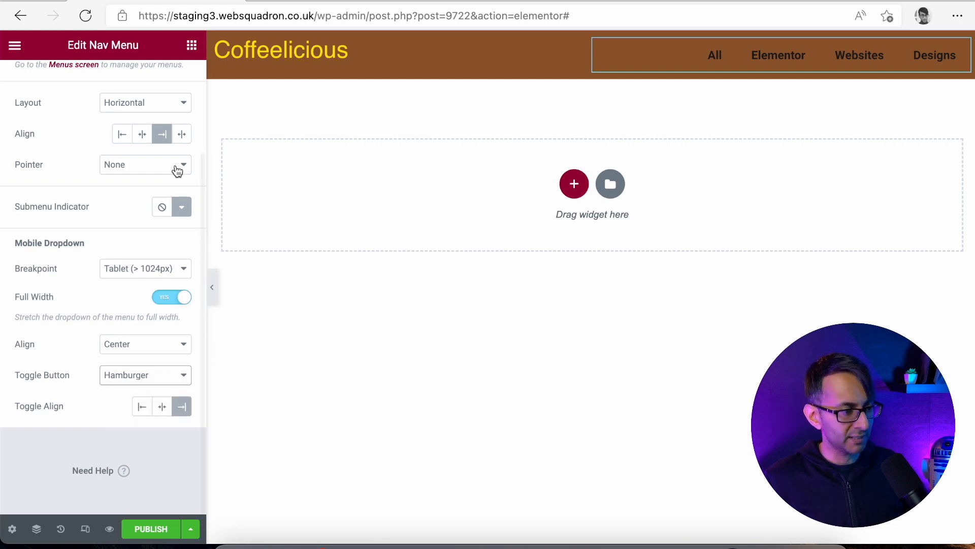
# Set the main menu's typography to the Orbitron font family.
pyautogui.scroll(3, 177, 170)
pyautogui.click(103, 81)
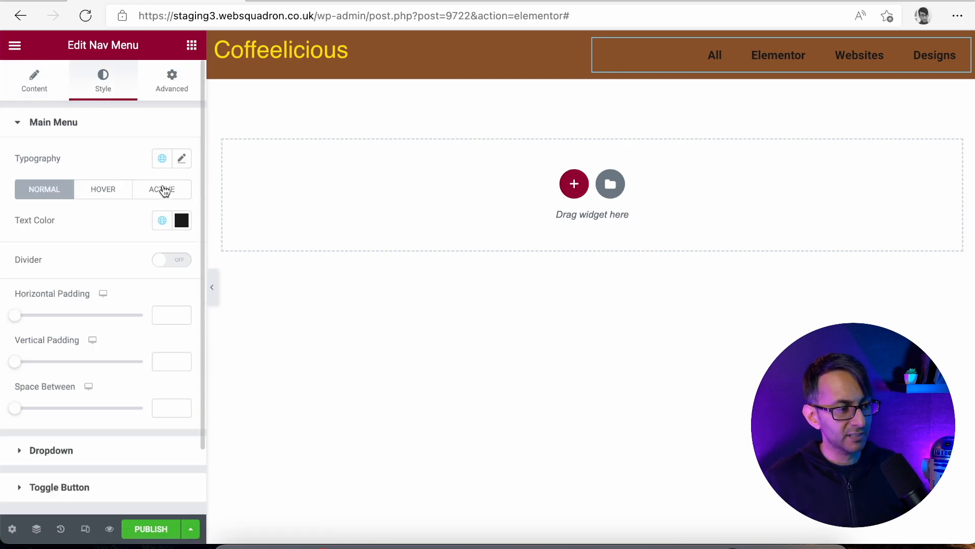
pyautogui.click(182, 159)
pyautogui.click(173, 230)
pyautogui.write('o')
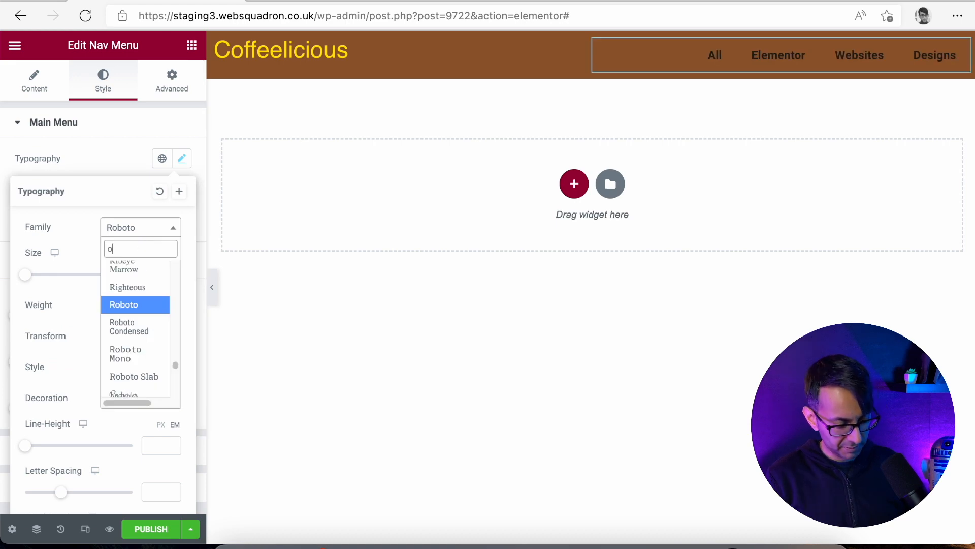
pyautogui.write('r')
pyautogui.click(125, 289)
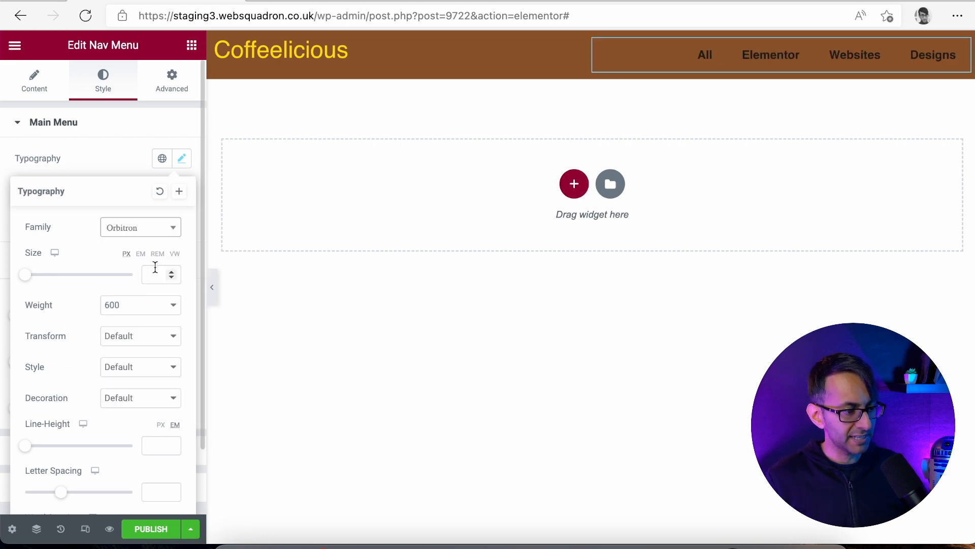
# Set the main menu's font size to 1 REM and its weight to 400.
pyautogui.click(157, 253)
pyautogui.click(156, 273)
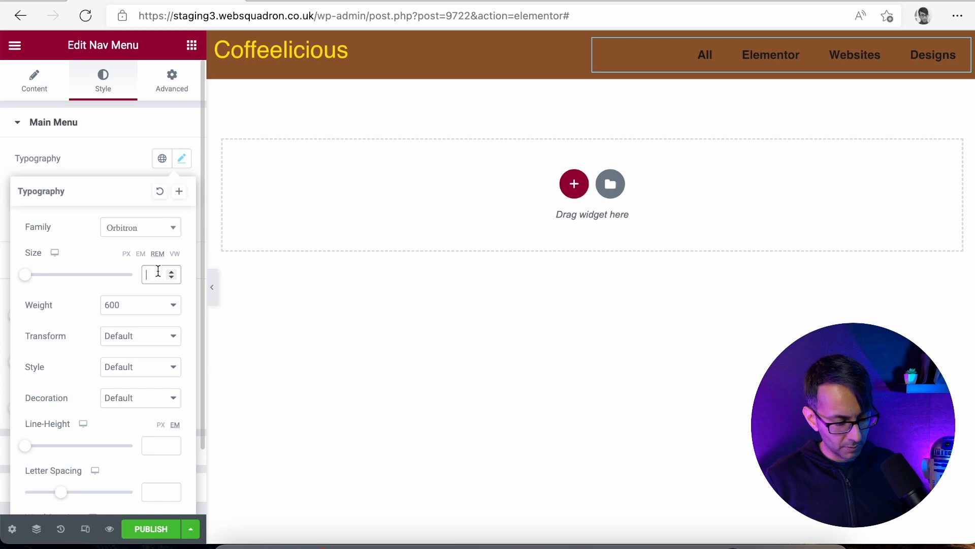
pyautogui.write('1.5')
pyautogui.press('BackSpace')
pyautogui.press('BackSpace')
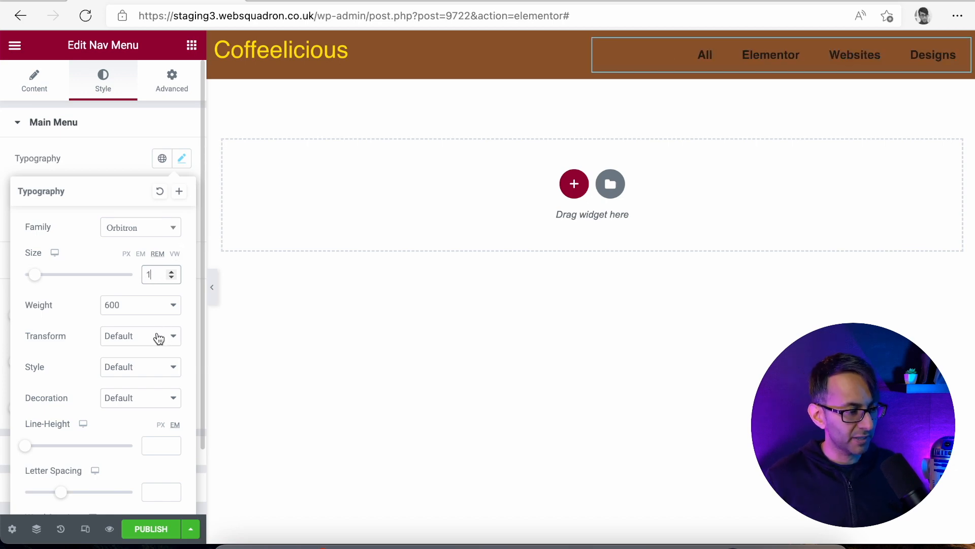
pyautogui.click(150, 306)
pyautogui.click(138, 358)
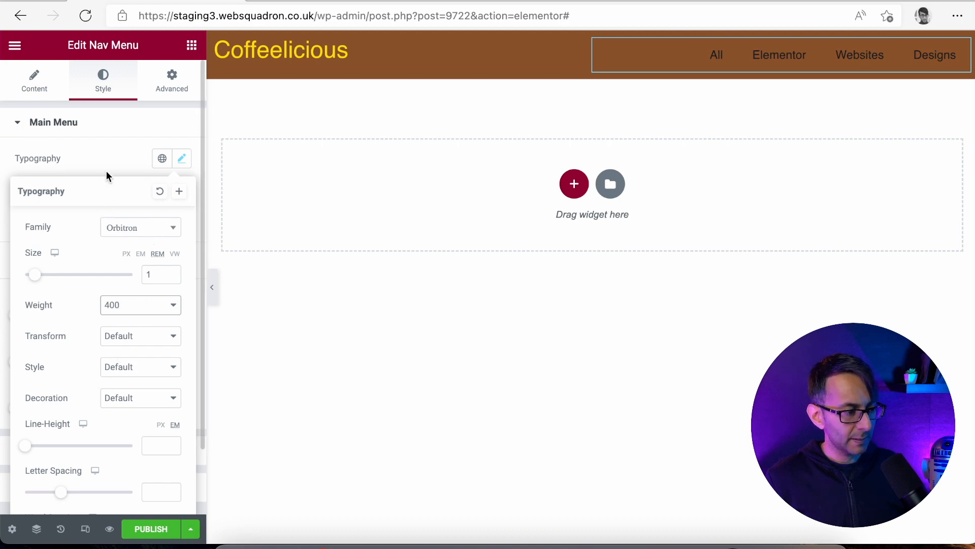
# Set the main menu's normal text colour to the global Secondary yellow.
pyautogui.click(160, 171)
pyautogui.click(162, 222)
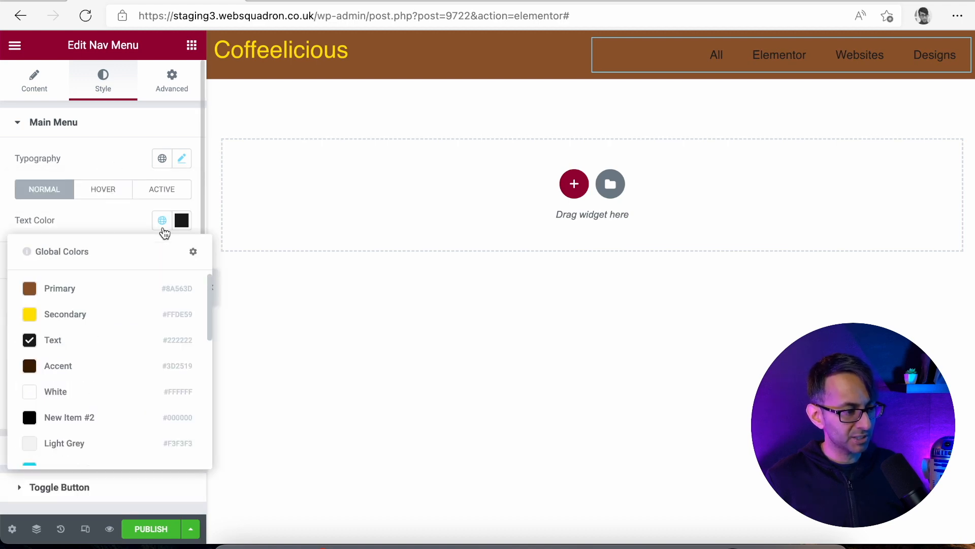
pyautogui.click(89, 311)
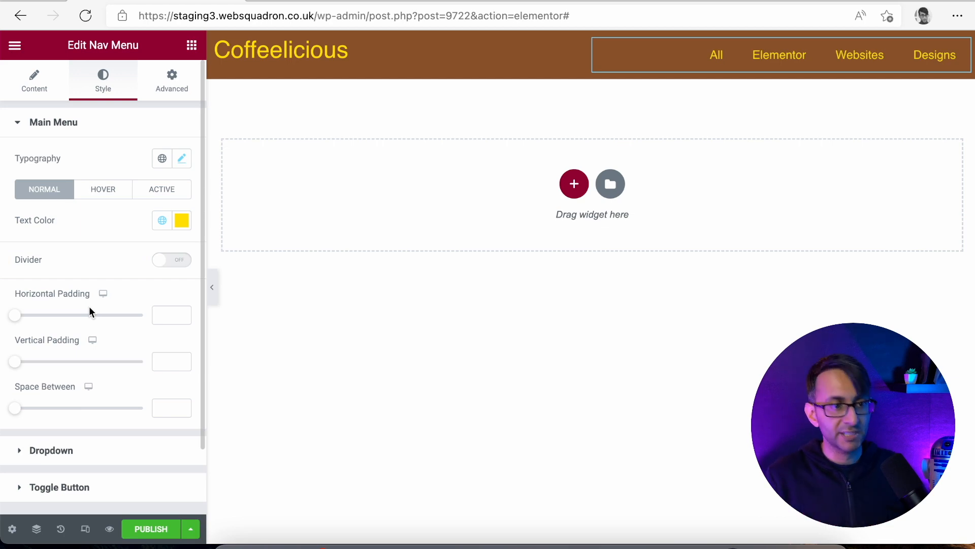
# Set the main menu's active text colour to the global Secondary yellow.
pyautogui.click(108, 189)
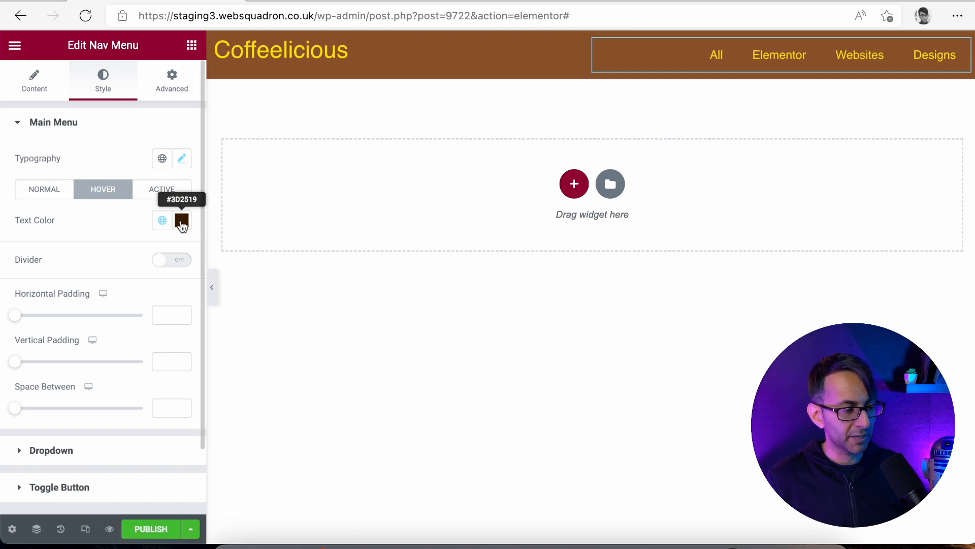
pyautogui.click(163, 190)
pyautogui.click(162, 220)
pyautogui.click(92, 307)
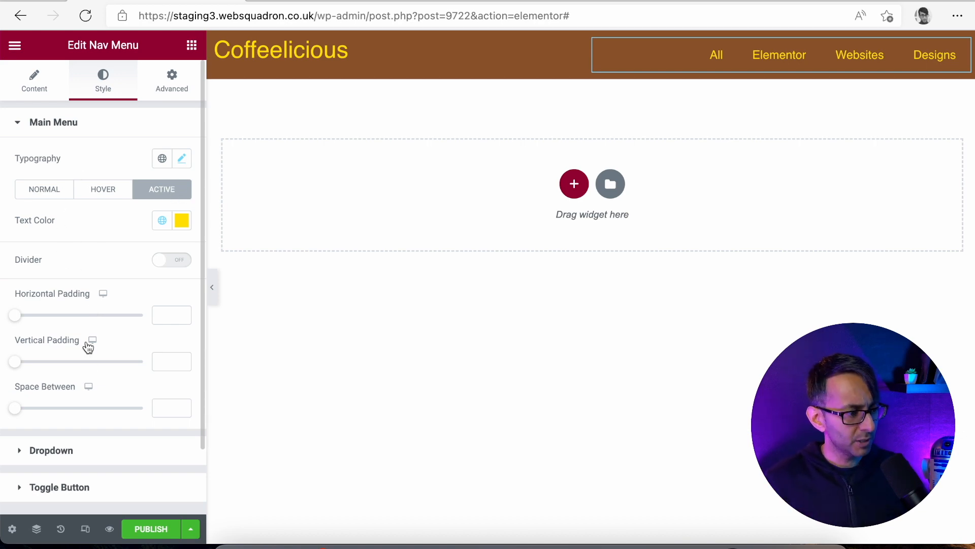
# Set the nav menu dropdown's typography to the Orbitron font family.
pyautogui.scroll(-1, 97, 396)
pyautogui.click(106, 445)
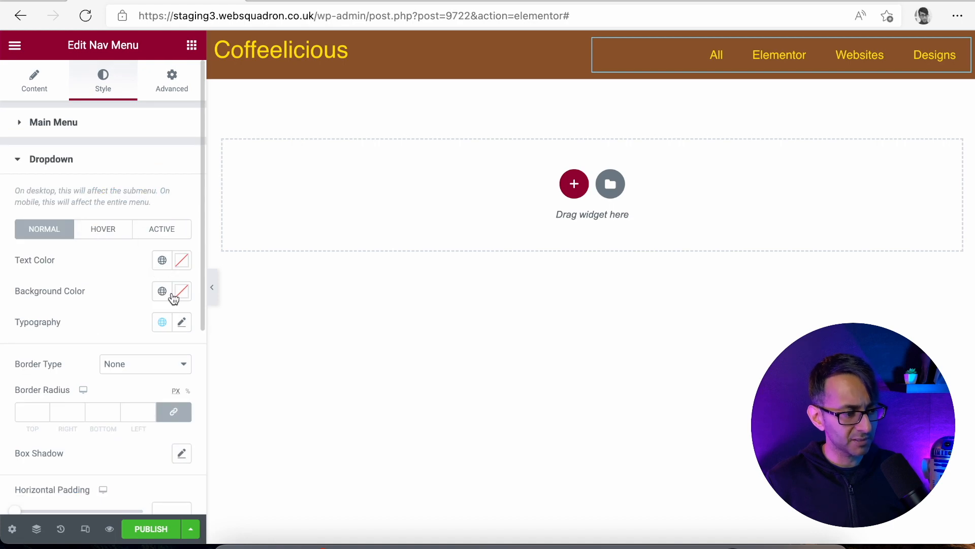
pyautogui.click(184, 330)
pyautogui.click(142, 402)
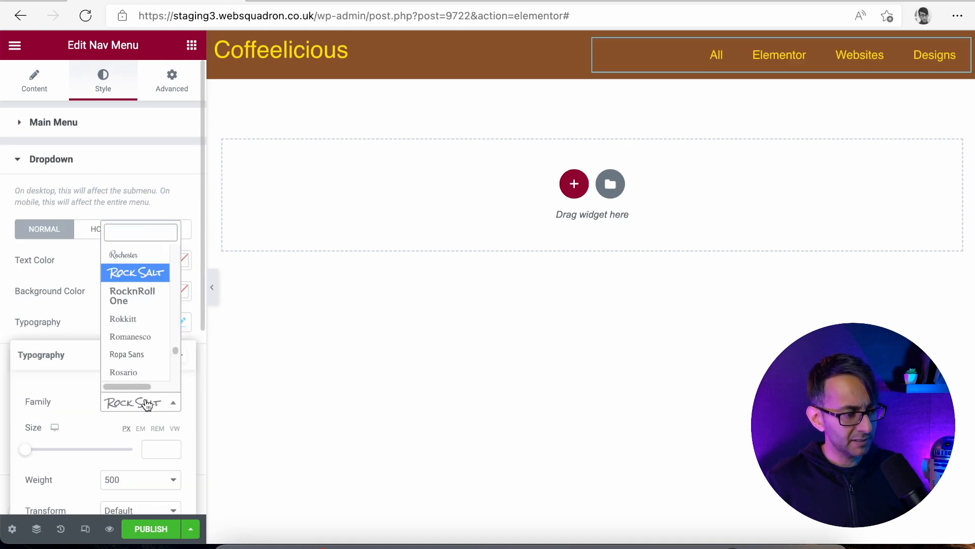
pyautogui.write('orb')
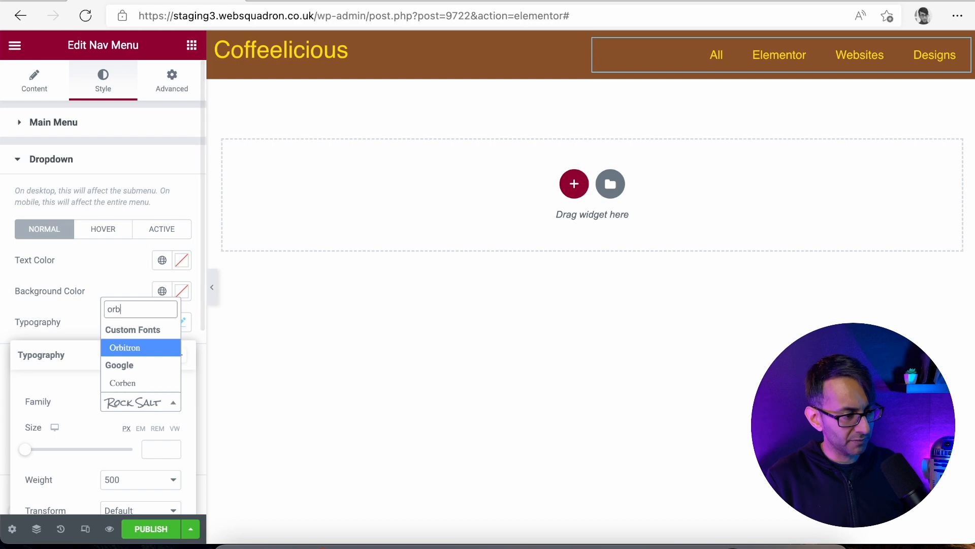
pyautogui.click(136, 347)
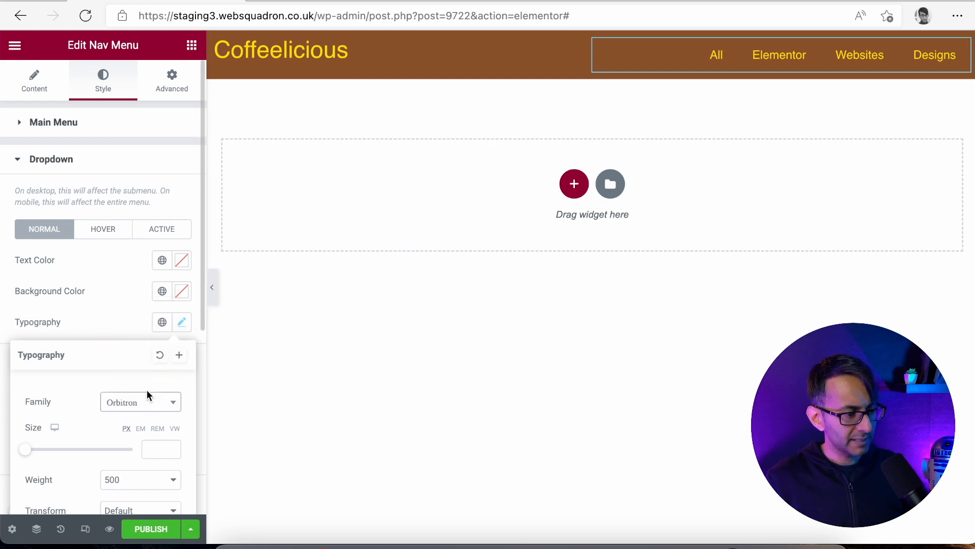
# Set the nav menu dropdown's font weight to 400 and its size to 1.2 REM.
pyautogui.scroll(-2, 148, 433)
pyautogui.scroll(-3, 147, 435)
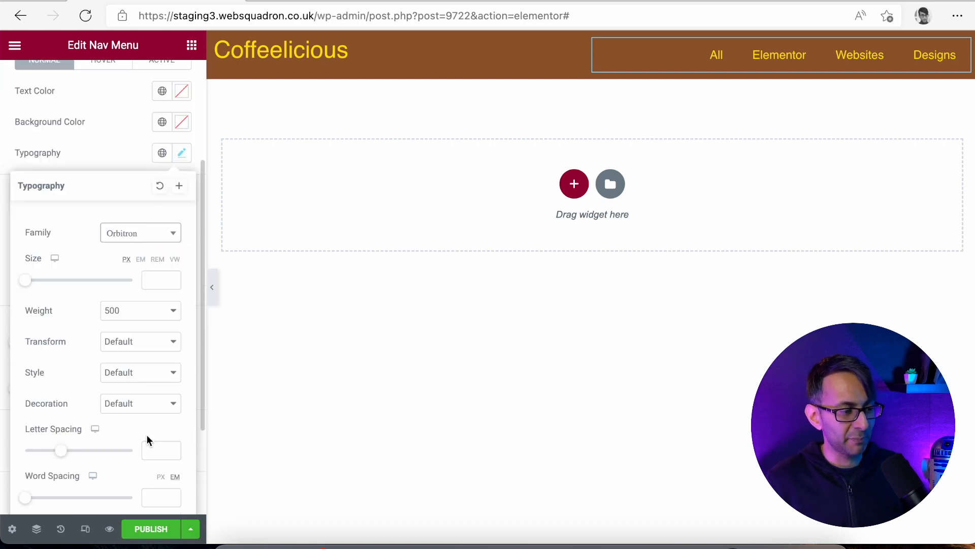
pyautogui.click(141, 307)
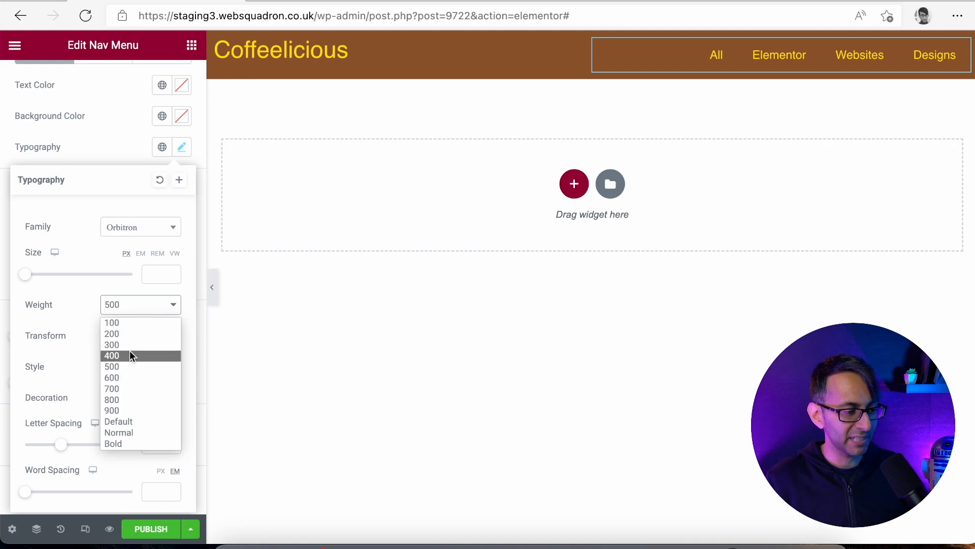
pyautogui.click(130, 355)
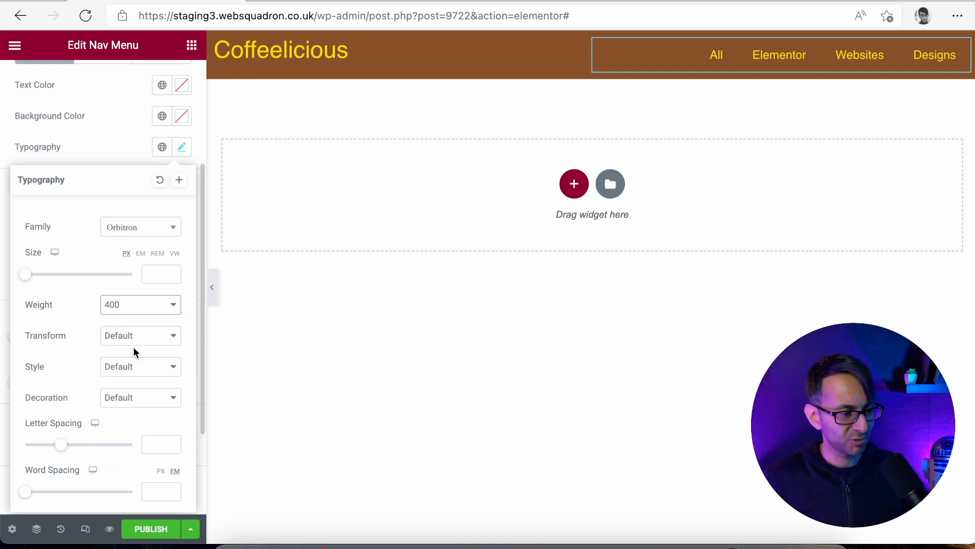
pyautogui.click(157, 255)
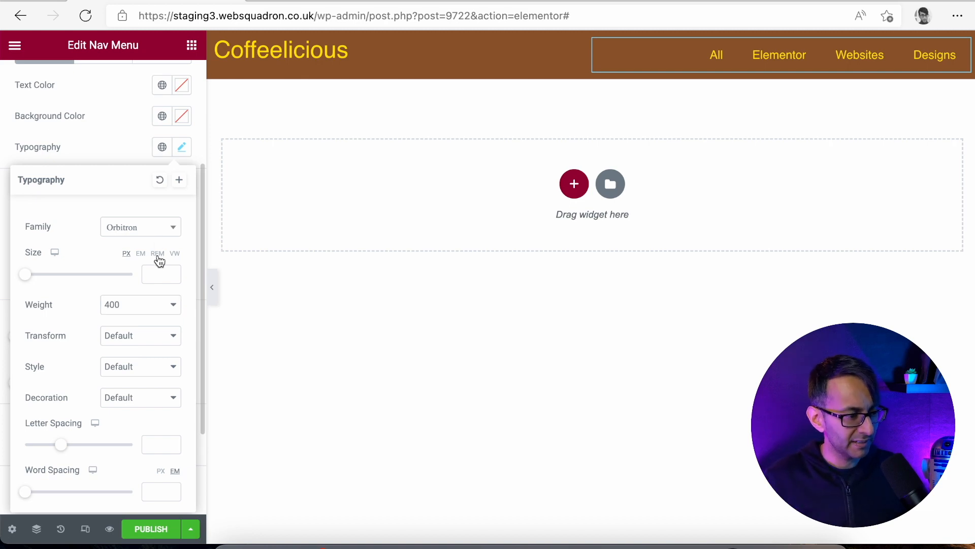
pyautogui.click(152, 273)
pyautogui.write('1')
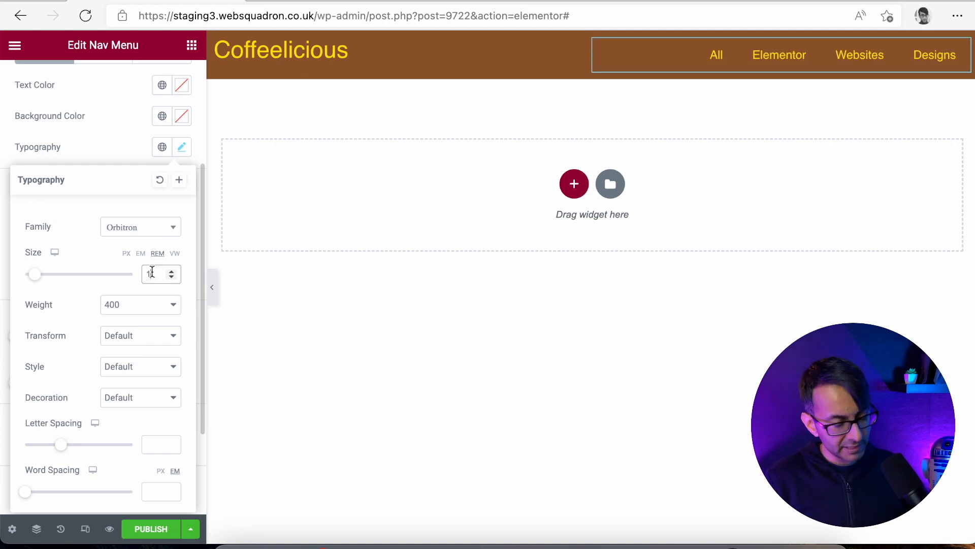
pyautogui.write('.2')
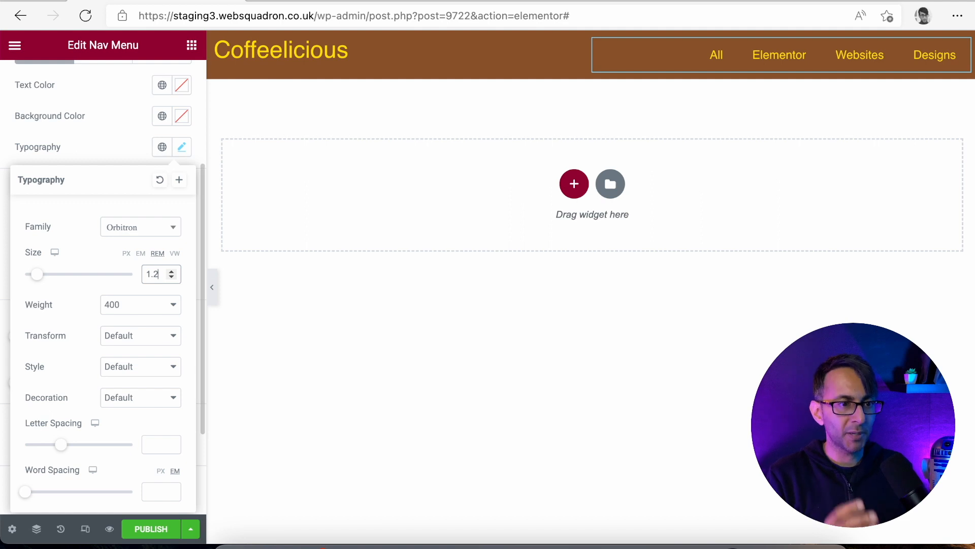
pyautogui.click(107, 255)
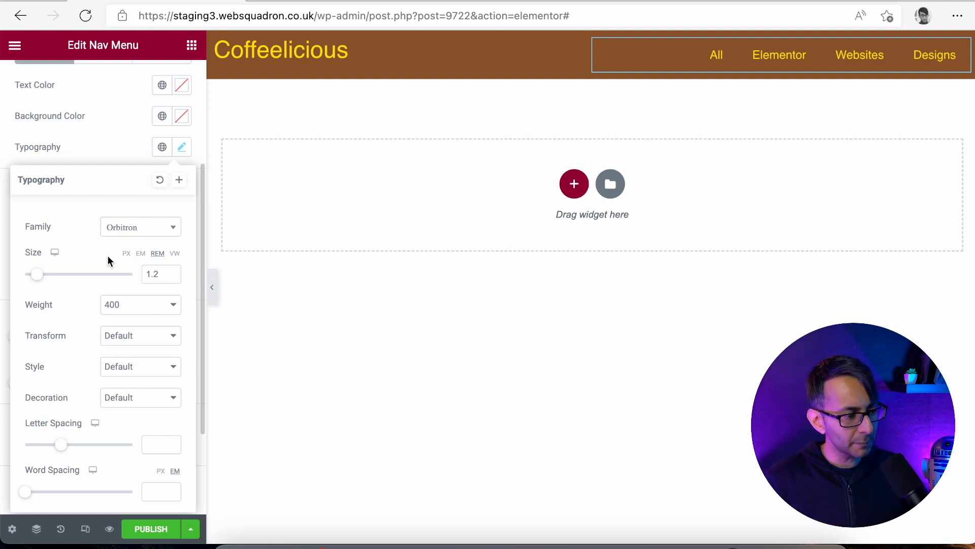
pyautogui.click(108, 157)
# Set the dropdown's normal text colour to the global Secondary yellow and its background to the global Primary brown.
pyautogui.scroll(-1, 173, 149)
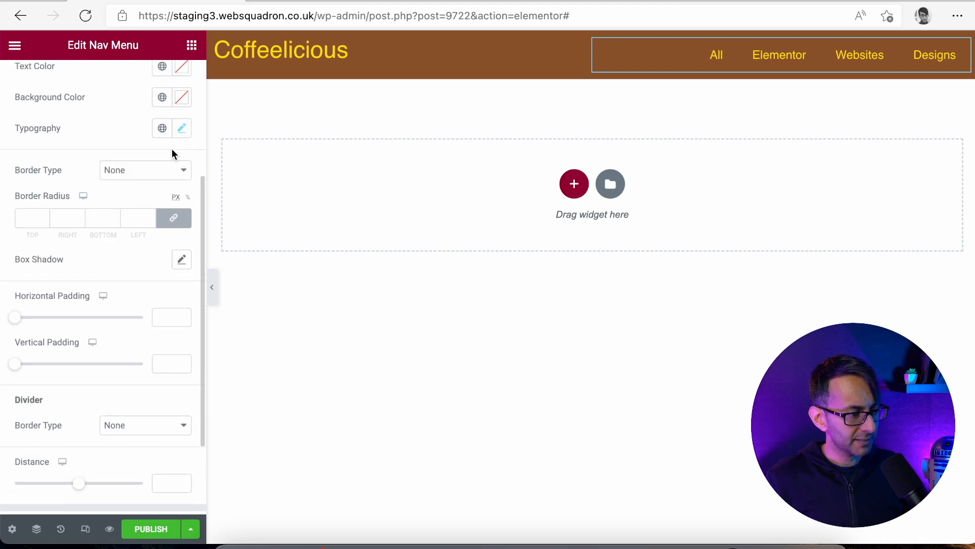
pyautogui.scroll(2, 164, 184)
pyautogui.click(162, 191)
pyautogui.click(115, 276)
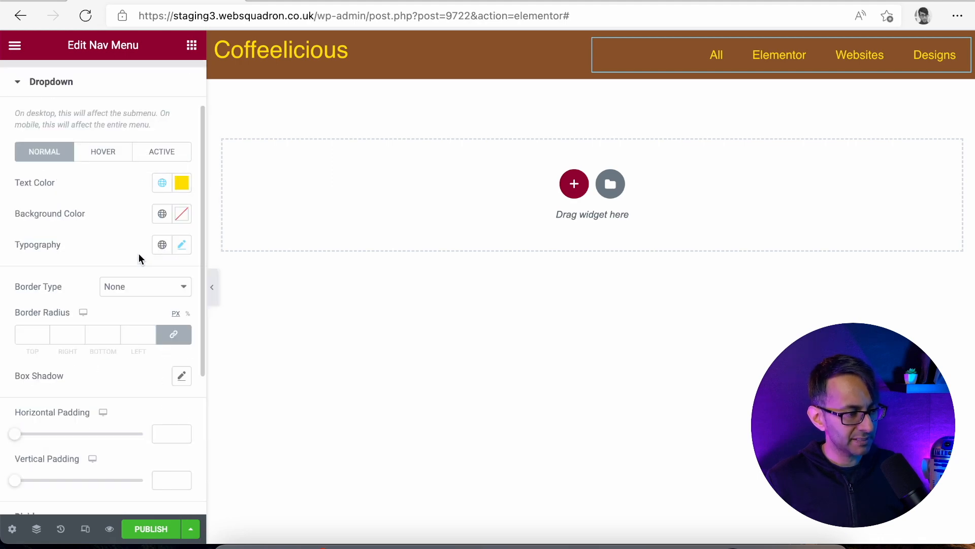
pyautogui.click(162, 213)
pyautogui.click(119, 281)
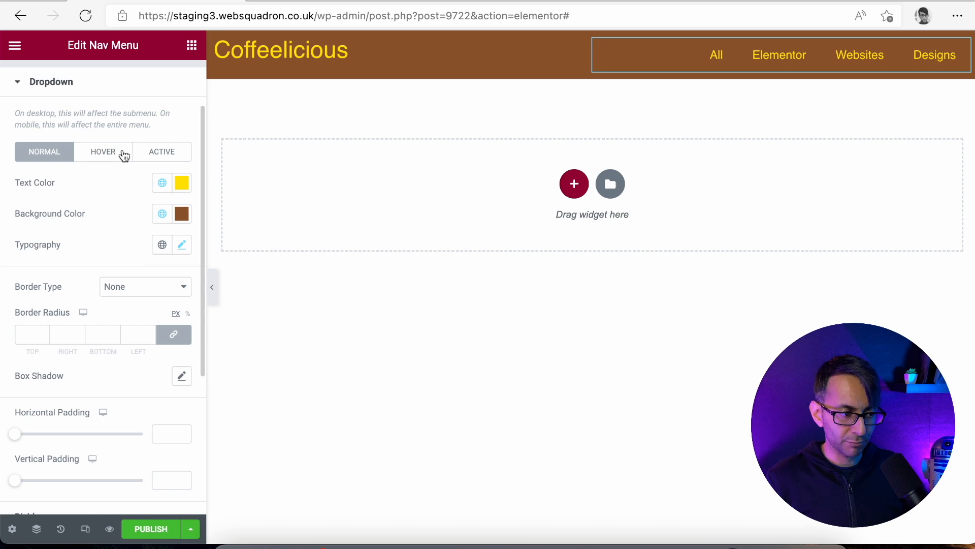
# Set the dropdown's hover background to the global Primary brown and its hover text to the global Accent colour.
pyautogui.click(123, 153)
pyautogui.click(162, 214)
pyautogui.click(114, 280)
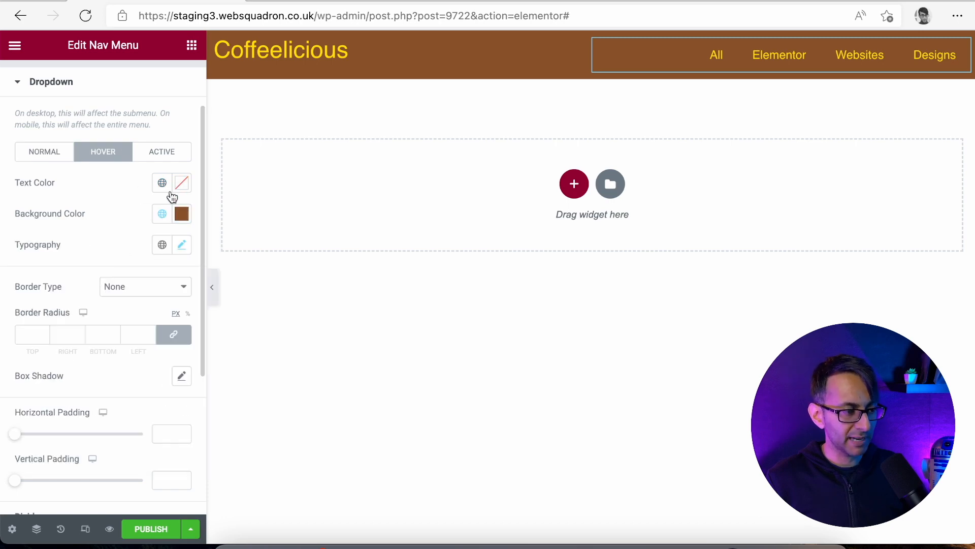
pyautogui.click(162, 184)
pyautogui.click(131, 328)
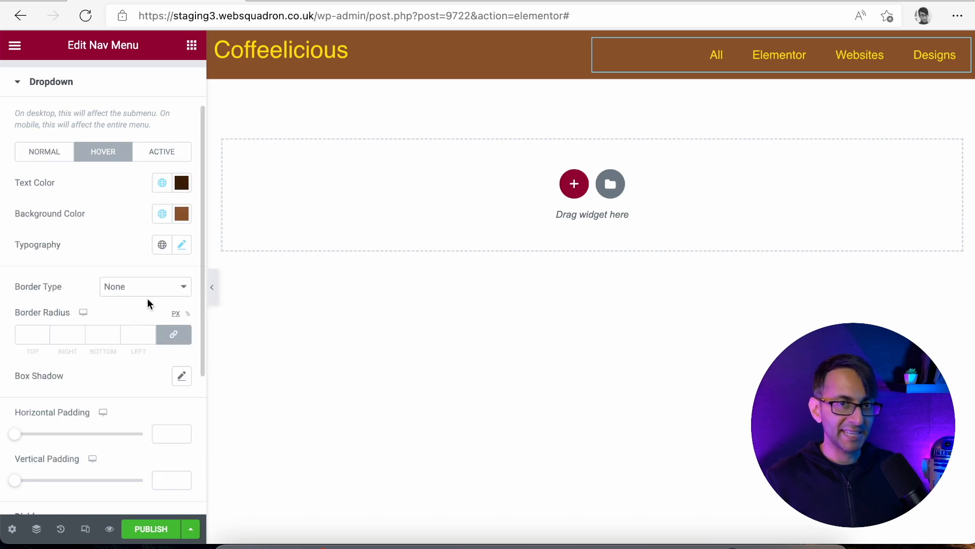
# Set the dropdown's active text colour to global Secondary and its active background to global Primary.
pyautogui.click(162, 153)
pyautogui.click(162, 183)
pyautogui.click(102, 276)
pyautogui.click(162, 214)
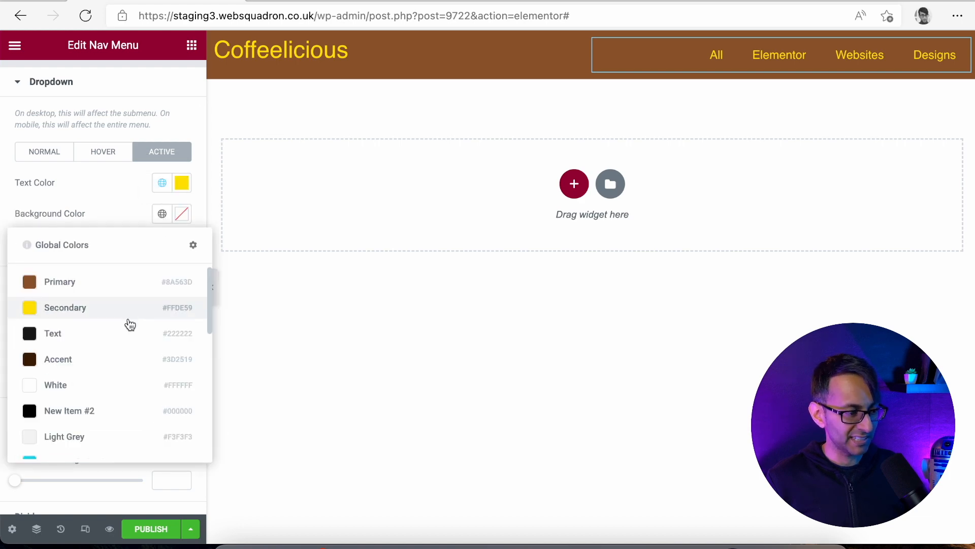
pyautogui.click(135, 285)
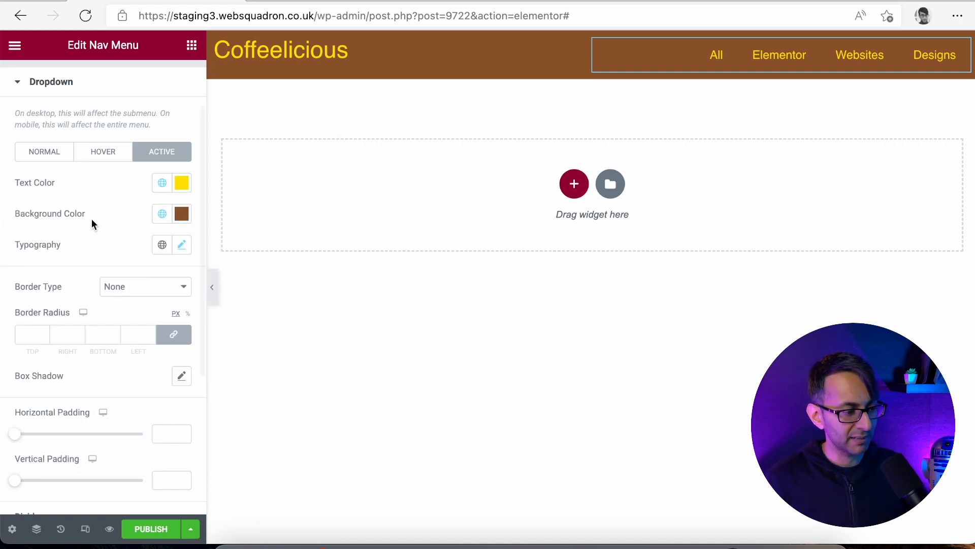
# Set the menu toggle button's normal background to global Primary and its normal colour to global Secondary.
pyautogui.scroll(-2, 144, 381)
pyautogui.scroll(2, 112, 446)
pyautogui.scroll(-4, 109, 448)
pyautogui.scroll(2, 86, 442)
pyautogui.scroll(-2, 86, 441)
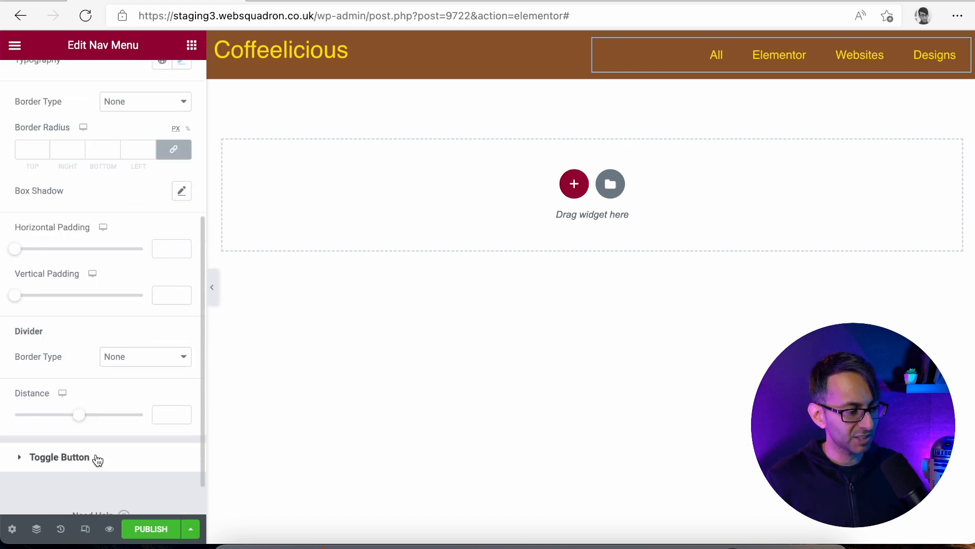
pyautogui.click(96, 458)
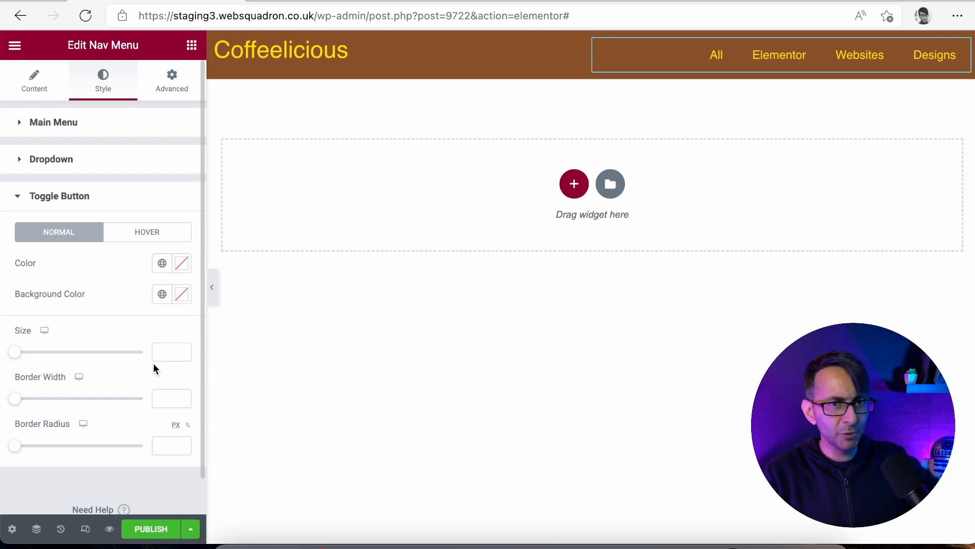
pyautogui.click(161, 294)
pyautogui.click(95, 363)
pyautogui.click(163, 264)
pyautogui.click(102, 355)
# Set the toggle button's hover colour to global Accent and its hover background to global Primary, and publish the page.
pyautogui.click(152, 233)
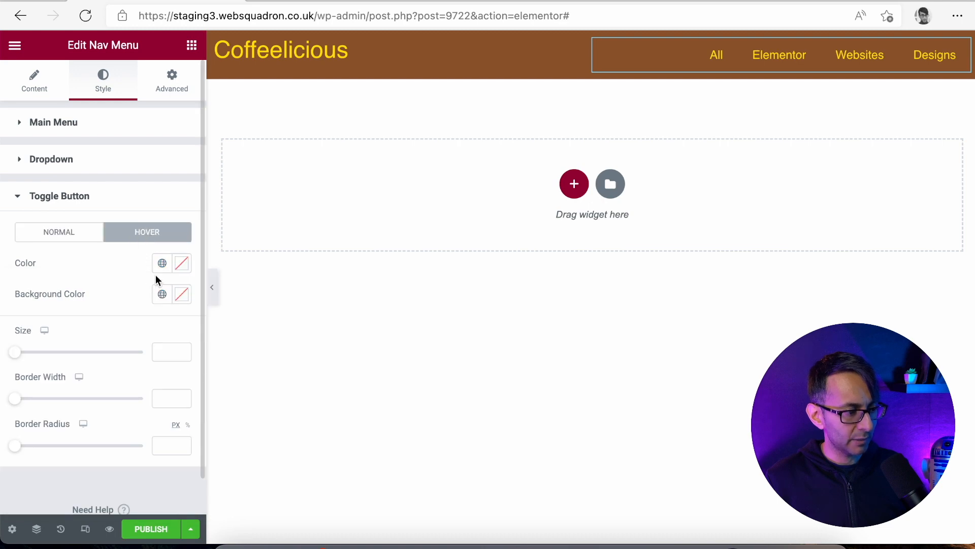
pyautogui.click(162, 263)
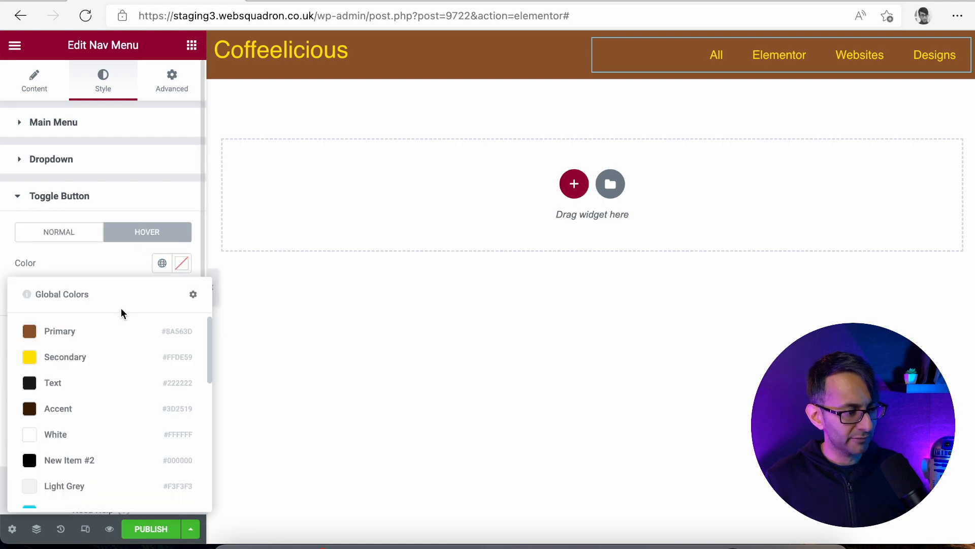
pyautogui.click(96, 408)
pyautogui.click(161, 294)
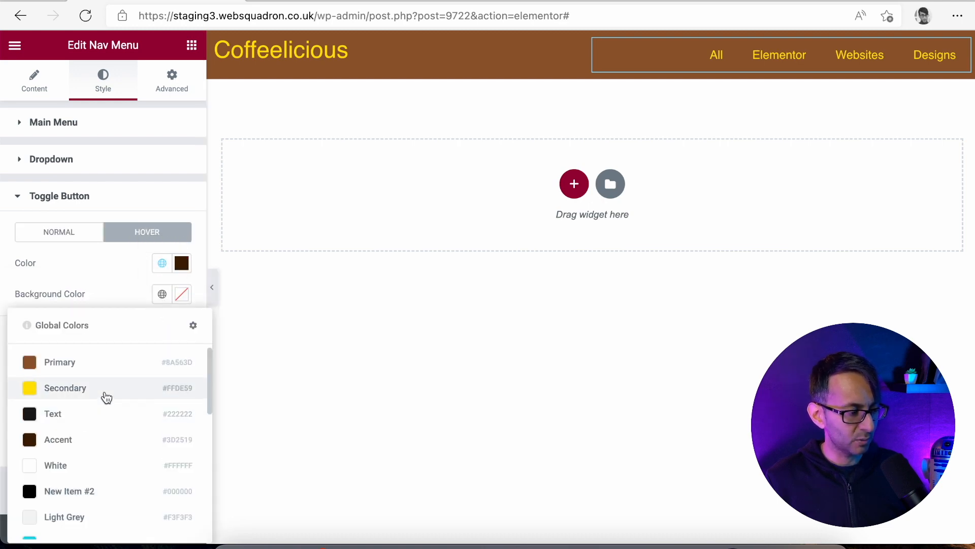
pyautogui.click(97, 362)
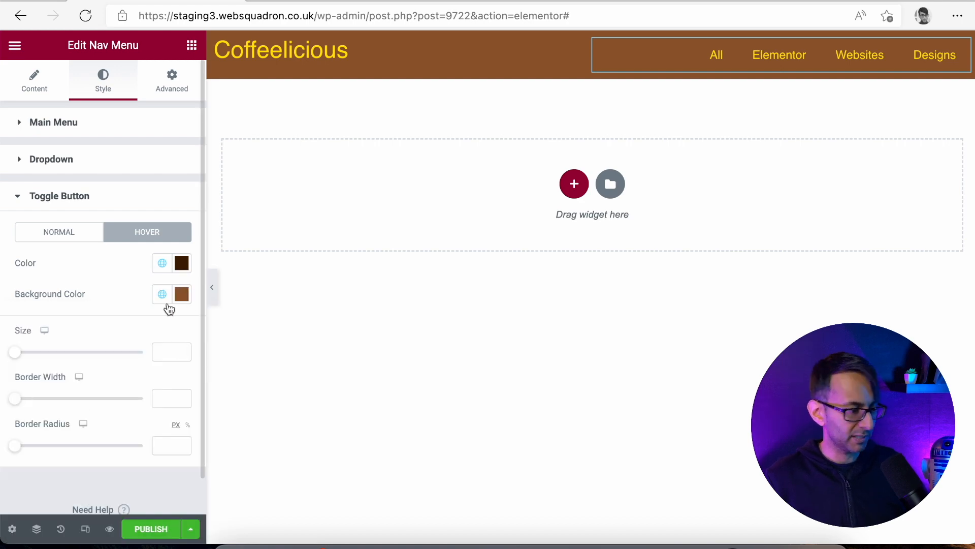
pyautogui.click(155, 521)
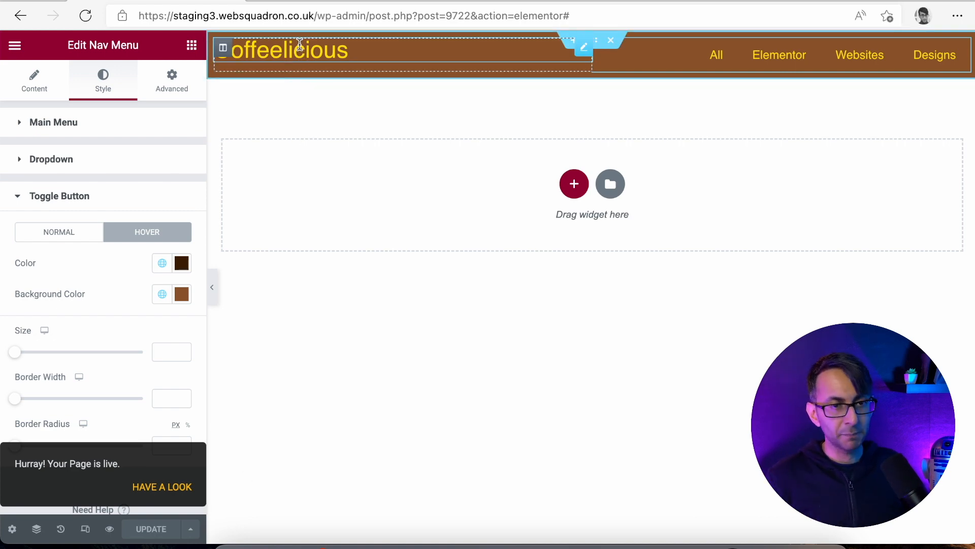
# Set the brown top section's vertical alignment to Middle and preview the header at full width.
pyautogui.click(593, 41)
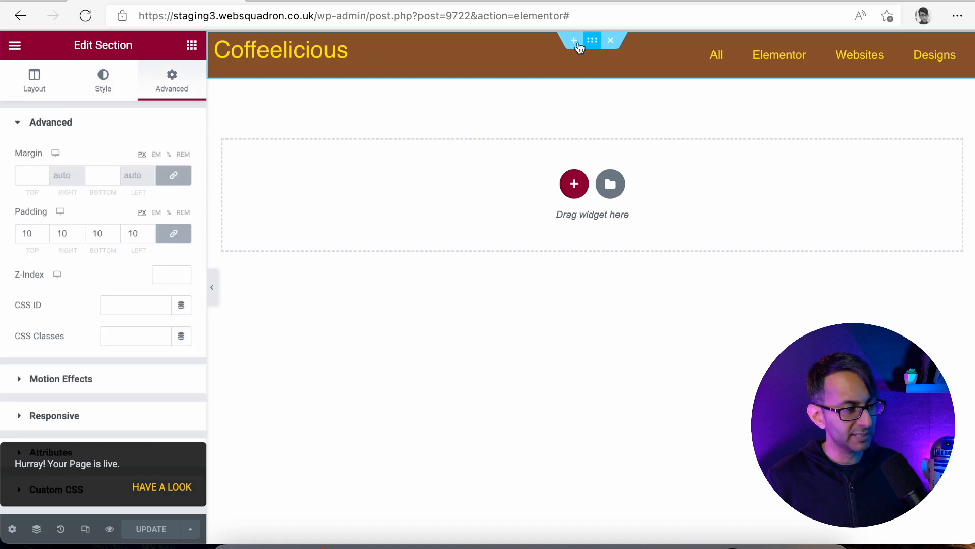
pyautogui.click(23, 87)
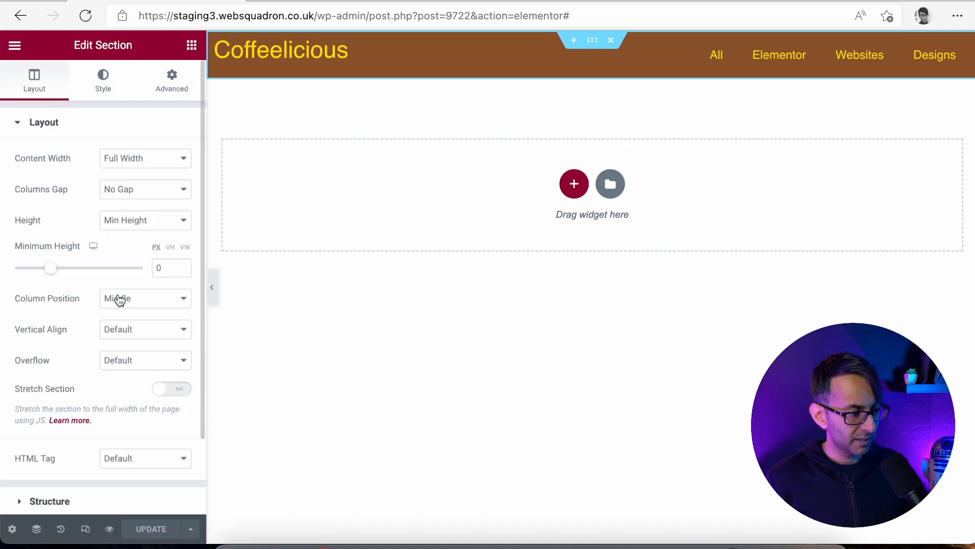
pyautogui.click(139, 331)
pyautogui.click(139, 368)
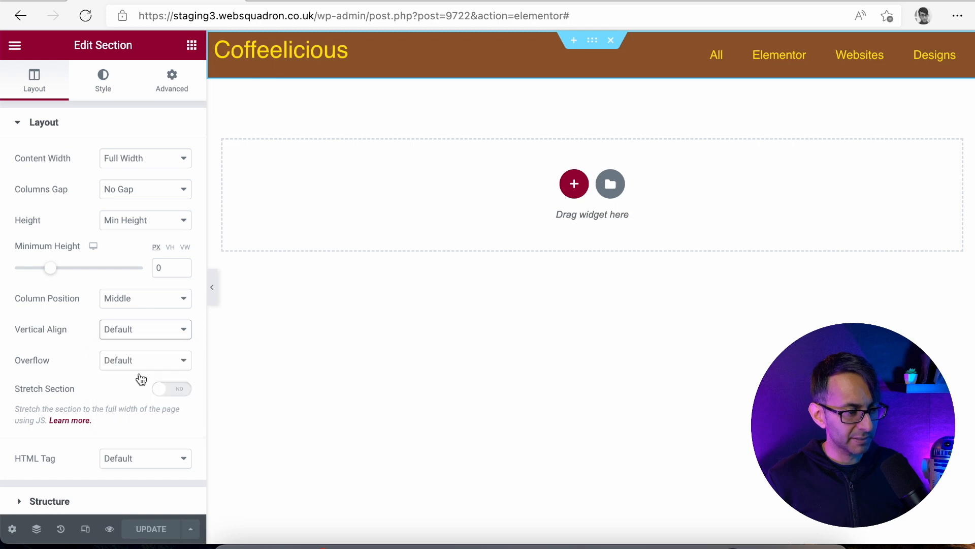
pyautogui.click(138, 336)
pyautogui.click(135, 346)
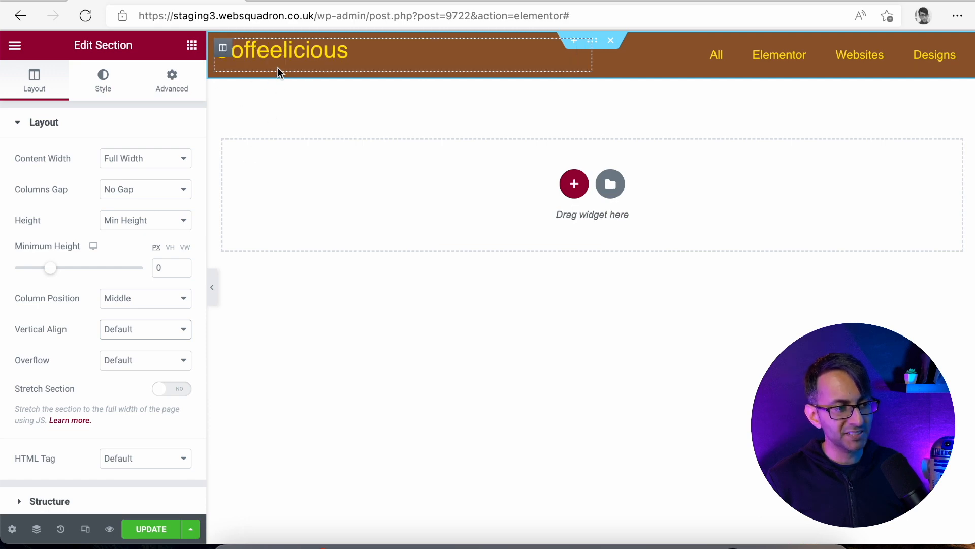
pyautogui.click(122, 328)
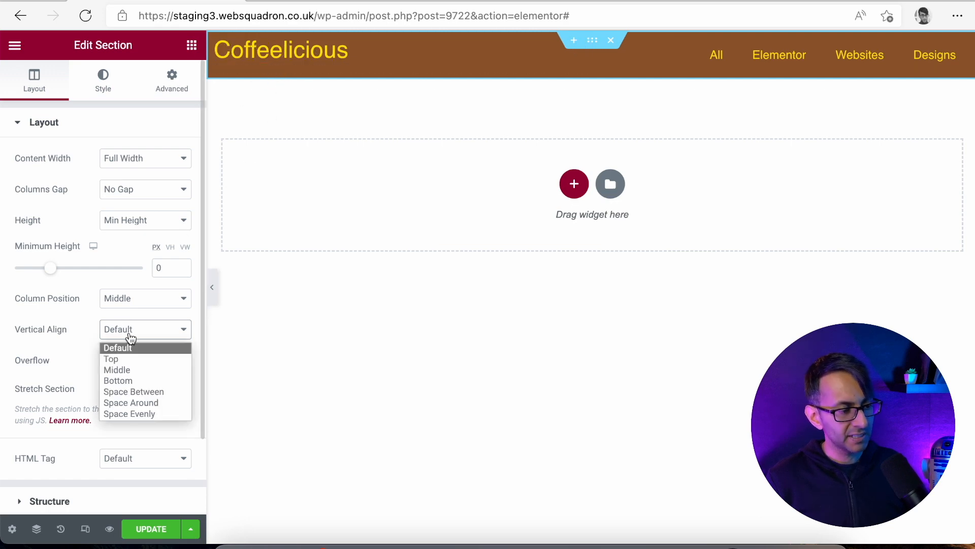
pyautogui.click(128, 369)
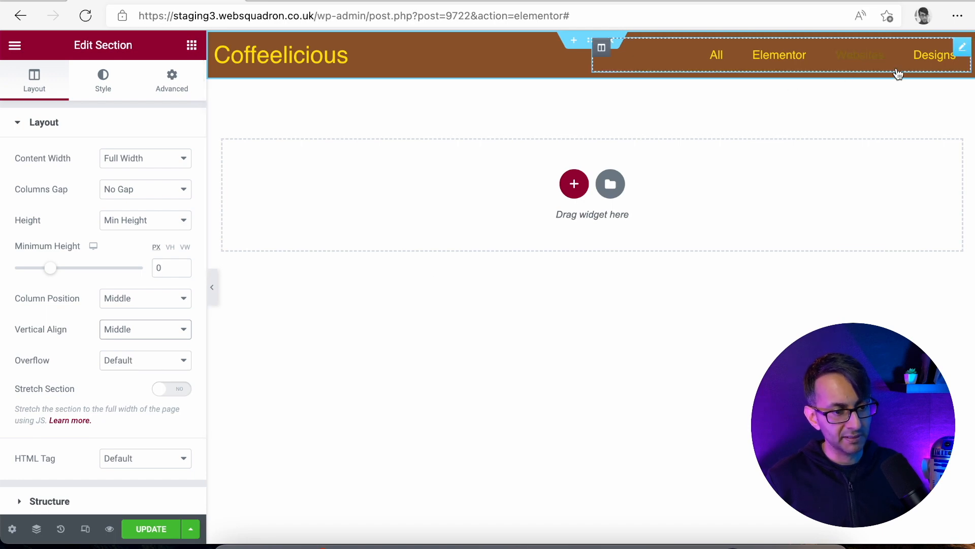
pyautogui.click(213, 289)
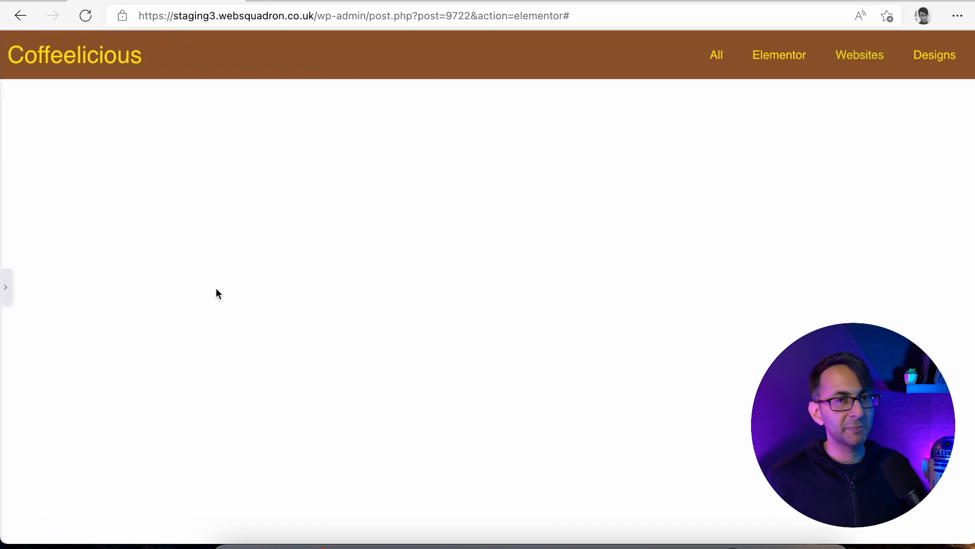
pyautogui.click(6, 300)
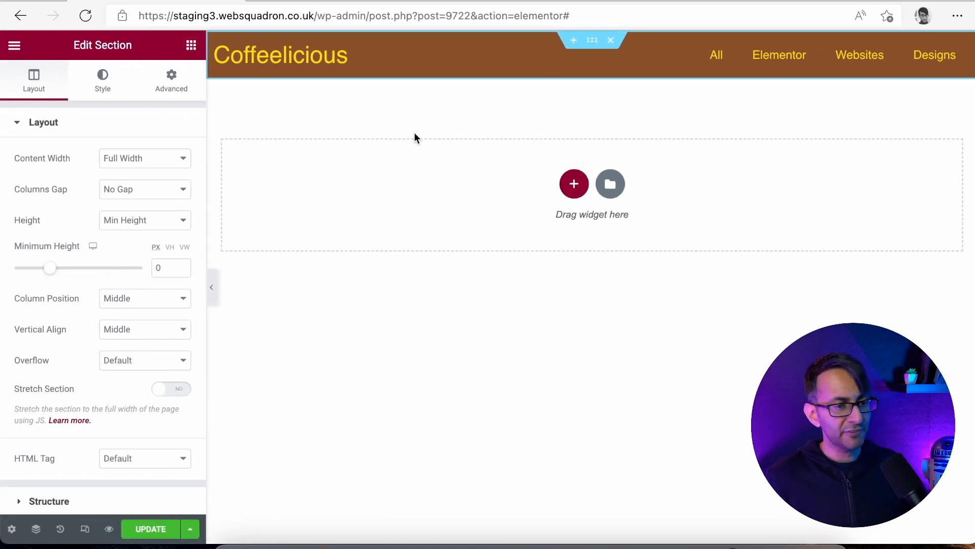
# Add a Social Icons widget above the nav menu in the header's menu column.
pyautogui.click(190, 46)
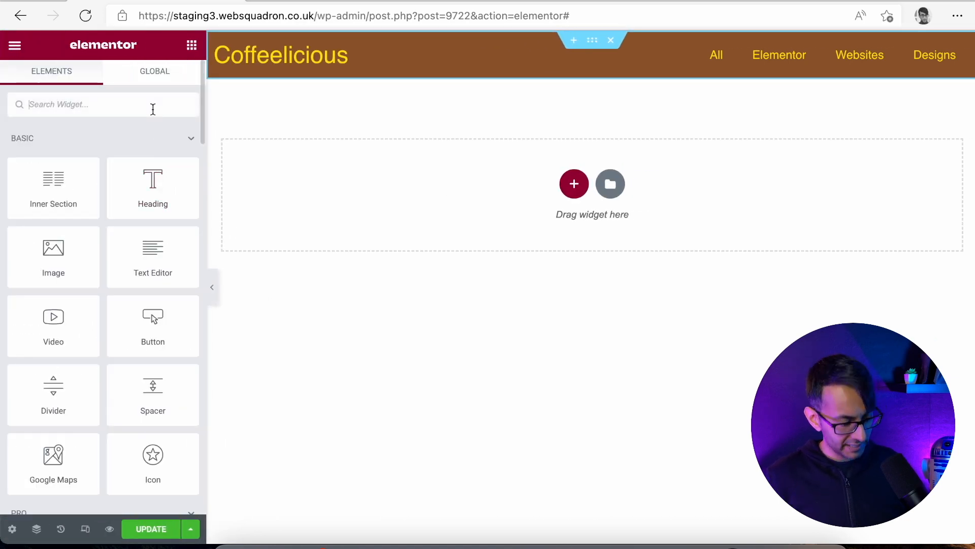
pyautogui.write('soci')
pyautogui.moveTo(51, 158); pyautogui.dragTo(927, 49)
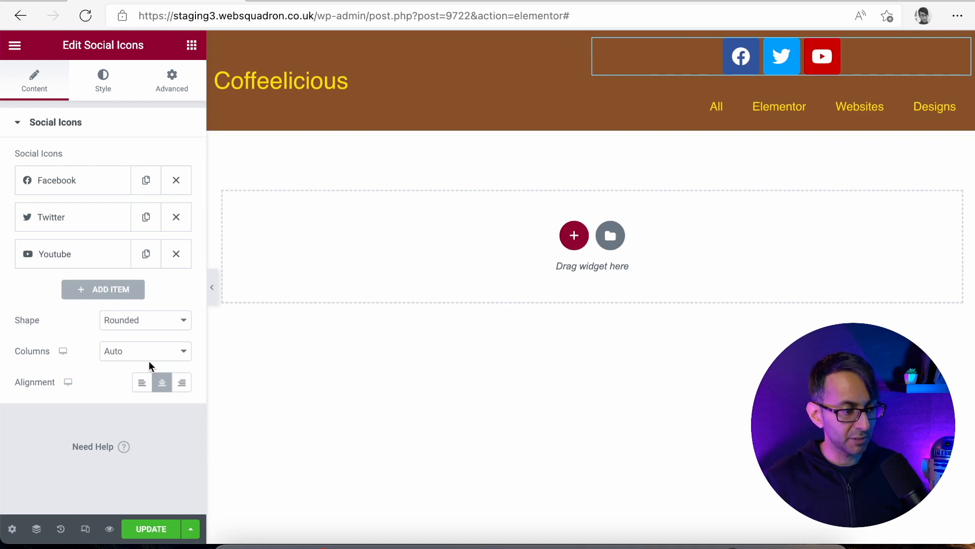
# Arrange the social icons in 3 columns and set their shape to Circle.
pyautogui.click(133, 356)
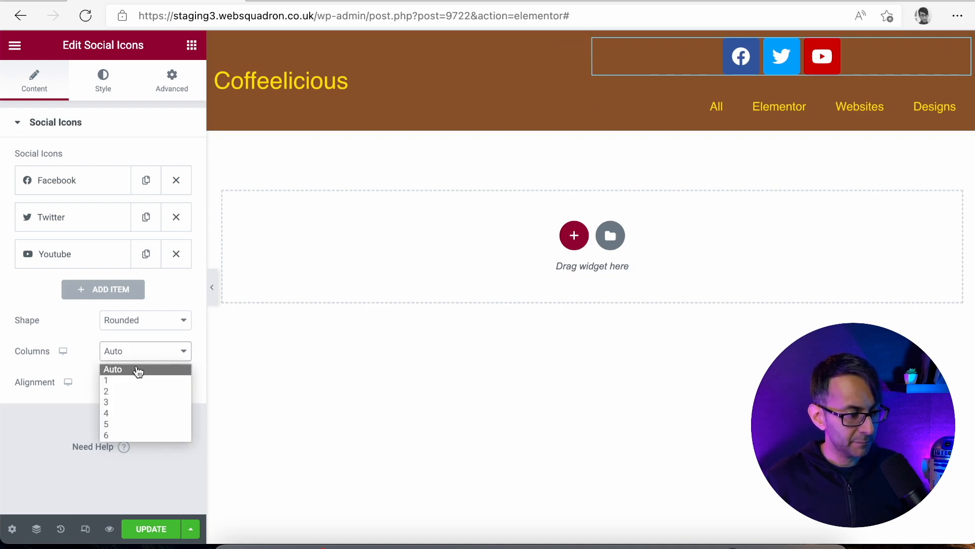
pyautogui.click(136, 403)
pyautogui.click(150, 322)
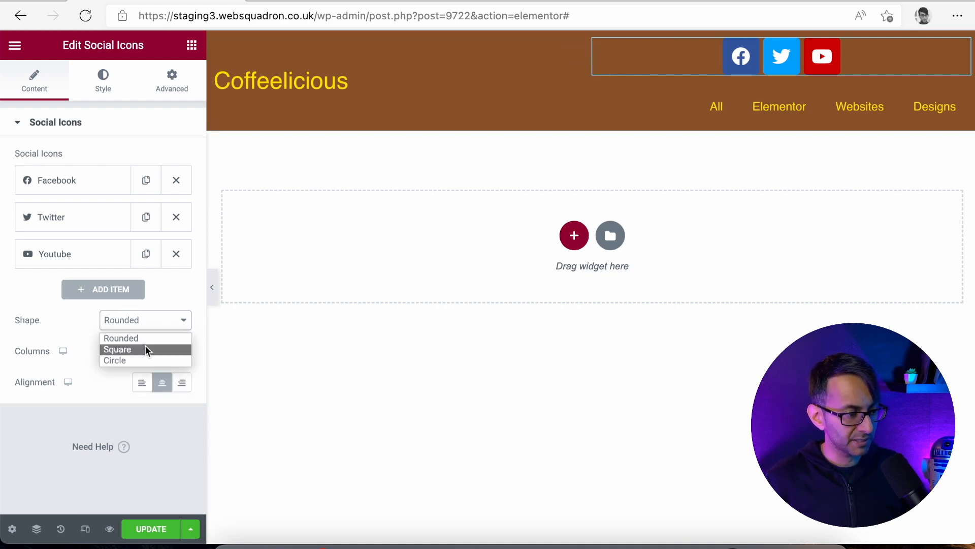
pyautogui.click(142, 360)
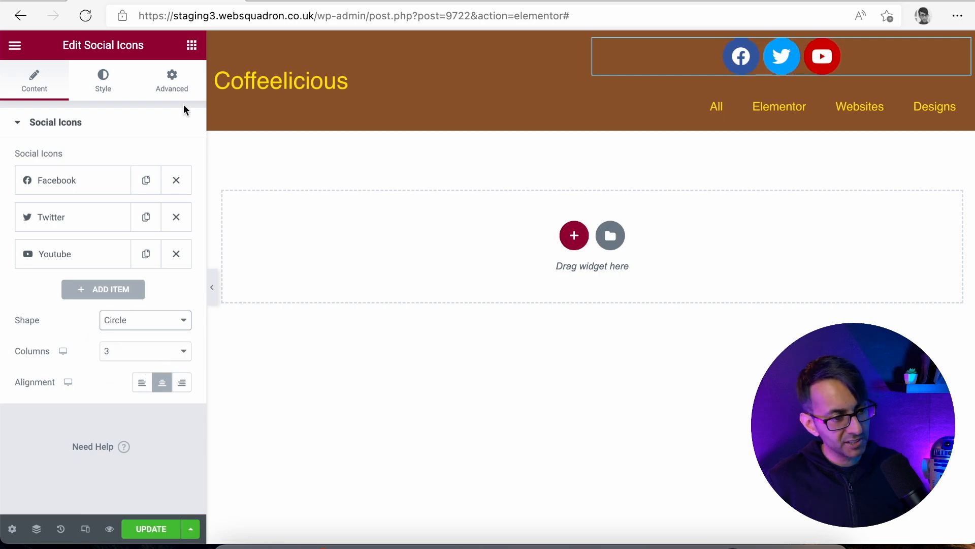
# Switch the social icons to custom colours, with the primary colour set to global Primary and the secondary colour to global Secondary.
pyautogui.click(111, 85)
pyautogui.click(159, 168)
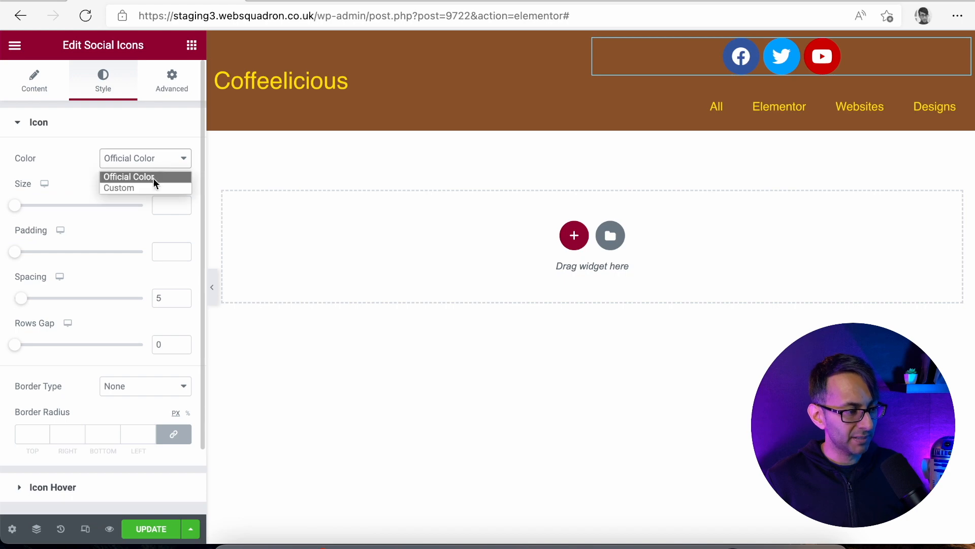
pyautogui.click(155, 187)
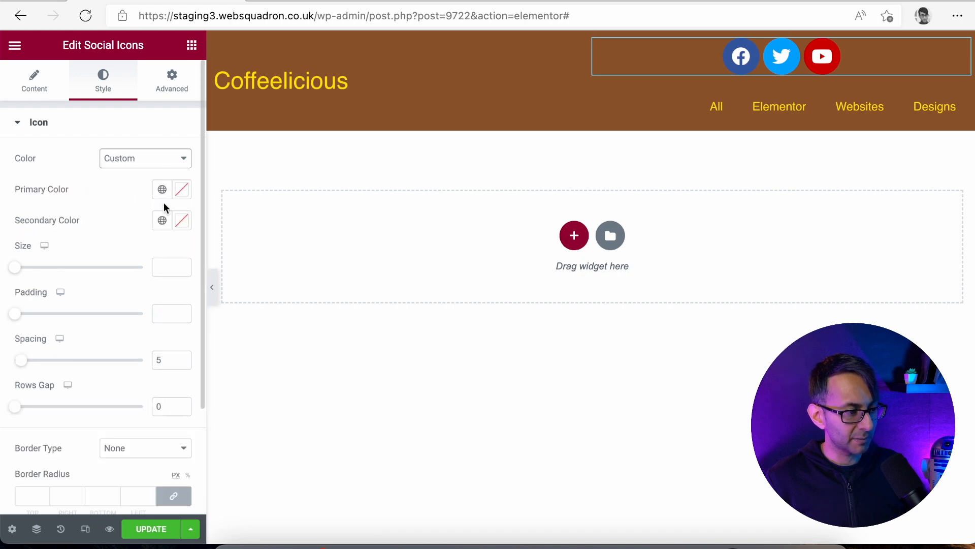
pyautogui.click(162, 220)
pyautogui.click(95, 314)
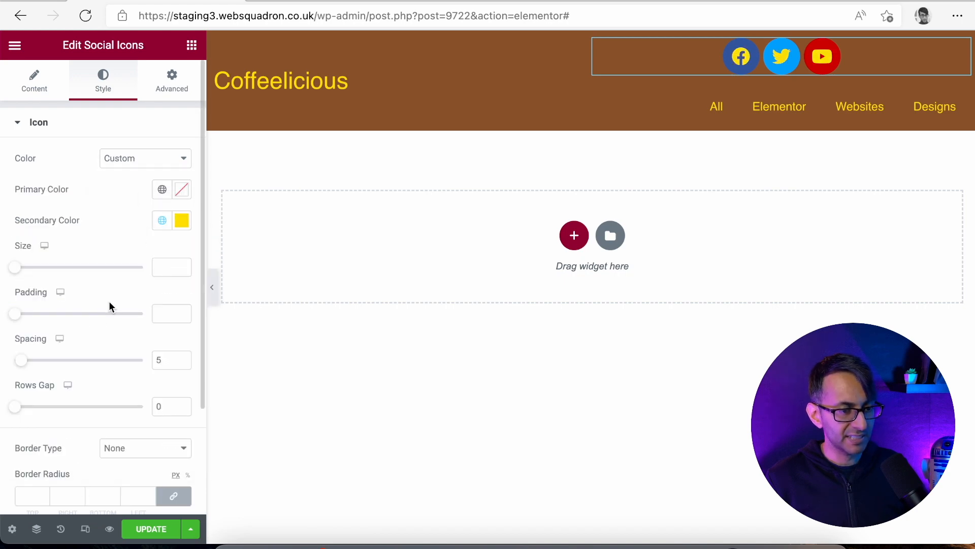
pyautogui.click(162, 189)
pyautogui.click(122, 258)
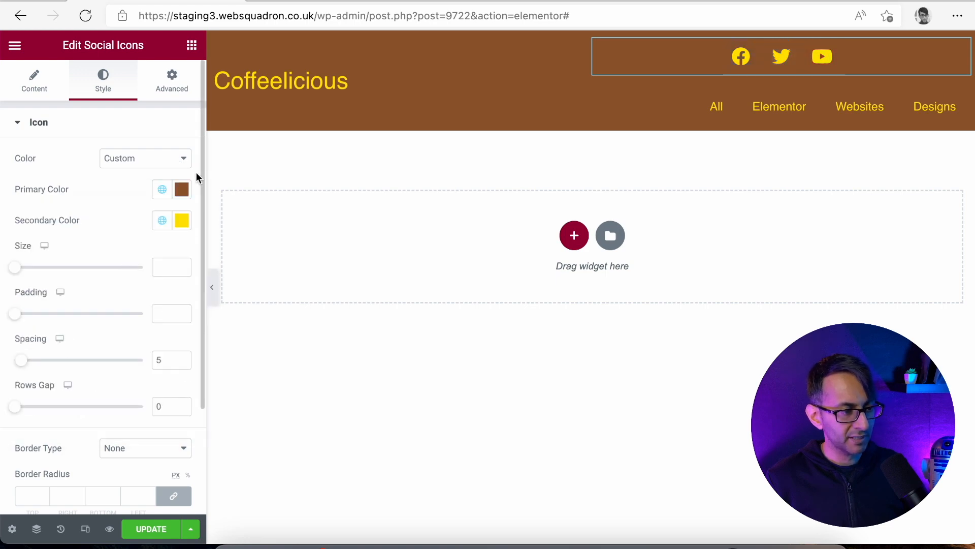
# Set the social icons' hover secondary colour to global Accent and their hover primary colour to global Primary.
pyautogui.scroll(-5, 116, 366)
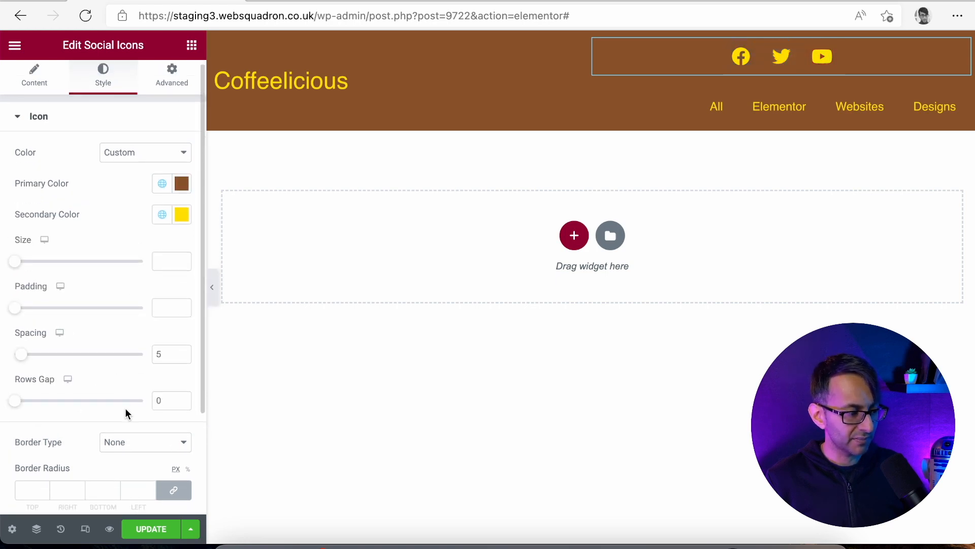
pyautogui.click(70, 436)
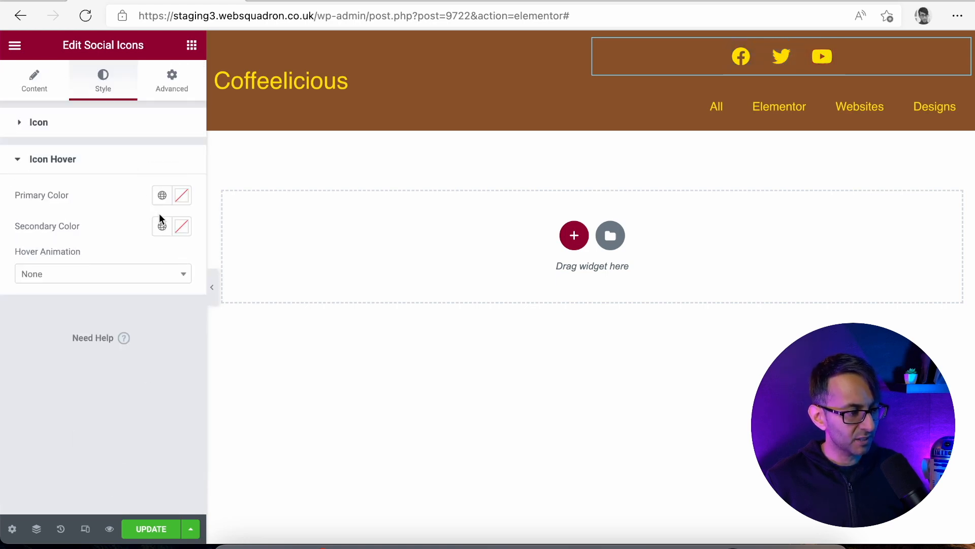
pyautogui.click(162, 227)
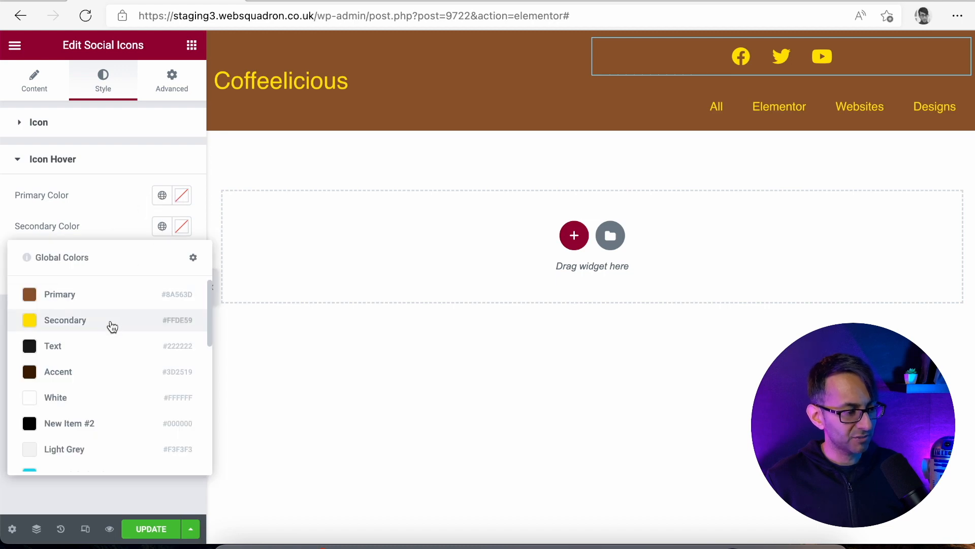
pyautogui.click(104, 371)
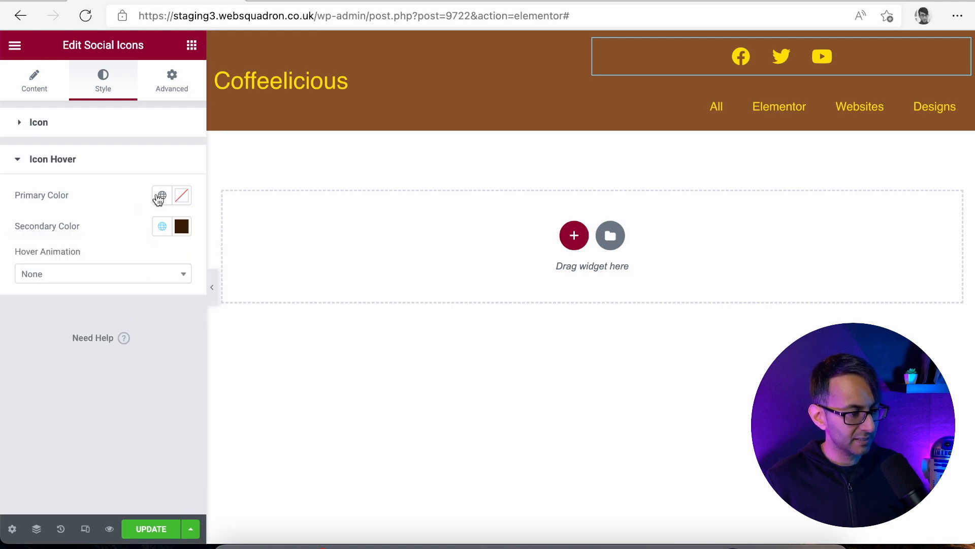
pyautogui.click(160, 196)
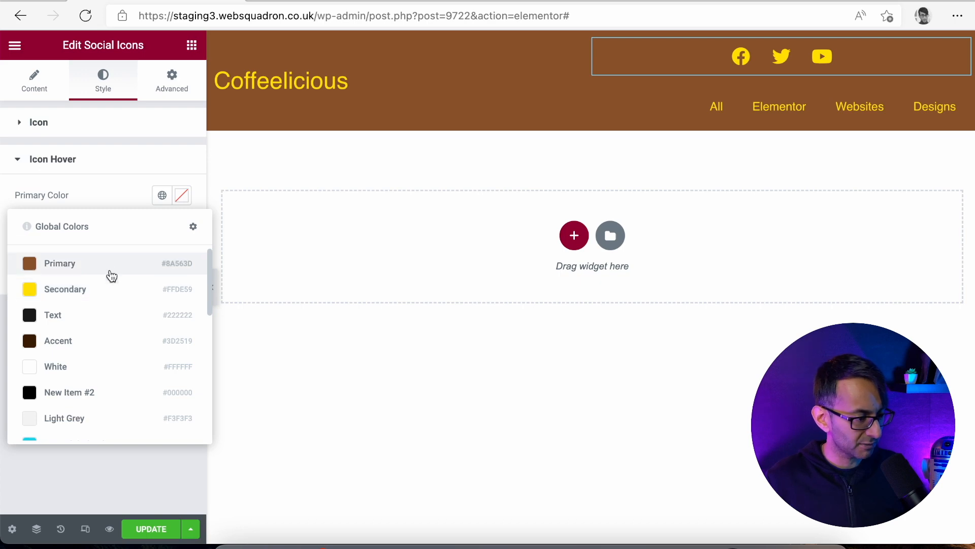
pyautogui.click(108, 272)
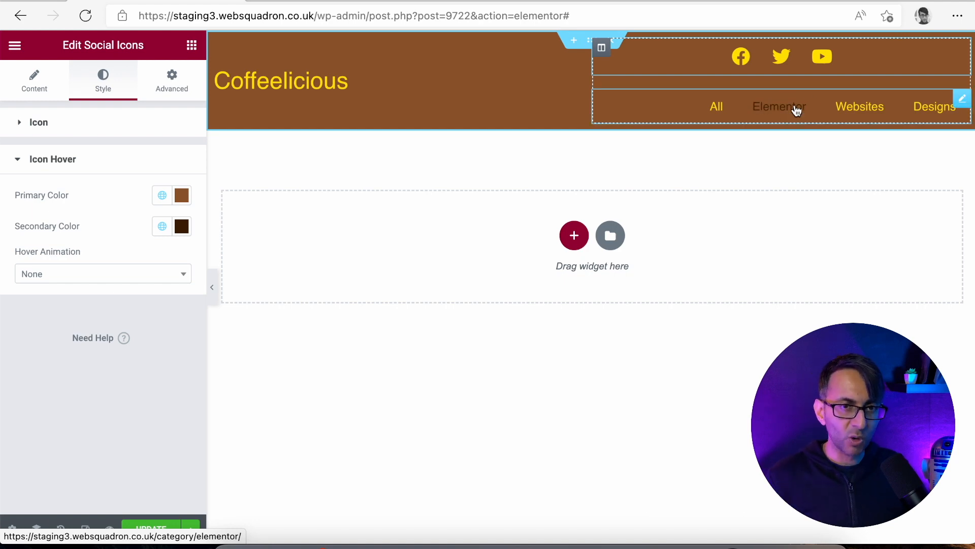
# Set the menu column's widgets space to 0 px and align the social icons to the right.
pyautogui.click(601, 49)
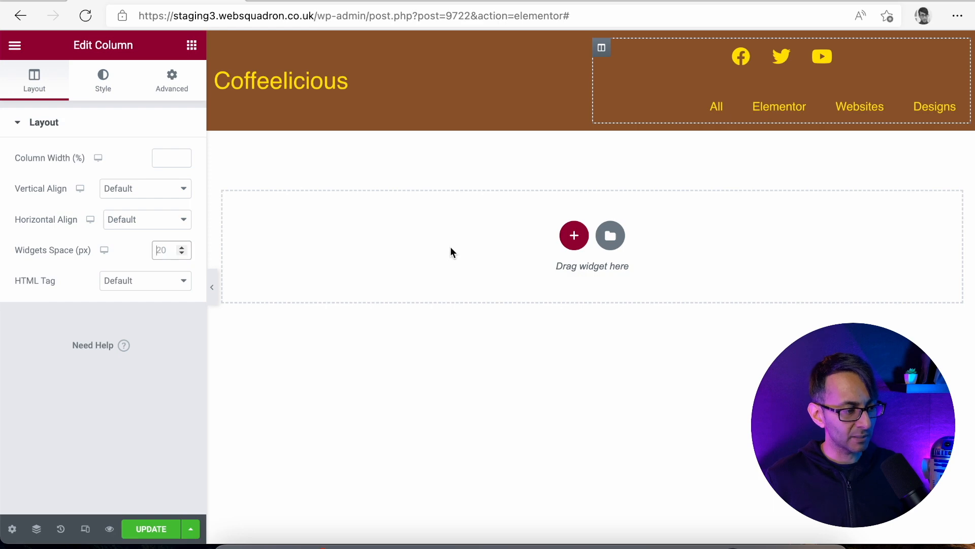
pyautogui.write('0')
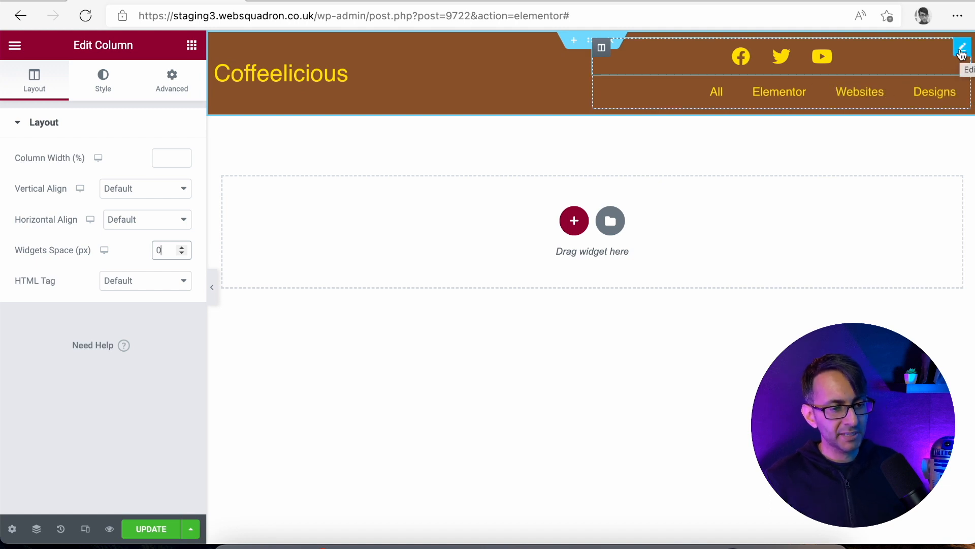
pyautogui.click(962, 50)
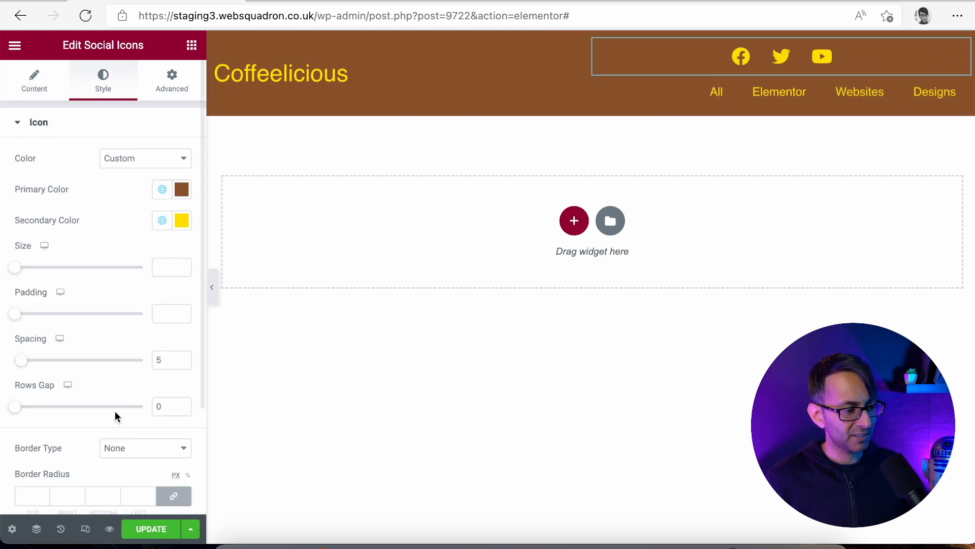
pyautogui.scroll(-3, 118, 413)
pyautogui.scroll(2, 76, 249)
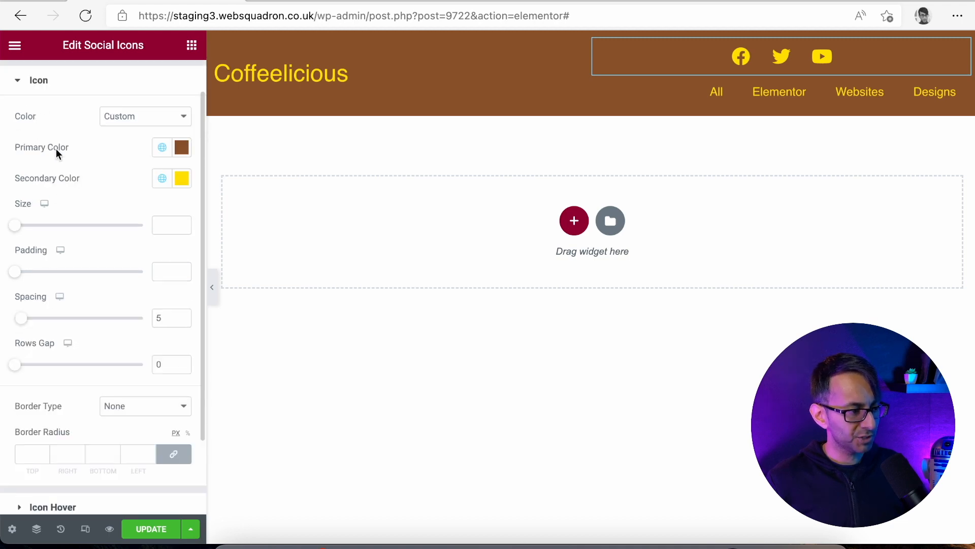
pyautogui.scroll(1, 100, 233)
pyautogui.click(34, 82)
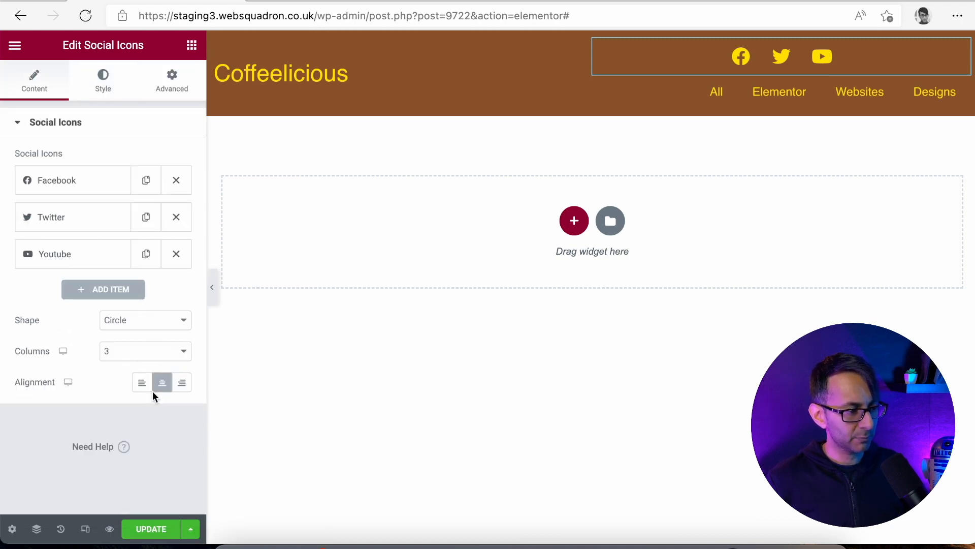
pyautogui.click(181, 386)
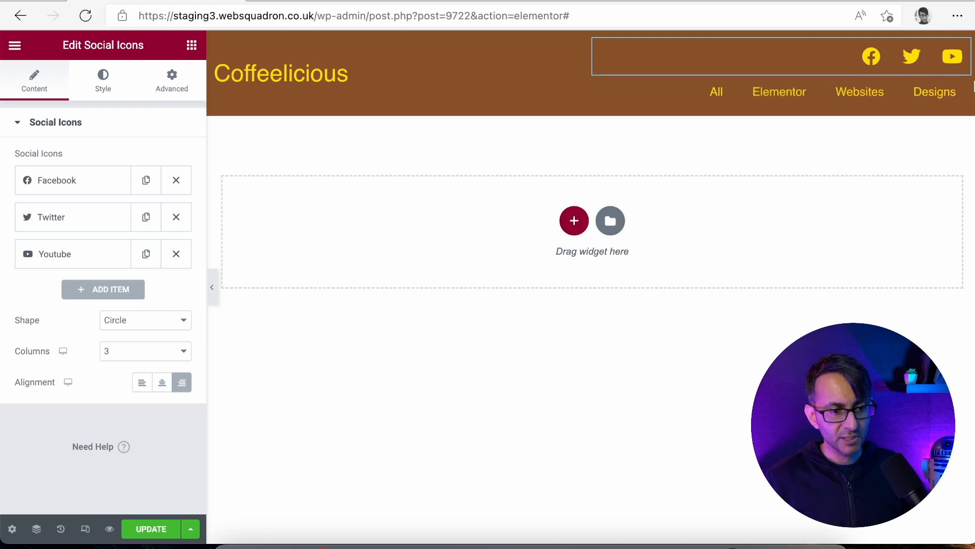
pyautogui.click(211, 294)
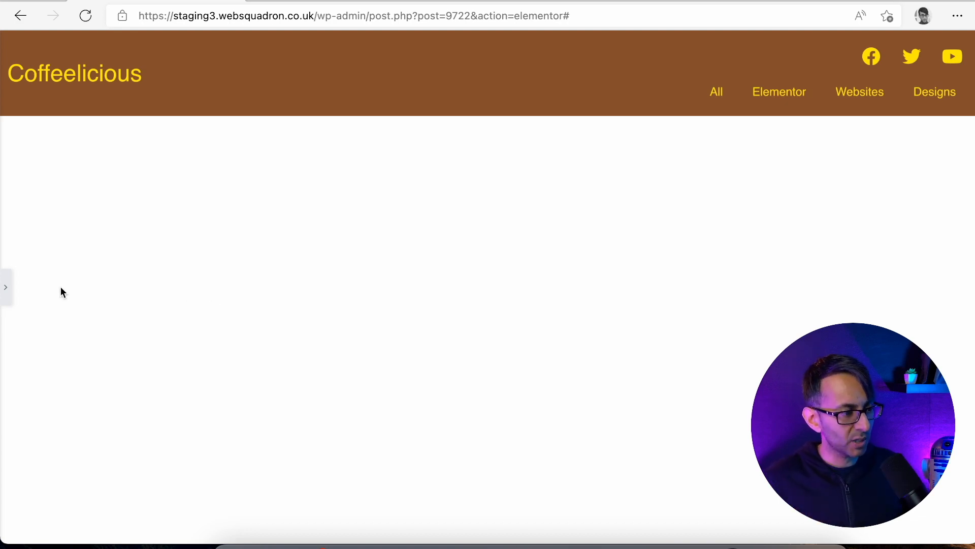
pyautogui.click(8, 290)
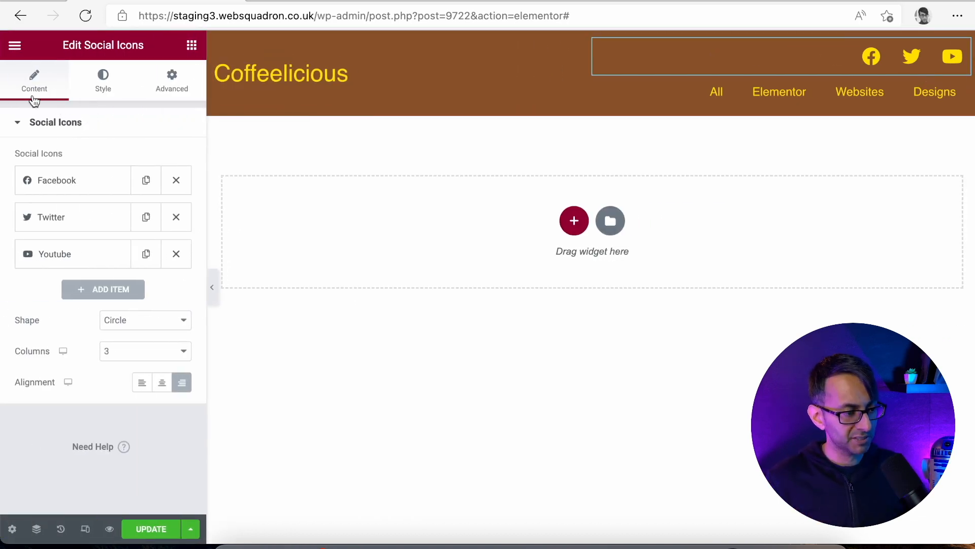
# Unlink the social icons widget's margin values and set its right margin to 7 px.
pyautogui.click(173, 84)
pyautogui.click(174, 175)
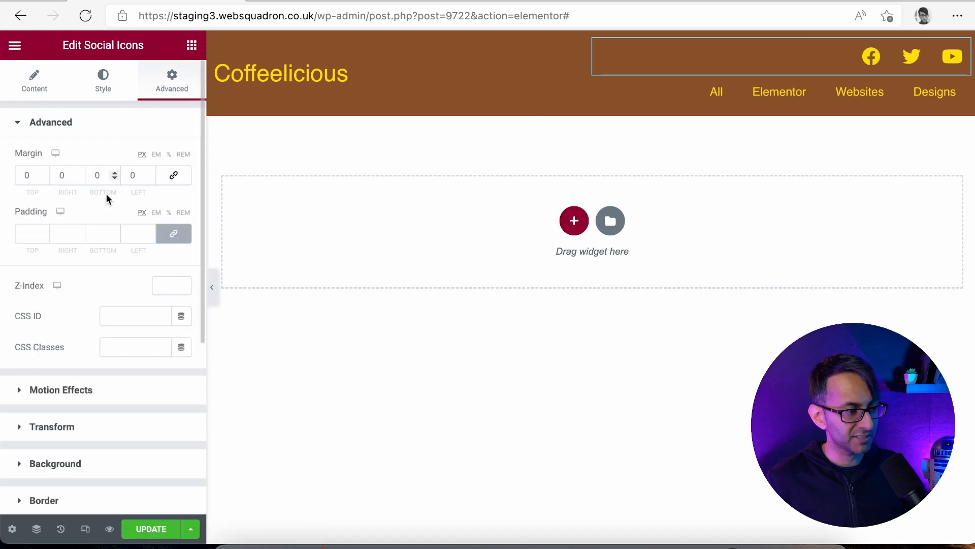
pyautogui.click(79, 173)
pyautogui.click(80, 173)
pyautogui.click(80, 173)
pyautogui.click(80, 174)
pyautogui.click(80, 174)
pyautogui.click(80, 173)
pyautogui.click(79, 173)
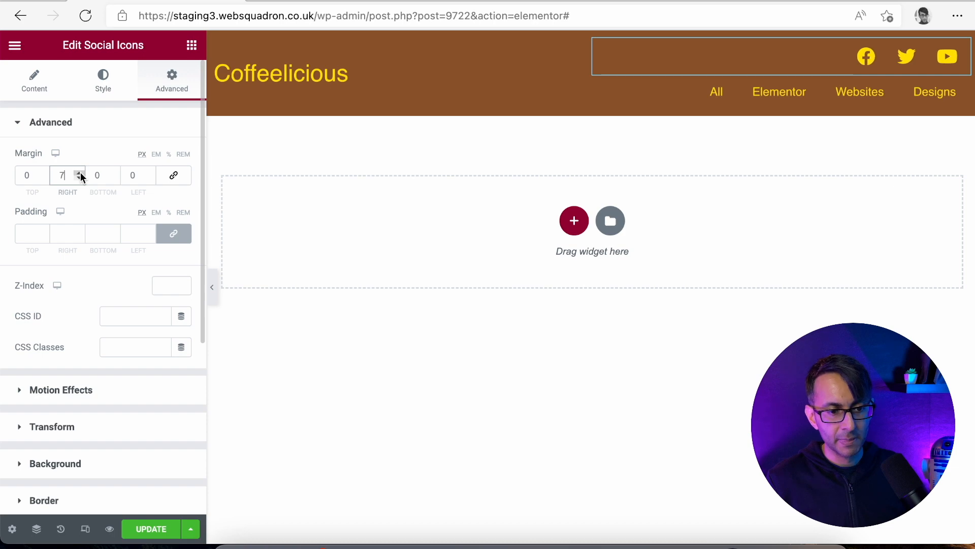
pyautogui.click(80, 174)
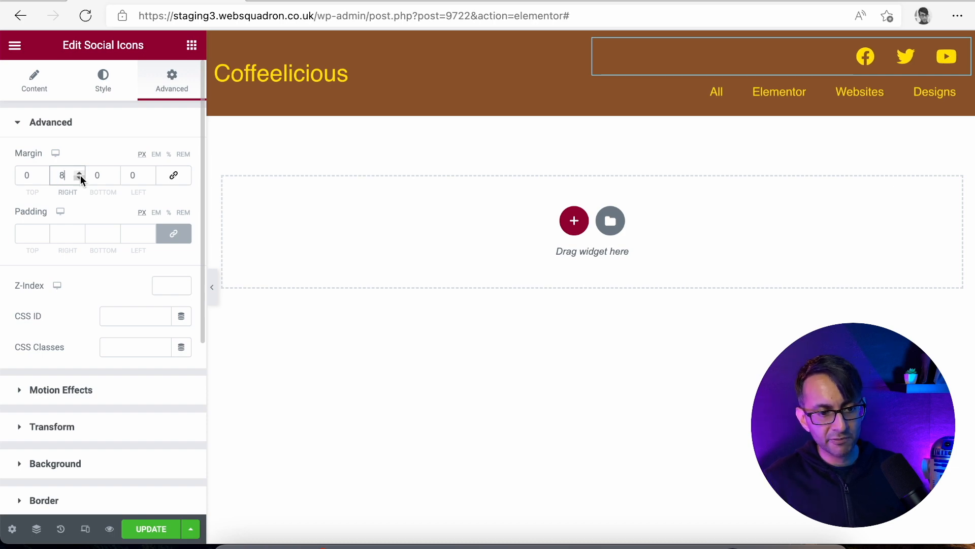
pyautogui.click(79, 177)
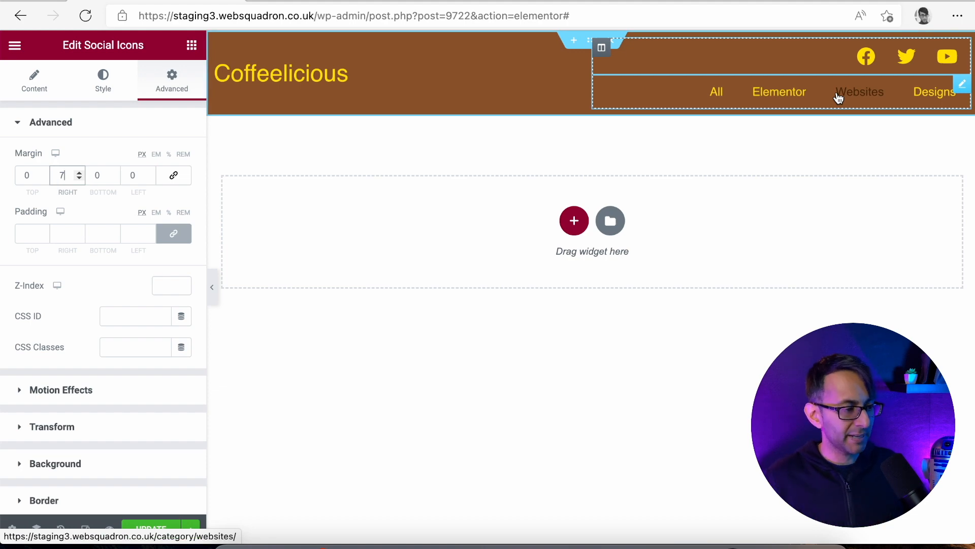
# Set the social icons widget's top margin to -10 px.
pyautogui.click(44, 178)
pyautogui.click(44, 178)
pyautogui.click(45, 178)
pyautogui.click(45, 177)
pyautogui.click(45, 178)
pyautogui.click(45, 177)
pyautogui.click(45, 177)
pyautogui.click(44, 177)
pyautogui.click(45, 178)
pyautogui.click(45, 178)
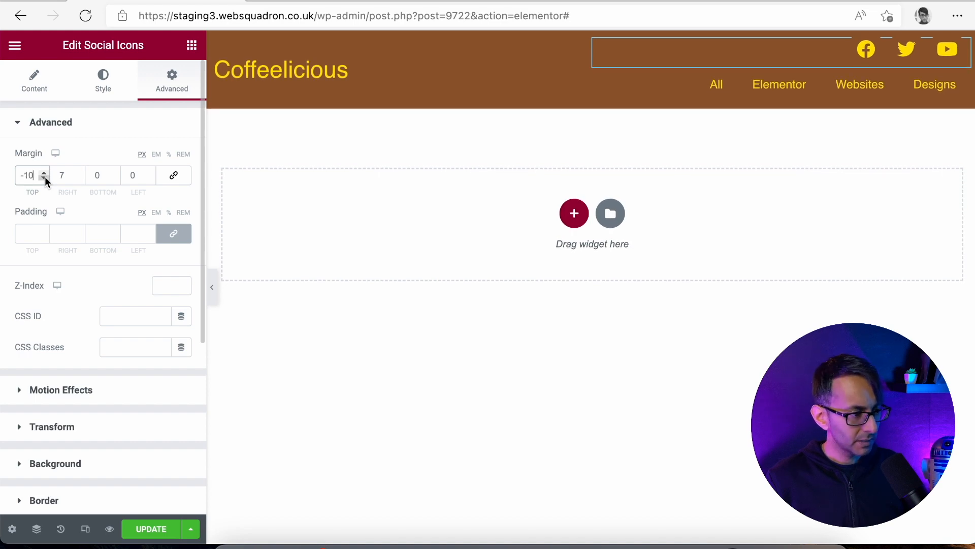
# Set the social icons widget's bottom margin to -11 px and preview the header at full width.
pyautogui.click(115, 176)
pyautogui.click(115, 176)
pyautogui.click(115, 177)
pyautogui.click(115, 176)
pyautogui.click(115, 176)
pyautogui.click(114, 177)
pyautogui.click(114, 177)
pyautogui.click(115, 177)
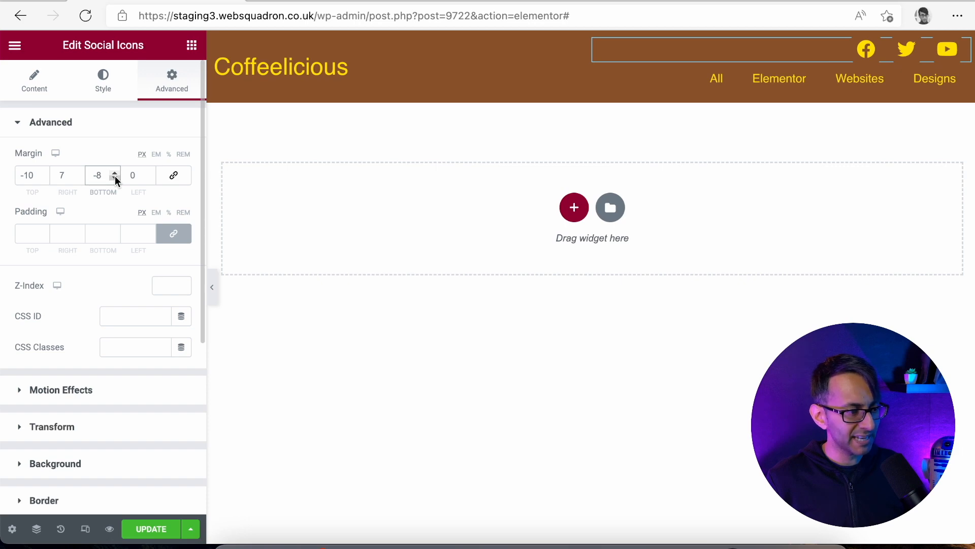
pyautogui.click(115, 177)
pyautogui.click(115, 177)
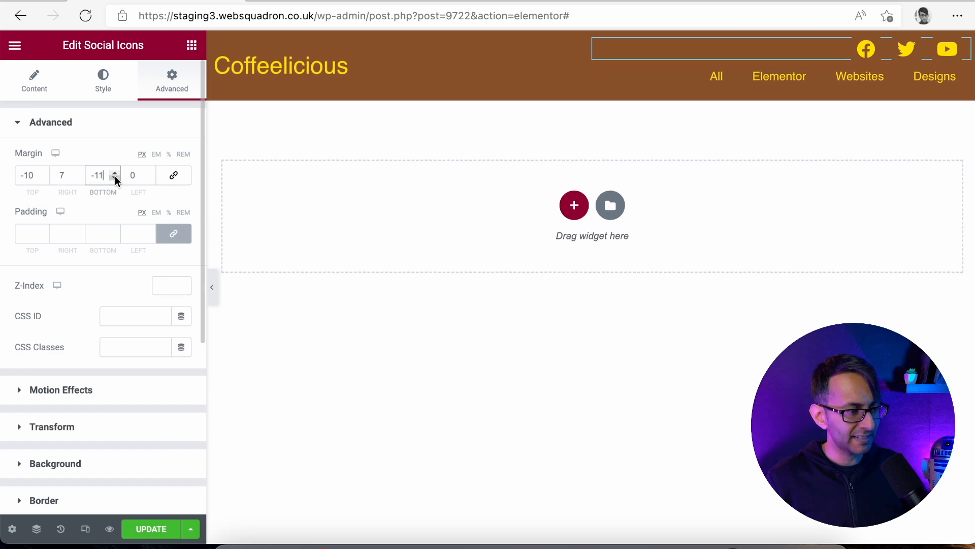
pyautogui.click(212, 287)
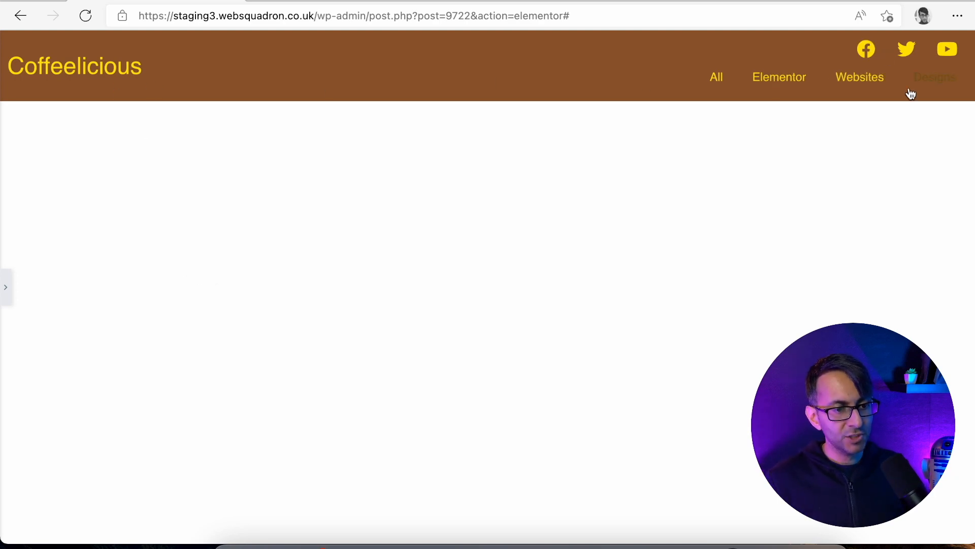
pyautogui.click(7, 290)
# Set the brown top section's linked padding to 20 px on all sides.
pyautogui.click(386, 81)
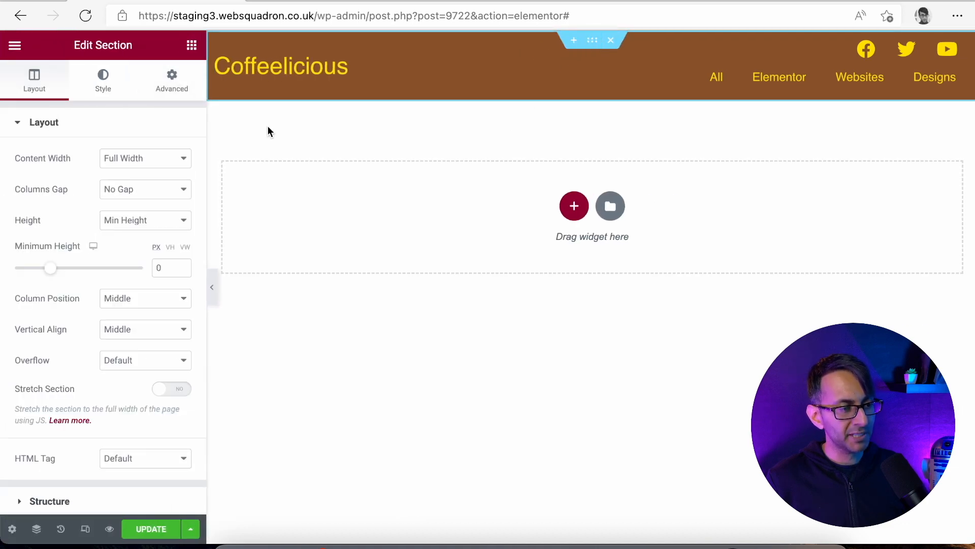
pyautogui.click(172, 97)
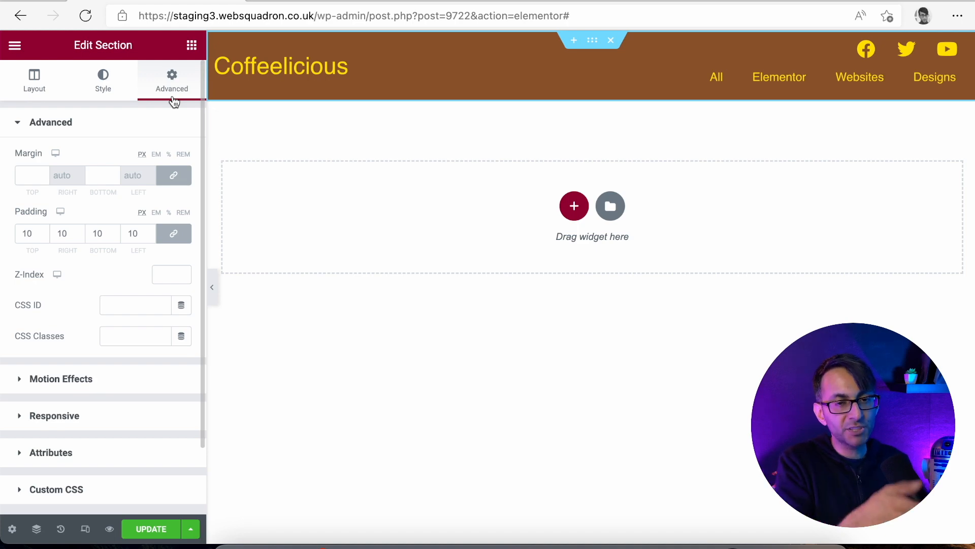
pyautogui.click(212, 286)
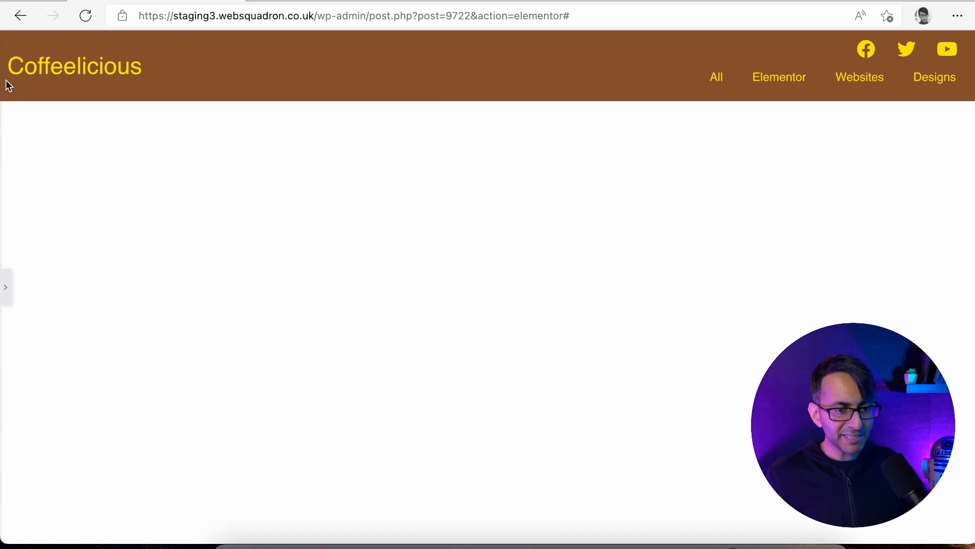
pyautogui.click(5, 289)
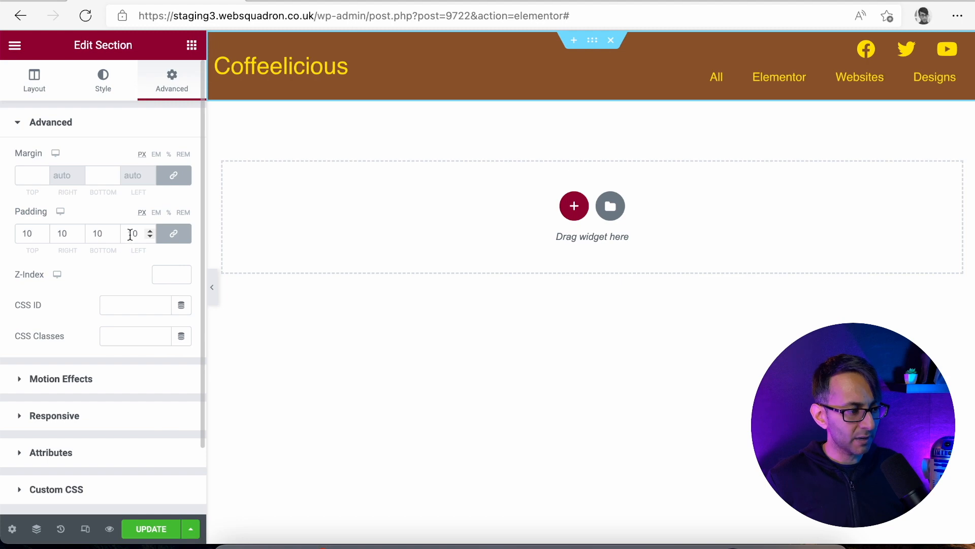
pyautogui.write('20')
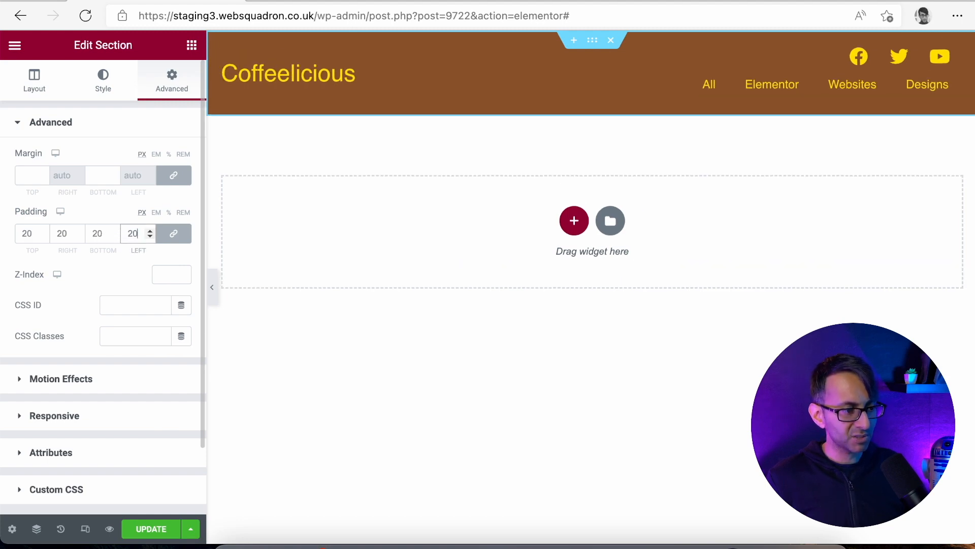
# Unlink the brown section's padding values and set the top, right, bottom and left padding to 10 px each.
pyautogui.click(173, 234)
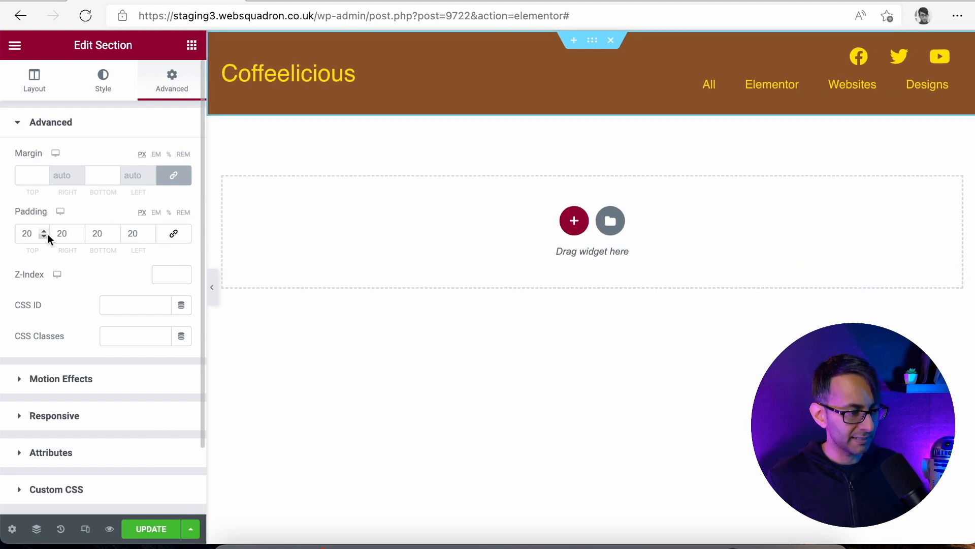
pyautogui.doubleClick(26, 231)
pyautogui.write('10')
pyautogui.press('Tab')
pyautogui.write('10')
pyautogui.press('Tab')
pyautogui.write('10')
pyautogui.press('Tab')
pyautogui.write('10')
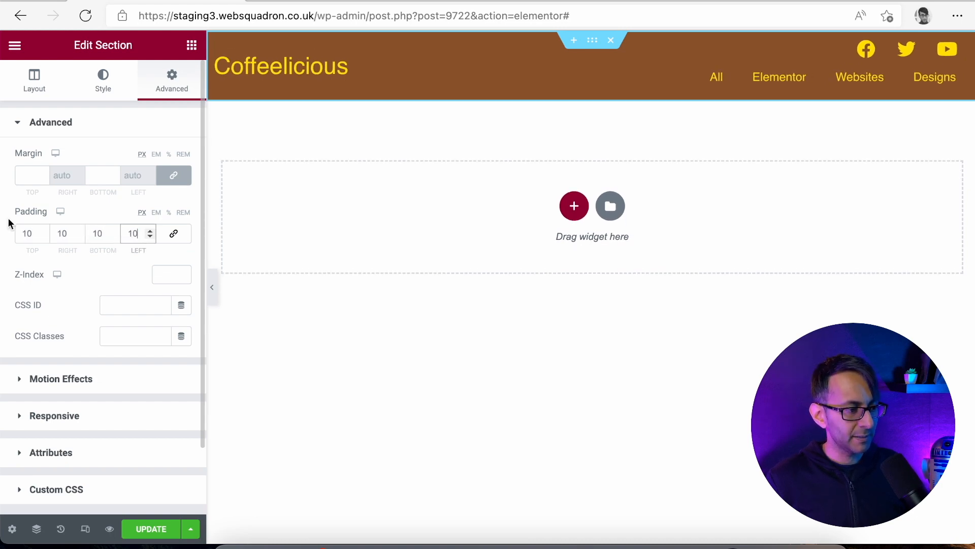
# Set only the left padding of the brown section to 20 px, keeping the padding values unlinked.
pyautogui.click(173, 233)
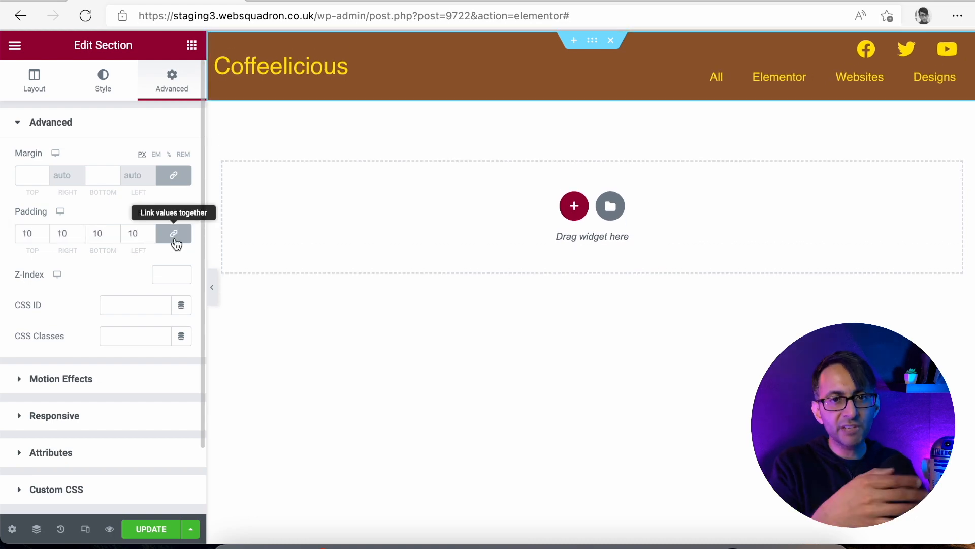
pyautogui.click(176, 243)
pyautogui.click(142, 232)
pyautogui.write('20')
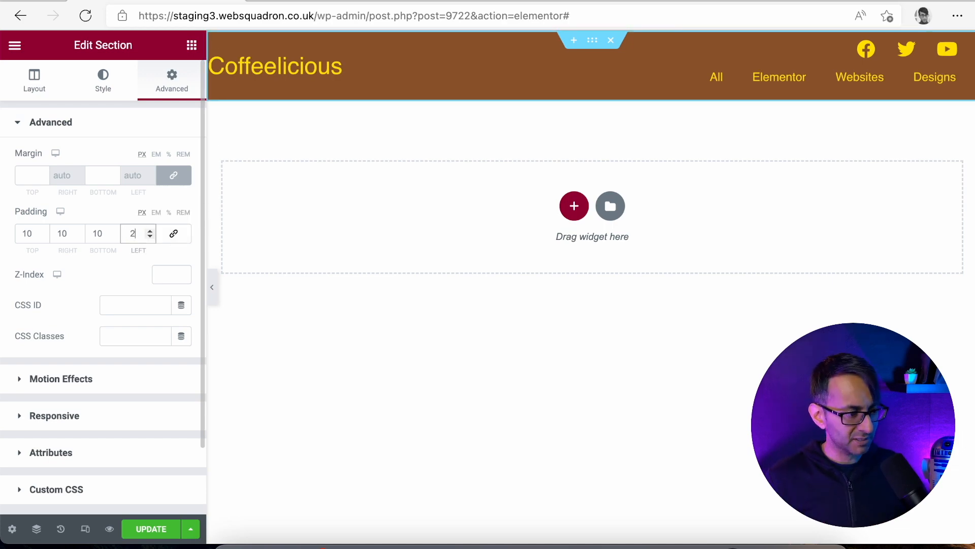
# Preview the header at full width, and set the brown section's bottom padding to 0 px and top padding to 5 px.
pyautogui.click(213, 287)
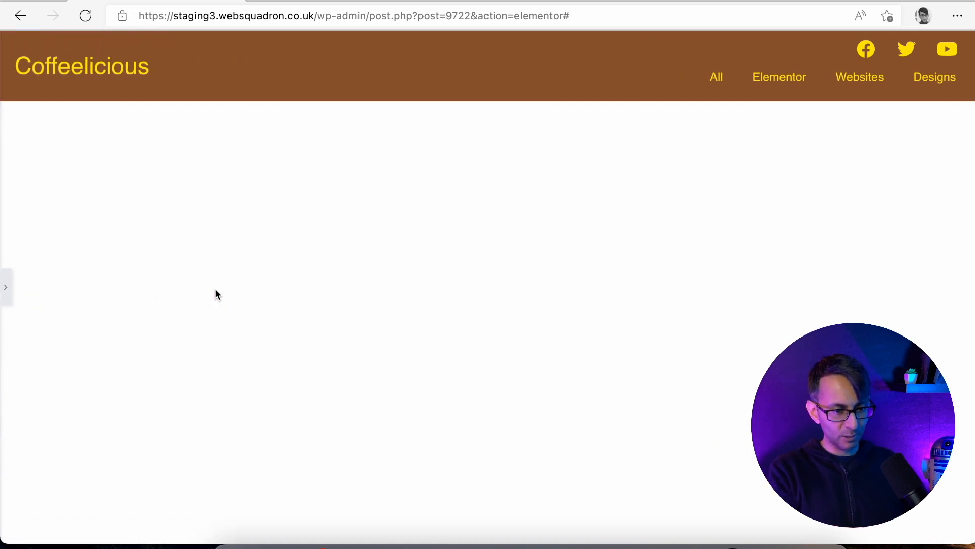
pyautogui.click(6, 288)
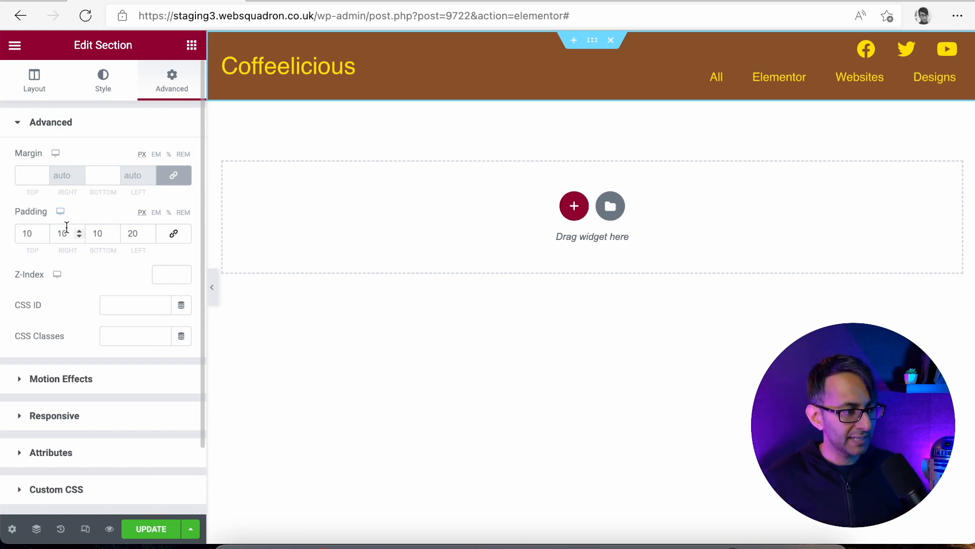
pyautogui.doubleClick(35, 238)
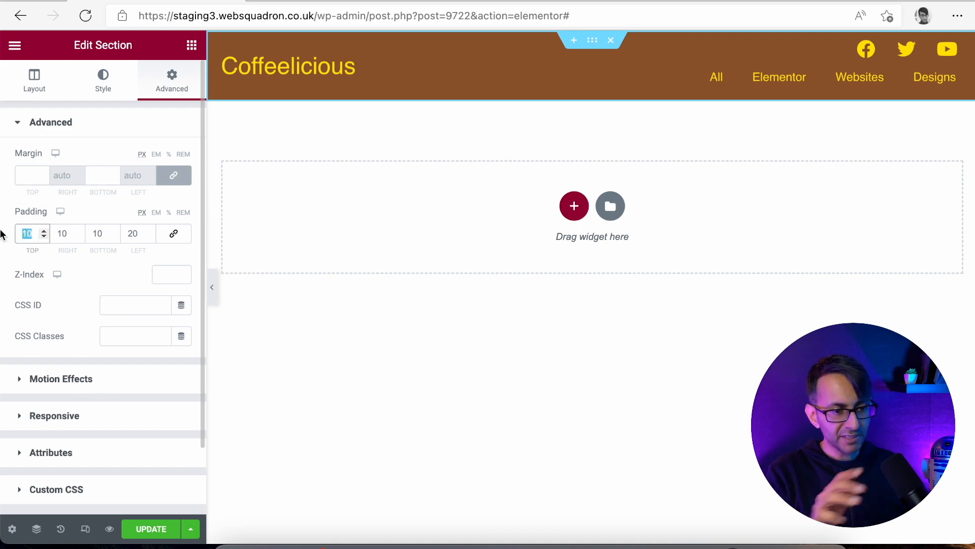
pyautogui.press('Tab')
pyautogui.press('Tab')
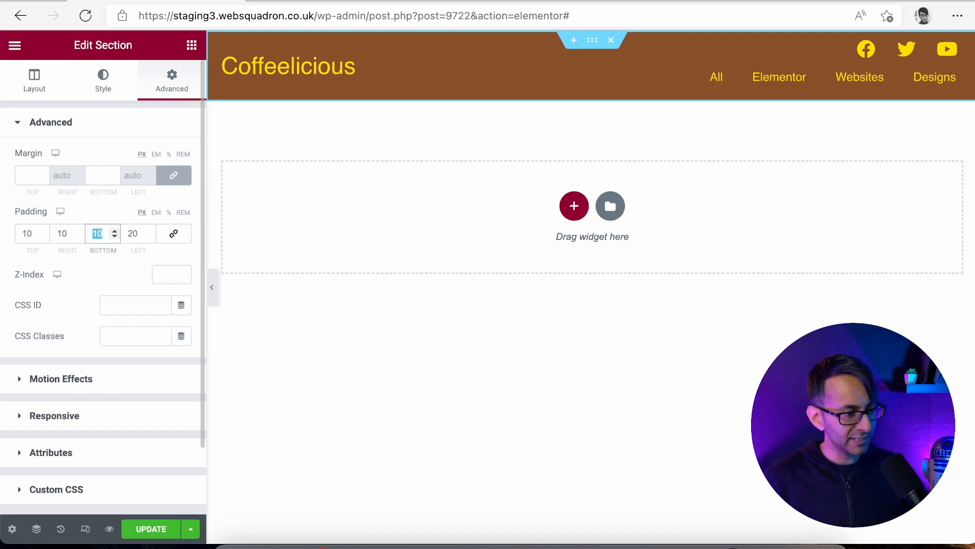
pyautogui.write('0')
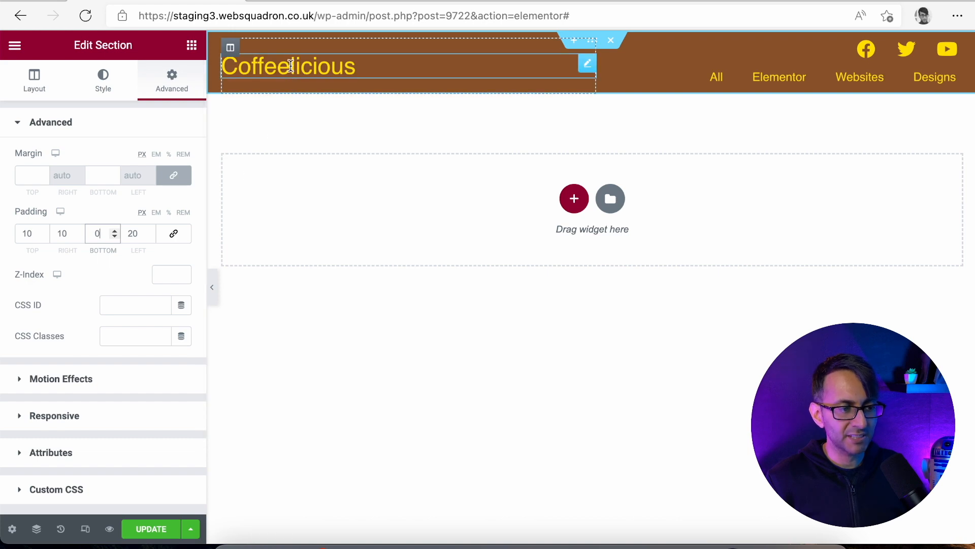
pyautogui.click(36, 234)
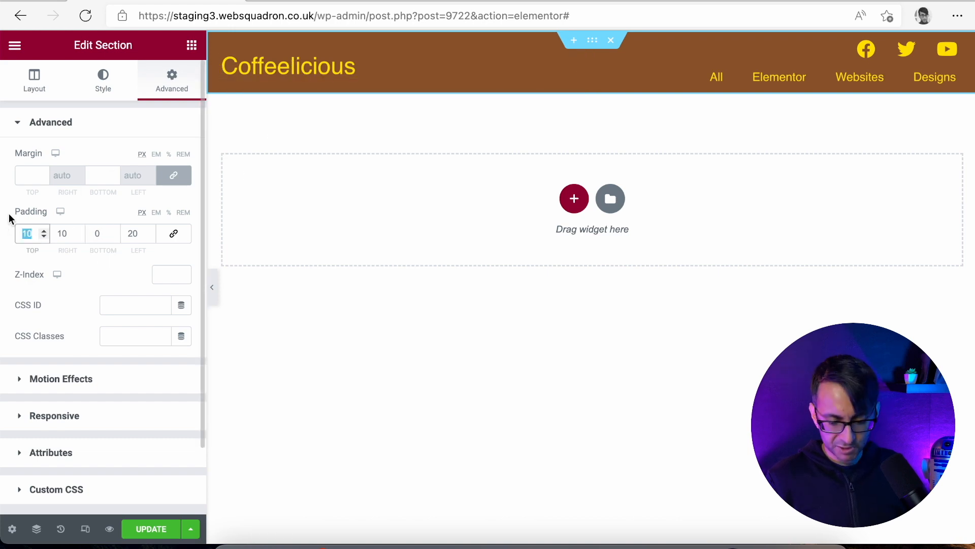
pyautogui.write('5')
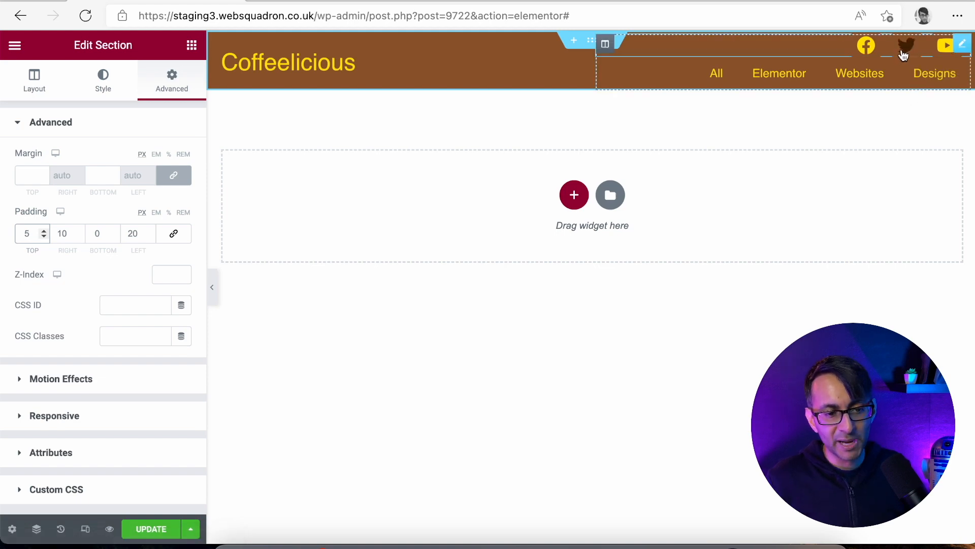
# Set the social icons widget's top margin to -5 px.
pyautogui.click(965, 44)
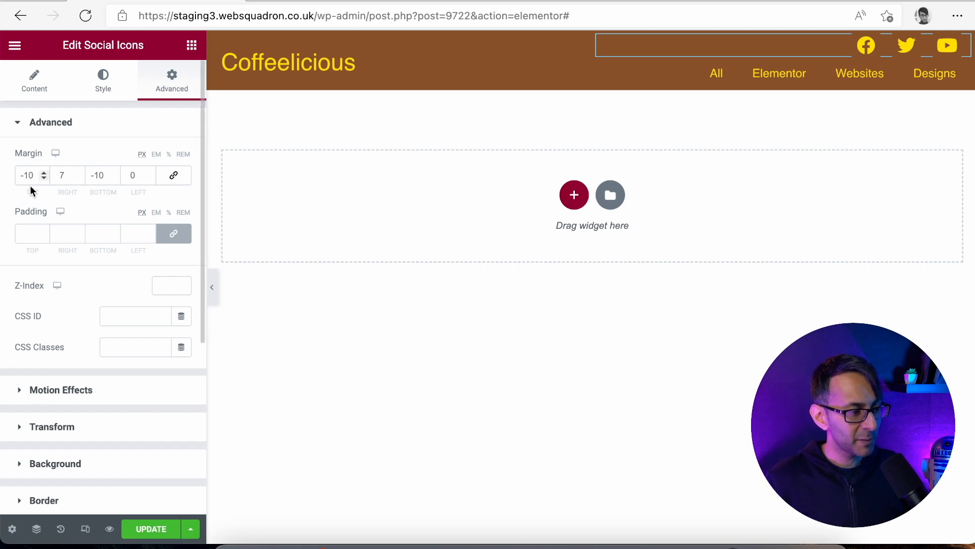
pyautogui.click(42, 172)
pyautogui.click(42, 172)
pyautogui.click(42, 173)
pyautogui.click(42, 172)
pyautogui.click(43, 173)
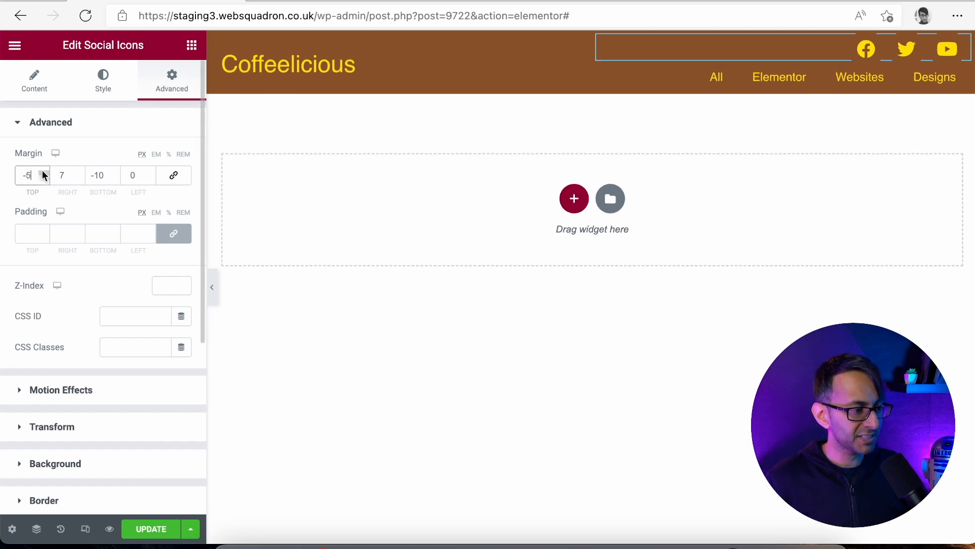
# Set the social icons widget's bottom margin to -15 px and check the header at full width.
pyautogui.click(114, 178)
pyautogui.click(115, 177)
pyautogui.click(115, 178)
pyautogui.click(115, 177)
pyautogui.click(114, 178)
pyautogui.click(213, 287)
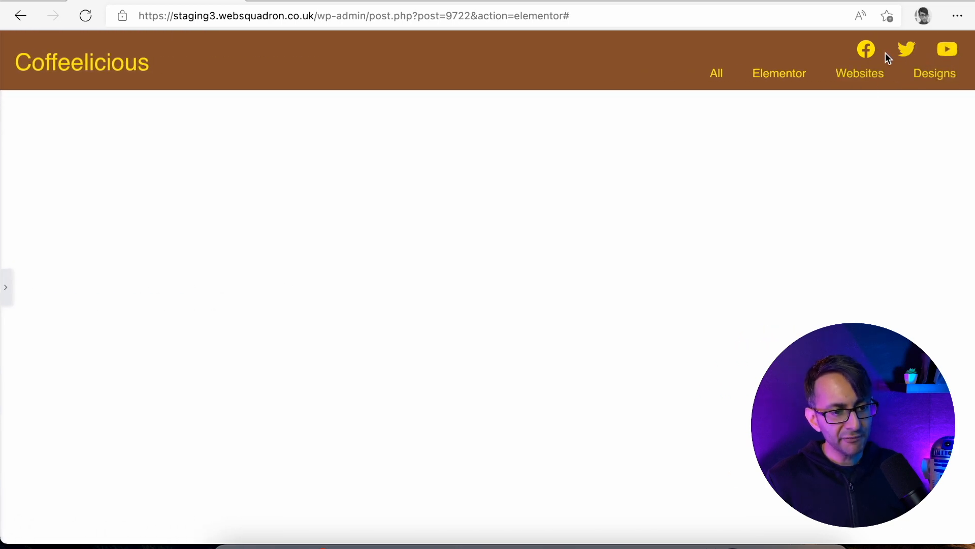
pyautogui.click(6, 287)
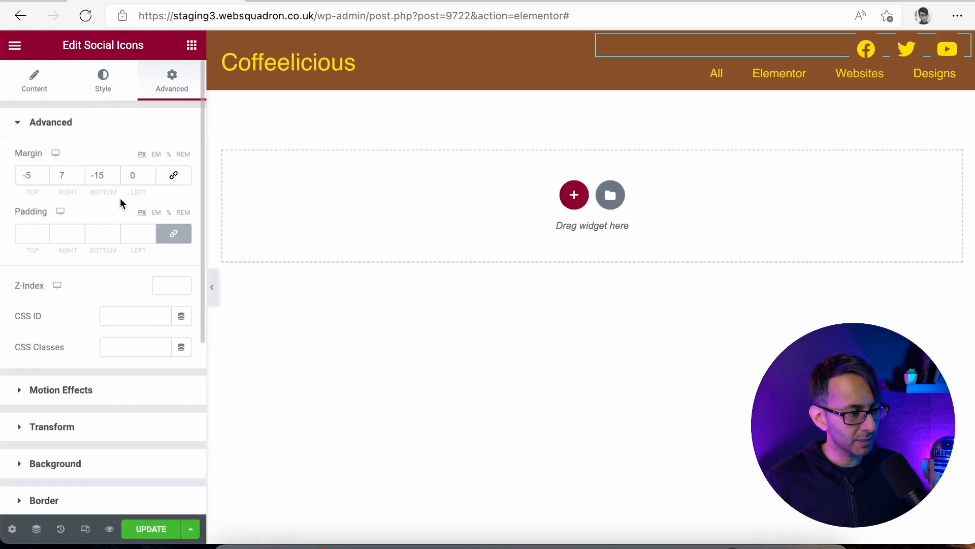
# Set the social icons widget's bottom margin to -8 px and preview the header at full width.
pyautogui.click(114, 173)
pyautogui.click(114, 173)
pyautogui.click(114, 174)
pyautogui.click(115, 174)
pyautogui.click(114, 174)
pyautogui.click(115, 174)
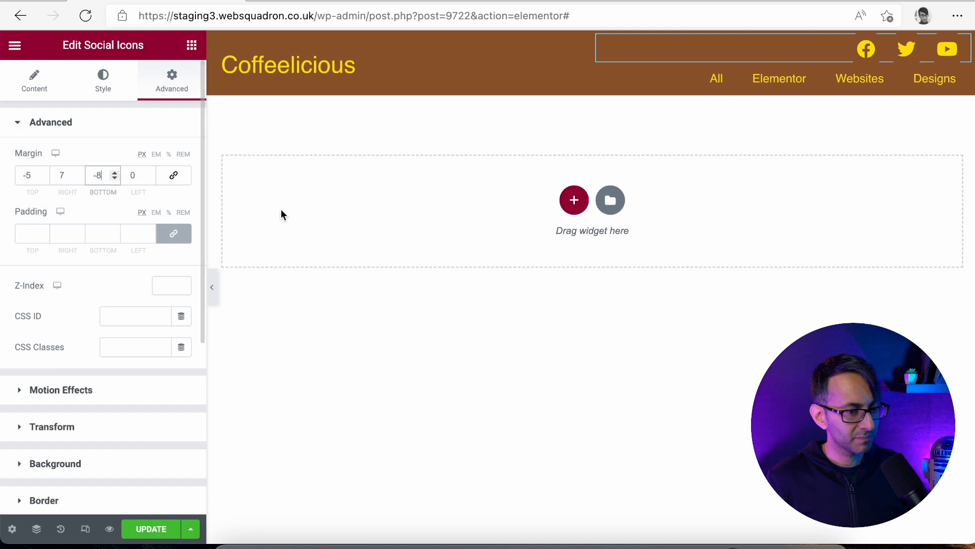
pyautogui.click(212, 287)
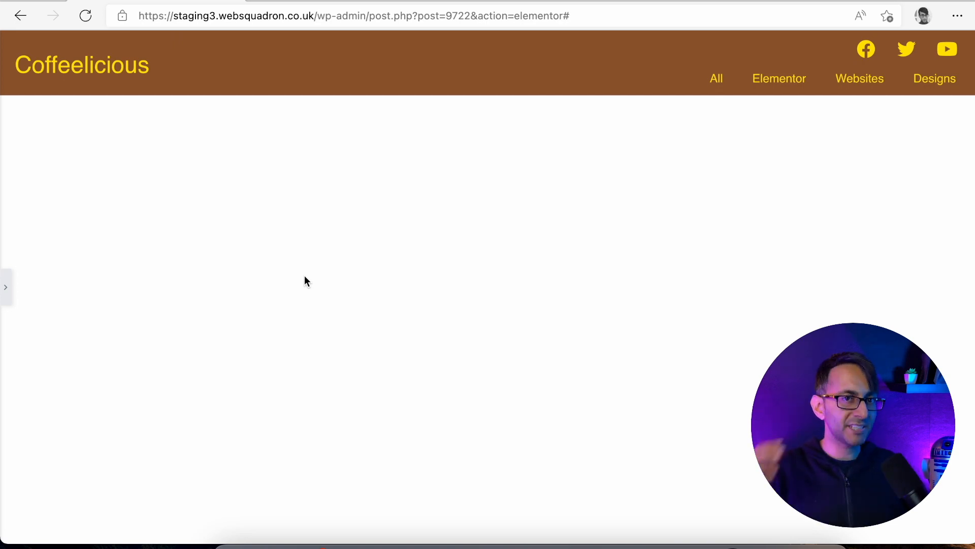
pyautogui.click(6, 287)
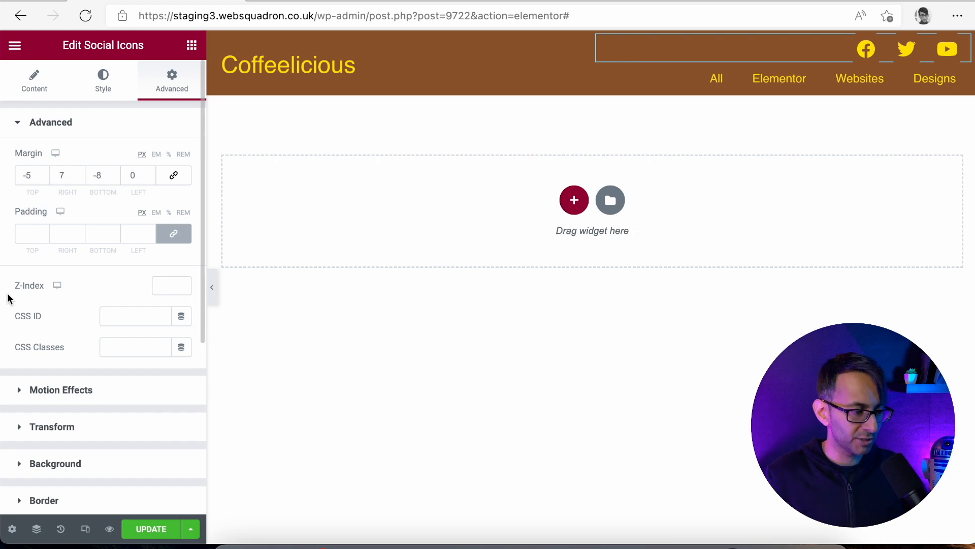
# Enter responsive mode and check the header in the tablet and mobile views.
pyautogui.click(85, 529)
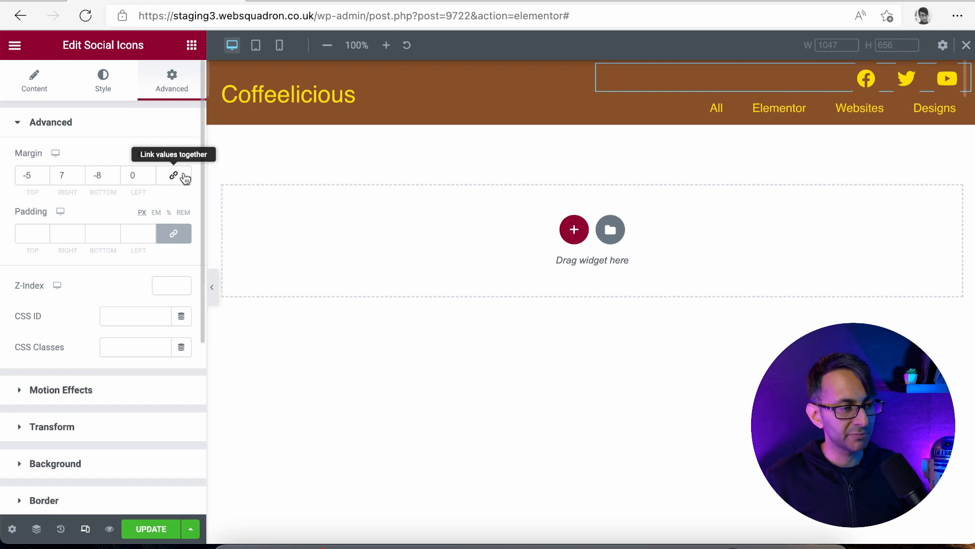
pyautogui.click(279, 45)
pyautogui.click(256, 47)
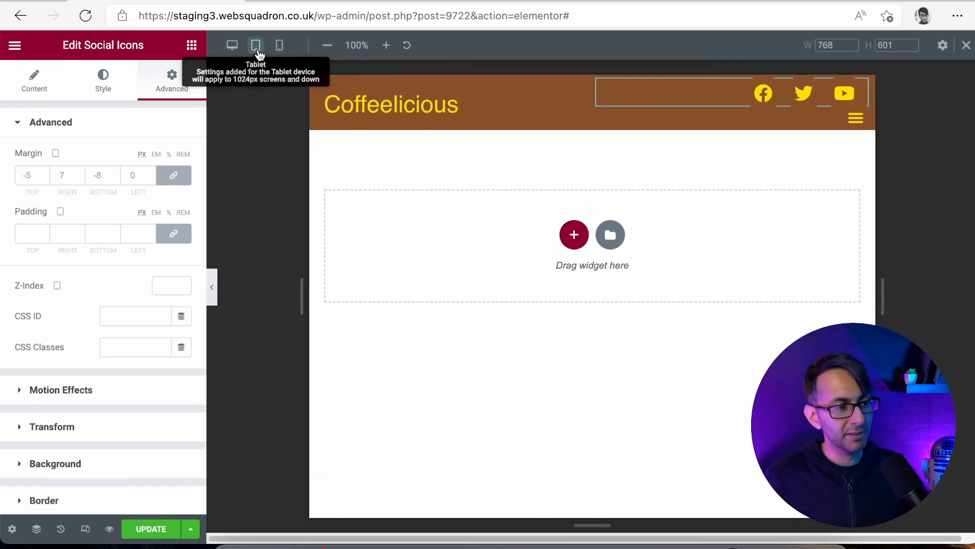
pyautogui.click(279, 46)
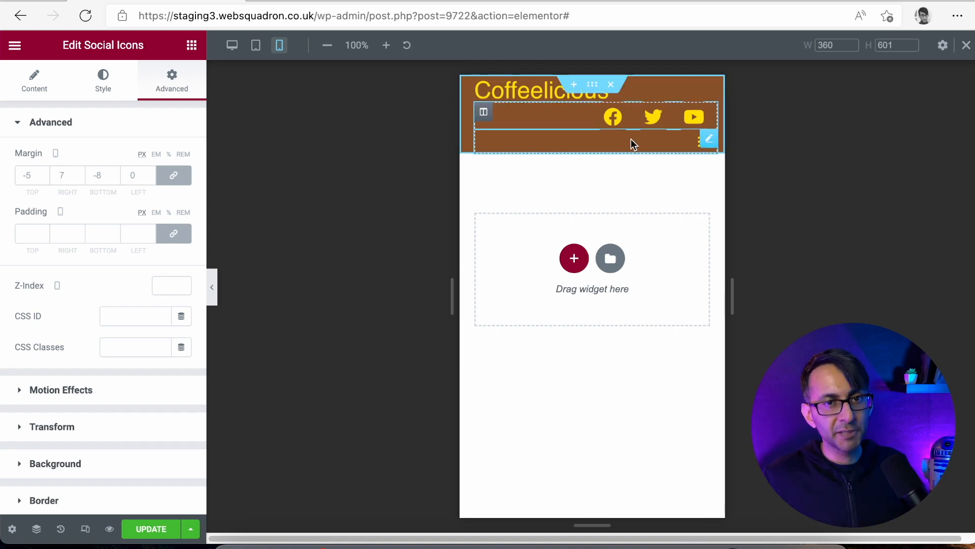
# Unlink the brown section's mobile padding values to give 0 px on all sides, and compare with the desktop view.
pyautogui.click(592, 86)
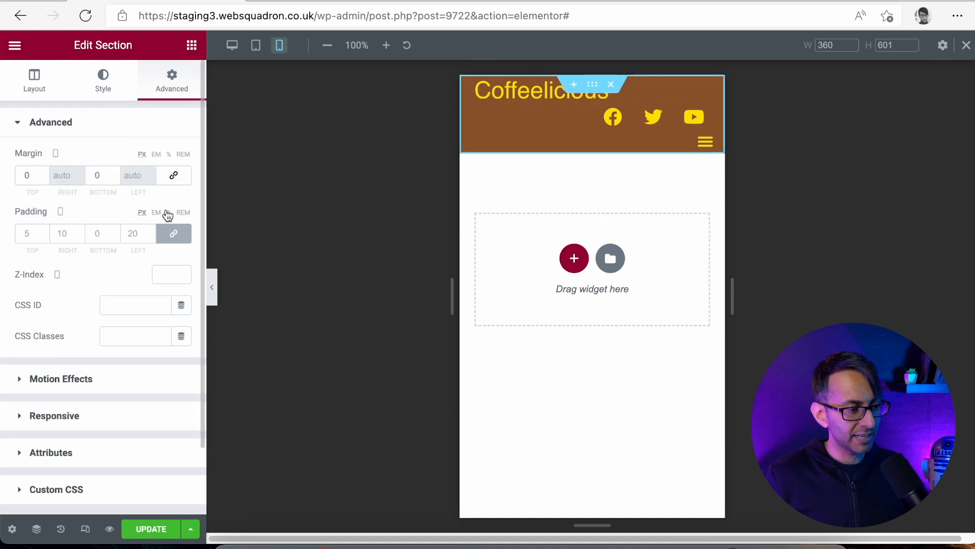
pyautogui.click(174, 233)
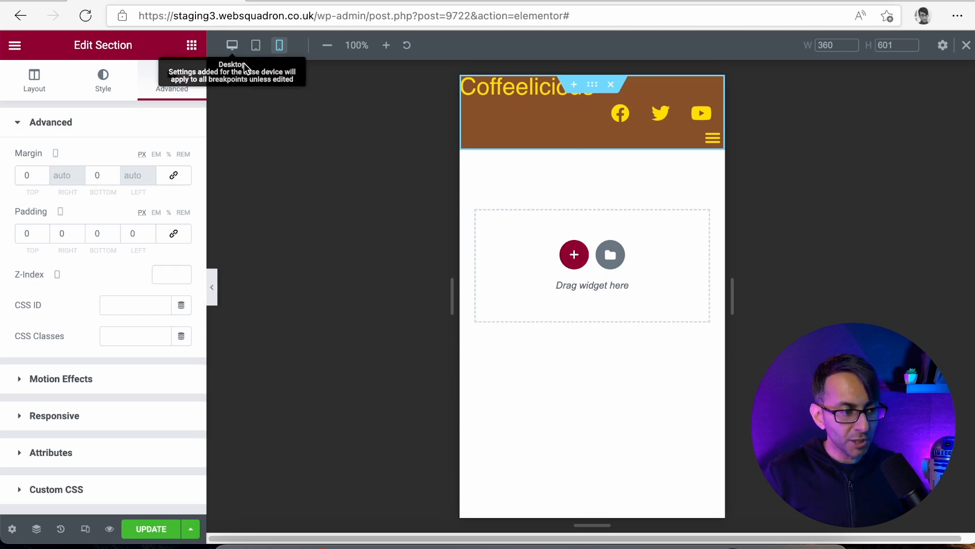
pyautogui.click(232, 47)
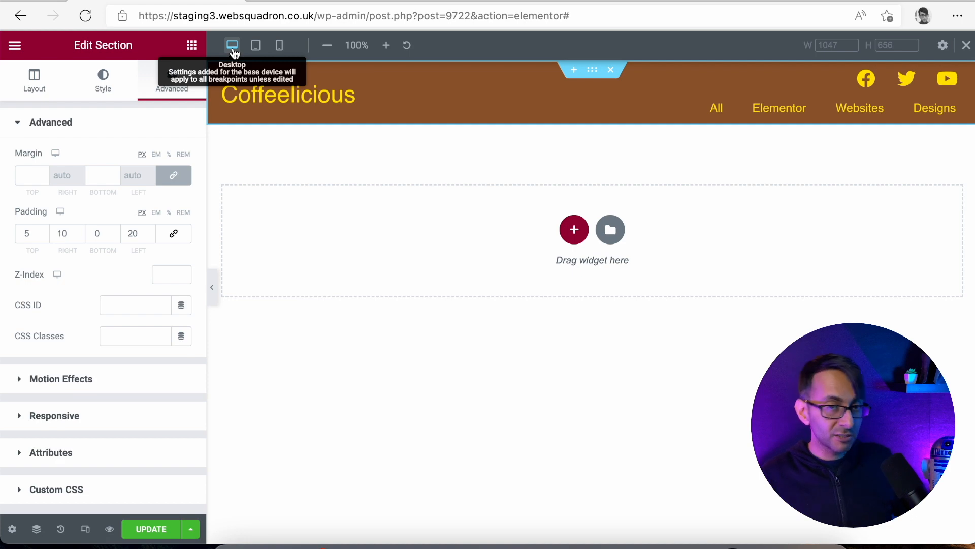
pyautogui.click(275, 49)
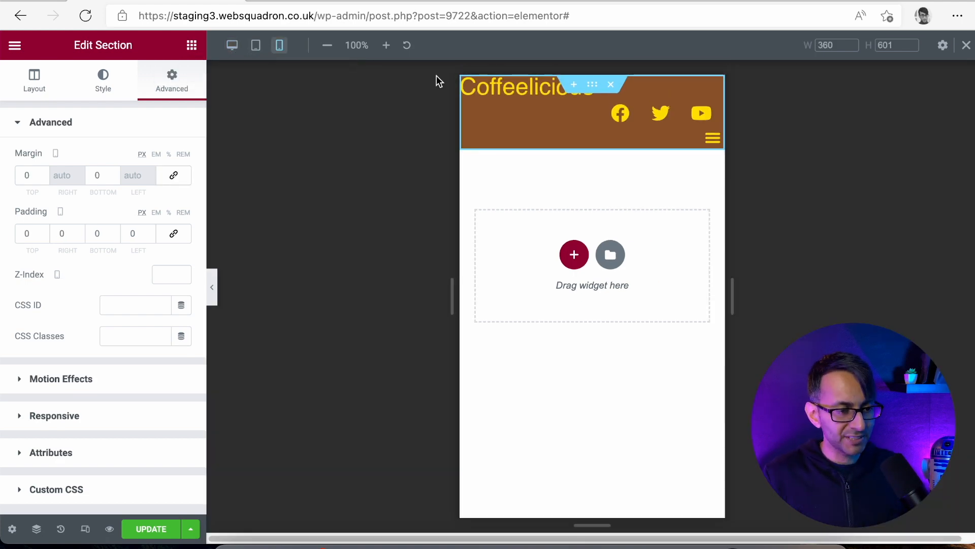
# Set the Coffeelicious heading's mobile font size to 1.5 rem.
pyautogui.click(468, 85)
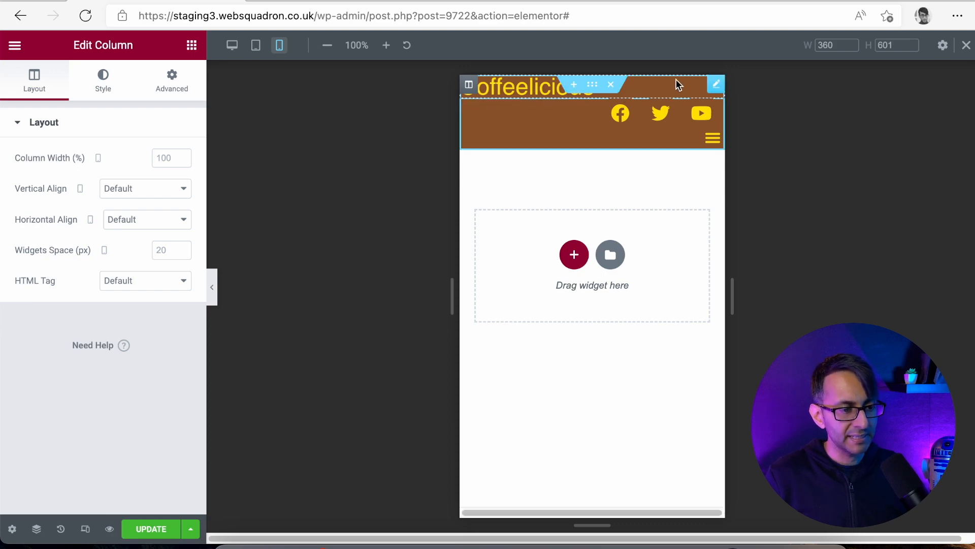
pyautogui.click(713, 84)
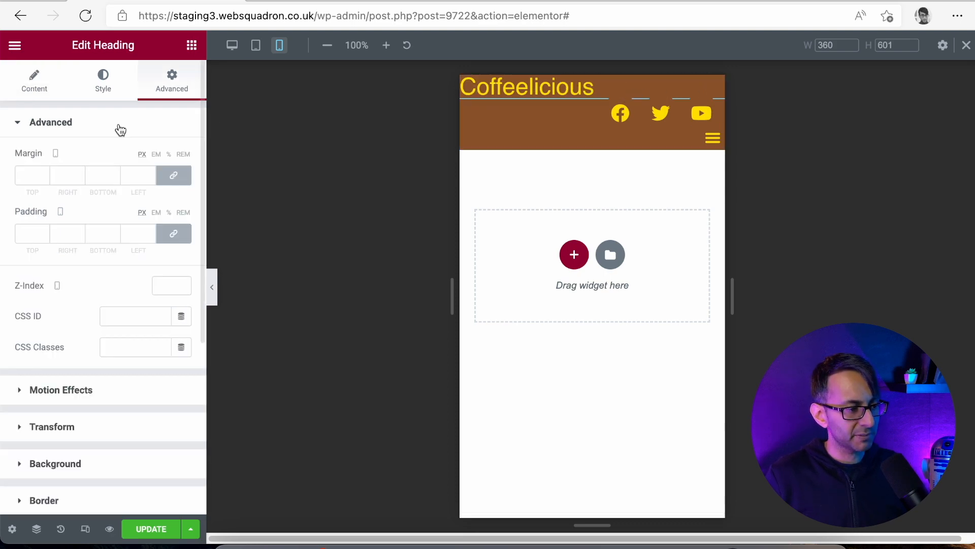
pyautogui.click(101, 84)
pyautogui.click(182, 189)
pyautogui.click(156, 303)
pyautogui.write('1')
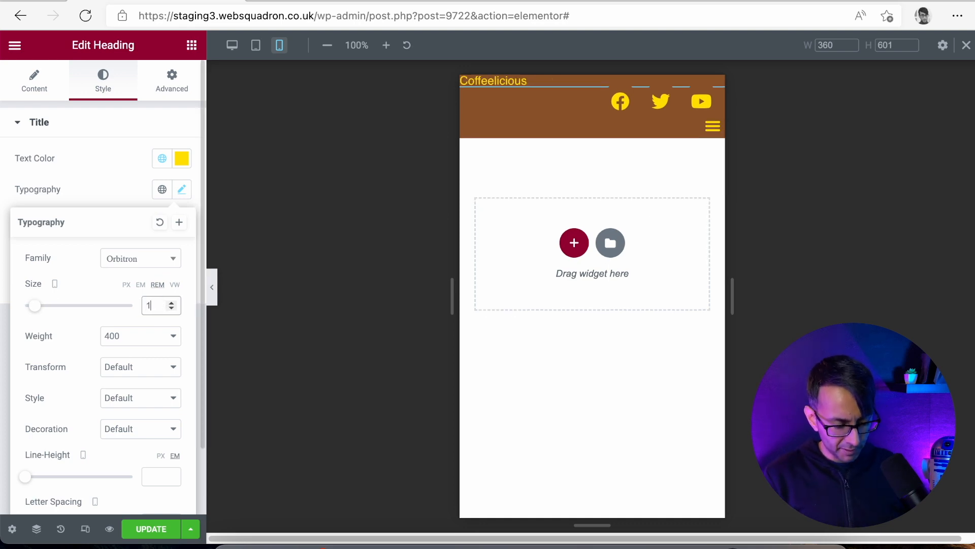
pyautogui.write('.5')
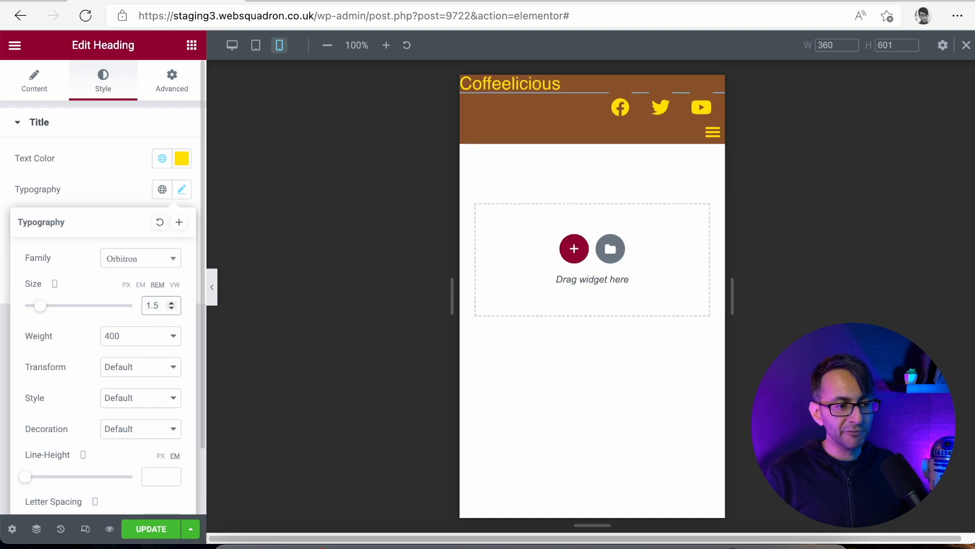
# Set the mobile column widths to 40% for the heading column and 60% for the column holding the social icons and menu.
pyautogui.moveTo(468, 102)
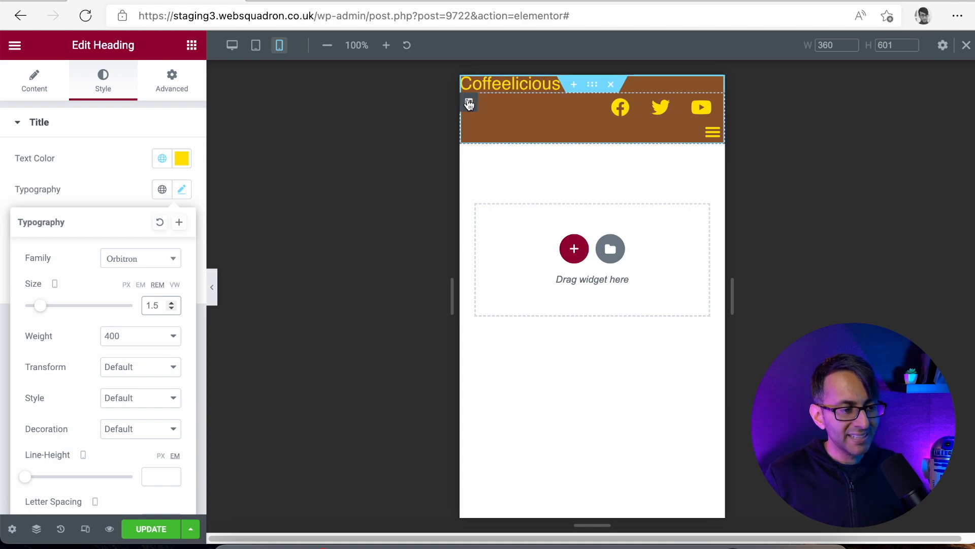
pyautogui.click(469, 86)
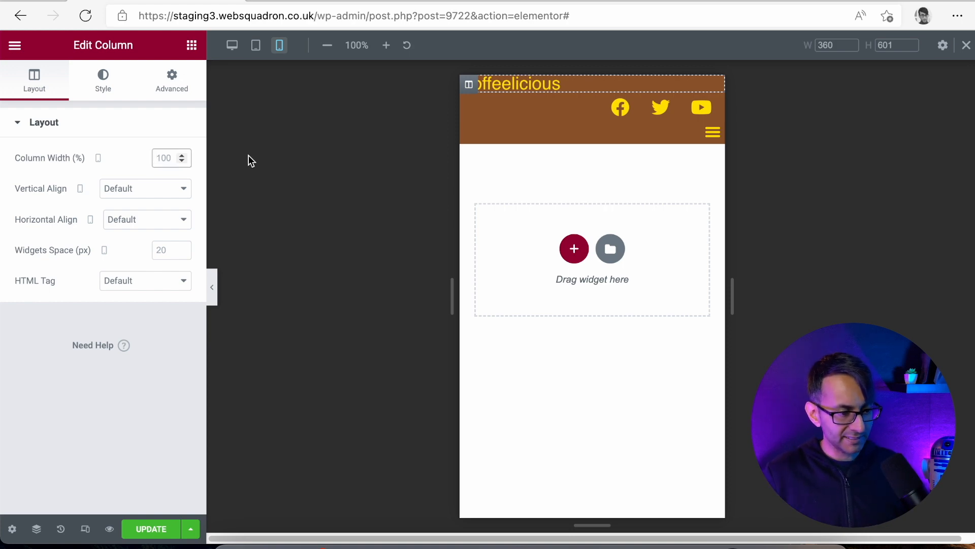
pyautogui.write('40')
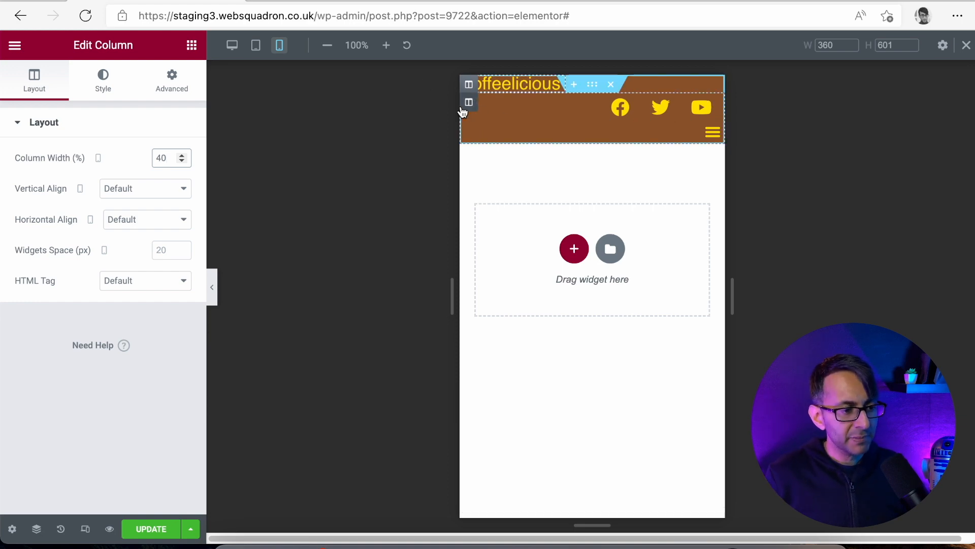
pyautogui.press('BackSpace')
pyautogui.press('BackSpace')
pyautogui.click(167, 162)
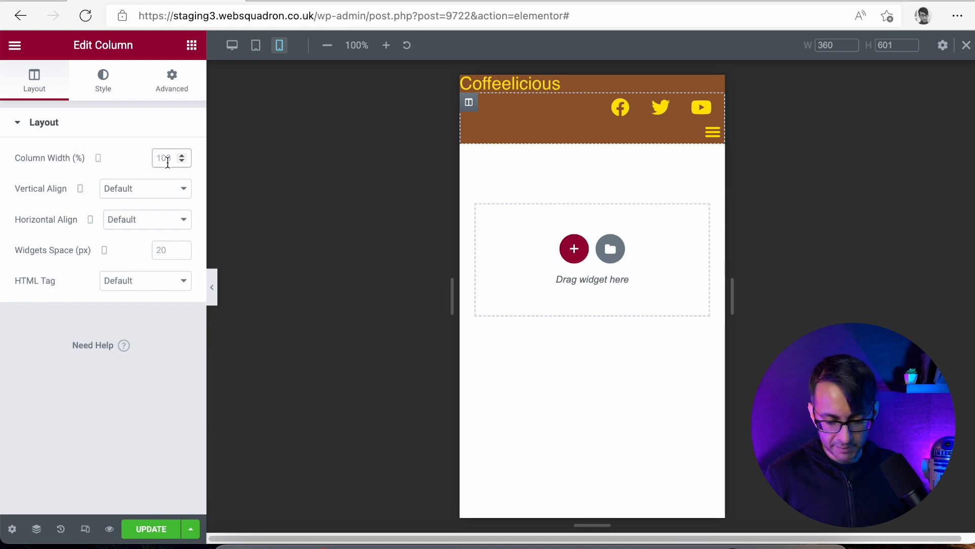
pyautogui.write('60')
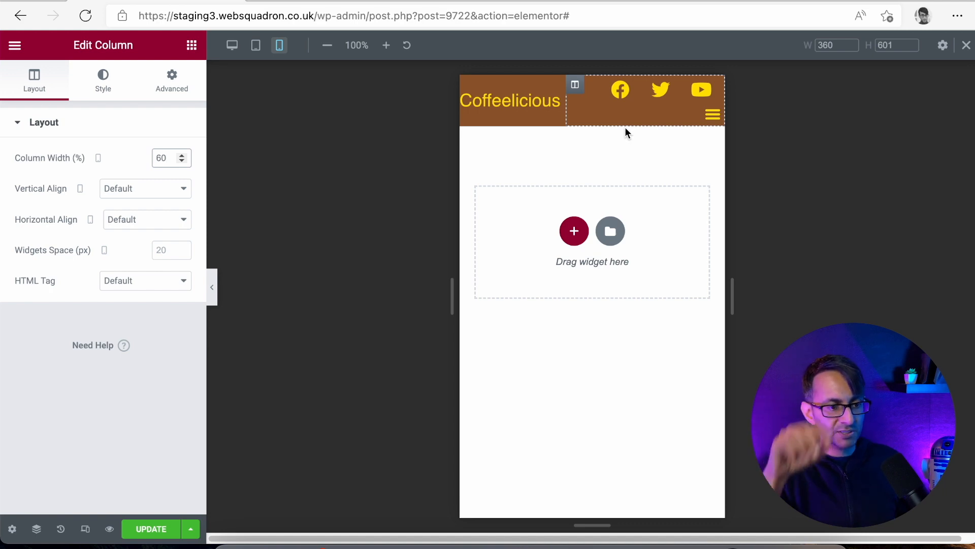
# Set the social icons widget's mobile width to Custom in its positioning settings.
pyautogui.click(717, 114)
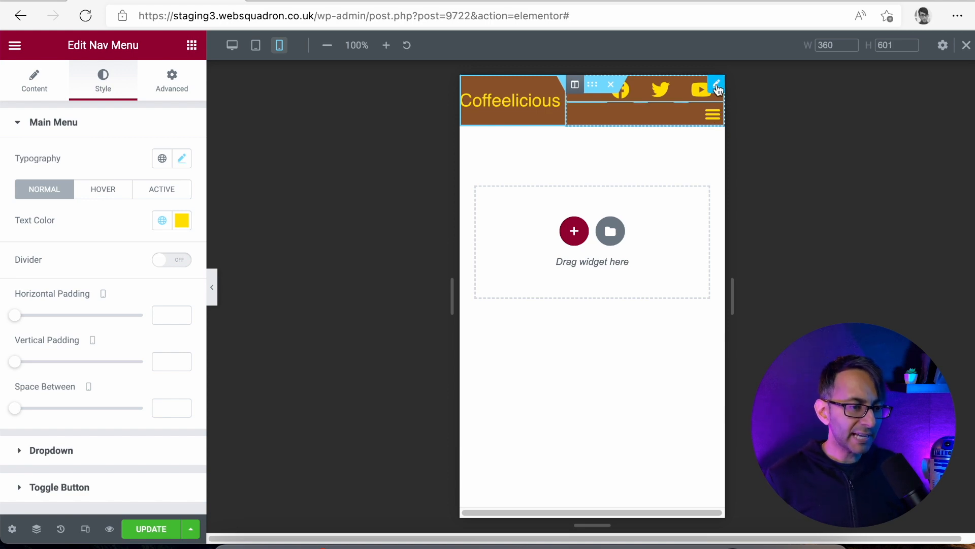
pyautogui.click(717, 87)
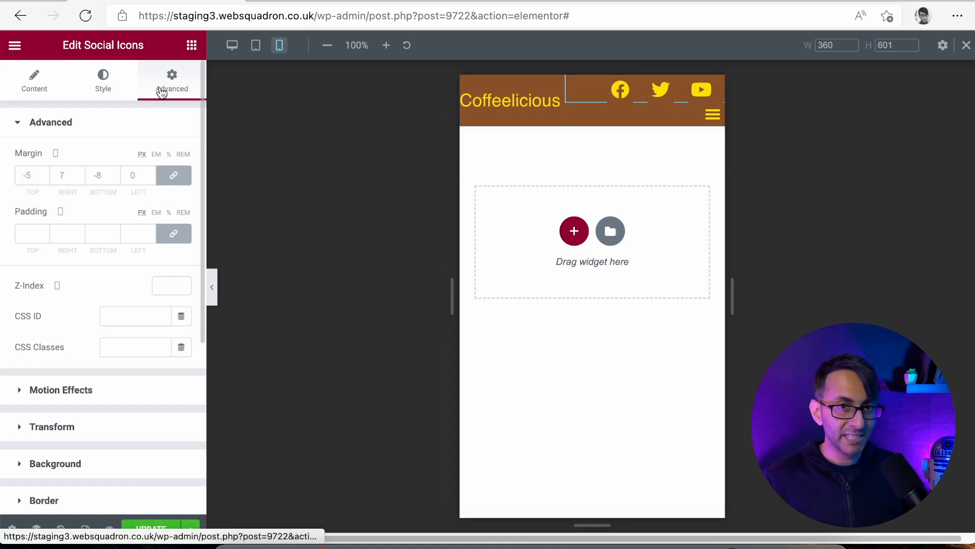
pyautogui.scroll(-3, 114, 447)
pyautogui.click(98, 430)
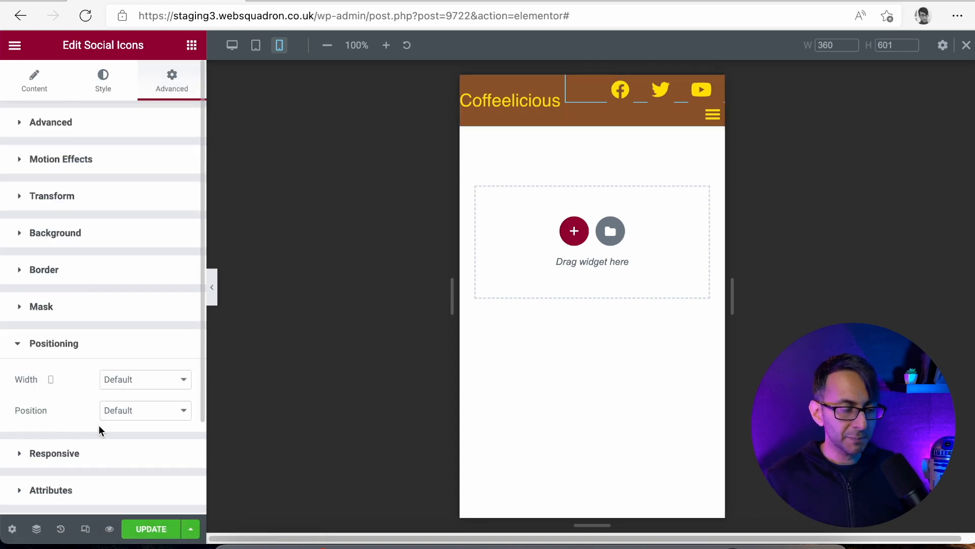
pyautogui.click(130, 388)
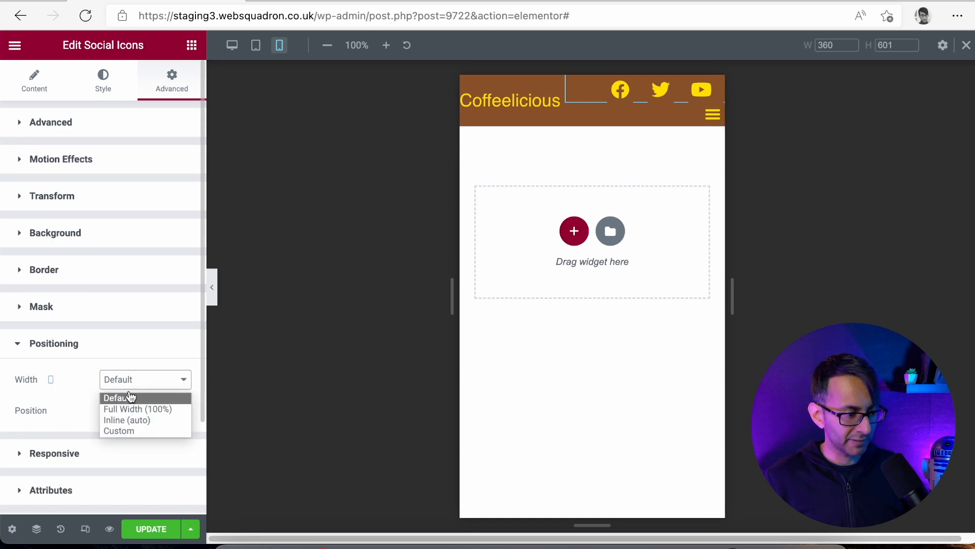
pyautogui.click(135, 432)
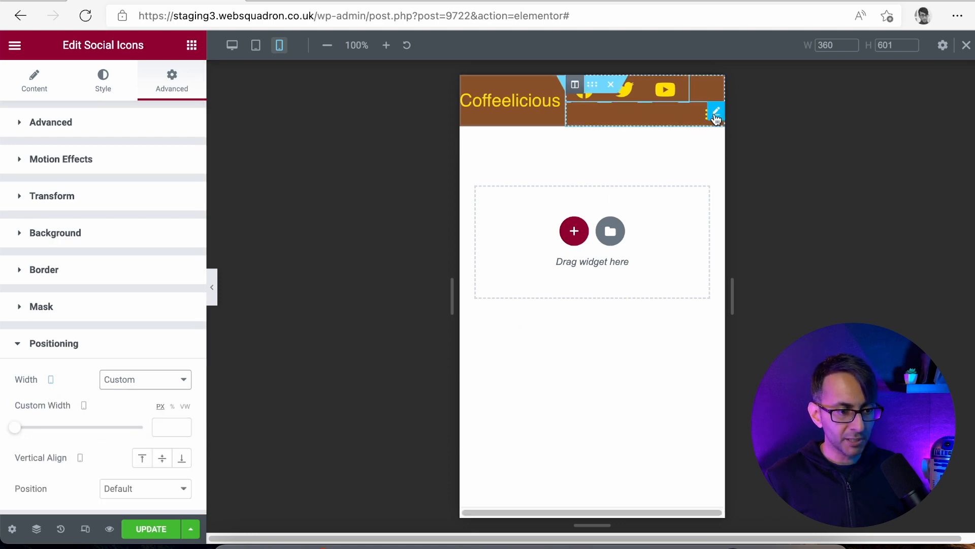
# Set the nav menu widget's mobile width to Custom in its positioning settings.
pyautogui.click(718, 113)
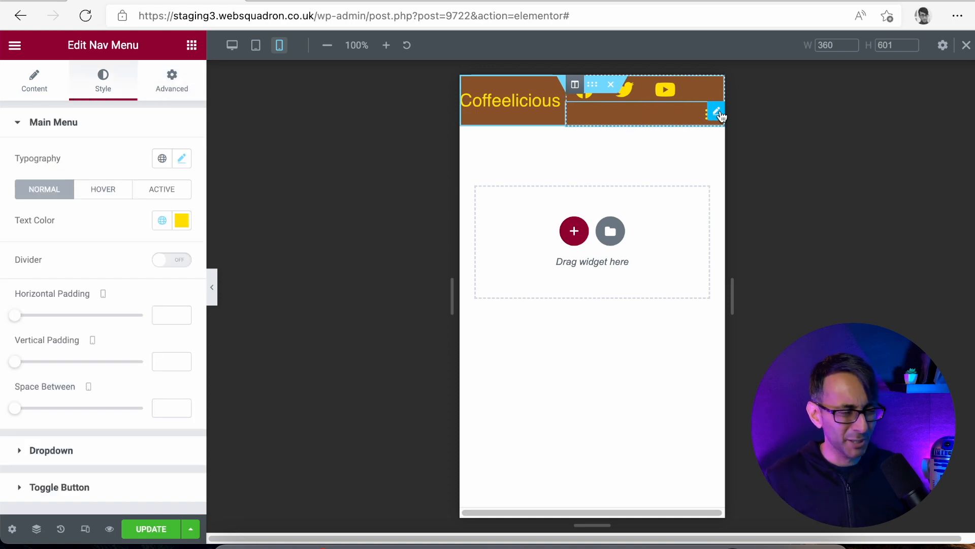
pyautogui.click(173, 86)
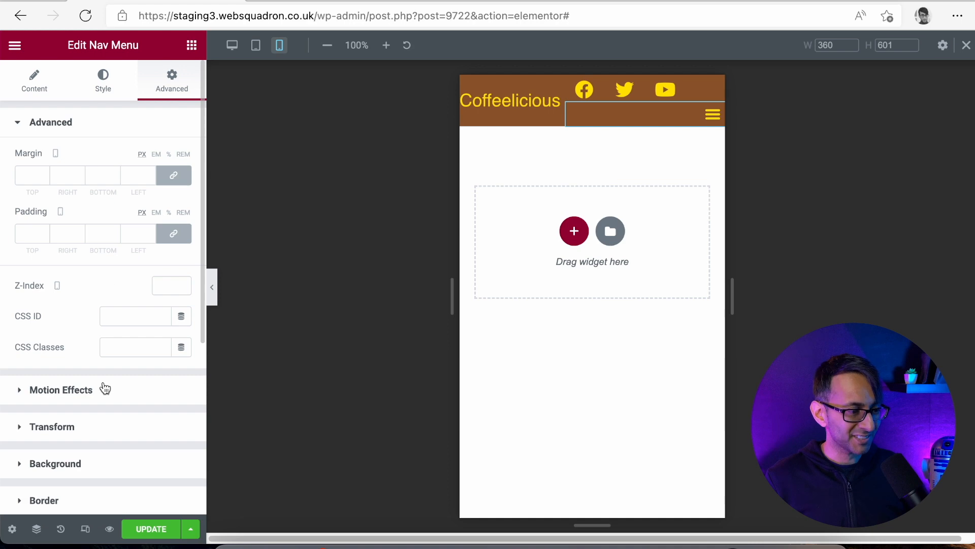
pyautogui.scroll(-5, 107, 472)
pyautogui.click(99, 335)
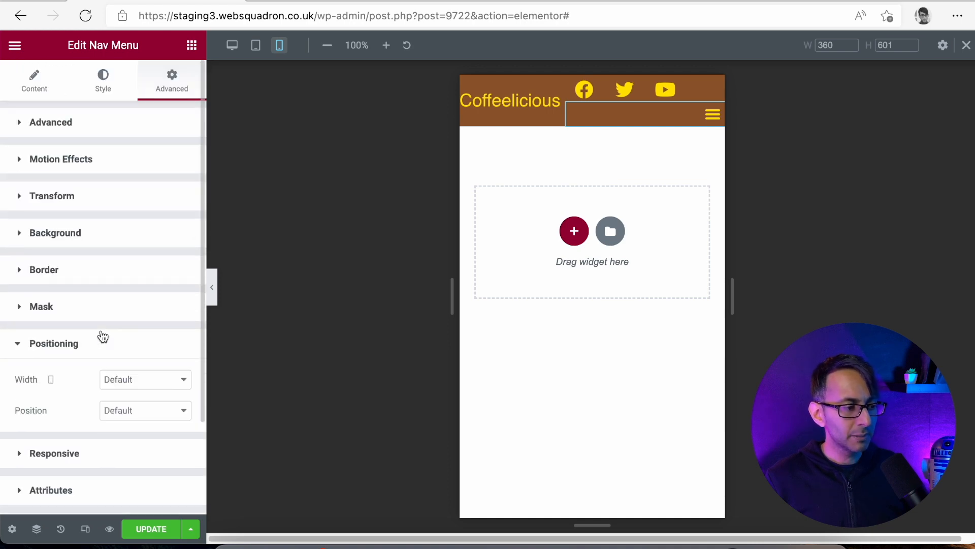
pyautogui.click(126, 384)
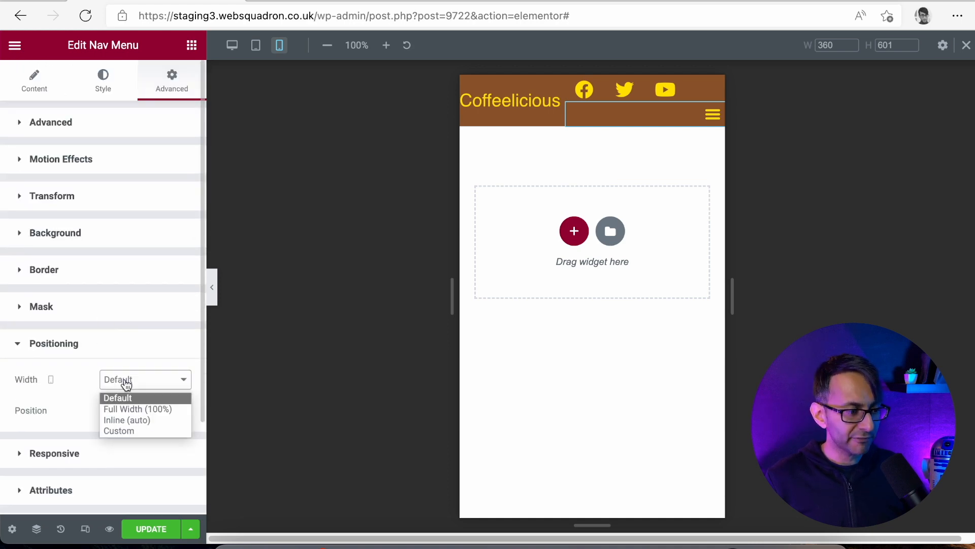
pyautogui.click(125, 427)
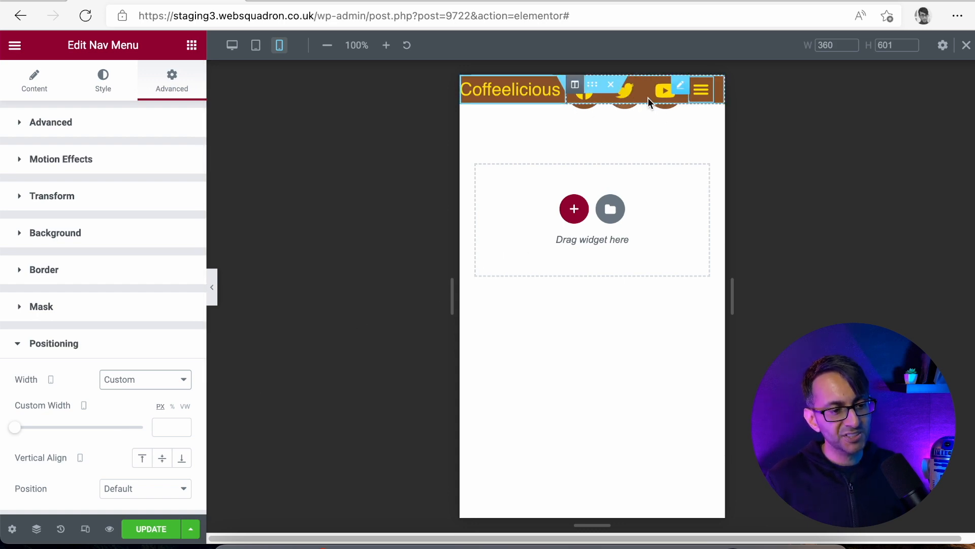
# Style the social icons for mobile with size 25, padding 0 and spacing 16.
pyautogui.click(679, 87)
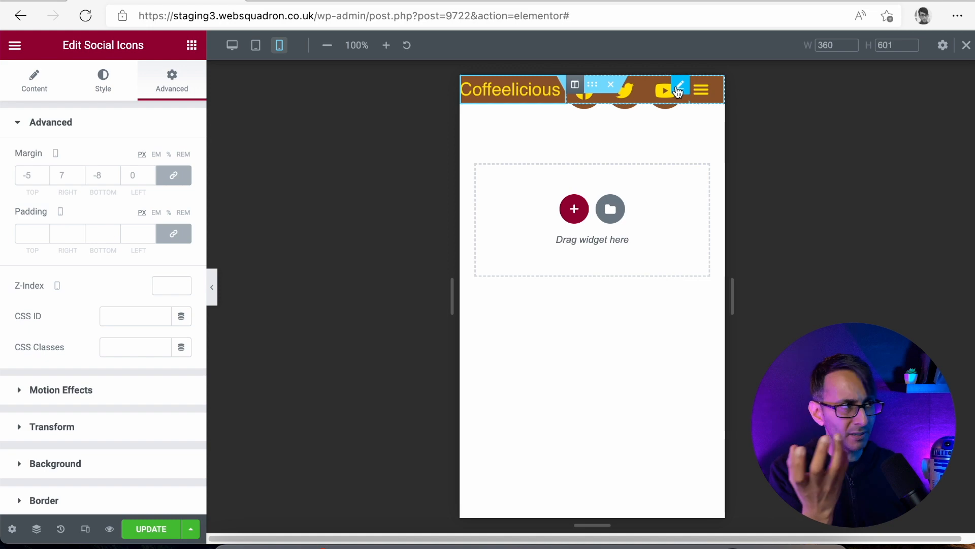
pyautogui.click(103, 90)
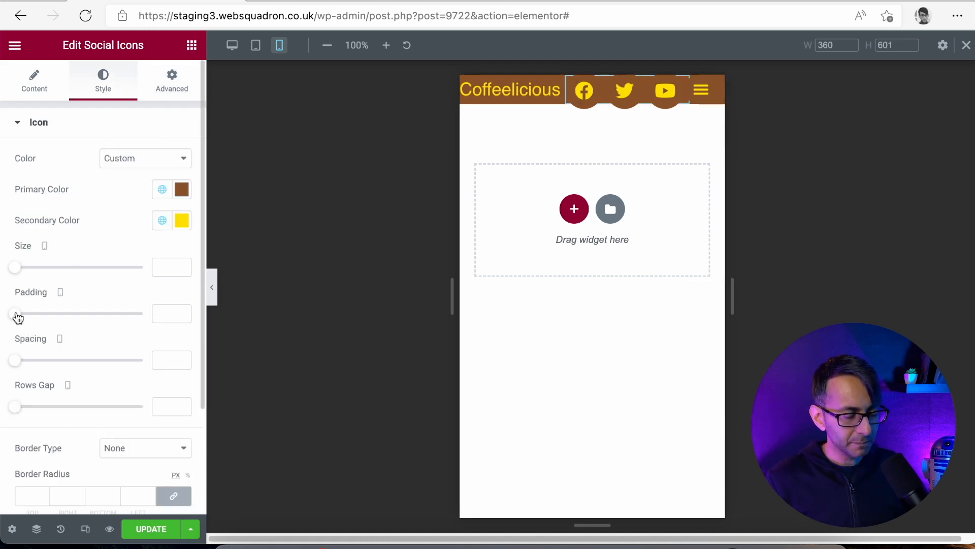
pyautogui.moveTo(18, 318)
pyautogui.mouseDown()
pyautogui.moveTo(28, 318)
pyautogui.moveTo(14, 318)
pyautogui.mouseUp()
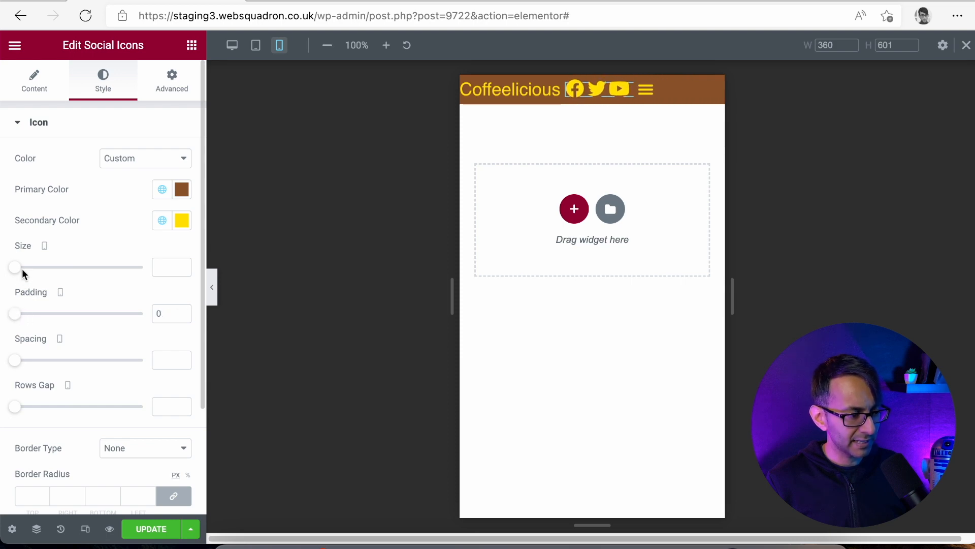
pyautogui.moveTo(17, 270); pyautogui.dragTo(26, 273)
pyautogui.moveTo(14, 360); pyautogui.dragTo(35, 365)
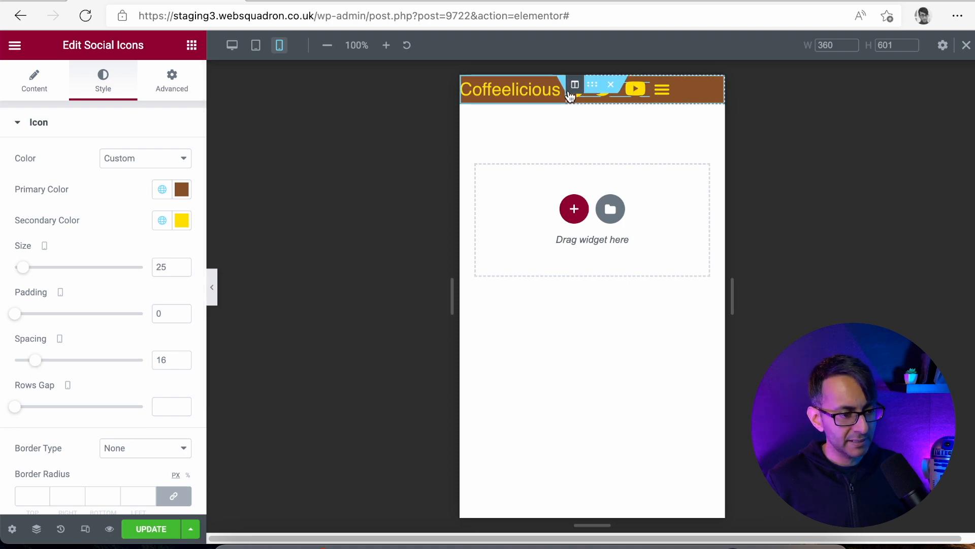
# Set the mobile horizontal alignment of the column holding the social icons and menu to End, after trying Center.
pyautogui.click(468, 85)
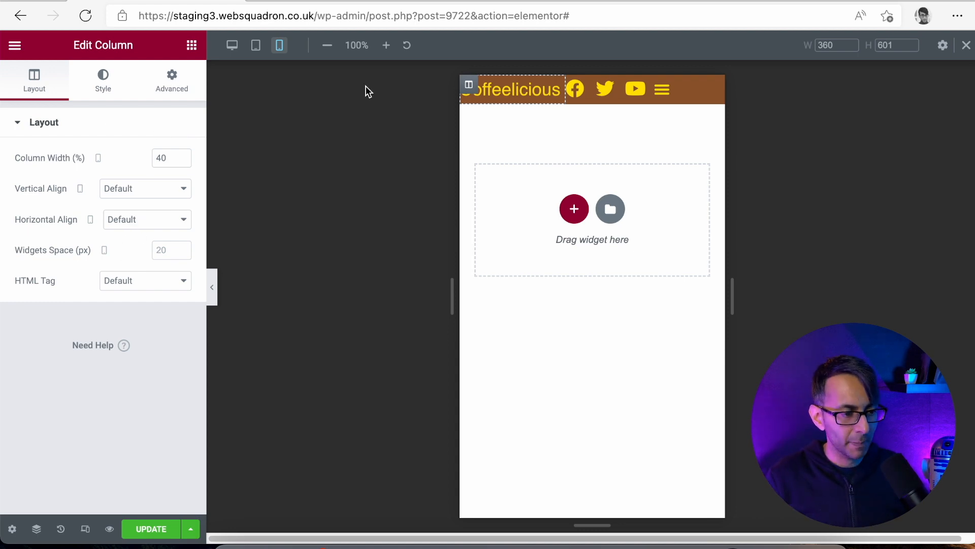
pyautogui.click(574, 93)
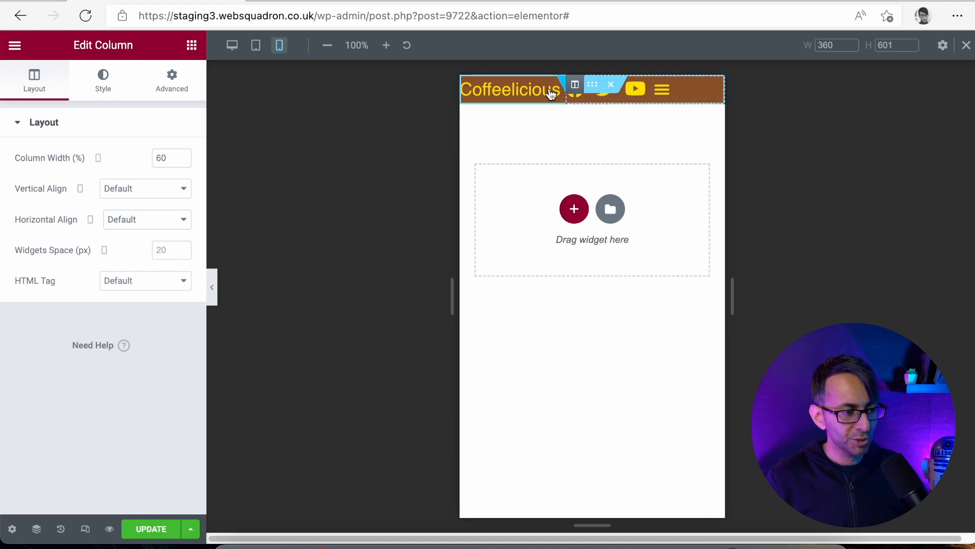
pyautogui.click(133, 221)
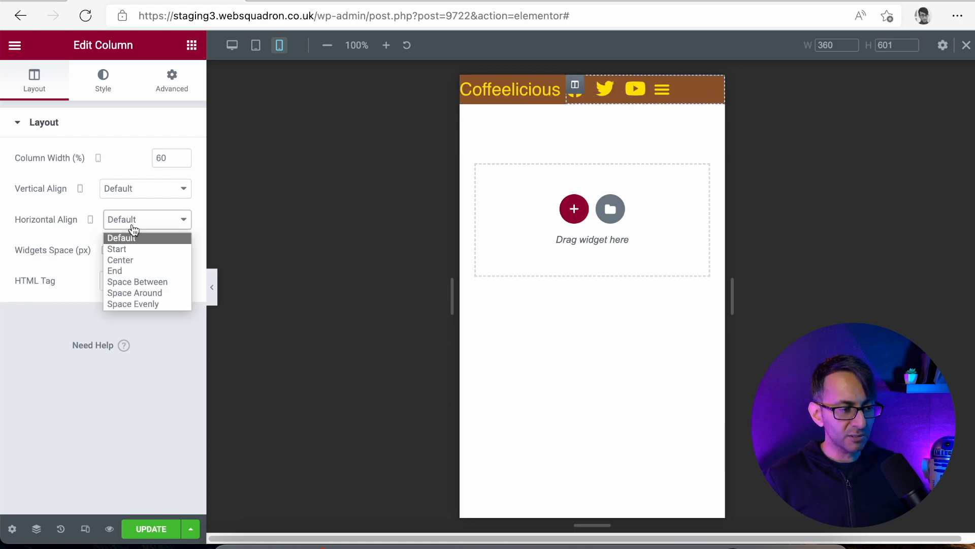
pyautogui.click(138, 261)
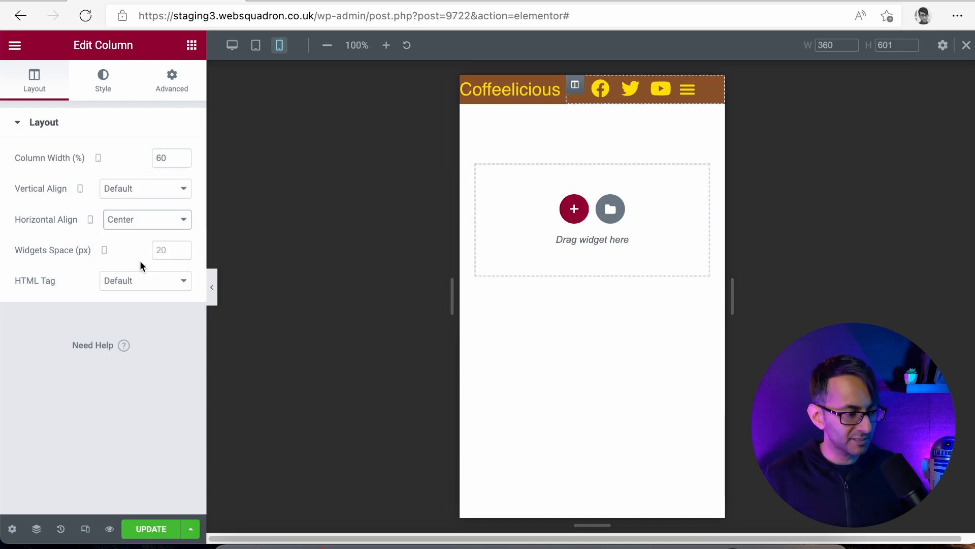
pyautogui.click(153, 224)
pyautogui.click(146, 268)
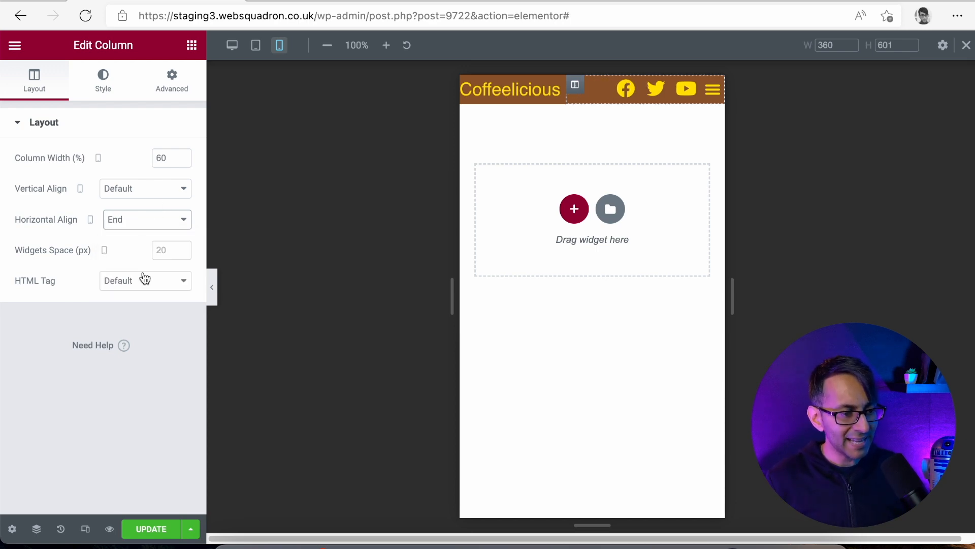
# Try the Space Evenly, Space Around and Space Between horizontal alignments on the icons and menu column, and return it to End.
pyautogui.click(159, 229)
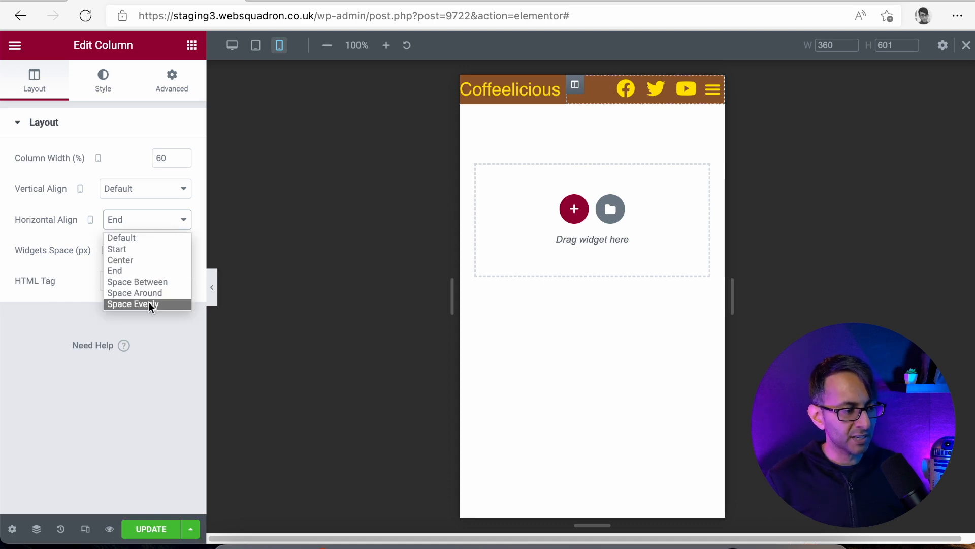
pyautogui.click(150, 304)
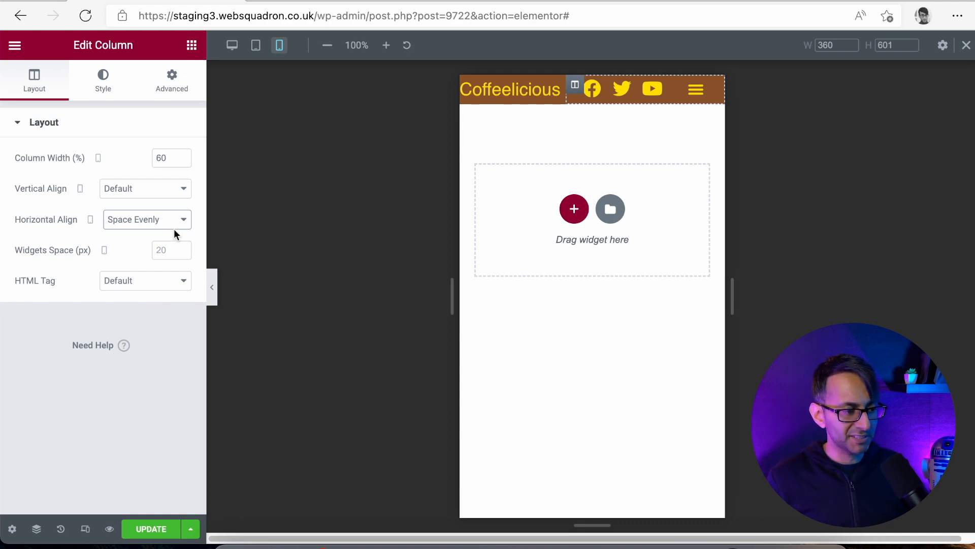
pyautogui.click(172, 226)
pyautogui.click(139, 294)
pyautogui.click(156, 224)
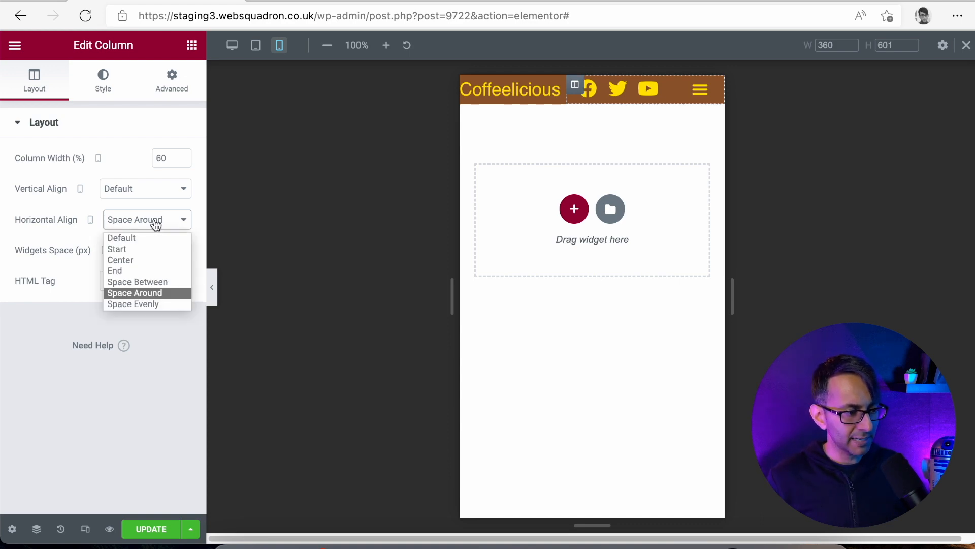
pyautogui.click(144, 293)
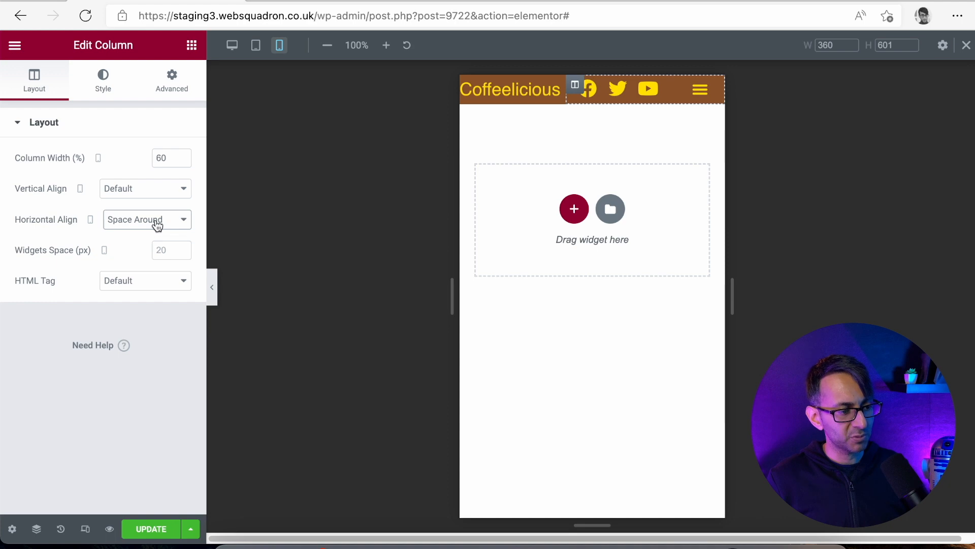
pyautogui.click(157, 225)
pyautogui.click(148, 279)
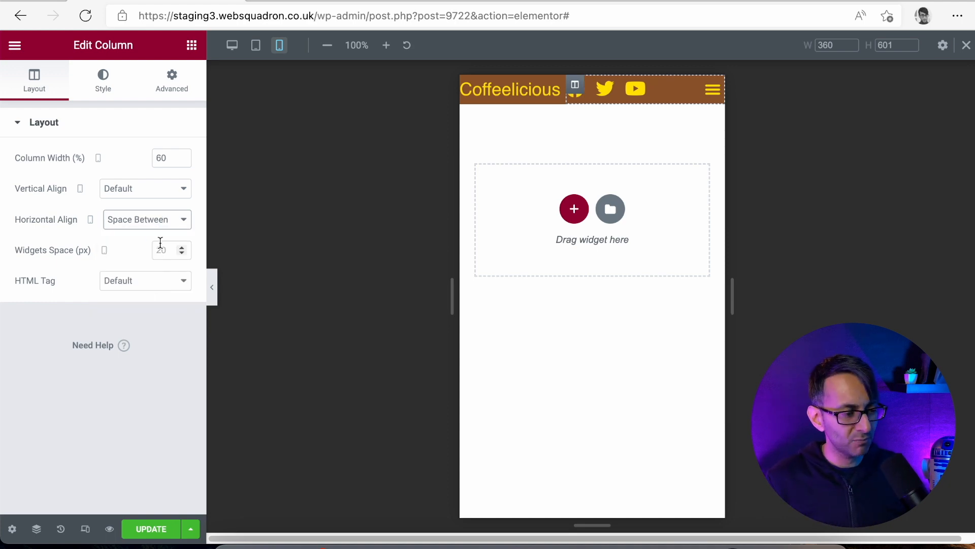
pyautogui.click(160, 222)
pyautogui.click(156, 302)
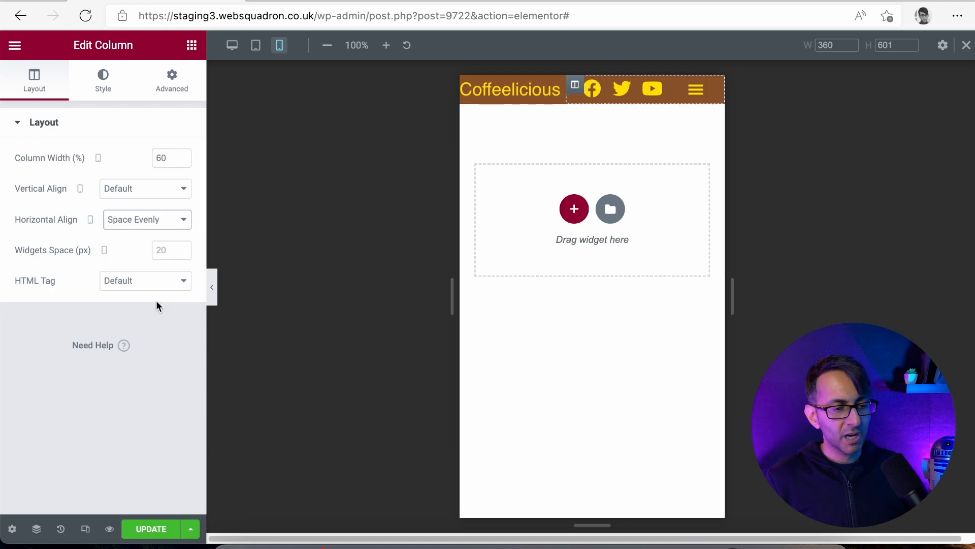
pyautogui.click(157, 223)
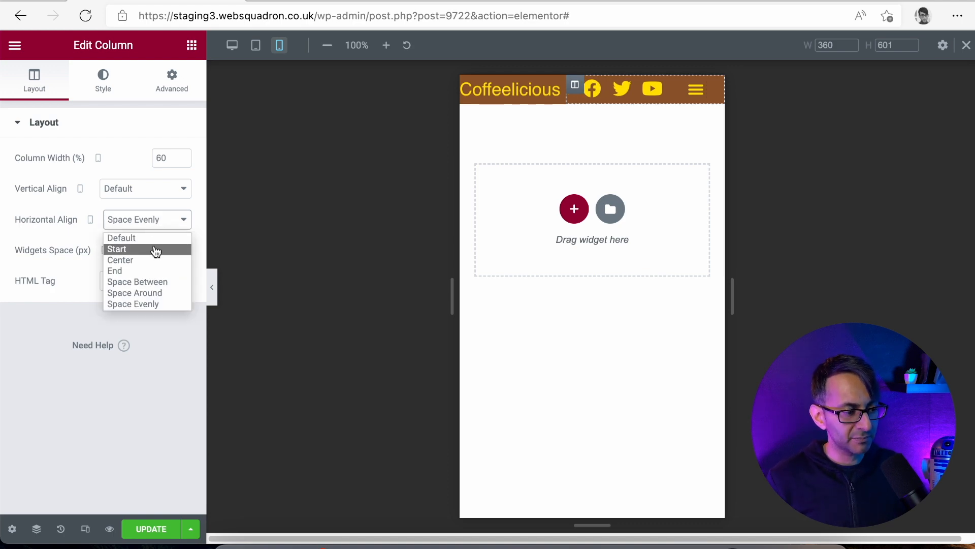
pyautogui.click(152, 270)
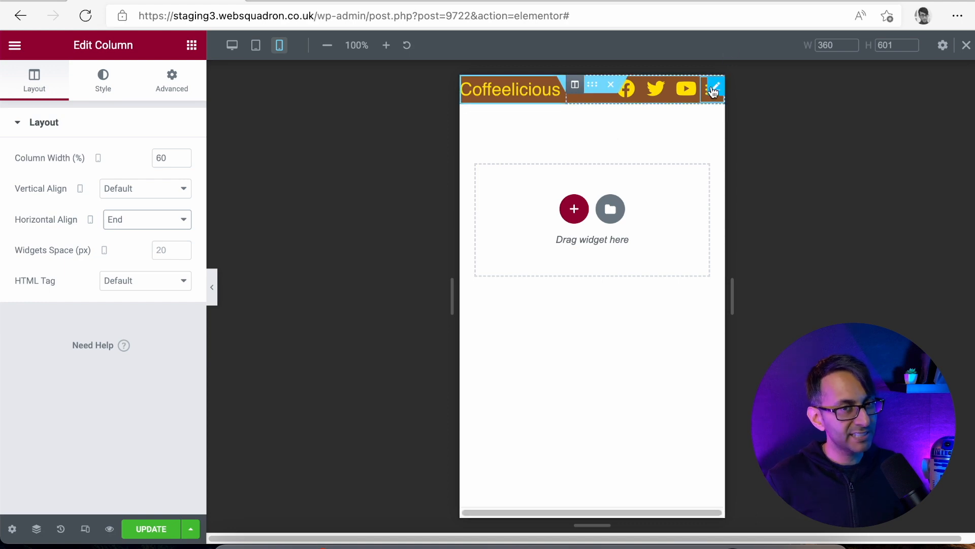
# Unlink the social icons' mobile margin values and set the top margin to 5 px and the bottom to -2 px.
pyautogui.click(695, 92)
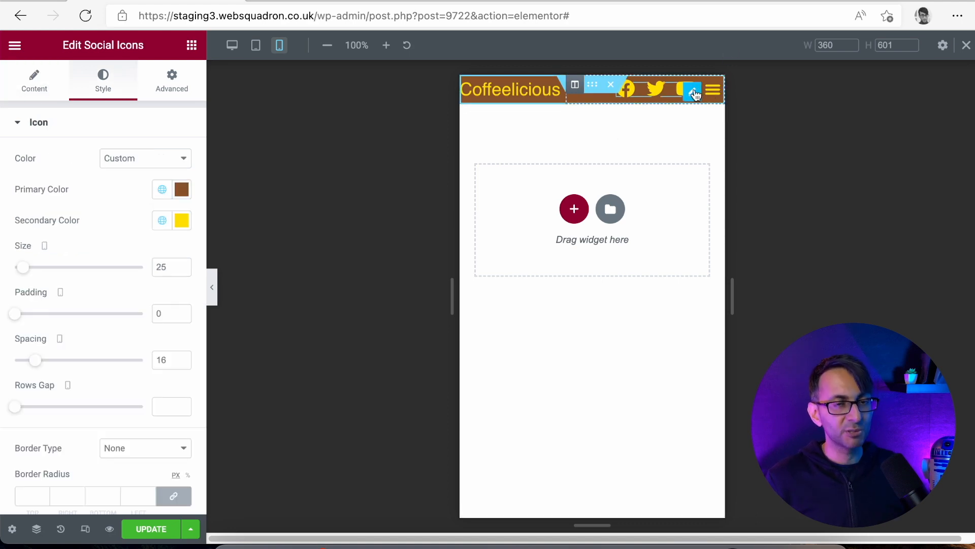
pyautogui.click(171, 81)
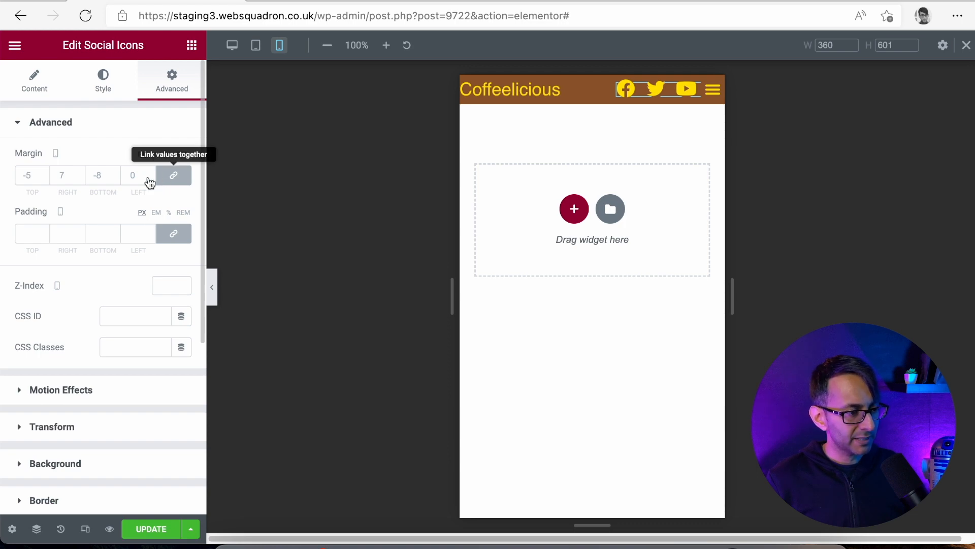
pyautogui.click(175, 178)
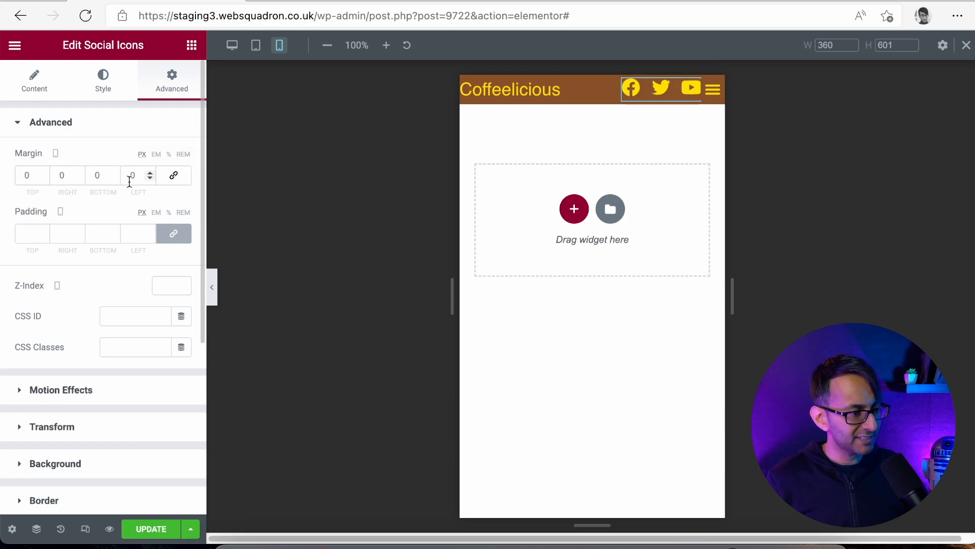
pyautogui.click(44, 172)
pyautogui.click(44, 172)
pyautogui.click(44, 172)
pyautogui.click(43, 172)
pyautogui.click(44, 172)
pyautogui.click(115, 179)
pyautogui.click(115, 178)
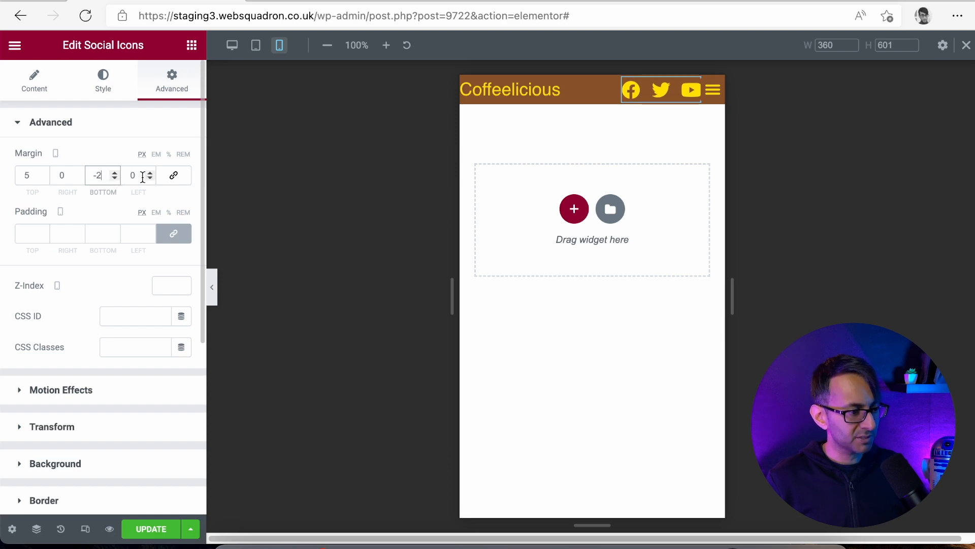
# Set the social icons' mobile right margin to 20 px.
pyautogui.click(78, 173)
pyautogui.moveTo(79, 173); pyautogui.dragTo(79, 173)
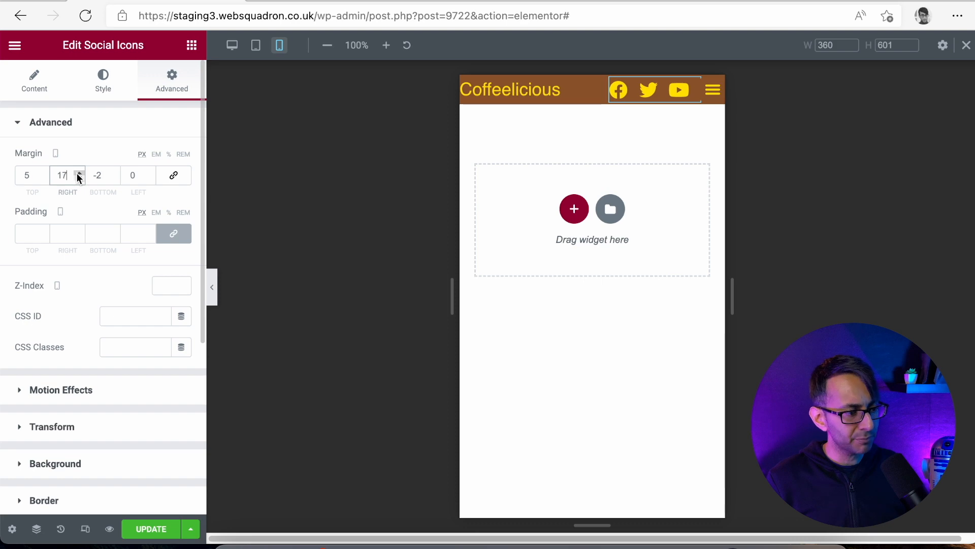
pyautogui.click(79, 173)
pyautogui.click(78, 173)
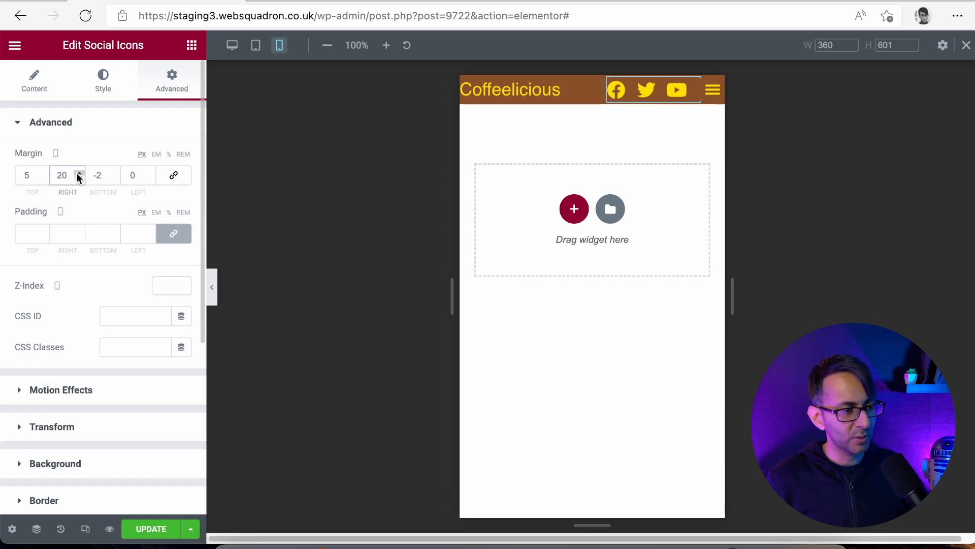
# Link the brown section's mobile padding values, set them to 8 px on all sides, and preview the header without the editing panel.
pyautogui.moveTo(717, 94)
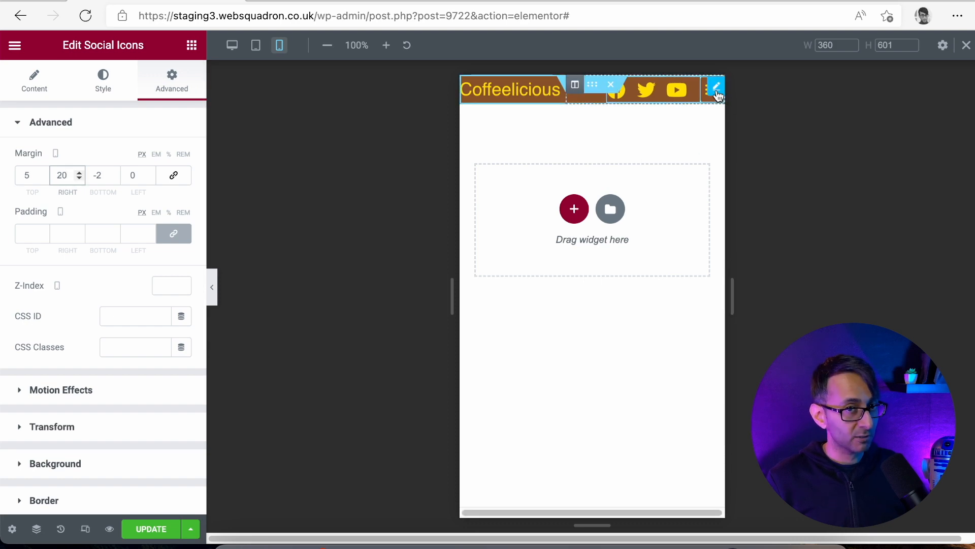
pyautogui.click(718, 94)
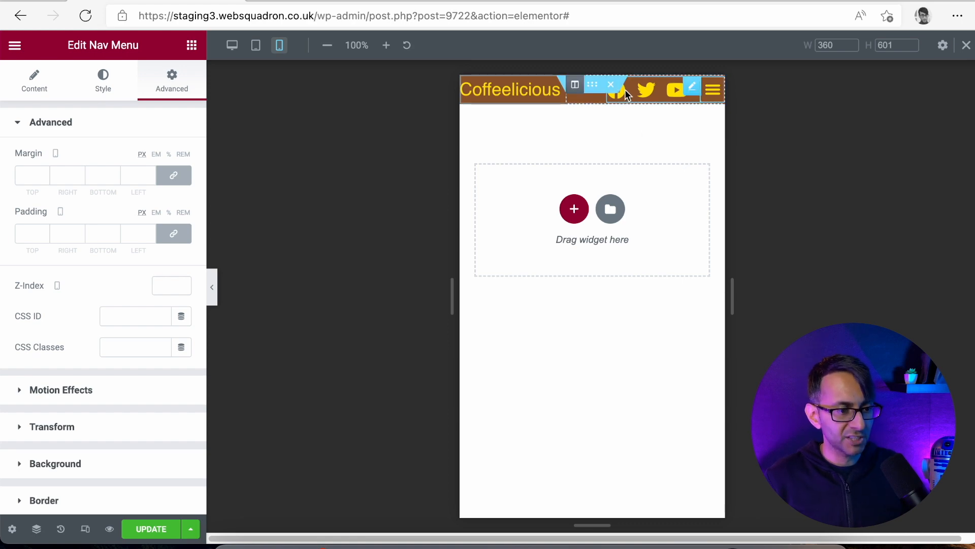
pyautogui.click(590, 87)
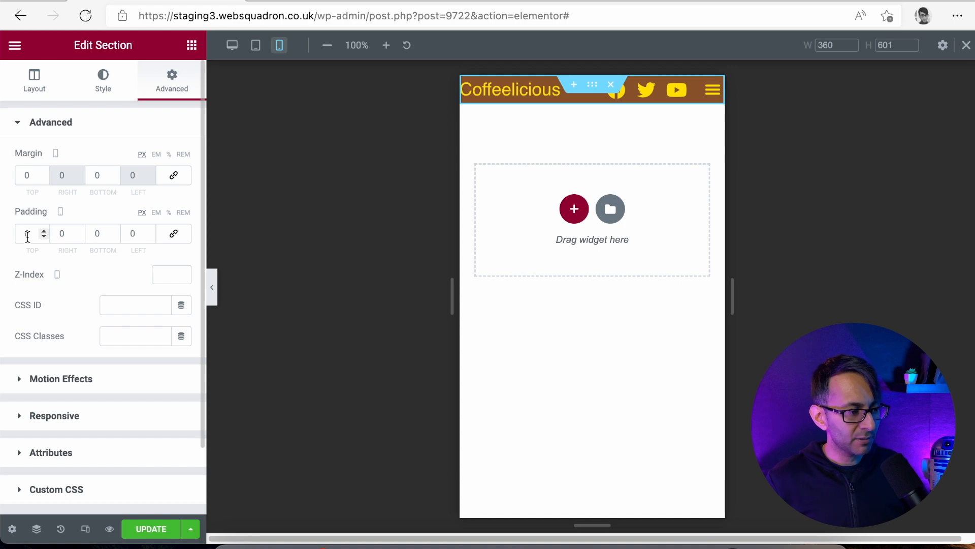
pyautogui.click(179, 233)
pyautogui.moveTo(30, 234); pyautogui.dragTo(2, 231)
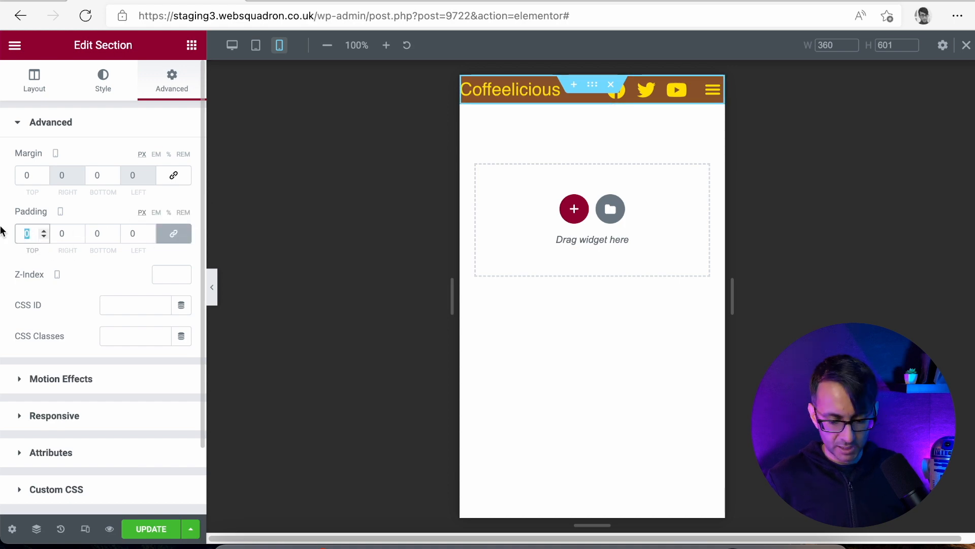
pyautogui.write('5')
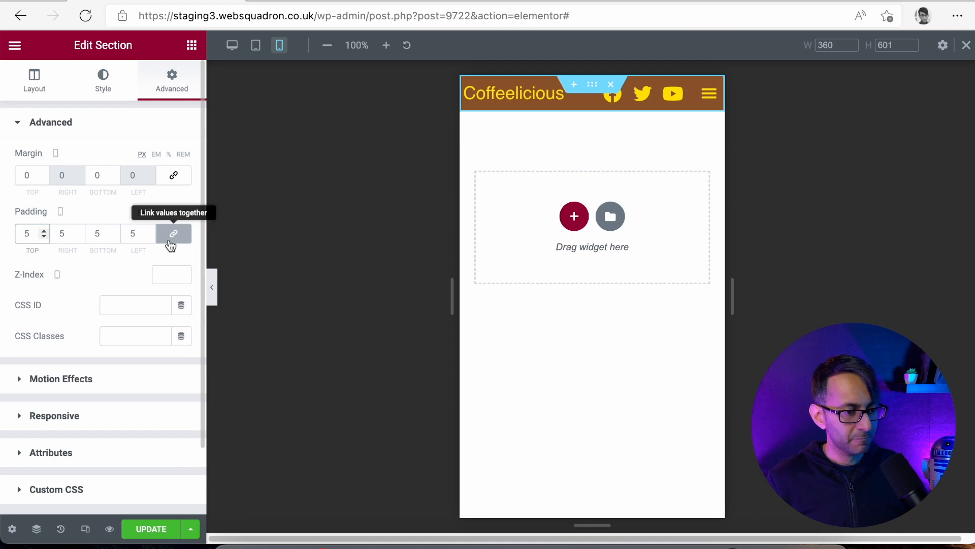
pyautogui.click(44, 231)
pyautogui.click(44, 230)
pyautogui.click(44, 231)
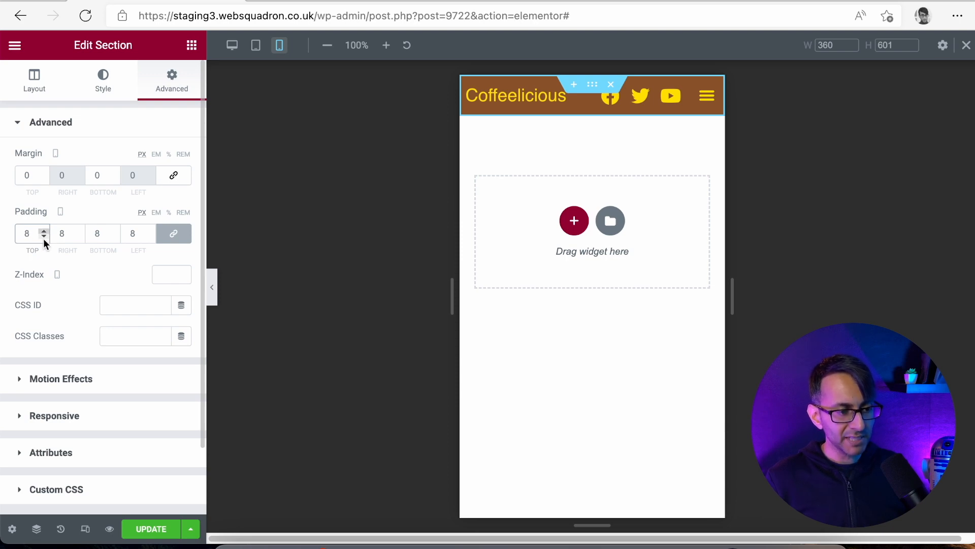
pyautogui.click(212, 288)
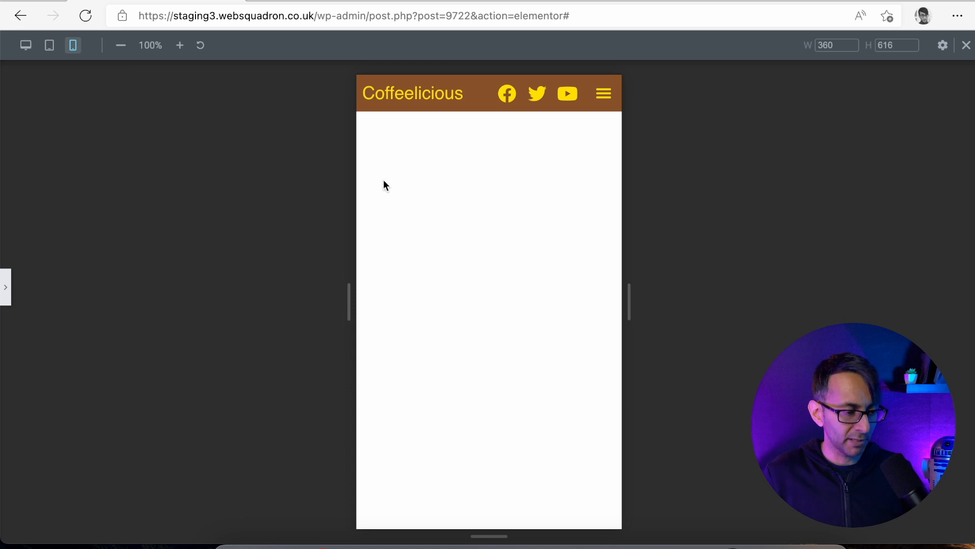
# Preview the header's mobile menu expanded and collapsed, and bring back the editing panel.
pyautogui.click(603, 95)
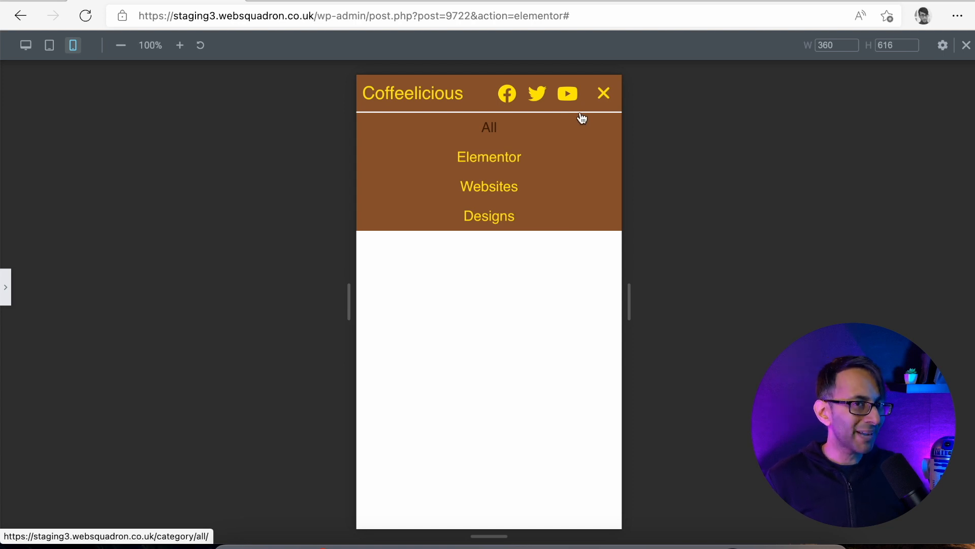
pyautogui.click(603, 105)
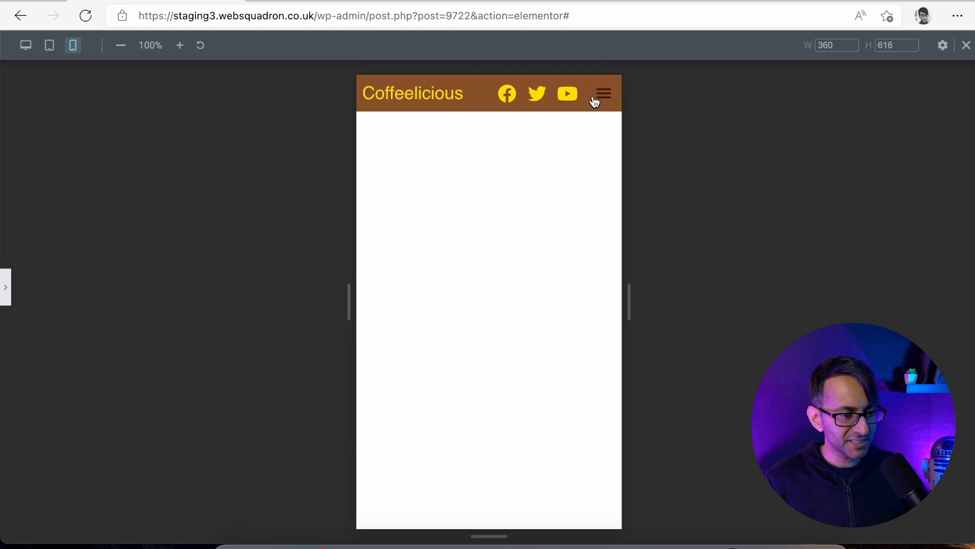
pyautogui.click(7, 296)
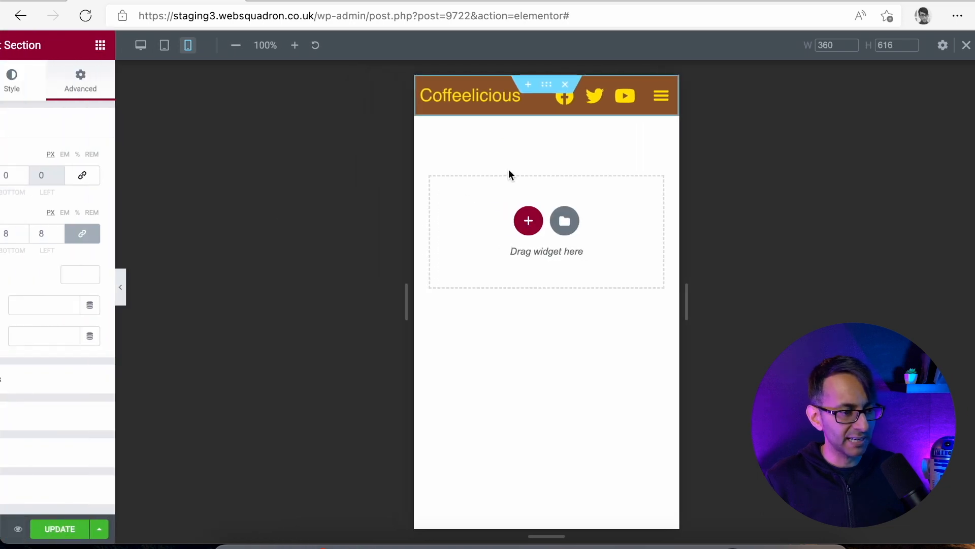
# Set the nav menu dropdown's mobile distance to 10 and its vertical padding to 20.
pyautogui.click(709, 99)
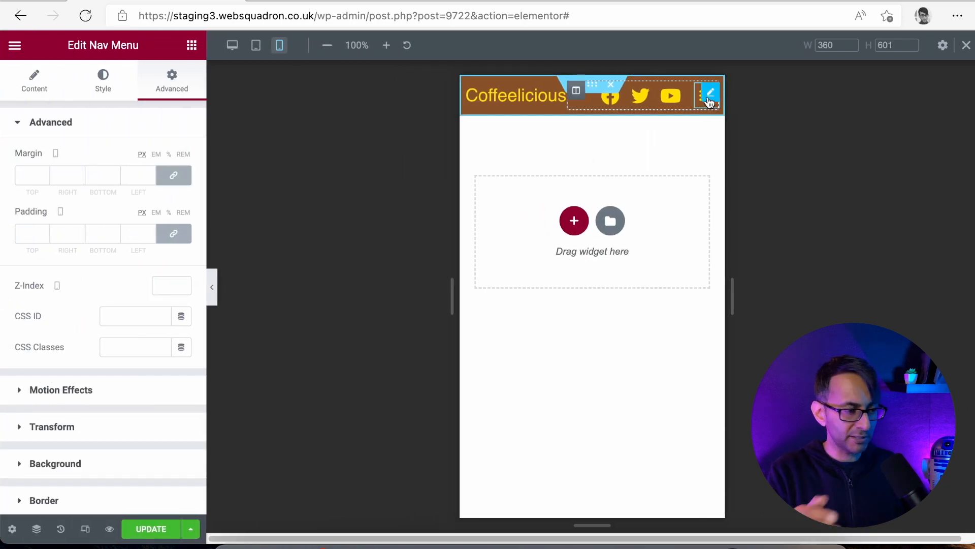
pyautogui.click(97, 81)
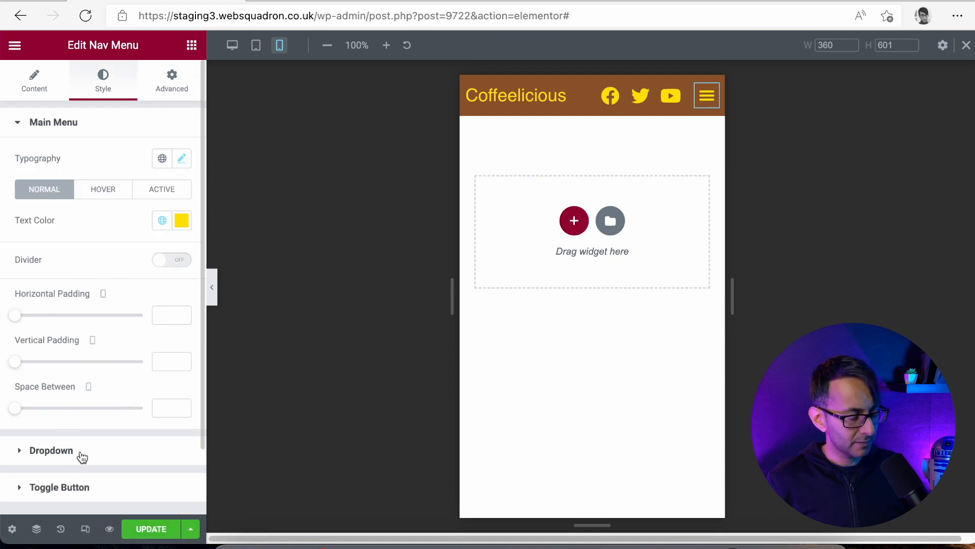
pyautogui.click(67, 488)
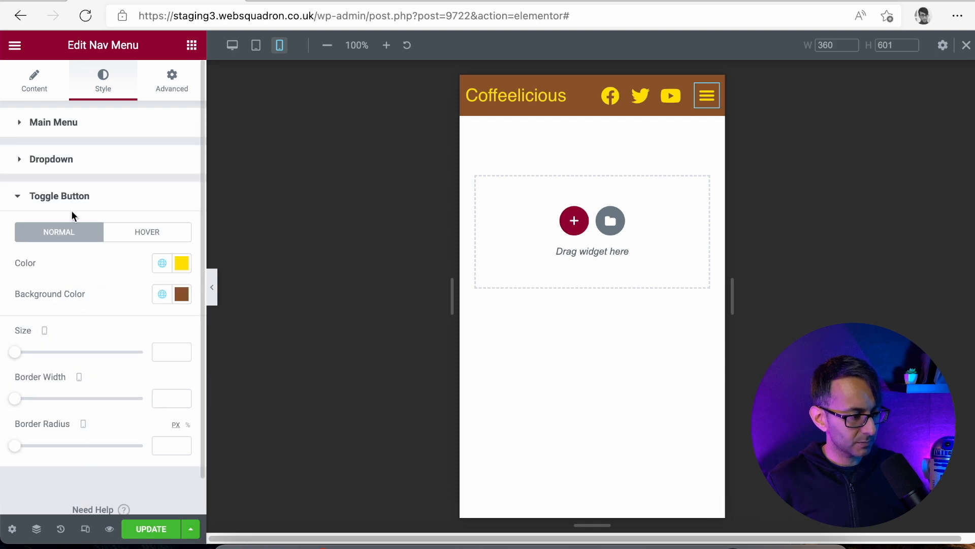
pyautogui.click(83, 165)
pyautogui.scroll(-5, 107, 376)
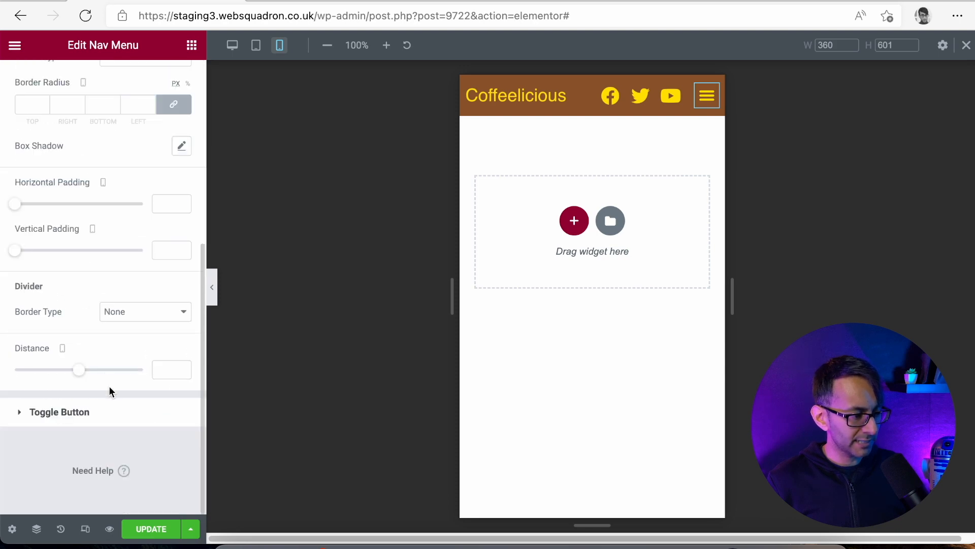
pyautogui.scroll(5, 80, 375)
pyautogui.scroll(-4, 74, 395)
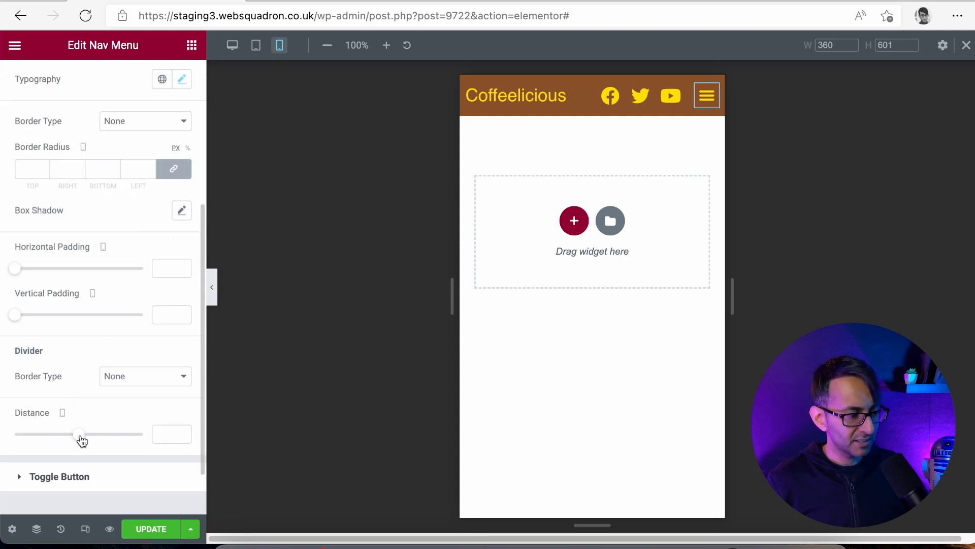
pyautogui.moveTo(81, 440); pyautogui.dragTo(75, 440)
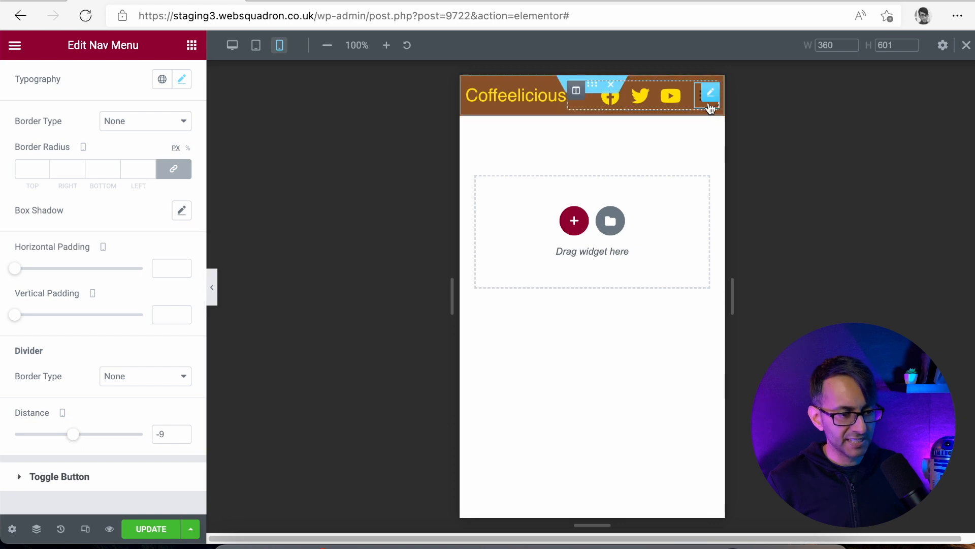
pyautogui.click(709, 102)
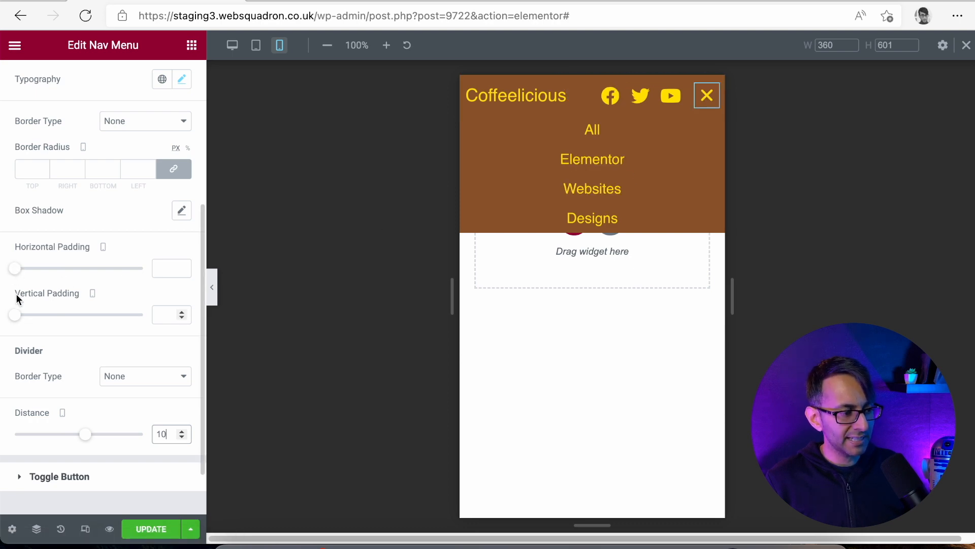
pyautogui.moveTo(17, 317); pyautogui.dragTo(67, 322)
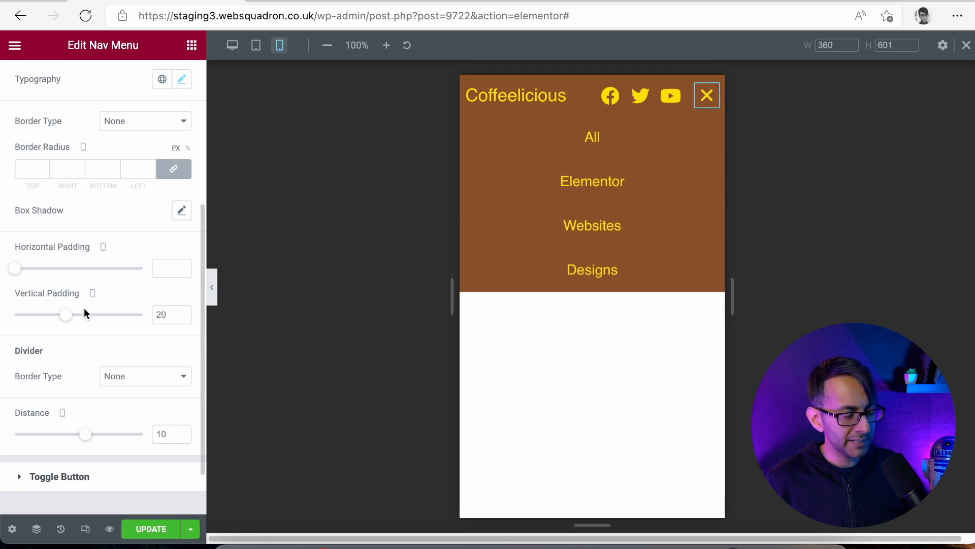
# Set the dropdown's mobile typography size to 1.5 REM and check the menu expanded and collapsed.
pyautogui.scroll(5, 83, 307)
pyautogui.click(182, 321)
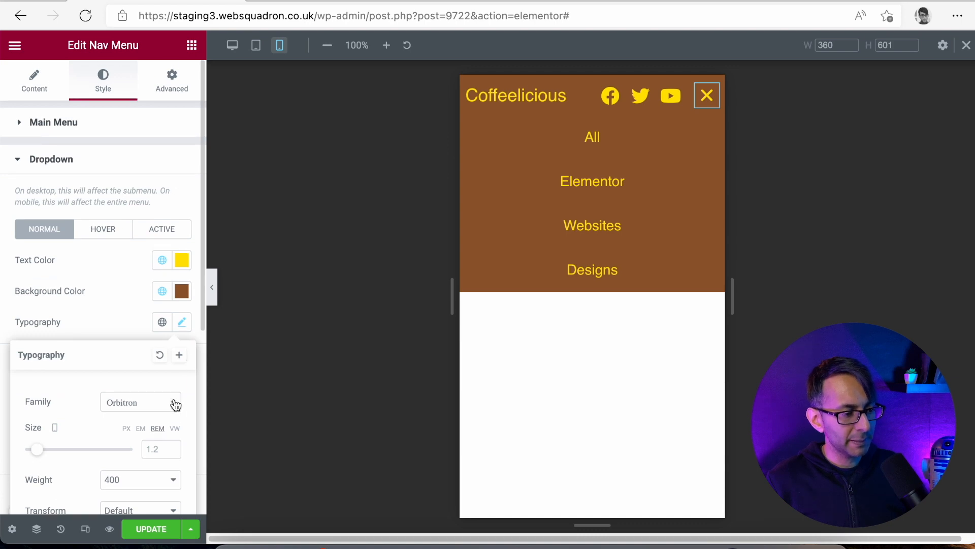
pyautogui.scroll(-1, 175, 405)
pyautogui.click(159, 430)
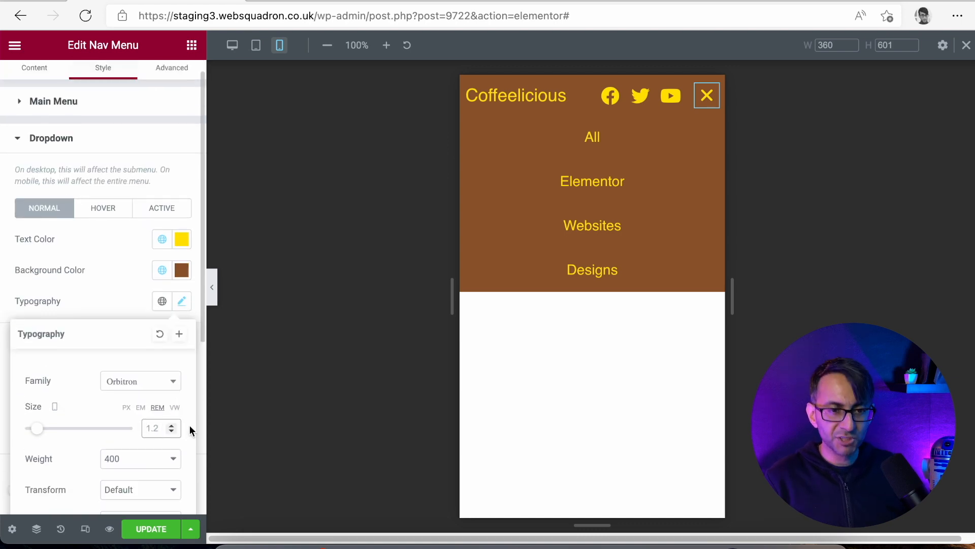
pyautogui.write('1.5')
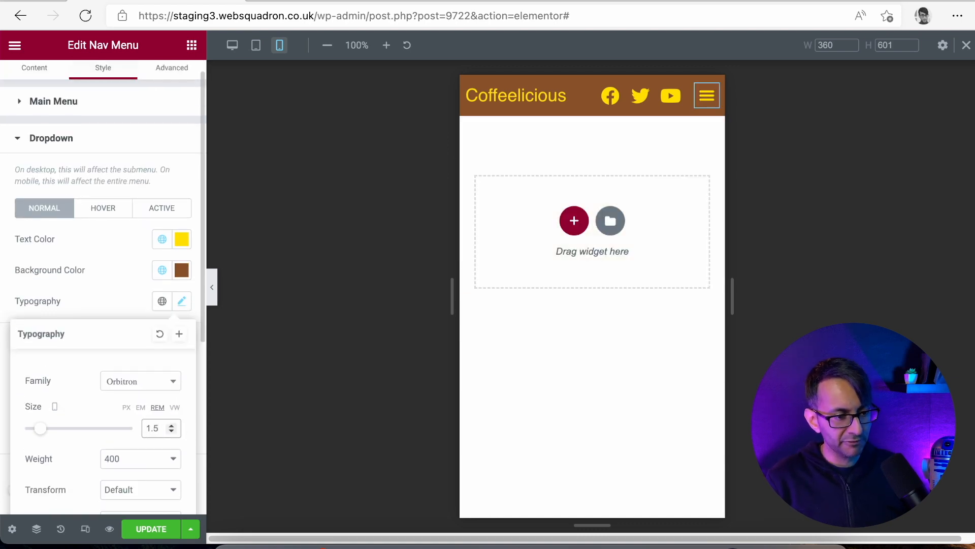
pyautogui.click(702, 107)
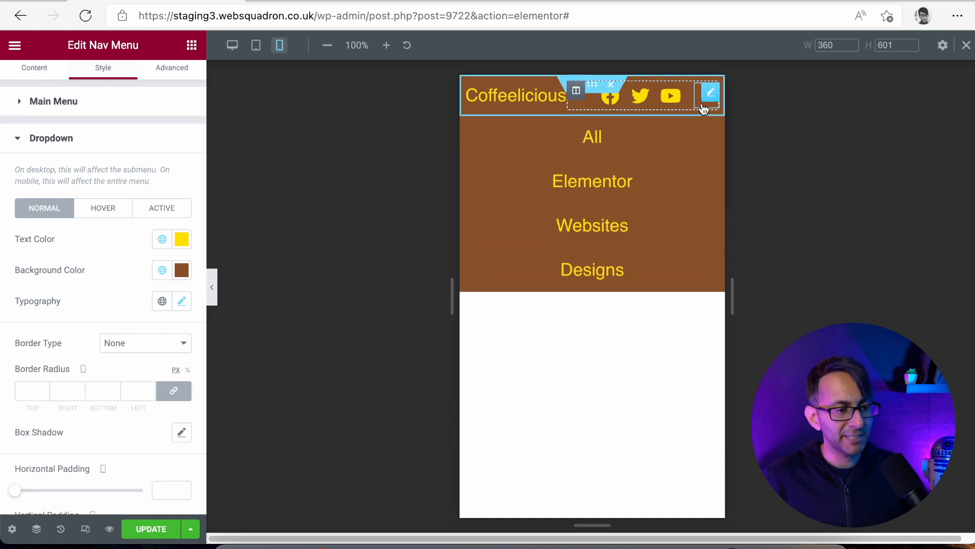
pyautogui.click(704, 109)
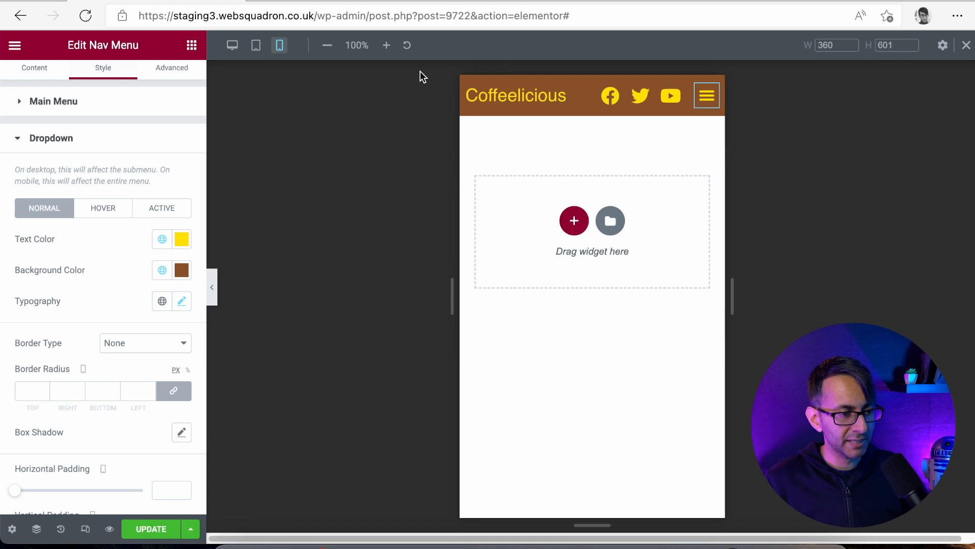
# Switch to the desktop view, make the brown header section sticky at the top, and save the page.
pyautogui.hotkey('ctrl', 'shift', 'm')
pyautogui.click(593, 70)
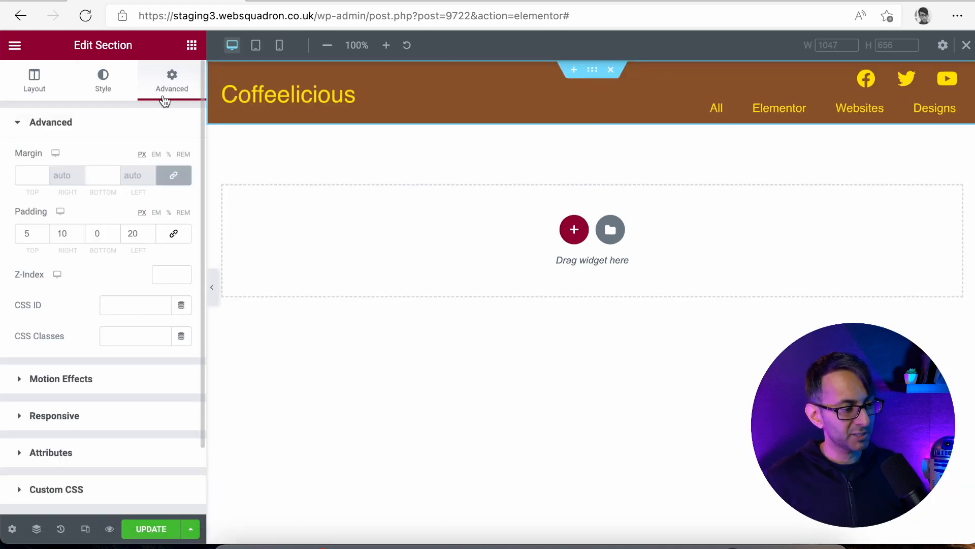
pyautogui.click(109, 390)
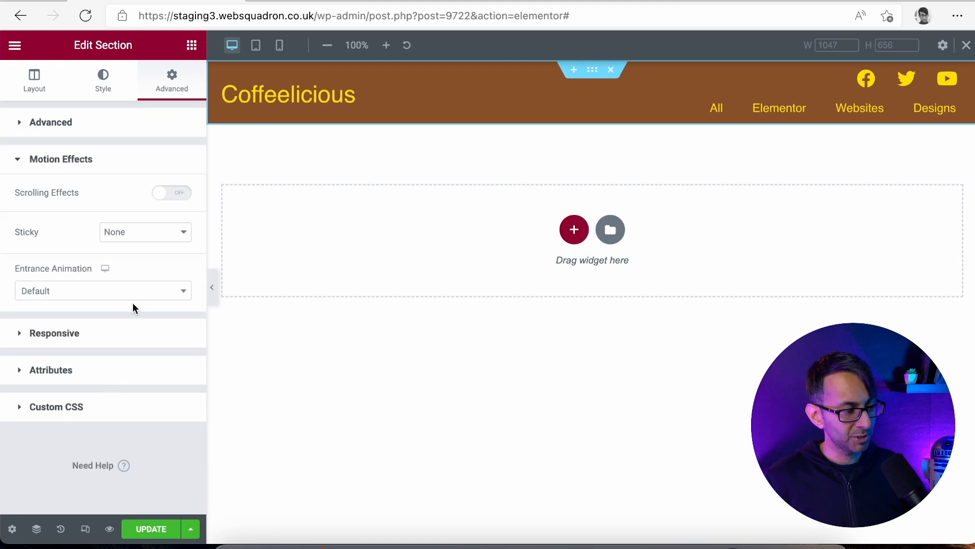
pyautogui.click(152, 245)
pyautogui.click(143, 260)
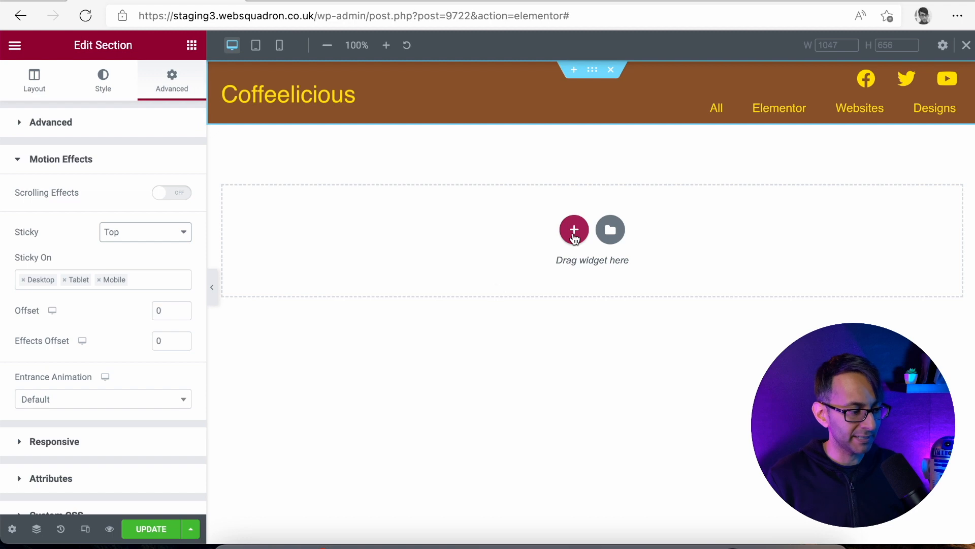
pyautogui.hotkey('ctrl', 's')
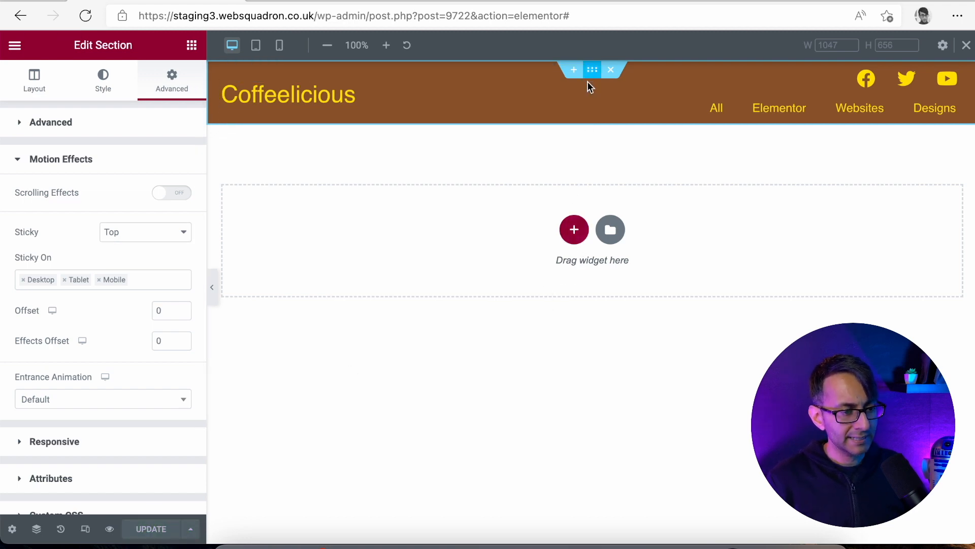
# Add a two-column section below the header with a boxed content width of 1200 and No Gap between columns.
pyautogui.click(573, 237)
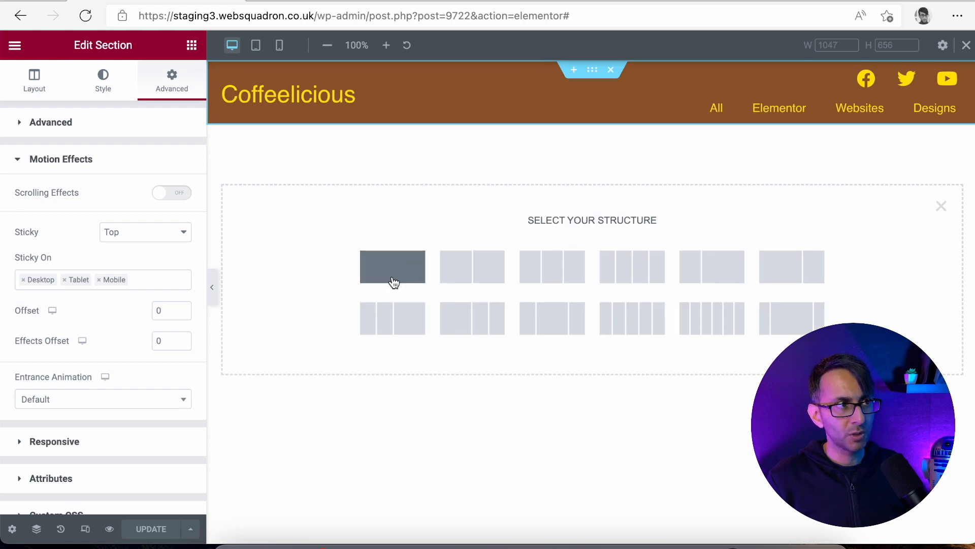
pyautogui.click(473, 275)
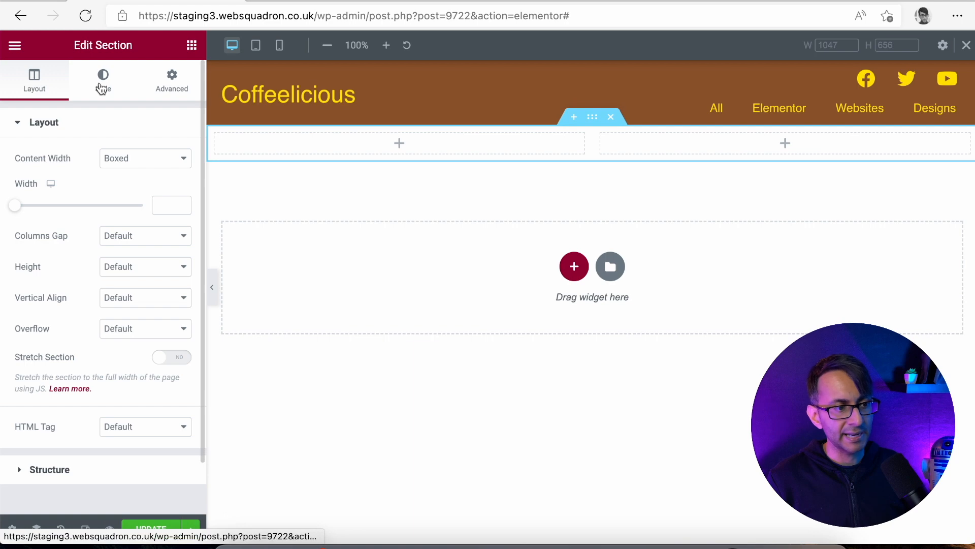
pyautogui.click(123, 159)
pyautogui.click(135, 179)
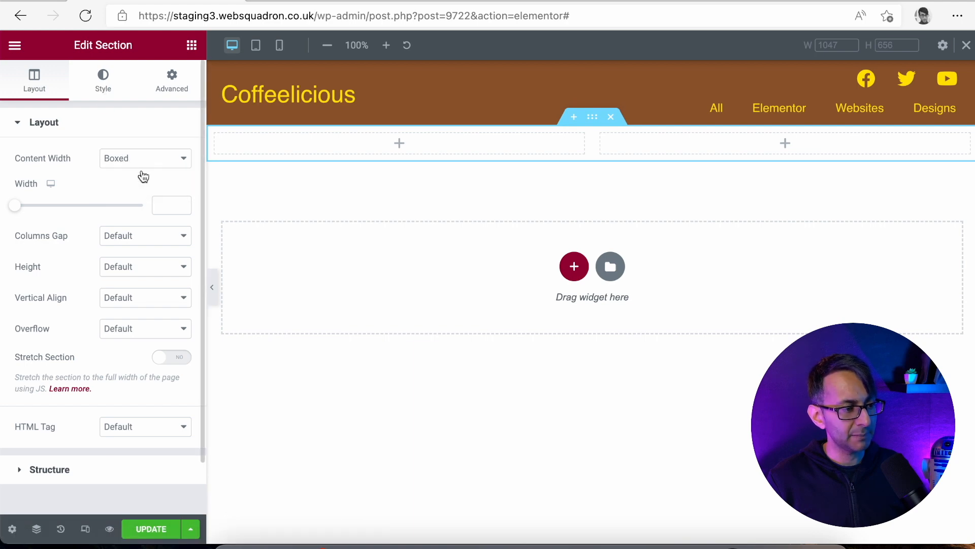
pyautogui.click(165, 204)
pyautogui.write('1200')
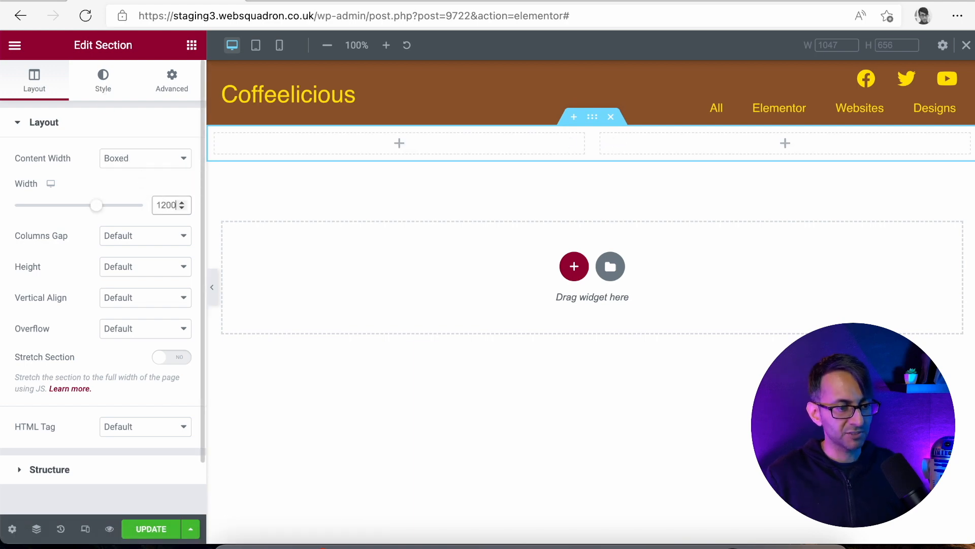
pyautogui.click(117, 235)
pyautogui.click(133, 263)
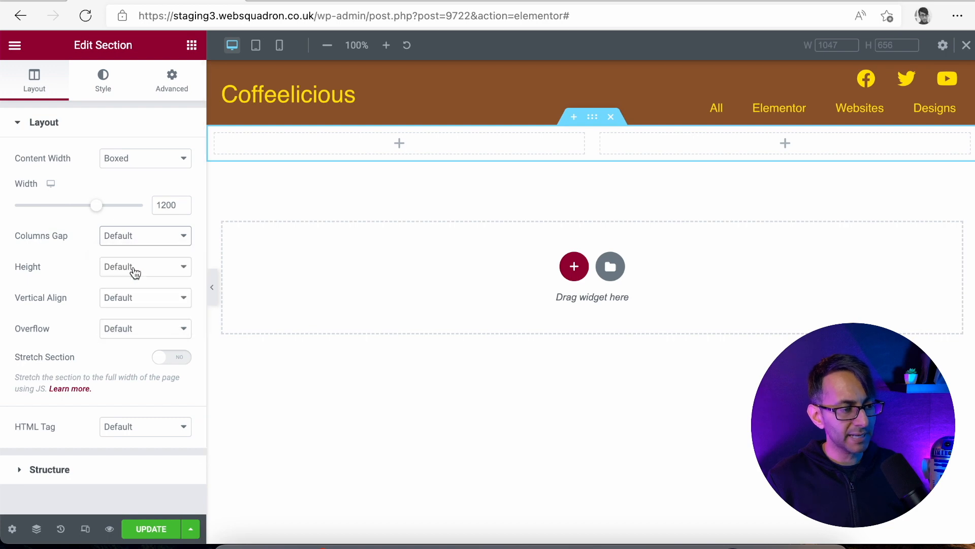
# Give the two-column section a minimum height of 75 VH and preview it without the editing panel.
pyautogui.click(138, 273)
pyautogui.click(134, 305)
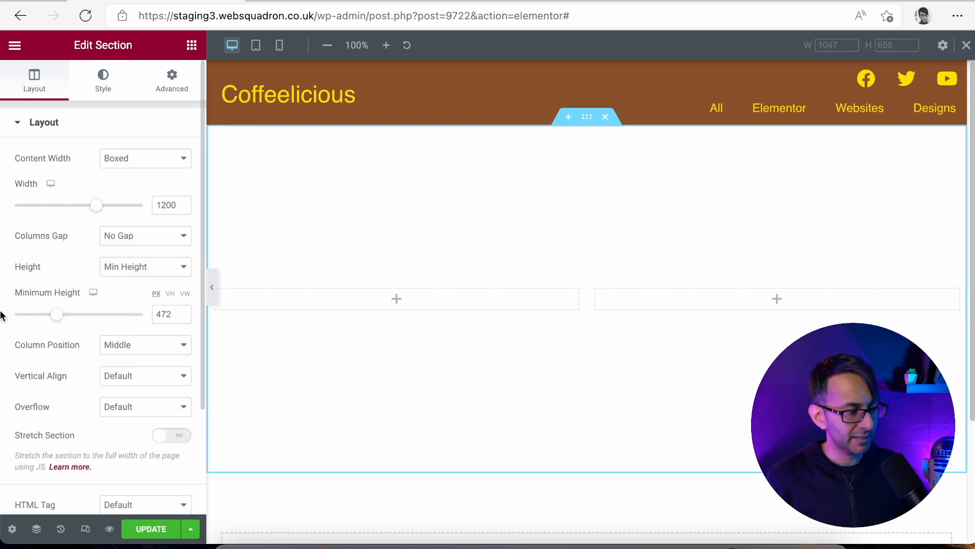
pyautogui.click(170, 294)
pyautogui.moveTo(172, 315); pyautogui.dragTo(144, 317)
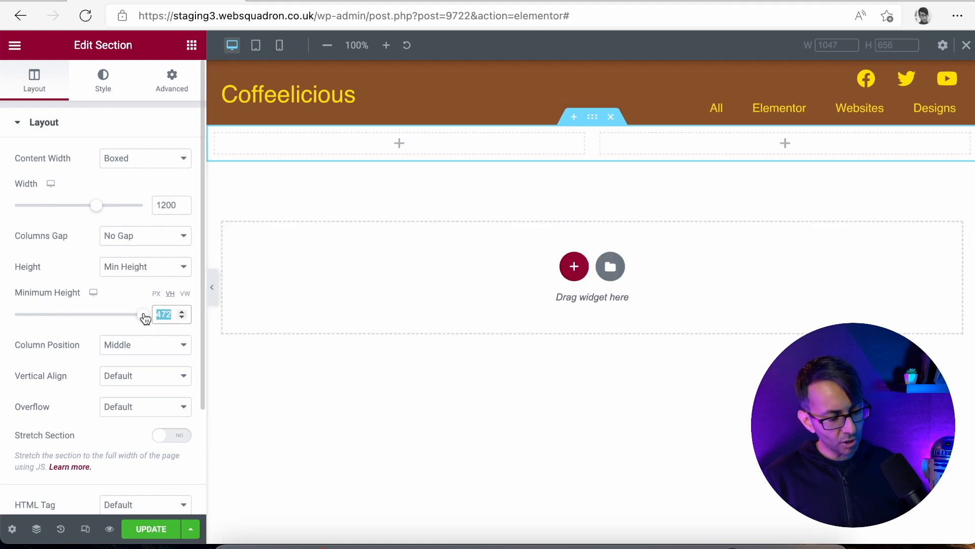
pyautogui.write('75')
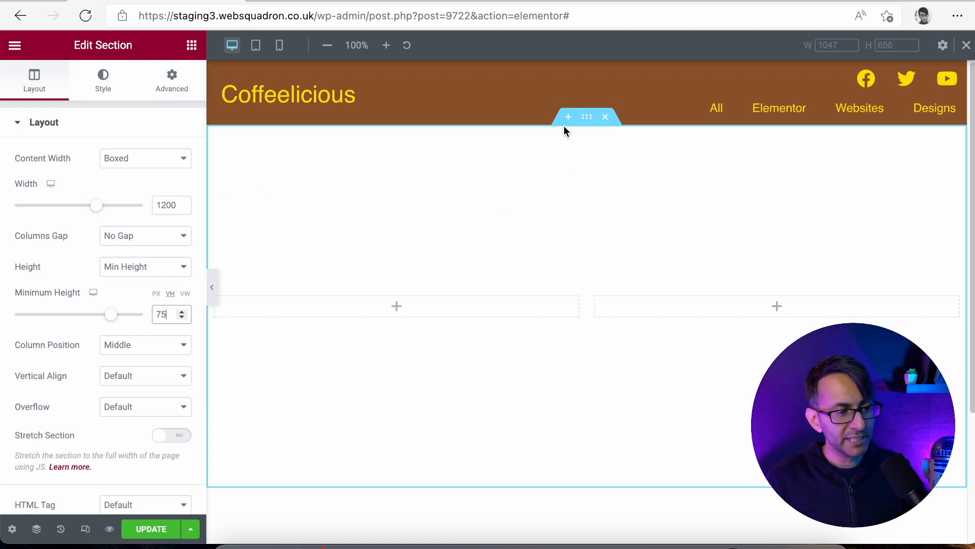
pyautogui.click(213, 287)
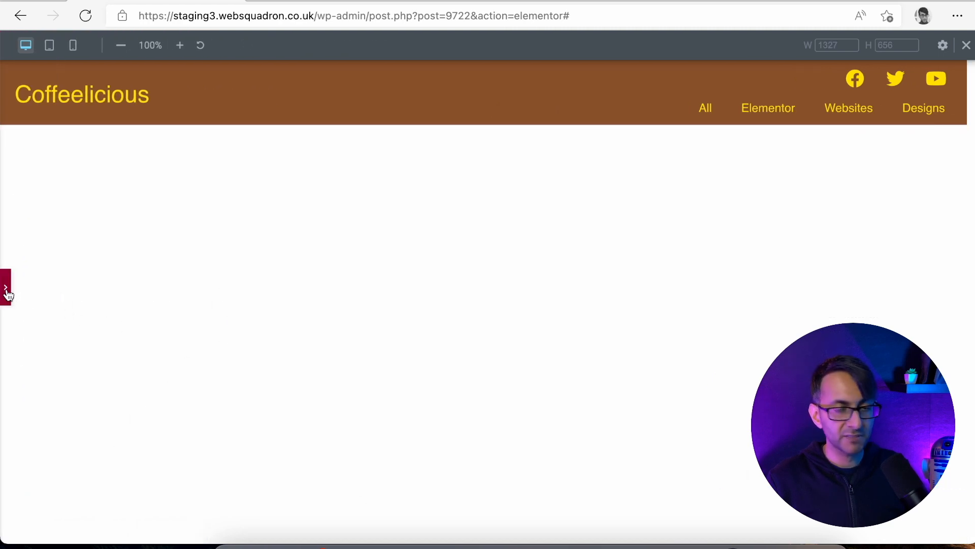
pyautogui.click(7, 290)
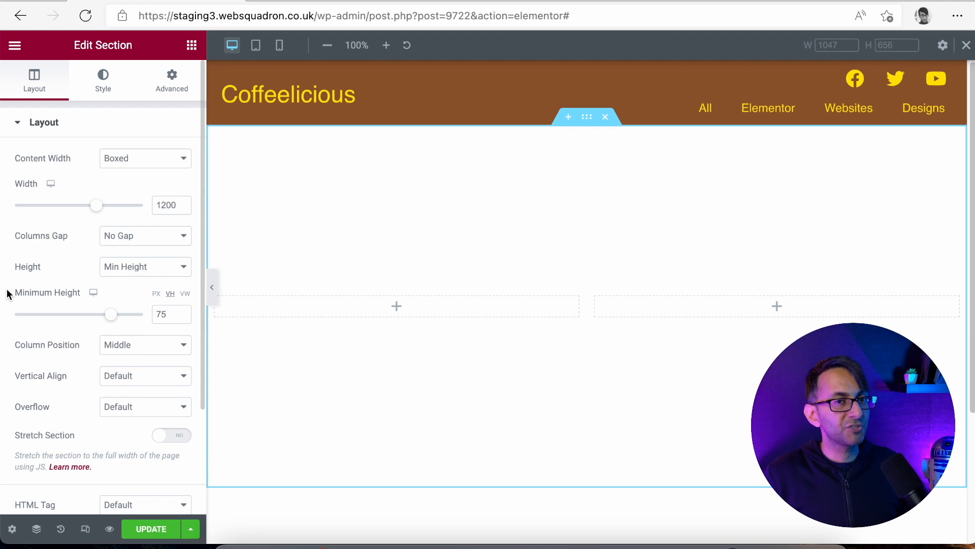
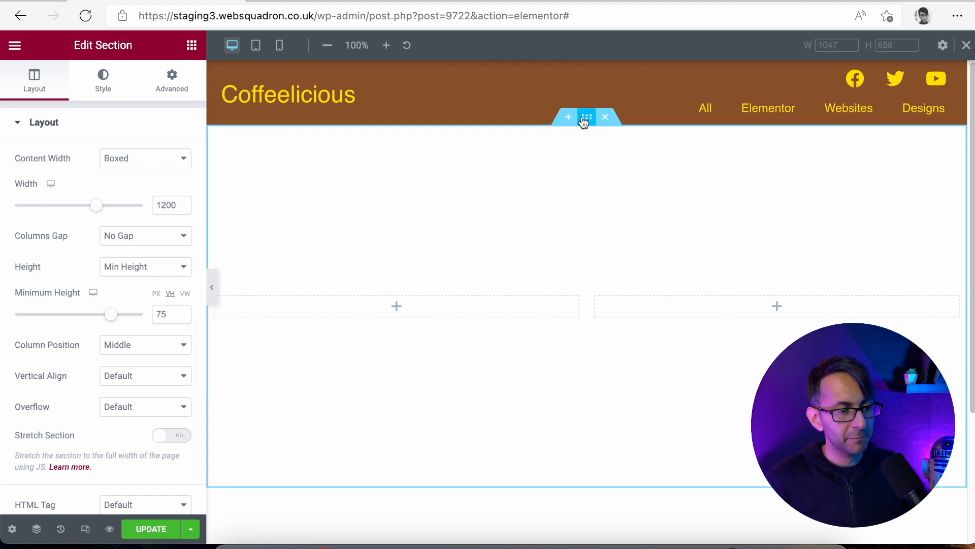
# Give the two-column section a classic background with the brown coffee-splatter image, positioned Center Center.
pyautogui.click(103, 83)
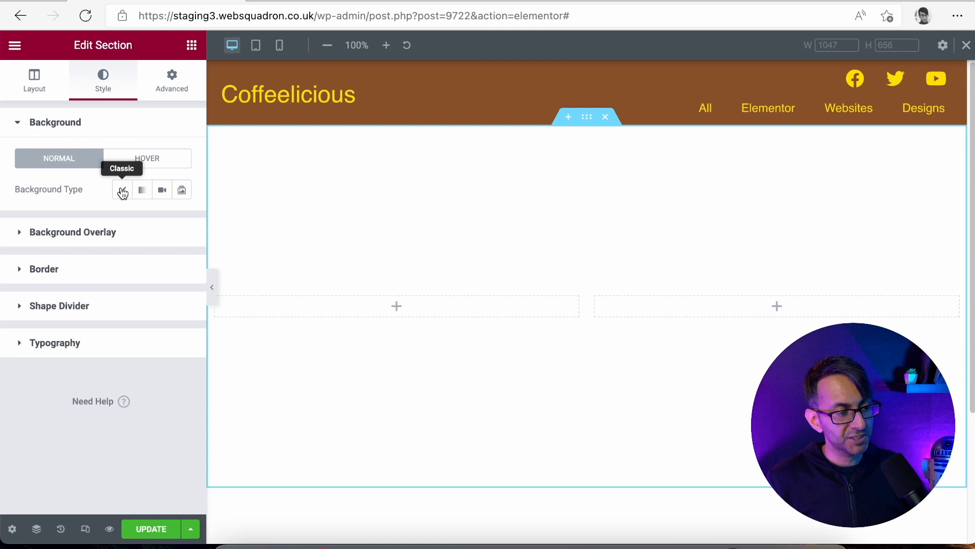
pyautogui.click(122, 190)
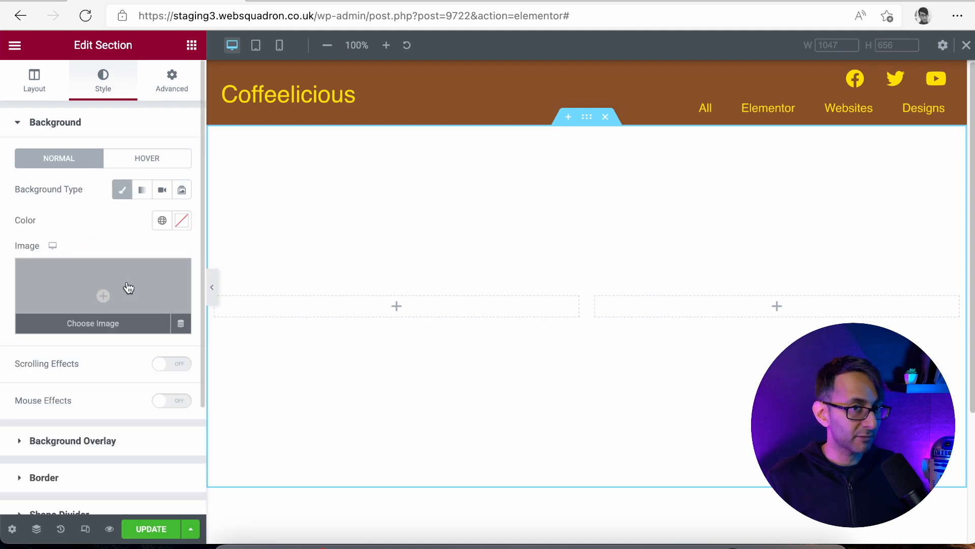
pyautogui.click(128, 287)
pyautogui.click(330, 223)
pyautogui.click(932, 500)
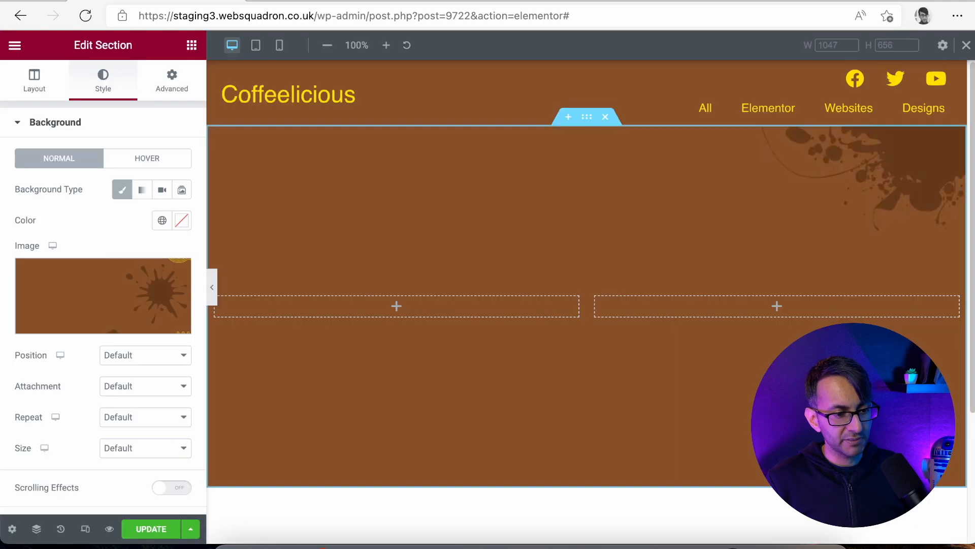
pyautogui.click(144, 355)
pyautogui.click(144, 384)
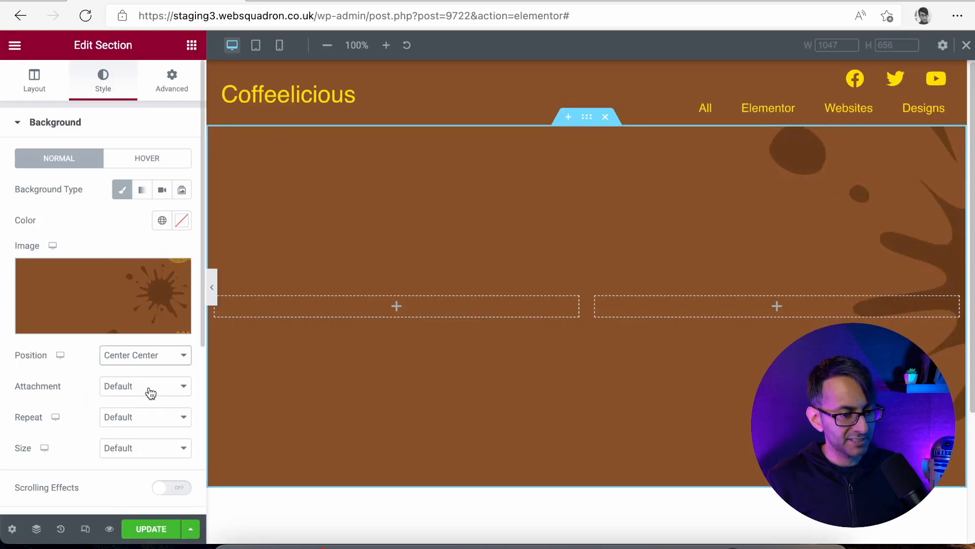
# Set the hero background image's attachment to Scroll and its repeat to No-repeat.
pyautogui.click(145, 391)
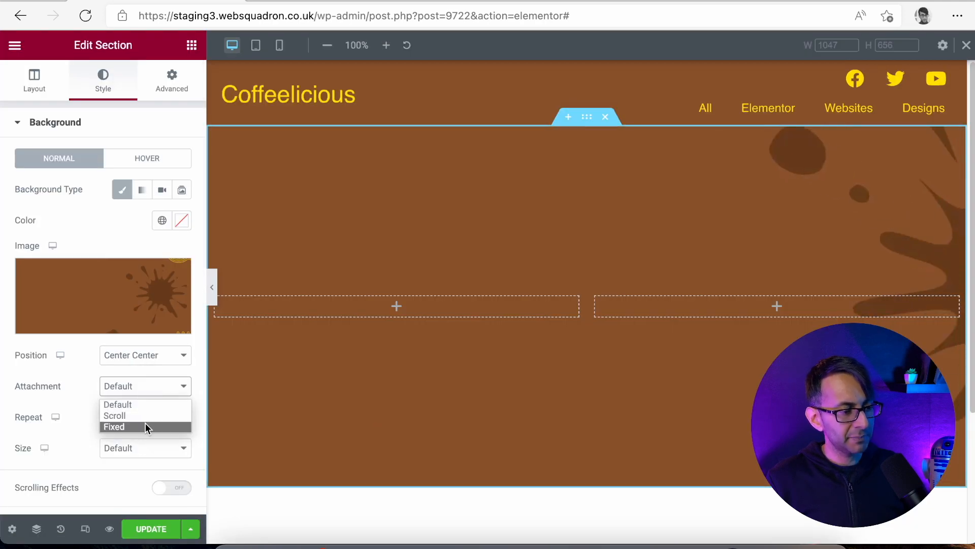
pyautogui.click(145, 416)
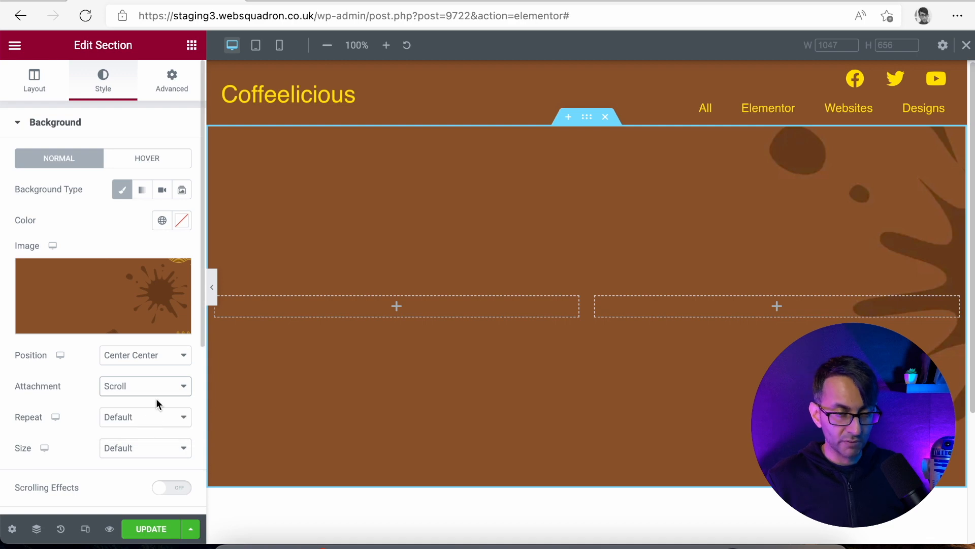
pyautogui.click(144, 418)
pyautogui.click(142, 423)
pyautogui.click(142, 424)
pyautogui.click(139, 446)
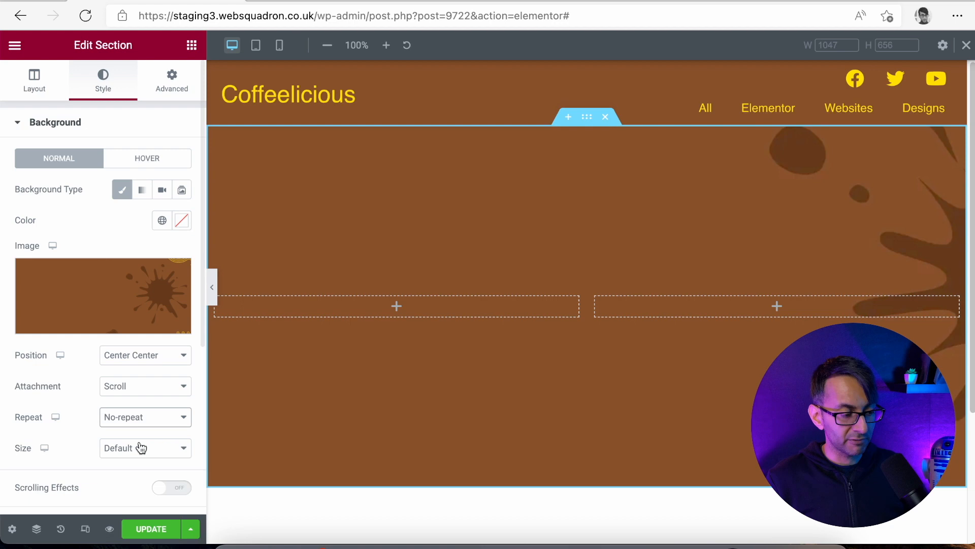
# Set the hero background image's size to Cover and preview the section without the editing panel.
pyautogui.click(148, 449)
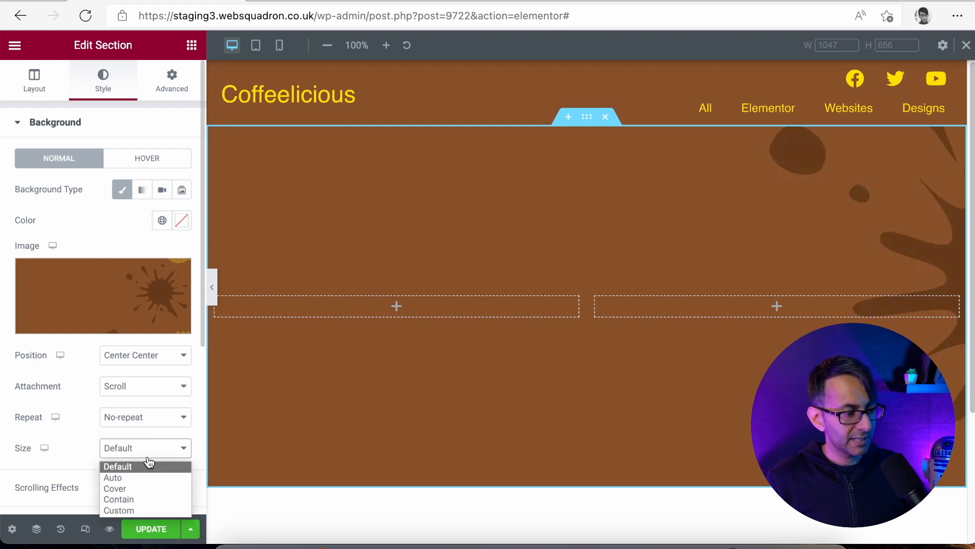
pyautogui.press('Escape')
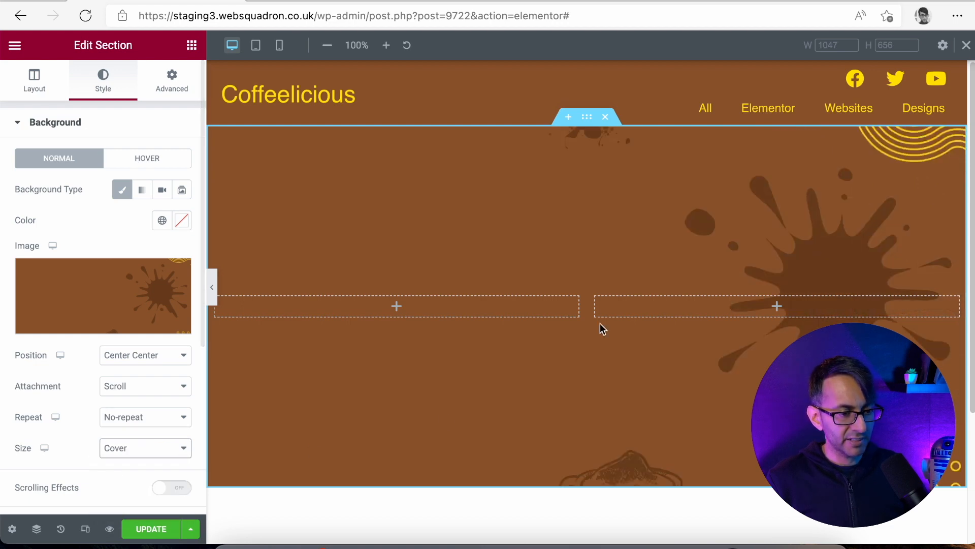
pyautogui.scroll(-3, 965, 148)
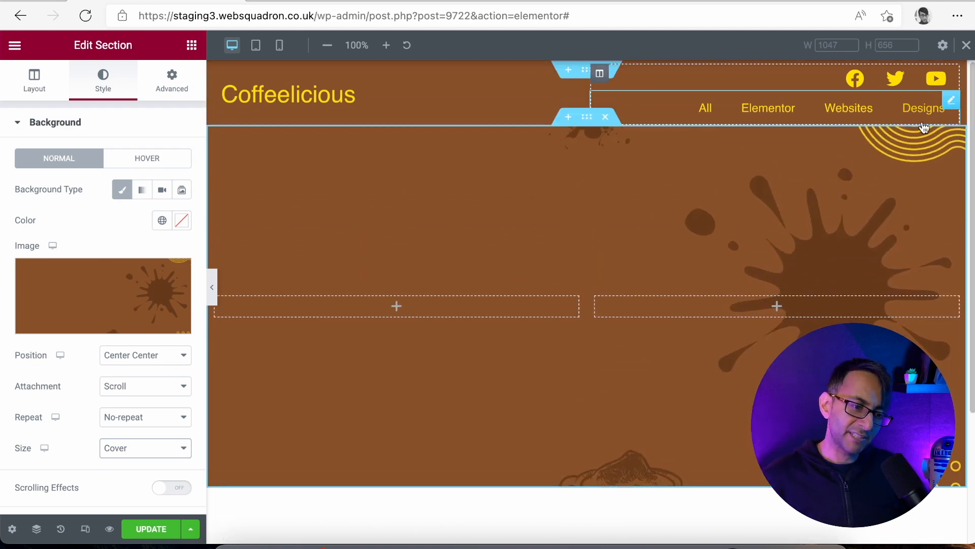
pyautogui.scroll(-1, 955, 107)
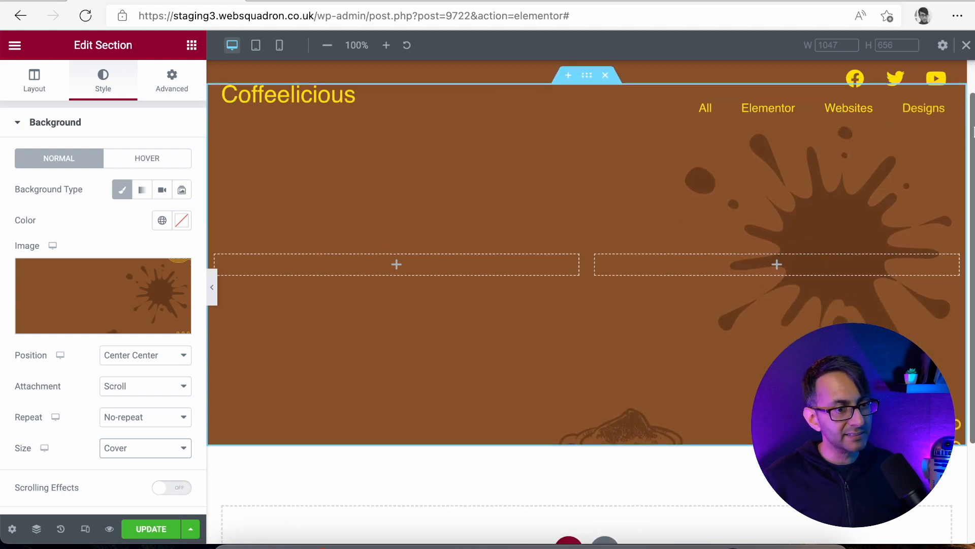
pyautogui.scroll(2, 587, 304)
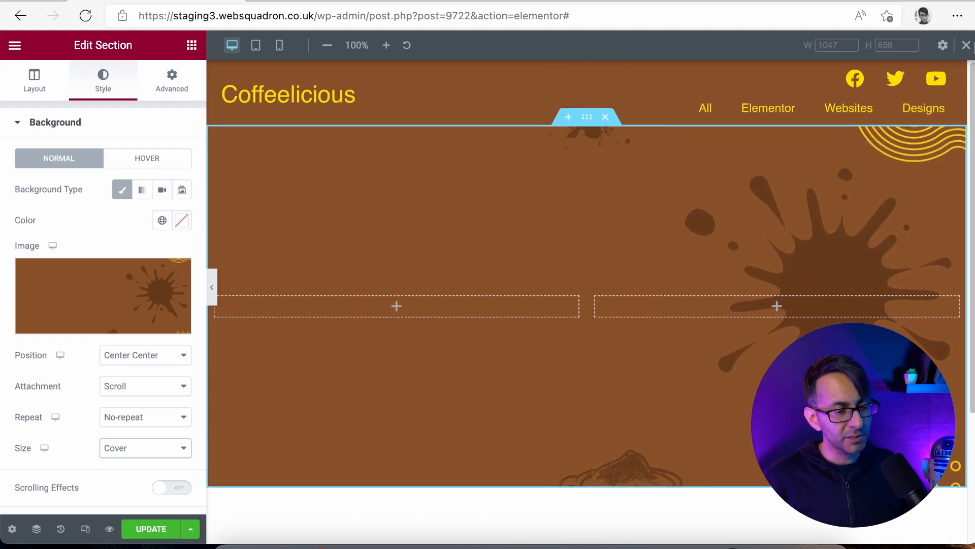
pyautogui.click(212, 288)
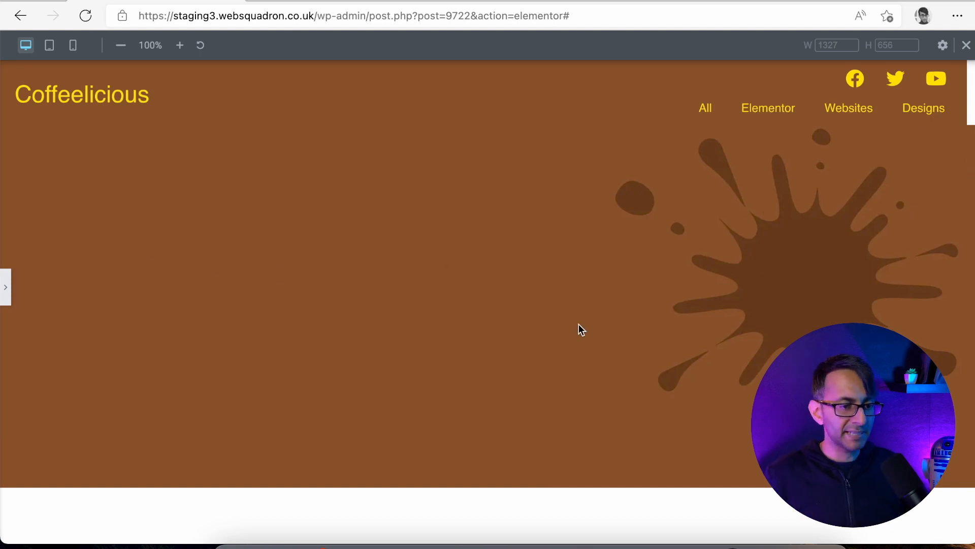
pyautogui.click(5, 287)
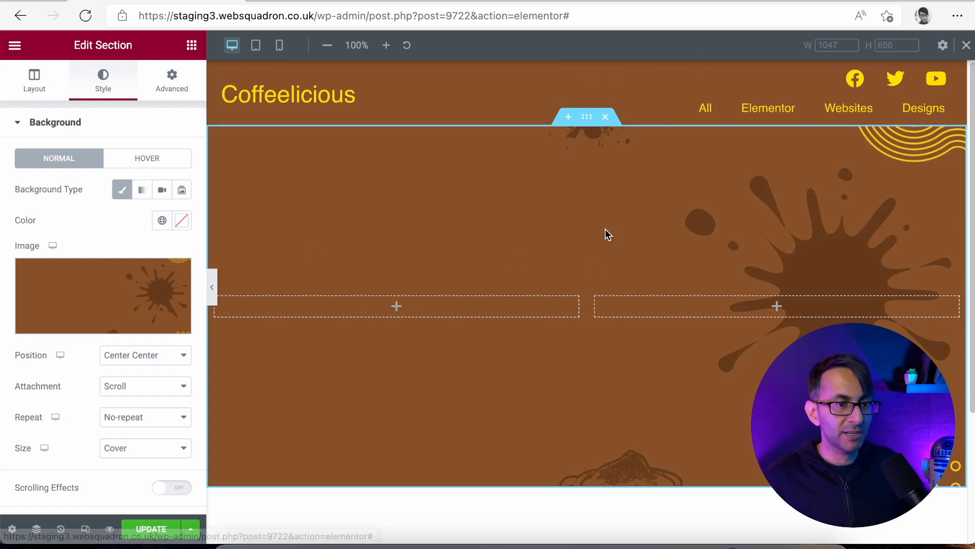
pyautogui.click(192, 45)
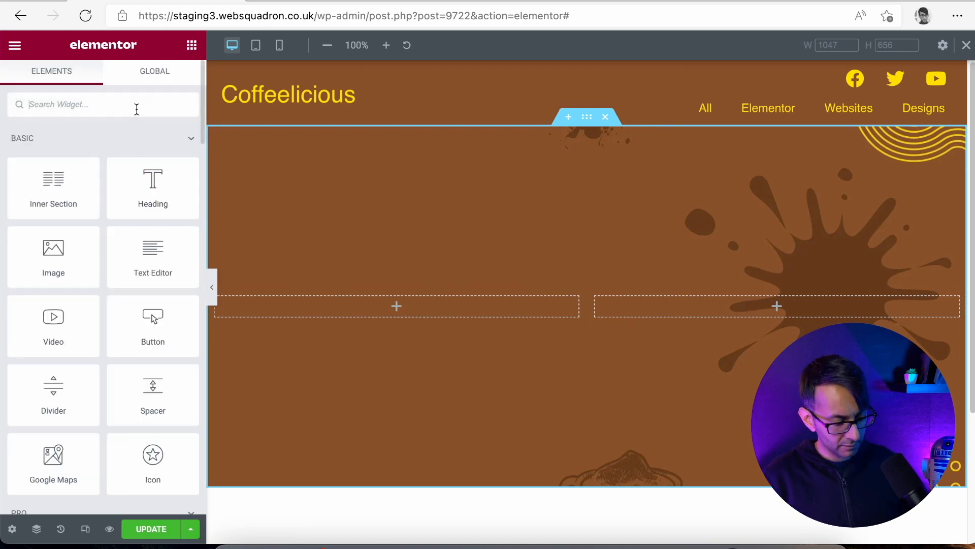
pyautogui.write('divider')
pyautogui.moveTo(55, 152); pyautogui.dragTo(425, 312)
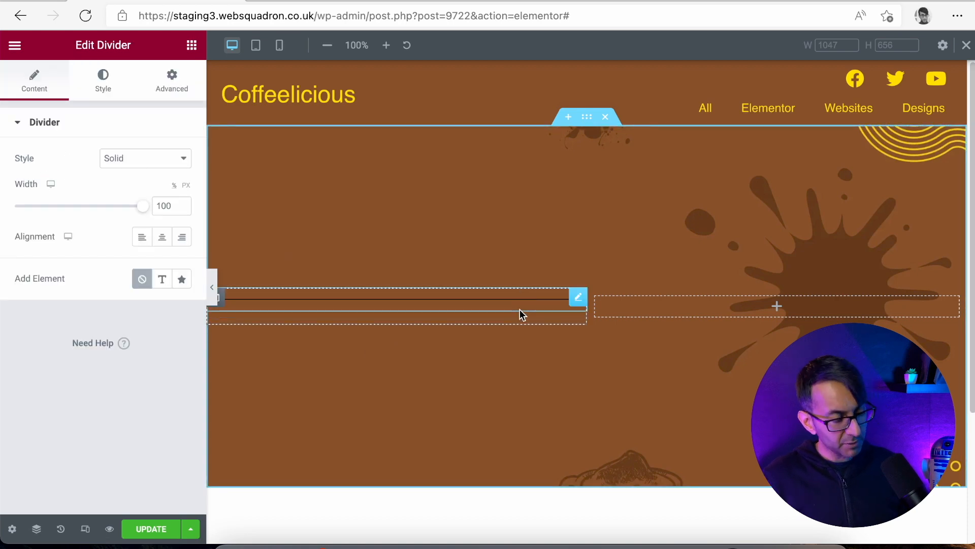
pyautogui.hotkey('ctrl', 'z')
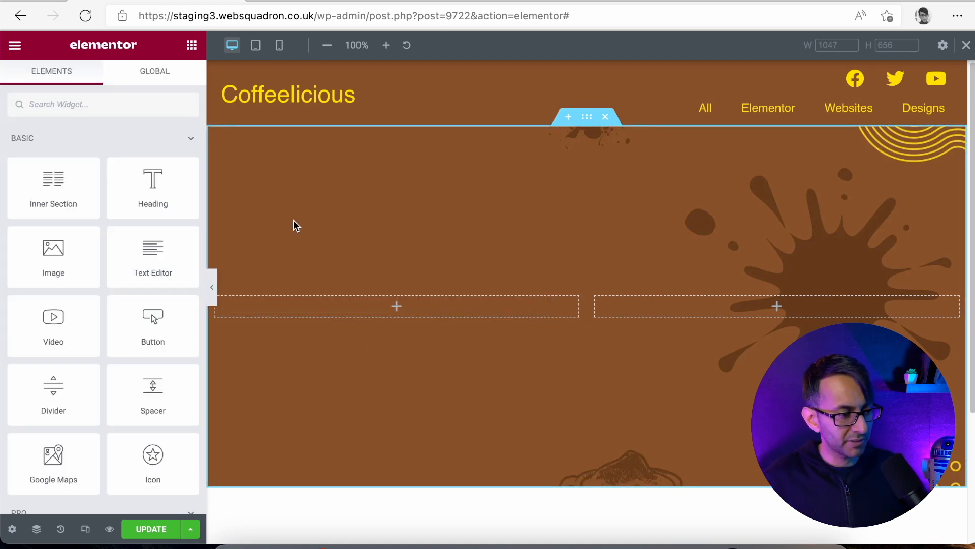
# Add a heading titled "Coffee" to the hero's left column and give it yellow text.
pyautogui.moveTo(154, 184); pyautogui.dragTo(396, 304)
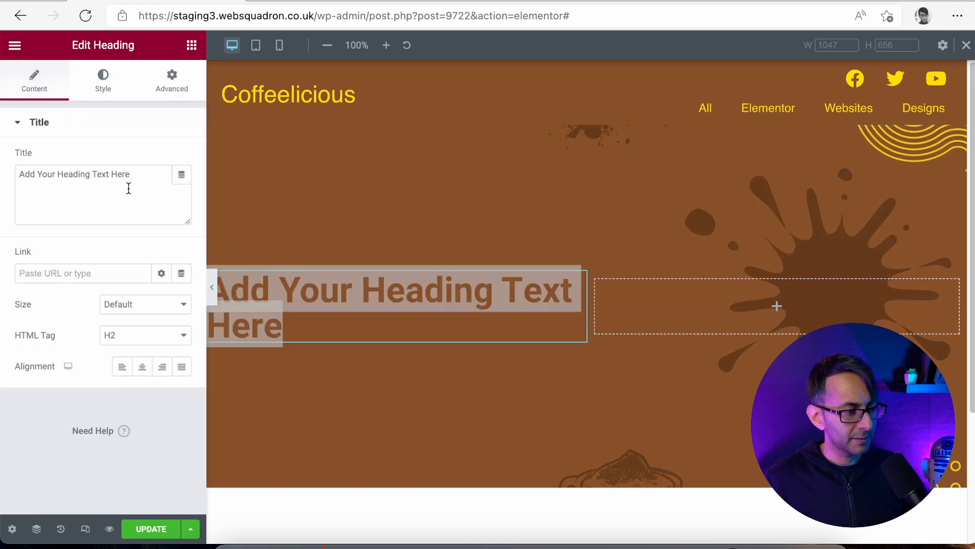
pyautogui.moveTo(128, 188); pyautogui.dragTo(3, 173)
pyautogui.write('Co')
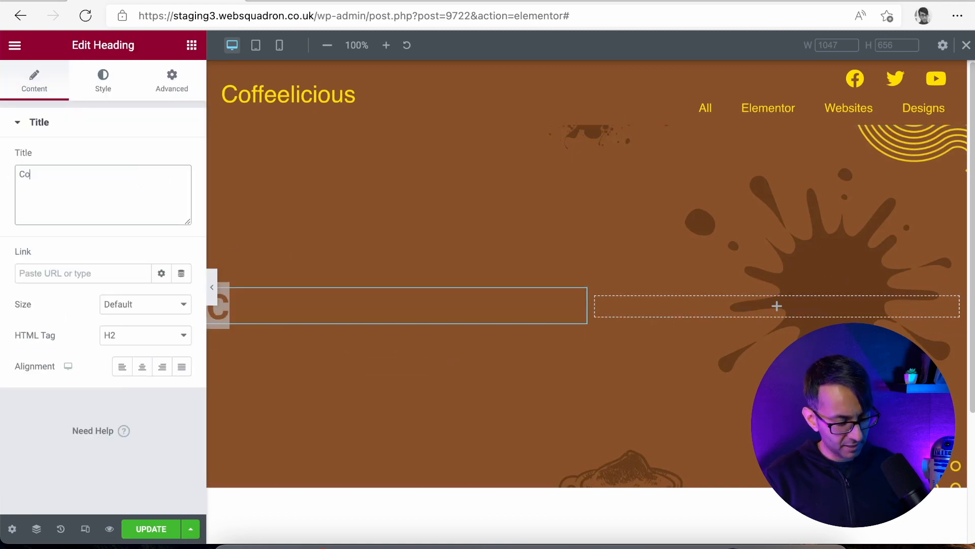
pyautogui.write('ffee that melts ')
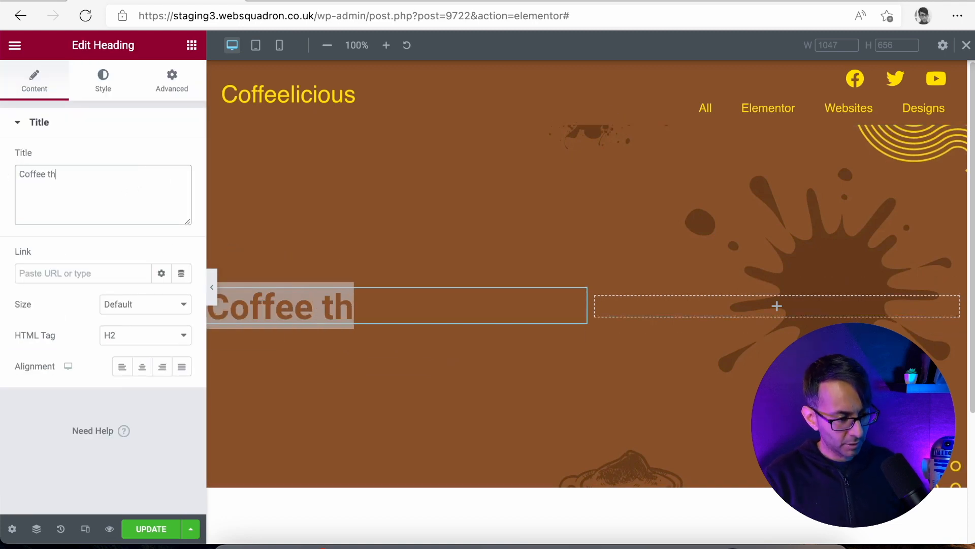
pyautogui.write('i')
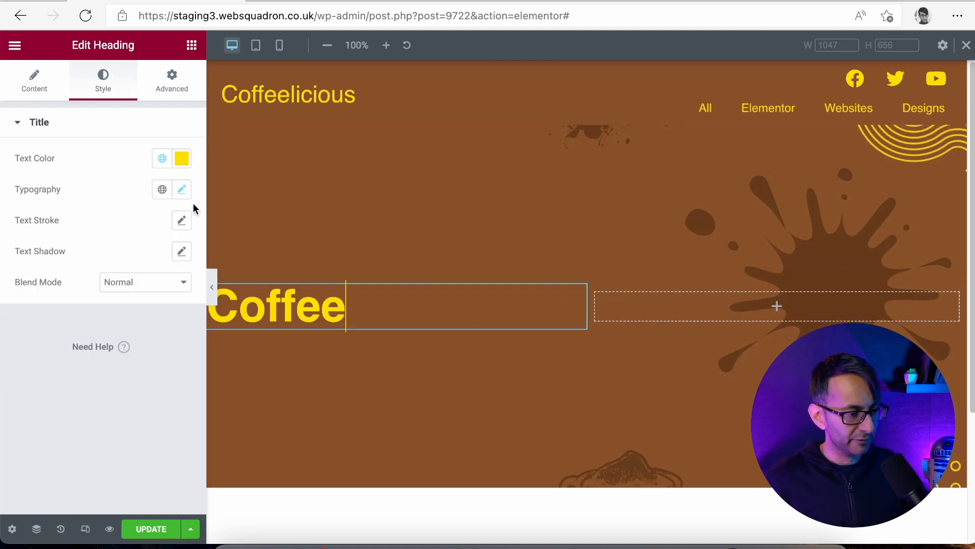
# Set the Coffee heading's letter spacing to 4.3 and its font size to 5 REM.
pyautogui.click(182, 191)
pyautogui.scroll(-3, 115, 409)
pyautogui.click(67, 453)
pyautogui.moveTo(78, 458); pyautogui.dragTo(97, 458)
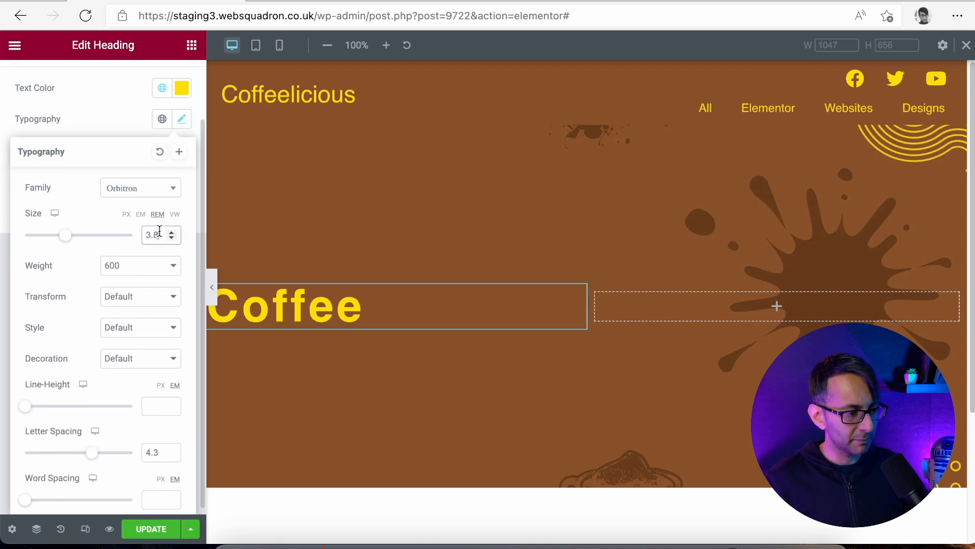
pyautogui.write('4')
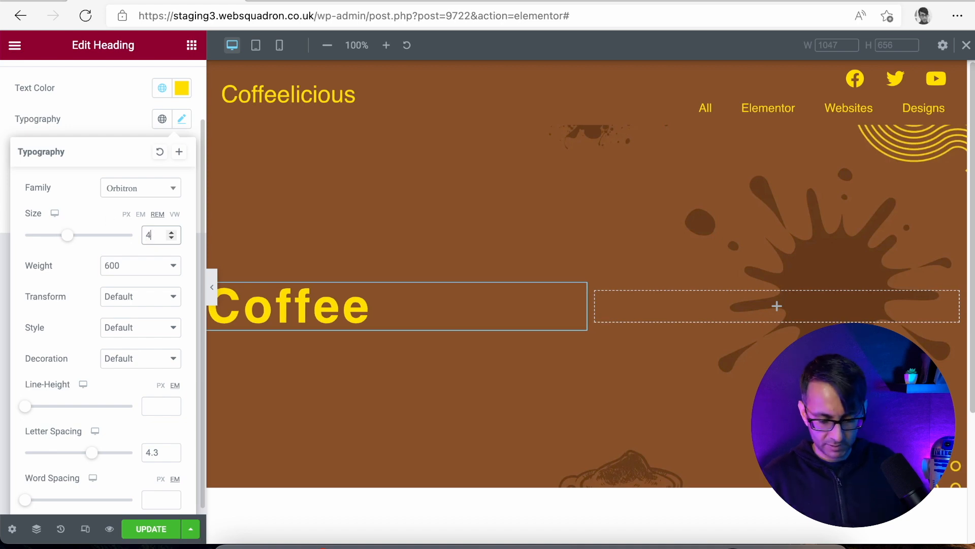
pyautogui.press('BackSpace')
pyautogui.write('5')
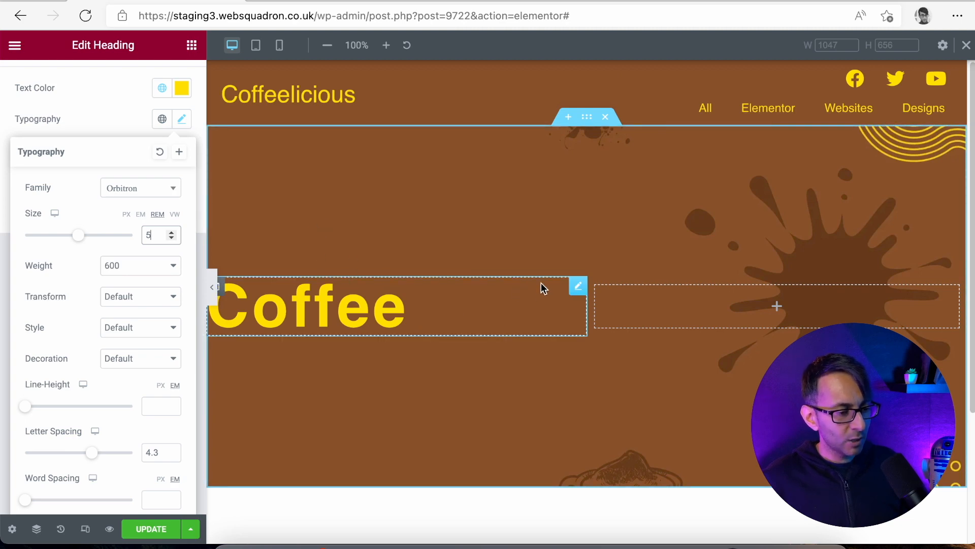
# Unlink the Coffee heading's margin and padding values and set its top and bottom padding to 40 px.
pyautogui.click(578, 286)
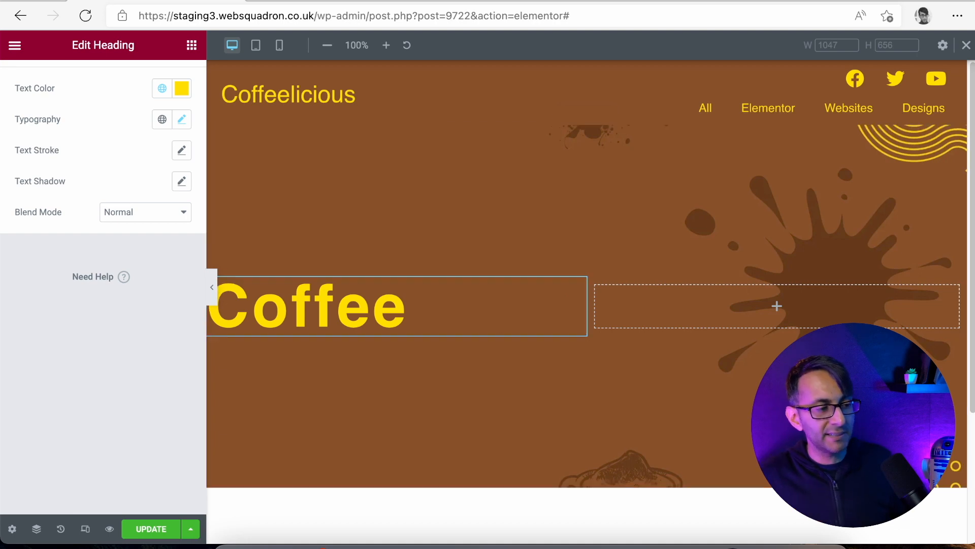
pyautogui.scroll(2, 155, 136)
pyautogui.click(183, 89)
pyautogui.click(173, 175)
pyautogui.click(174, 233)
pyautogui.doubleClick(25, 235)
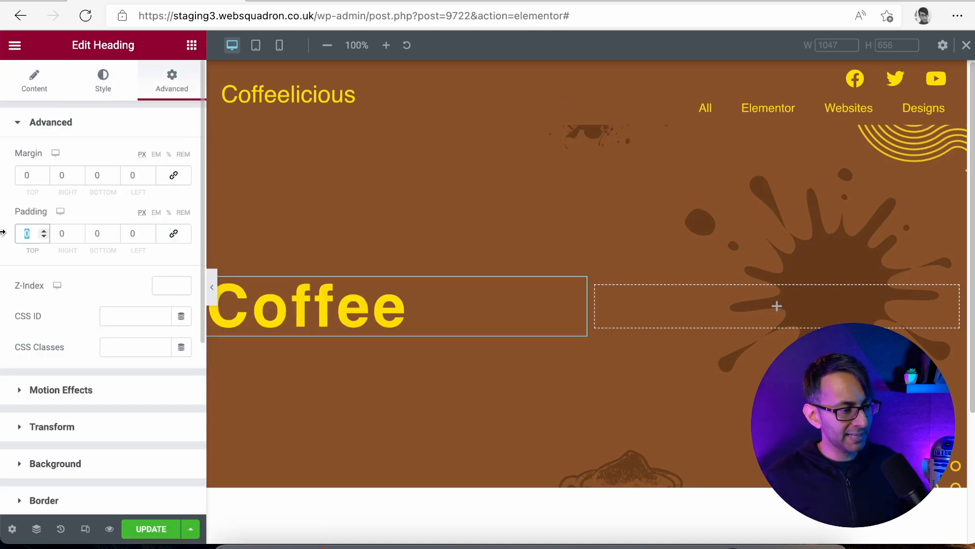
pyautogui.write('40')
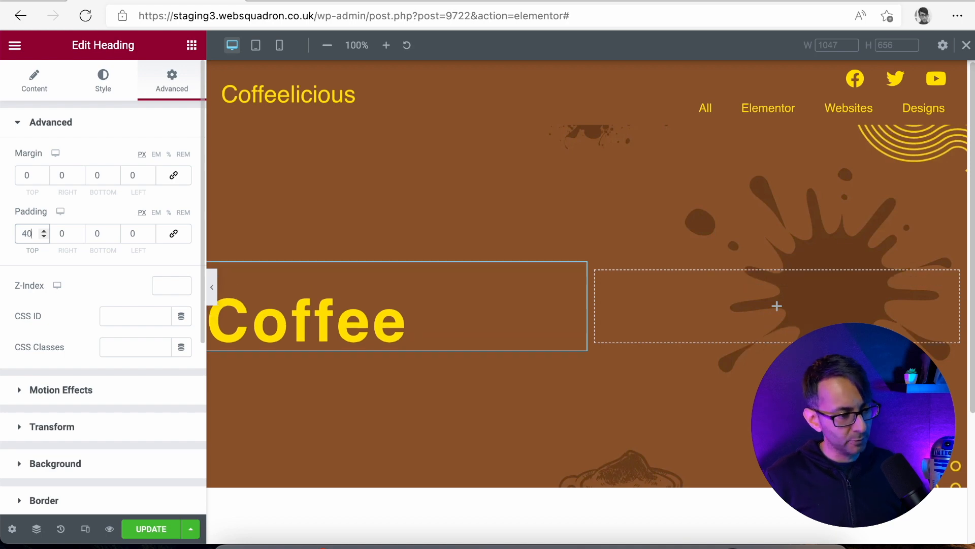
pyautogui.doubleClick(99, 233)
pyautogui.write('40')
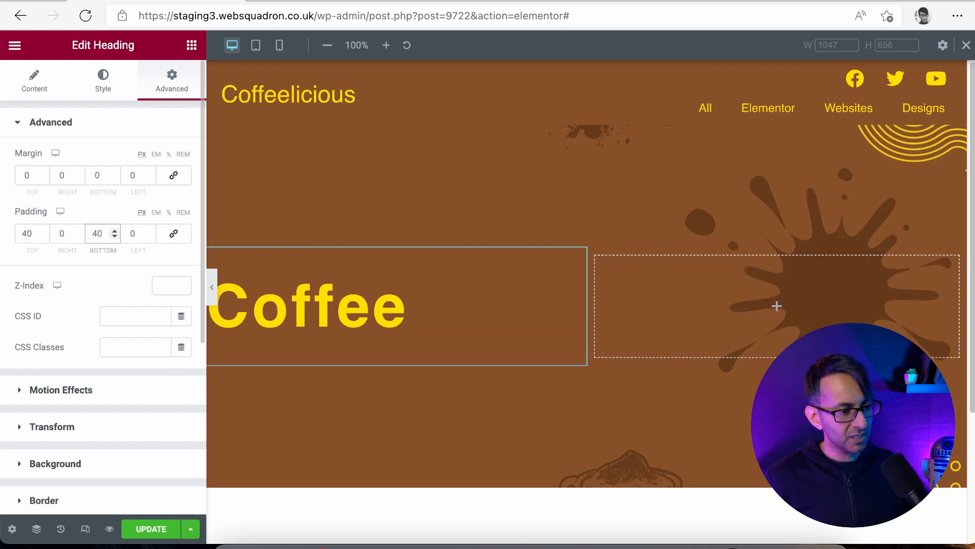
# Give the Coffee heading a solid border with unlinked widths of 3 at the top and bottom only.
pyautogui.scroll(-1, 91, 474)
pyautogui.click(86, 475)
pyautogui.click(135, 334)
pyautogui.click(121, 368)
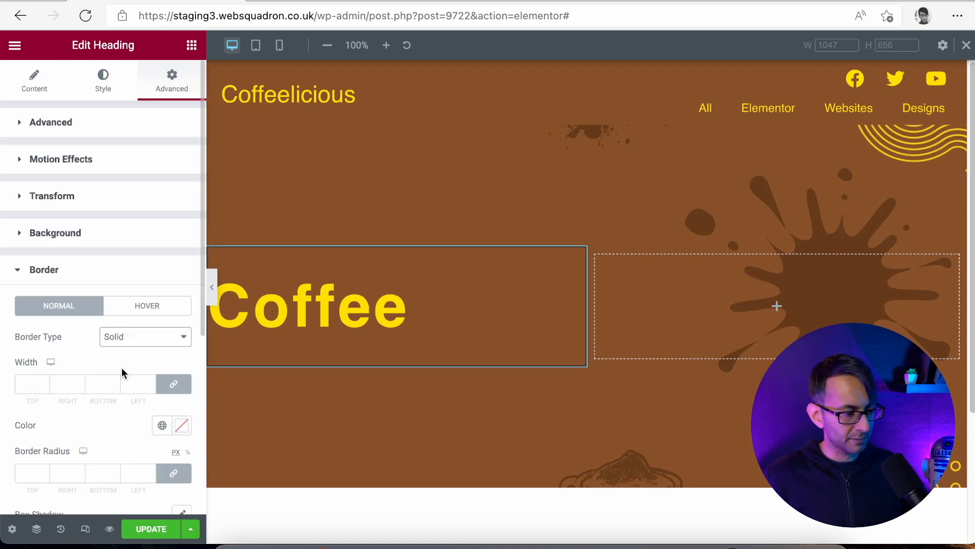
pyautogui.click(173, 389)
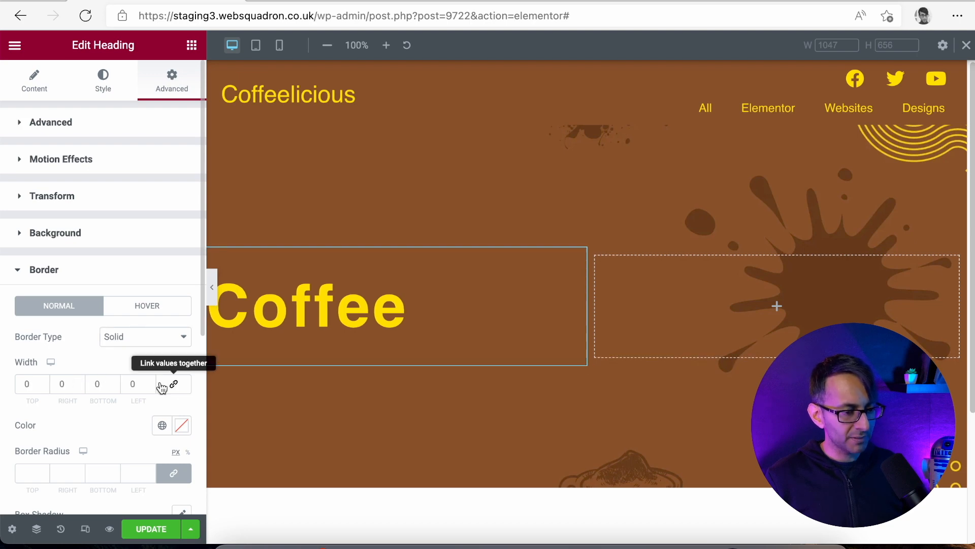
pyautogui.moveTo(30, 384); pyautogui.dragTo(1, 382)
pyautogui.write('3')
pyautogui.press('Tab')
pyautogui.press('Tab')
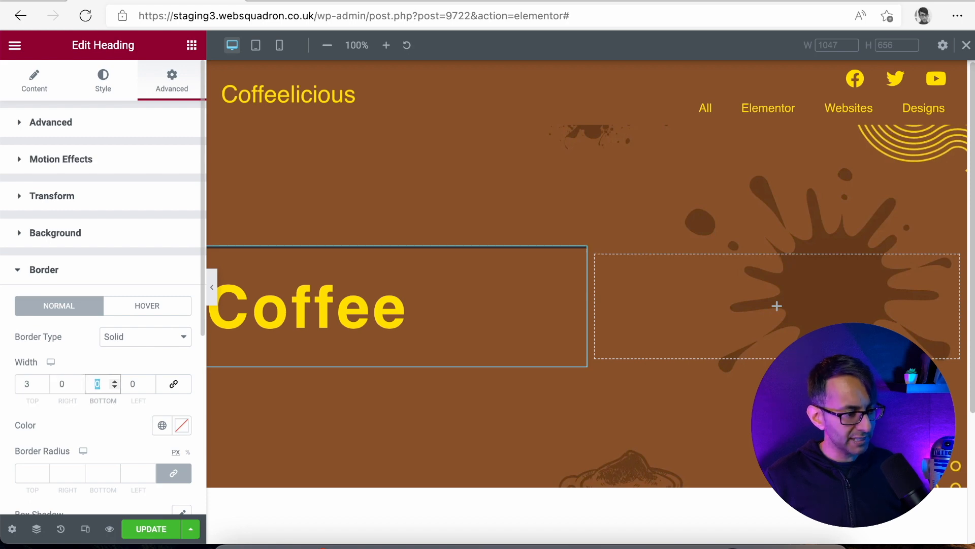
pyautogui.write('3')
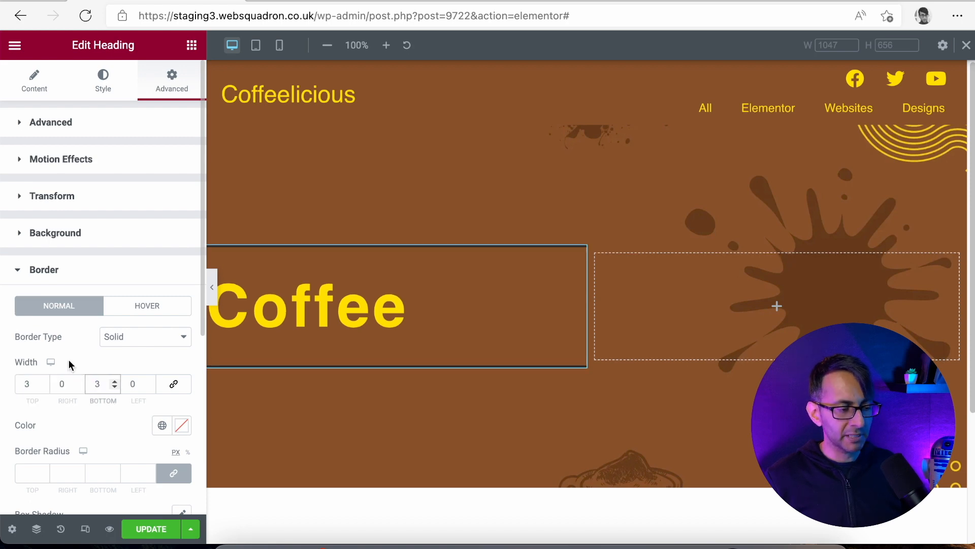
# Color the heading's border yellow, keep only a top width of 1, and reduce its top and bottom padding to 25 px.
pyautogui.click(162, 425)
pyautogui.click(108, 257)
pyautogui.scroll(-1, 488, 248)
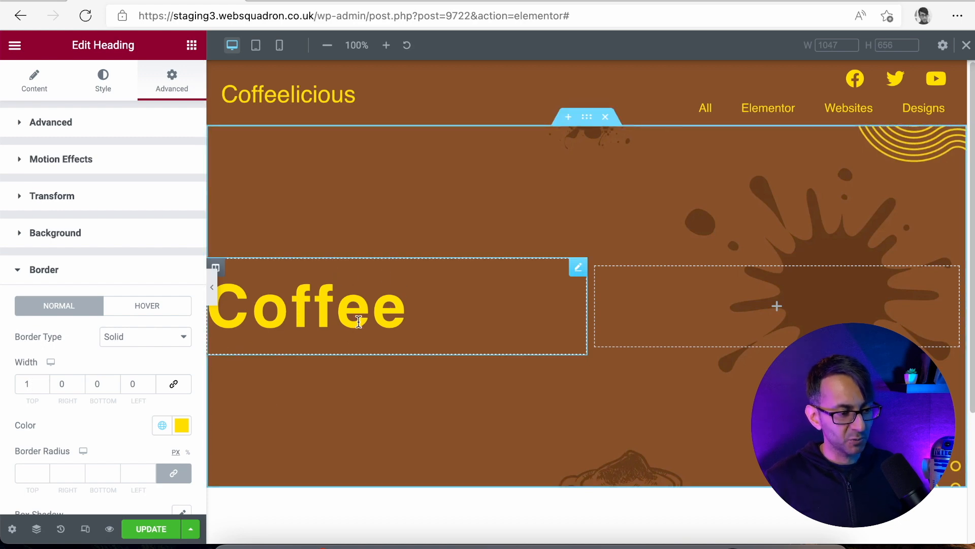
# Duplicate the Coffee heading directly below the original in the left column.
pyautogui.rightClick(303, 307)
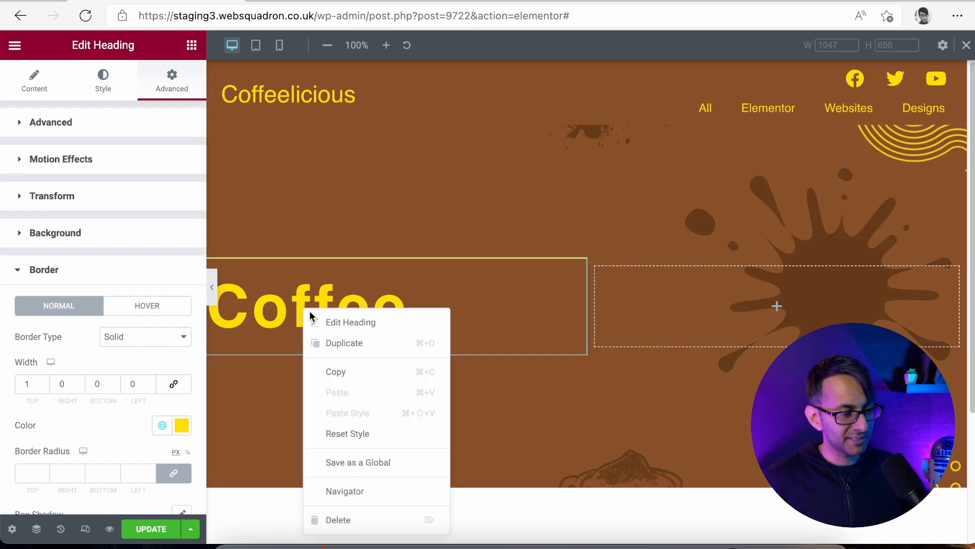
pyautogui.click(351, 345)
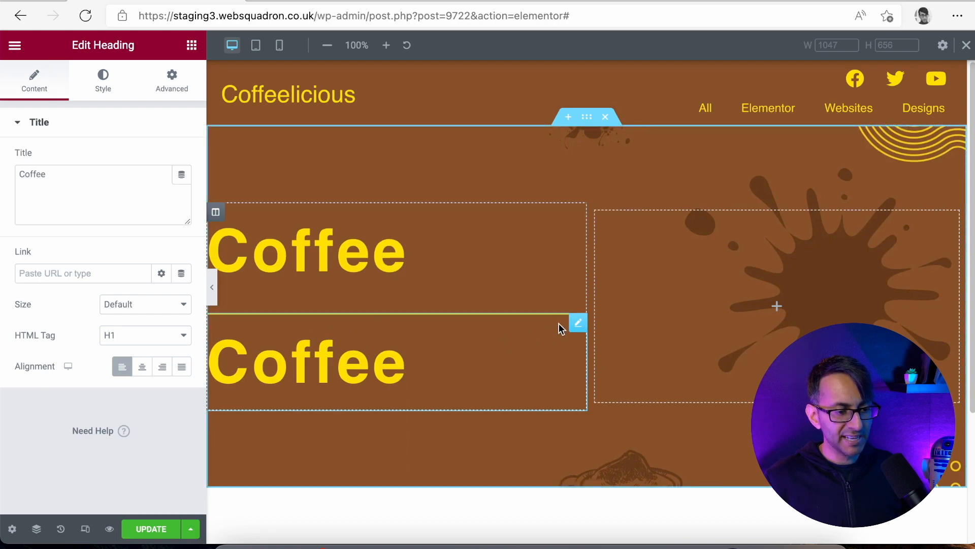
pyautogui.press('Delete')
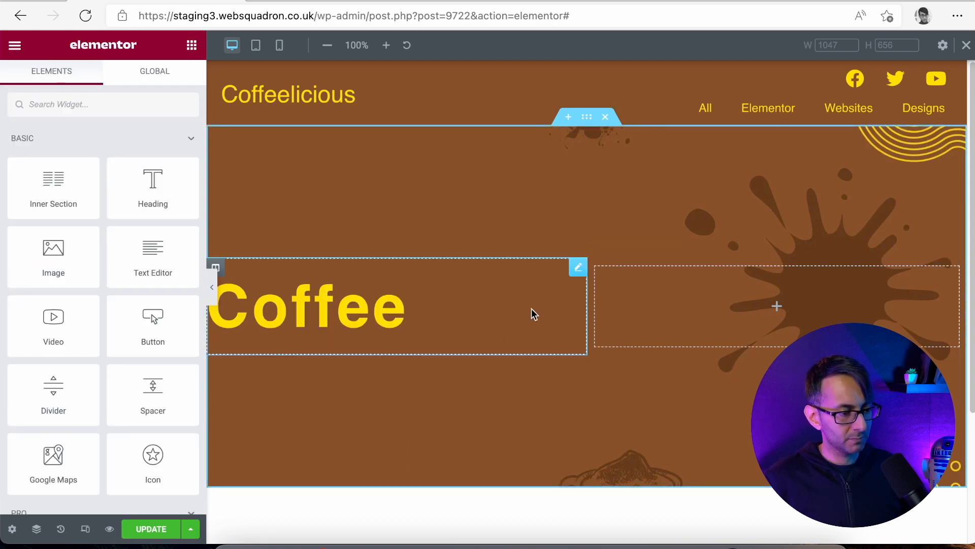
pyautogui.hotkey('ctrl', 'z')
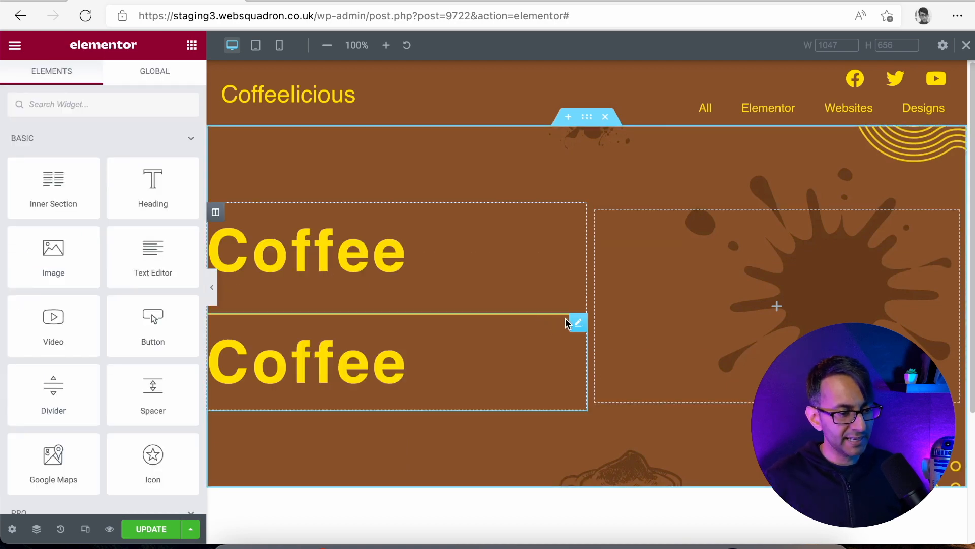
# Change the lower Coffee heading's border widths to 0 at the top and 1 at the bottom.
pyautogui.click(580, 323)
pyautogui.click(112, 80)
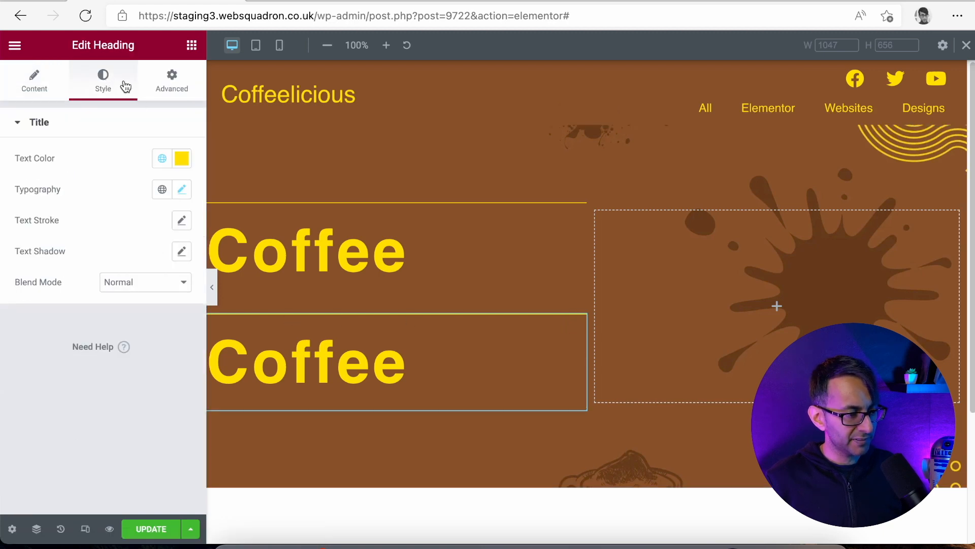
pyautogui.click(169, 95)
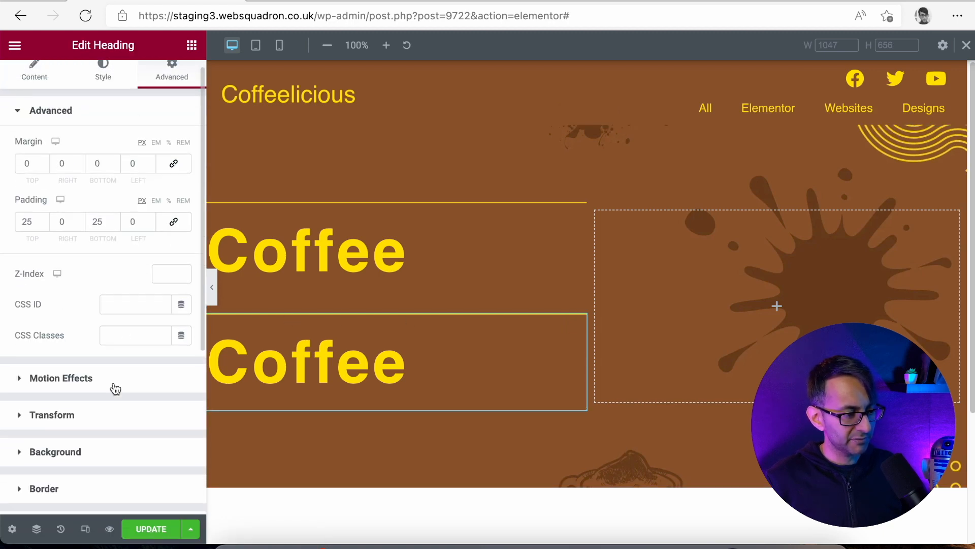
pyautogui.scroll(-5, 91, 443)
pyautogui.click(81, 236)
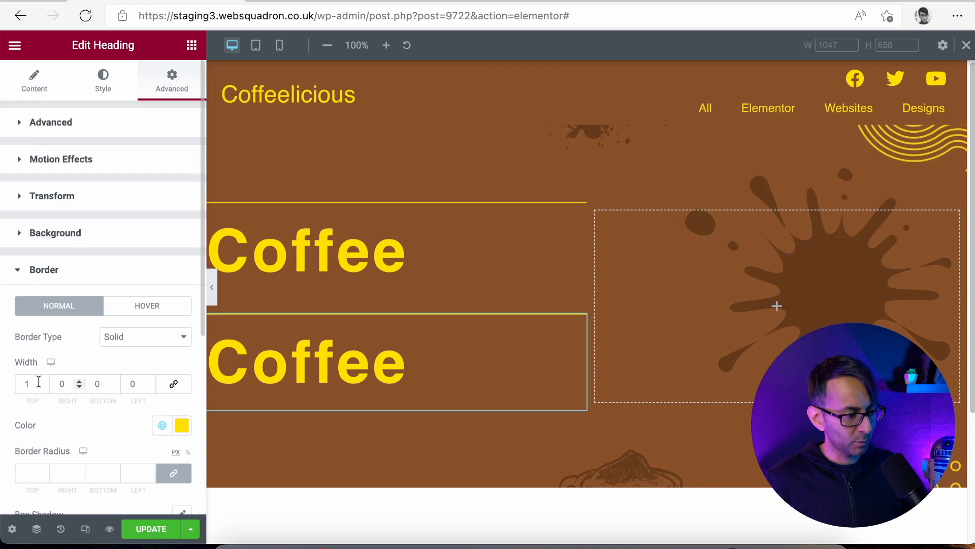
pyautogui.moveTo(36, 384); pyautogui.dragTo(6, 376)
pyautogui.write('0')
pyautogui.press('Tab')
pyautogui.press('Tab')
pyautogui.write('1')
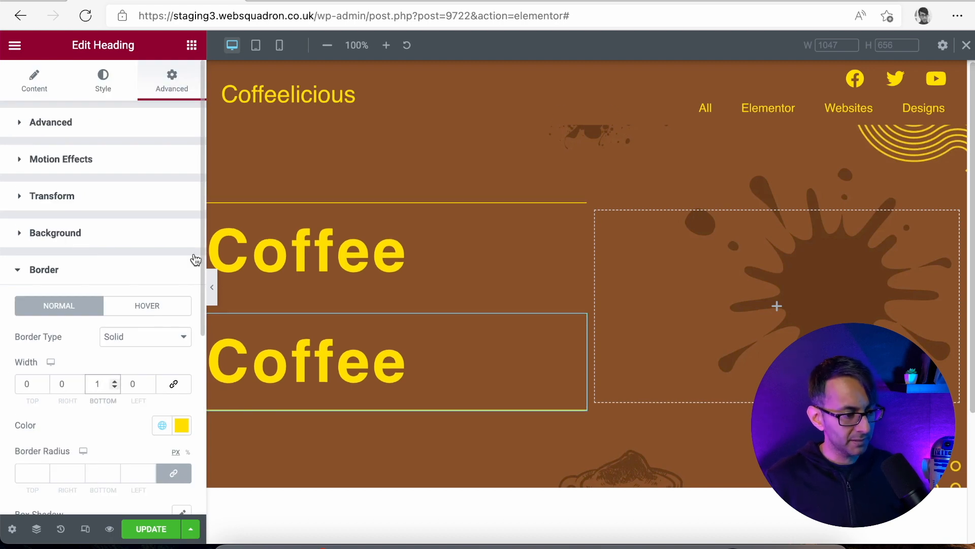
pyautogui.scroll(-4, 141, 179)
pyautogui.scroll(3, 121, 186)
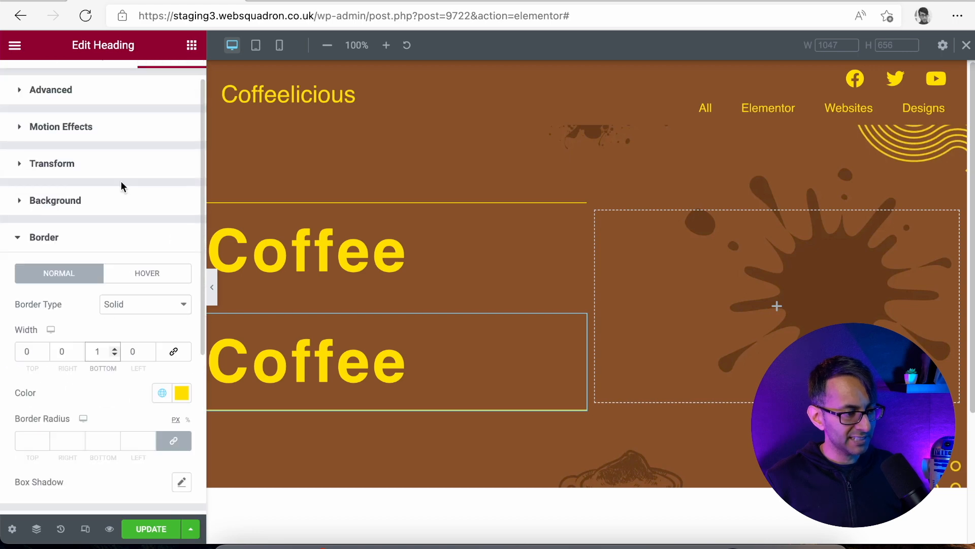
pyautogui.scroll(2, 112, 144)
# Change the lower Coffee heading's text color to the global white.
pyautogui.click(104, 82)
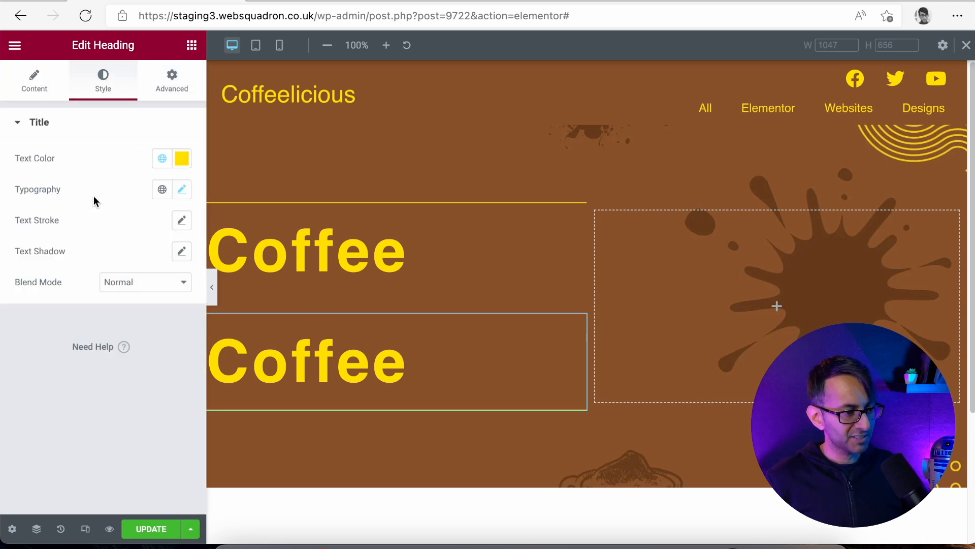
pyautogui.click(162, 158)
pyautogui.click(81, 328)
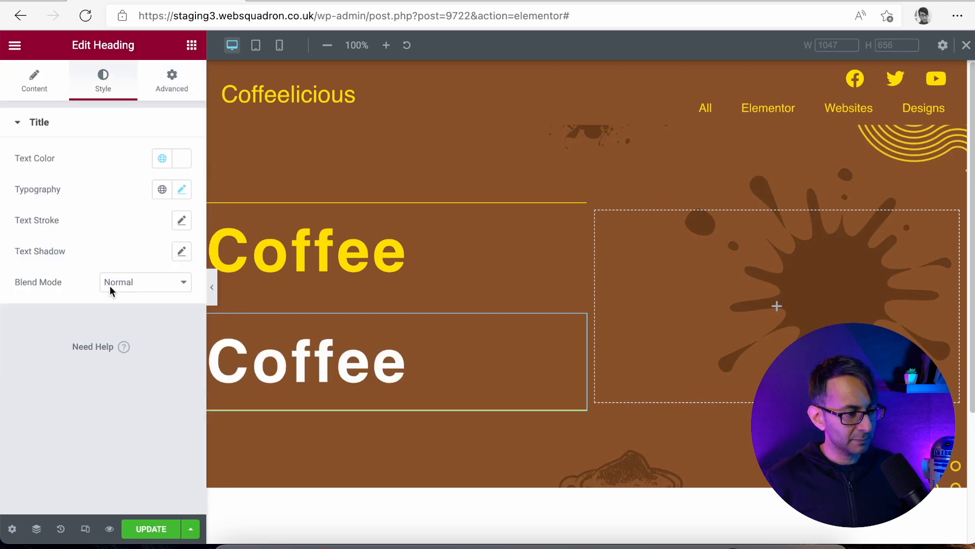
# Set the lower Coffee heading's font size to 2 REM and its weight to 500.
pyautogui.click(182, 190)
pyautogui.moveTo(148, 313); pyautogui.dragTo(128, 304)
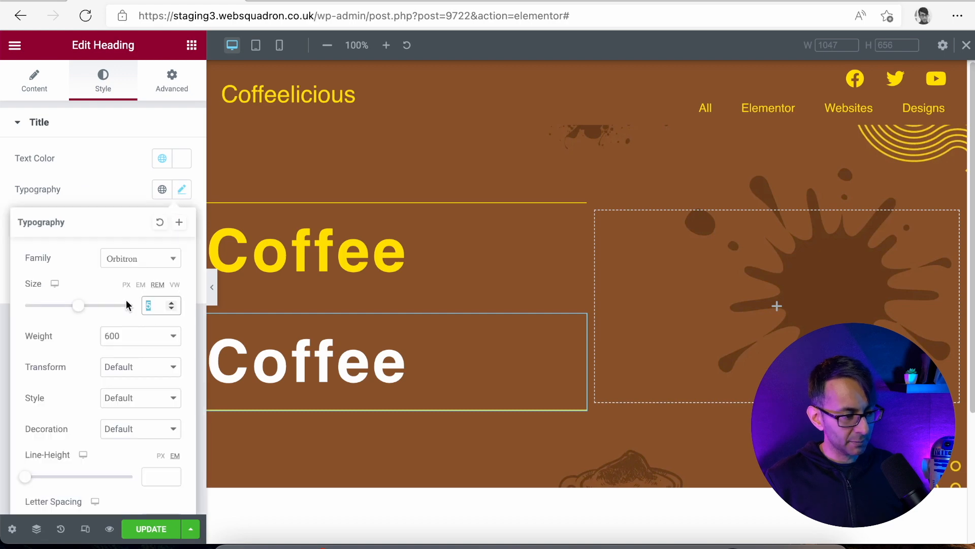
pyautogui.write('2')
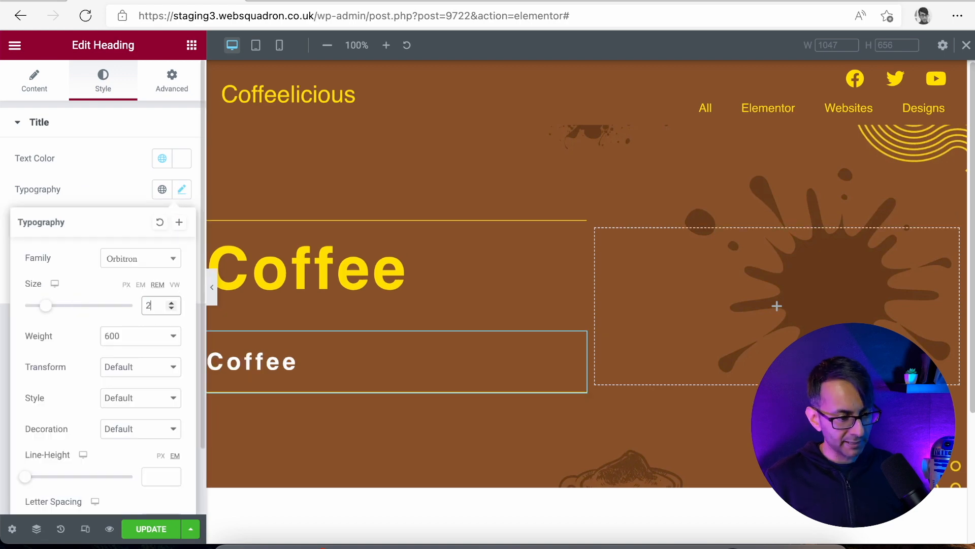
pyautogui.click(169, 337)
pyautogui.click(128, 392)
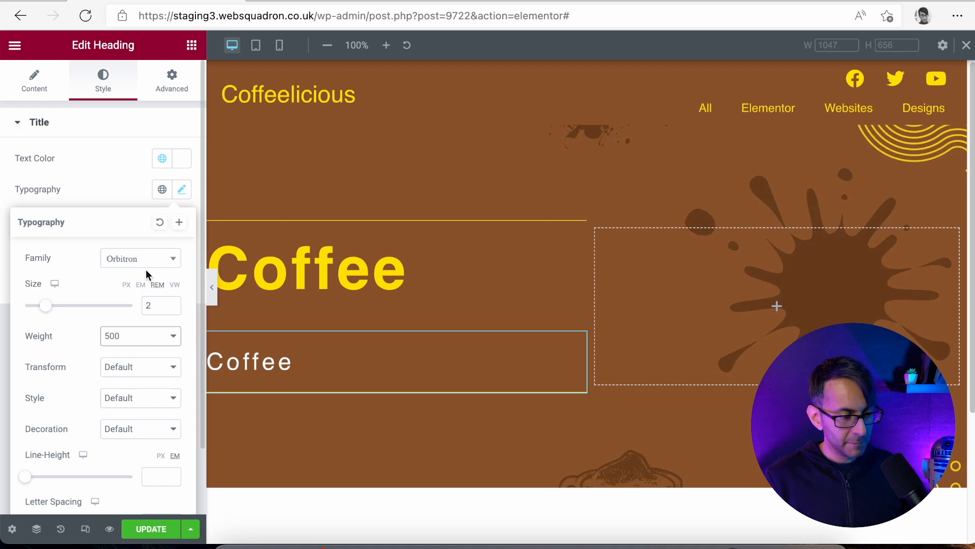
# Set the lower Coffee heading's top padding to 0 px and preview the hero section at full width.
pyautogui.click(169, 80)
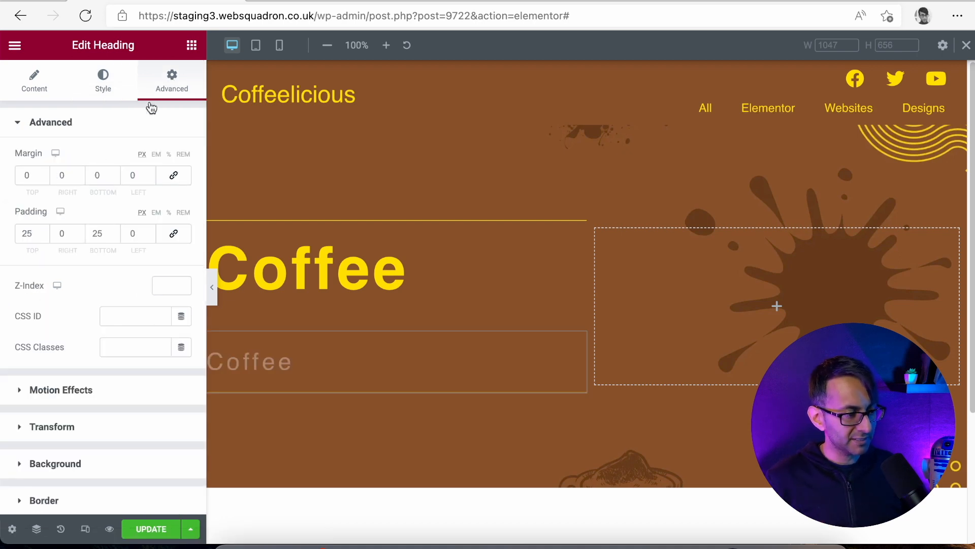
pyautogui.moveTo(29, 235); pyautogui.dragTo(2, 226)
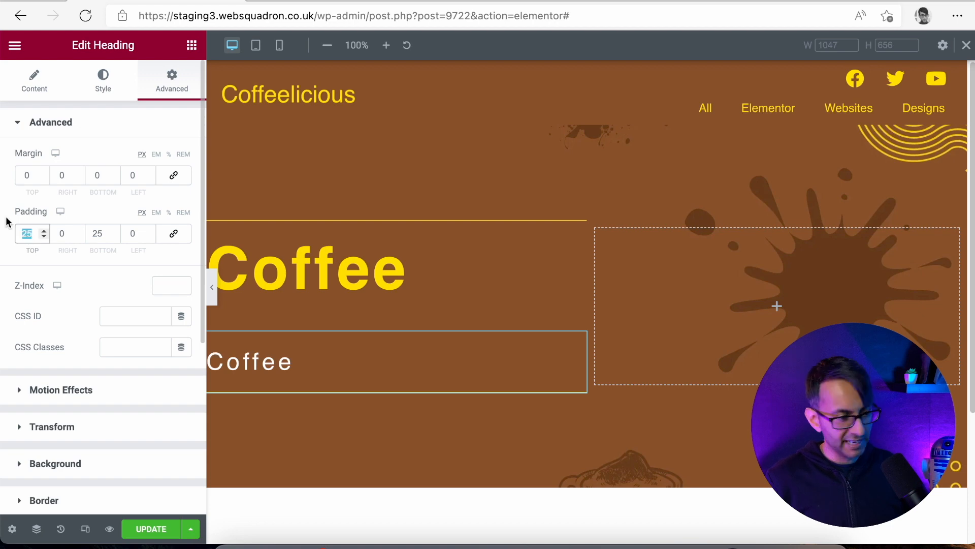
pyautogui.write('0')
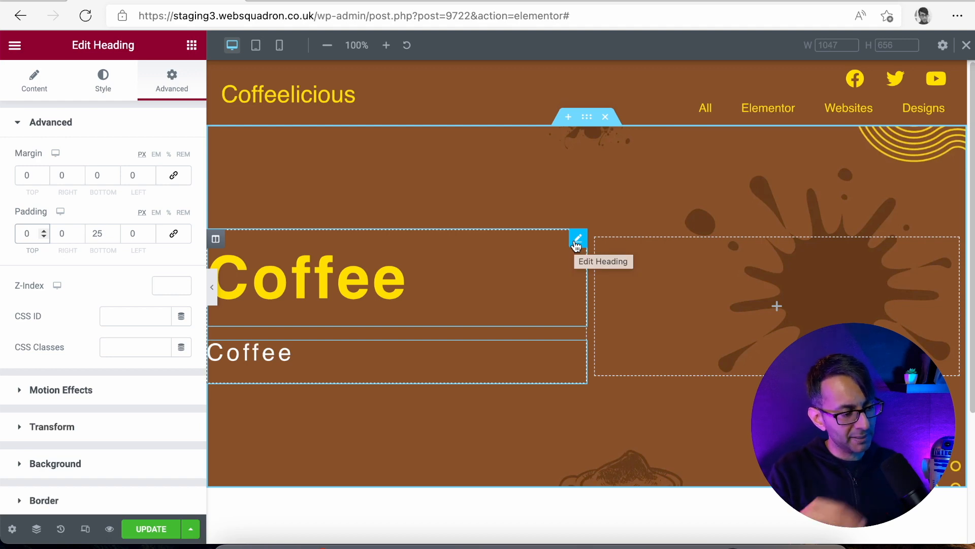
pyautogui.doubleClick(211, 287)
pyautogui.click(124, 408)
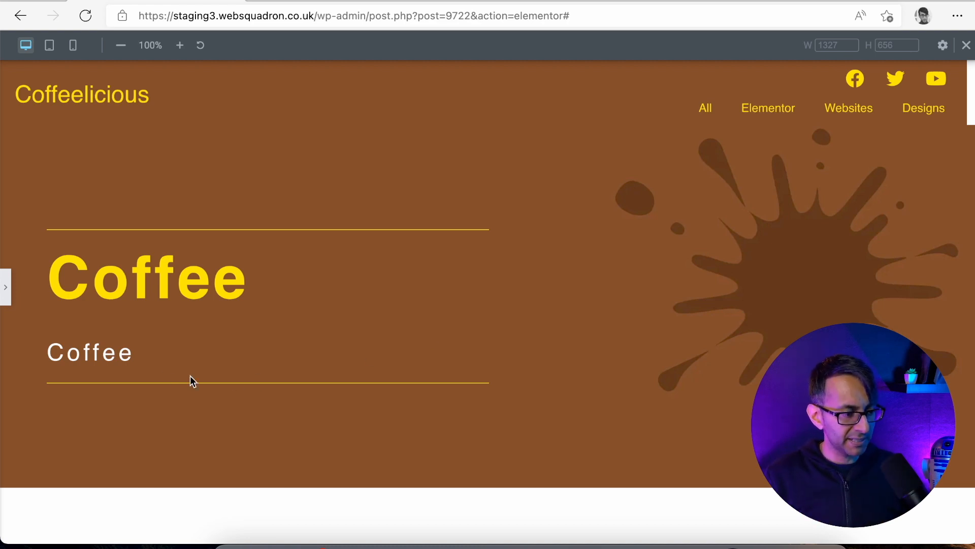
pyautogui.click(4, 287)
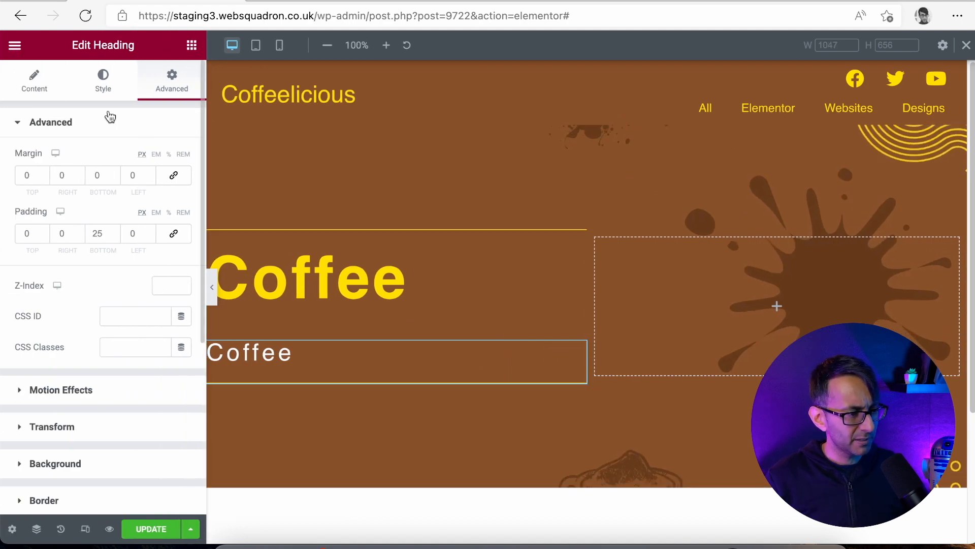
# Increase the lower Coffee heading's bottom padding to 30 px.
pyautogui.scroll(-3, 122, 395)
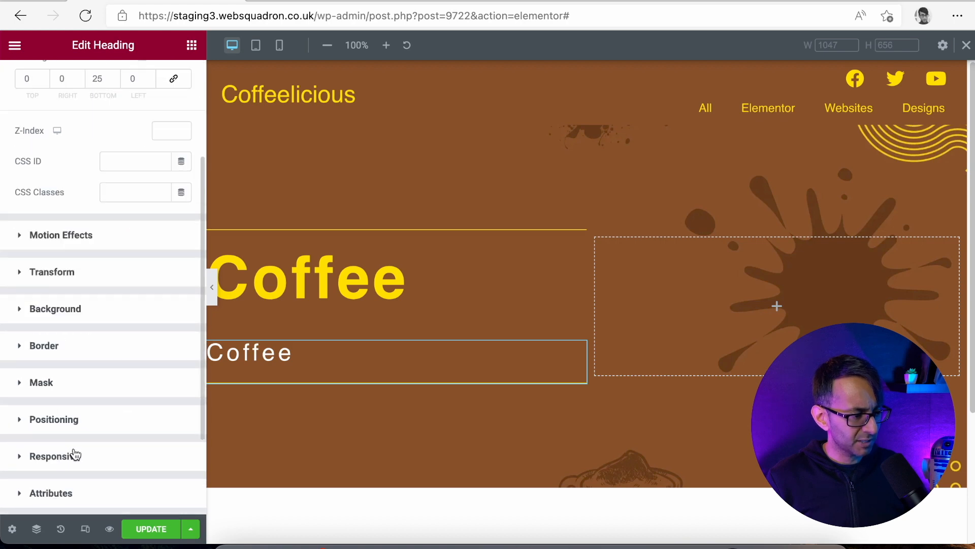
pyautogui.click(79, 352)
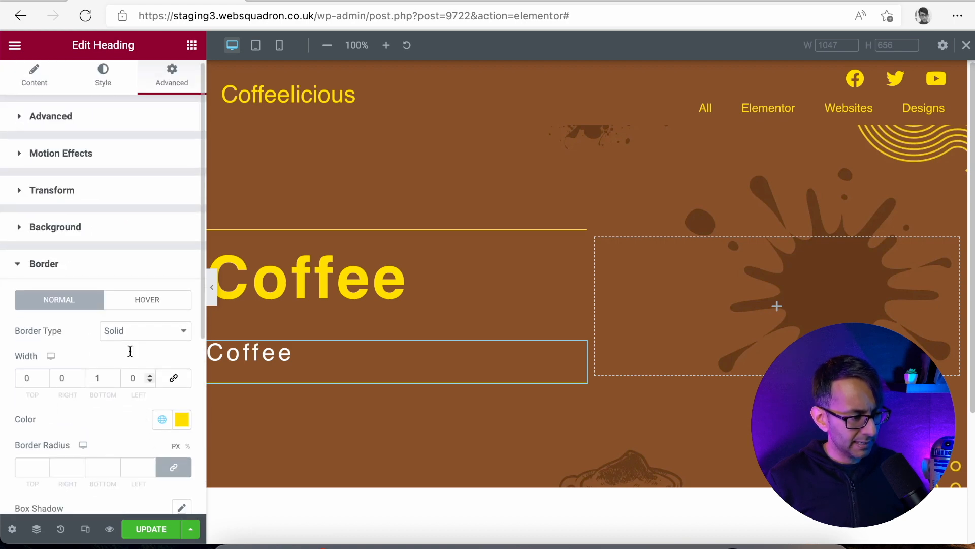
pyautogui.click(99, 124)
pyautogui.click(114, 231)
pyautogui.click(113, 232)
pyautogui.click(114, 232)
pyautogui.click(114, 231)
pyautogui.click(113, 231)
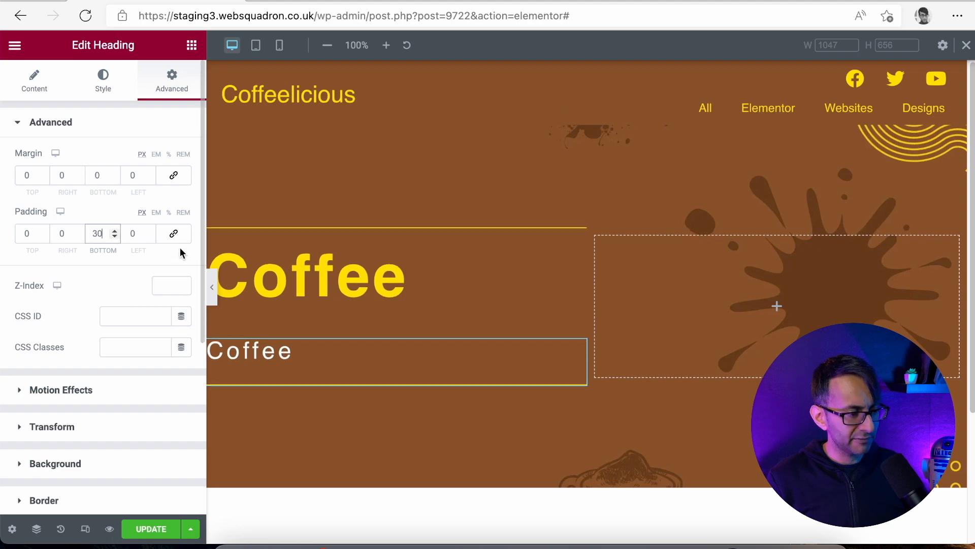
# Try a small left margin on the lower Coffee heading and return it to 0.
pyautogui.click(151, 173)
pyautogui.click(150, 173)
pyautogui.click(151, 173)
pyautogui.click(150, 173)
pyautogui.click(150, 174)
pyautogui.click(150, 180)
pyautogui.click(150, 180)
pyautogui.click(150, 179)
pyautogui.click(150, 179)
pyautogui.click(150, 180)
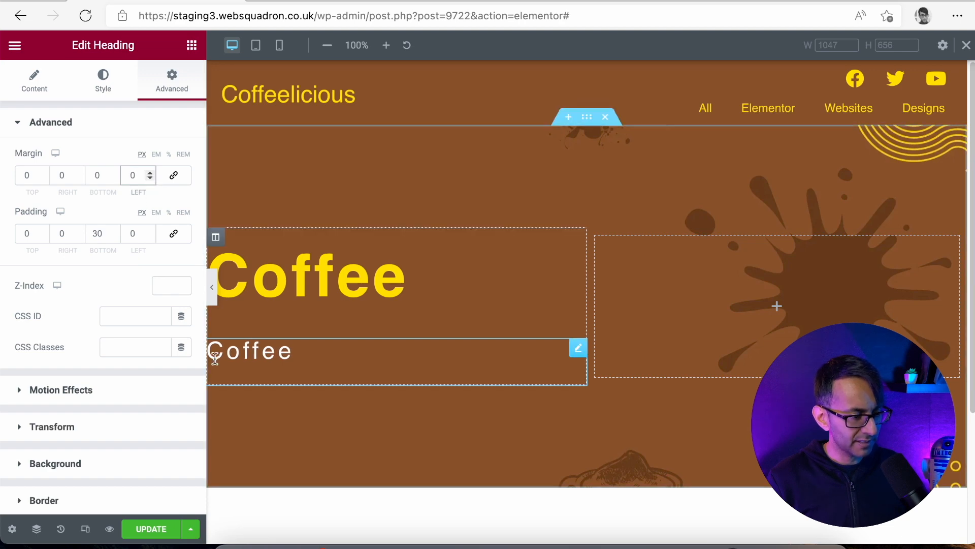
# Set the lower Coffee heading's left padding to 6 px to indent its text slightly.
pyautogui.click(150, 231)
pyautogui.click(151, 231)
pyautogui.click(151, 231)
pyautogui.click(150, 231)
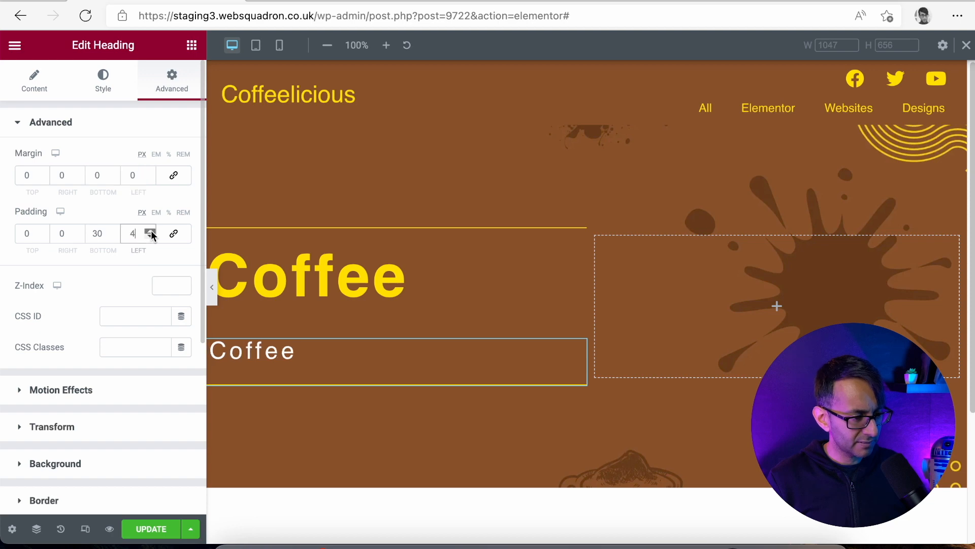
pyautogui.click(151, 232)
pyautogui.click(150, 232)
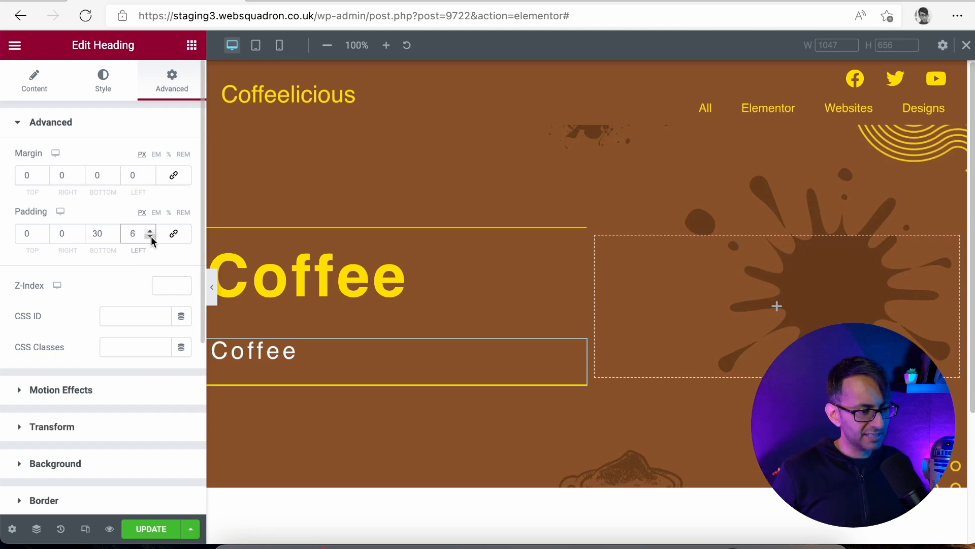
# Change the lower heading's title to "Melt your mouth" and its HTML tag to H2.
pyautogui.click(212, 287)
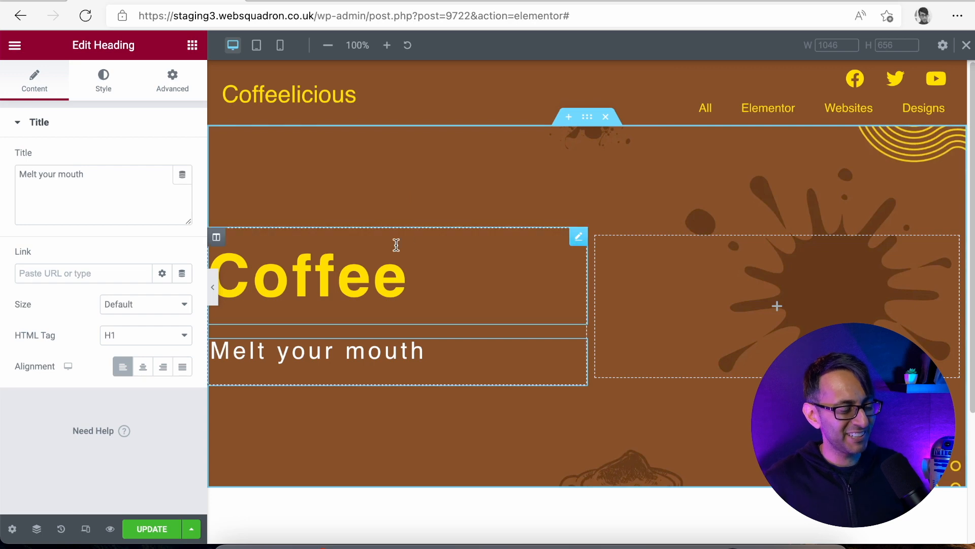
pyautogui.click(212, 288)
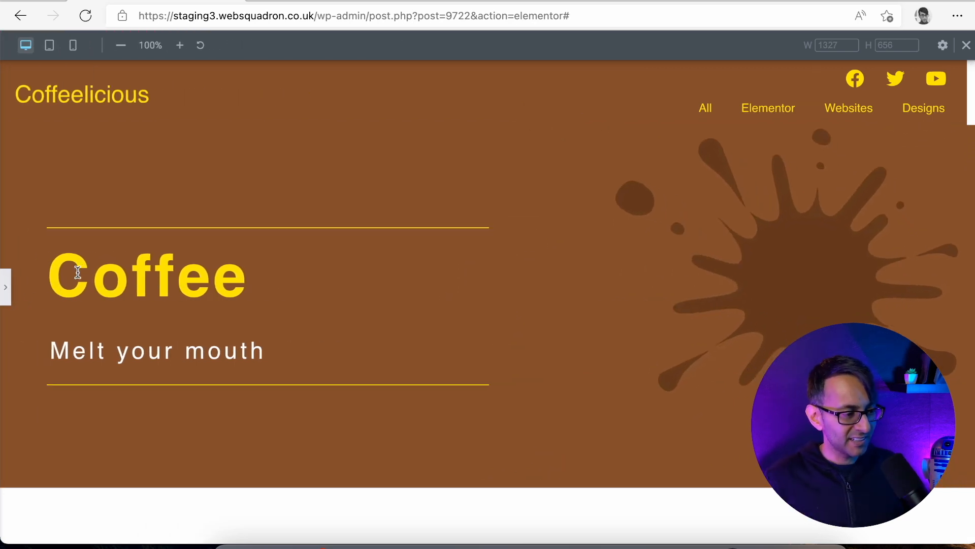
pyautogui.click(5, 294)
pyautogui.click(133, 335)
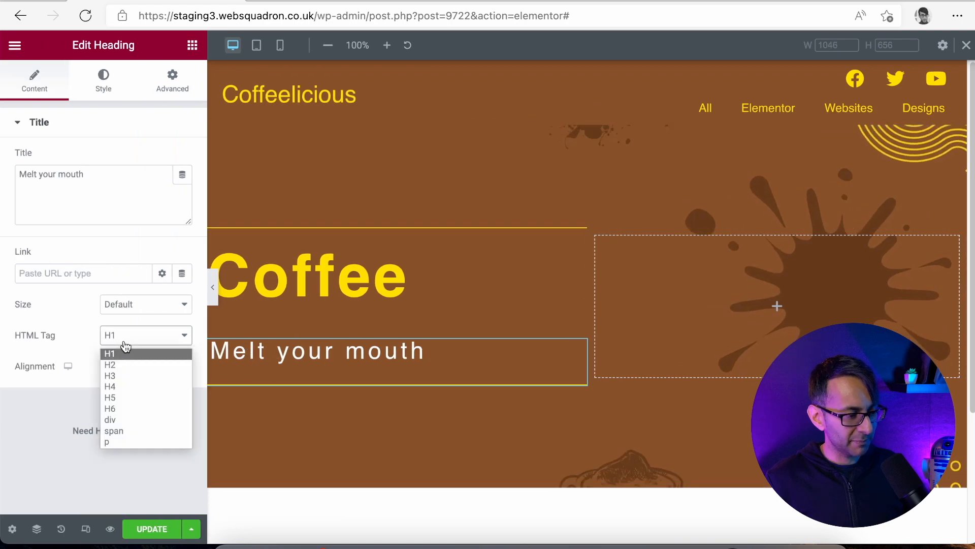
pyautogui.click(128, 364)
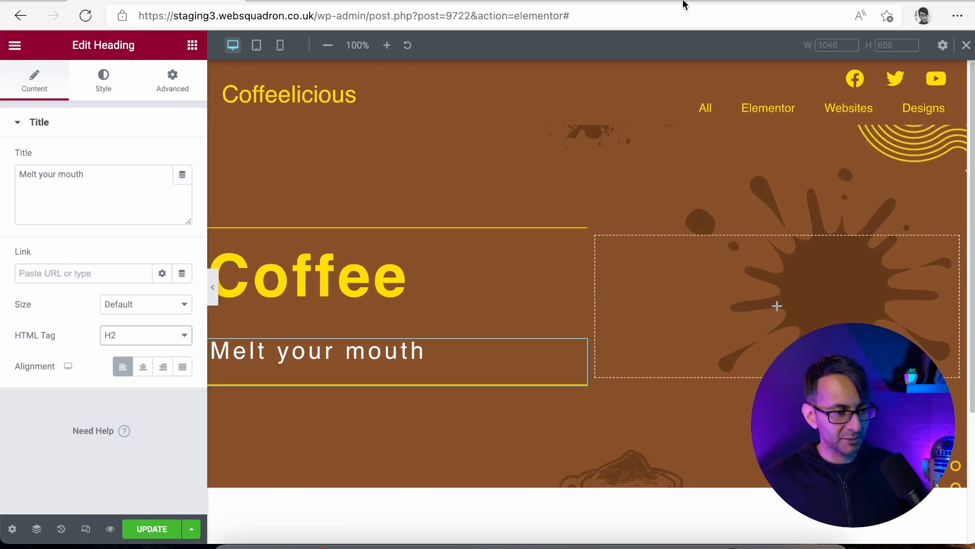
# Find the Button widget and add it below the "Melt your mouth" heading in the left column.
pyautogui.click(181, 87)
pyautogui.click(192, 46)
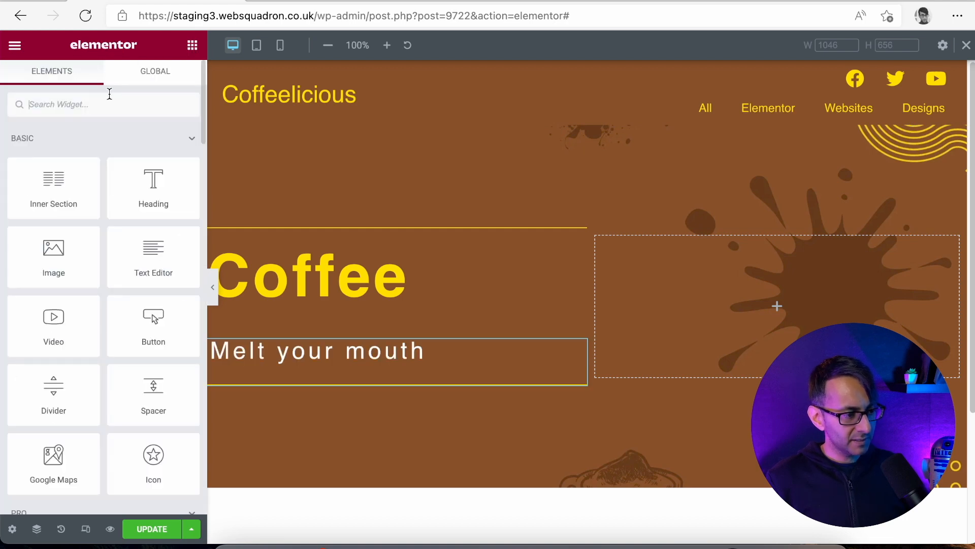
pyautogui.write('button')
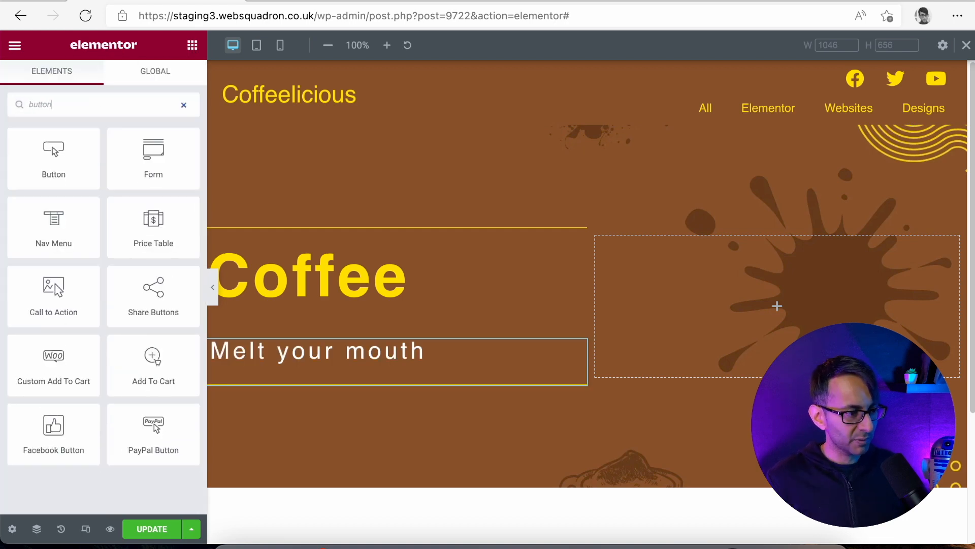
pyautogui.moveTo(87, 179); pyautogui.dragTo(414, 375)
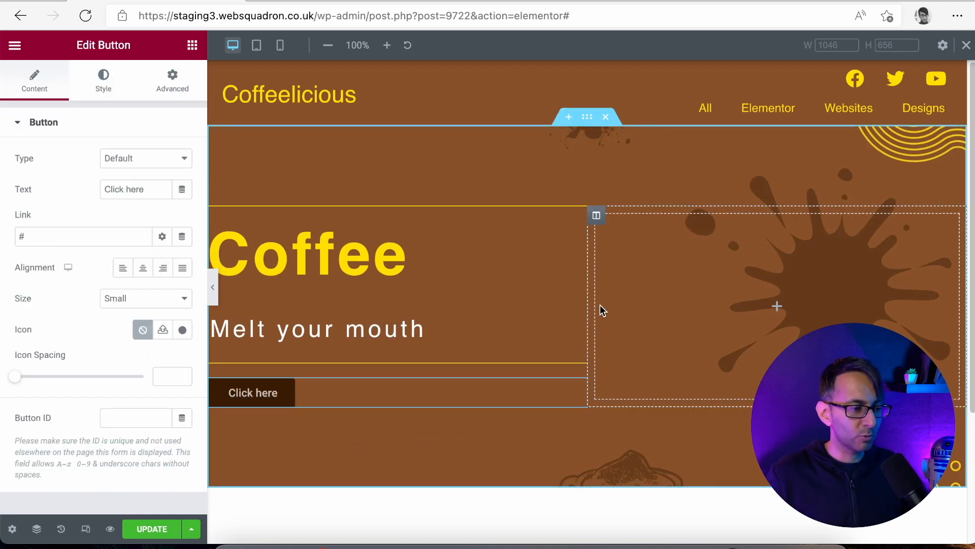
# Replace the new button's text with "Touch the beans".
pyautogui.tripleClick(135, 189)
pyautogui.write('touch the beans')
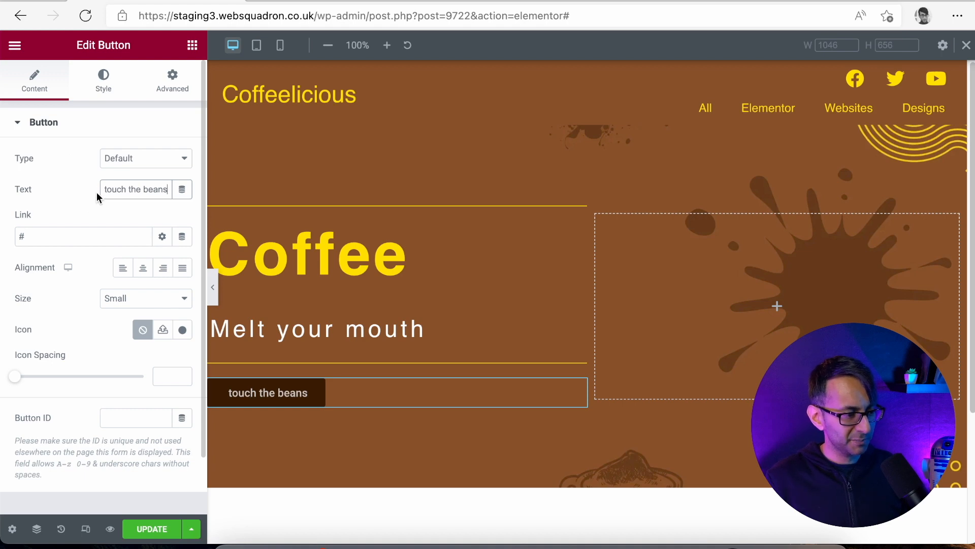
pyautogui.press('BackSpace')
pyautogui.write('T')
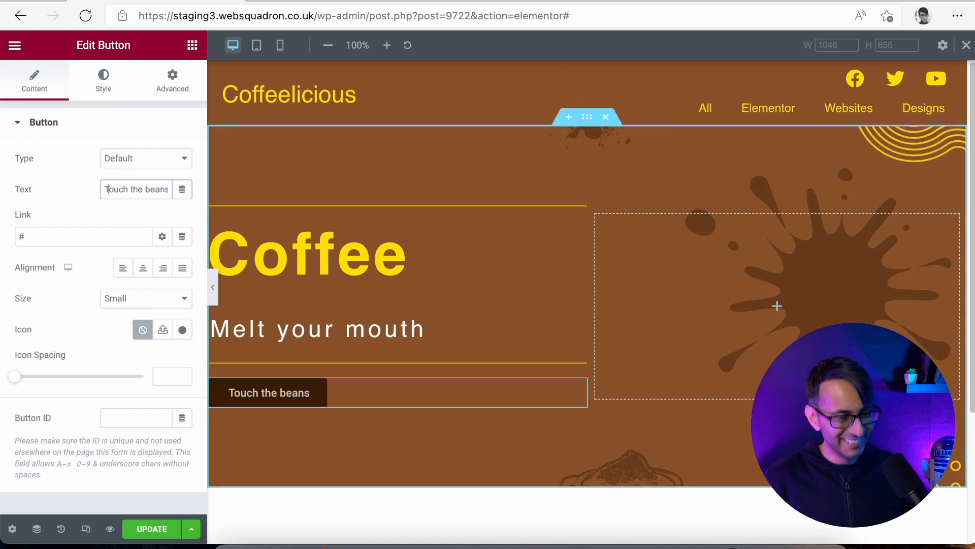
# Open the "Touch the beans" button's typography settings with the font family choices showing.
pyautogui.click(103, 84)
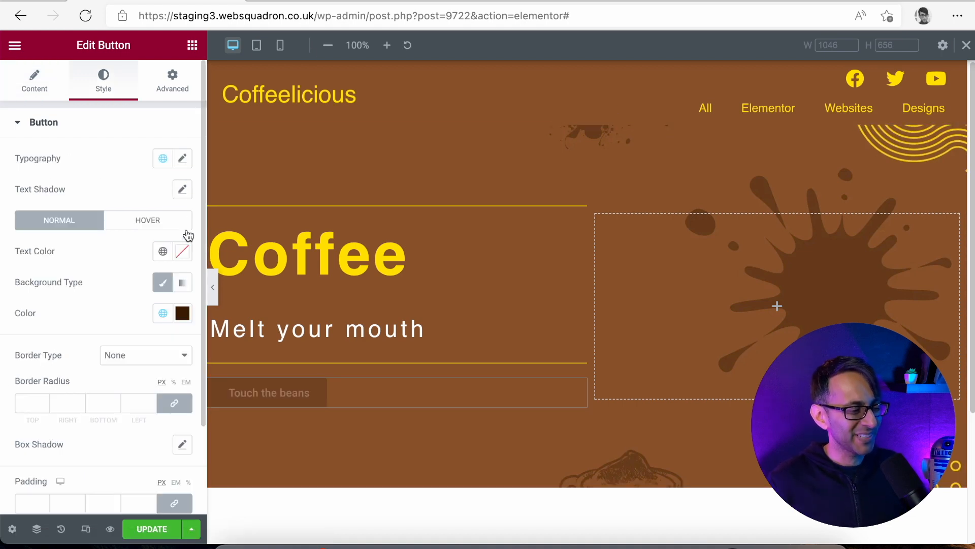
pyautogui.click(183, 160)
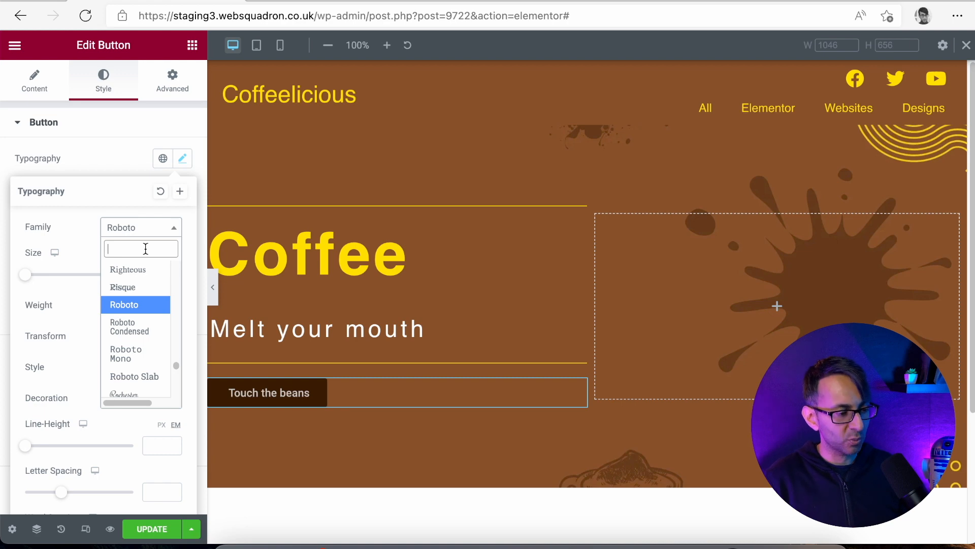
# Set the font family of the "Touch the beans" button text to Raleway.
pyautogui.write('lato')
pyautogui.press('BackSpace')
pyautogui.press('BackSpace')
pyautogui.press('BackSpace')
pyautogui.press('BackSpace')
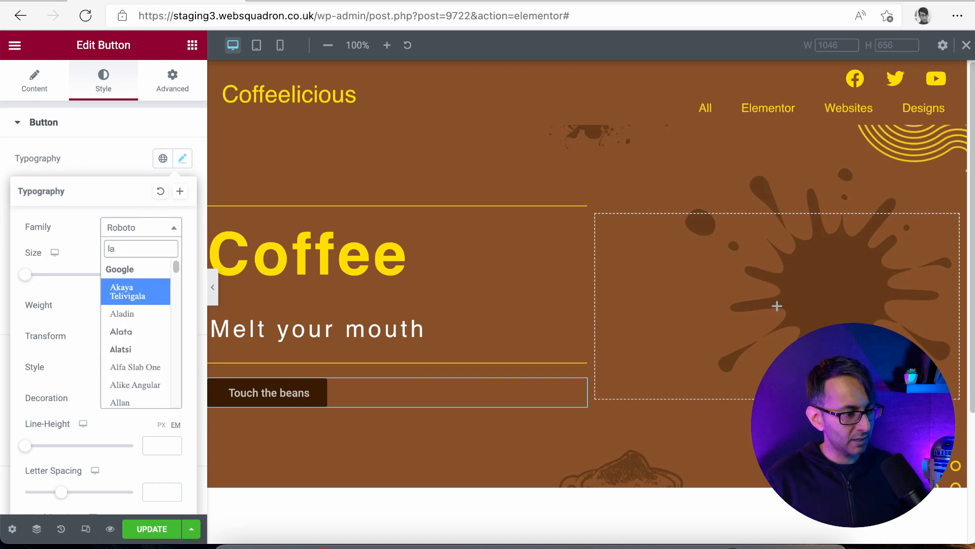
pyautogui.write('ralw')
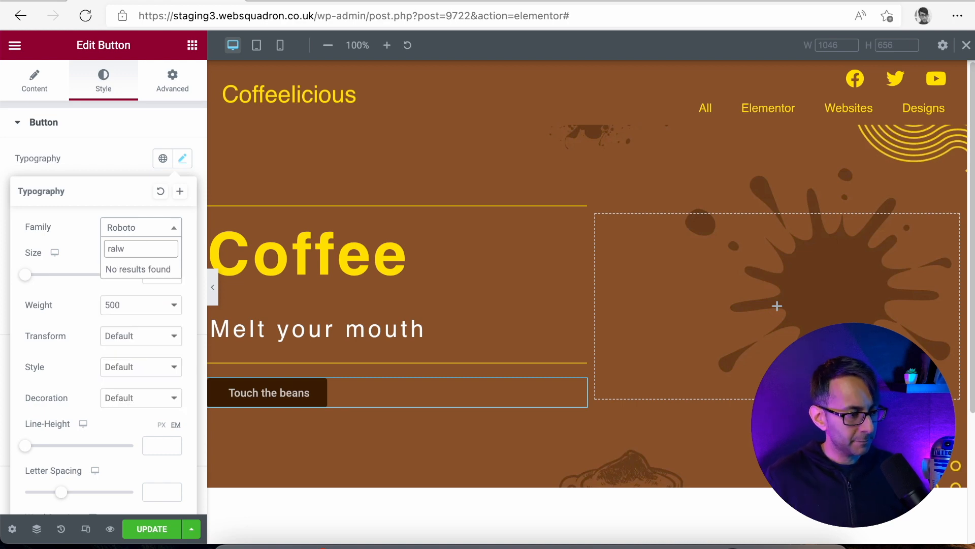
pyautogui.press('BackSpace')
pyautogui.write('eway')
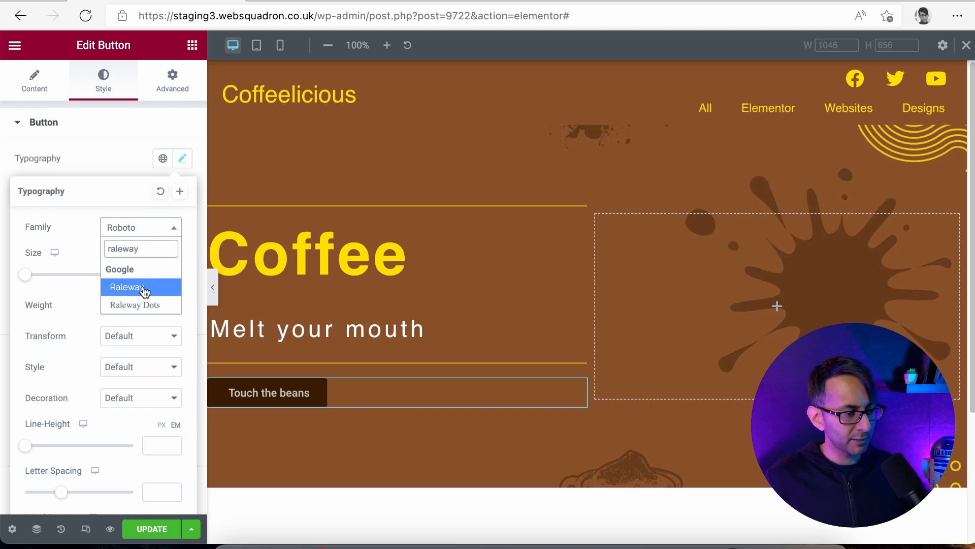
pyautogui.click(146, 289)
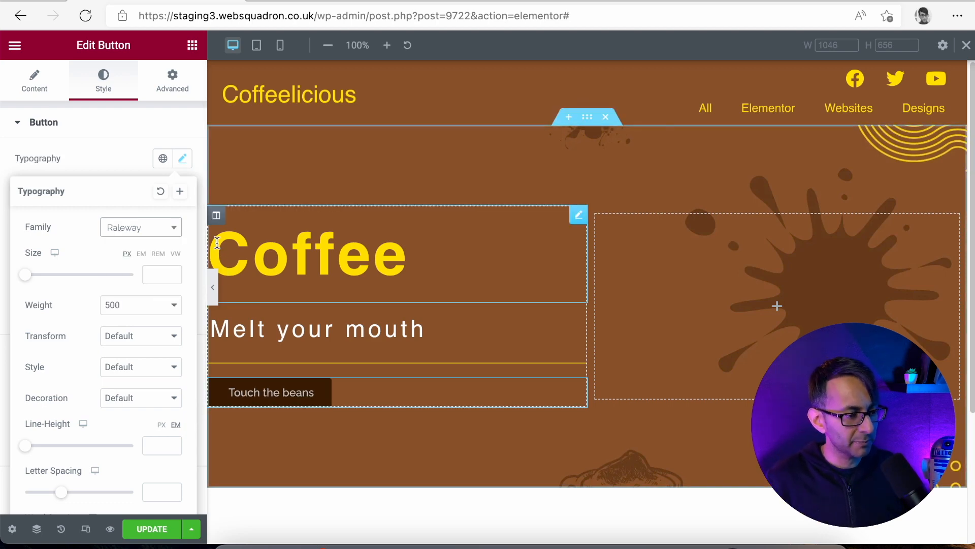
# Set the button text size to 1.2 rem.
pyautogui.click(157, 254)
pyautogui.click(158, 274)
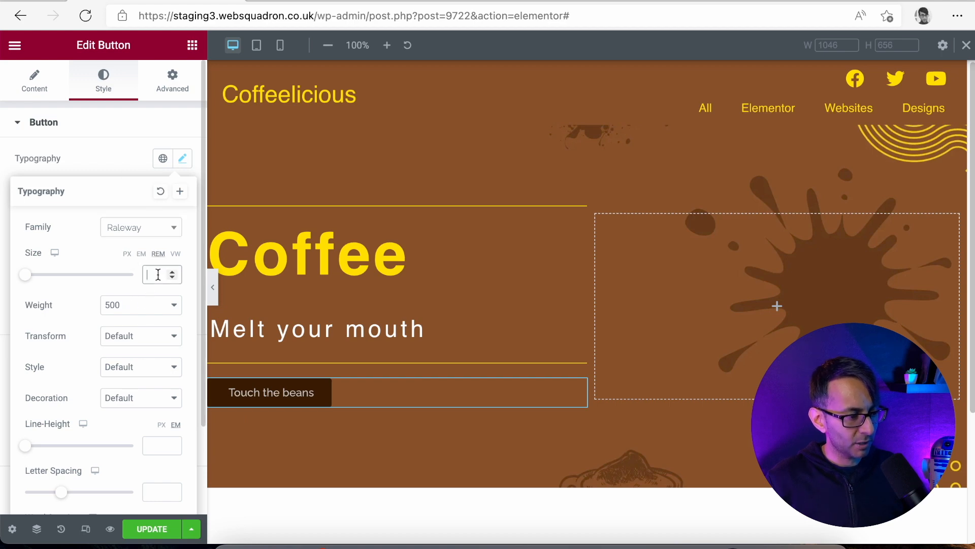
pyautogui.write('2')
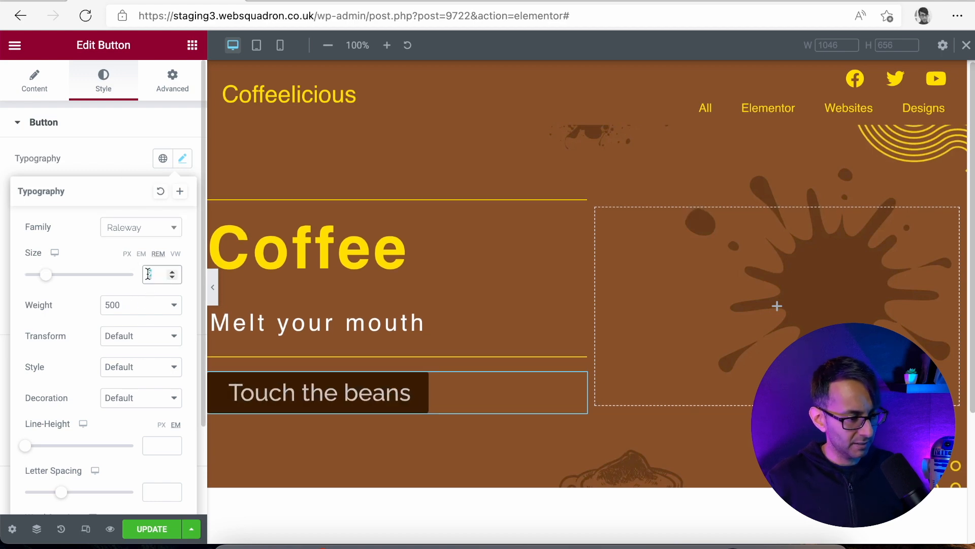
pyautogui.write('1.5')
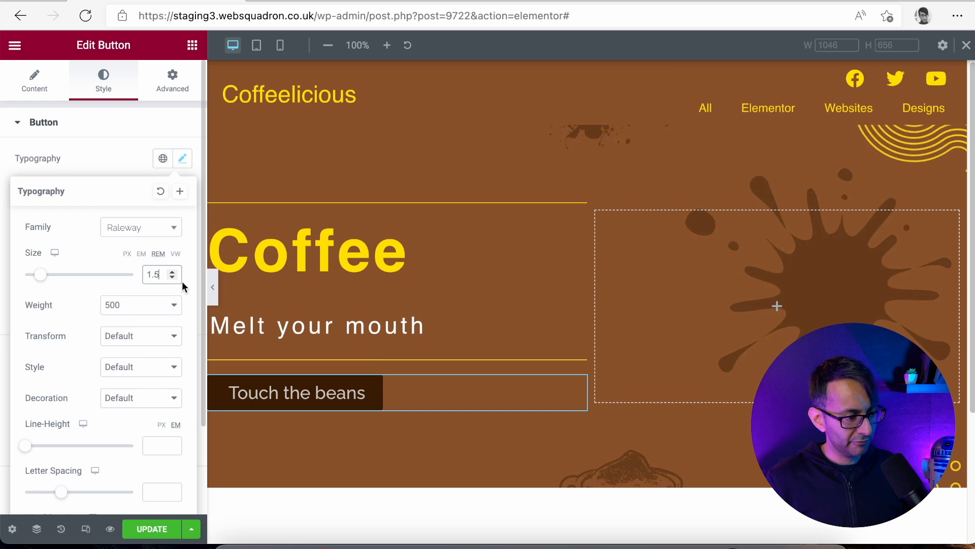
pyautogui.click(174, 277)
pyautogui.click(174, 277)
pyautogui.click(173, 278)
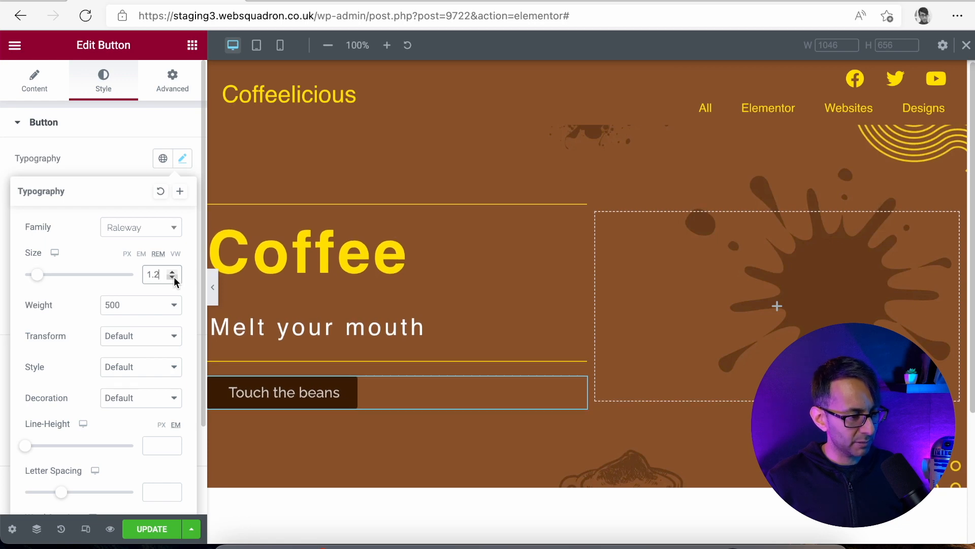
# Set the button text weight to 600 and close the typography settings.
pyautogui.click(124, 315)
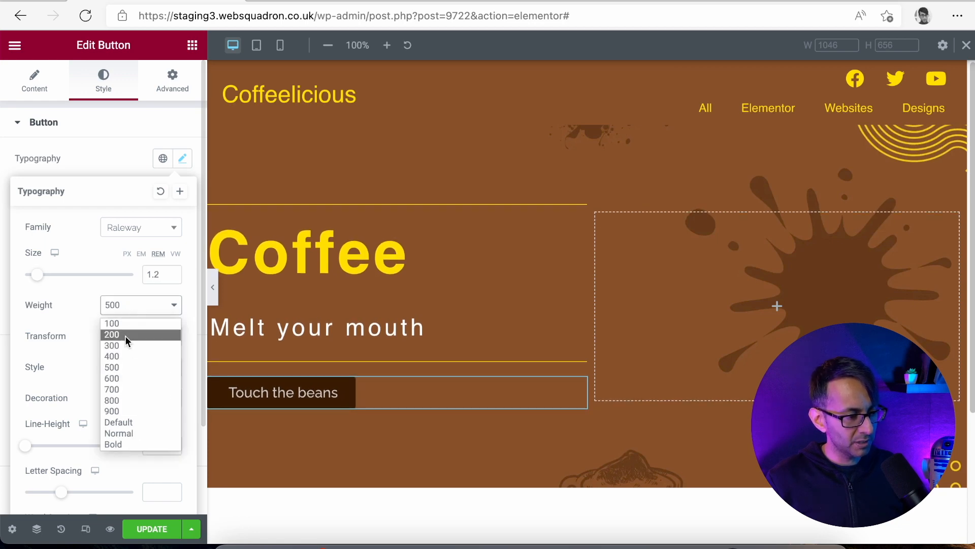
pyautogui.click(129, 377)
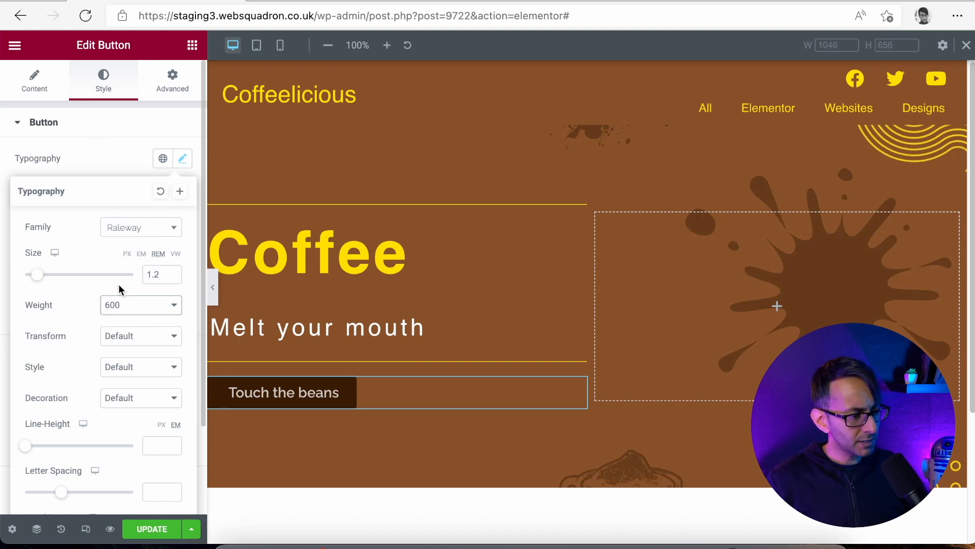
pyautogui.click(118, 161)
pyautogui.click(163, 312)
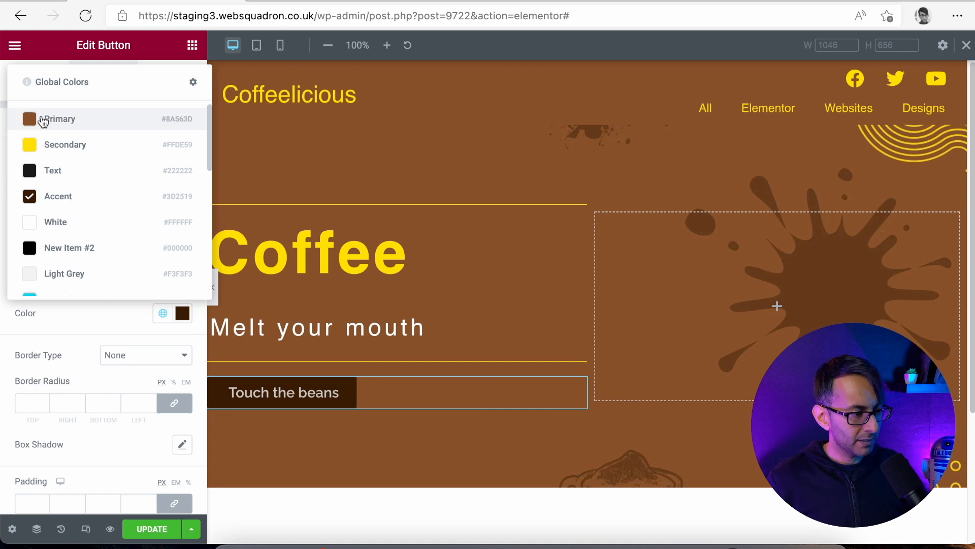
pyautogui.click(90, 330)
# Left-align the "Touch the beans" button and set its border radius to 25 px on all corners.
pyautogui.click(41, 83)
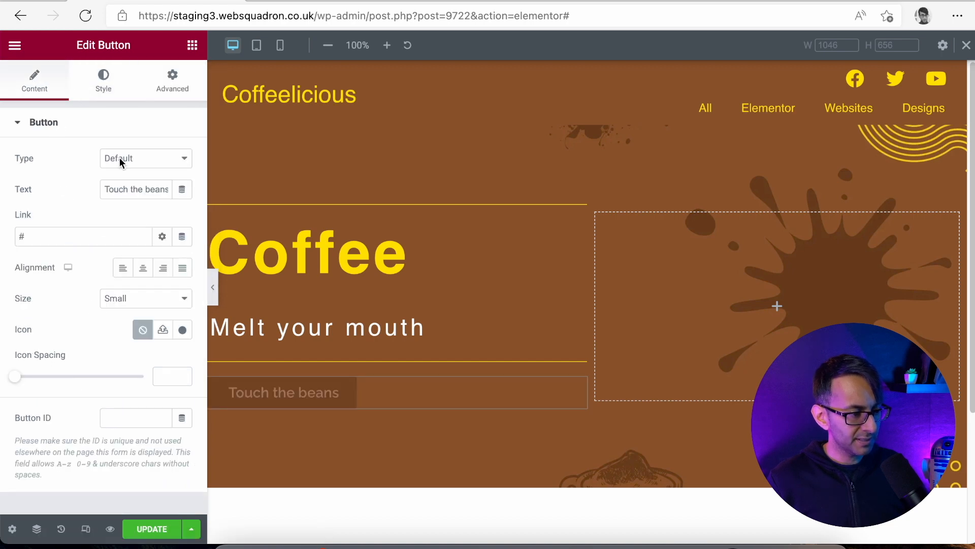
pyautogui.click(128, 274)
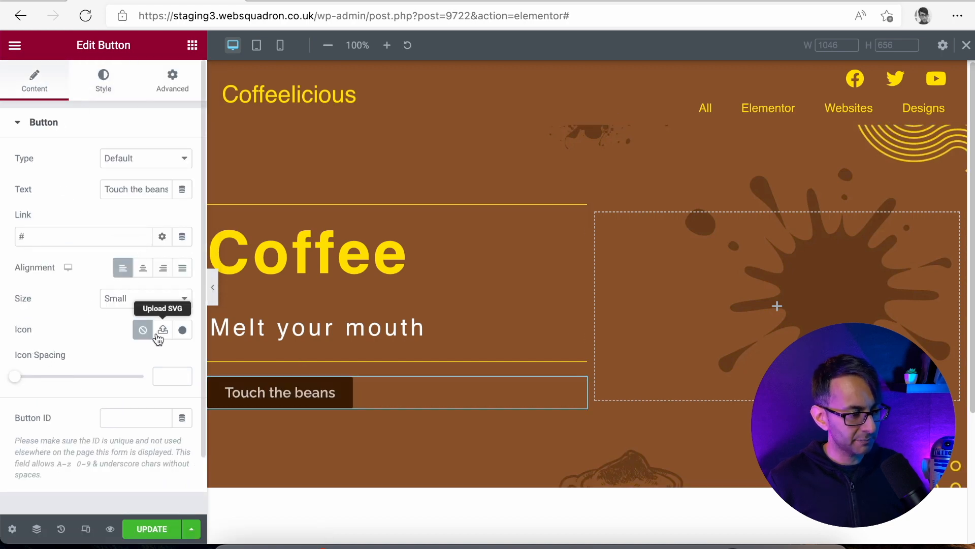
pyautogui.click(104, 84)
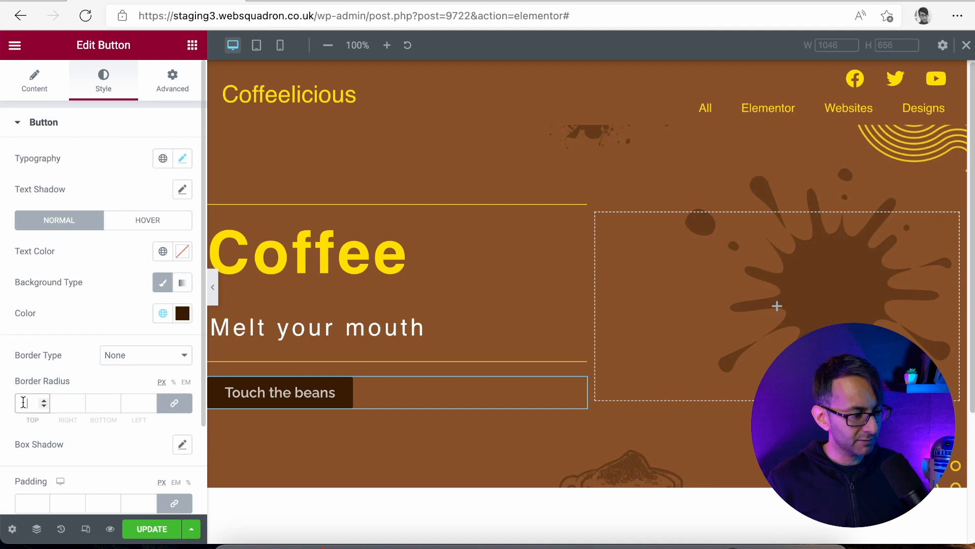
pyautogui.write('0')
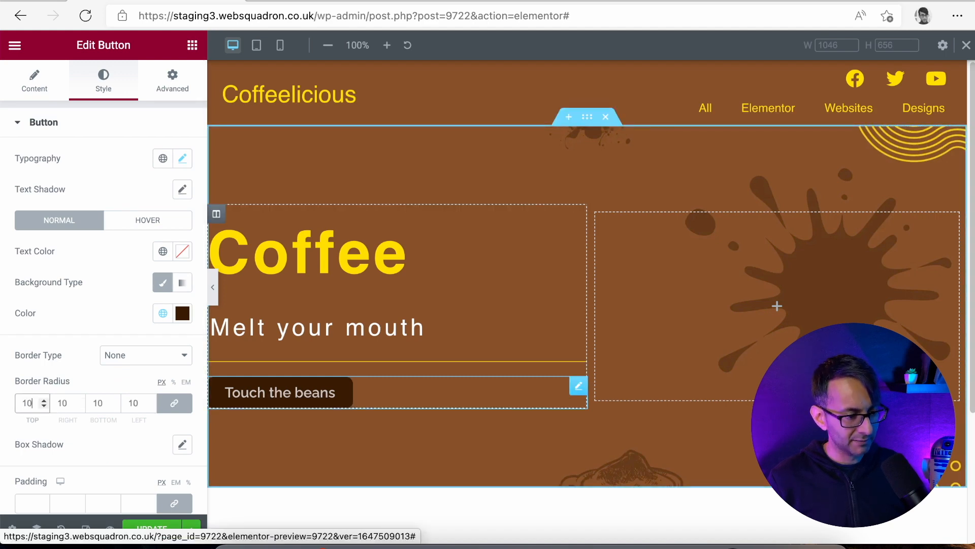
pyautogui.write('25')
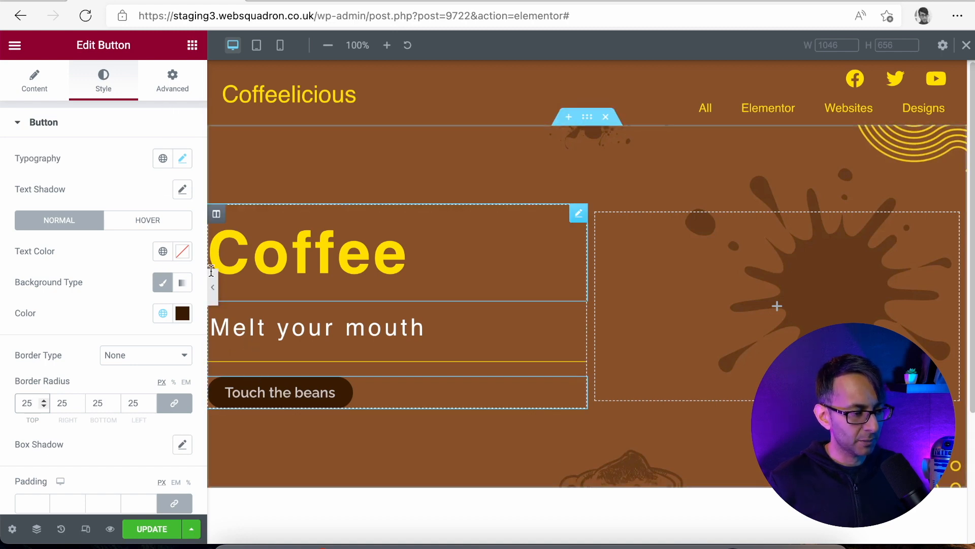
pyautogui.click(214, 294)
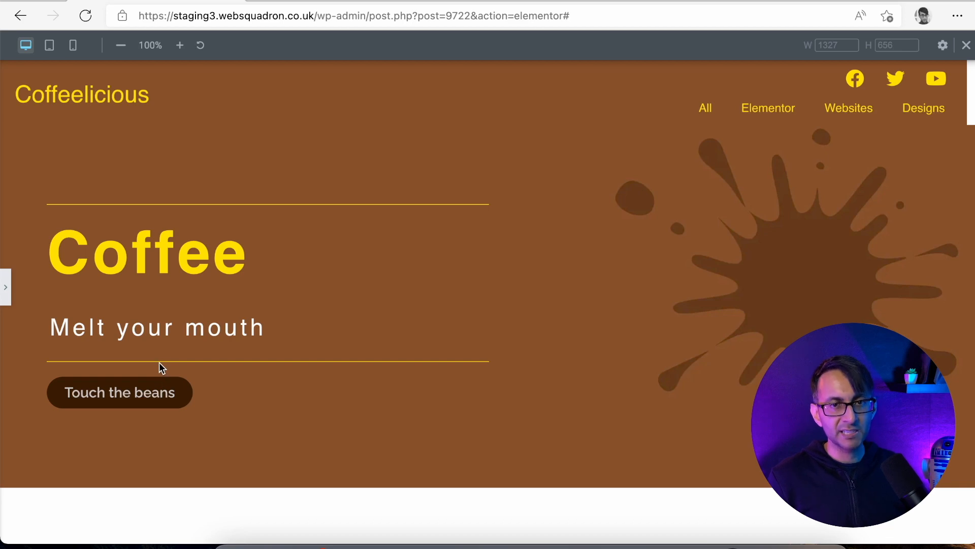
pyautogui.click(7, 295)
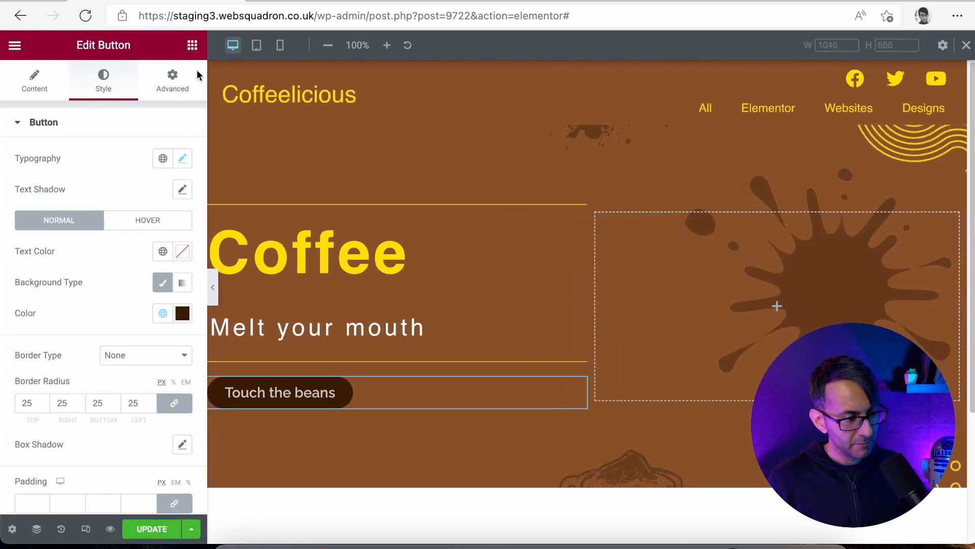
# Unlink the button's margin and padding values and set only its top margin to 20 px.
pyautogui.click(173, 81)
pyautogui.click(174, 175)
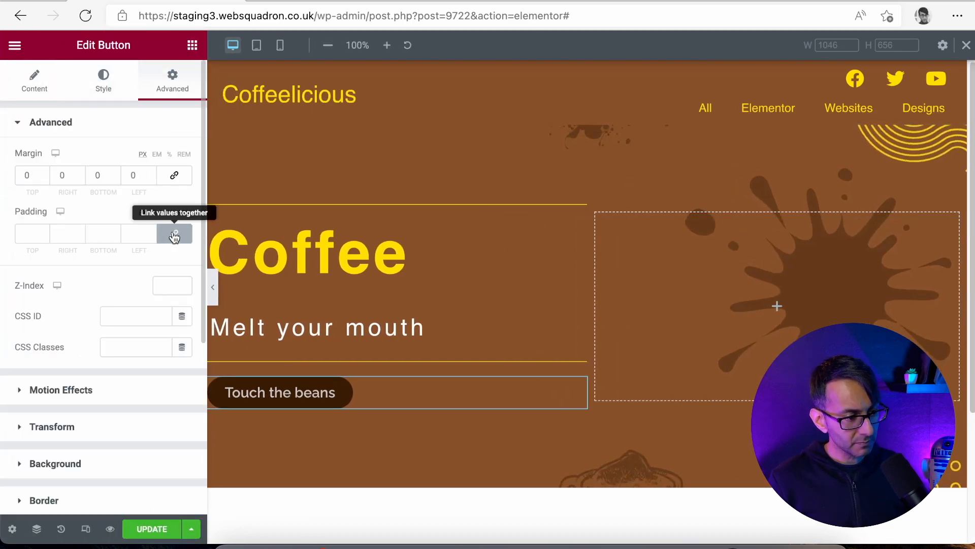
pyautogui.click(174, 233)
pyautogui.doubleClick(23, 180)
pyautogui.write('20')
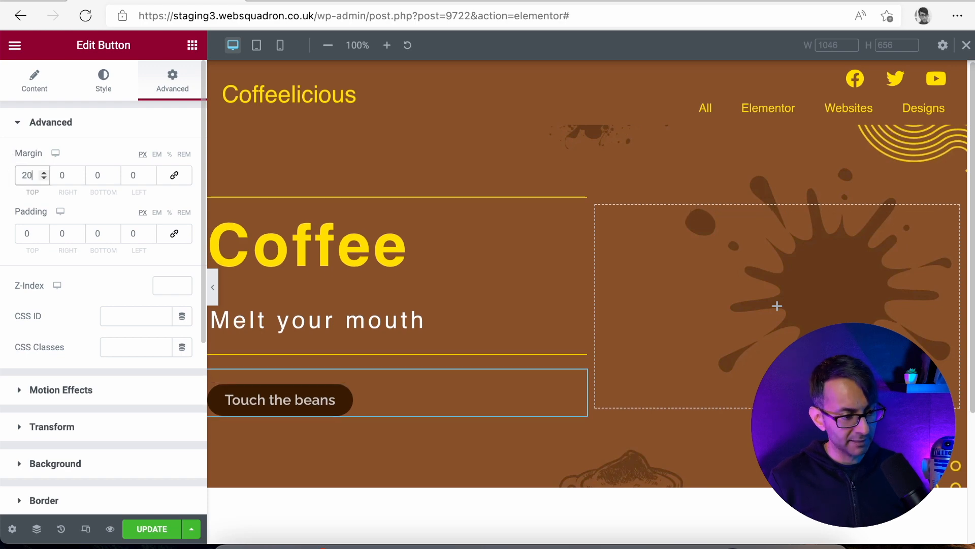
pyautogui.click(213, 287)
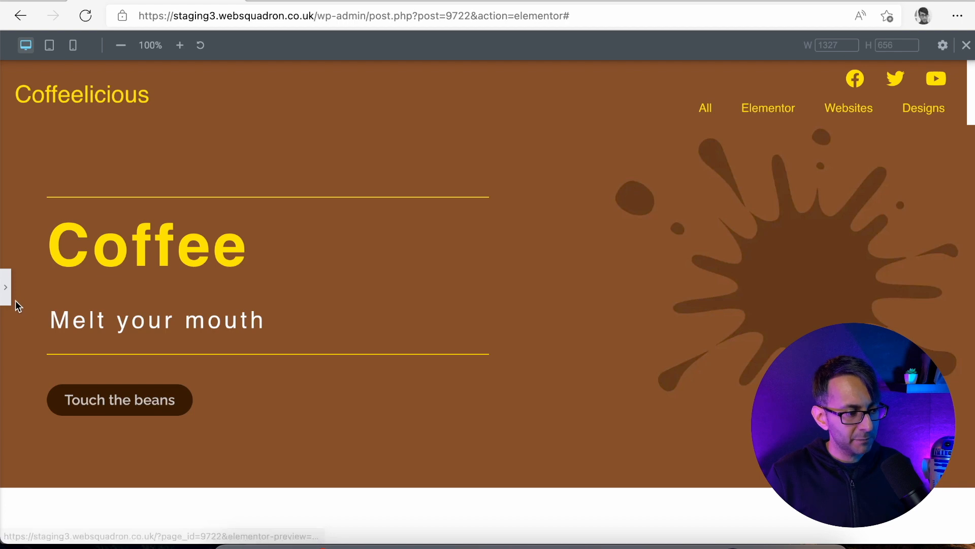
pyautogui.click(5, 289)
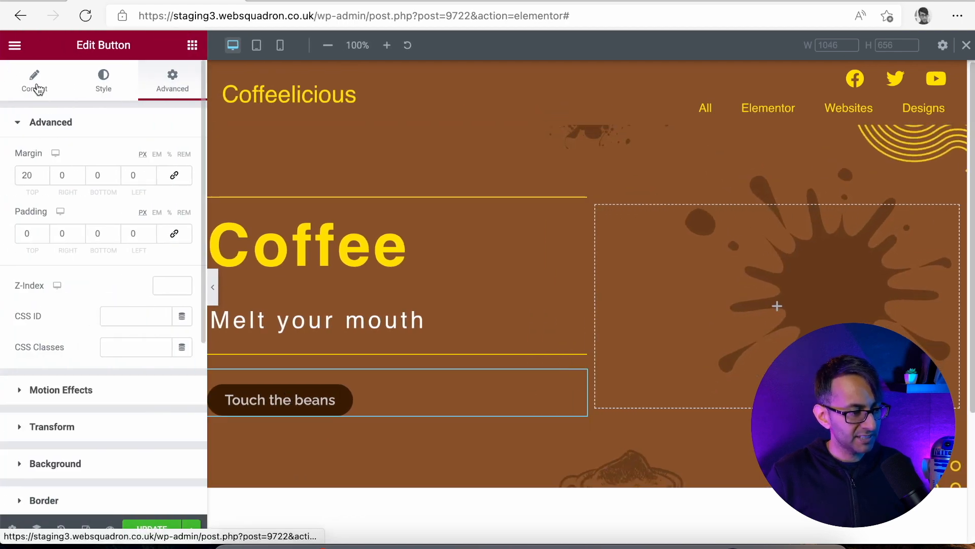
pyautogui.click(38, 89)
pyautogui.click(68, 239)
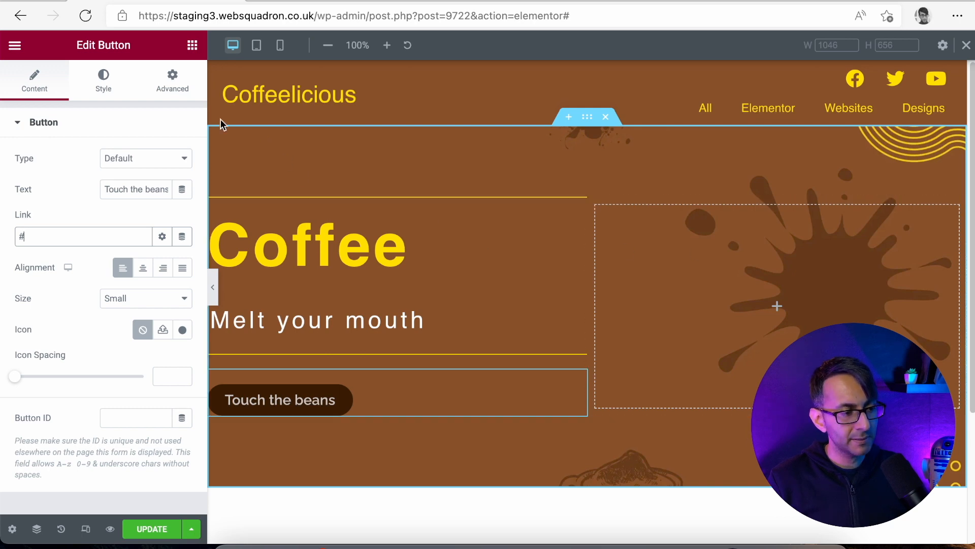
pyautogui.click(173, 81)
# Add an Image widget to the empty column beside the Coffee heading, using the white coffee cup picture at Full size.
pyautogui.click(192, 45)
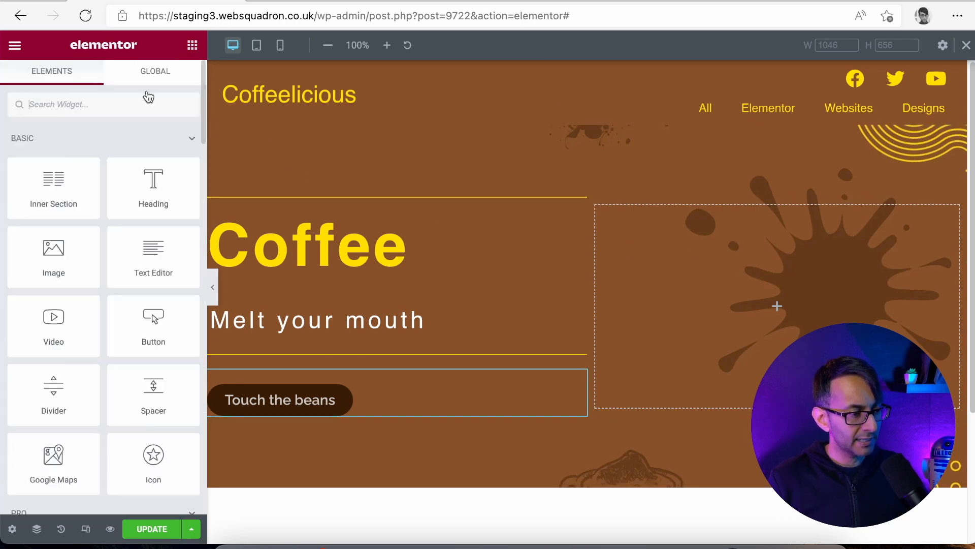
pyautogui.moveTo(94, 254); pyautogui.dragTo(897, 298)
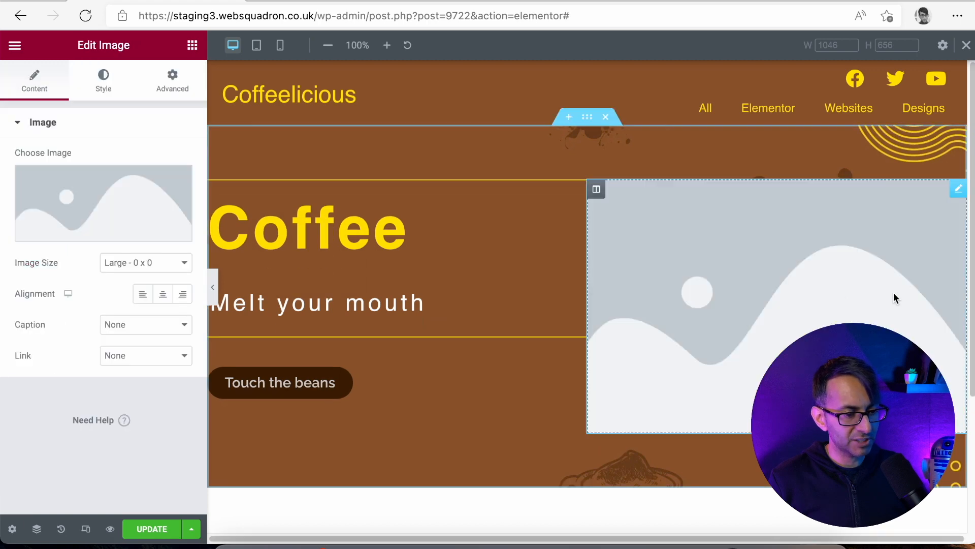
pyautogui.click(65, 191)
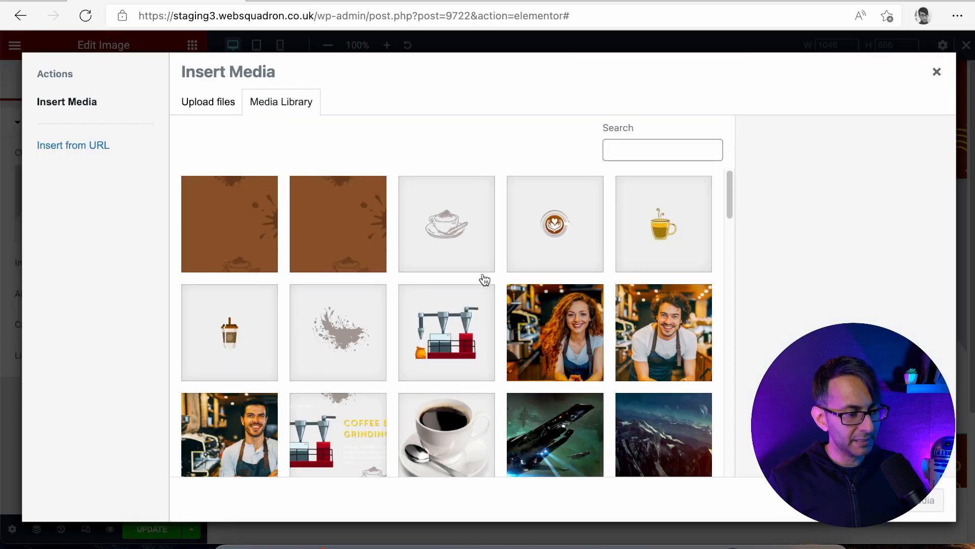
pyautogui.click(453, 434)
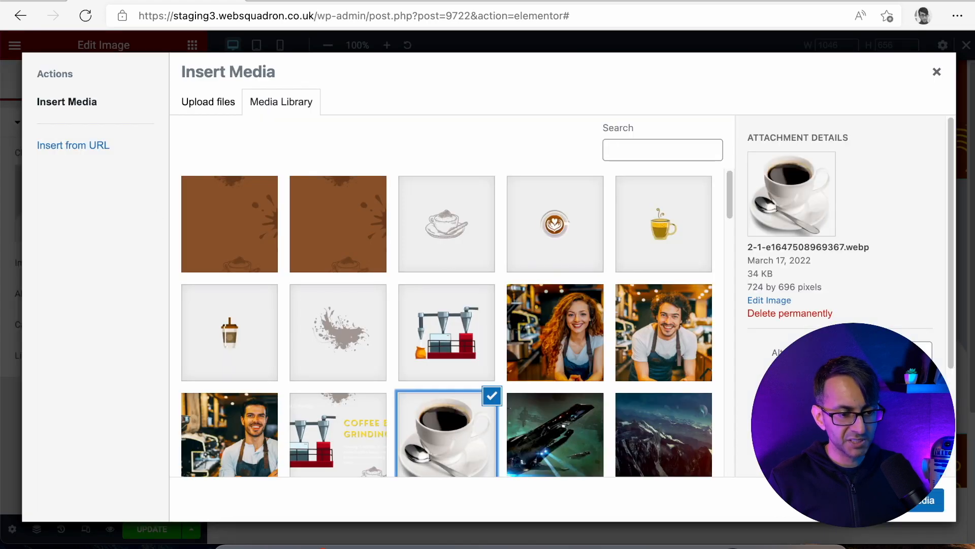
pyautogui.click(927, 500)
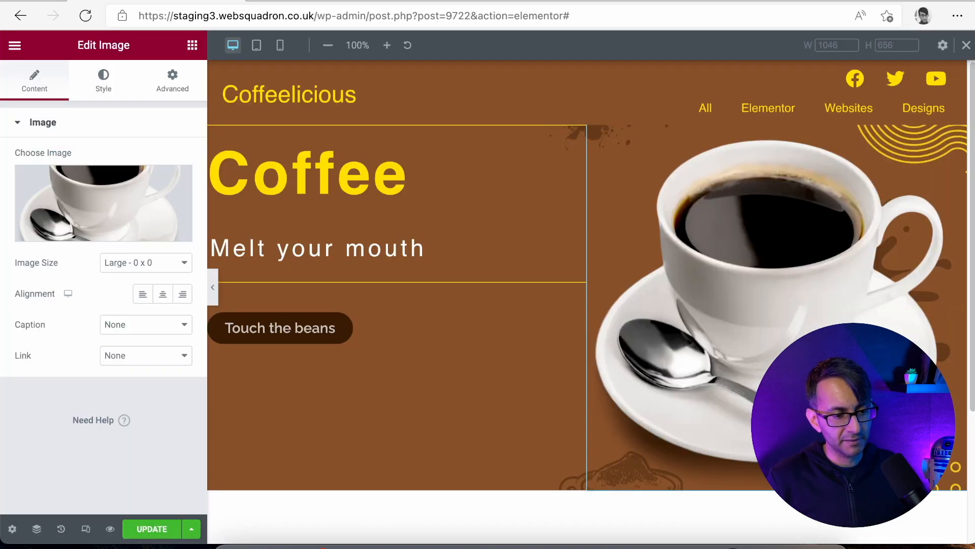
pyautogui.click(155, 267)
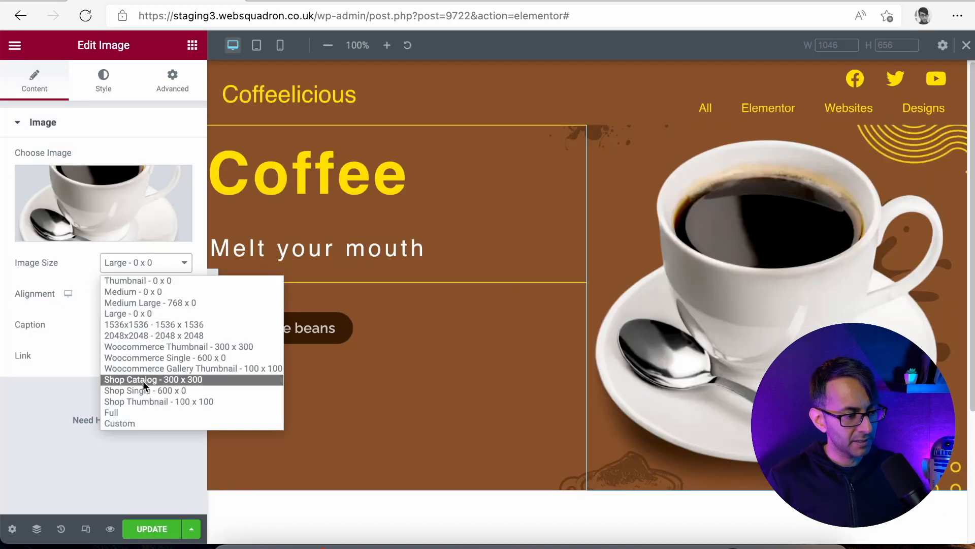
pyautogui.click(145, 406)
pyautogui.click(104, 91)
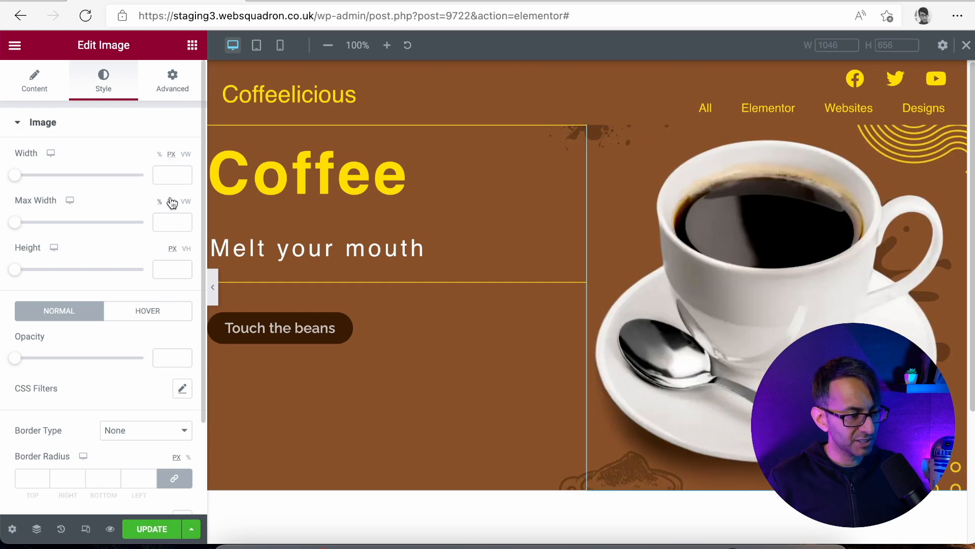
pyautogui.click(172, 175)
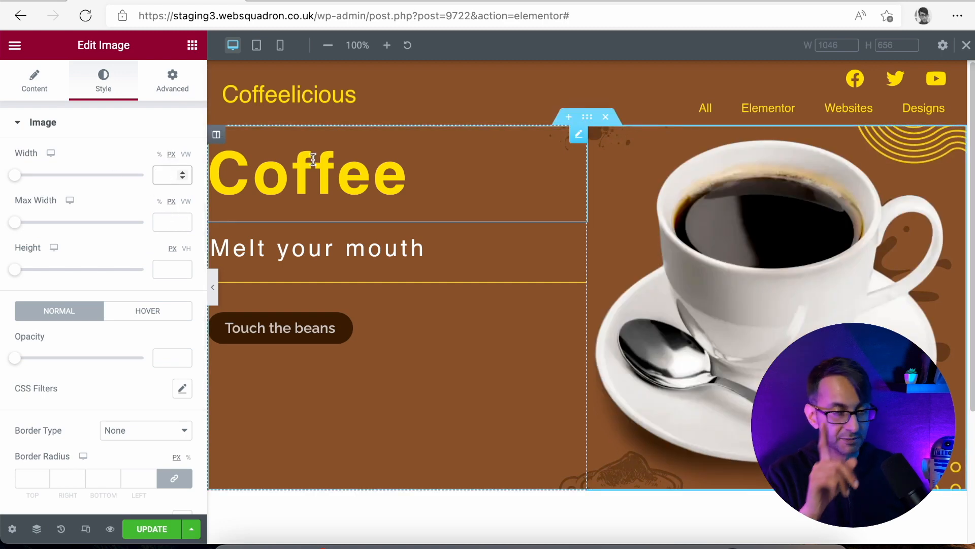
pyautogui.press('Escape')
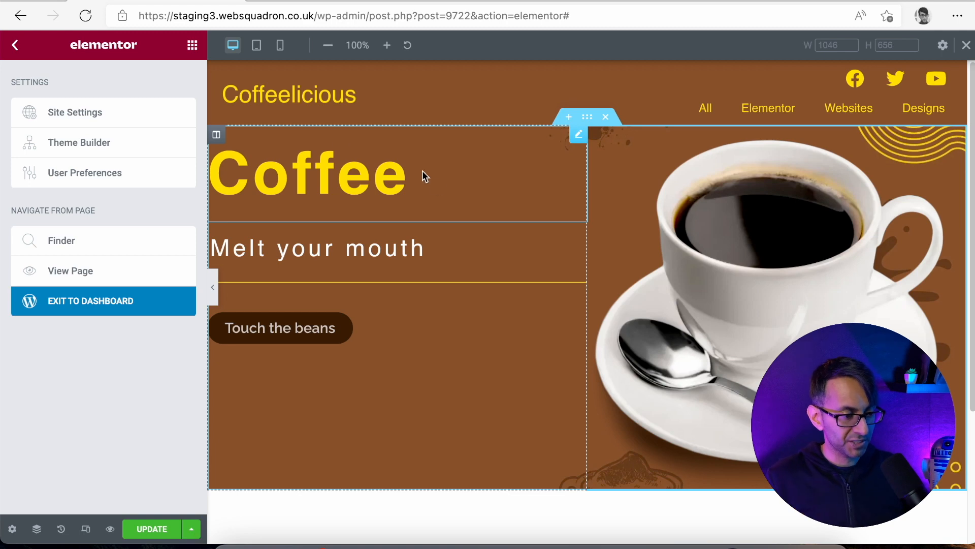
# Crop the excess transparent area off the top and right of the coffee cup image, to about 698 by 676 px, and save it.
pyautogui.click(690, 237)
pyautogui.click(40, 97)
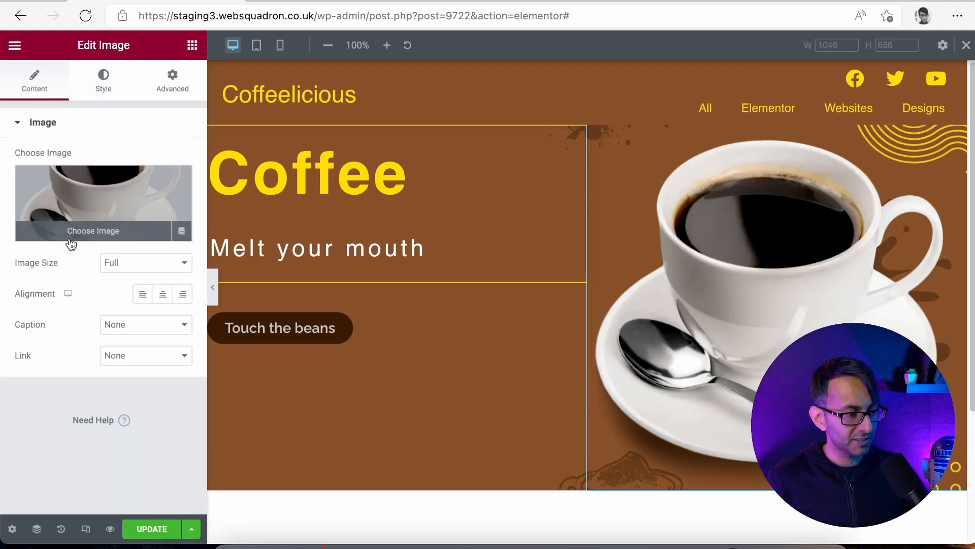
pyautogui.click(87, 218)
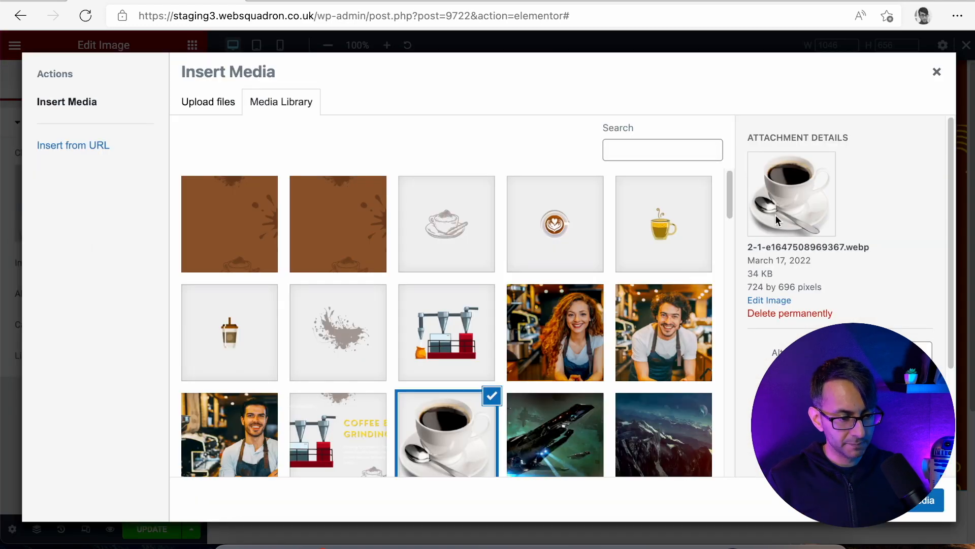
pyautogui.click(767, 302)
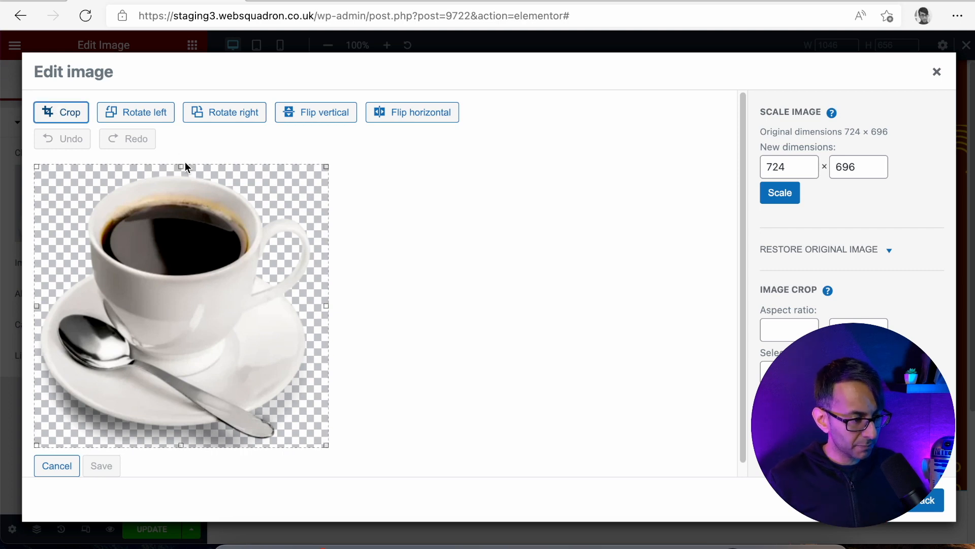
pyautogui.click(185, 163)
pyautogui.click(181, 166)
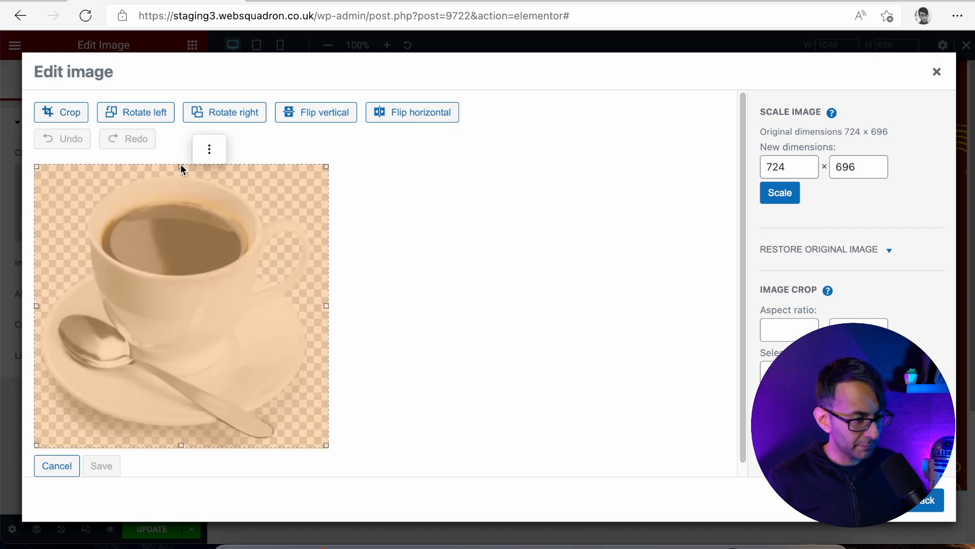
pyautogui.click(373, 213)
pyautogui.moveTo(181, 167); pyautogui.dragTo(181, 172)
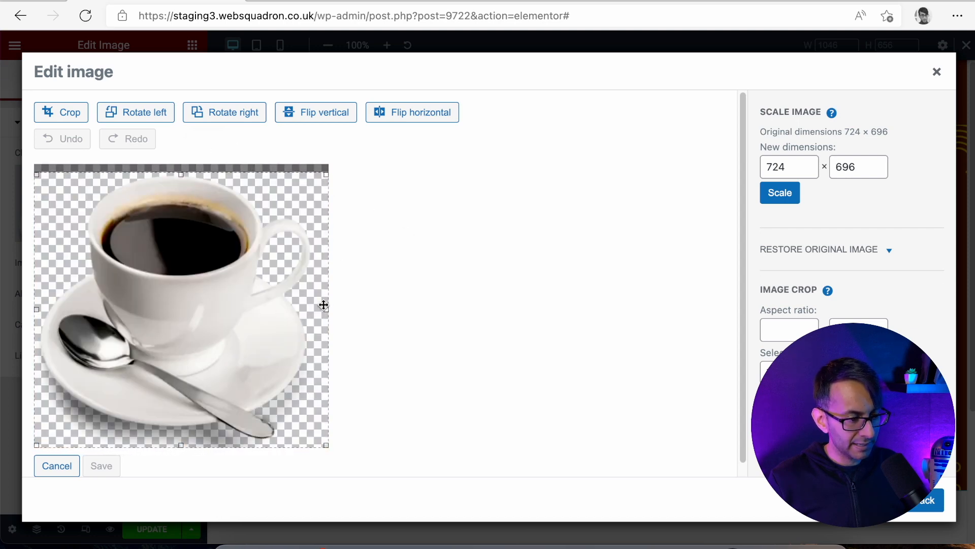
pyautogui.moveTo(326, 309); pyautogui.dragTo(316, 308)
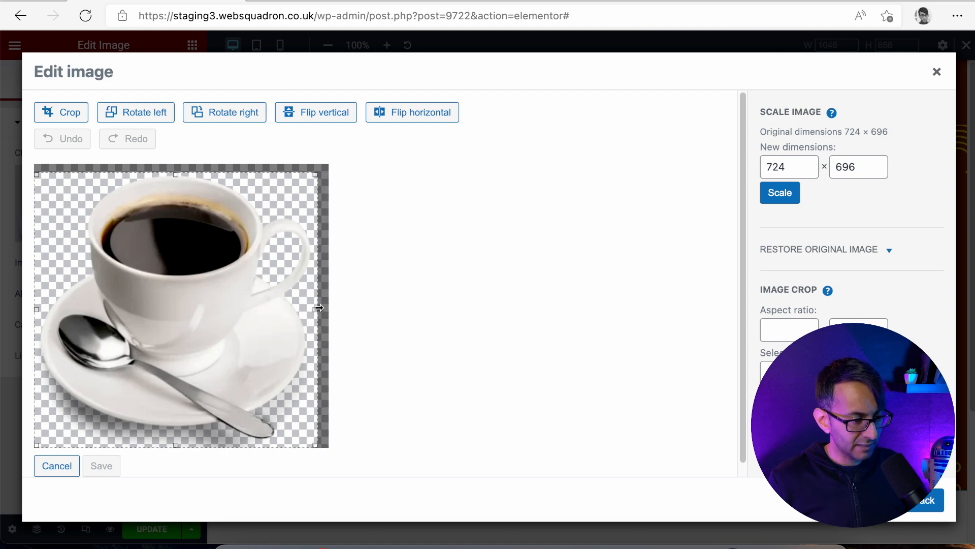
pyautogui.click(81, 118)
pyautogui.click(101, 465)
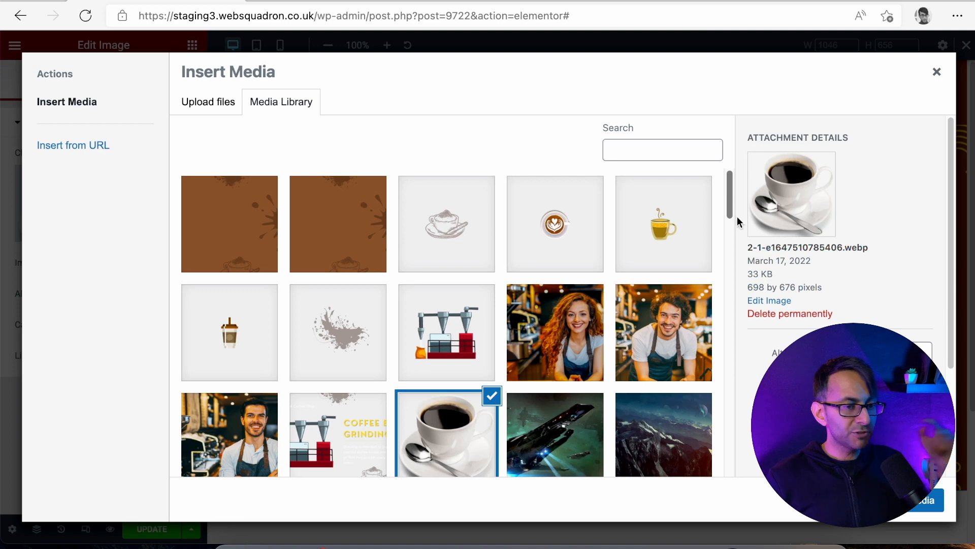
# Scale the cropped coffee cup image to 400 px wide and insert it into the Image widget.
pyautogui.click(758, 301)
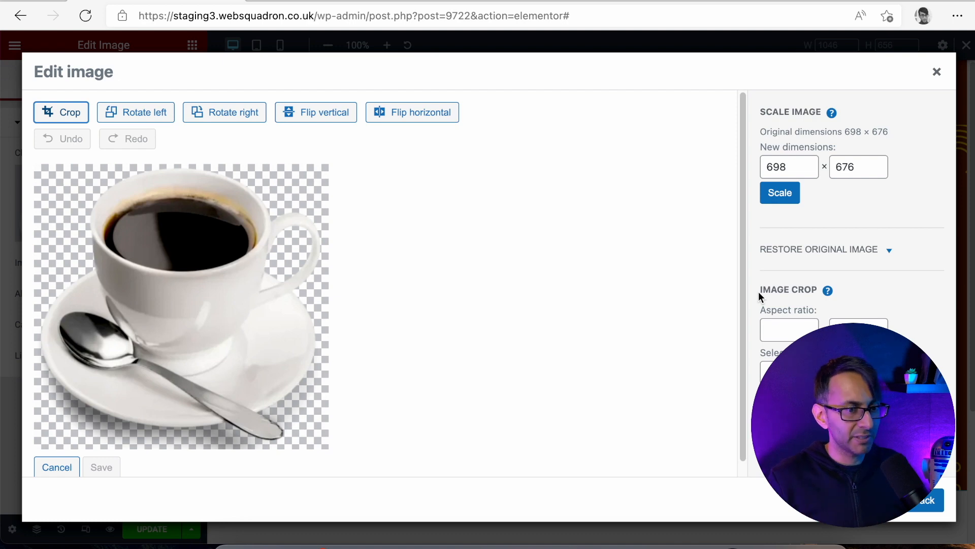
pyautogui.doubleClick(799, 165)
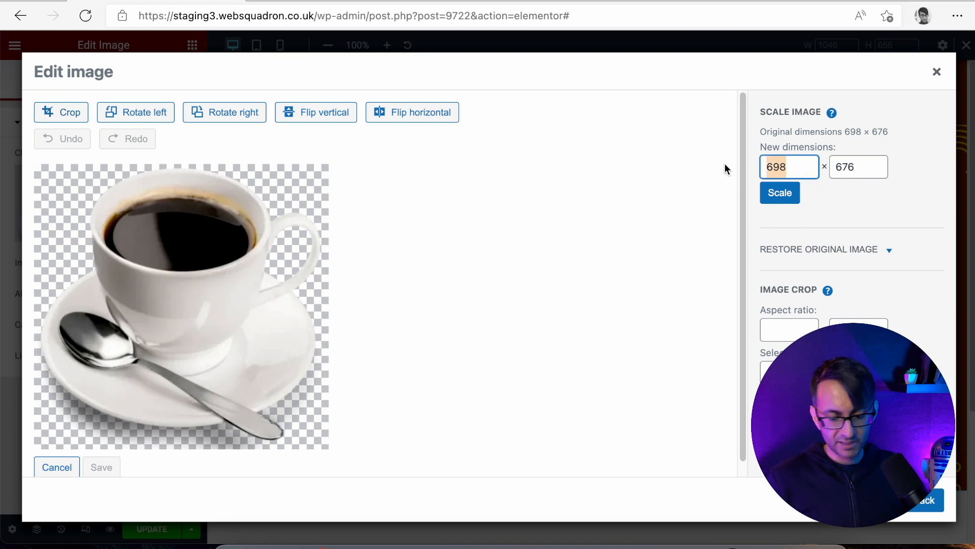
pyautogui.write('400')
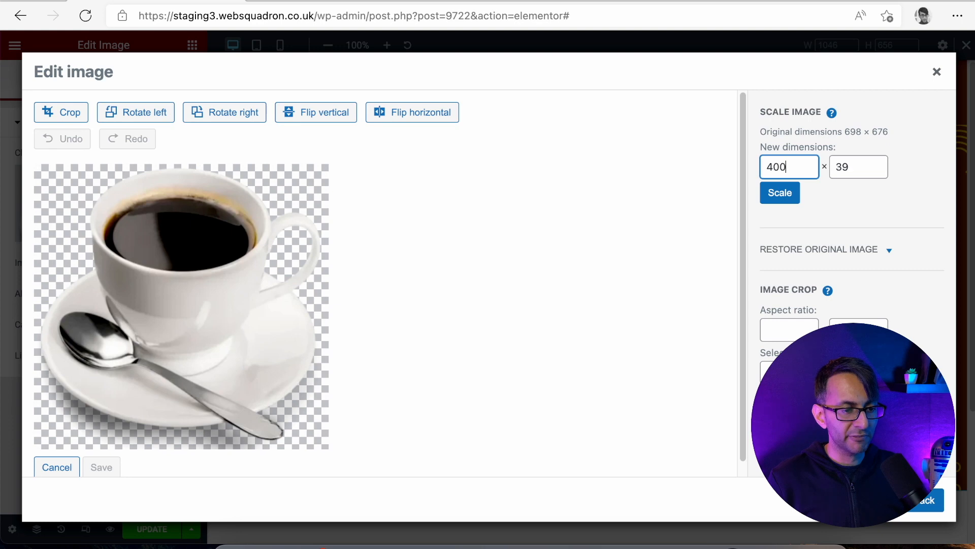
pyautogui.click(779, 195)
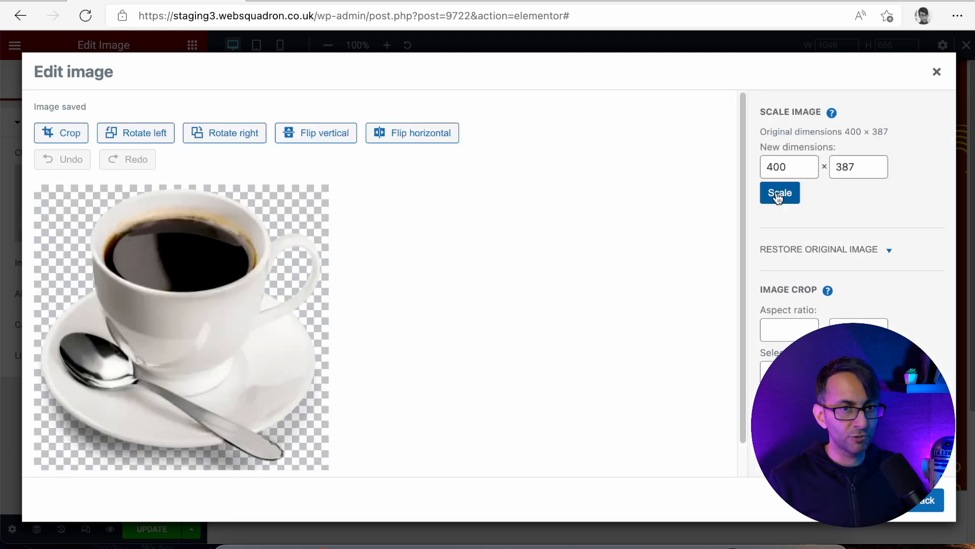
pyautogui.click(917, 508)
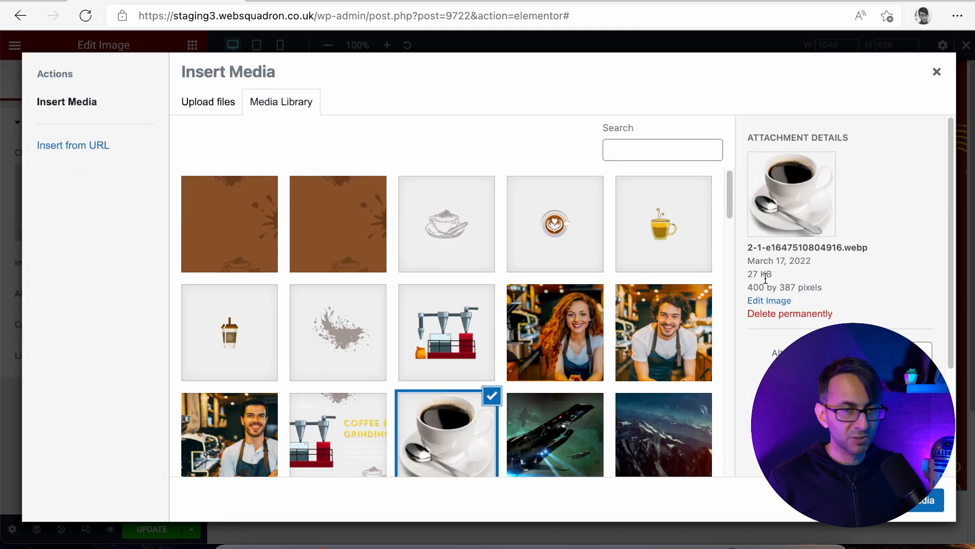
pyautogui.click(927, 500)
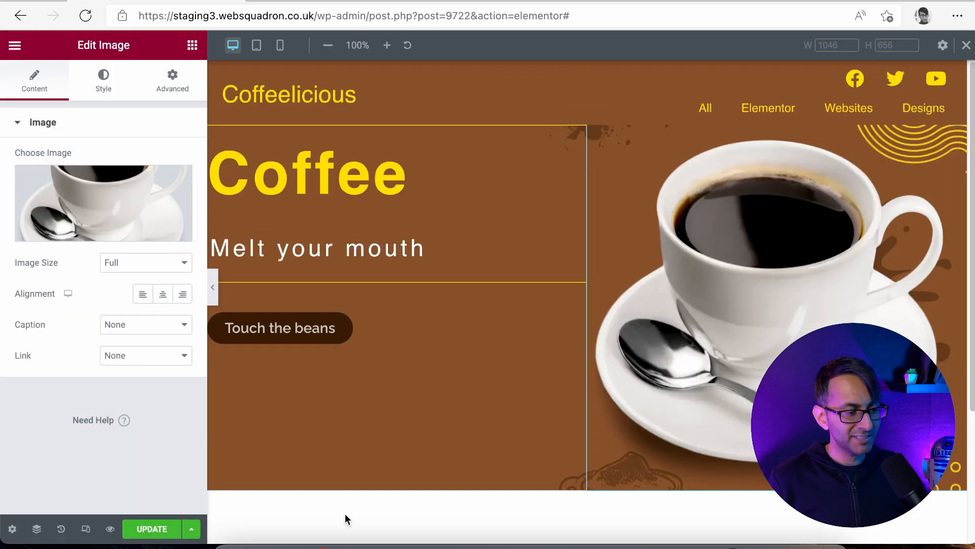
# Update the page and reload the editor.
pyautogui.click(151, 528)
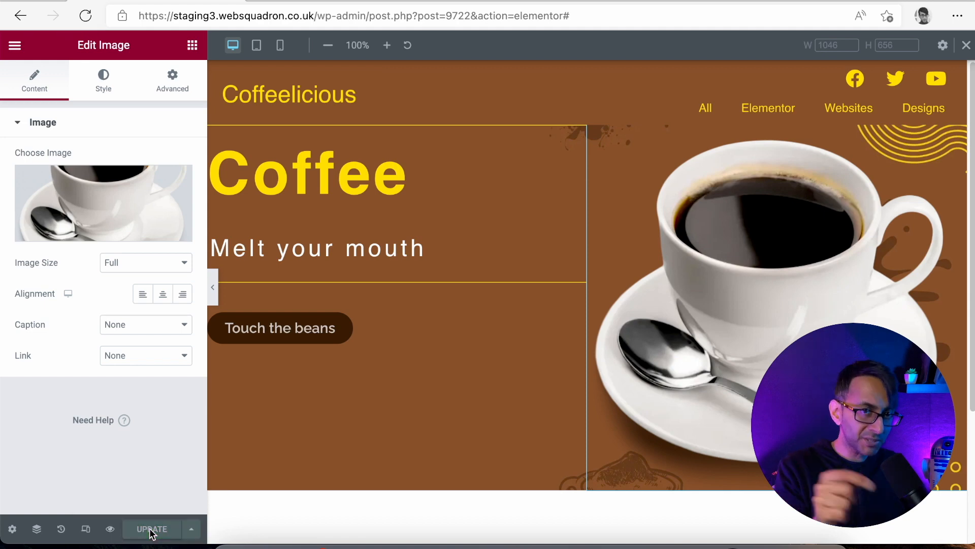
pyautogui.click(357, 11)
pyautogui.press('Return')
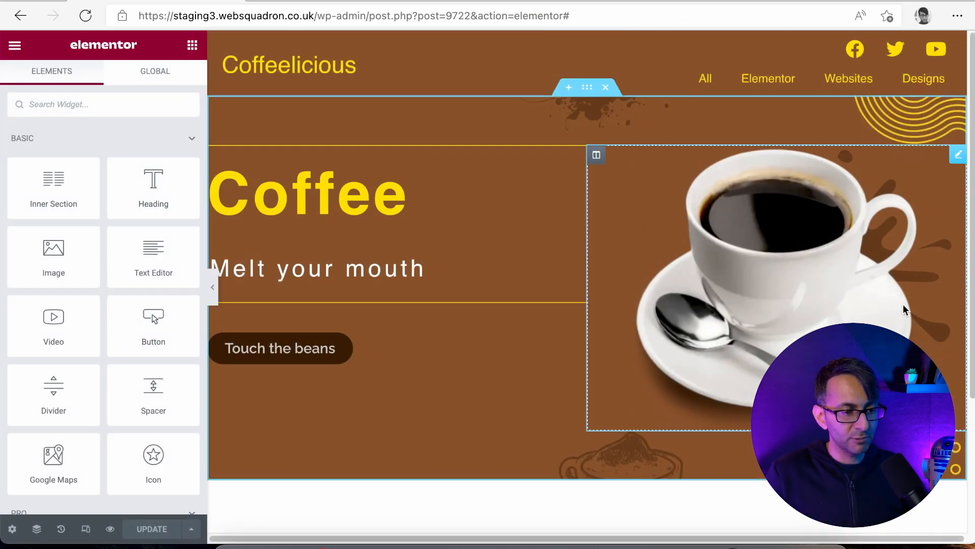
# Check the coffee cup image's attachment details in the media library and close the library.
pyautogui.click(711, 168)
pyautogui.click(96, 194)
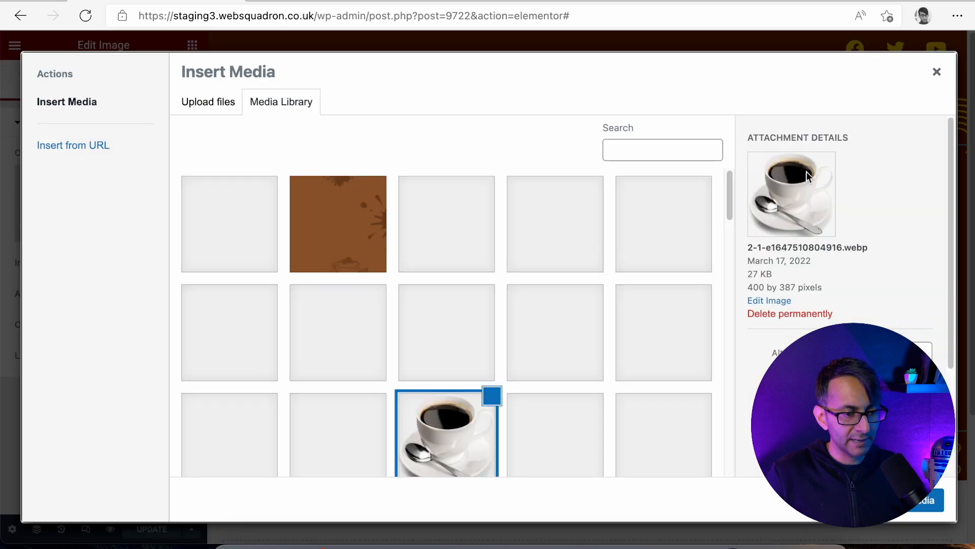
pyautogui.click(936, 73)
# Try a width and max width of 400 px on the coffee cup image, reducing the width to about 308 px.
pyautogui.click(102, 90)
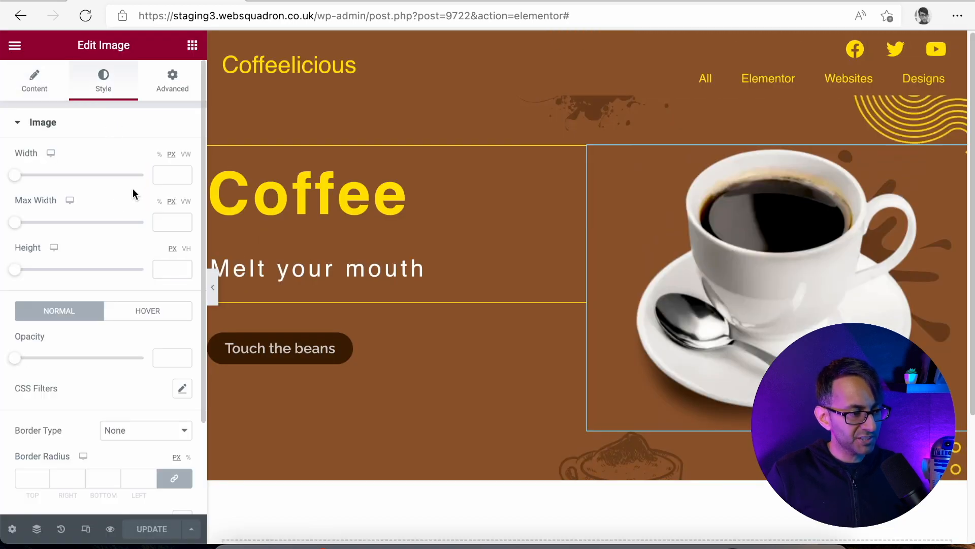
pyautogui.write('400')
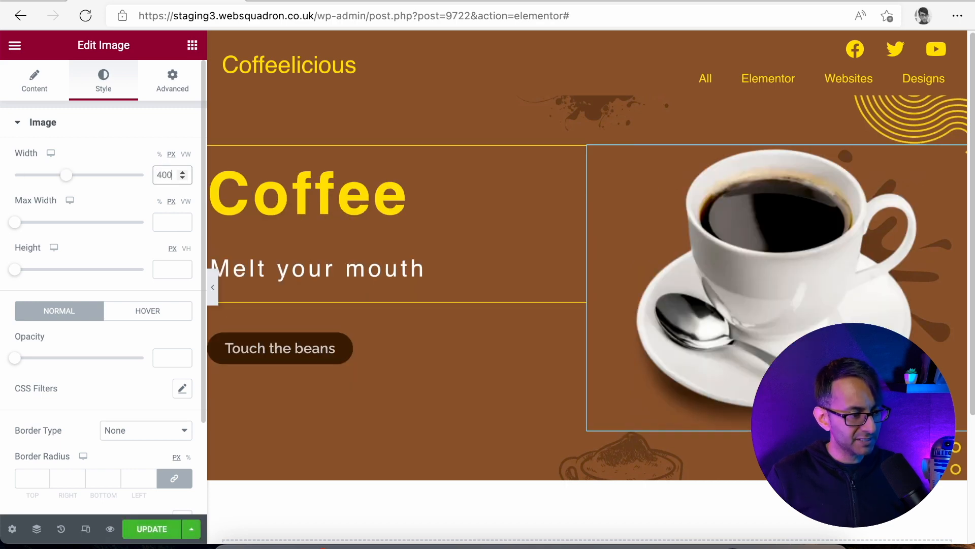
pyautogui.write('400')
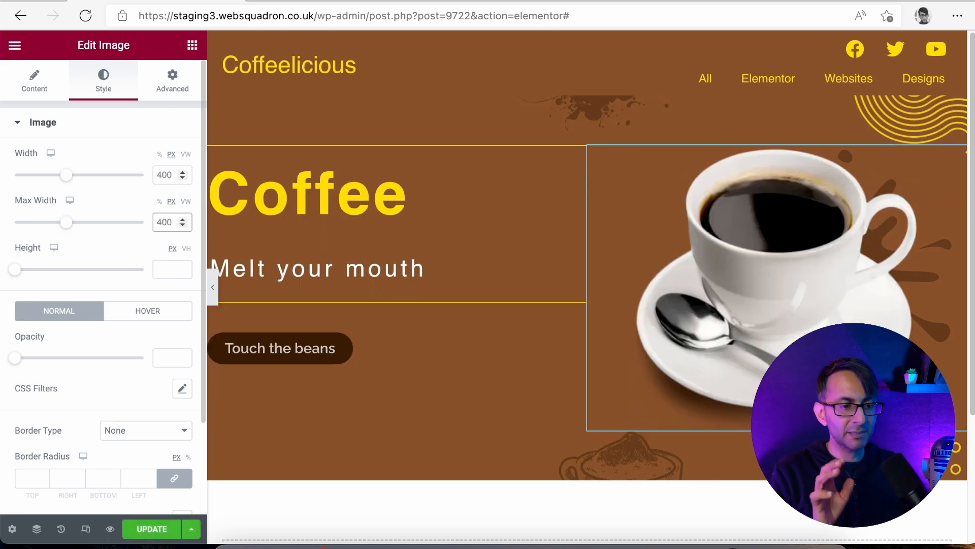
pyautogui.moveTo(67, 181); pyautogui.dragTo(56, 184)
pyautogui.moveTo(56, 183); pyautogui.dragTo(56, 184)
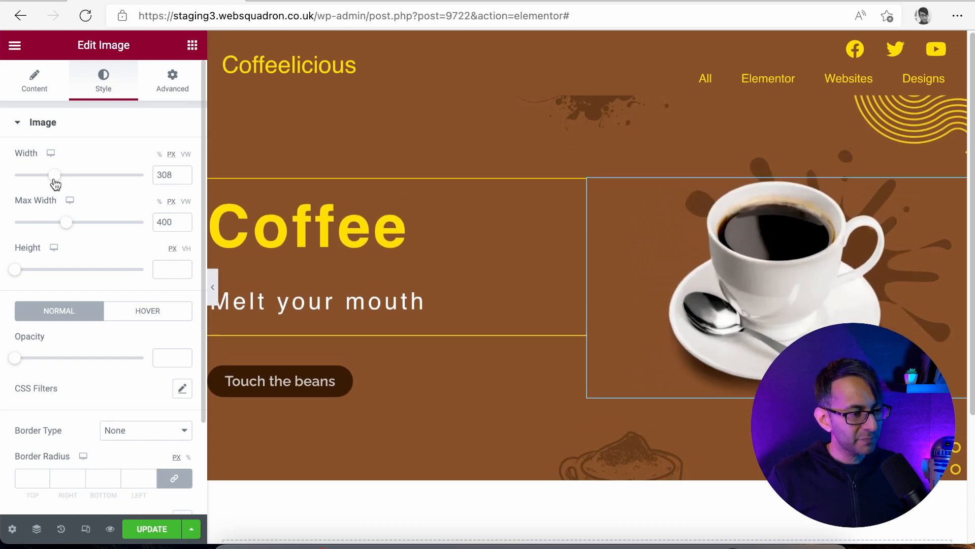
# Set the coffee cup image's width and max width to 300 px and update the page.
pyautogui.doubleClick(178, 175)
pyautogui.write('300')
pyautogui.press('Tab')
pyautogui.write('300')
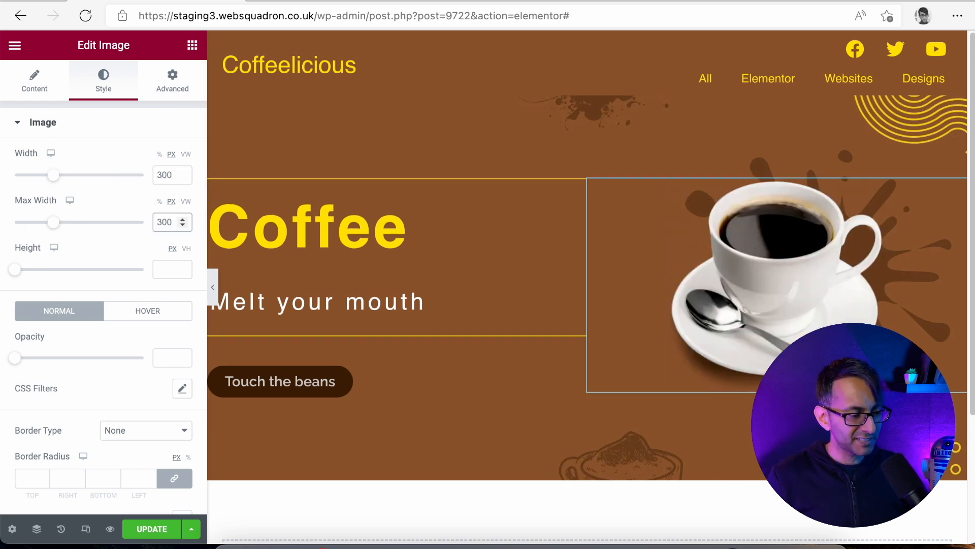
pyautogui.click(152, 531)
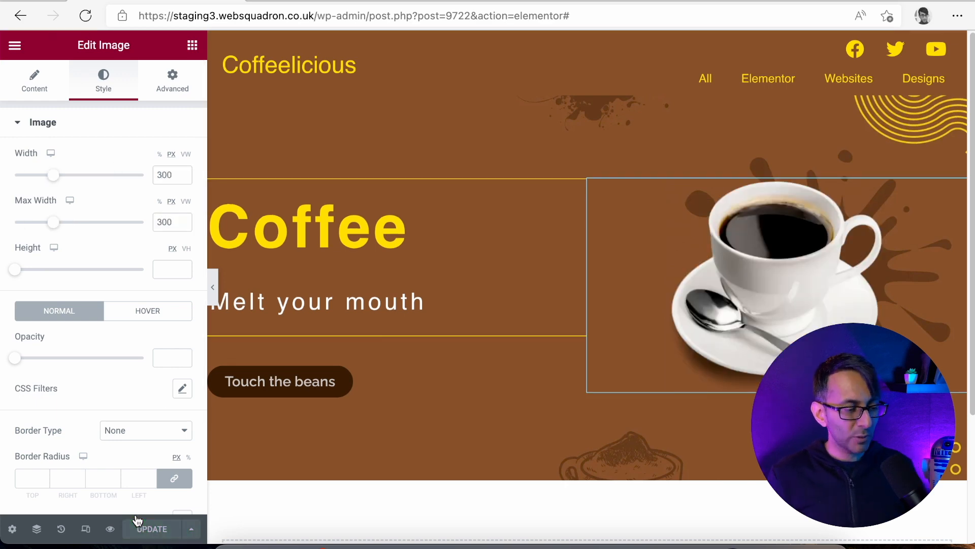
# Scale the coffee cup image file to 300 px wide in the media library and insert it into the widget.
pyautogui.click(35, 84)
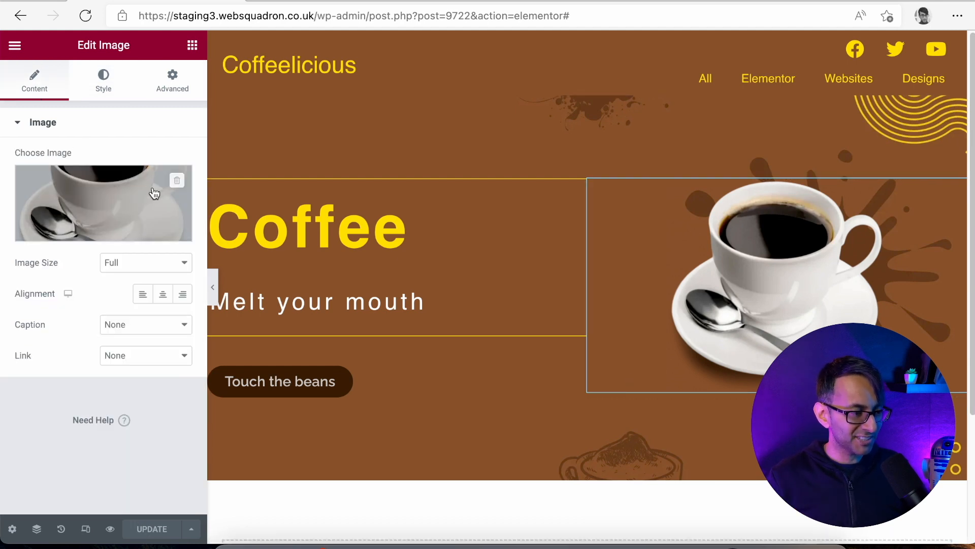
pyautogui.click(114, 202)
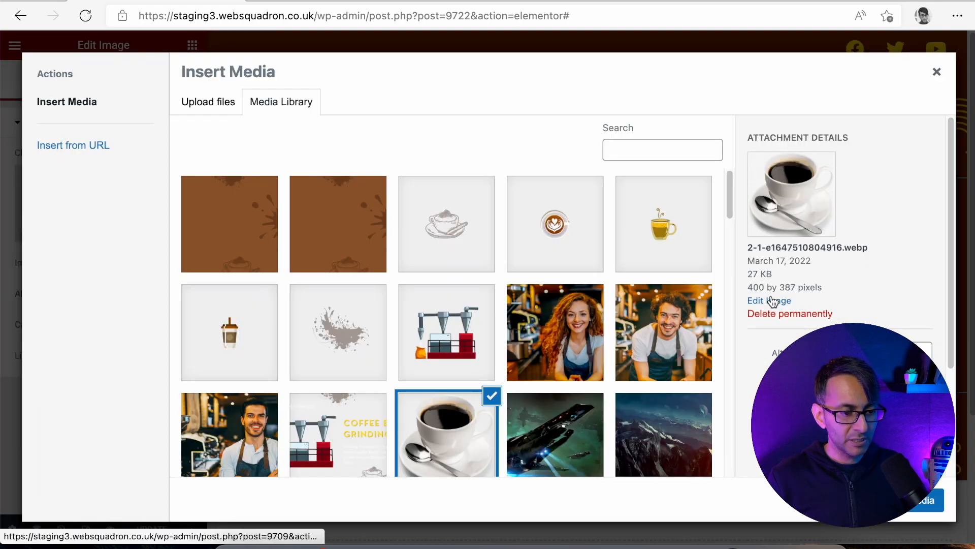
pyautogui.click(773, 301)
pyautogui.doubleClick(794, 168)
pyautogui.write('300')
pyautogui.click(798, 193)
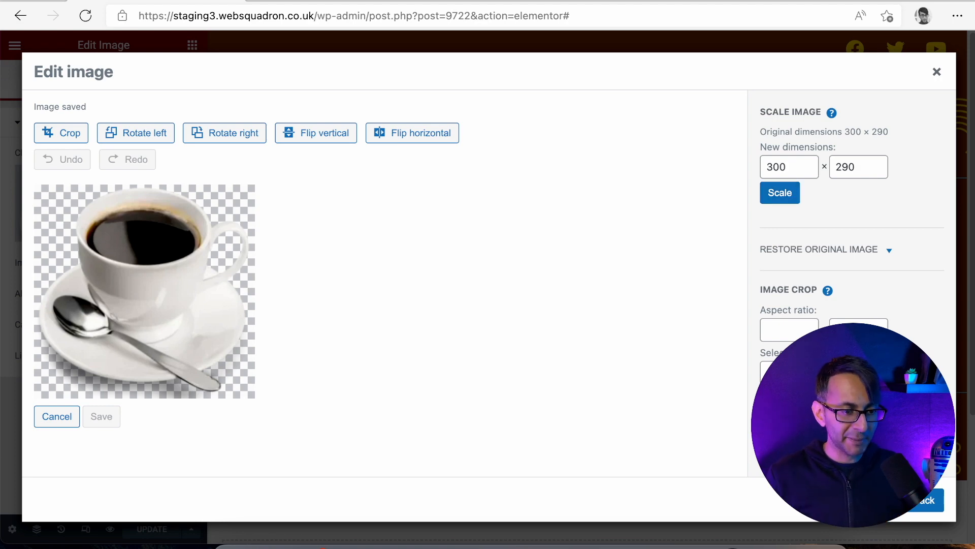
pyautogui.click(928, 500)
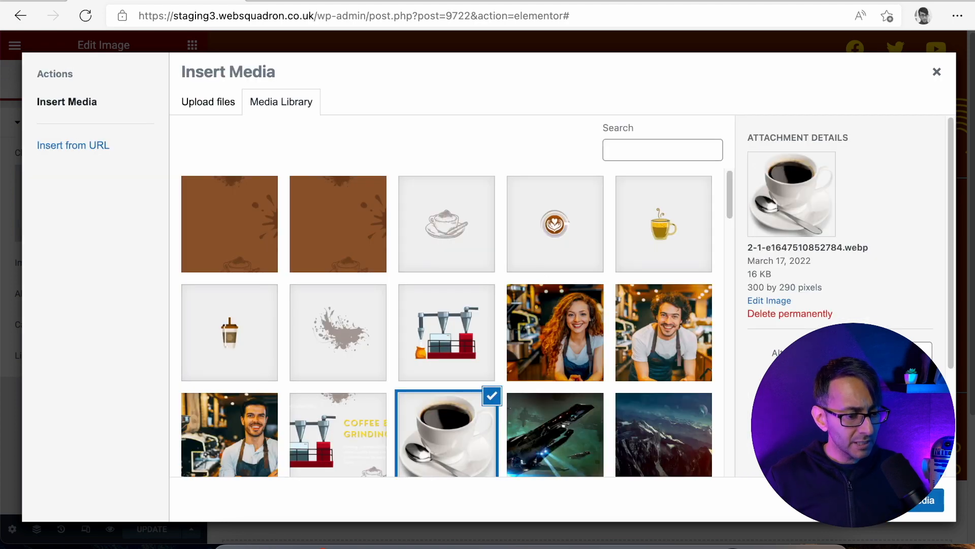
pyautogui.click(927, 500)
# Update the page with the rescaled coffee cup image and reload the editor.
pyautogui.click(155, 531)
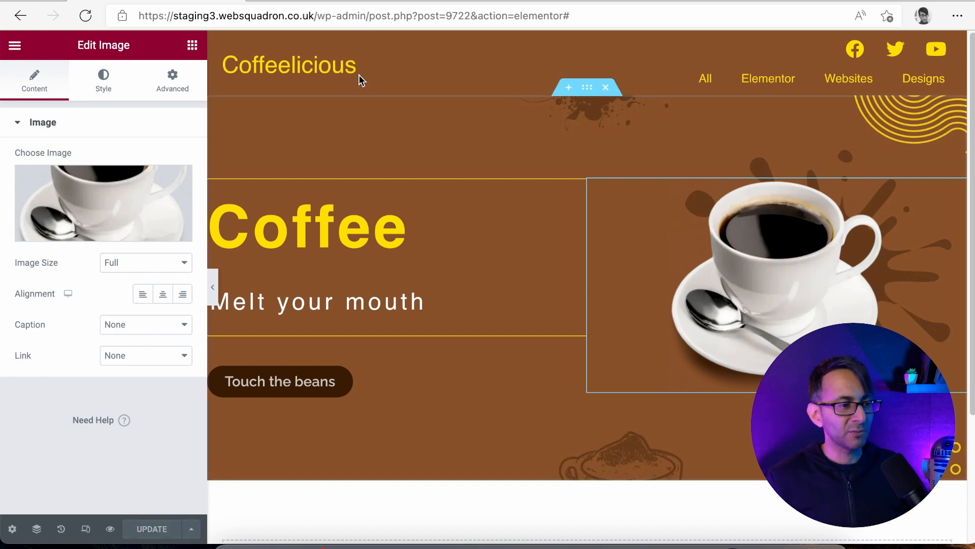
pyautogui.click(389, 18)
pyautogui.press('Return')
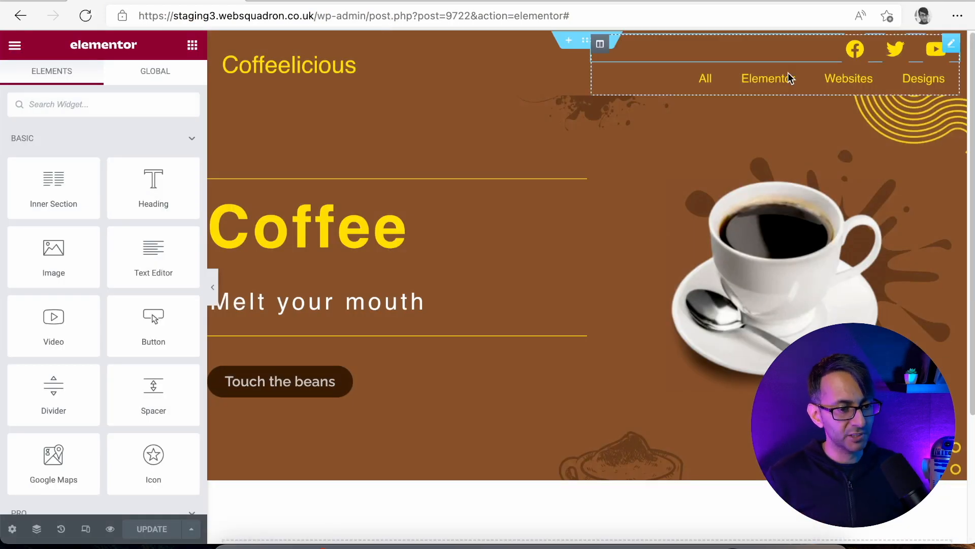
# Set the coffee cup image's alignment to center.
pyautogui.click(855, 252)
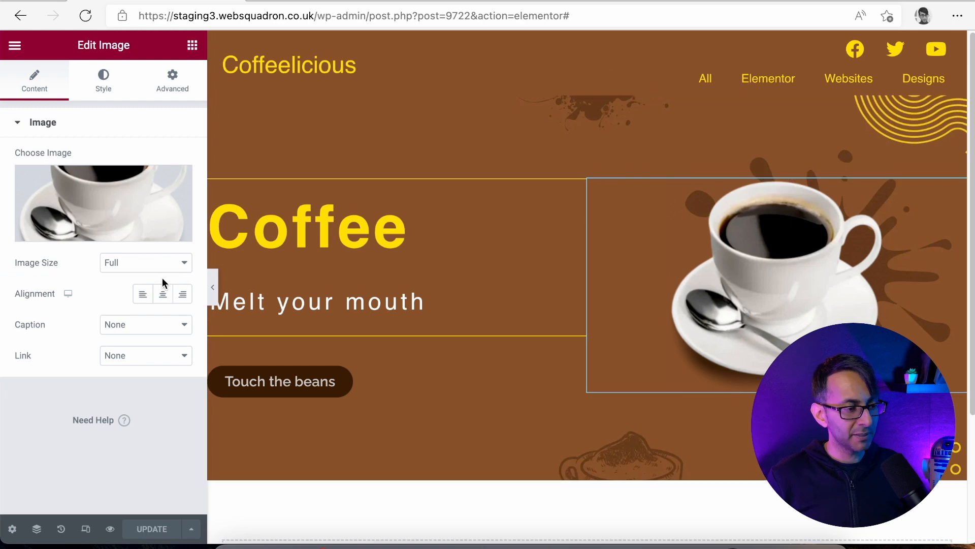
pyautogui.click(163, 296)
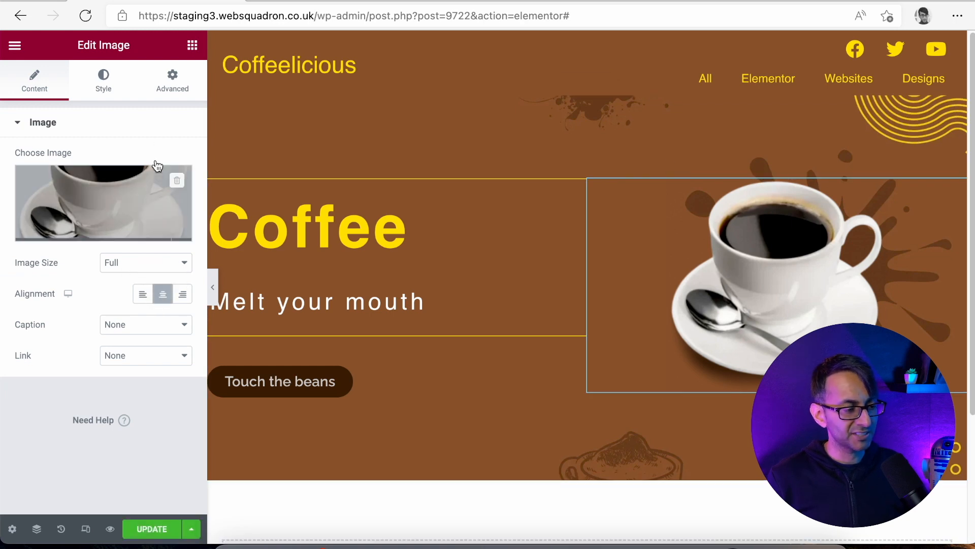
# Enable scrolling effects on the coffee cup image with an upward vertical scroll at speed 2.
pyautogui.click(173, 92)
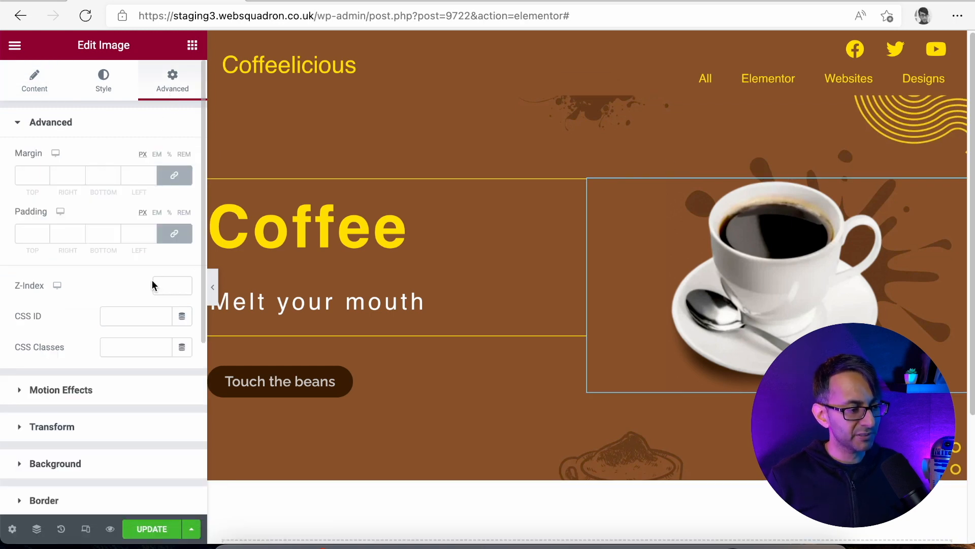
pyautogui.click(104, 399)
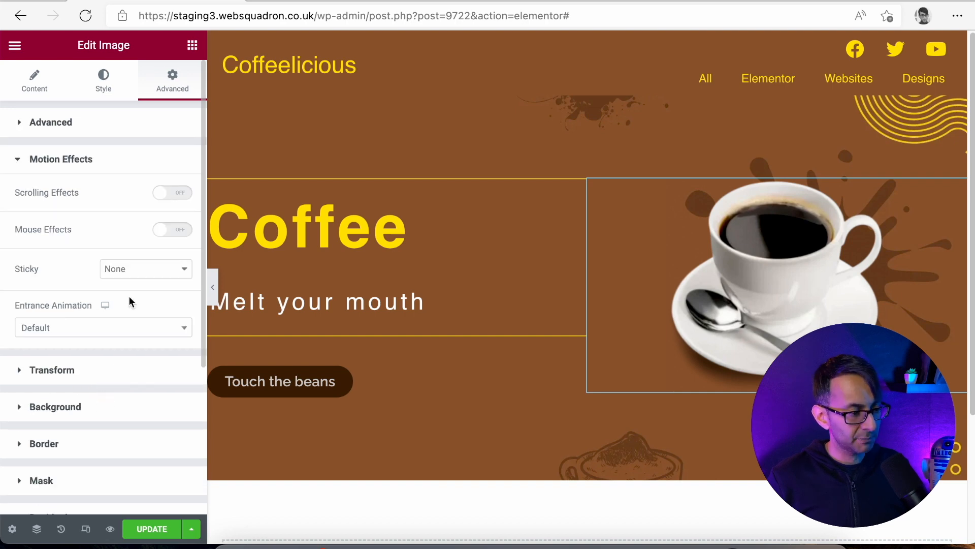
pyautogui.click(173, 193)
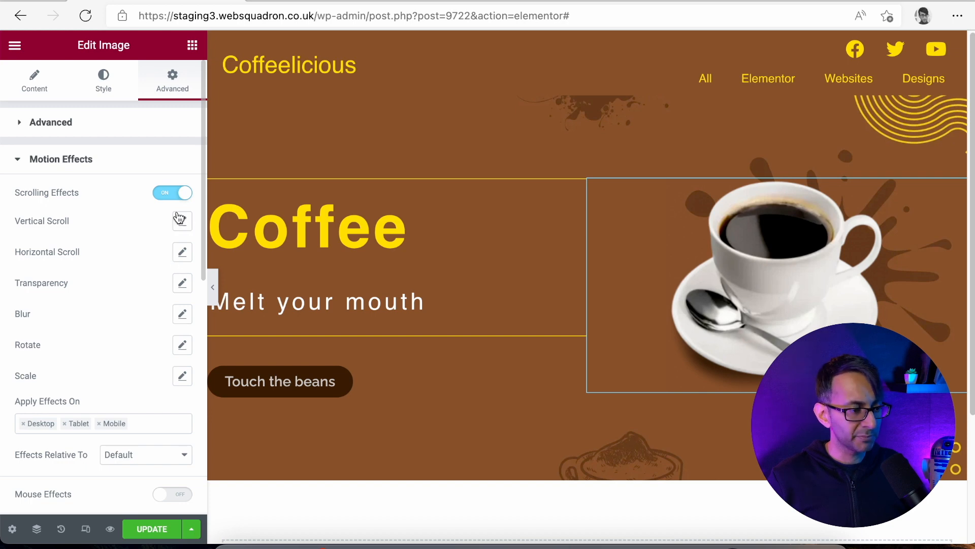
pyautogui.click(183, 223)
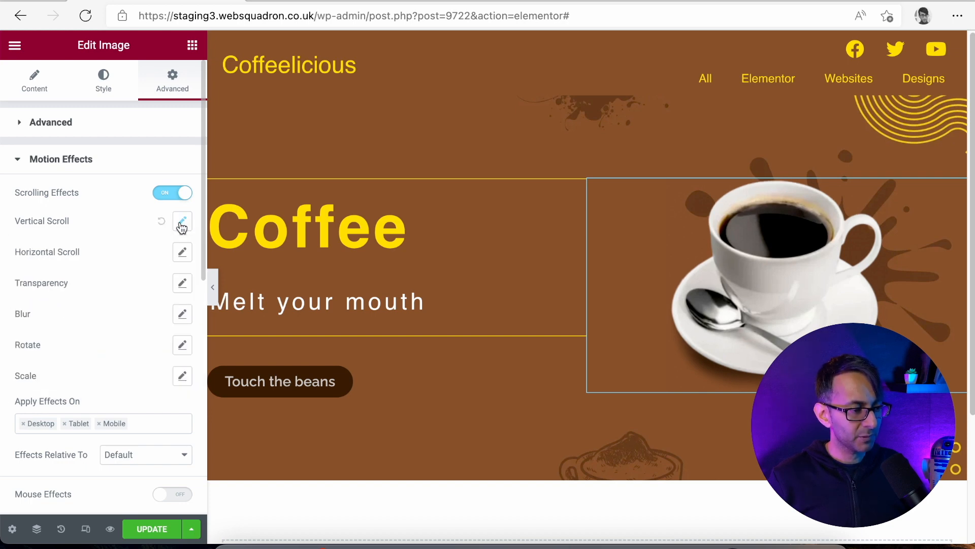
pyautogui.click(182, 224)
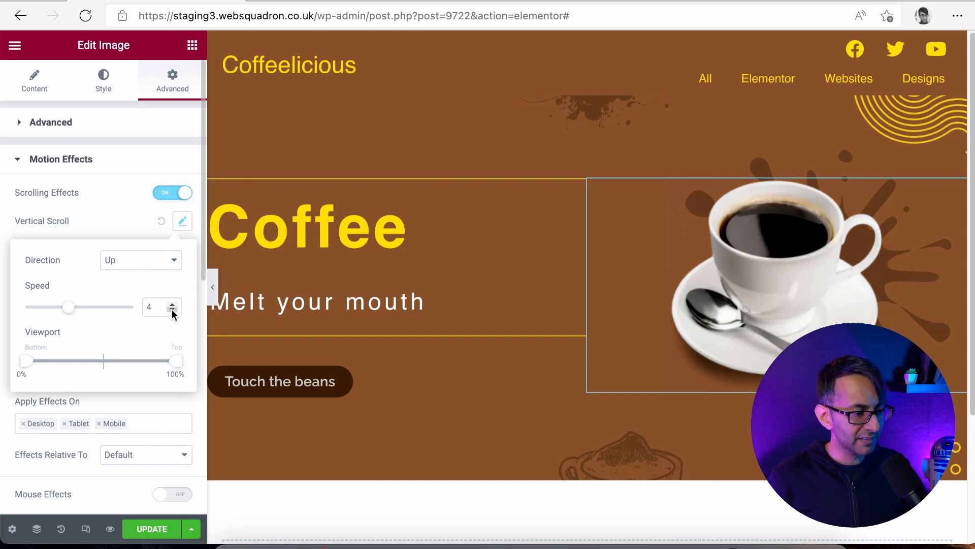
pyautogui.moveTo(71, 312); pyautogui.dragTo(54, 312)
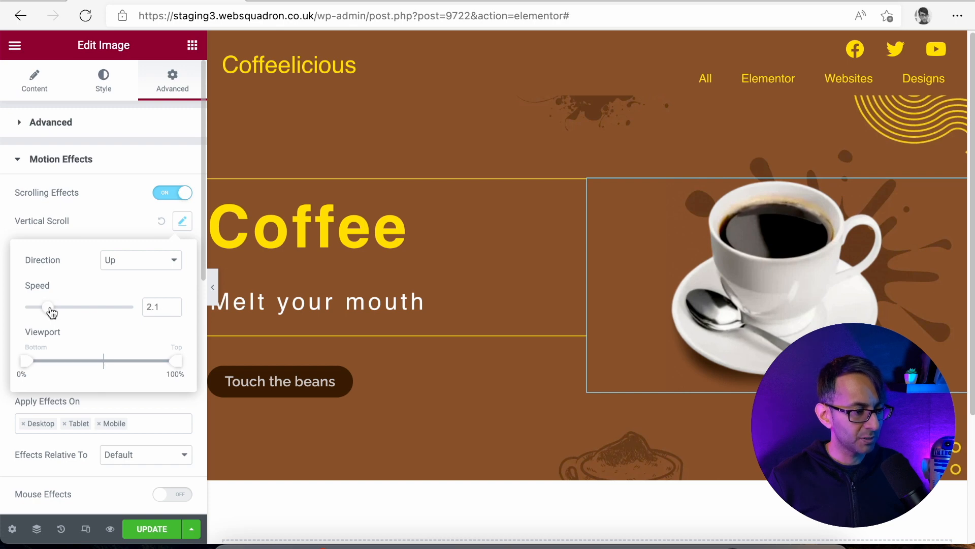
pyautogui.click(172, 311)
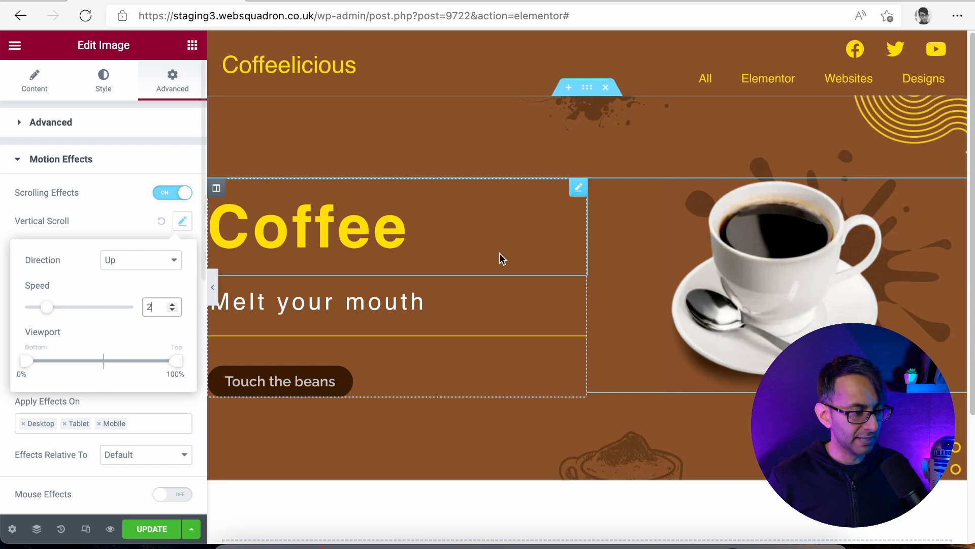
pyautogui.moveTo(969, 64)
pyautogui.mouseDown()
pyautogui.moveTo(971, 144)
pyautogui.moveTo(973, 44)
pyautogui.moveTo(972, 126)
pyautogui.moveTo(972, 63)
pyautogui.mouseUp()
pyautogui.scroll(2, 654, 90)
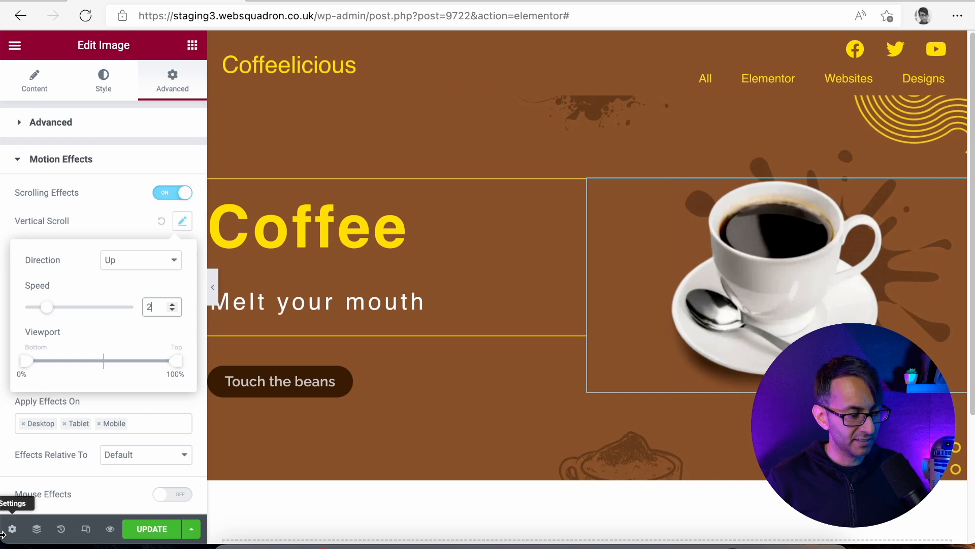
# Update the page and preview the cup's scroll movement with the editor panel collapsed.
pyautogui.click(157, 530)
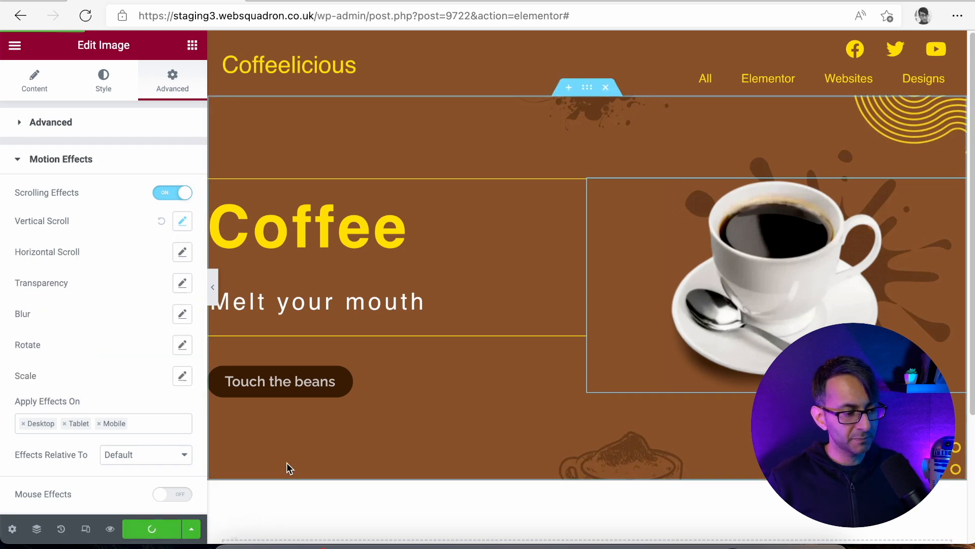
pyautogui.click(212, 293)
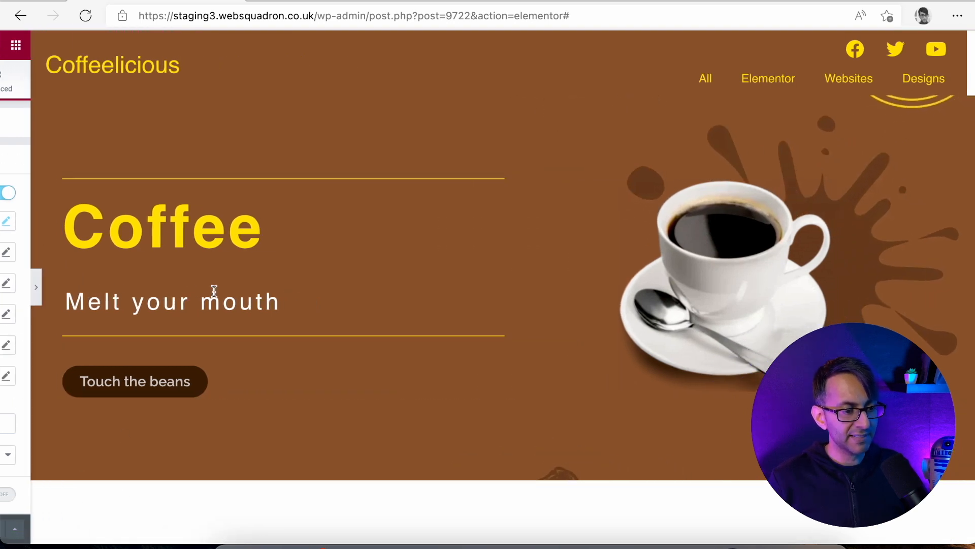
pyautogui.moveTo(974, 72); pyautogui.dragTo(974, 97)
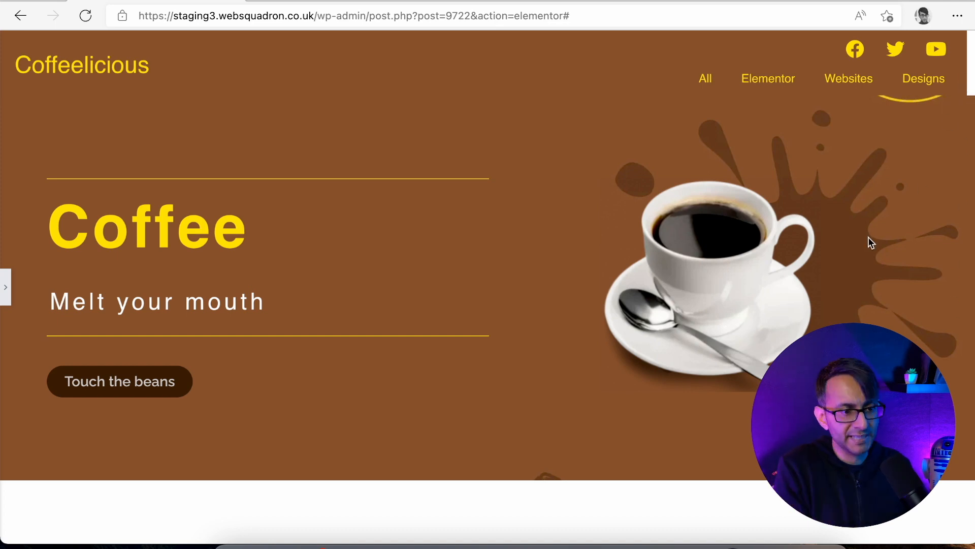
pyautogui.click(5, 287)
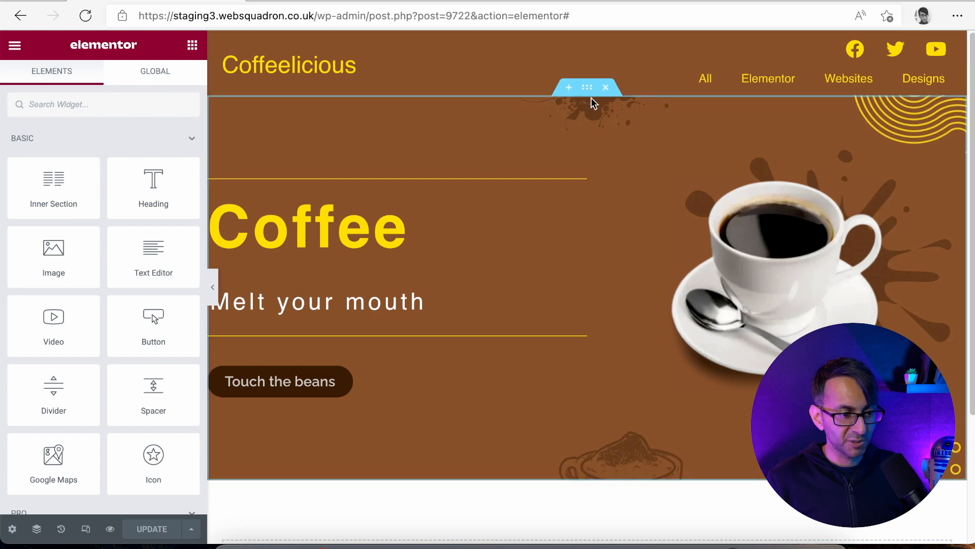
# Open the hero section's settings and preview the section in mobile view at a width of 378 px.
pyautogui.click(589, 90)
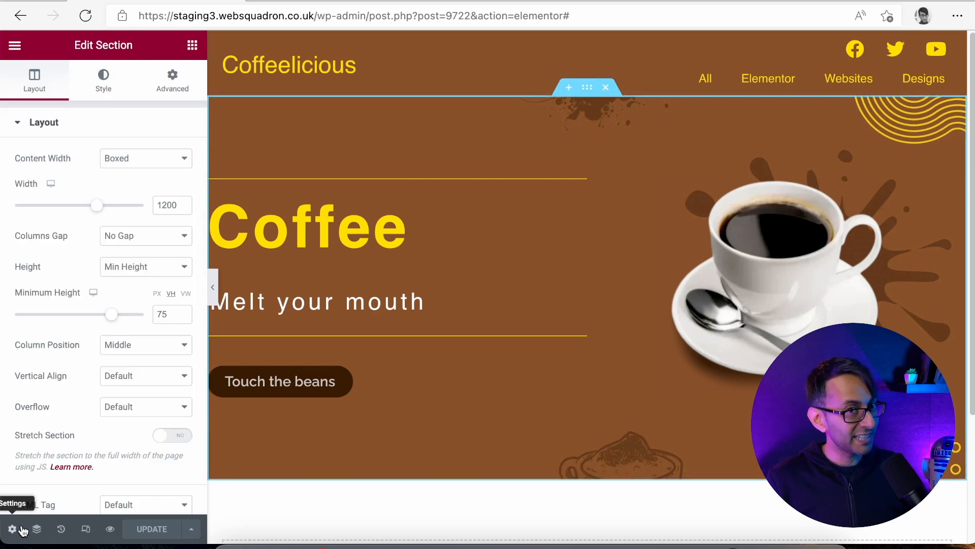
pyautogui.click(85, 529)
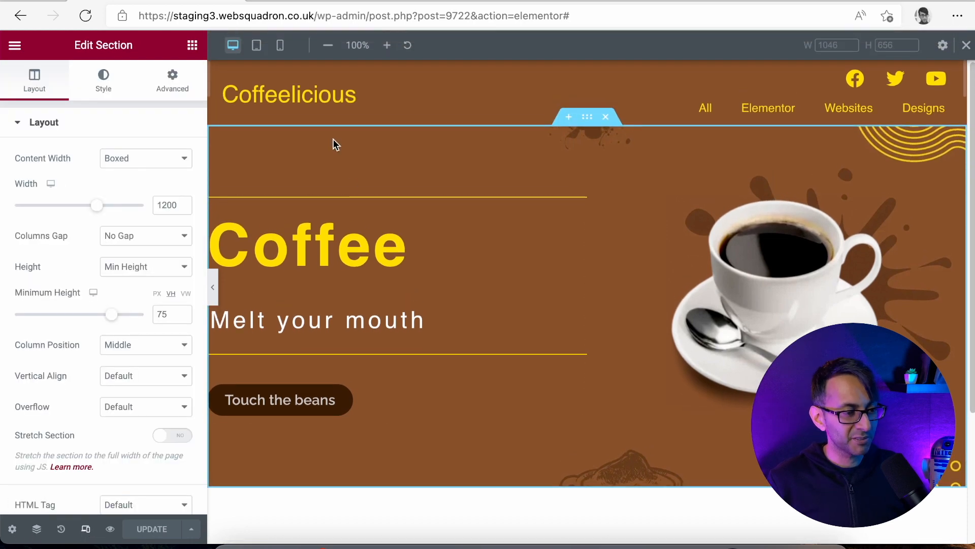
pyautogui.click(280, 45)
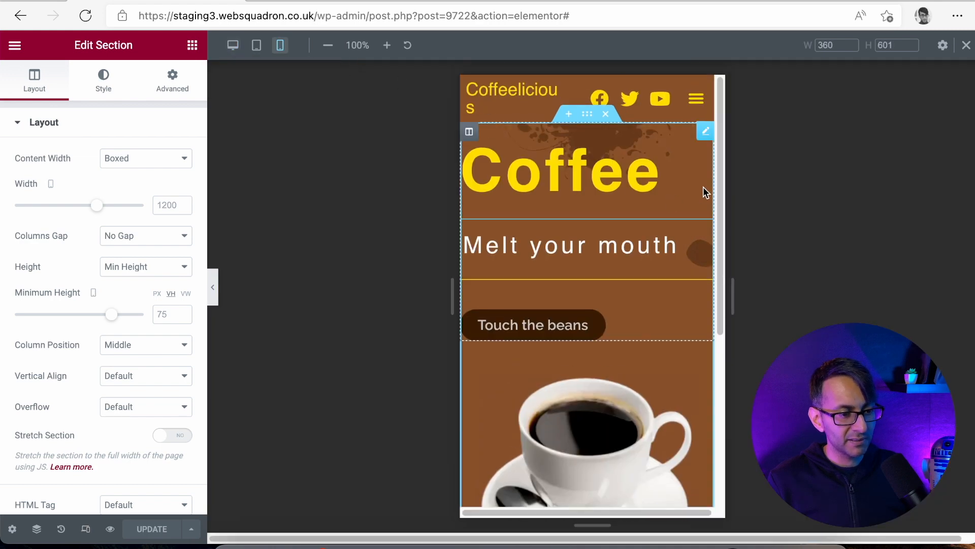
pyautogui.write('375')
pyautogui.press('Return')
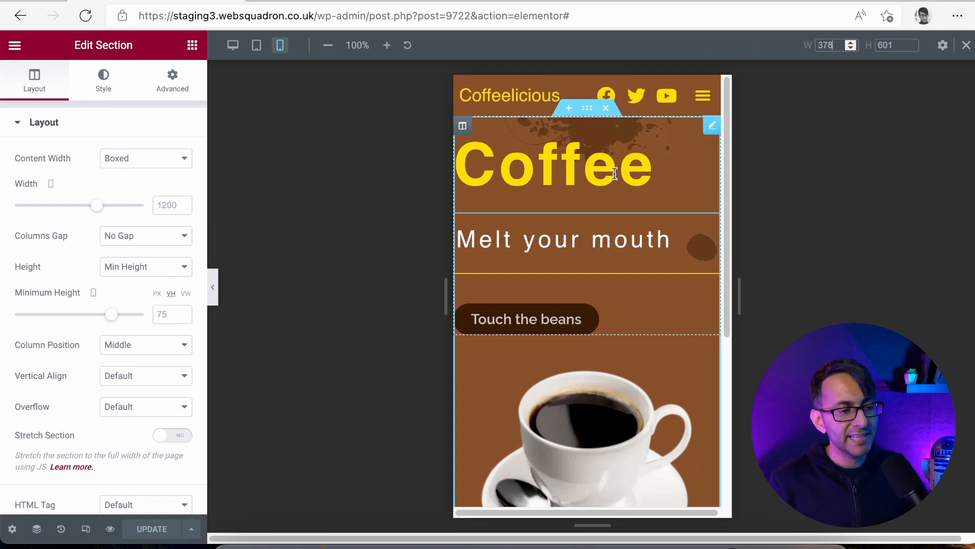
pyautogui.moveTo(727, 130); pyautogui.dragTo(729, 106)
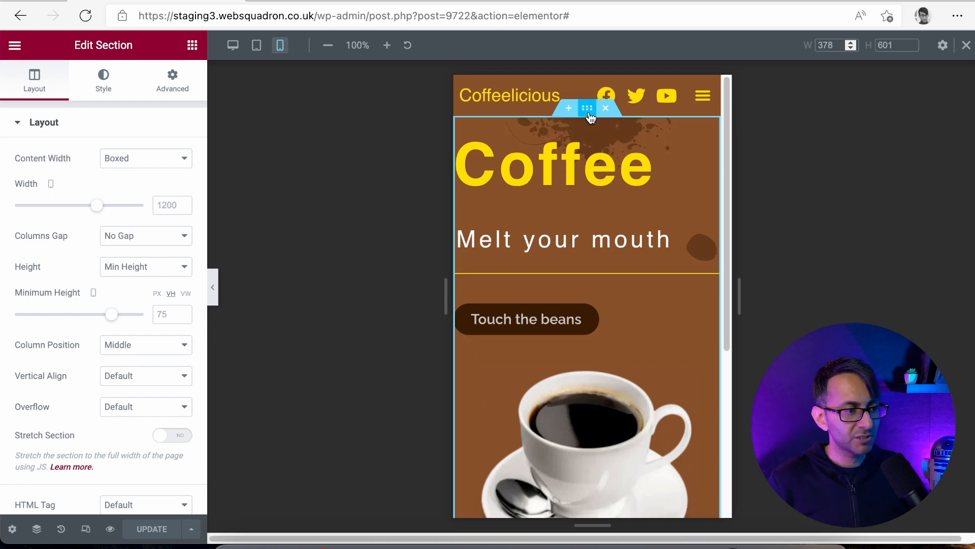
# Open the hero section's background settings and compare its tablet and mobile views.
pyautogui.click(103, 81)
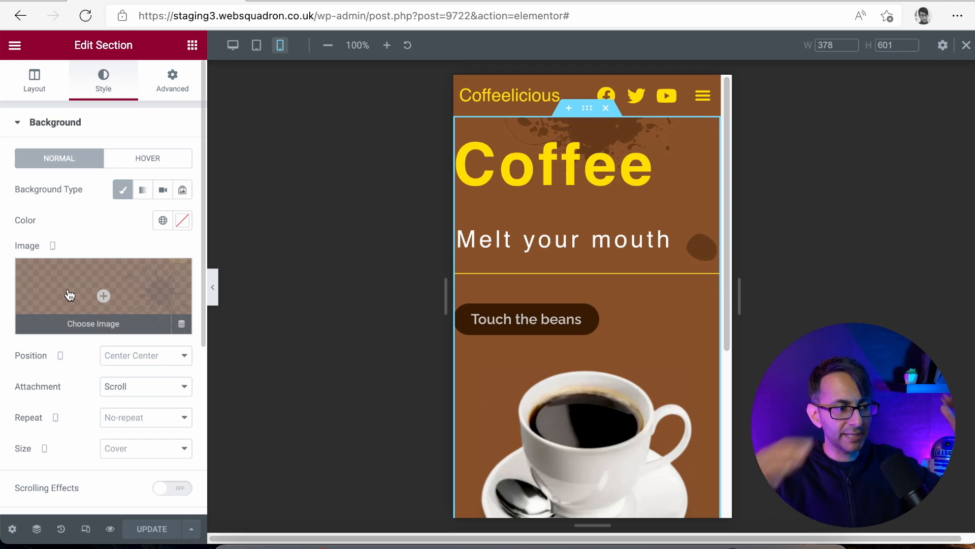
pyautogui.click(257, 47)
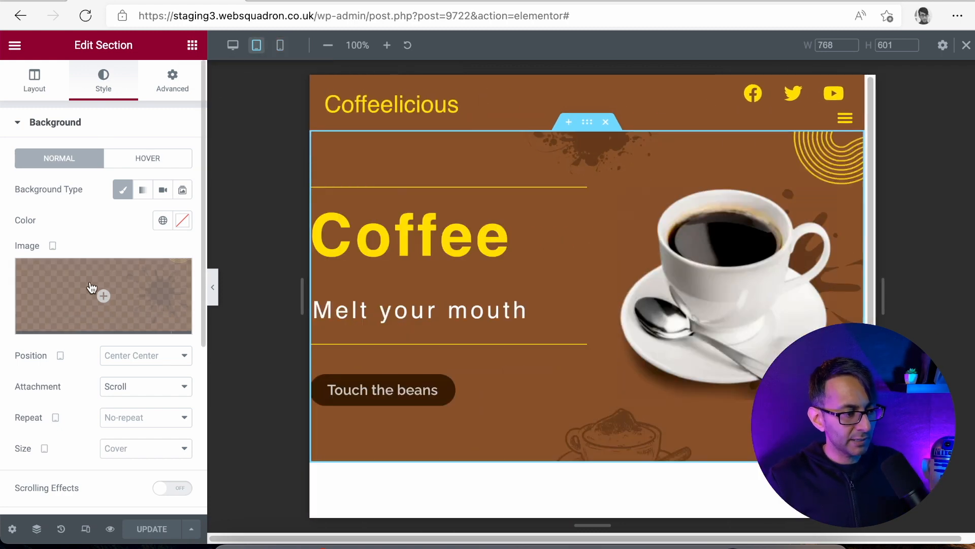
pyautogui.click(281, 47)
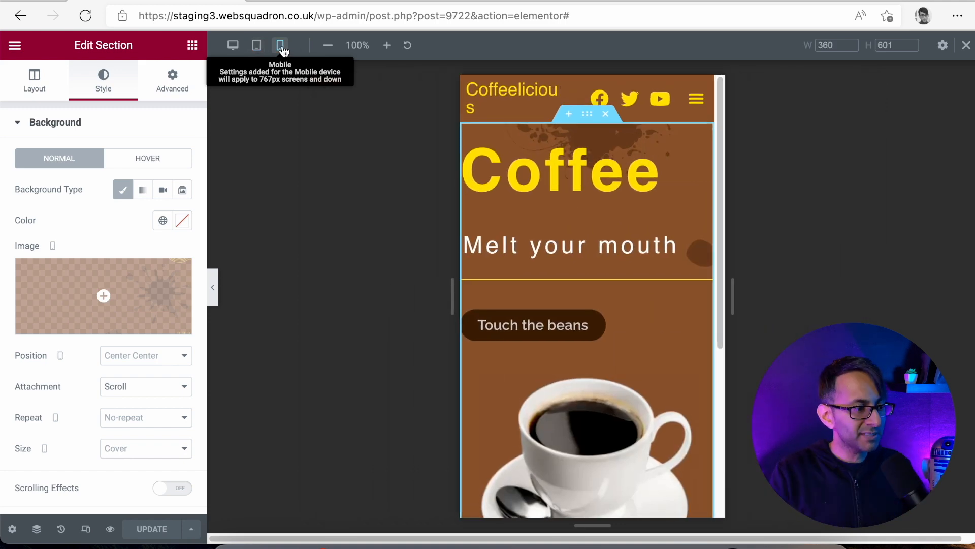
# Check which media library image the hero section's desktop background uses.
pyautogui.moveTo(65, 291)
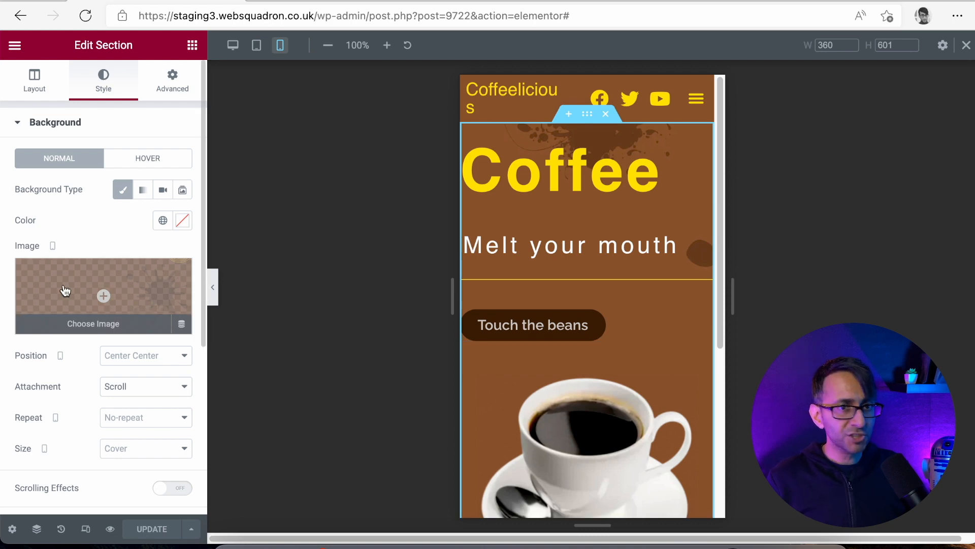
pyautogui.click(101, 295)
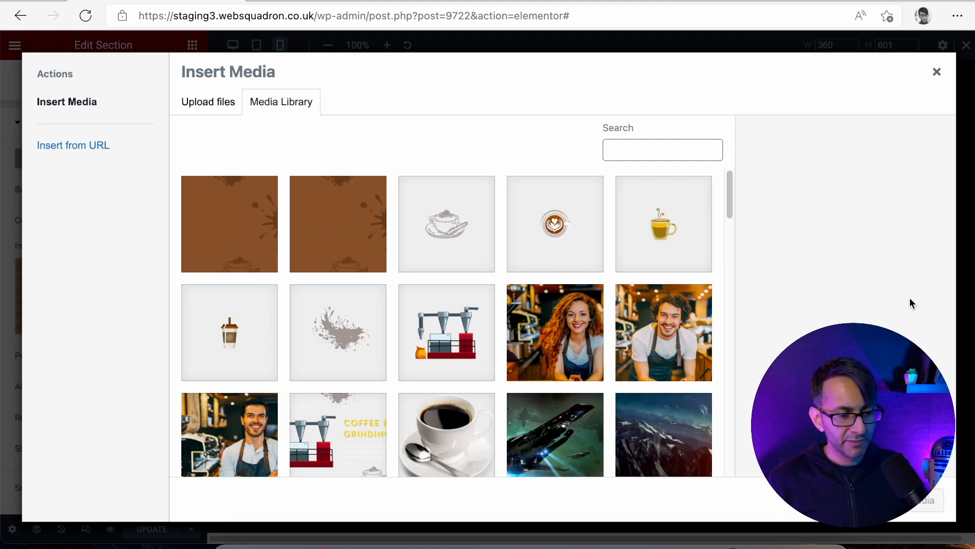
pyautogui.click(937, 71)
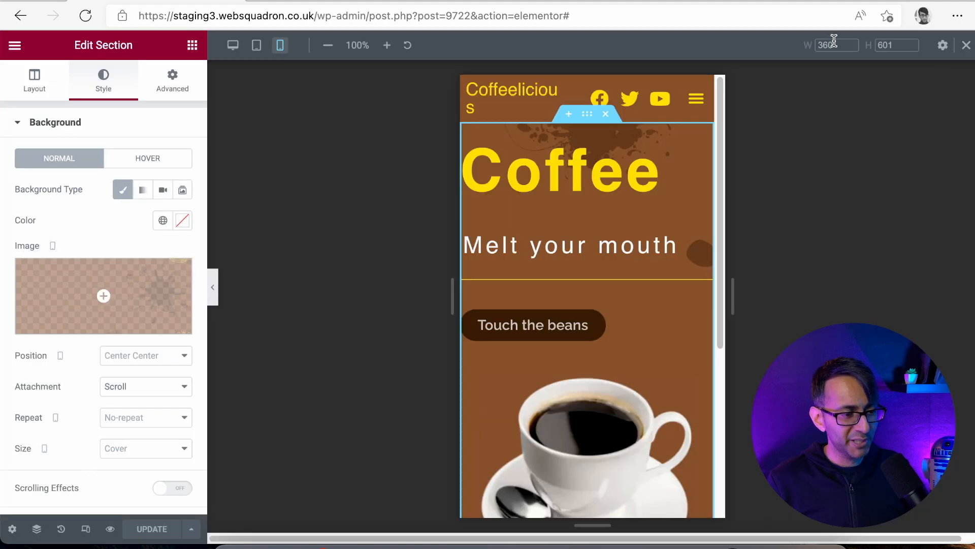
pyautogui.click(233, 45)
pyautogui.click(105, 279)
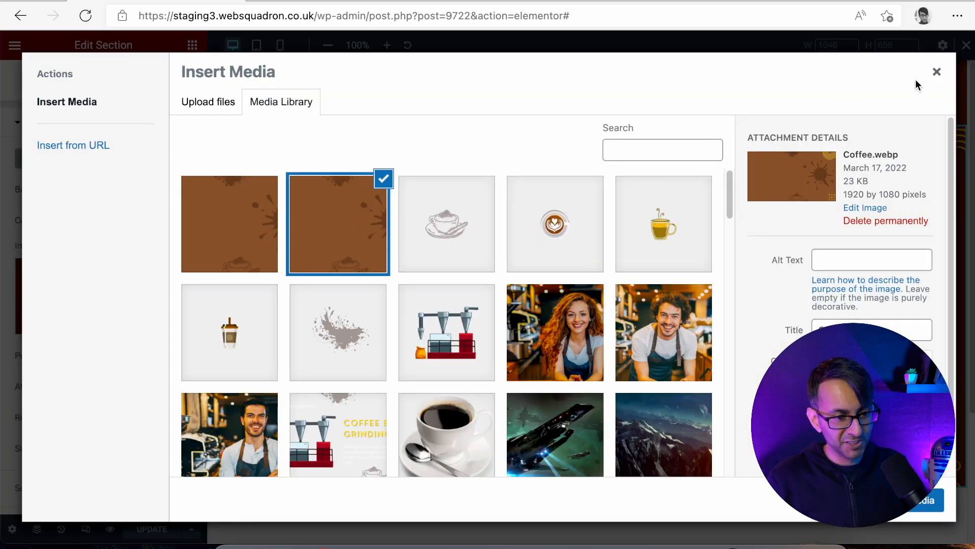
pyautogui.click(937, 73)
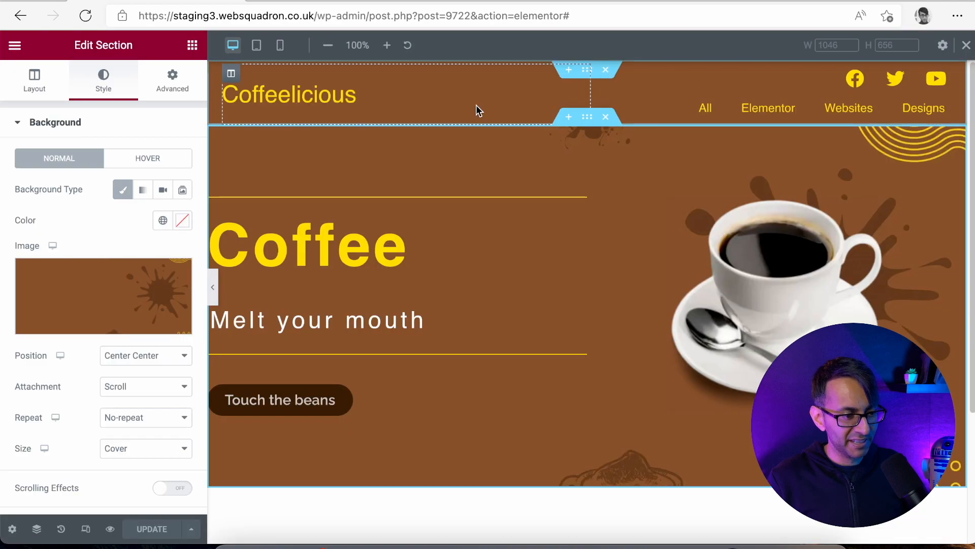
# Choose Coffee-1.webp for the hero section's mobile background and scale the image file to 1244 × 700 px.
pyautogui.click(280, 45)
pyautogui.click(68, 279)
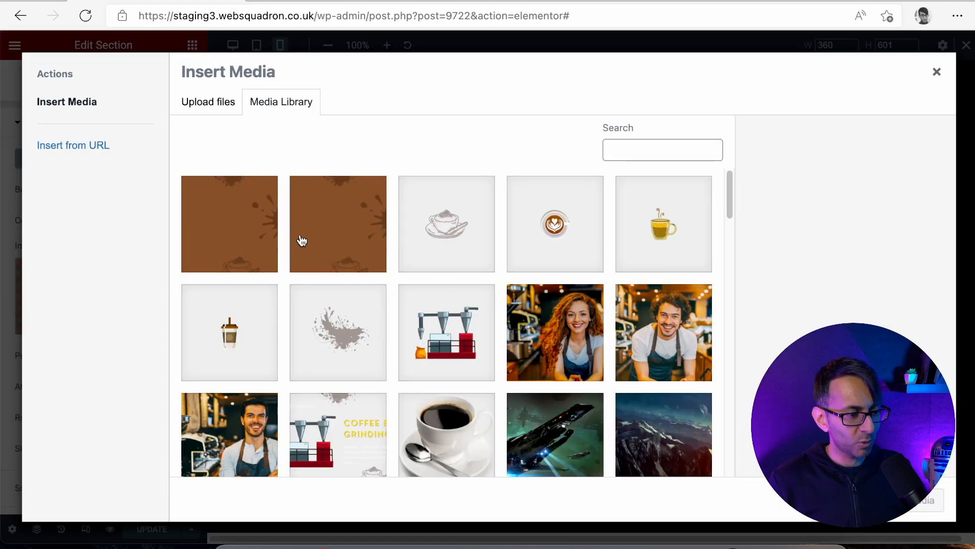
pyautogui.click(241, 246)
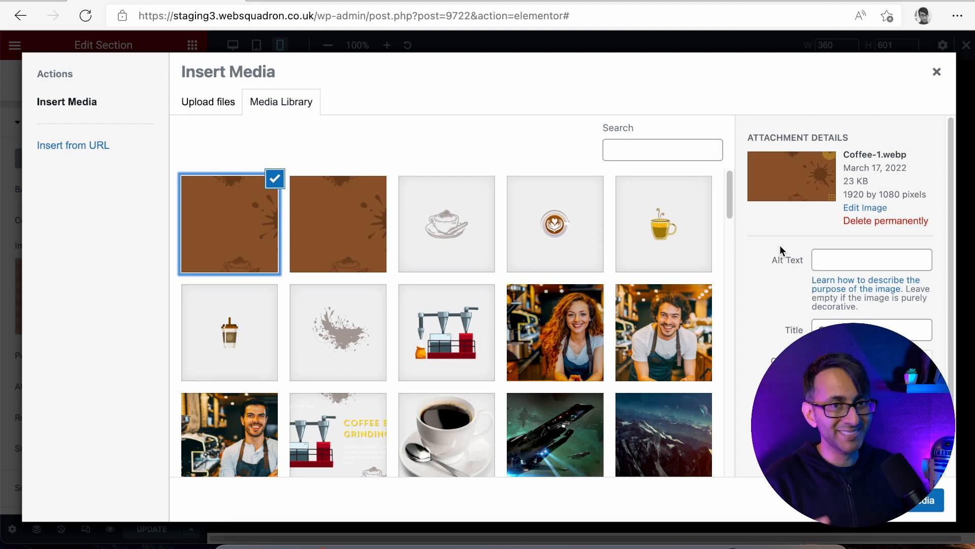
pyautogui.click(879, 209)
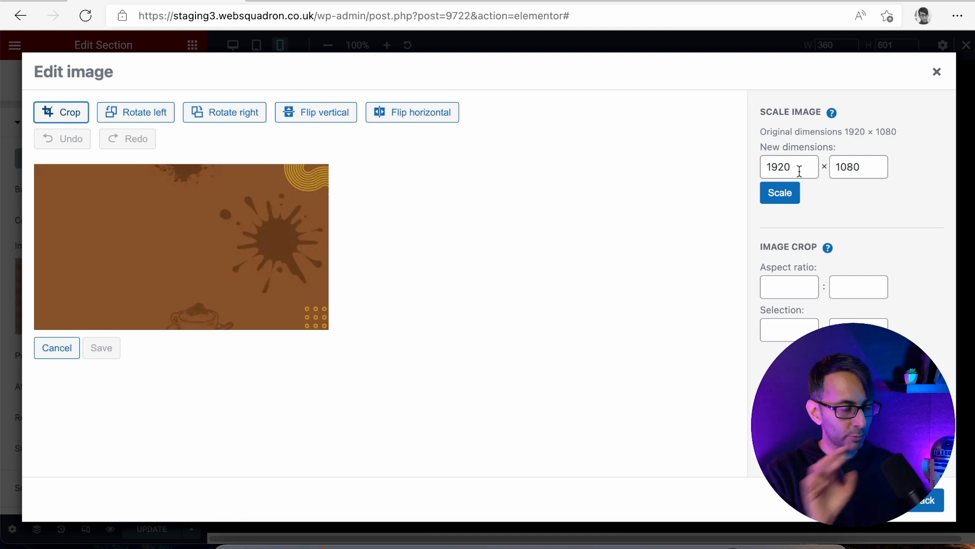
pyautogui.moveTo(886, 174); pyautogui.dragTo(817, 161)
pyautogui.write('7')
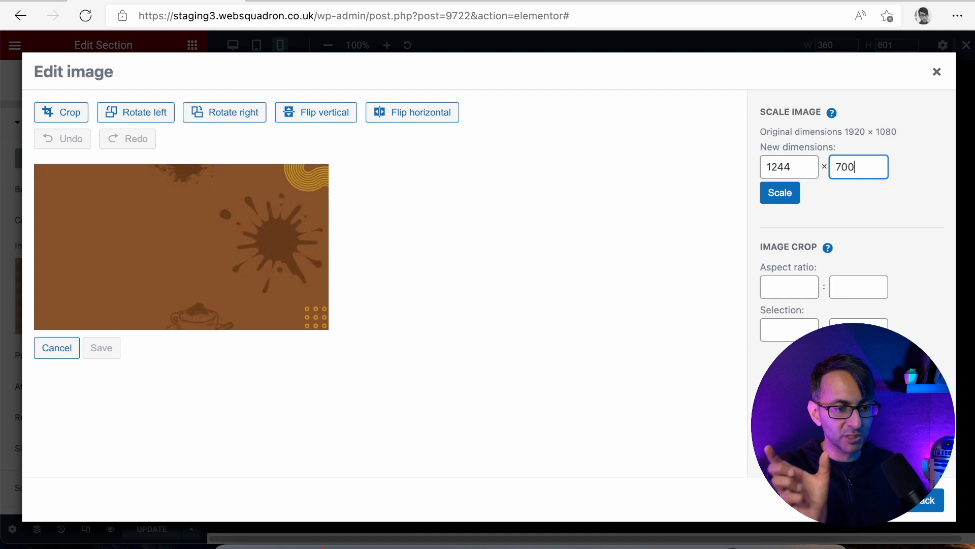
pyautogui.click(761, 197)
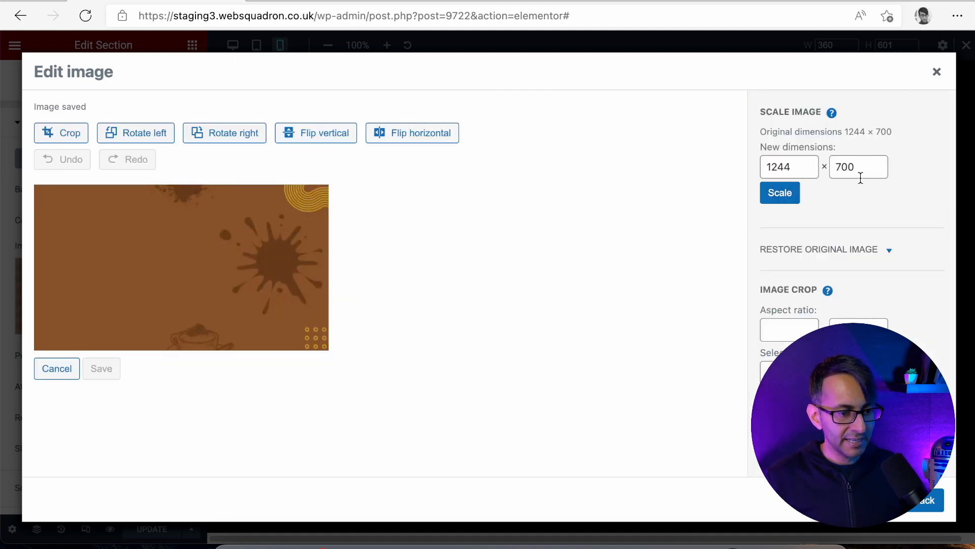
pyautogui.click(925, 502)
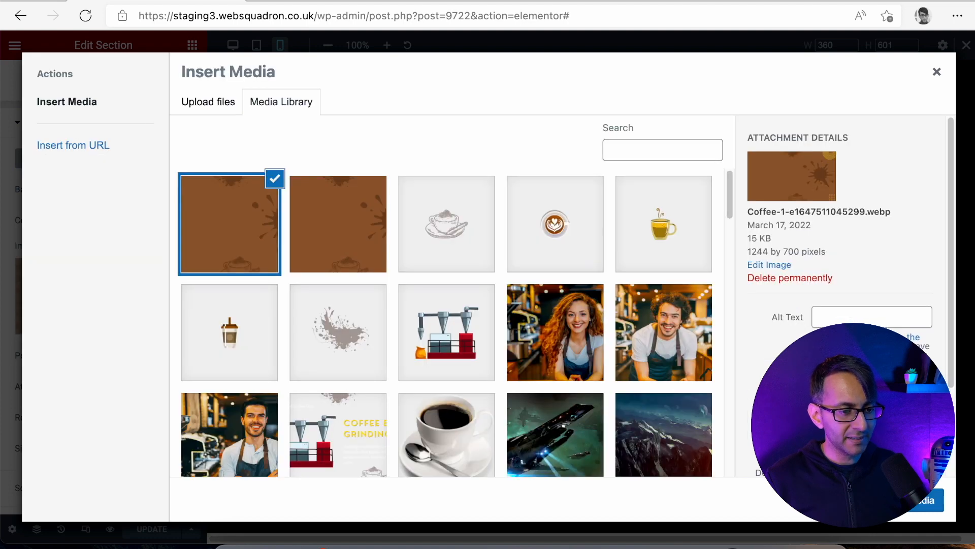
# Compare the file size and dimensions of Coffee.webp with those of the scaled Coffee-1 image.
pyautogui.click(355, 241)
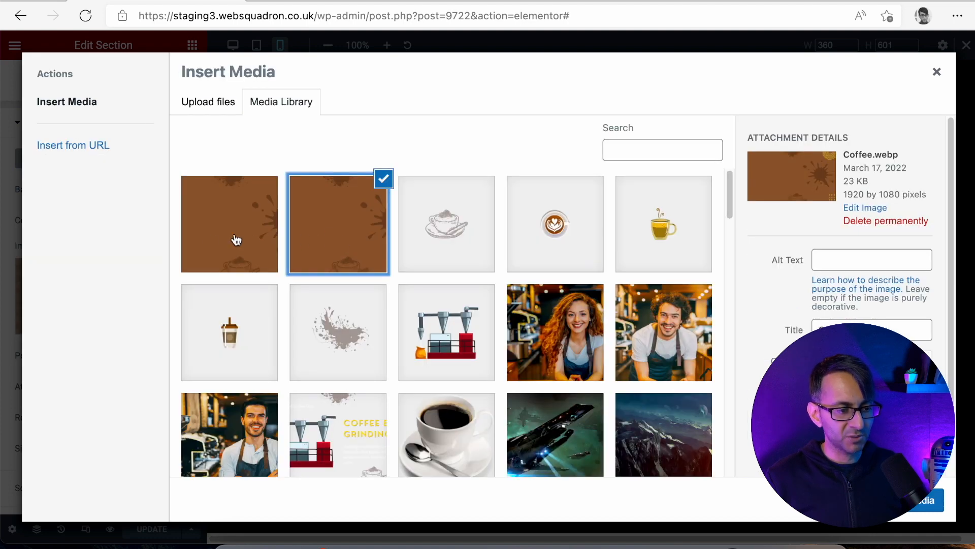
pyautogui.click(258, 243)
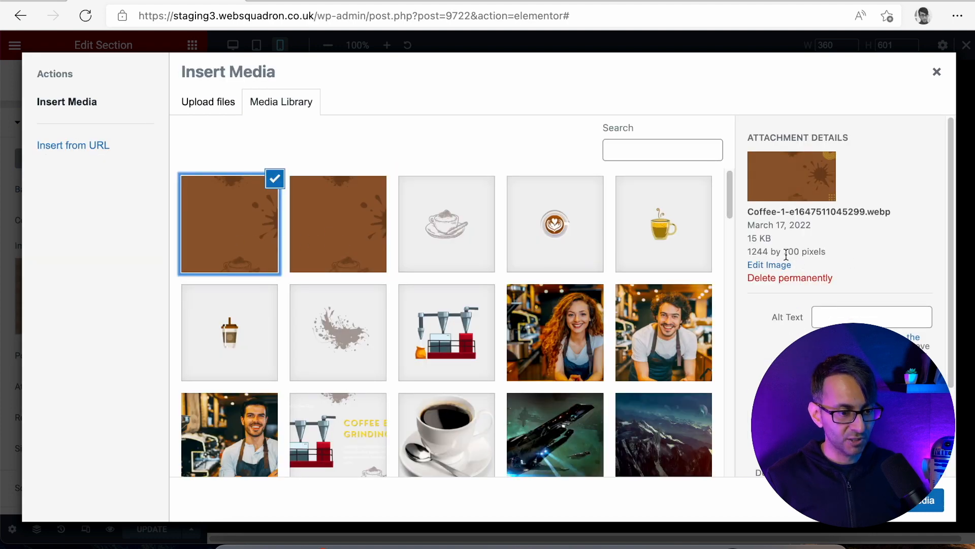
pyautogui.click(346, 212)
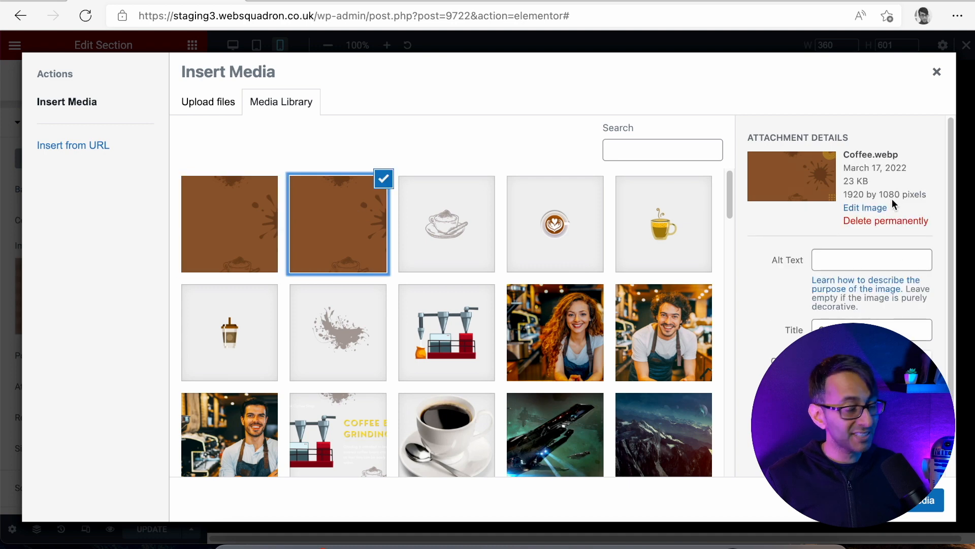
# Crop the scaled Coffee-1 image to a portrait area of about 478 × 699 px around the splash and save it.
pyautogui.click(207, 223)
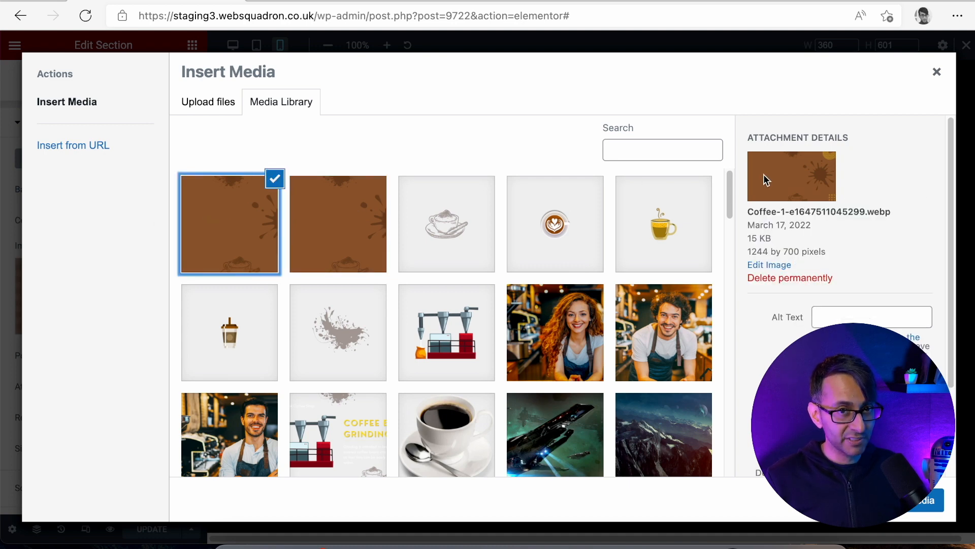
pyautogui.click(768, 265)
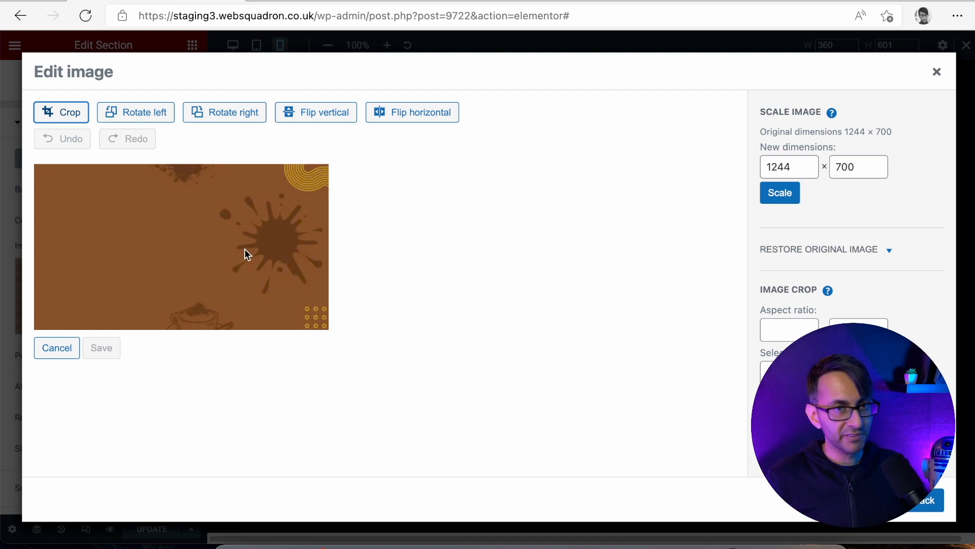
pyautogui.click(64, 119)
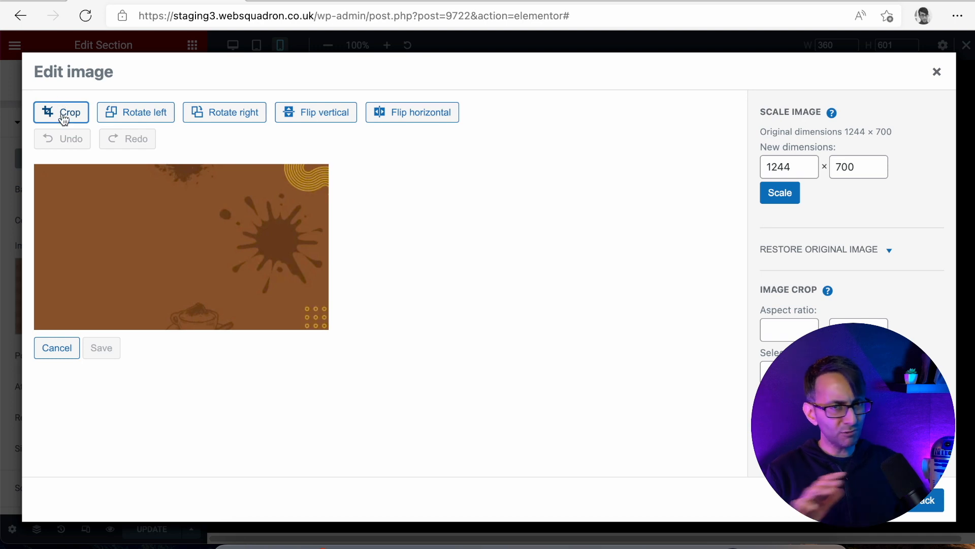
pyautogui.moveTo(31, 249); pyautogui.dragTo(191, 247)
pyautogui.click(768, 371)
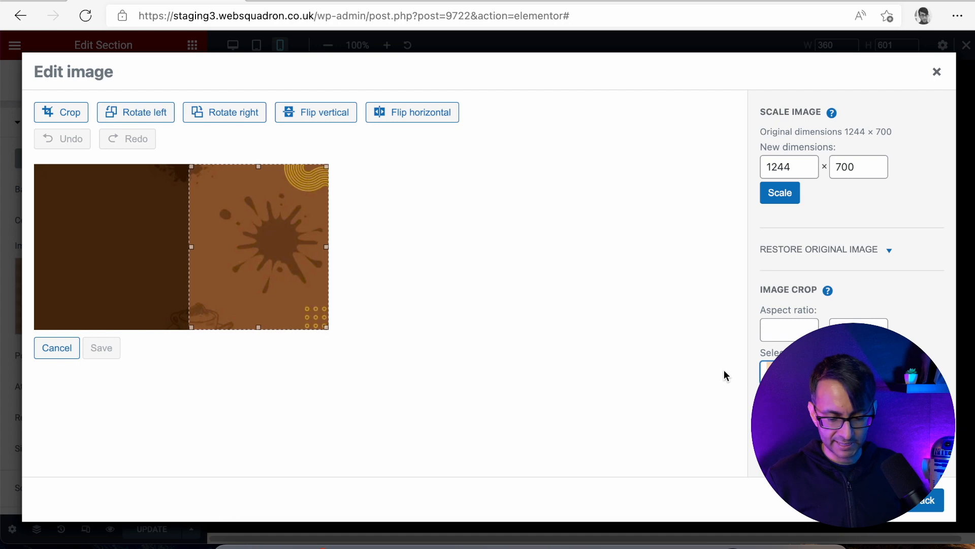
pyautogui.press('BackSpace')
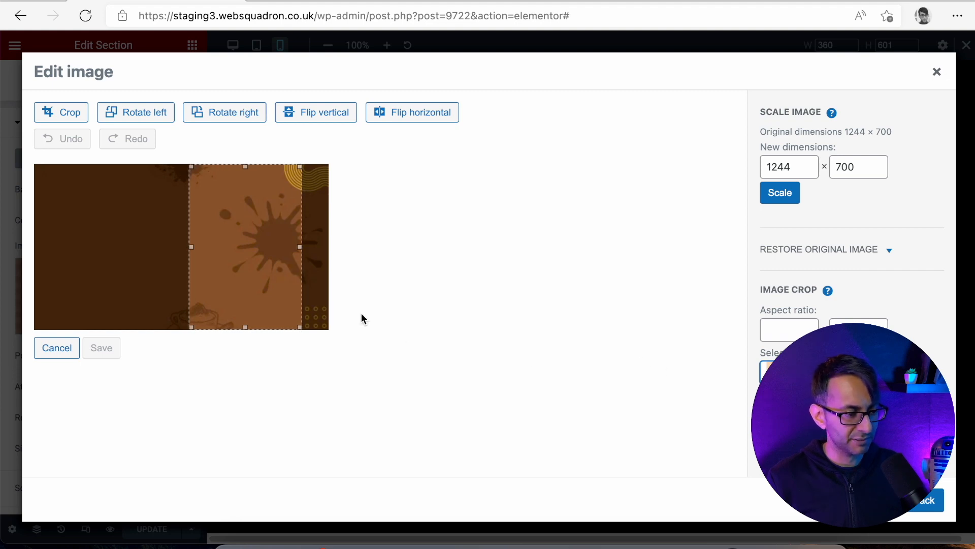
pyautogui.moveTo(268, 290); pyautogui.dragTo(242, 270)
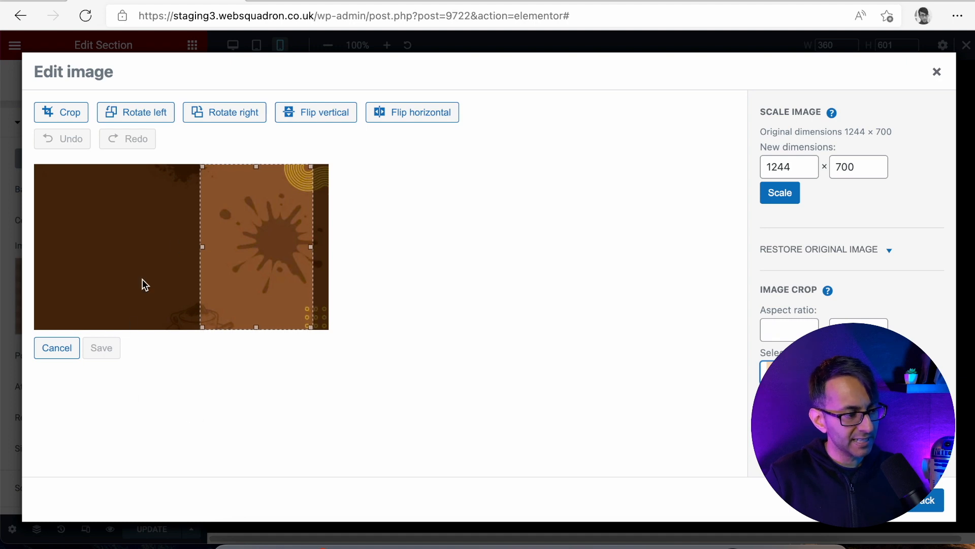
pyautogui.click(53, 112)
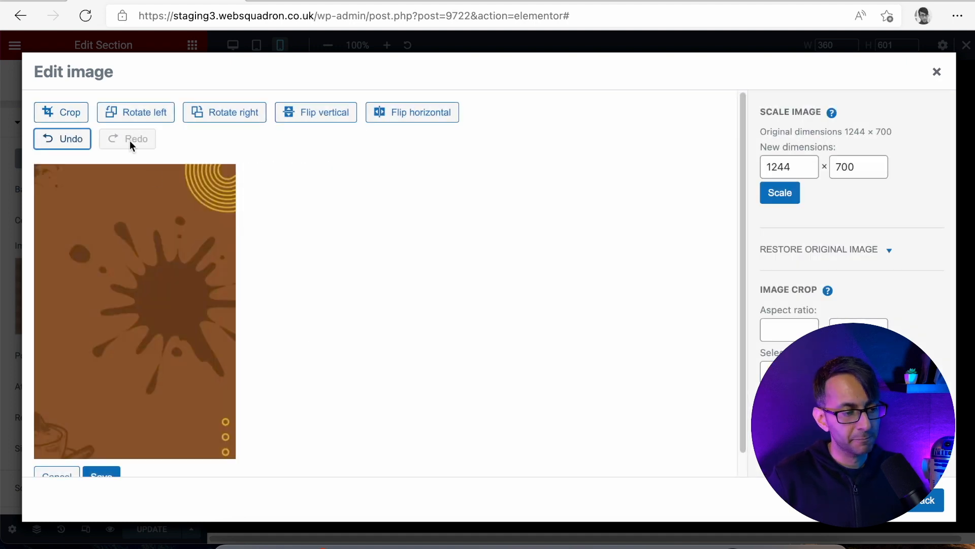
pyautogui.click(102, 469)
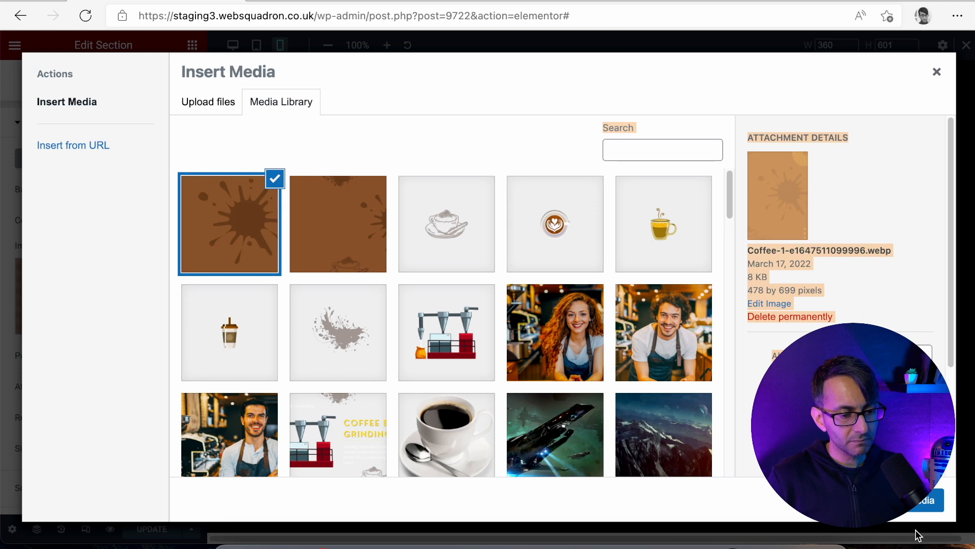
# Insert the cropped image as the hero section's mobile background and compare the desktop and mobile views.
pyautogui.click(922, 501)
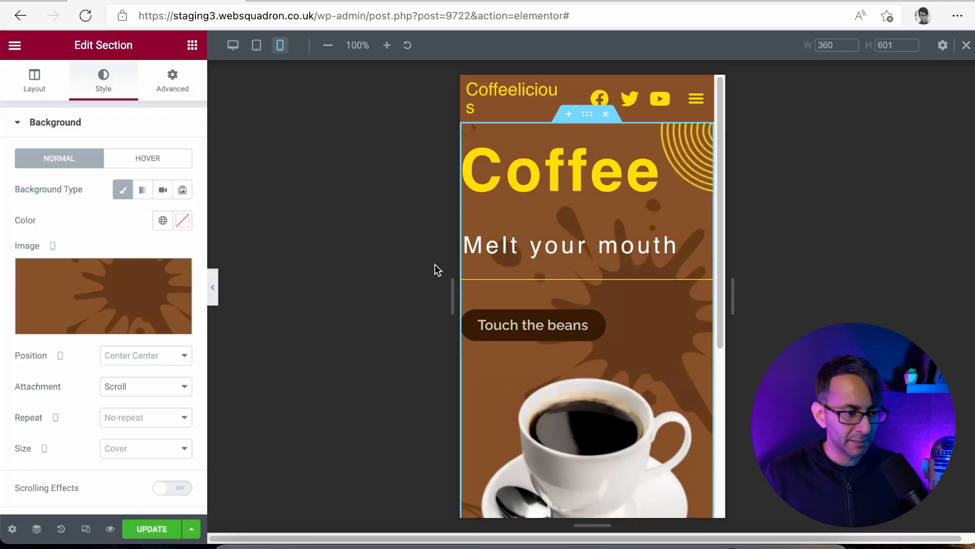
pyautogui.click(233, 45)
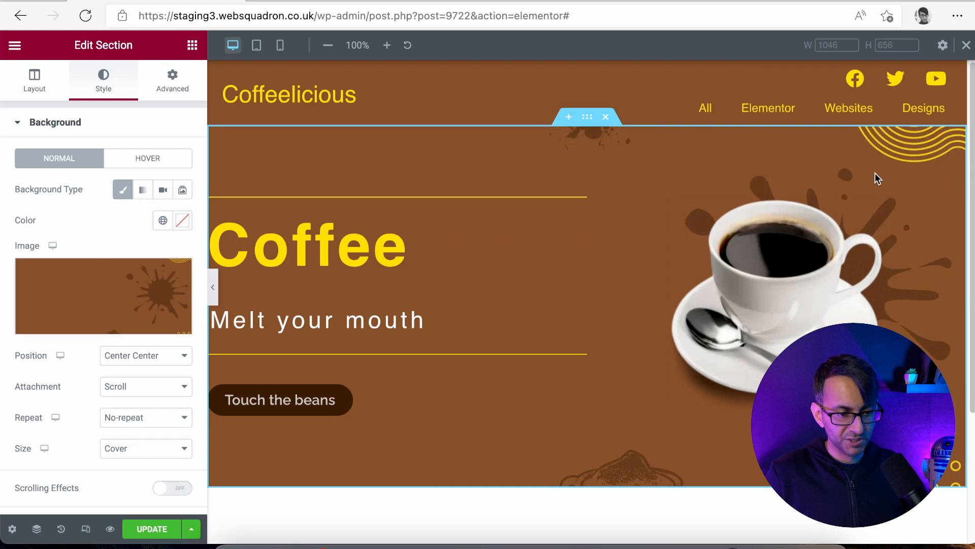
pyautogui.click(280, 45)
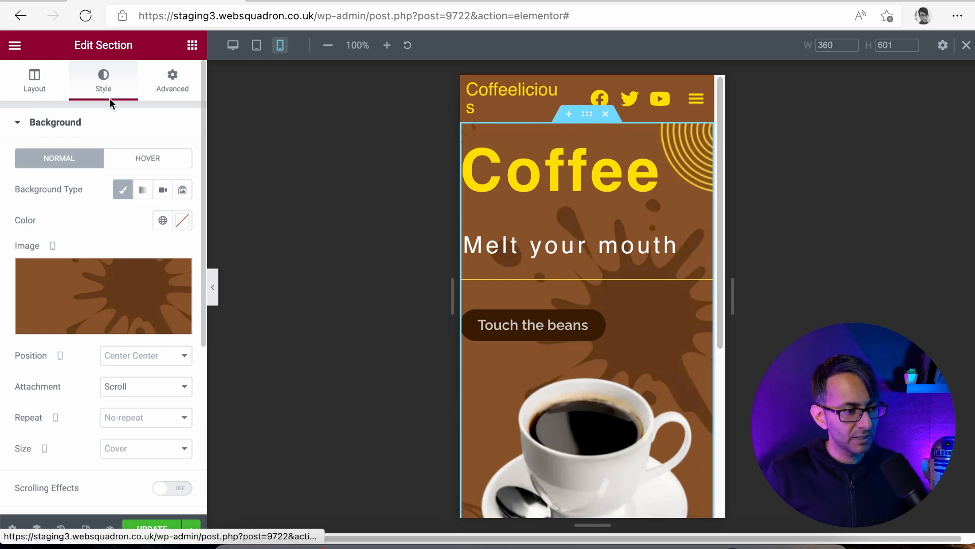
# Set the hero section's minimum height on mobile to 100 VH.
pyautogui.click(36, 86)
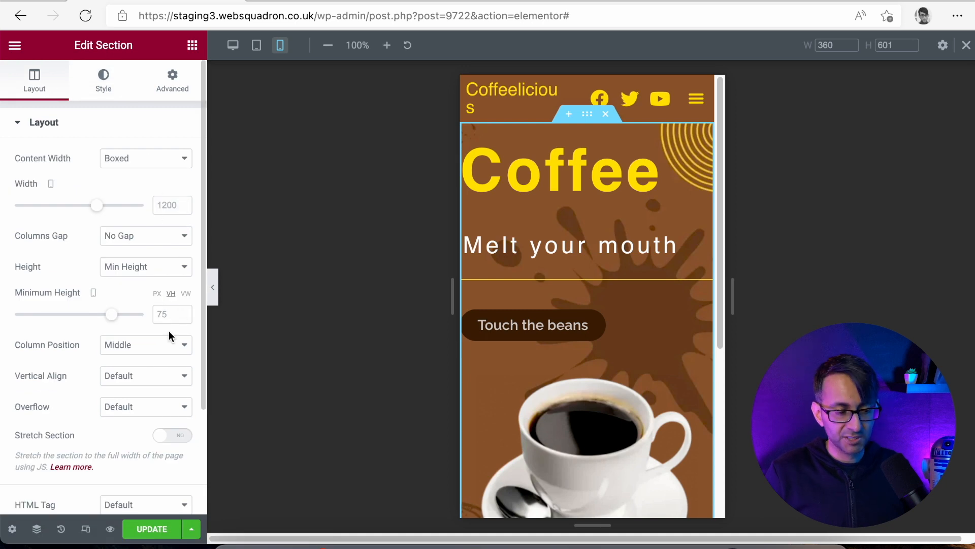
pyautogui.doubleClick(161, 309)
pyautogui.press('BackSpace')
pyautogui.write('100')
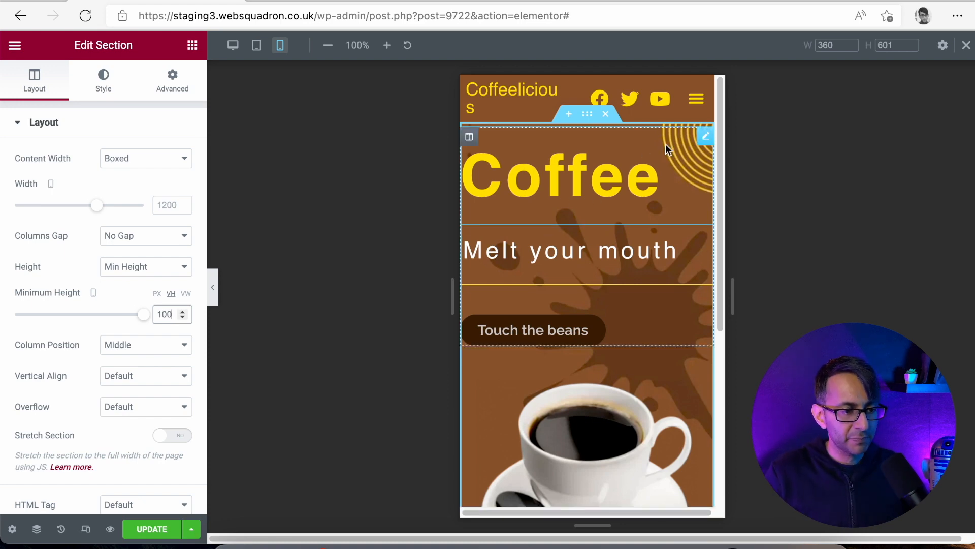
pyautogui.moveTo(719, 129)
pyautogui.mouseDown()
pyautogui.moveTo(721, 175)
pyautogui.moveTo(727, 127)
pyautogui.mouseUp()
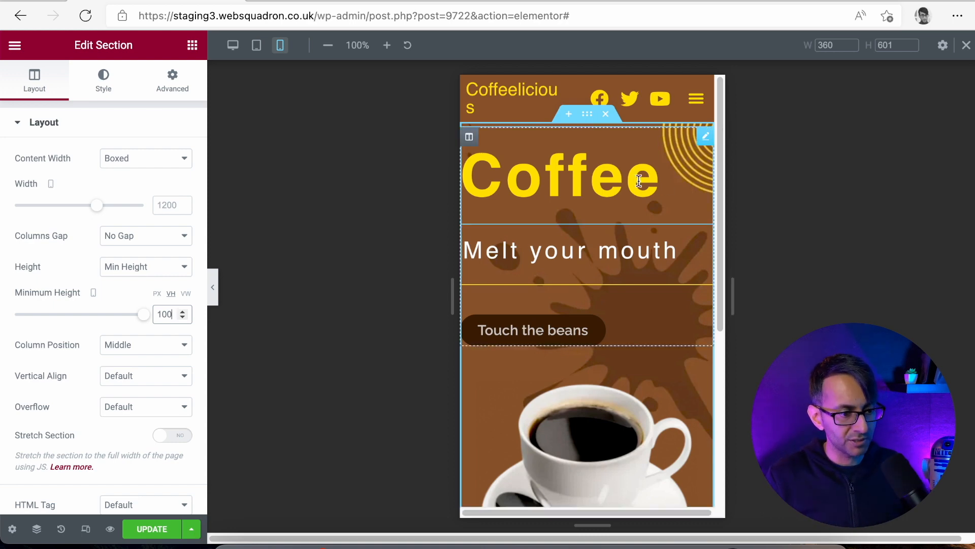
# Try reversing the hero section's columns on mobile and restore their original order.
pyautogui.click(520, 155)
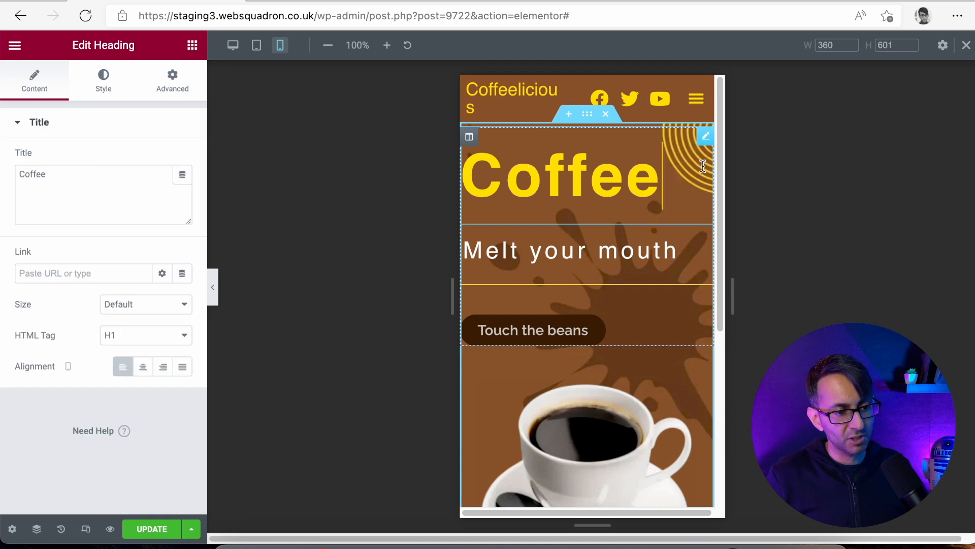
pyautogui.click(521, 169)
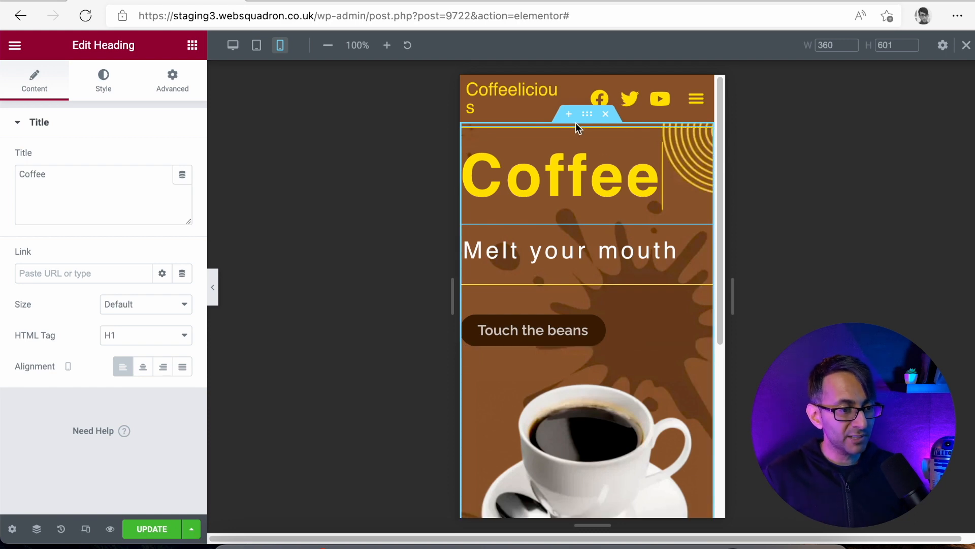
pyautogui.click(587, 114)
pyautogui.click(175, 86)
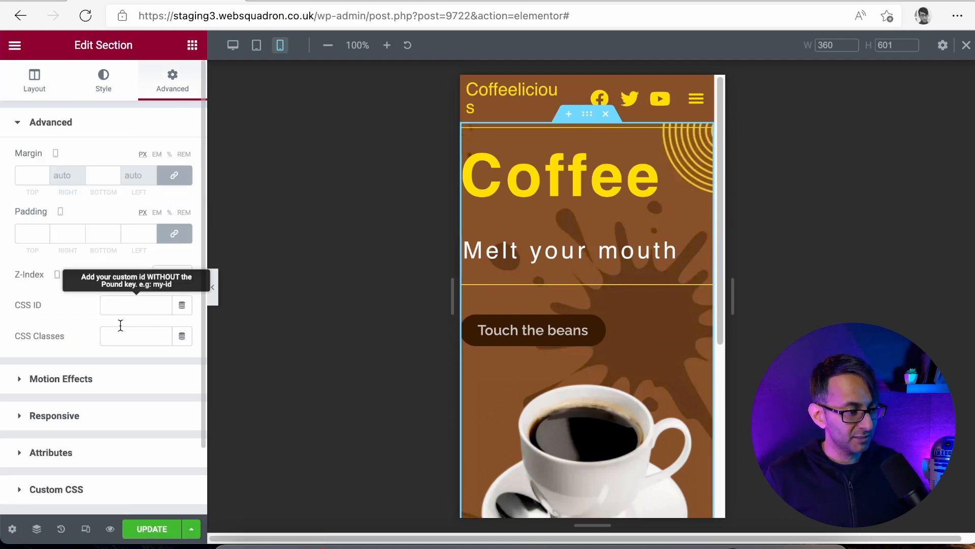
pyautogui.click(107, 419)
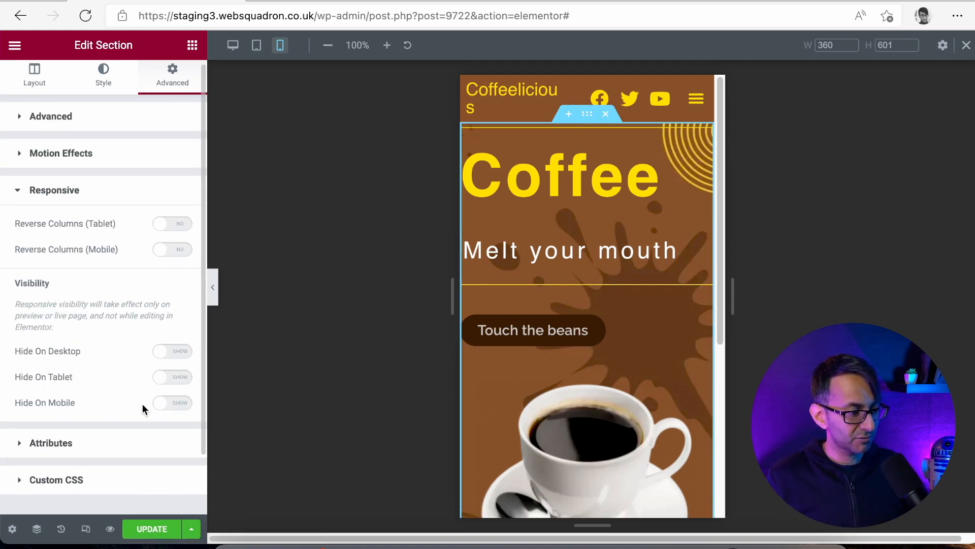
pyautogui.click(173, 250)
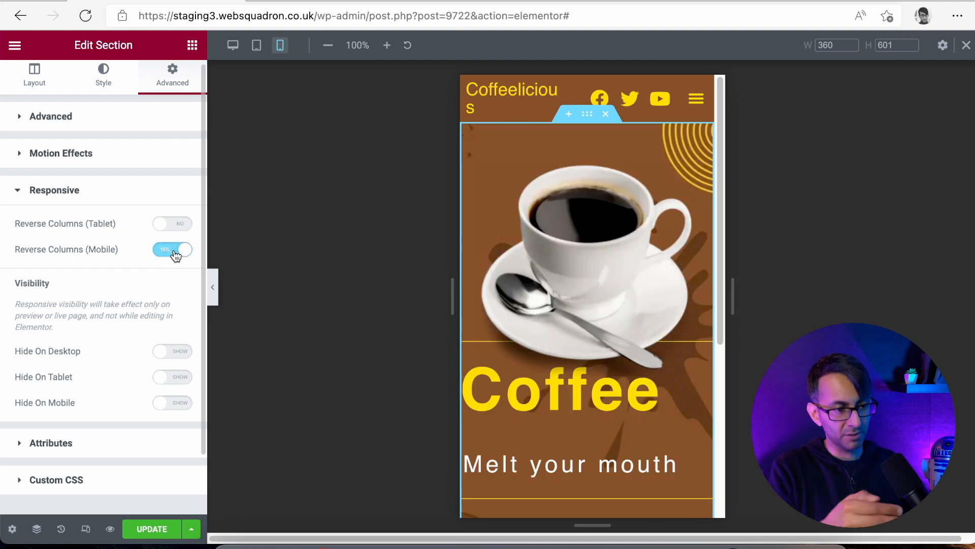
pyautogui.click(168, 254)
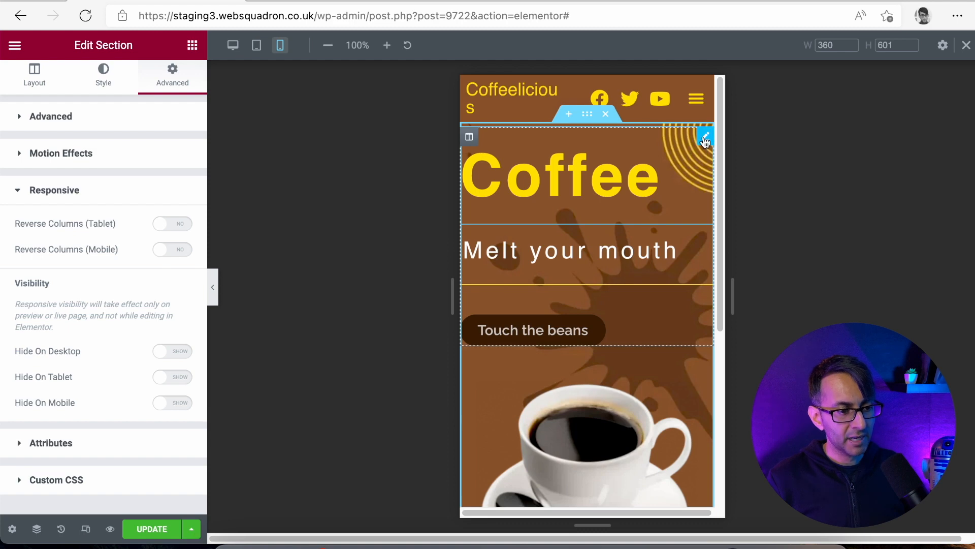
# Set the Coffee heading's mobile font size to 3.5 REM.
pyautogui.click(705, 137)
pyautogui.click(105, 88)
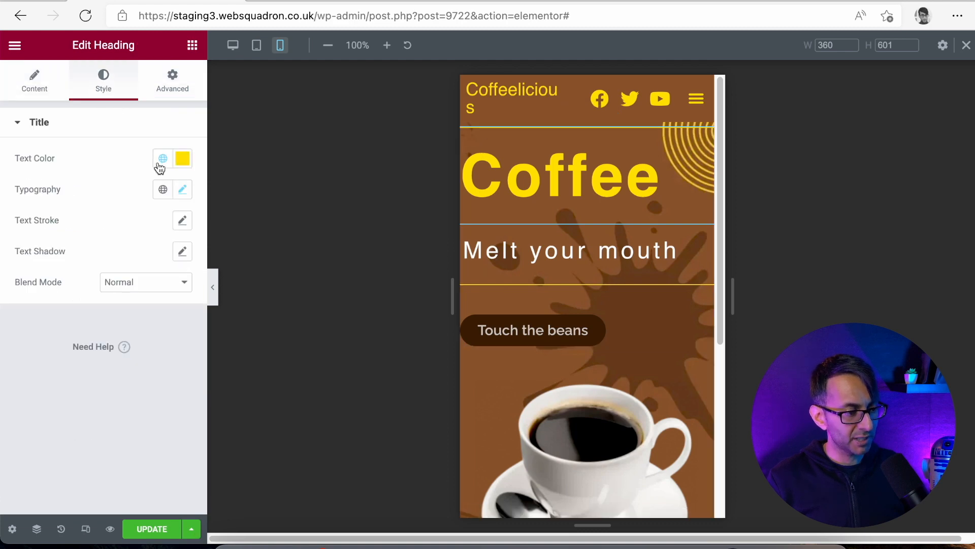
pyautogui.click(182, 189)
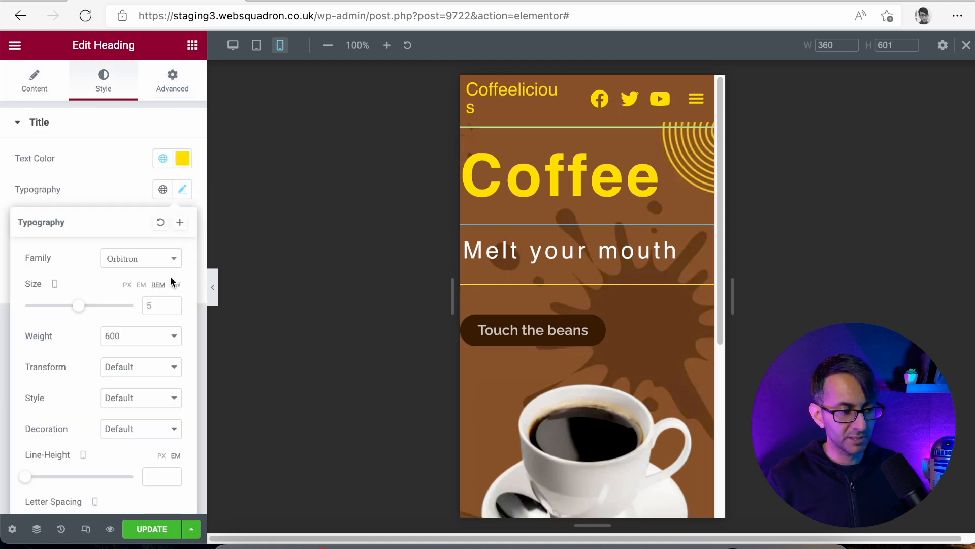
pyautogui.moveTo(78, 311); pyautogui.dragTo(64, 310)
pyautogui.doubleClick(152, 305)
pyautogui.write('3.5')
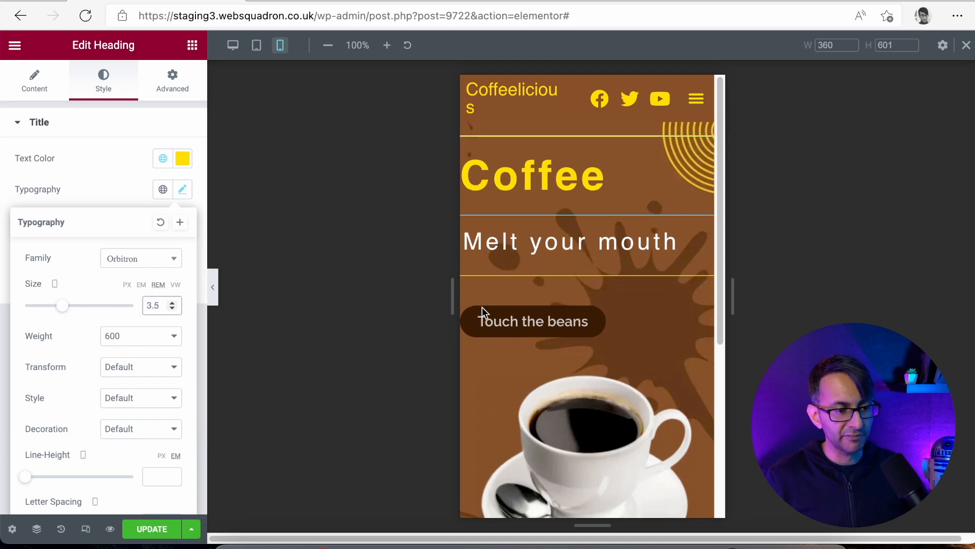
# Set the "Melt your mouth" heading's mobile font size to 1.5 REM and preview the mobile layout without the editing panel.
pyautogui.click(705, 240)
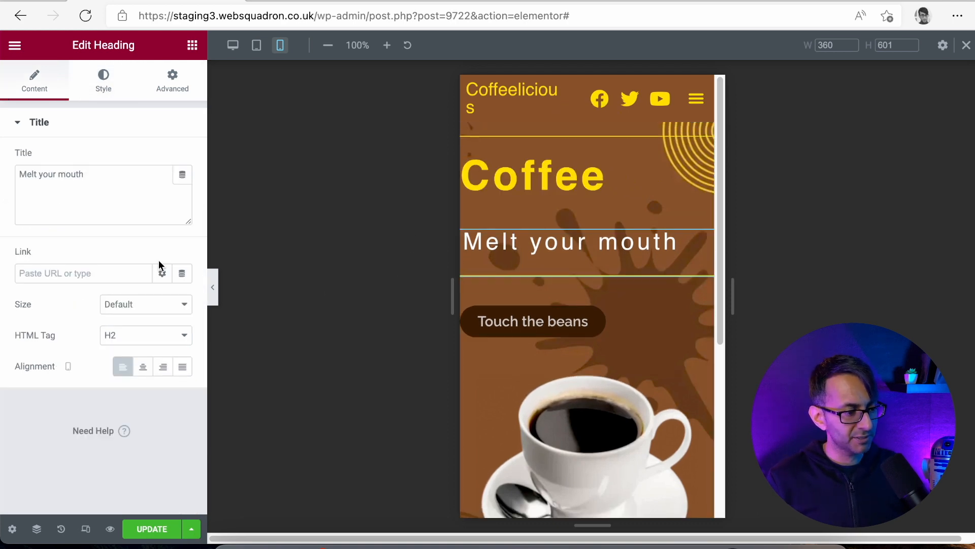
pyautogui.click(105, 83)
pyautogui.click(183, 191)
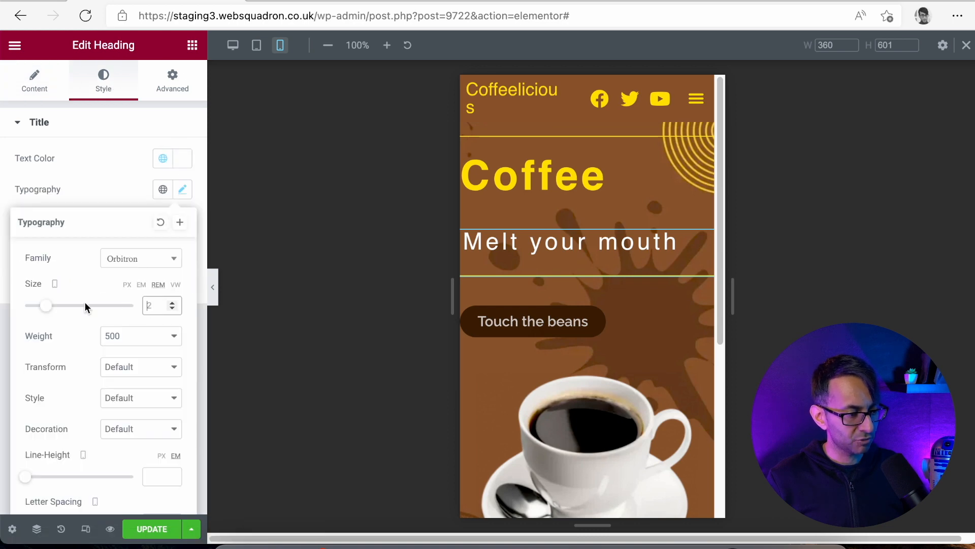
pyautogui.doubleClick(152, 305)
pyautogui.write('1.5')
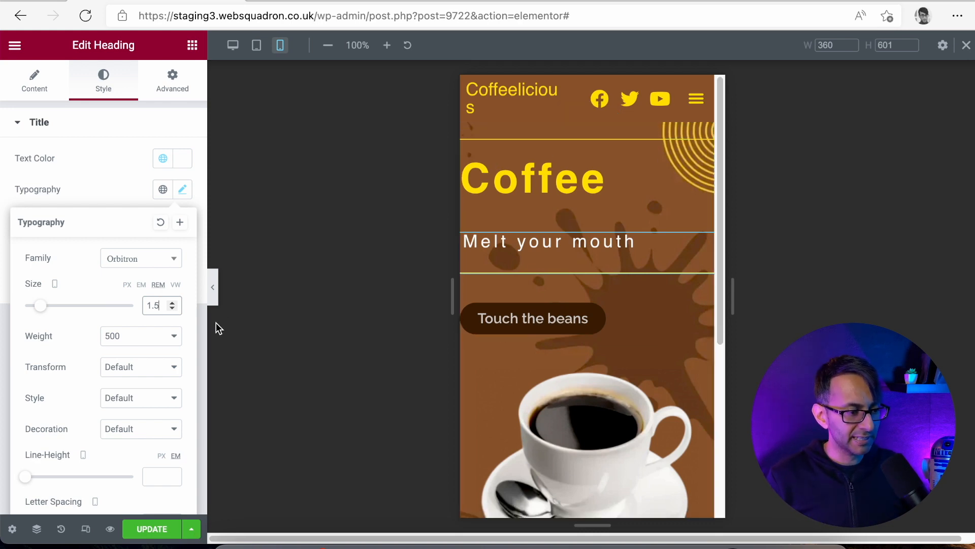
pyautogui.click(214, 288)
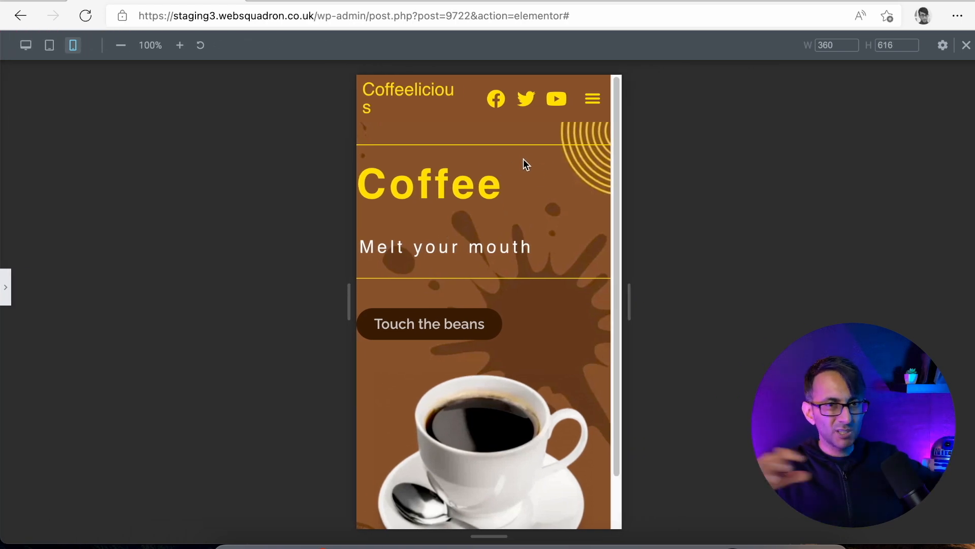
pyautogui.click(8, 290)
# Set the Coffee heading's mobile border width to 1 at the top and 0 on the right, bottom and left.
pyautogui.click(703, 152)
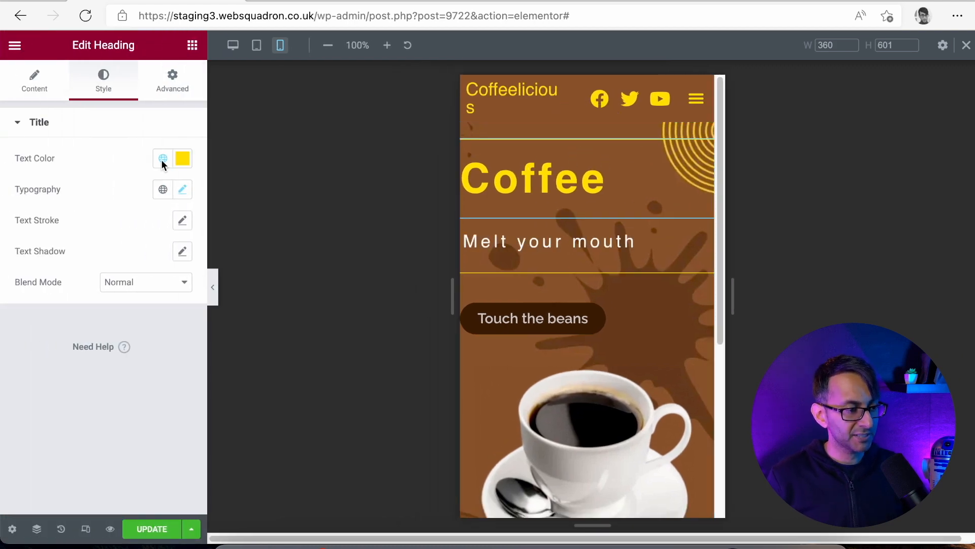
pyautogui.click(172, 81)
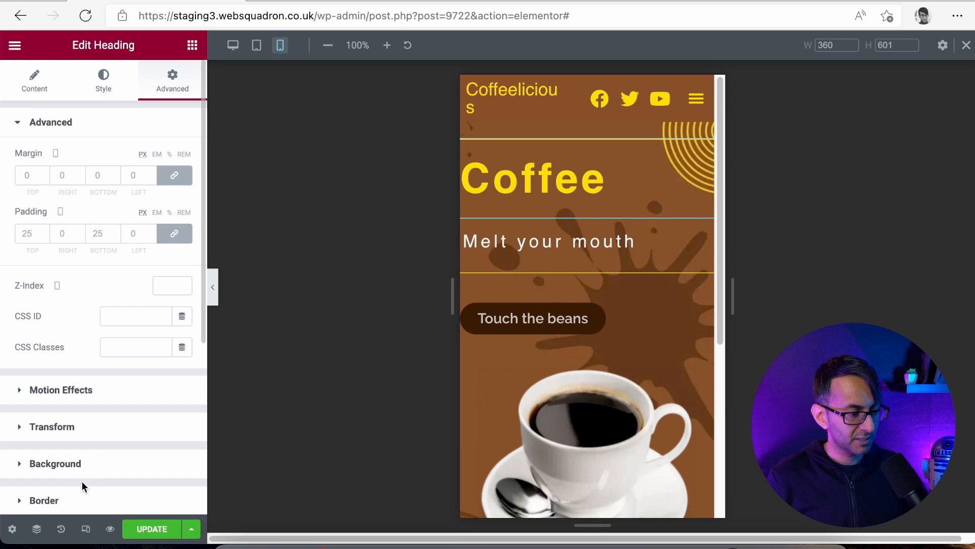
pyautogui.click(82, 499)
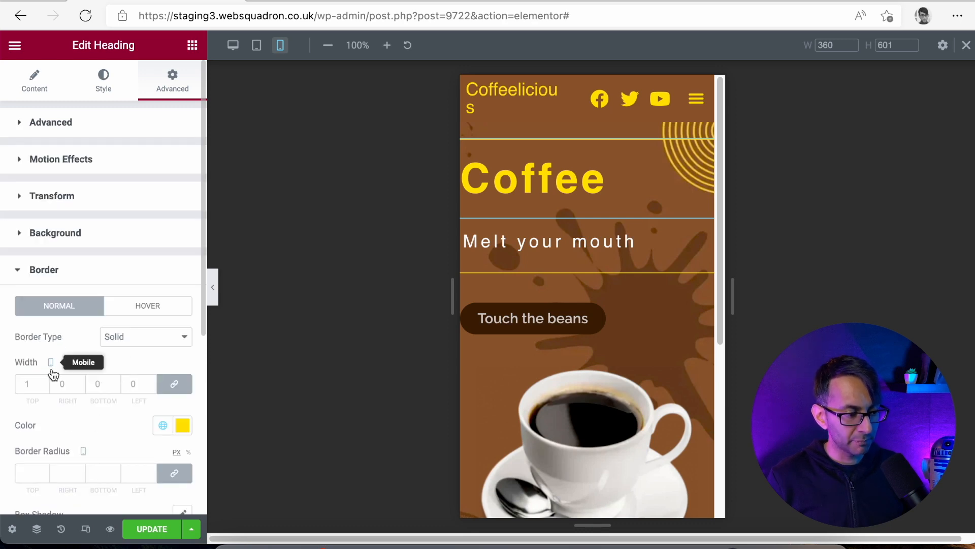
pyautogui.click(32, 384)
pyautogui.press('Down')
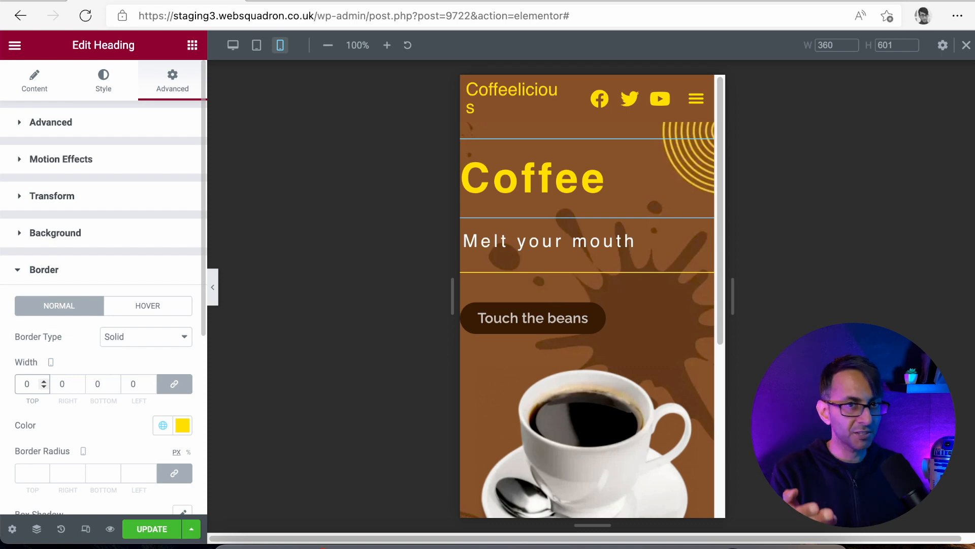
pyautogui.press('Up')
pyautogui.click(164, 382)
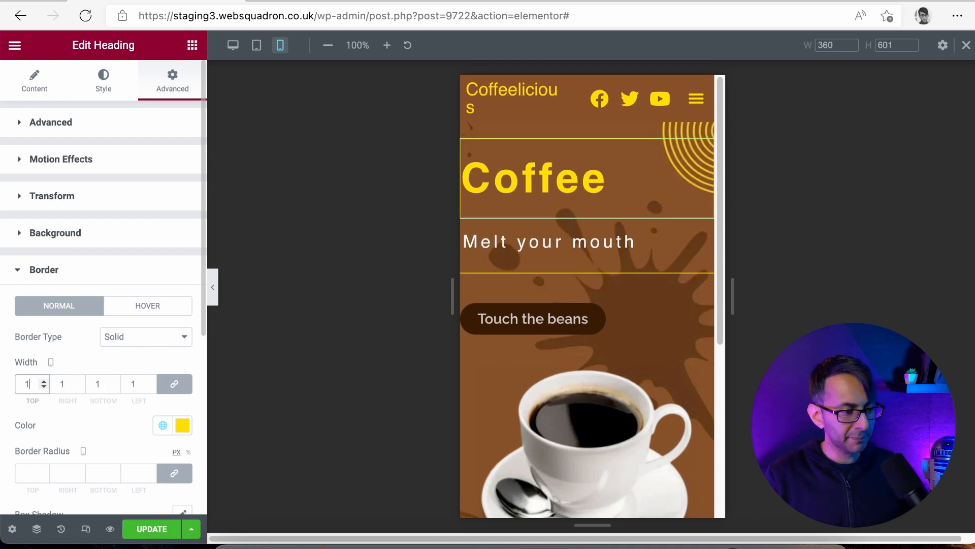
pyautogui.click(175, 386)
pyautogui.press('Tab')
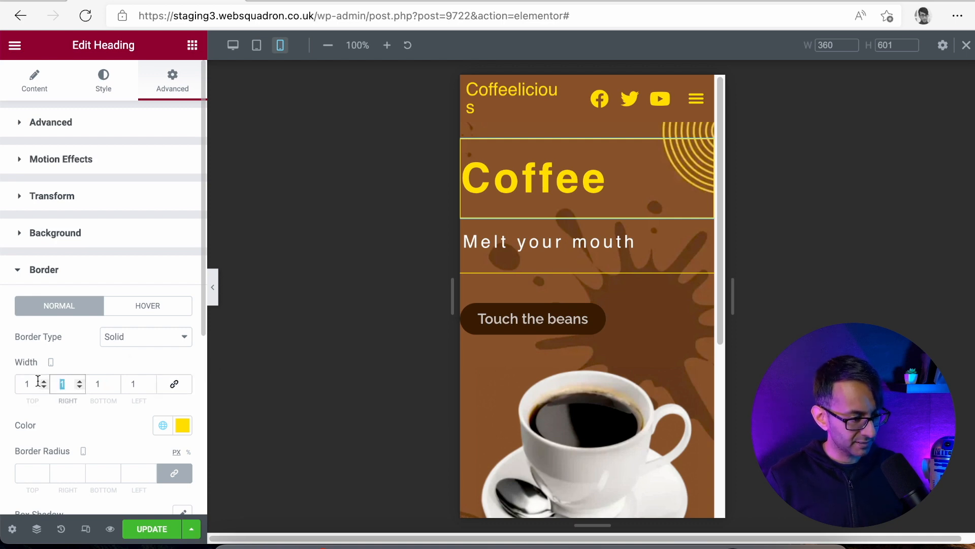
pyautogui.write('0')
pyautogui.press('Tab')
pyautogui.write('0')
pyautogui.press('Tab')
pyautogui.write('0')
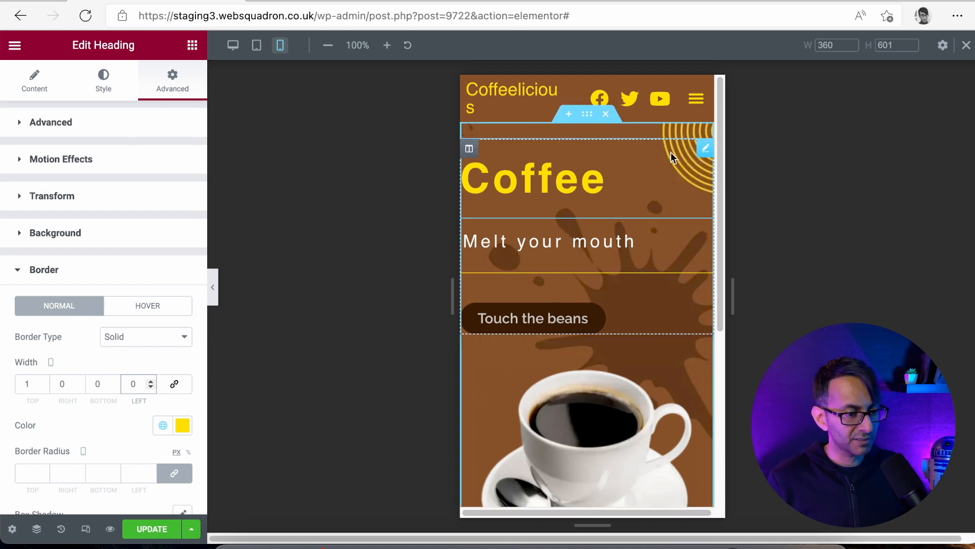
# Set only the Coffee heading's right margin on mobile to 100 px and preview the layout without the editing panel.
pyautogui.click(122, 123)
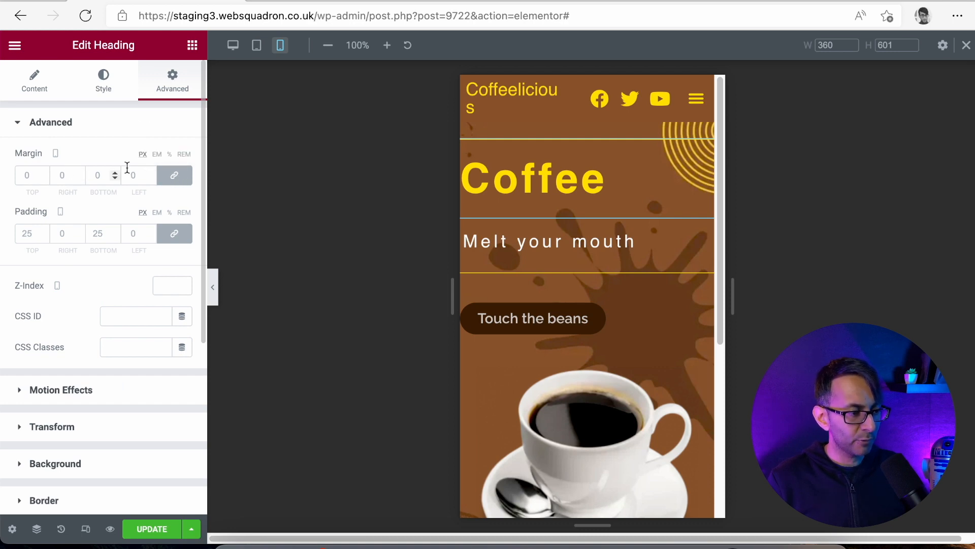
pyautogui.click(174, 175)
pyautogui.doubleClick(60, 175)
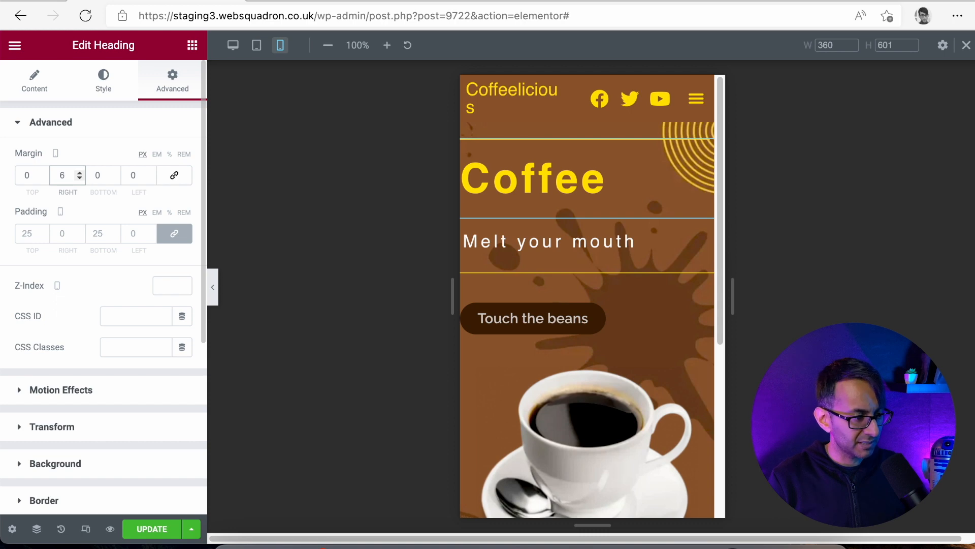
pyautogui.write('100')
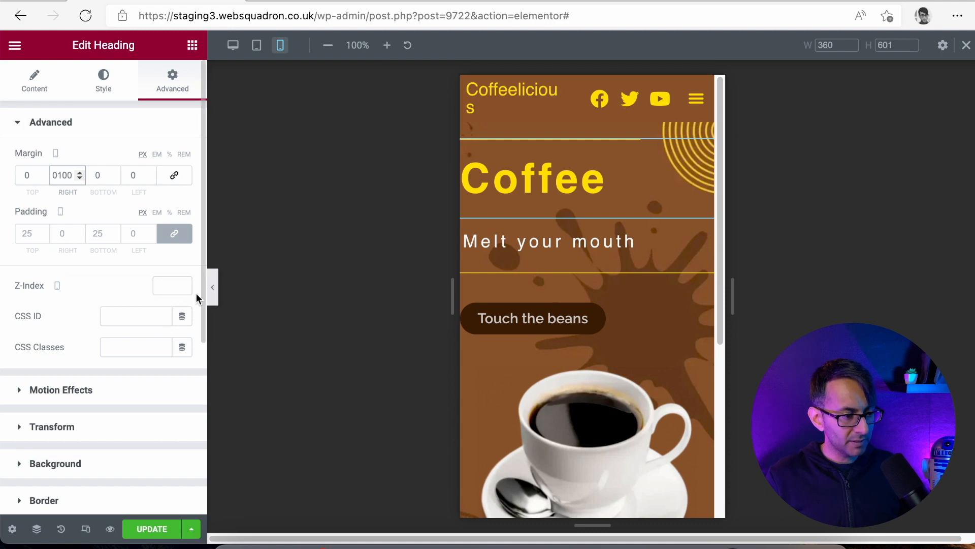
pyautogui.click(214, 289)
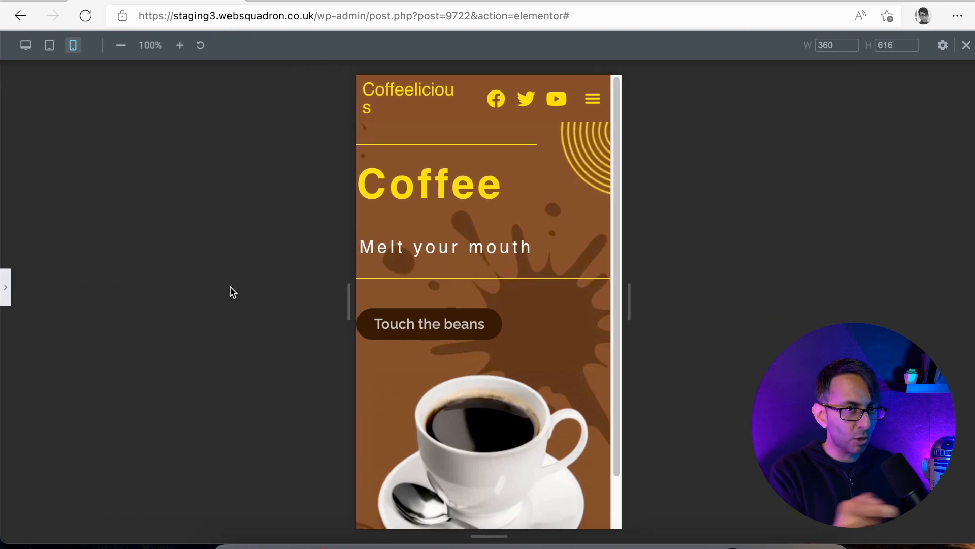
# Set only the "Melt your mouth" heading's right margin on mobile to 100 px and preview the layout without the editing panel.
pyautogui.click(4, 301)
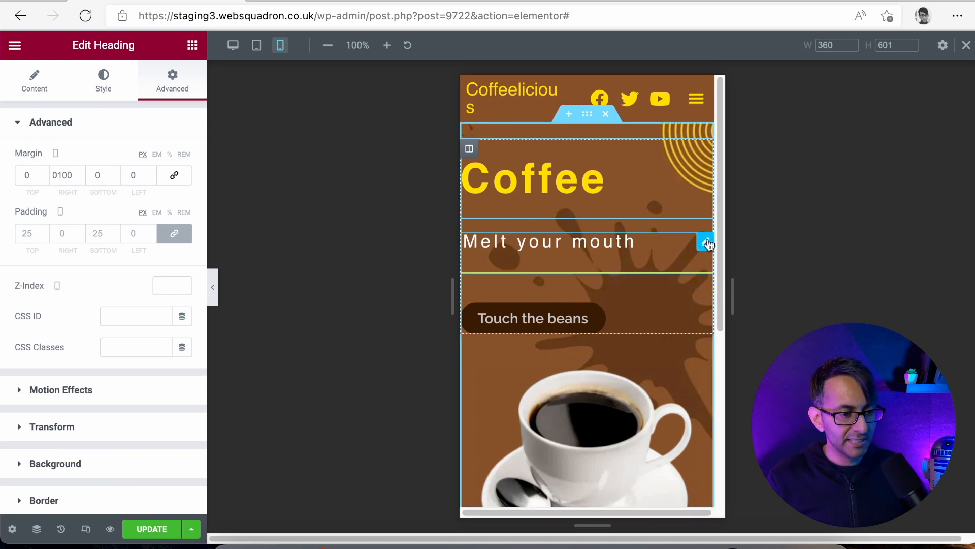
pyautogui.click(706, 242)
pyautogui.click(173, 82)
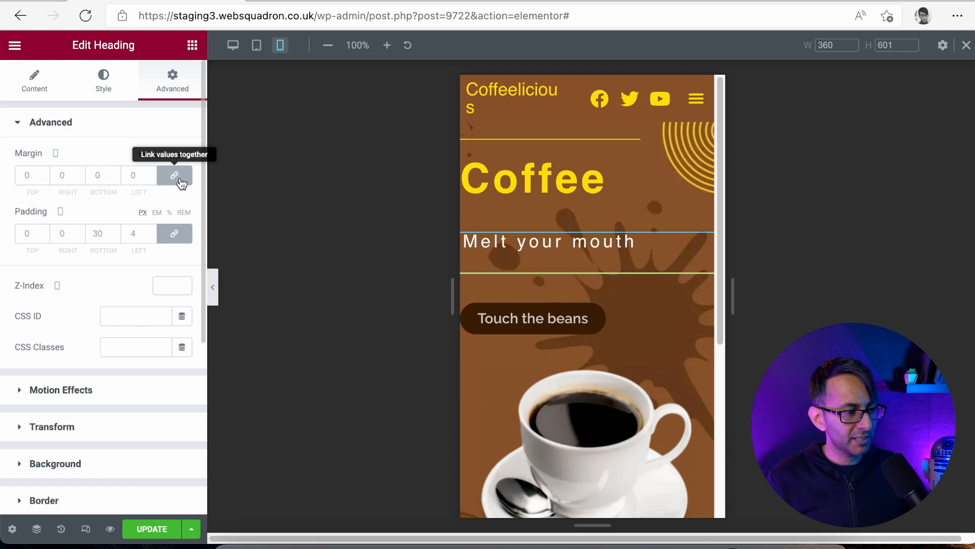
pyautogui.click(180, 177)
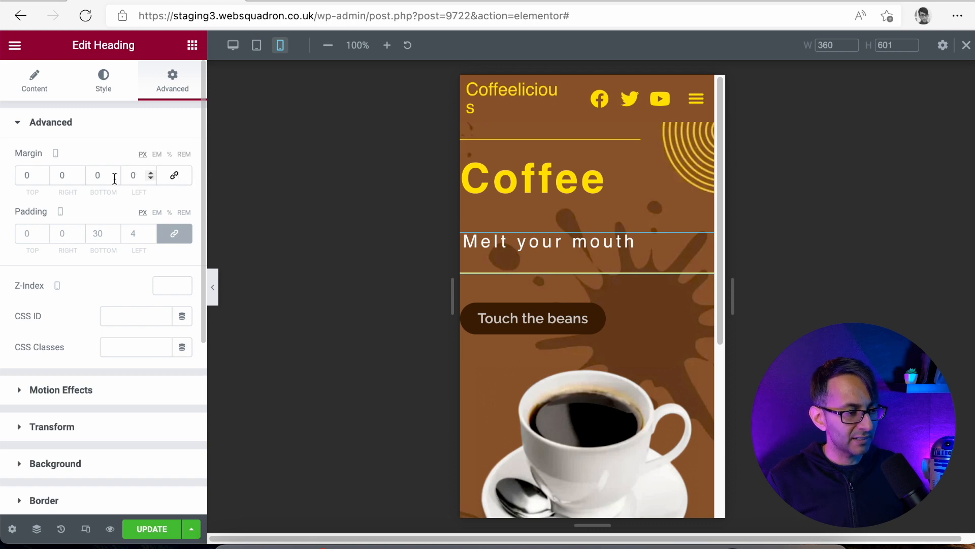
pyautogui.doubleClick(72, 175)
pyautogui.write('100')
pyautogui.click(212, 287)
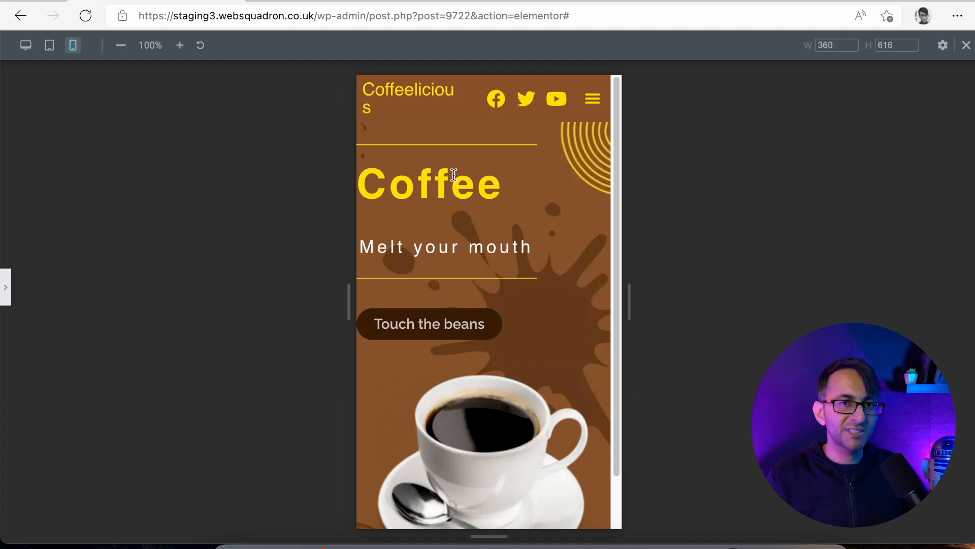
# Set the hero section's mobile padding to 15 px on the right and left and 0 on the top and bottom, and preview it.
pyautogui.click(9, 286)
pyautogui.click(587, 117)
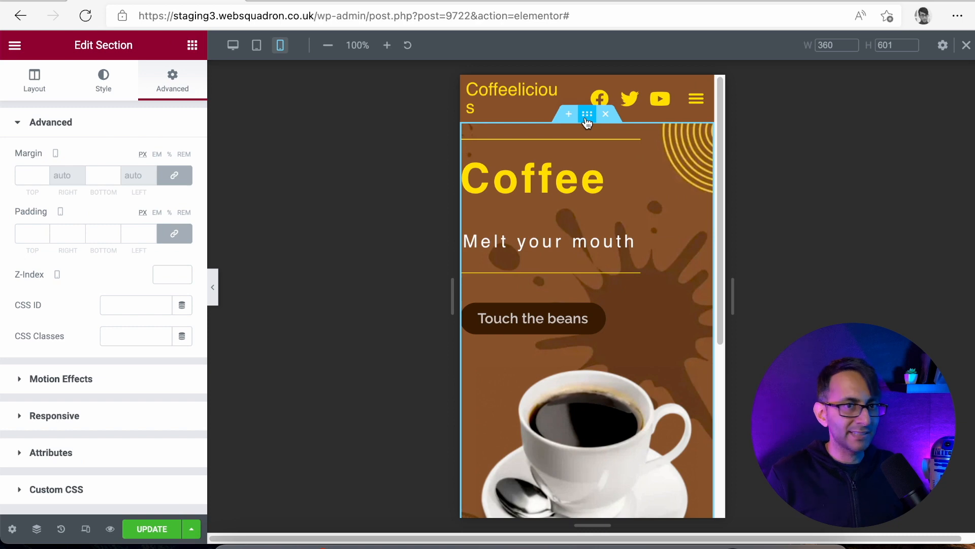
pyautogui.click(175, 238)
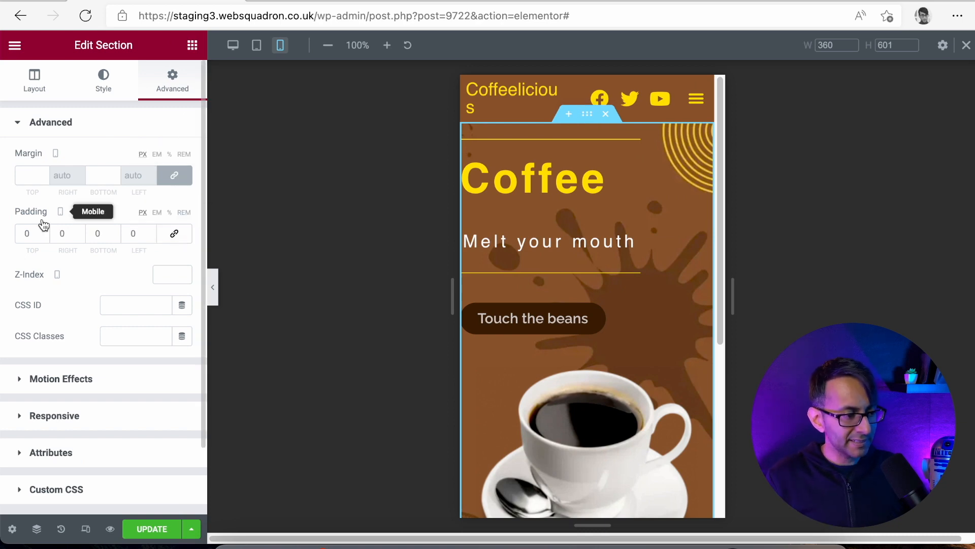
pyautogui.click(60, 233)
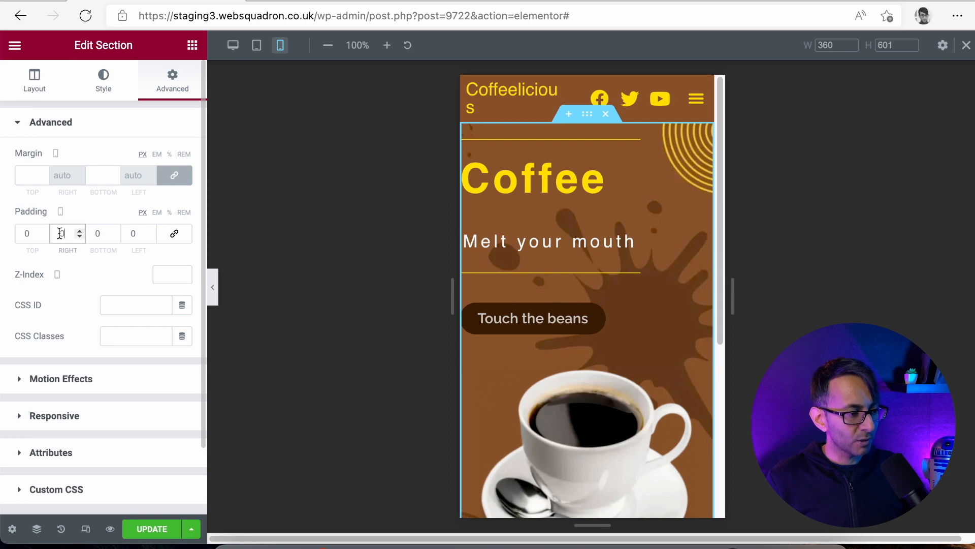
pyautogui.write('15')
pyautogui.press('Tab')
pyautogui.press('Tab')
pyautogui.write('15')
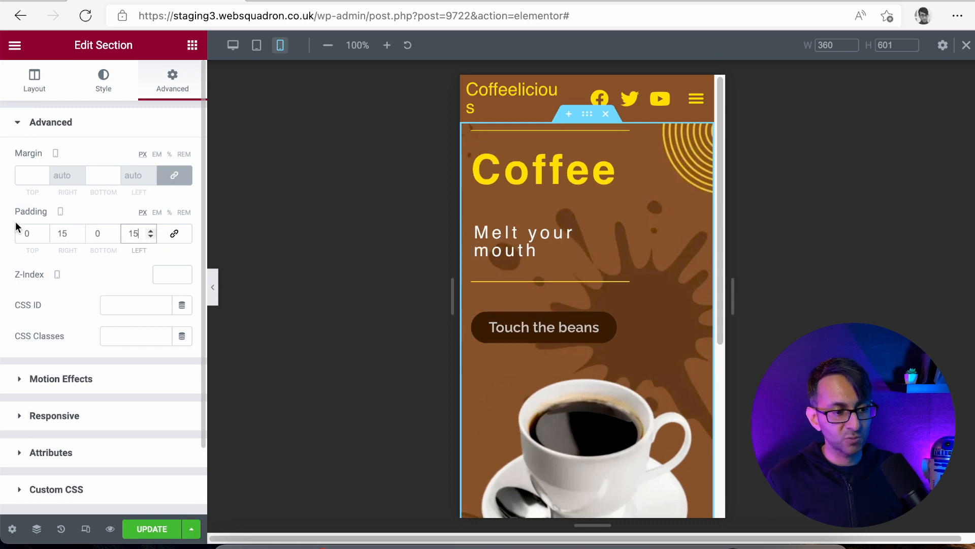
pyautogui.click(217, 301)
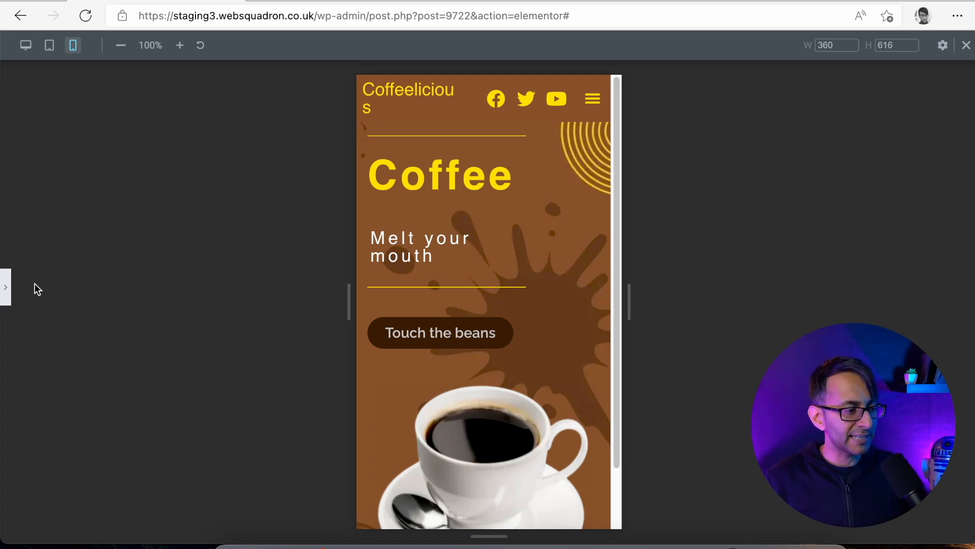
# Try a mobile right margin of 75 px on both headings, settle on 70 px for each, and preview the layout.
pyautogui.click(5, 299)
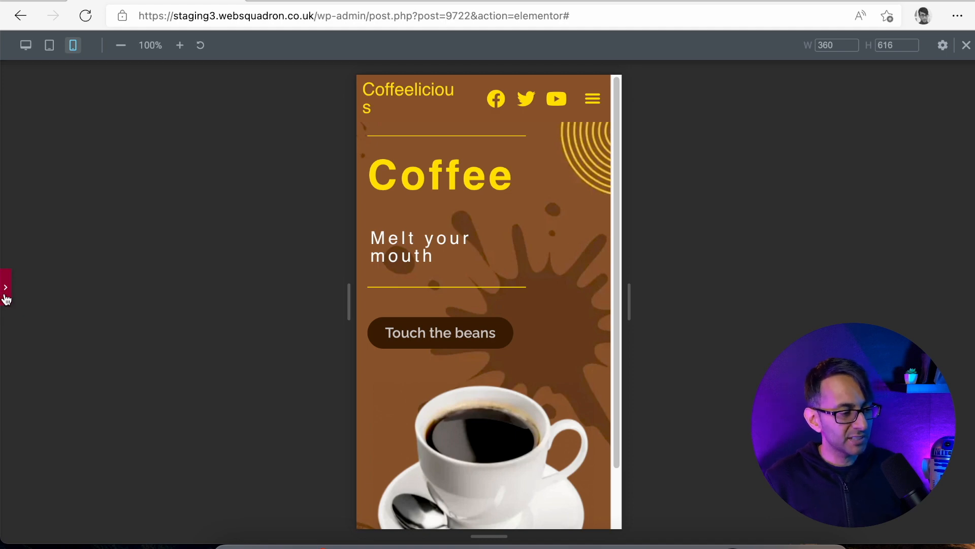
pyautogui.click(696, 141)
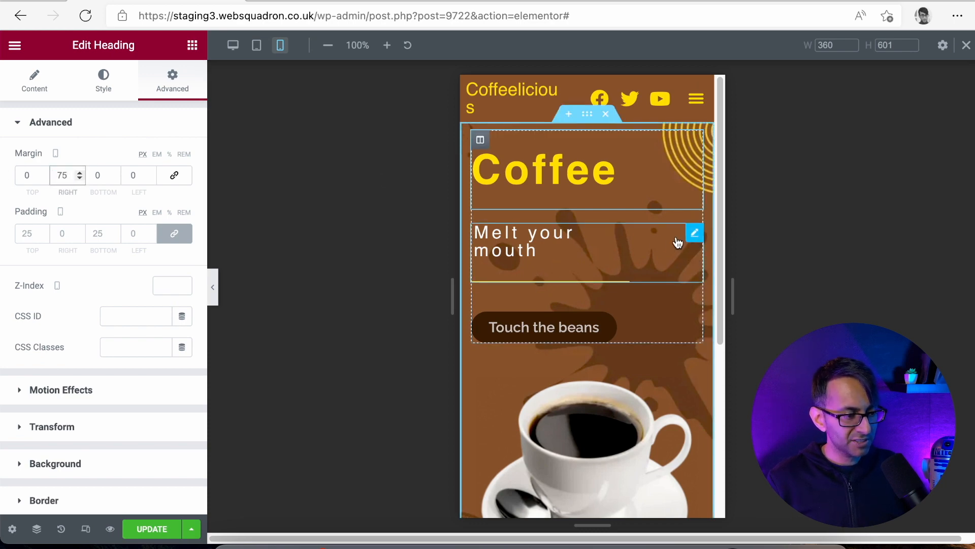
pyautogui.click(694, 230)
pyautogui.moveTo(70, 174); pyautogui.dragTo(17, 157)
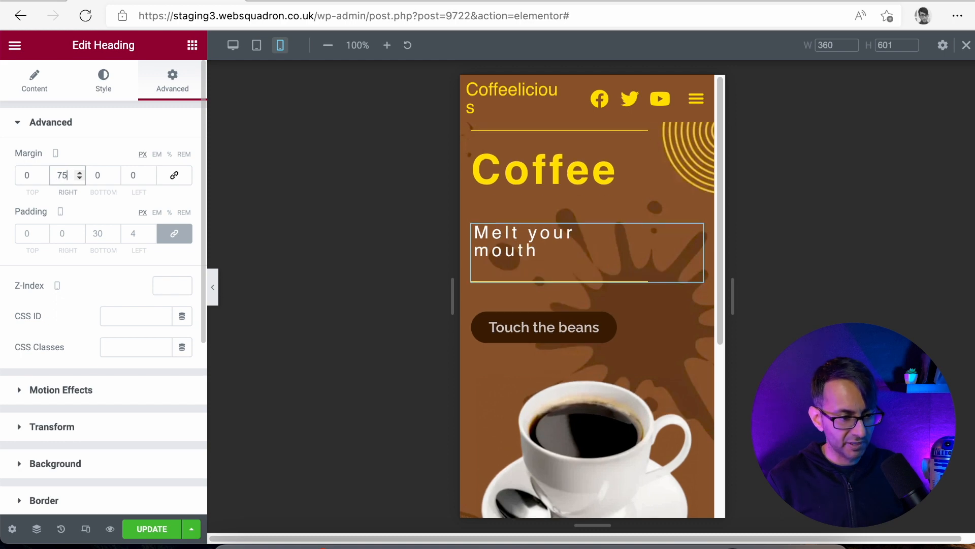
pyautogui.press('BackSpace')
pyautogui.press('BackSpace')
pyautogui.write('70')
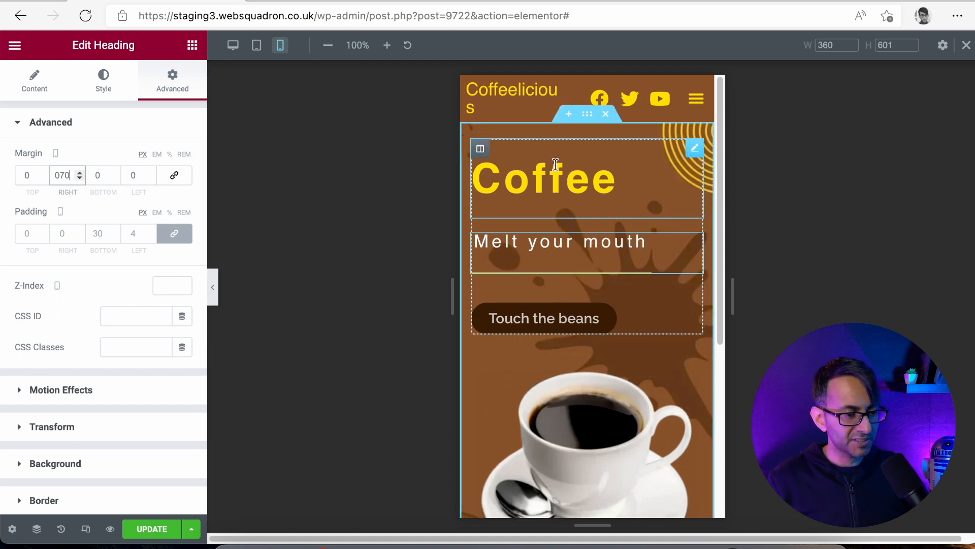
pyautogui.click(694, 150)
pyautogui.moveTo(67, 175); pyautogui.dragTo(37, 168)
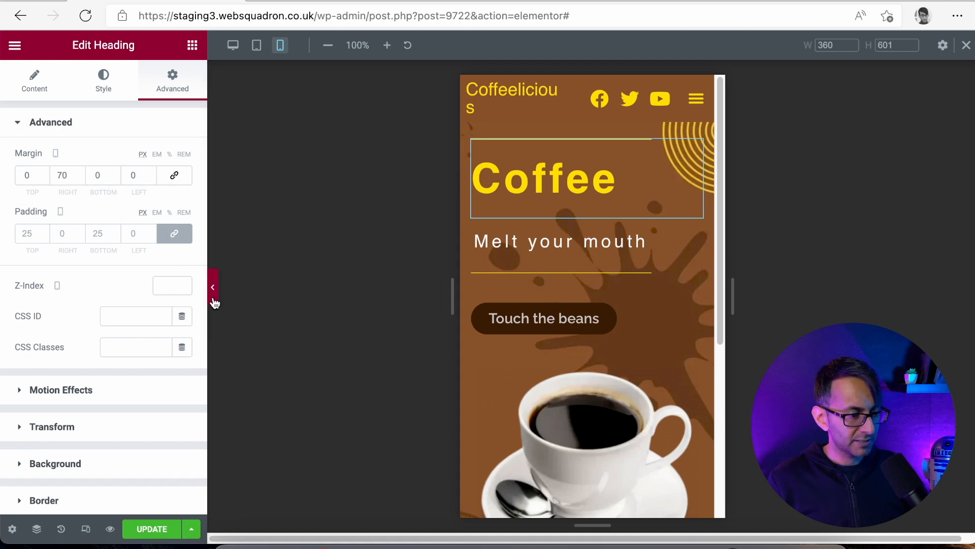
pyautogui.click(213, 297)
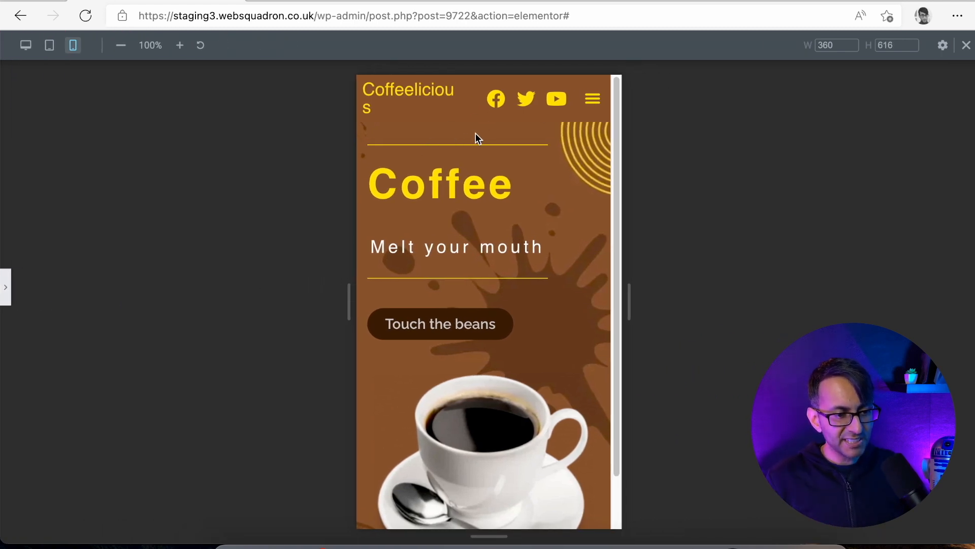
# Set the mobile preview width to 378 and look over the hero section at that size.
pyautogui.doubleClick(836, 45)
pyautogui.write('378')
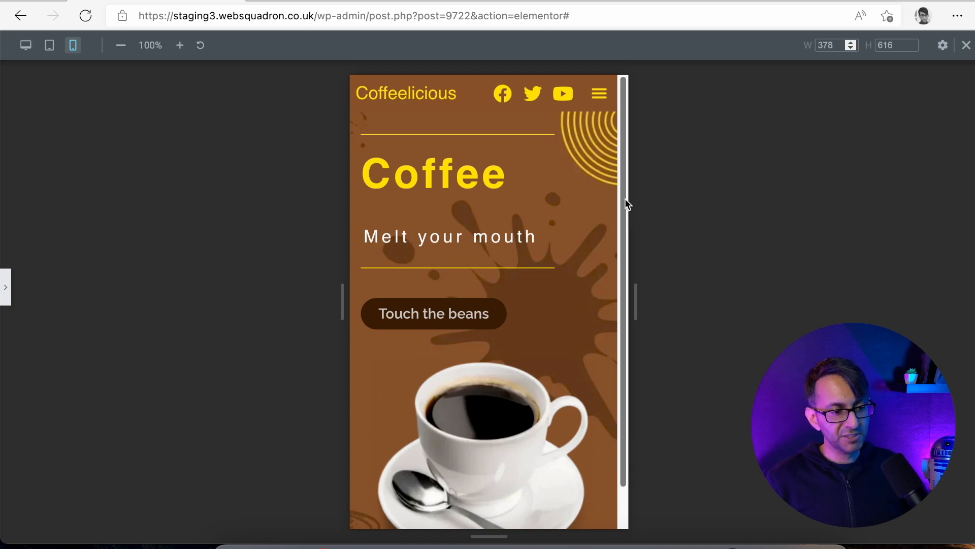
pyautogui.moveTo(622, 193); pyautogui.dragTo(624, 139)
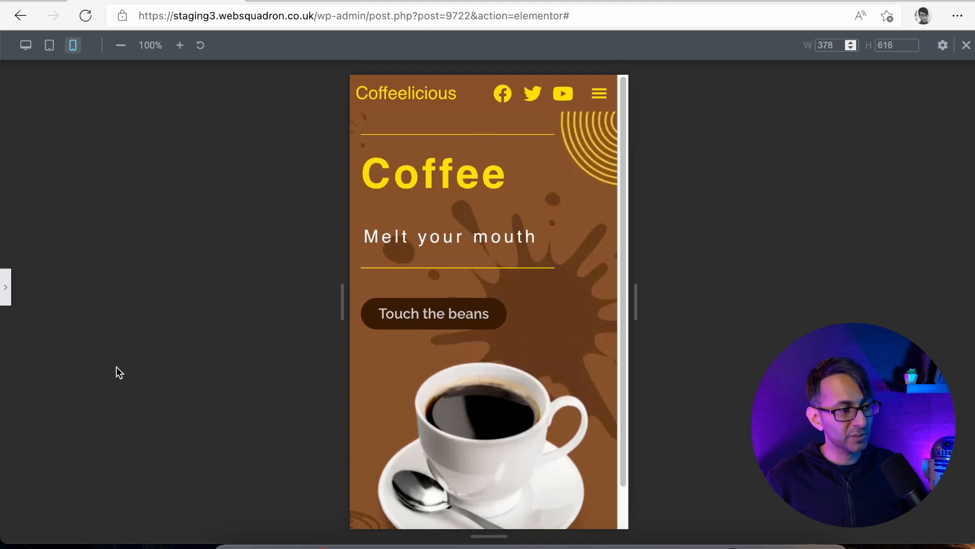
# Set the coffee cup image's width and max width on mobile to 200 px.
pyautogui.click(10, 304)
pyautogui.click(608, 396)
pyautogui.click(103, 81)
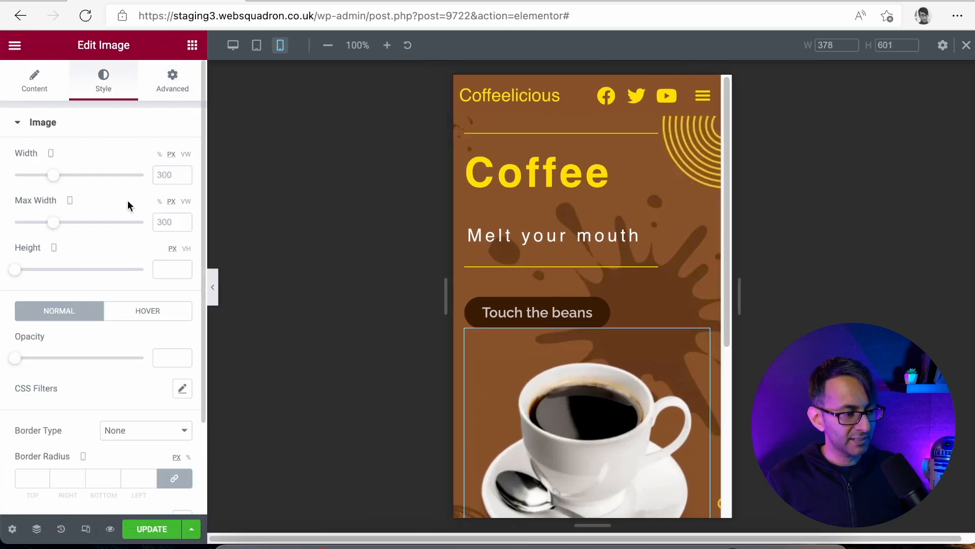
pyautogui.click(168, 174)
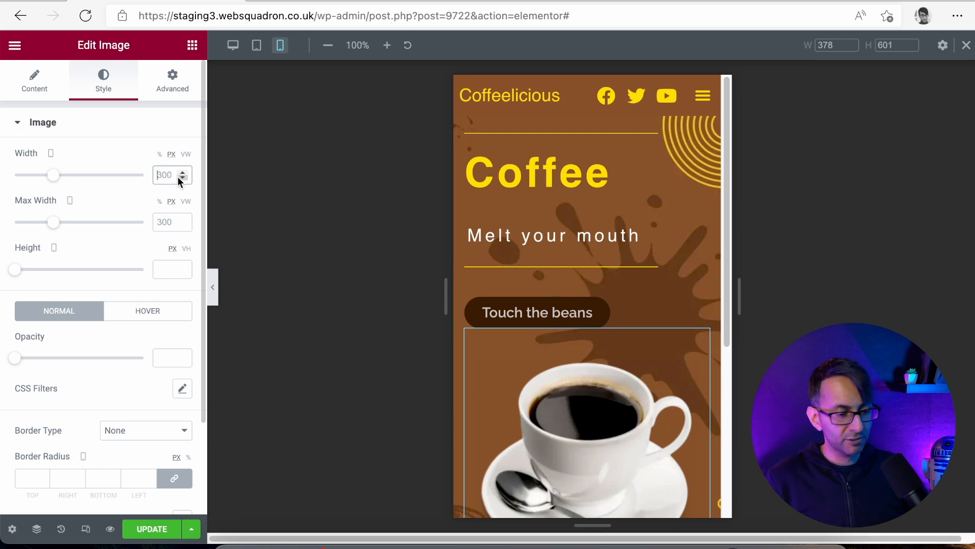
pyautogui.write('250')
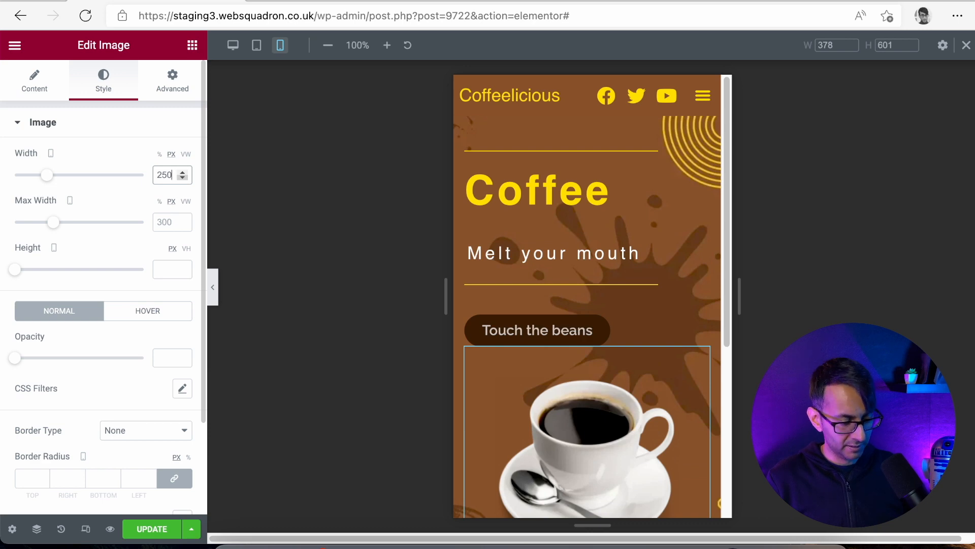
pyautogui.press('BackSpace')
pyautogui.press('BackSpace')
pyautogui.write('00')
pyautogui.click(167, 222)
pyautogui.write('200')
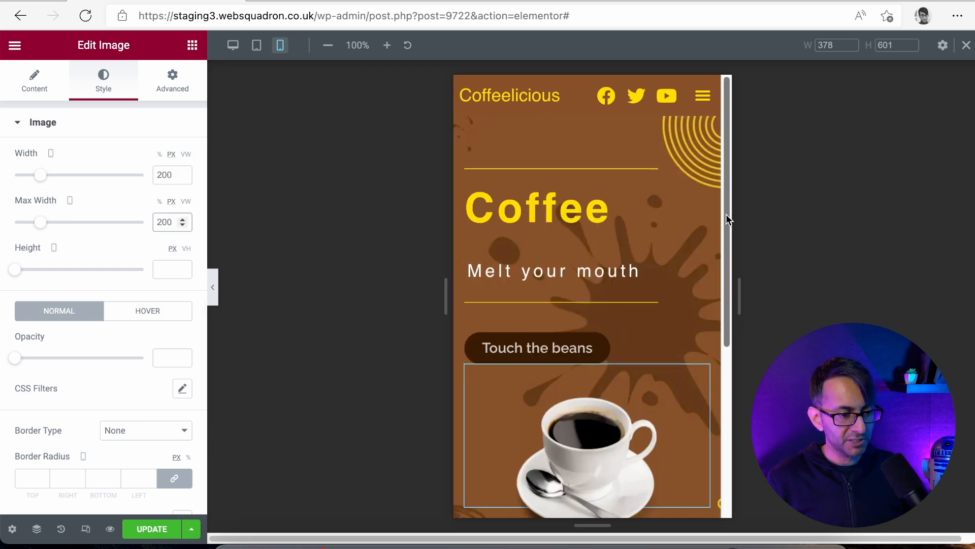
pyautogui.moveTo(726, 215)
pyautogui.mouseDown()
pyautogui.moveTo(734, 344)
pyautogui.moveTo(743, 207)
pyautogui.mouseUp()
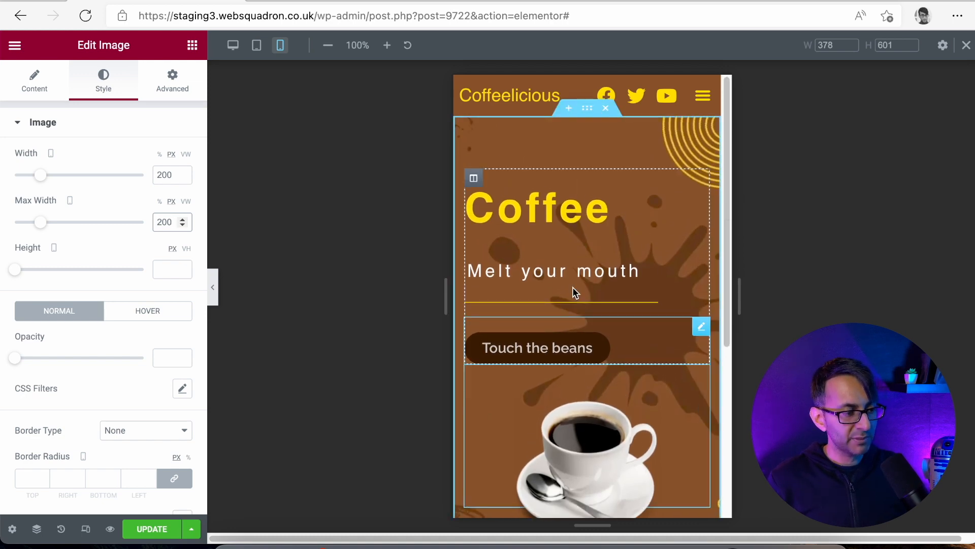
# Unlink the coffee cup image's mobile margins and set the top margin to 20 px.
pyautogui.click(160, 87)
pyautogui.click(173, 182)
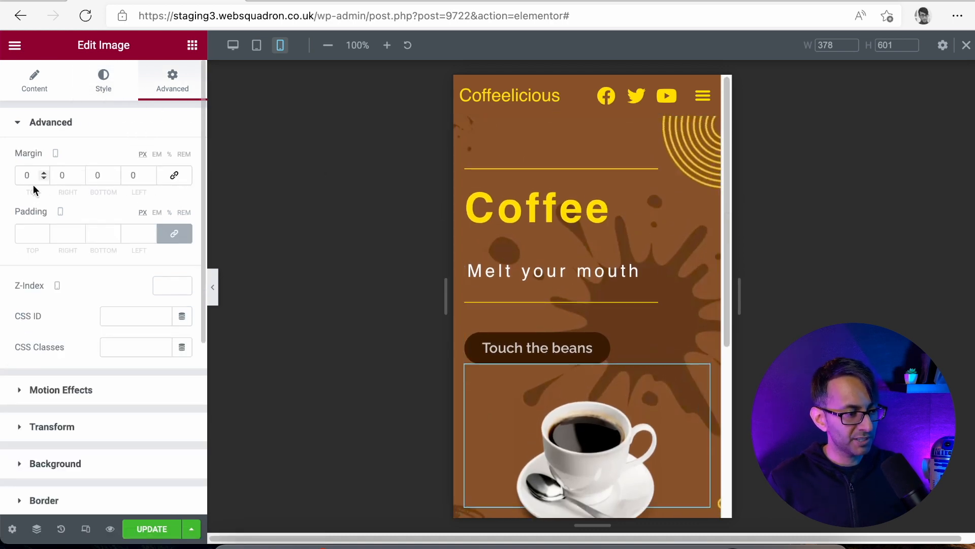
pyautogui.write('20')
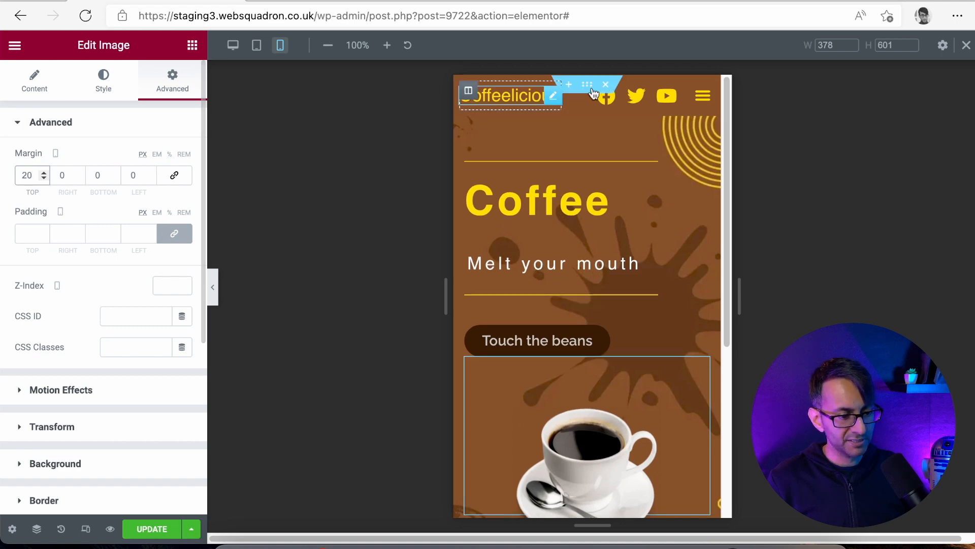
# Set the coffee cup image's mobile top margin to 25 px and preview the hero section at mobile size.
pyautogui.moveTo(727, 196); pyautogui.dragTo(736, 336)
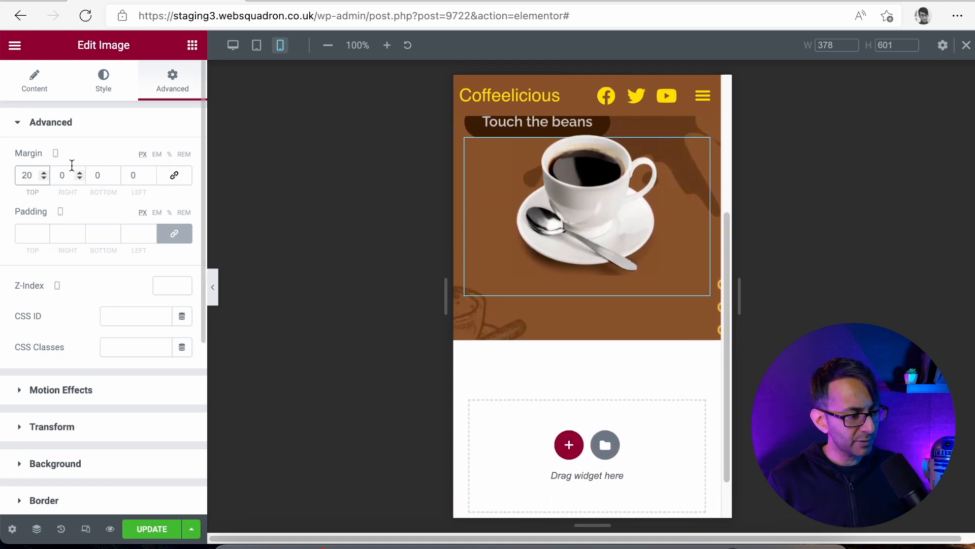
pyautogui.write('25')
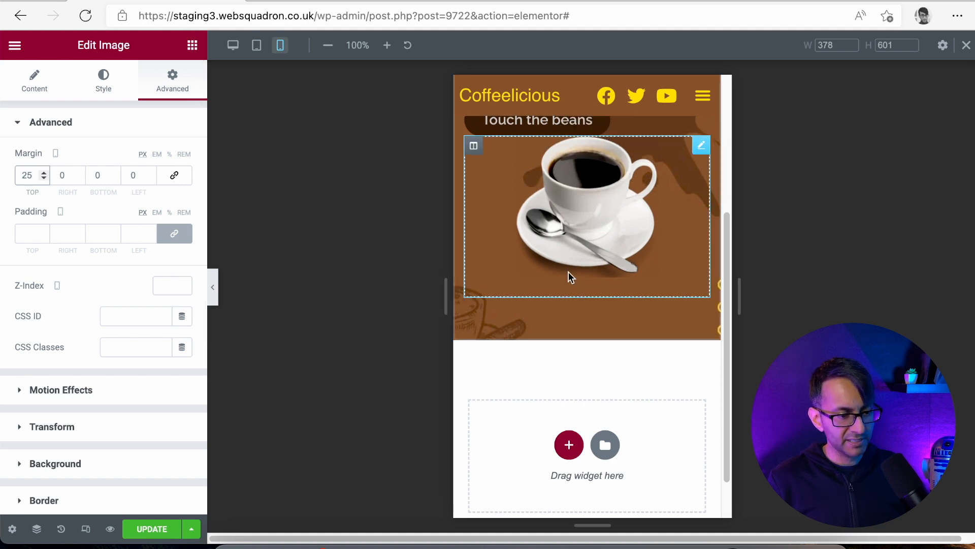
pyautogui.moveTo(727, 256)
pyautogui.mouseDown()
pyautogui.moveTo(730, 213)
pyautogui.moveTo(724, 285)
pyautogui.moveTo(731, 244)
pyautogui.moveTo(732, 269)
pyautogui.mouseUp()
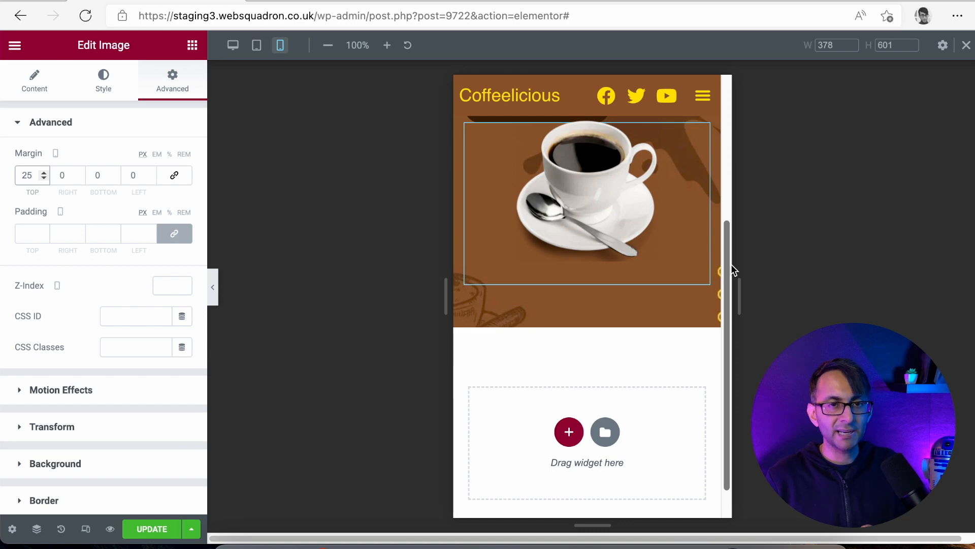
pyautogui.scroll(5, 731, 264)
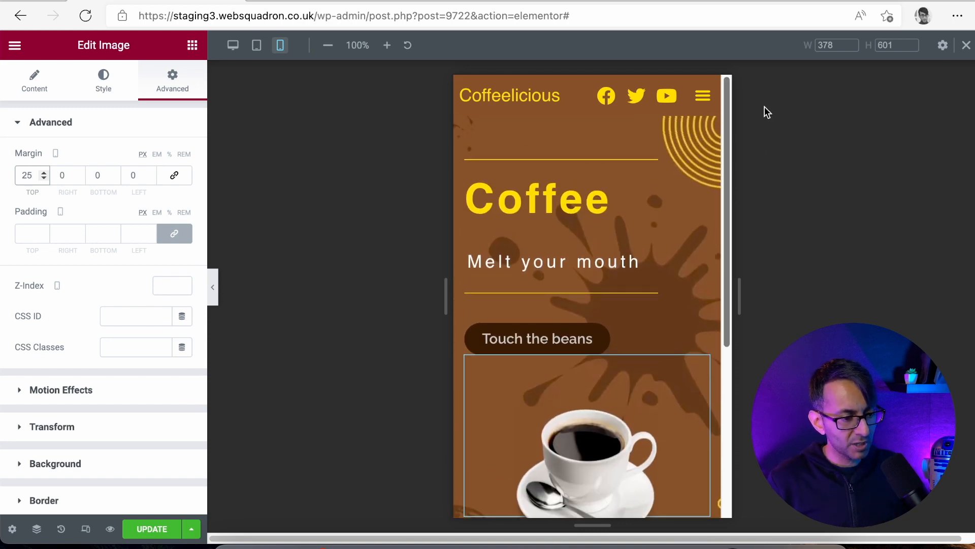
pyautogui.click(212, 299)
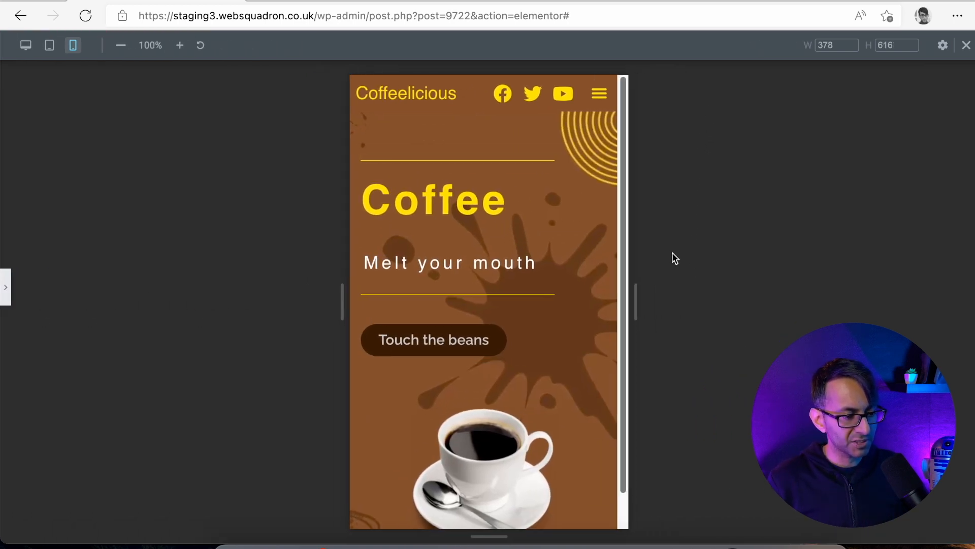
pyautogui.moveTo(622, 196); pyautogui.dragTo(623, 290)
pyautogui.moveTo(624, 333); pyautogui.dragTo(605, 163)
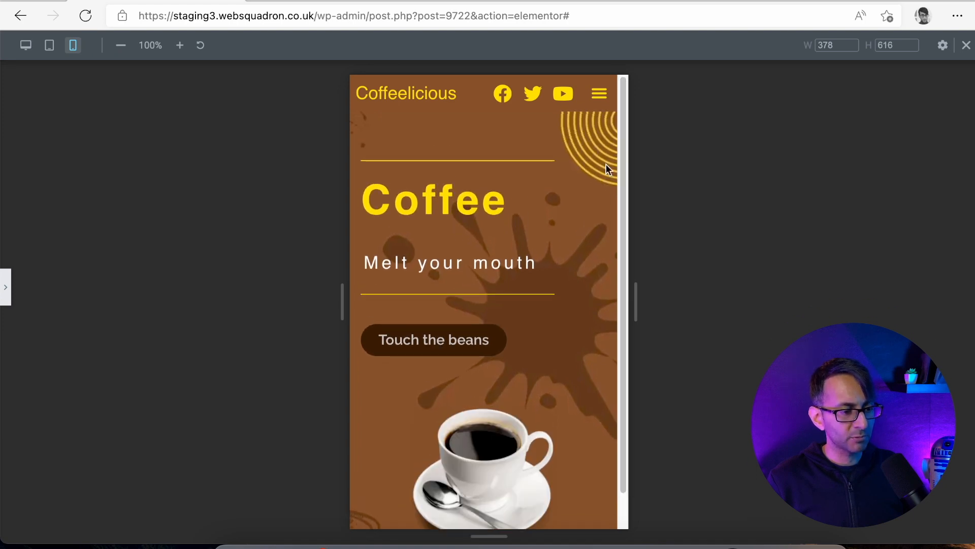
pyautogui.click(7, 298)
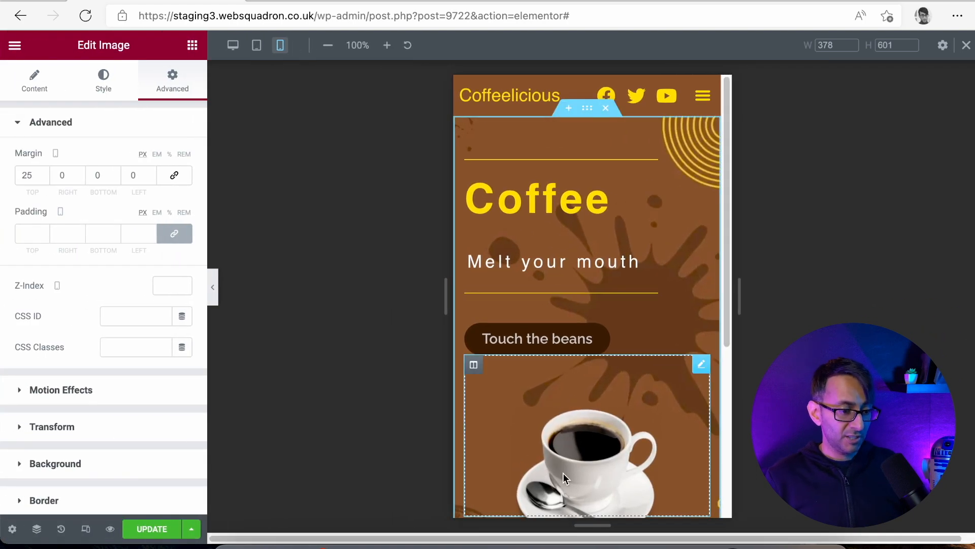
# Try left alignment for the coffee cup image on mobile, settle on right alignment, and preview the layout.
pyautogui.click(41, 96)
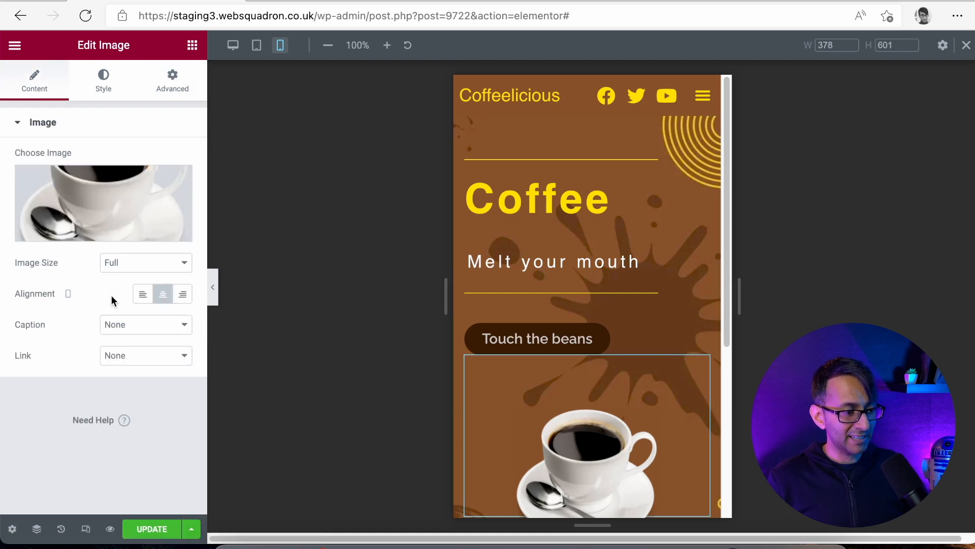
pyautogui.click(142, 299)
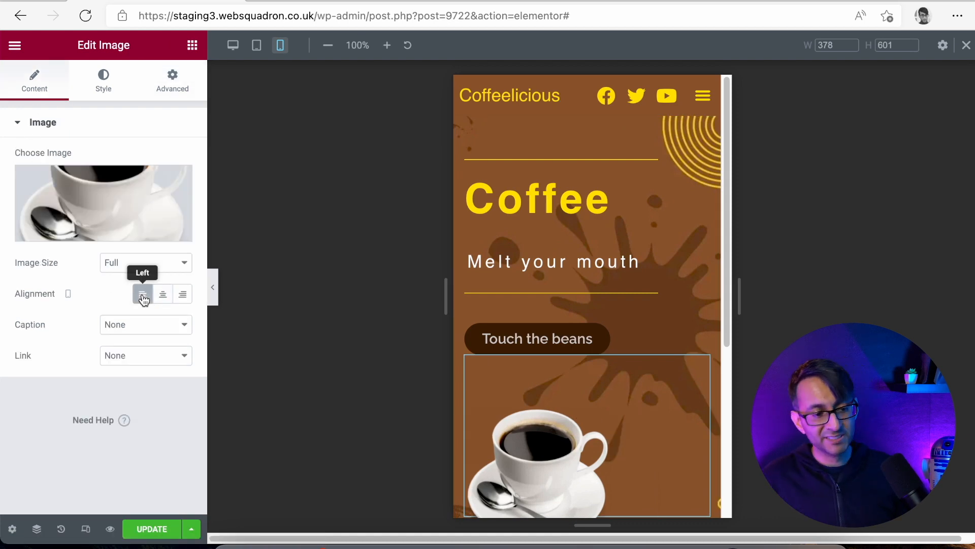
pyautogui.click(183, 296)
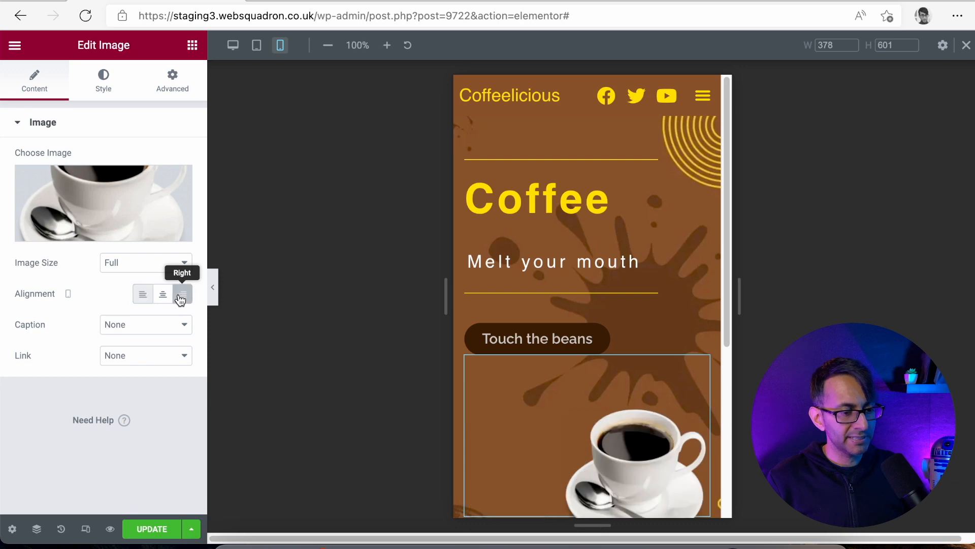
pyautogui.hotkey('ctrl', 'a')
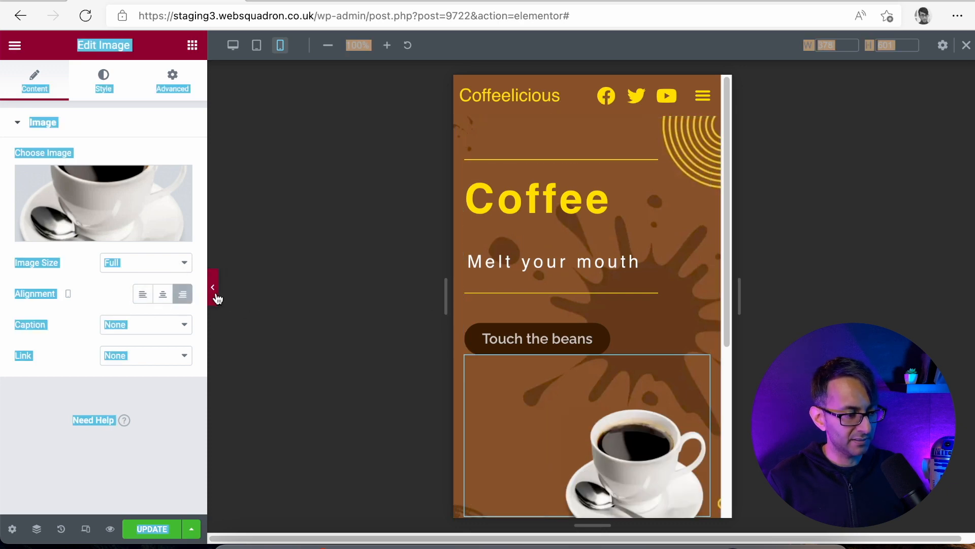
pyautogui.click(216, 296)
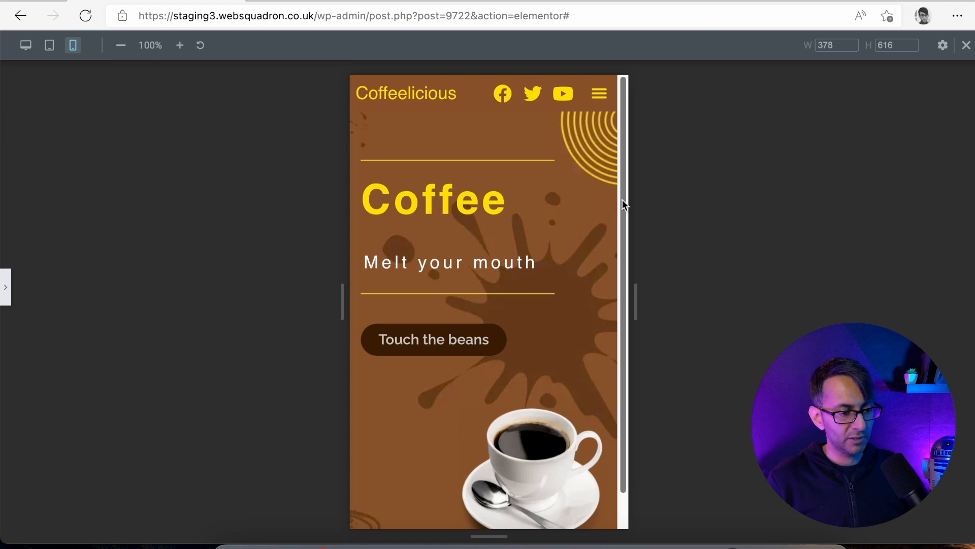
pyautogui.moveTo(623, 199); pyautogui.dragTo(623, 249)
pyautogui.moveTo(623, 361)
pyautogui.mouseDown()
pyautogui.moveTo(621, 188)
pyautogui.moveTo(605, 368)
pyautogui.mouseUp()
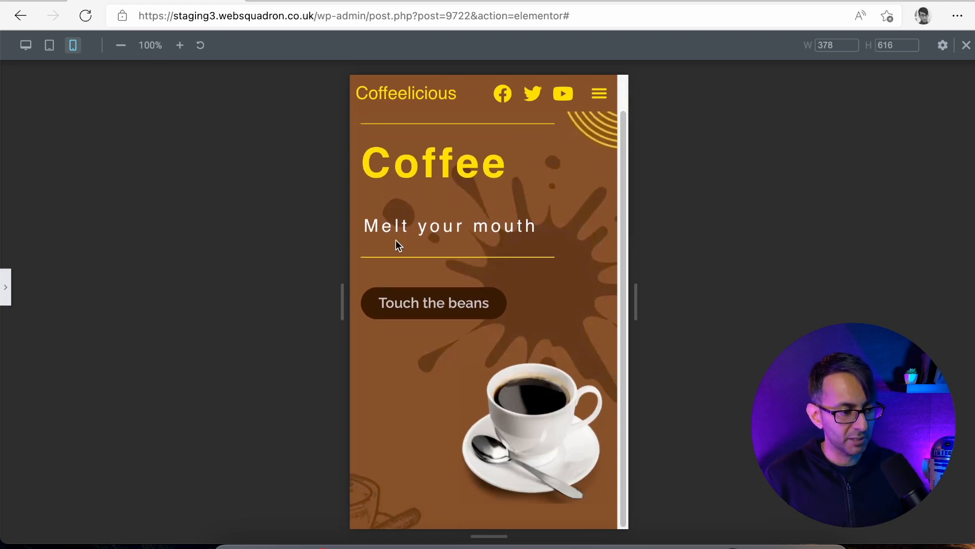
pyautogui.click(7, 291)
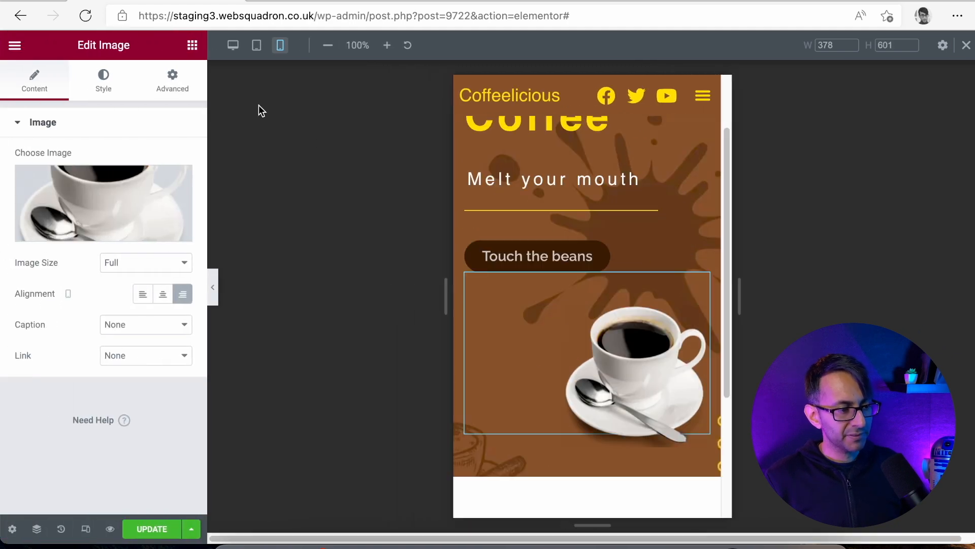
# Return to the desktop view and preview the hero section without the editing panel.
pyautogui.click(231, 45)
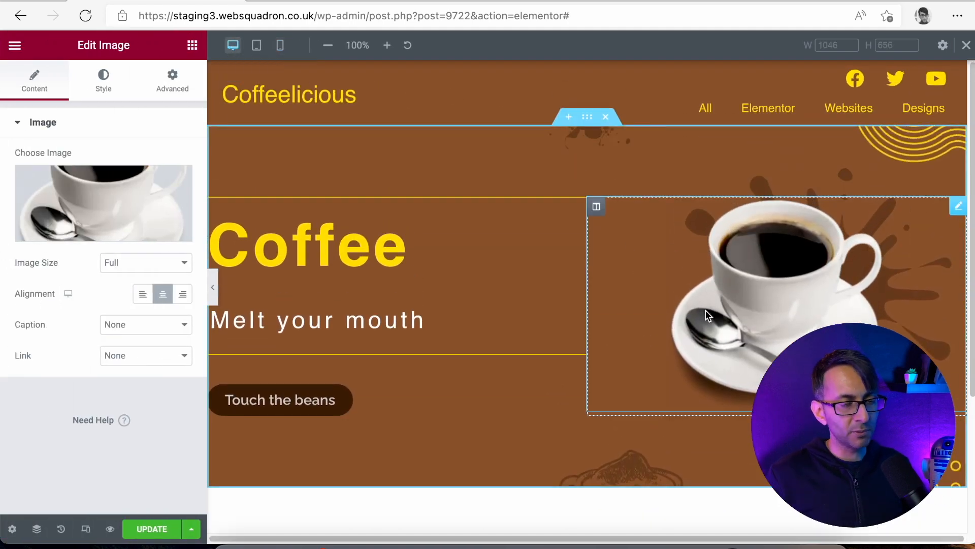
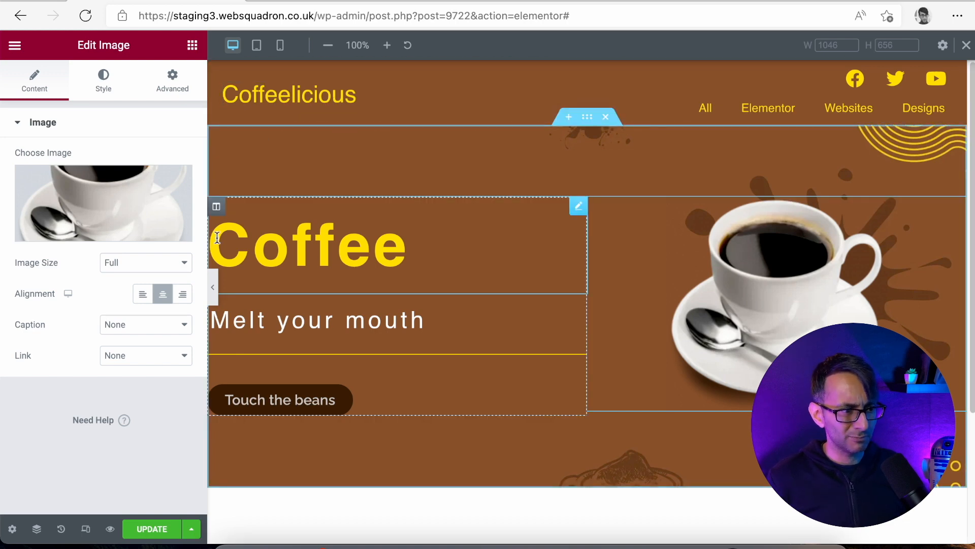
pyautogui.click(214, 303)
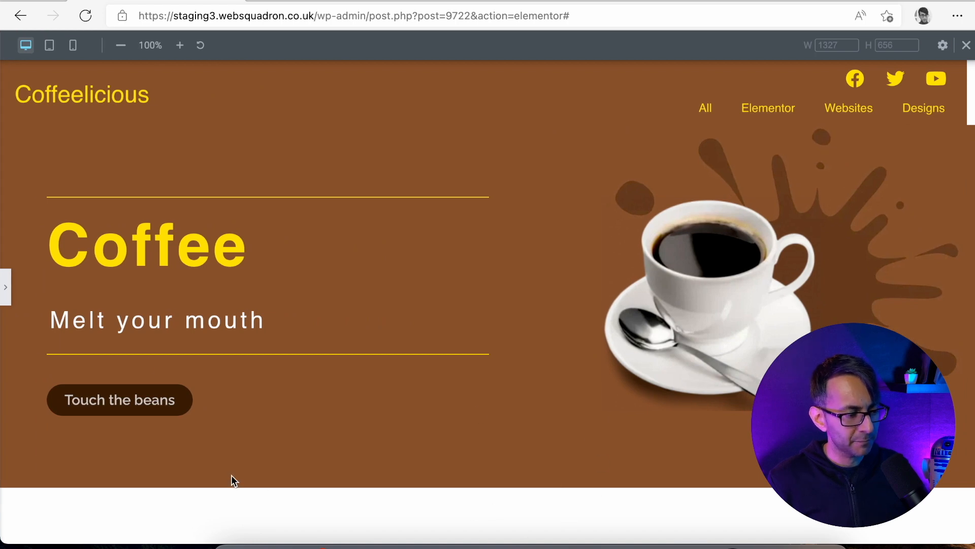
pyautogui.click(7, 292)
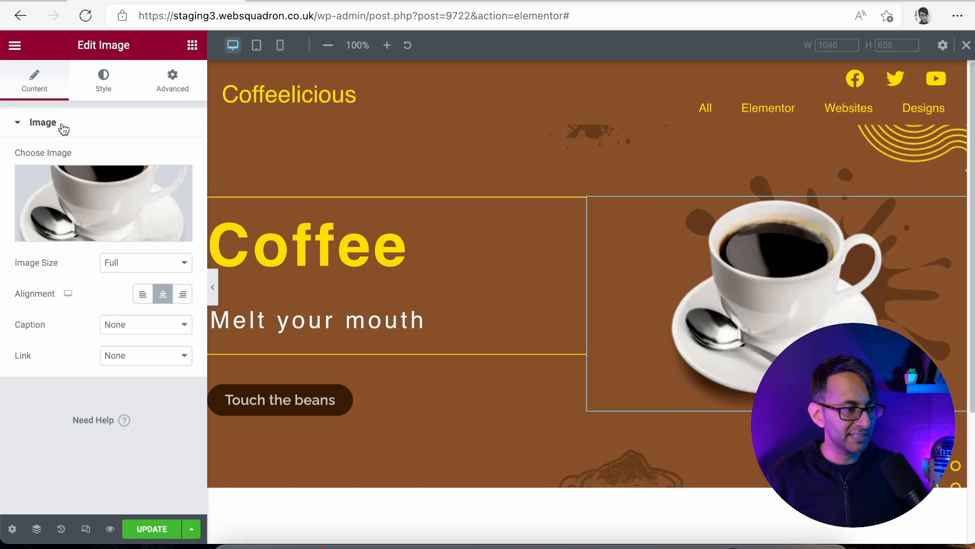
# Check the hero section's layout settings on desktop and duplicate the whole section.
pyautogui.click(587, 117)
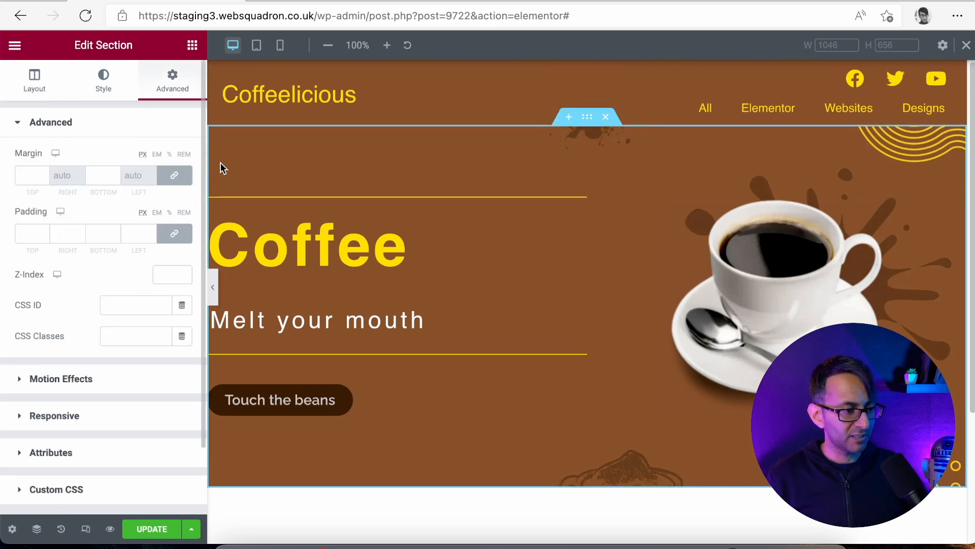
pyautogui.click(45, 92)
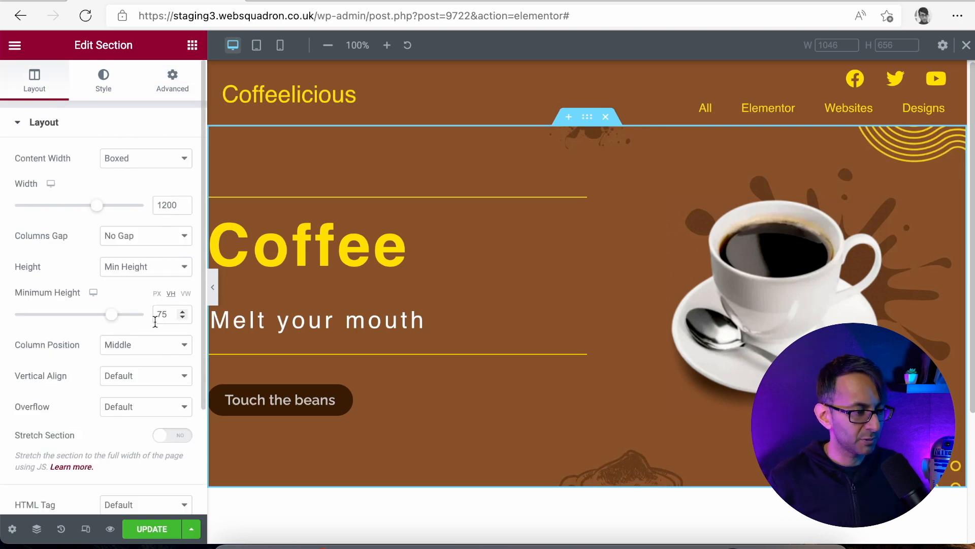
pyautogui.rightClick(573, 120)
pyautogui.click(625, 150)
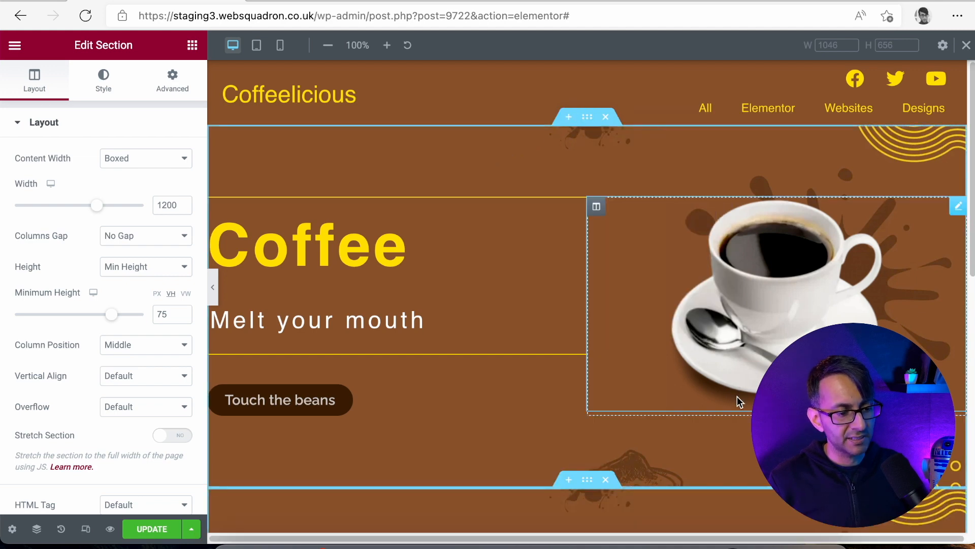
pyautogui.scroll(-1, 737, 396)
pyautogui.moveTo(971, 208); pyautogui.dragTo(971, 365)
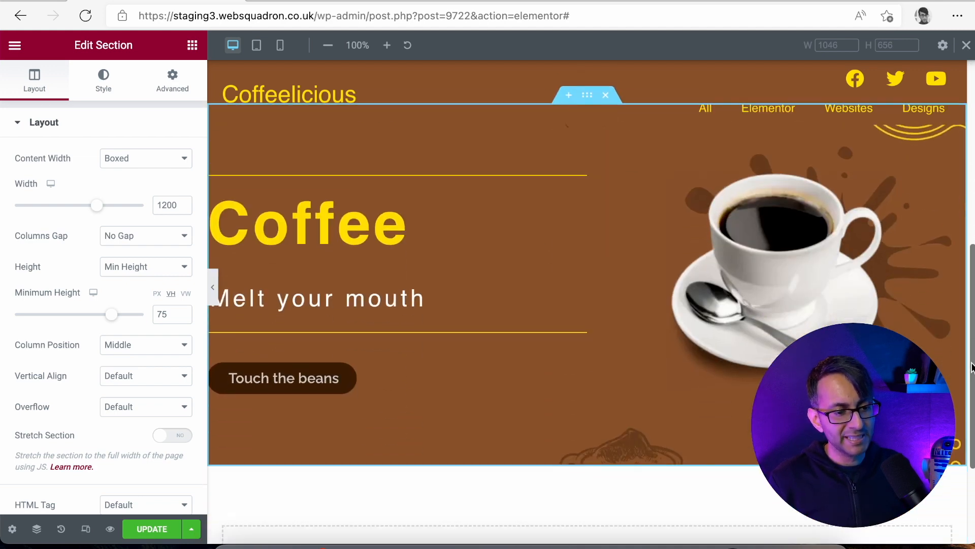
# Delete the coffee cup column, the "Touch the beans" button and the "Coffee" heading from the duplicated section.
pyautogui.rightClick(595, 190)
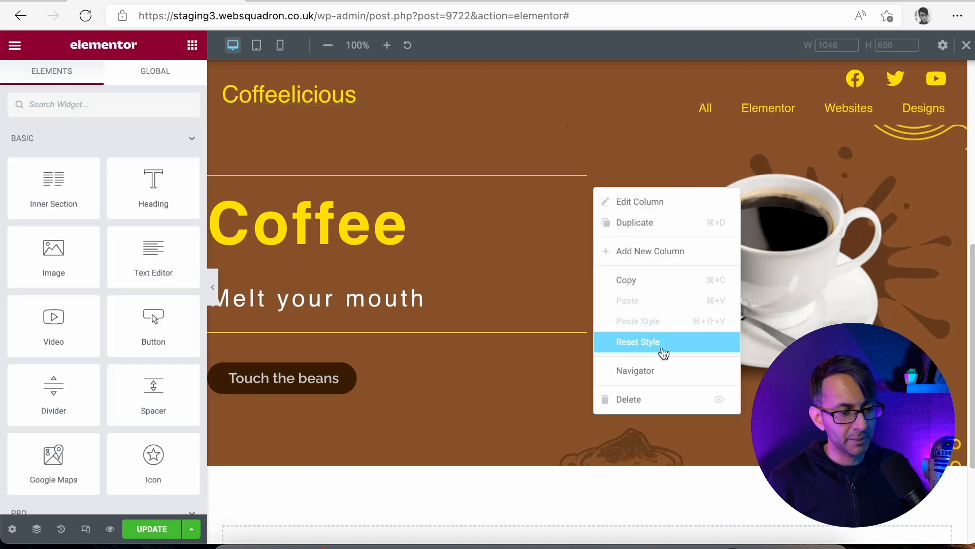
pyautogui.click(660, 399)
pyautogui.rightClick(354, 386)
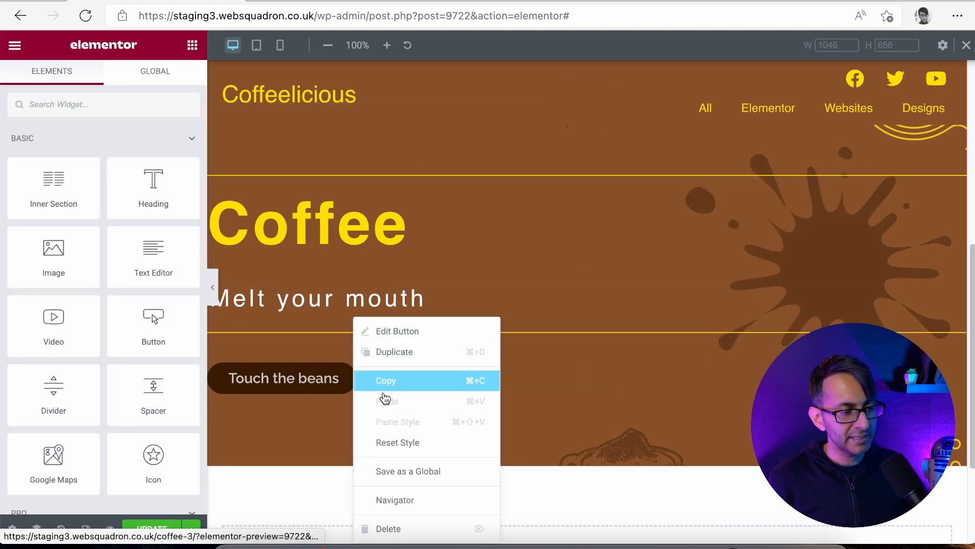
pyautogui.click(446, 533)
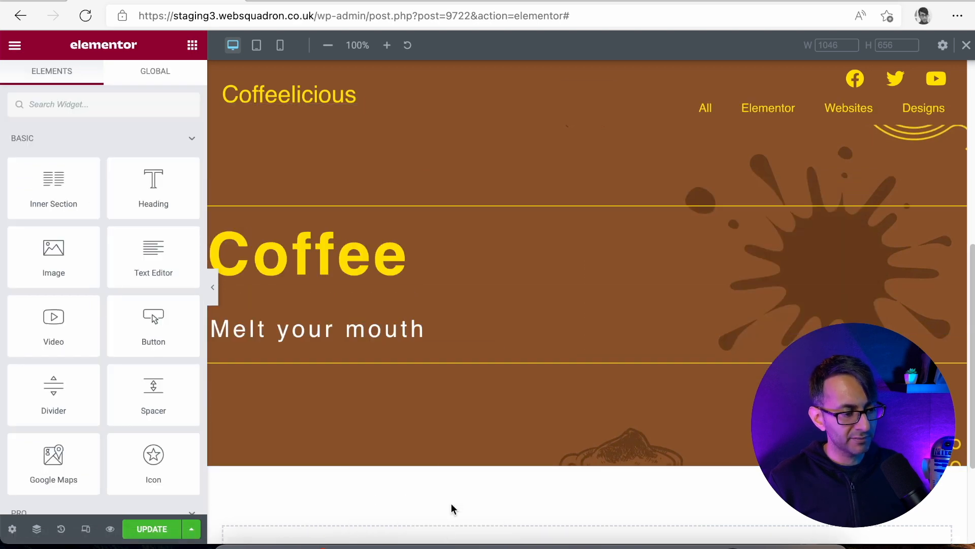
pyautogui.rightClick(354, 256)
pyautogui.click(437, 463)
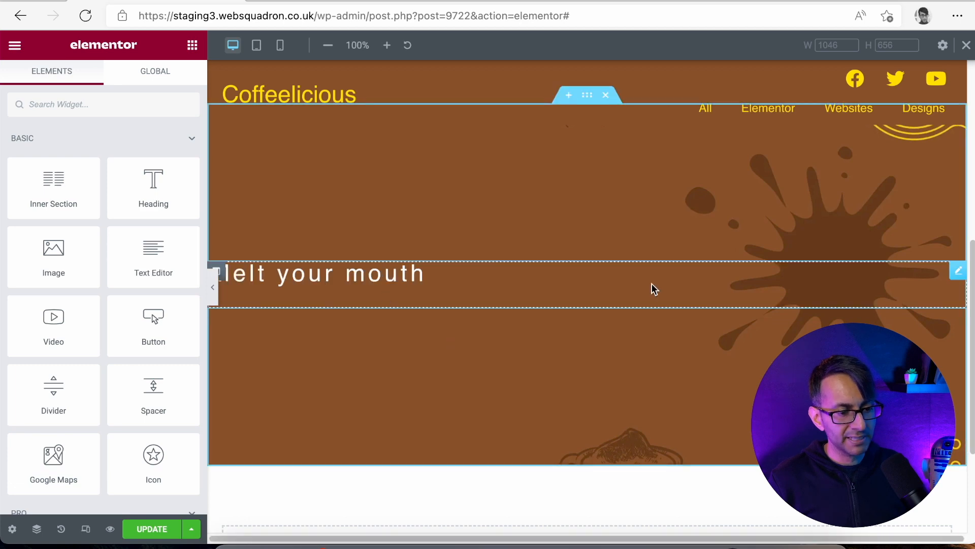
# Set the border type of the duplicated section's "Melt your mouth" heading to None and preview it below the original hero section.
pyautogui.click(956, 271)
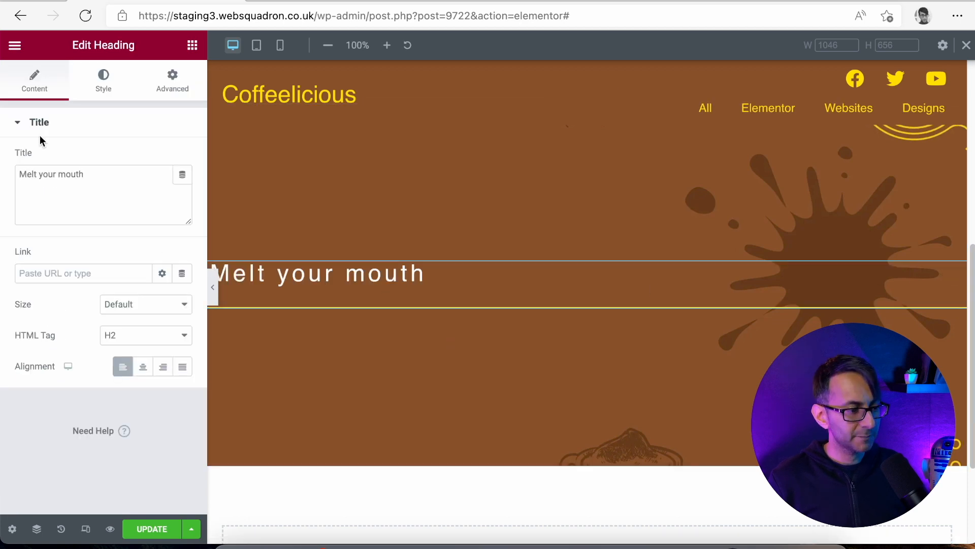
pyautogui.click(171, 81)
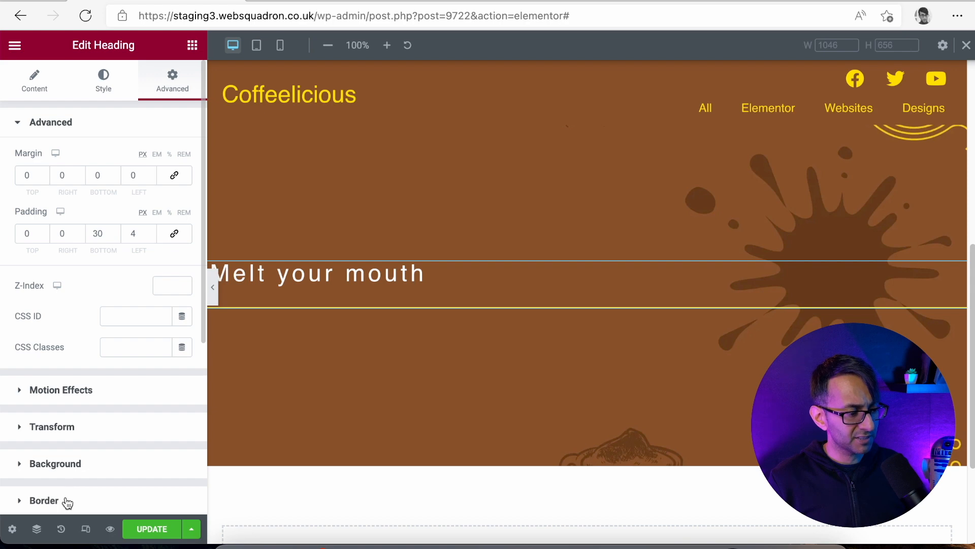
pyautogui.click(44, 501)
pyautogui.click(127, 337)
pyautogui.click(133, 354)
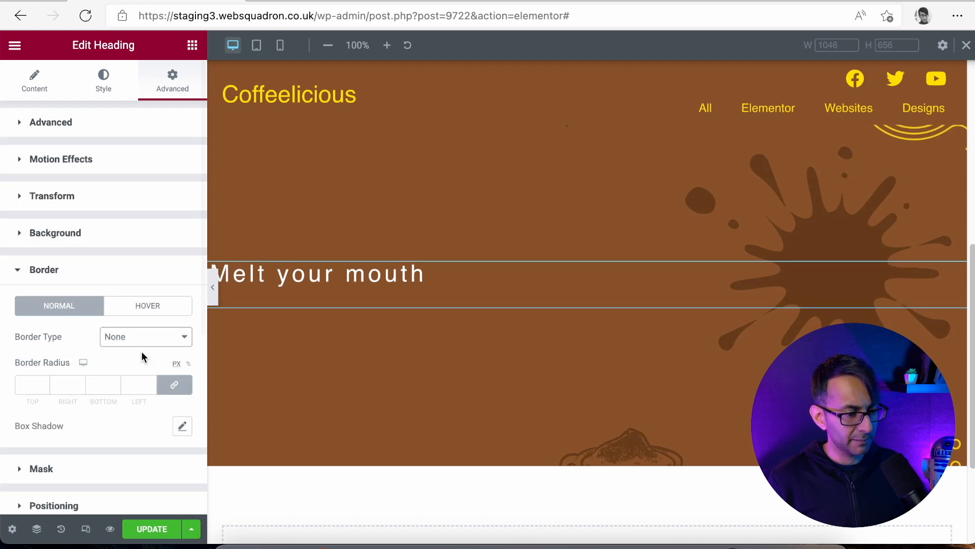
pyautogui.click(212, 286)
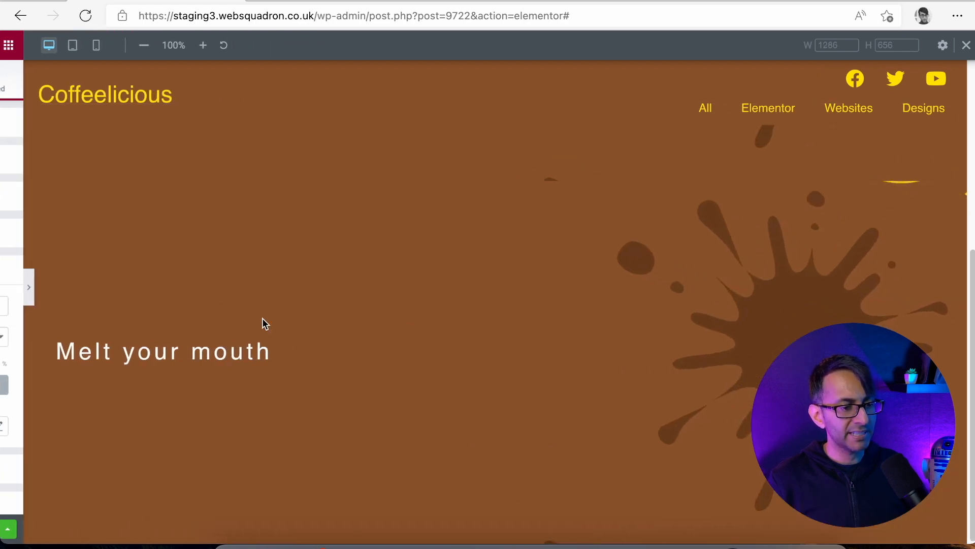
pyautogui.scroll(3, 955, 305)
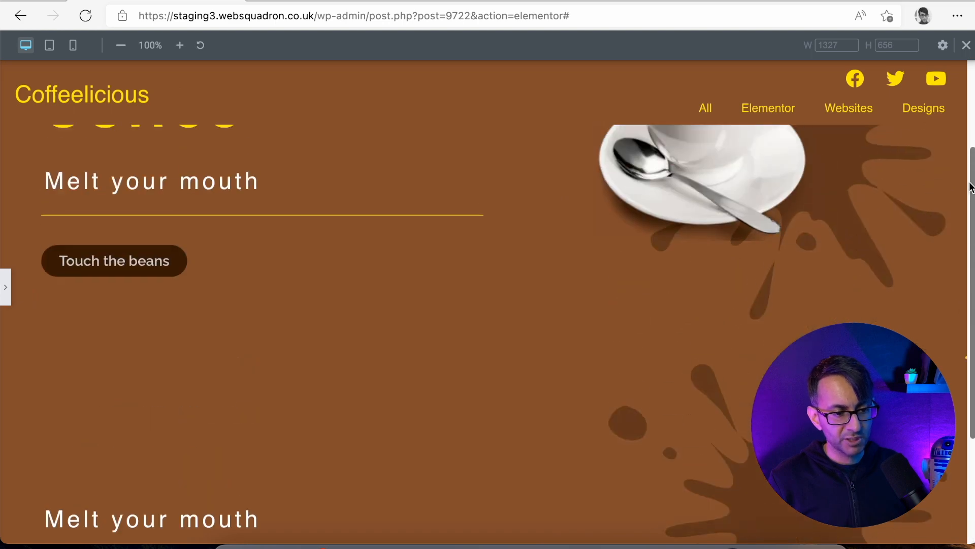
pyautogui.scroll(-3, 962, 344)
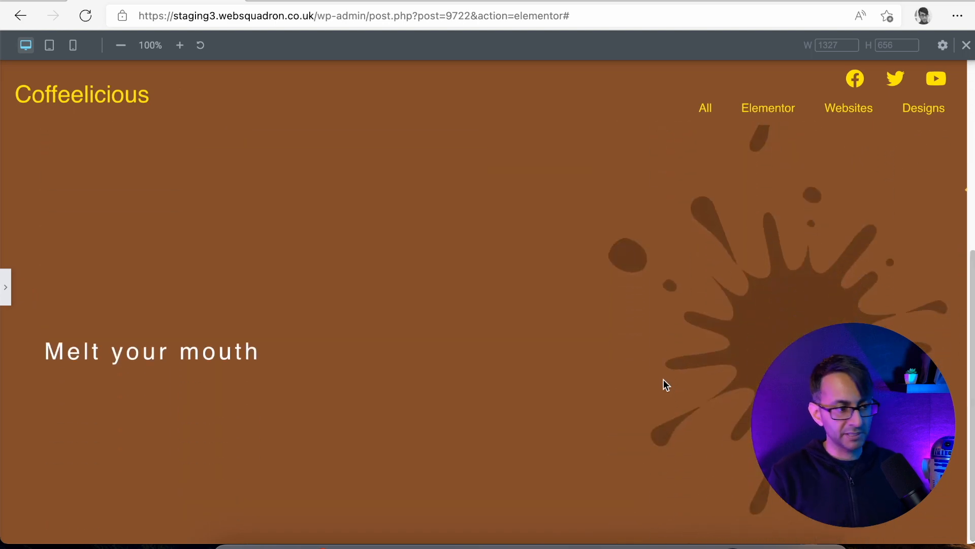
pyautogui.click(6, 286)
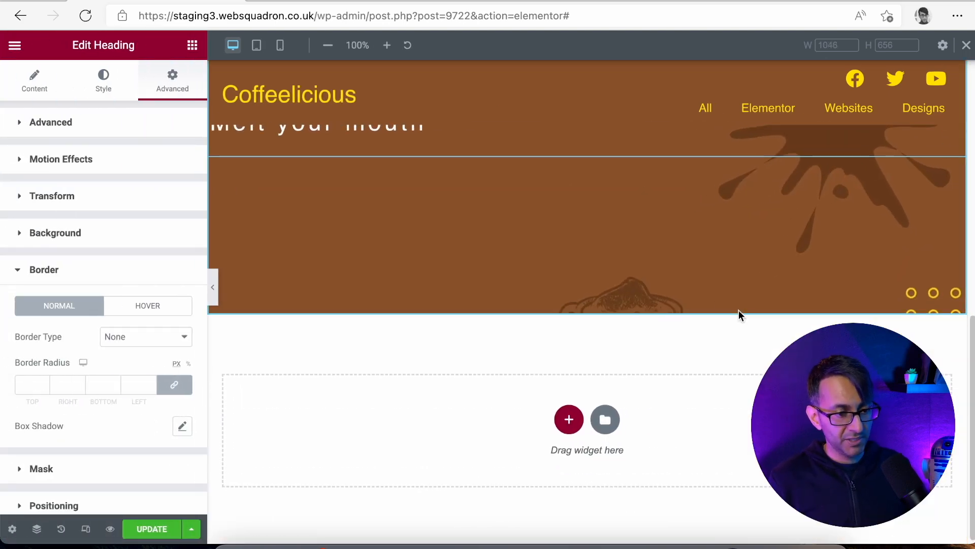
pyautogui.scroll(3, 711, 305)
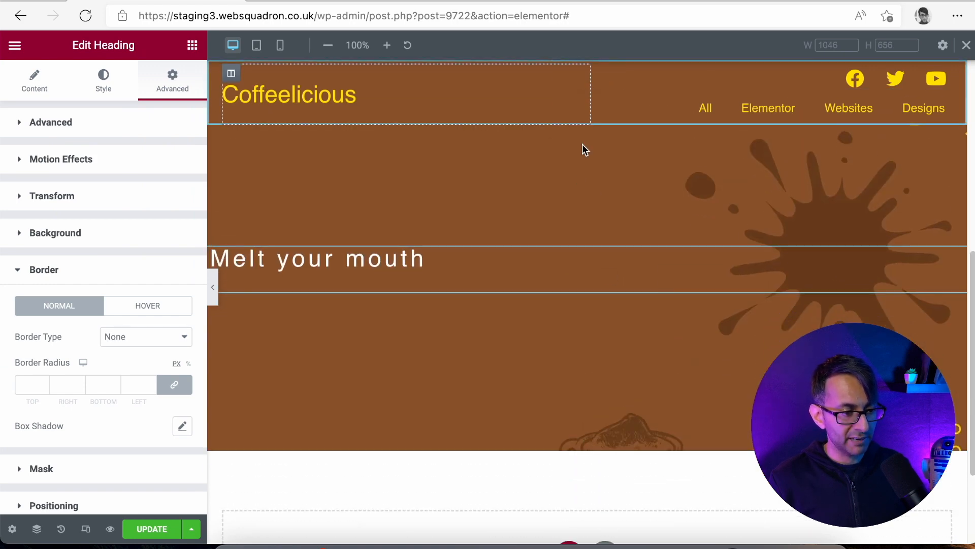
pyautogui.scroll(2, 604, 203)
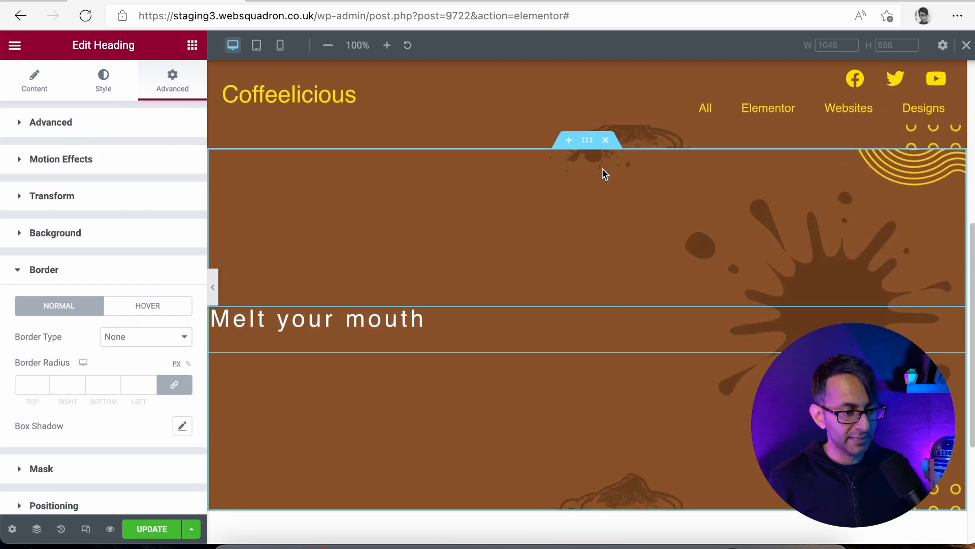
# Remove the background image from the duplicated section and give it a pale grey global background color.
pyautogui.click(588, 142)
pyautogui.click(104, 88)
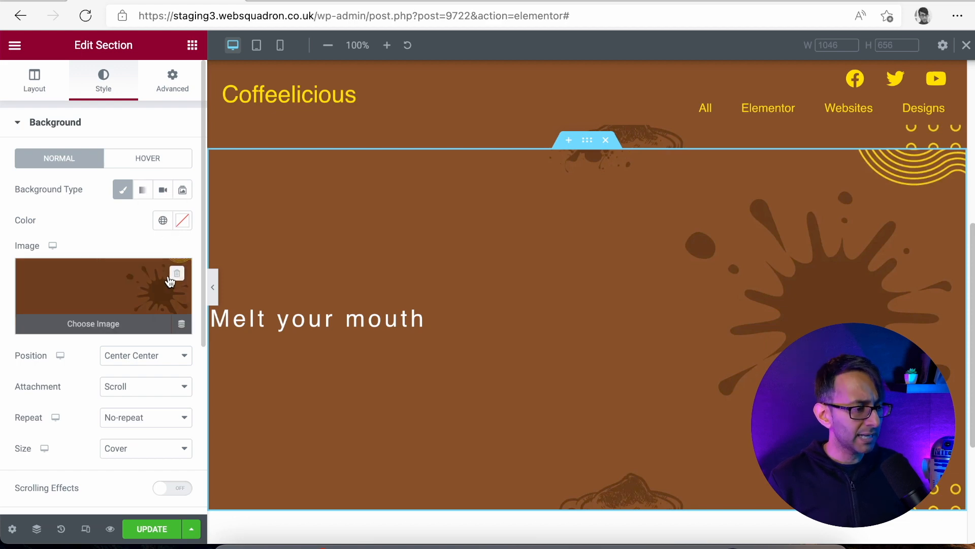
pyautogui.click(178, 276)
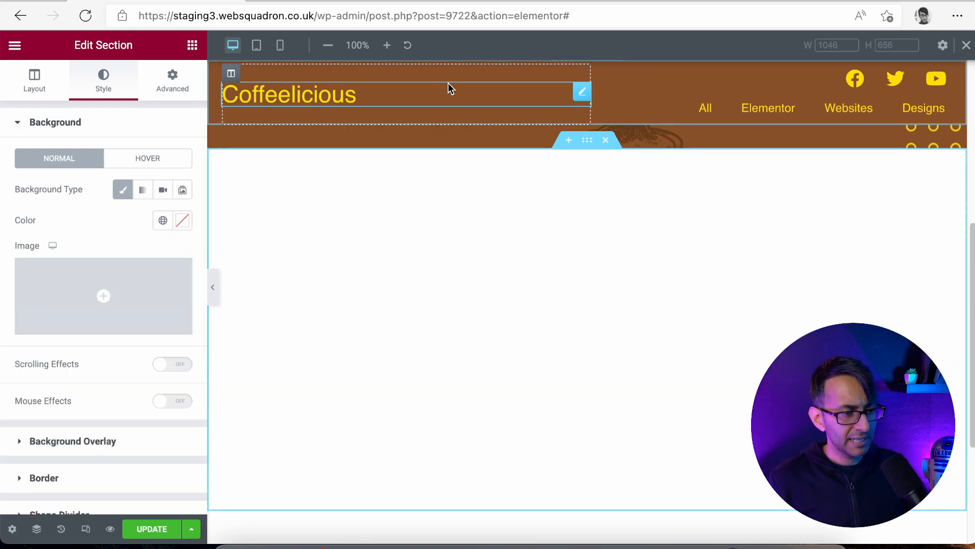
pyautogui.click(162, 220)
pyautogui.scroll(-1, 89, 444)
pyautogui.click(90, 441)
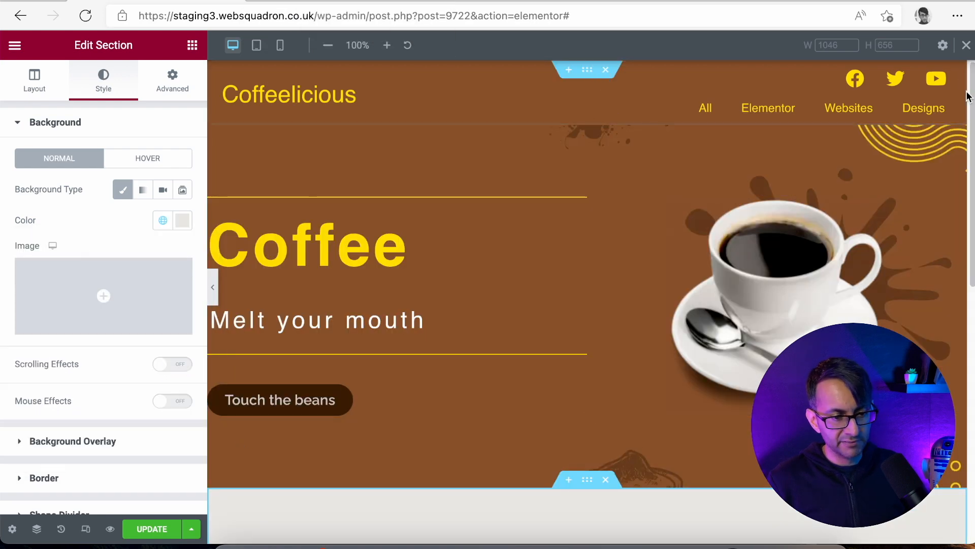
pyautogui.scroll(-6, 843, 250)
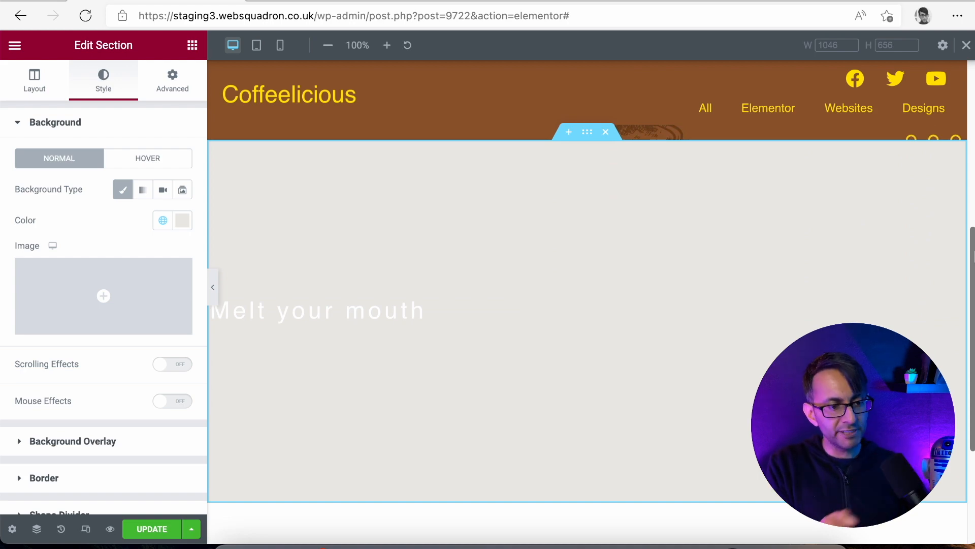
# Set the bottom padding of the duplicated section's "Melt your mouth" heading to 0.
pyautogui.click(360, 320)
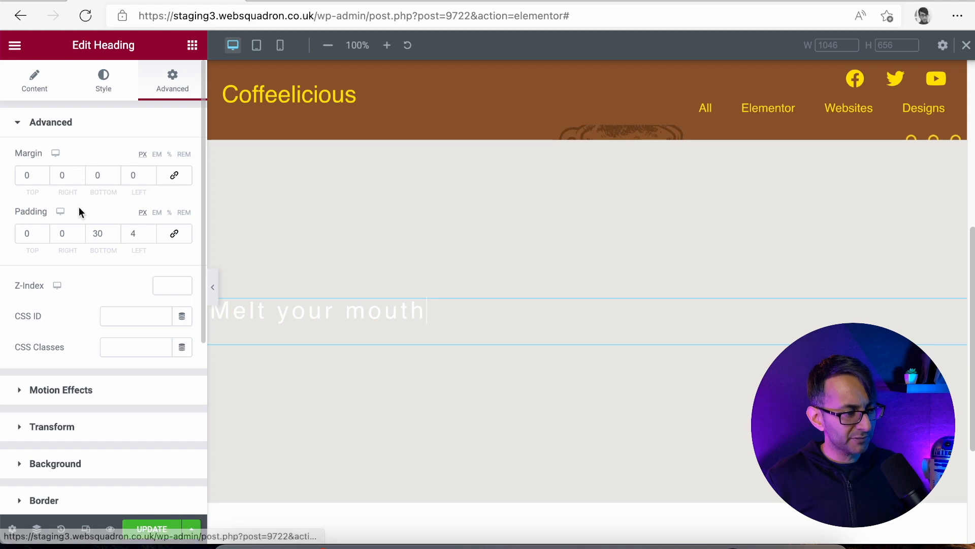
pyautogui.doubleClick(102, 232)
pyautogui.write('0')
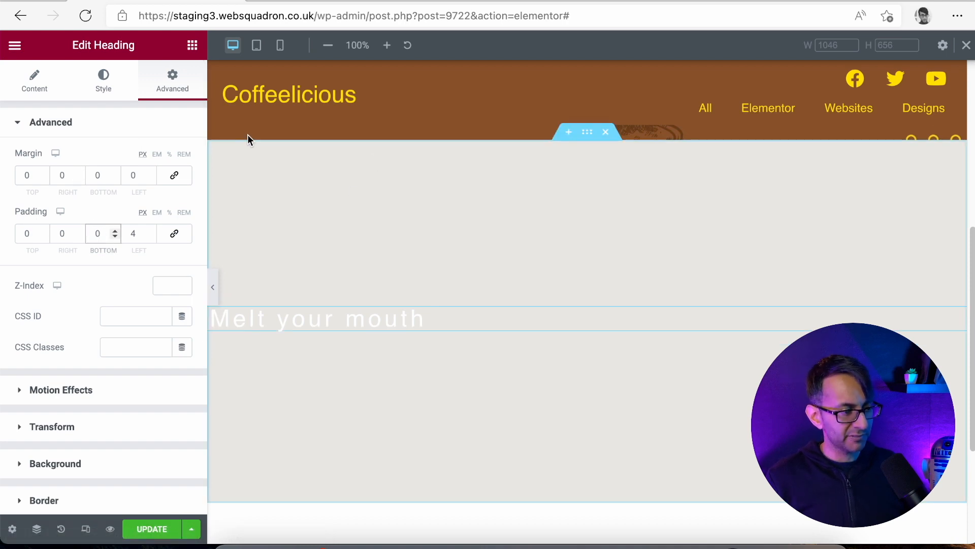
# Change the heading's text color to the global Accent color, after trying the global Text color.
pyautogui.click(105, 81)
pyautogui.click(163, 158)
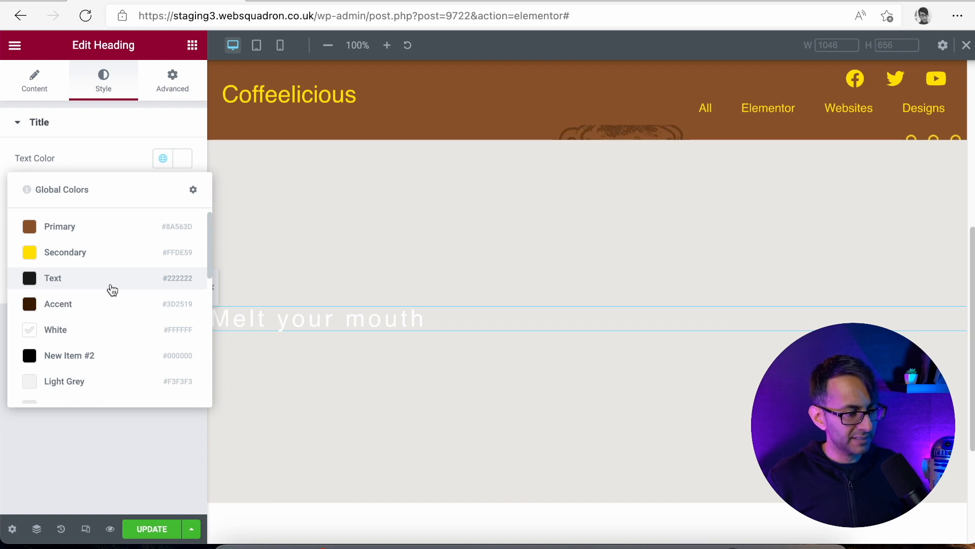
pyautogui.click(112, 290)
pyautogui.click(155, 162)
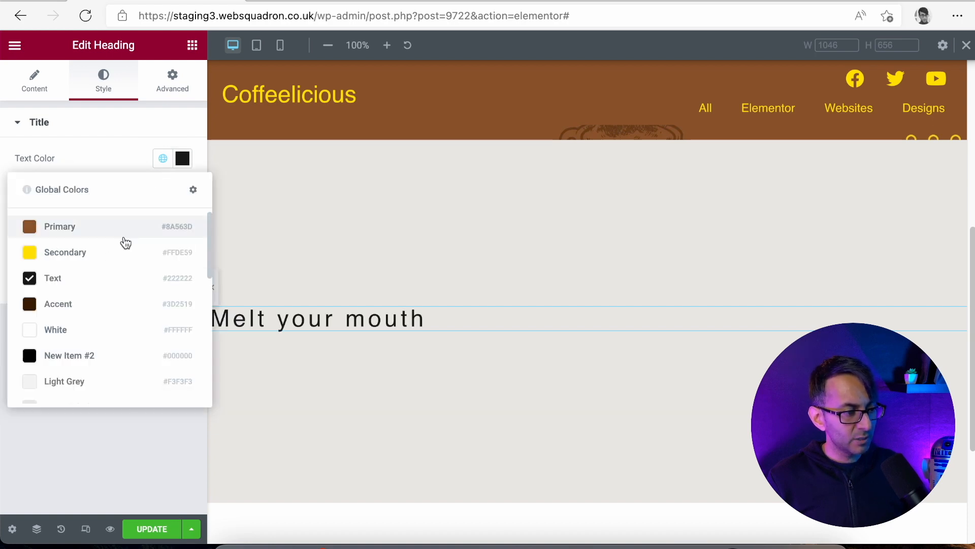
pyautogui.click(111, 305)
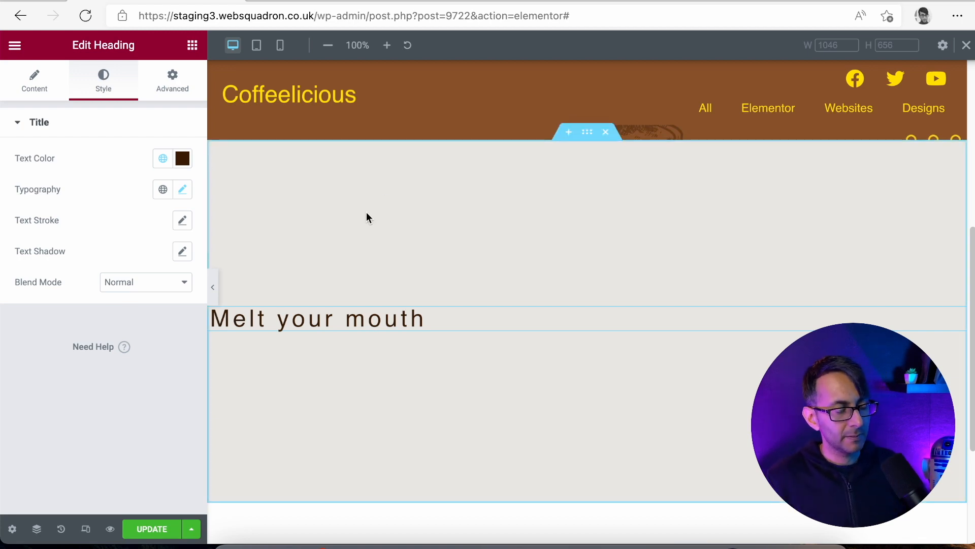
# Set the boxed content width of the duplicated section to 900.
pyautogui.scroll(2, 528, 331)
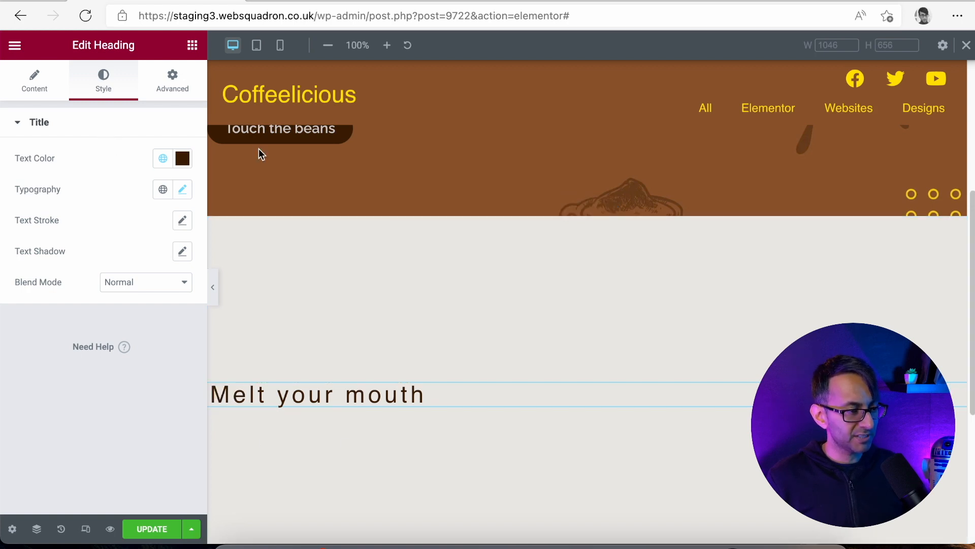
pyautogui.click(584, 210)
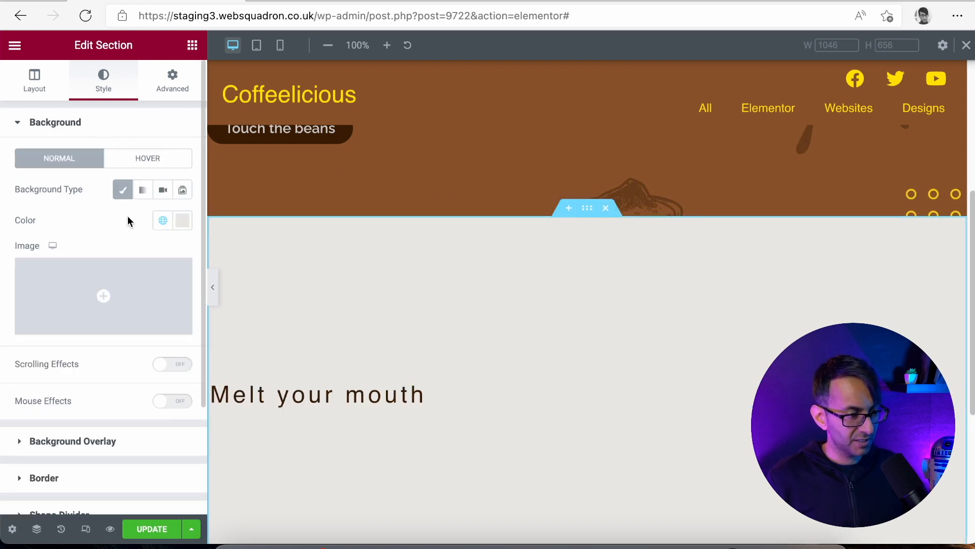
pyautogui.click(35, 84)
pyautogui.doubleClick(162, 202)
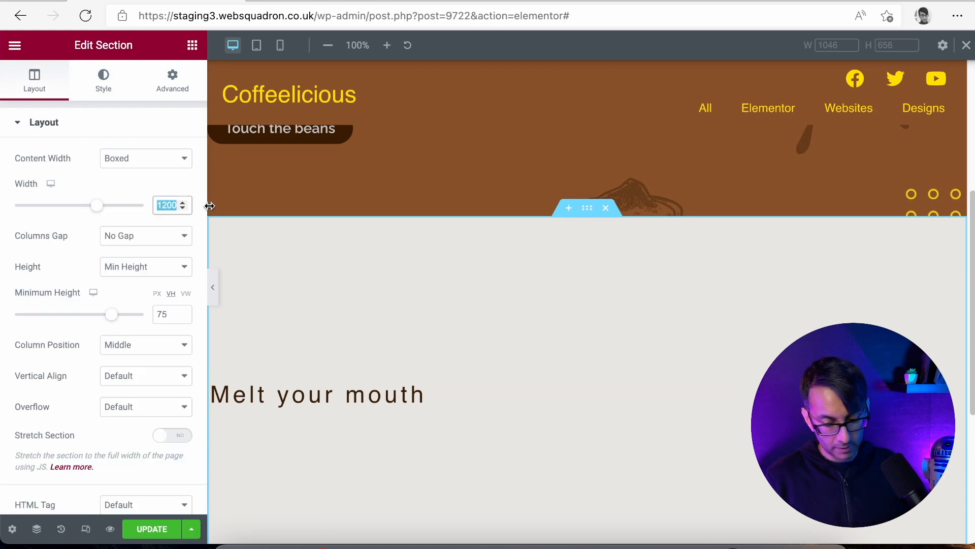
pyautogui.write('900')
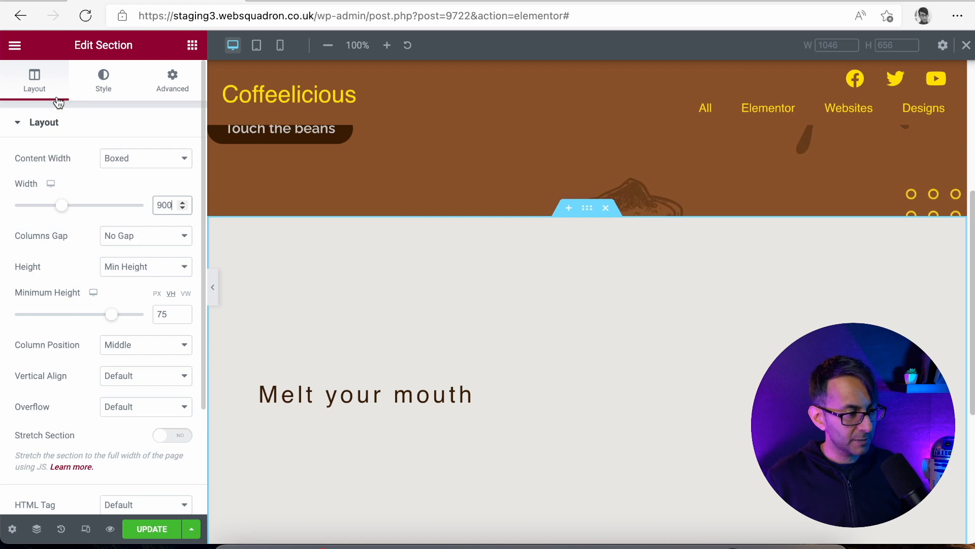
# Give the duplicated section's heading the H3 tag and centered alignment, and replace its title with "Header 1".
pyautogui.click(331, 405)
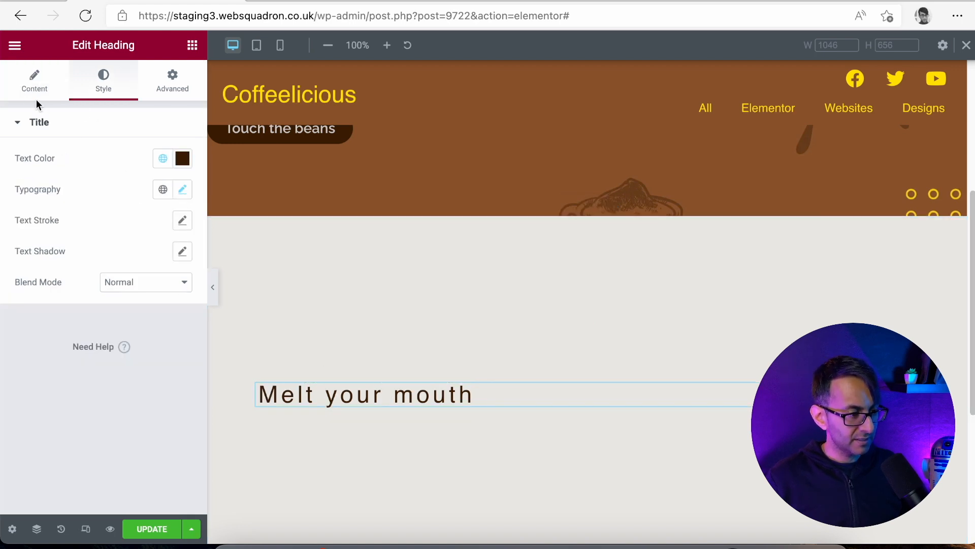
pyautogui.click(34, 86)
pyautogui.click(172, 336)
pyautogui.click(153, 375)
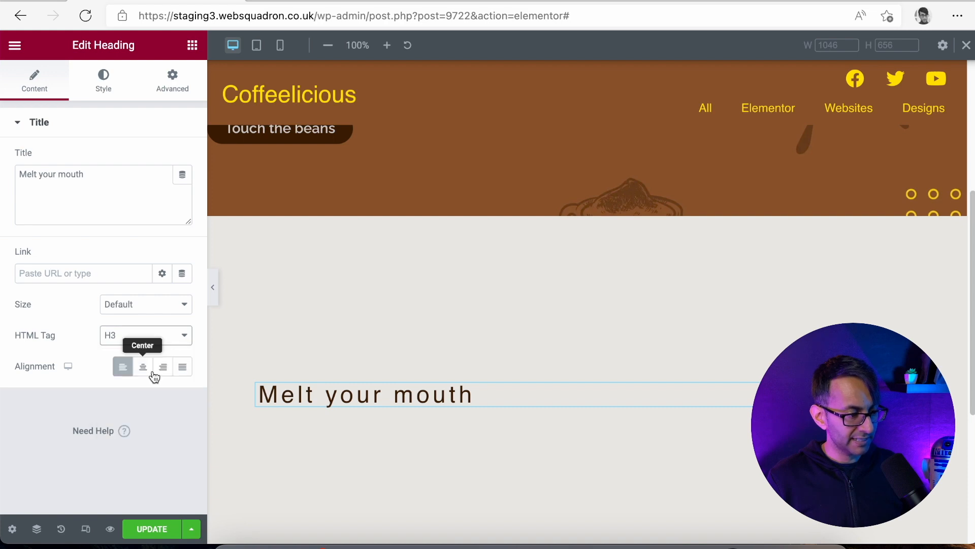
pyautogui.click(143, 367)
pyautogui.moveTo(96, 176); pyautogui.dragTo(2, 172)
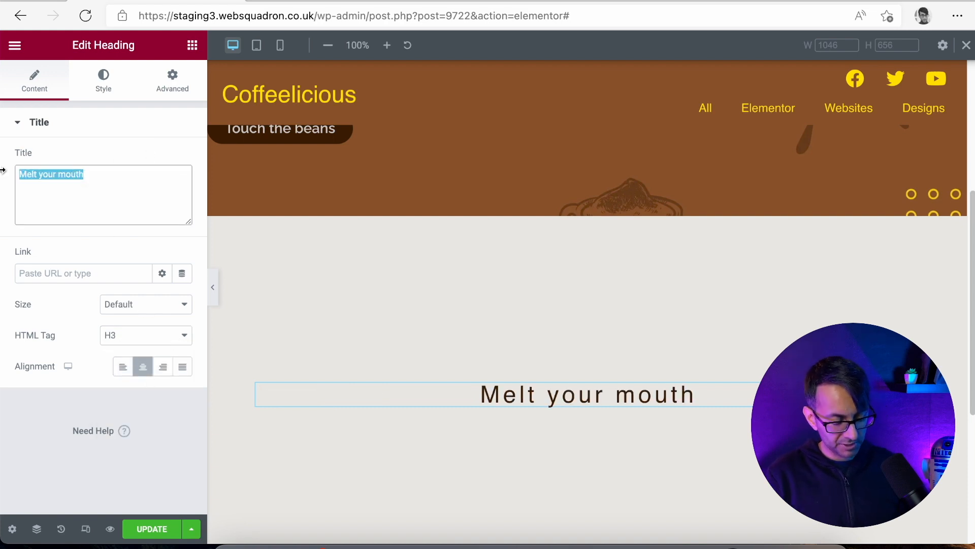
pyautogui.write('Header 1')
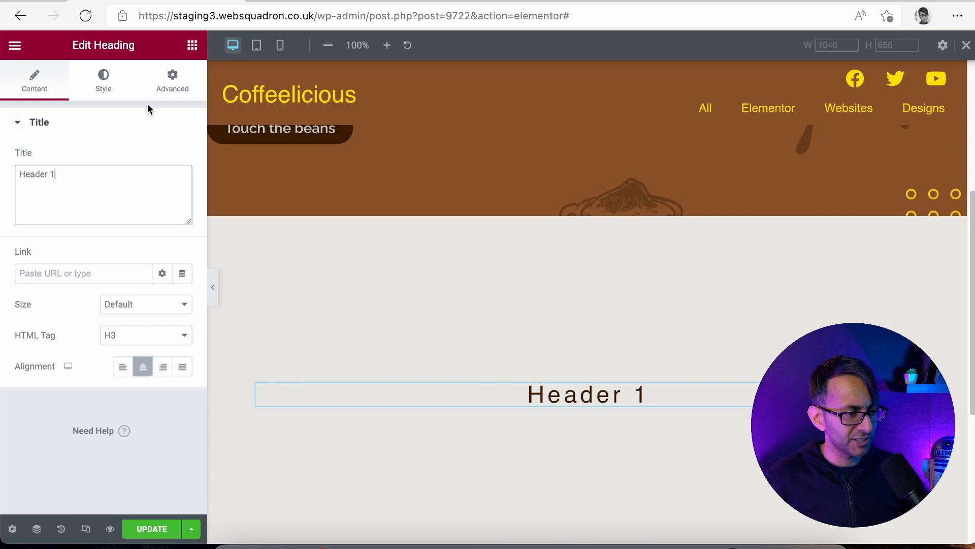
# Add a Text Editor widget below the "Header 1" heading and center its text.
pyautogui.click(192, 44)
pyautogui.moveTo(148, 258); pyautogui.dragTo(607, 409)
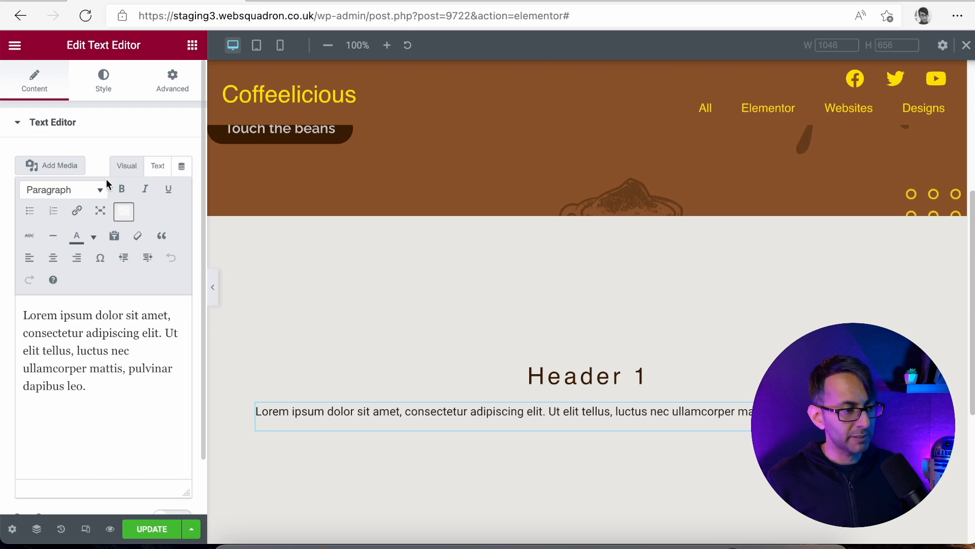
pyautogui.click(104, 84)
pyautogui.click(143, 158)
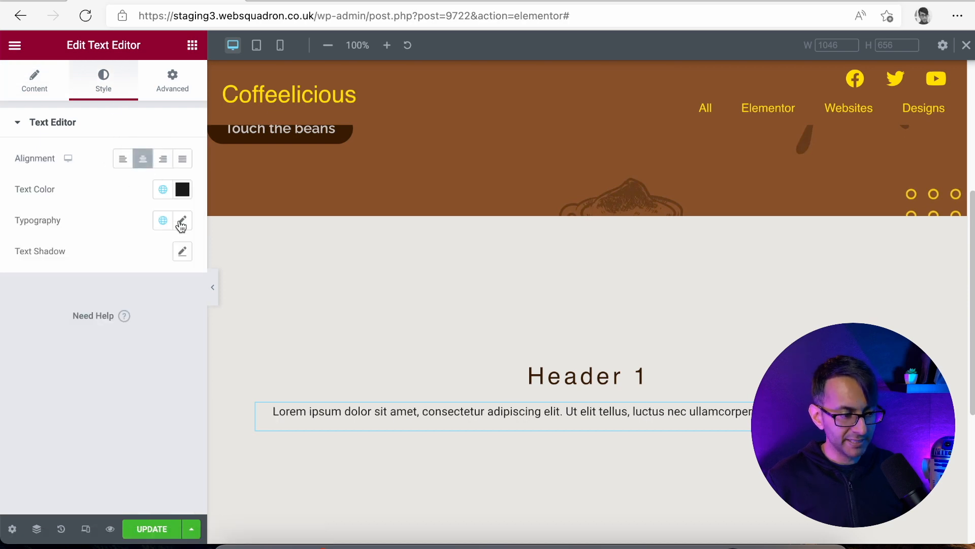
# Set the paragraph's typography to the Raleway font at a size of 1.1 rem.
pyautogui.click(182, 223)
pyautogui.click(140, 291)
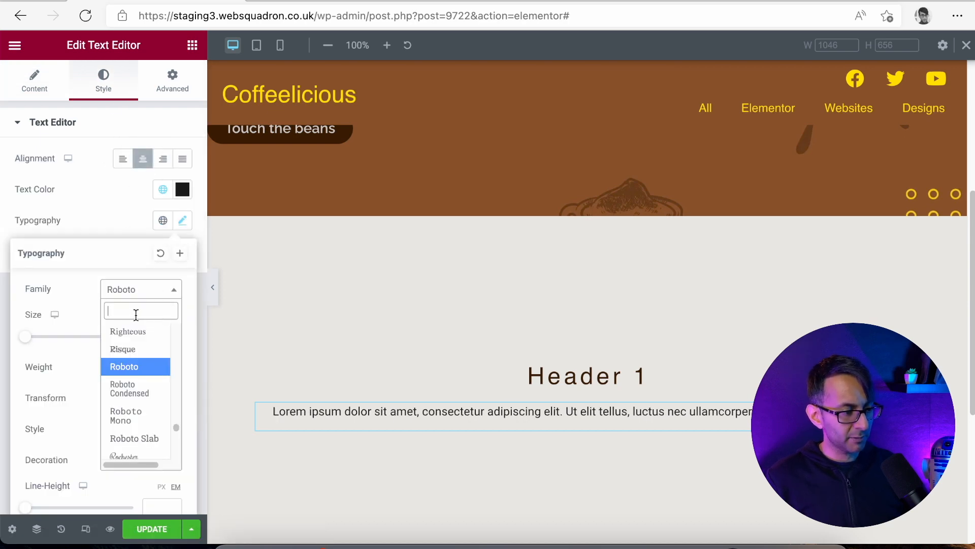
pyautogui.write('ralewa')
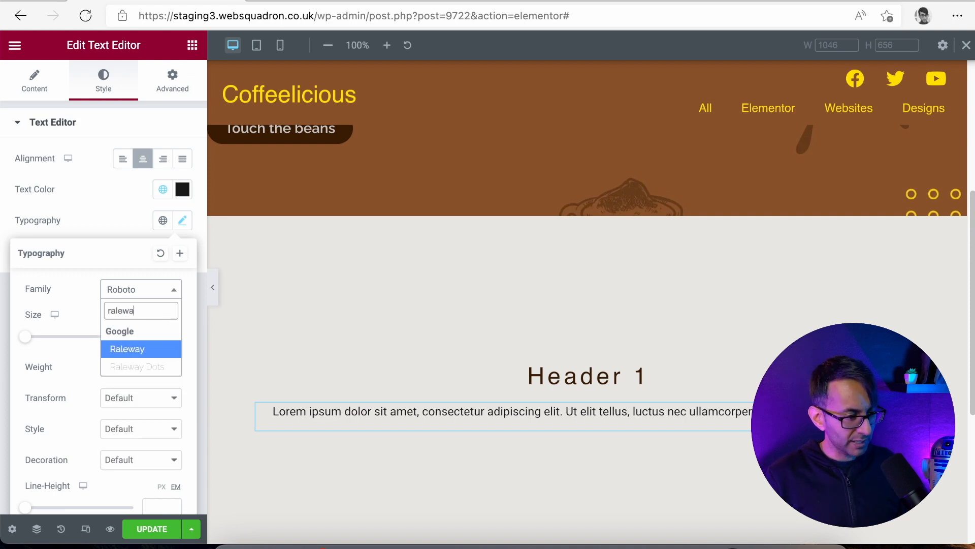
pyautogui.click(140, 350)
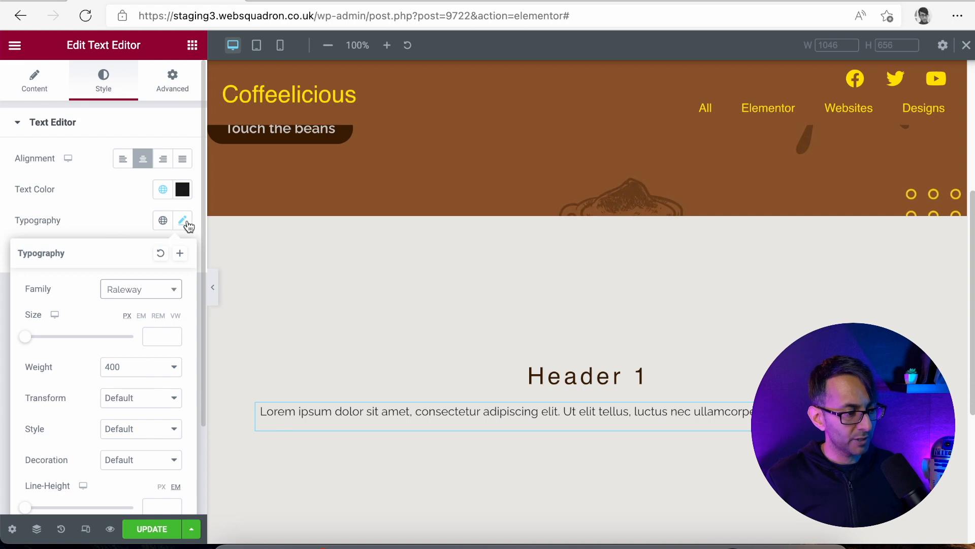
pyautogui.click(158, 316)
pyautogui.write('1.2')
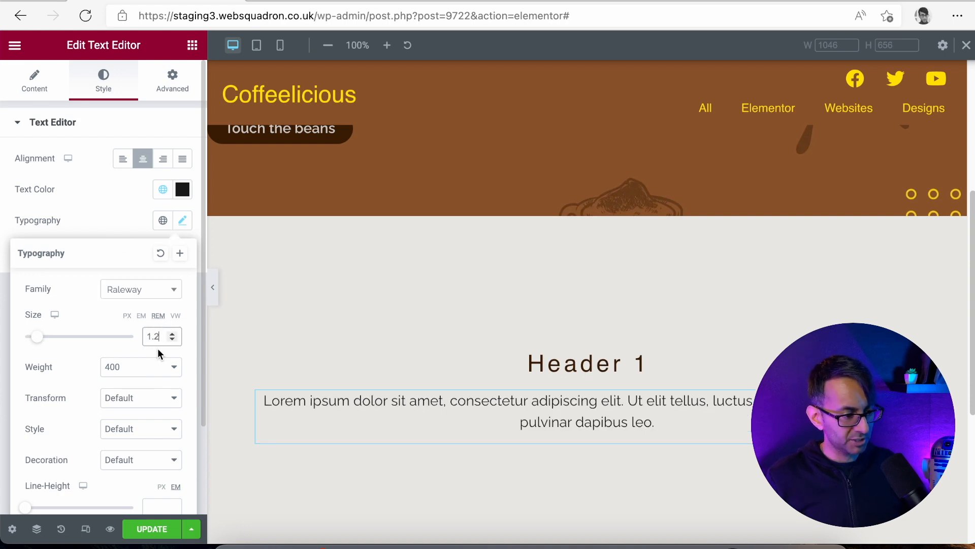
pyautogui.click(172, 339)
pyautogui.click(173, 334)
pyautogui.click(173, 339)
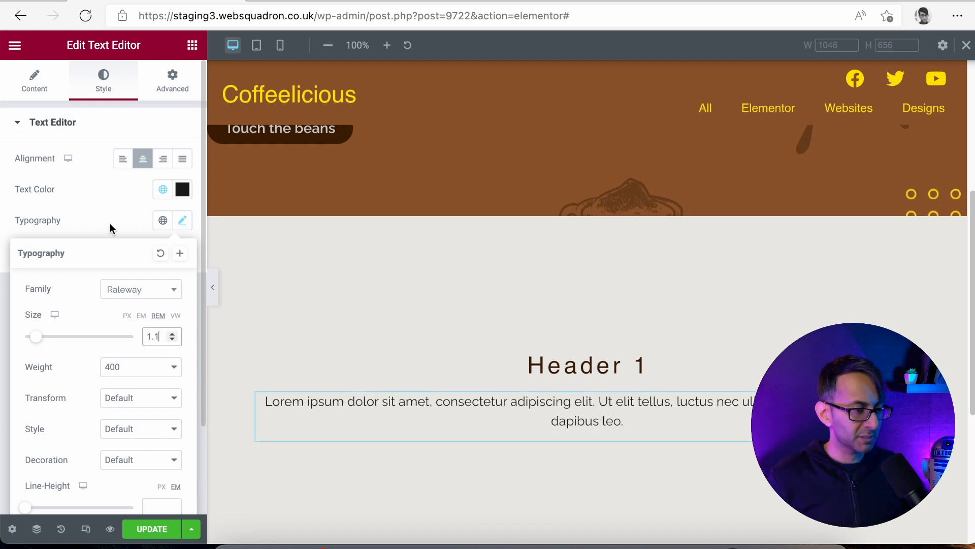
pyautogui.click(120, 193)
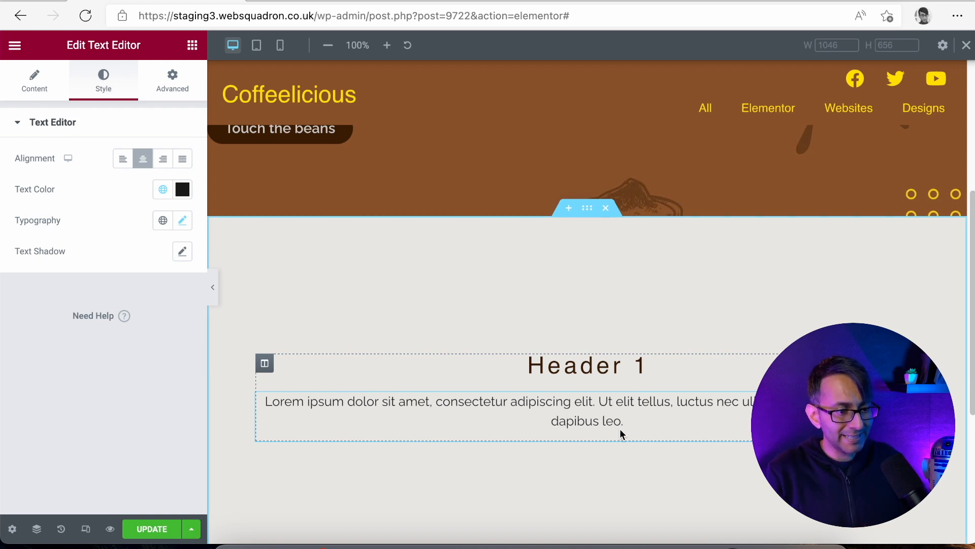
# Add an Image widget above the "Header 1" heading and insert the yellow coffee mug image 10.webp.
pyautogui.click(192, 44)
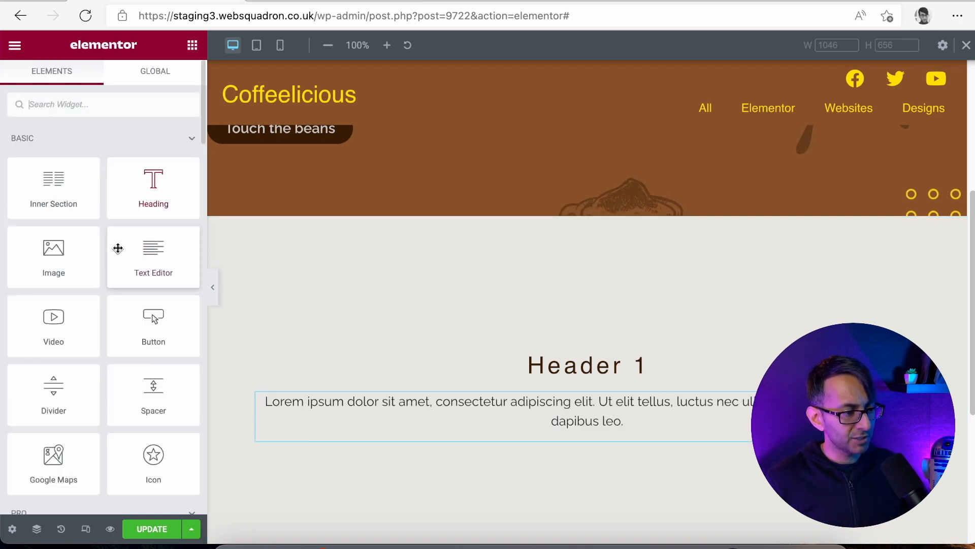
pyautogui.moveTo(91, 259); pyautogui.dragTo(559, 360)
pyautogui.click(101, 207)
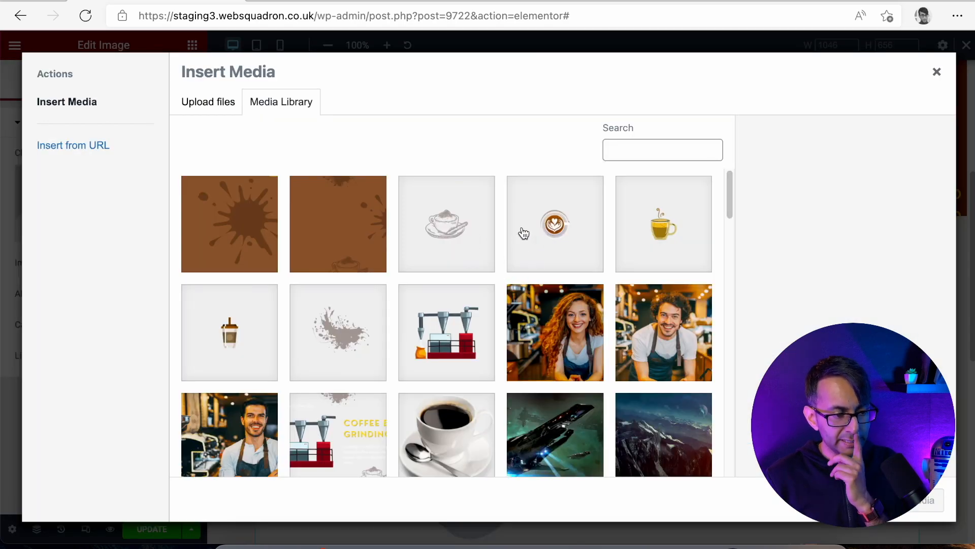
pyautogui.click(648, 246)
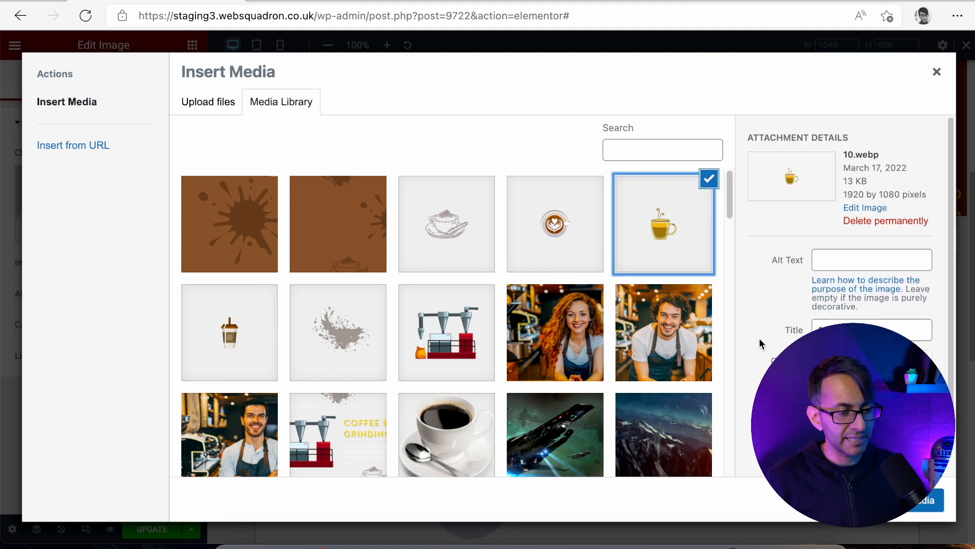
pyautogui.click(921, 516)
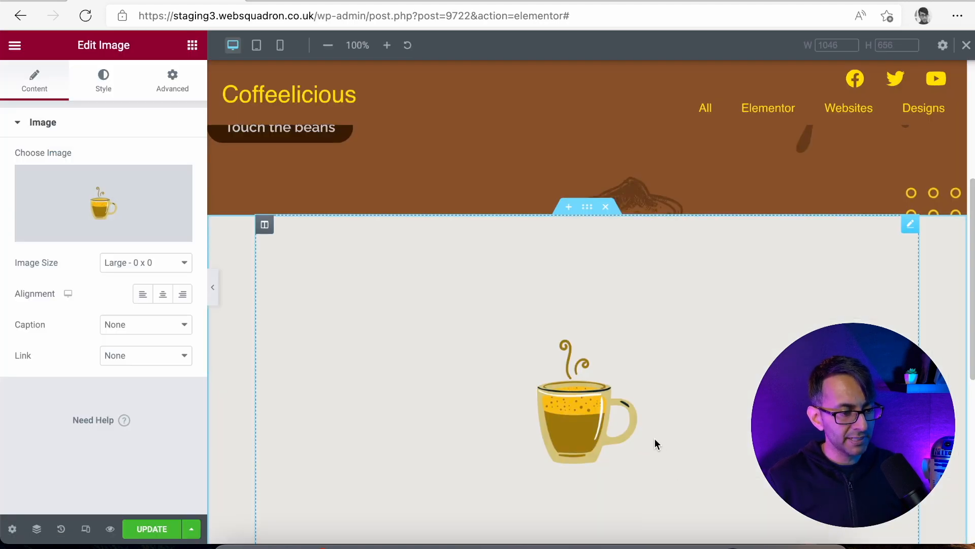
# Open the yellow coffee mug image for editing and frame the mug with a 403 by 403 px crop selection.
pyautogui.click(135, 202)
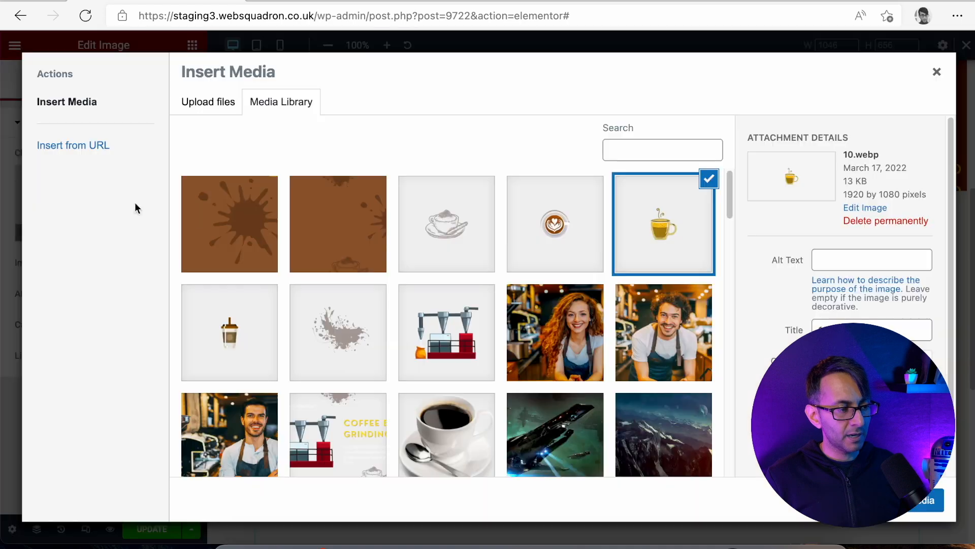
pyautogui.click(862, 208)
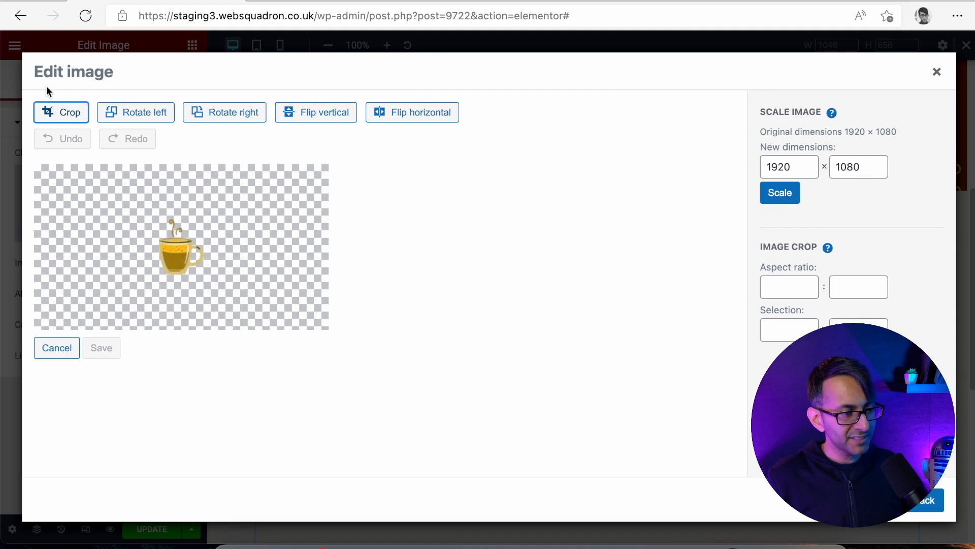
pyautogui.moveTo(35, 163); pyautogui.dragTo(153, 215)
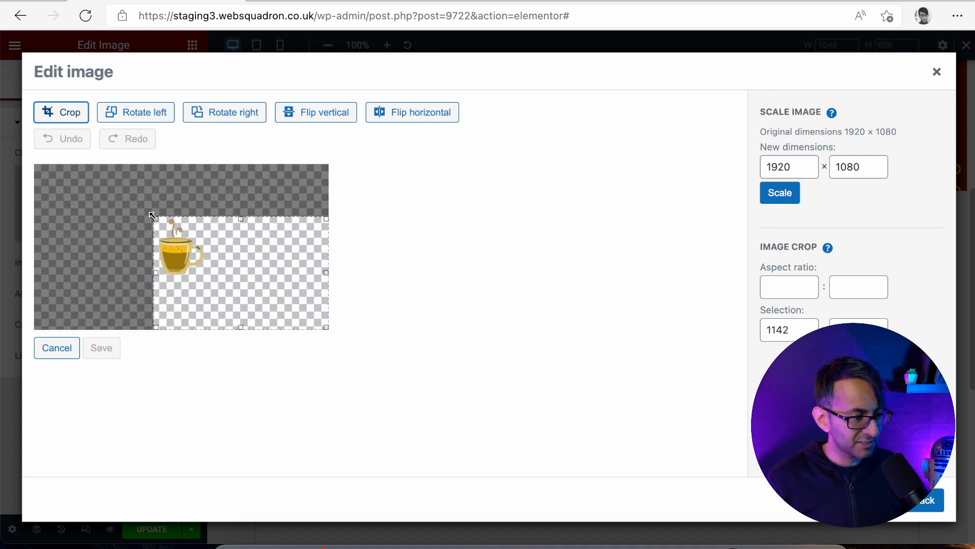
pyautogui.moveTo(326, 327); pyautogui.dragTo(217, 282)
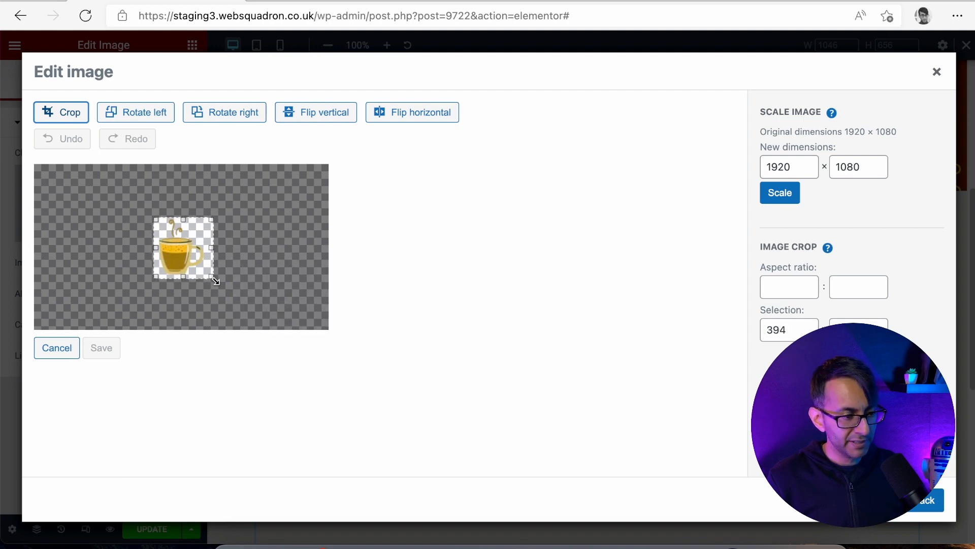
pyautogui.doubleClick(791, 330)
pyautogui.write('4.')
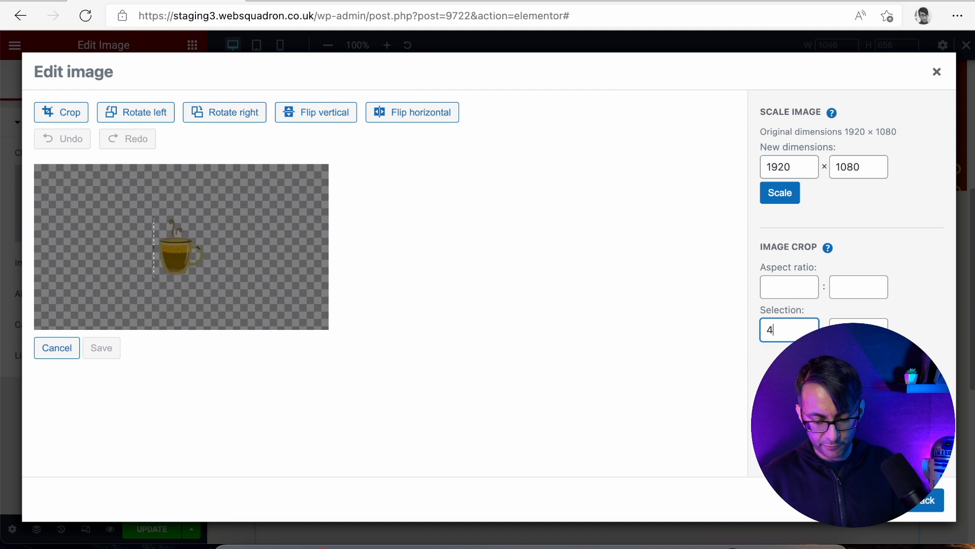
pyautogui.write('3')
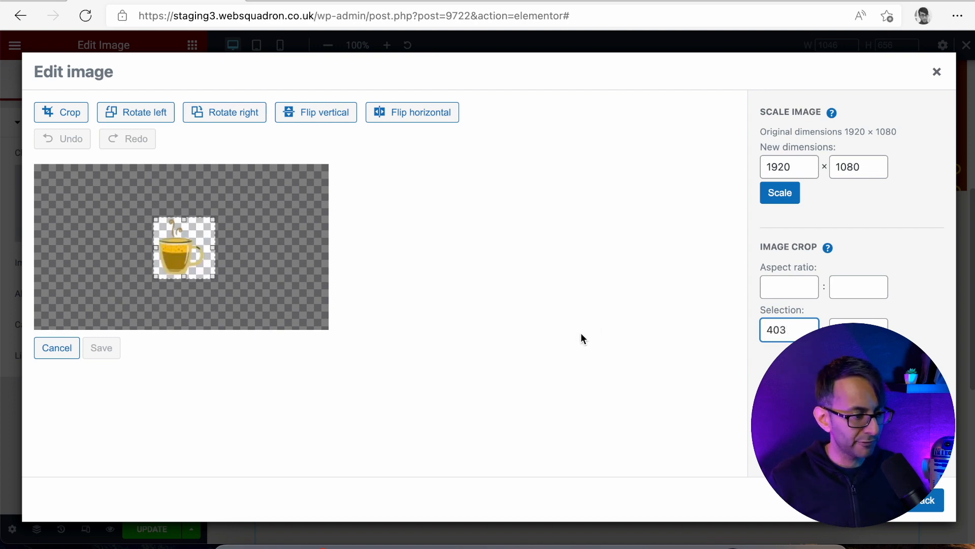
pyautogui.moveTo(177, 239); pyautogui.dragTo(175, 238)
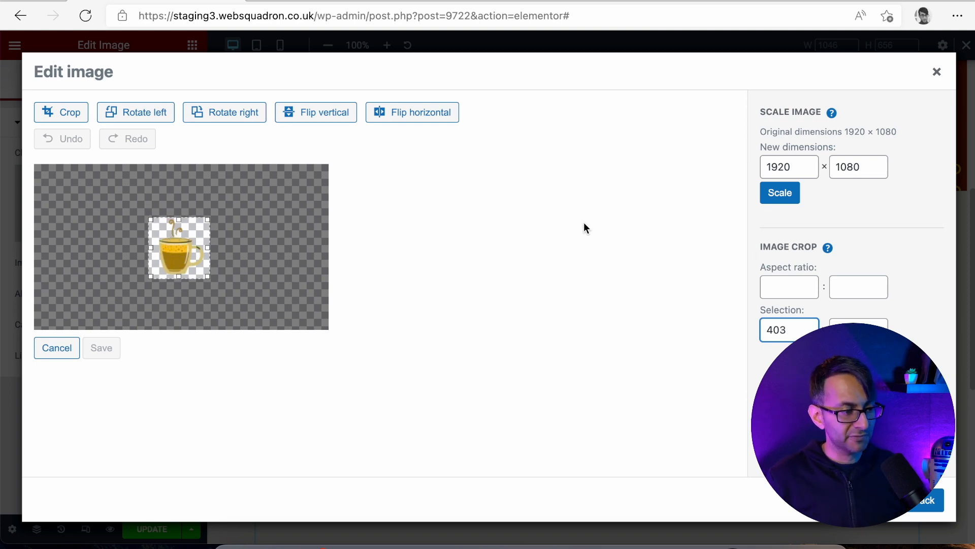
# Apply and save the crop of the mug image, and insert the cropped version into the Image widget.
pyautogui.click(77, 115)
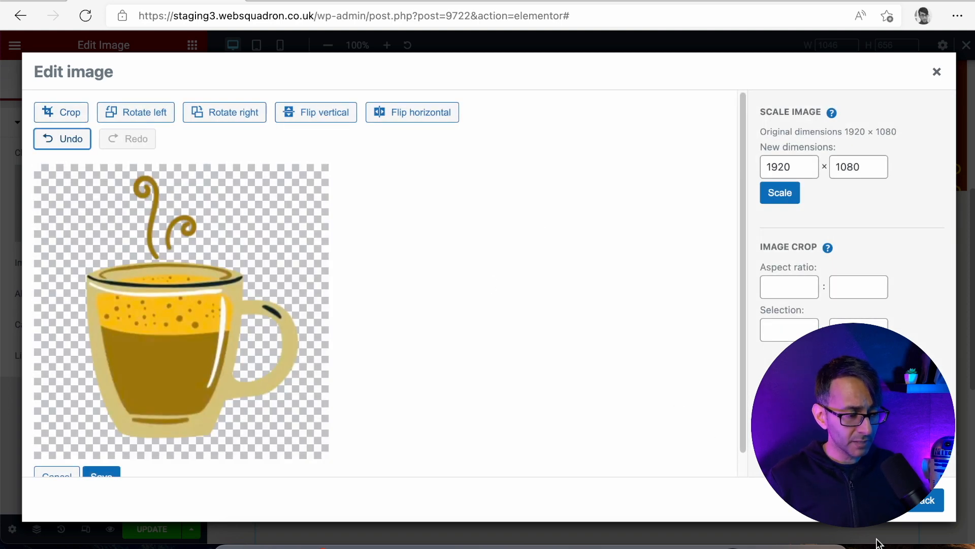
pyautogui.click(118, 477)
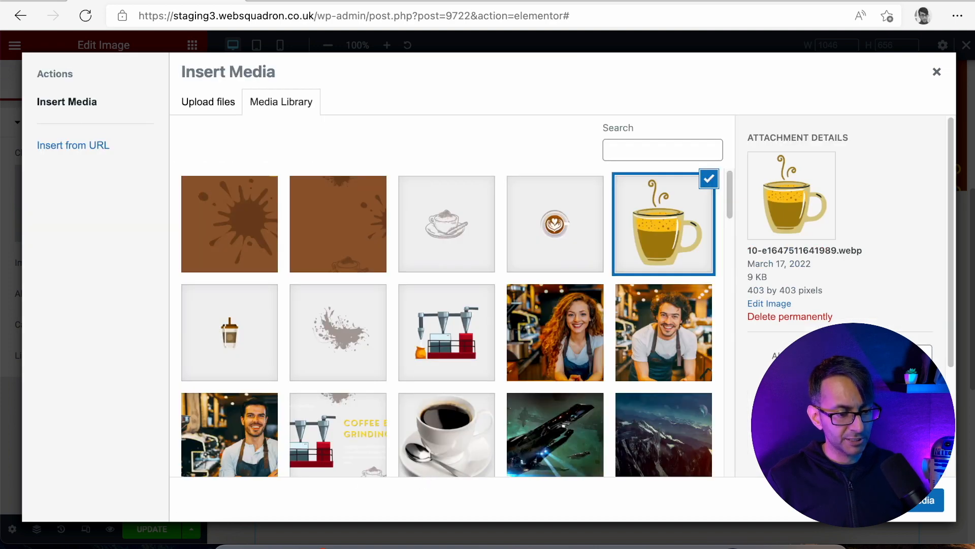
pyautogui.click(927, 500)
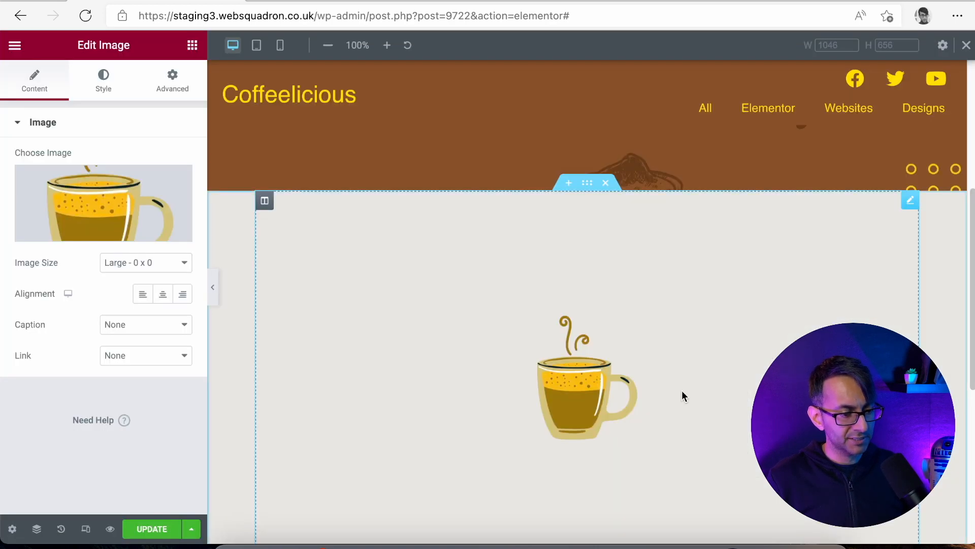
# Update the page and reload the Elementor editor.
pyautogui.click(168, 529)
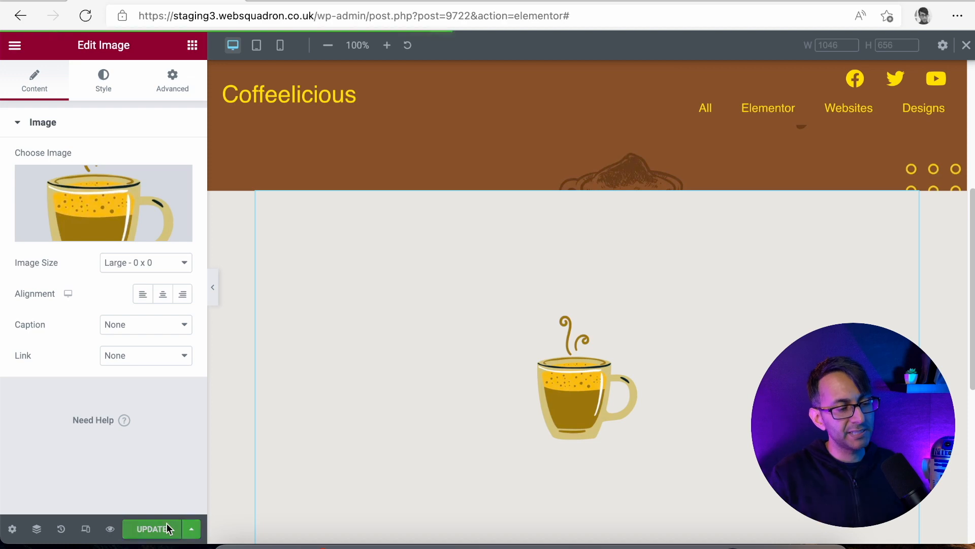
pyautogui.click(537, 16)
pyautogui.press('Return')
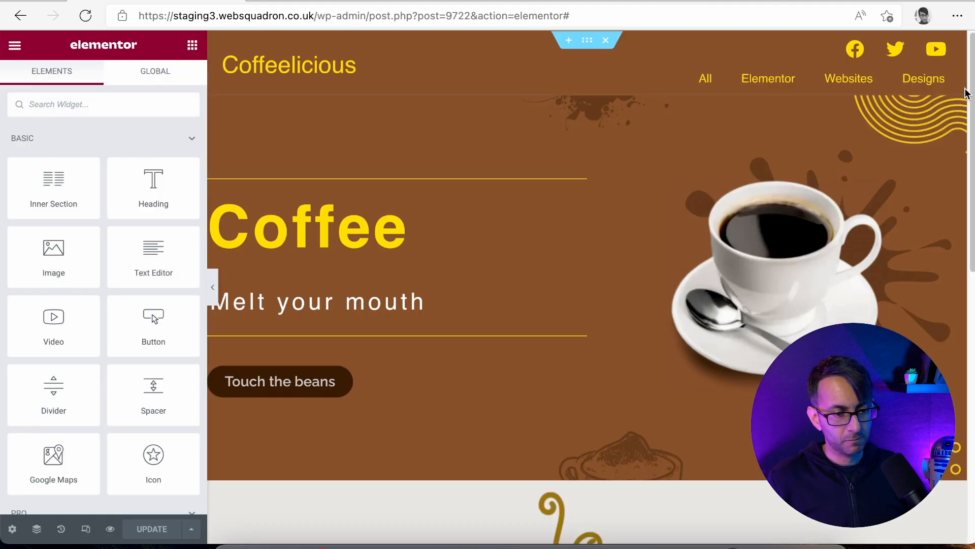
# Set the mug image above the "Header 1" heading to the Full image size and centered alignment.
pyautogui.scroll(-3, 971, 170)
pyautogui.moveTo(971, 170); pyautogui.dragTo(970, 283)
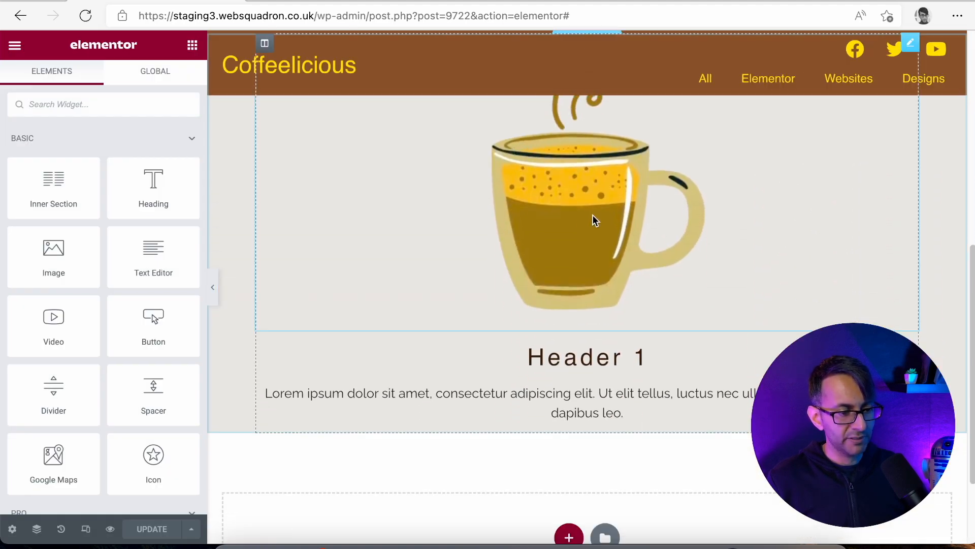
pyautogui.click(577, 220)
pyautogui.click(99, 80)
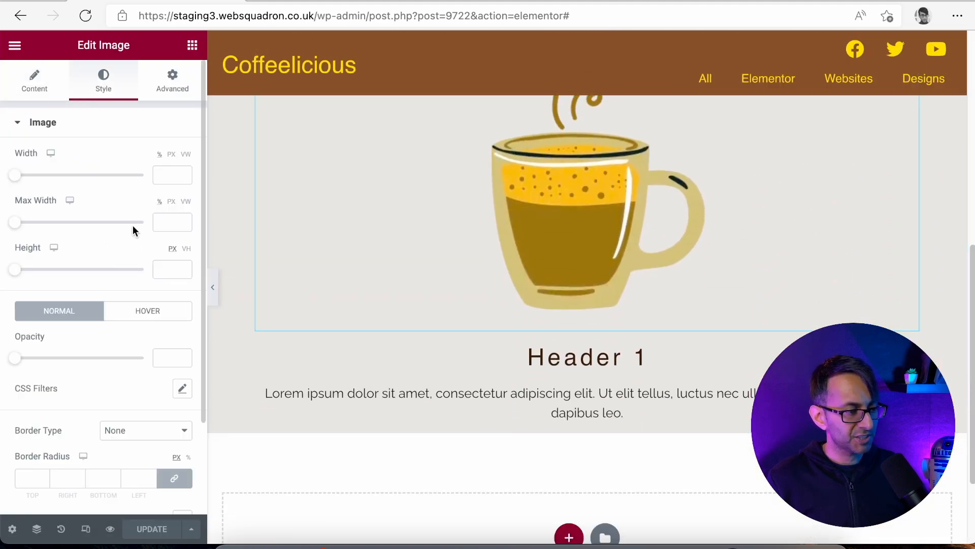
pyautogui.click(32, 82)
pyautogui.click(124, 264)
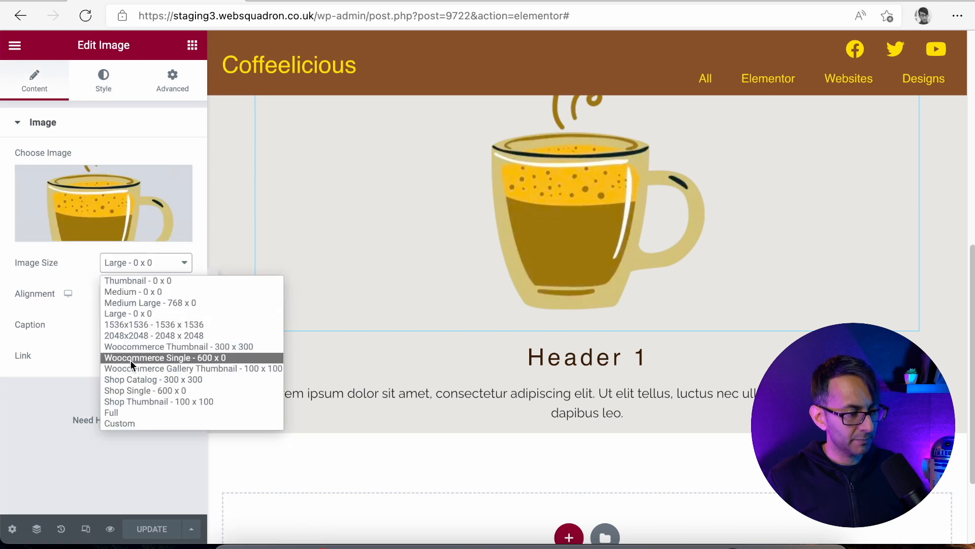
pyautogui.click(151, 410)
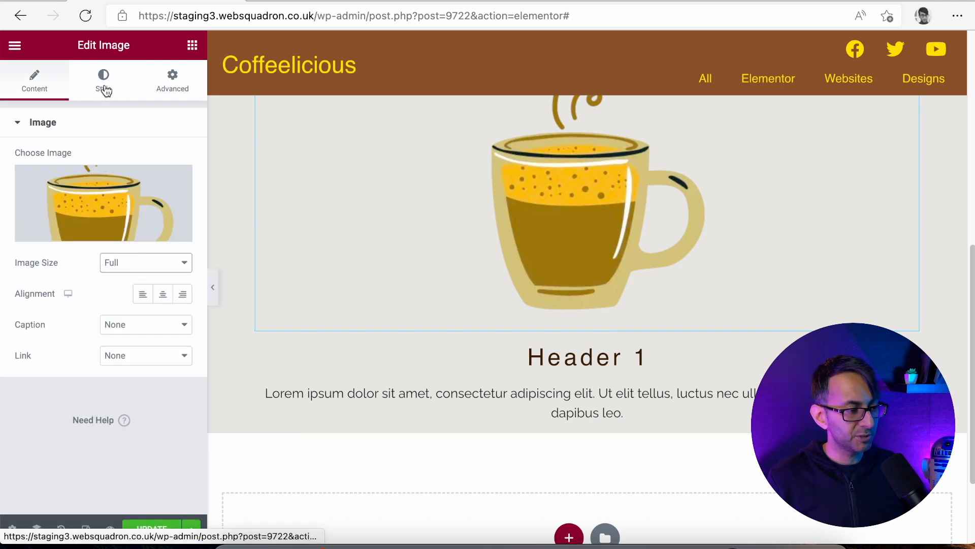
pyautogui.click(161, 296)
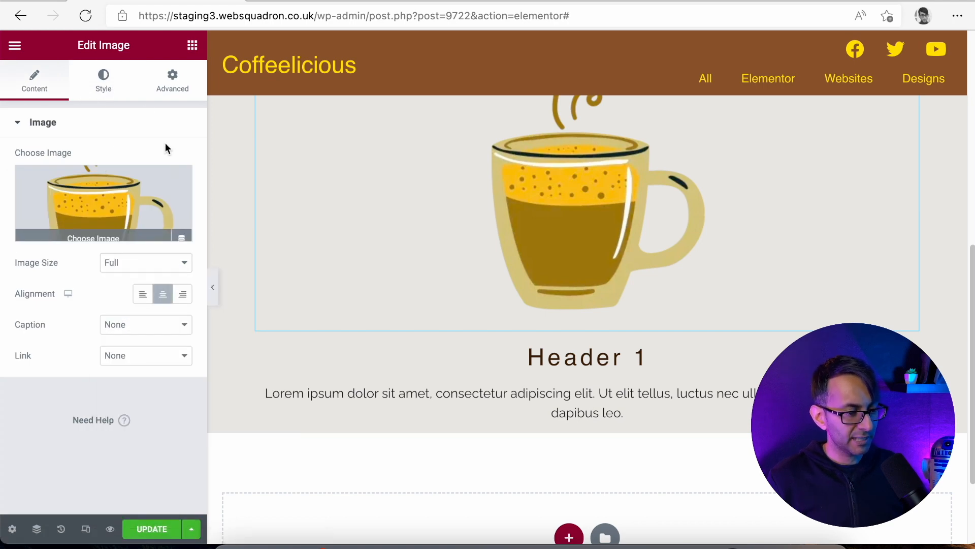
# Set the mug image's width and max width to 150 px each, and update the page.
pyautogui.click(103, 77)
pyautogui.click(171, 175)
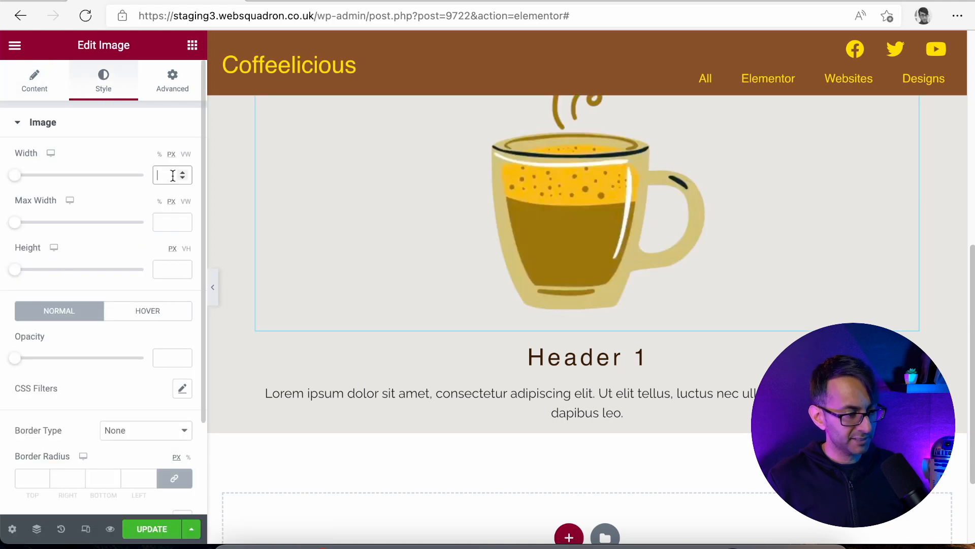
pyautogui.write('150')
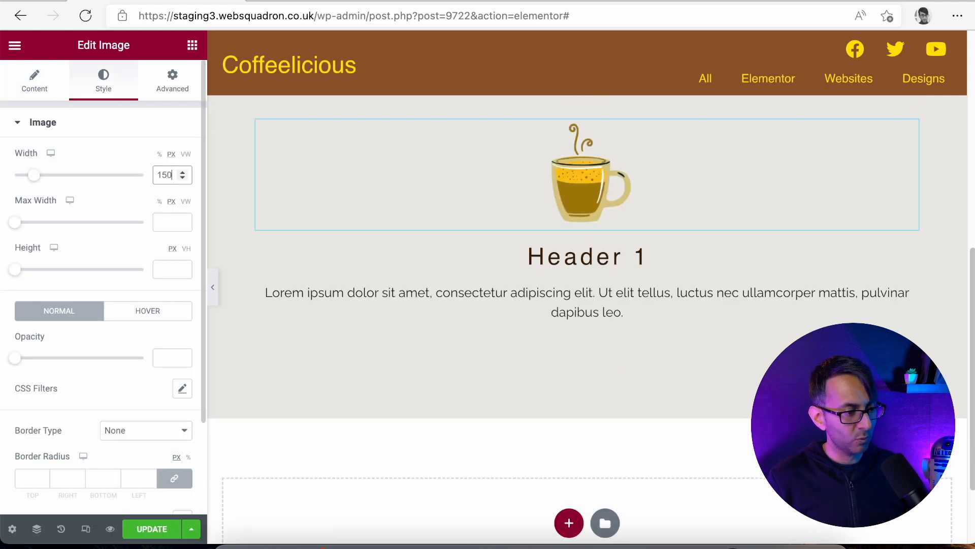
pyautogui.click(171, 222)
pyautogui.write('150')
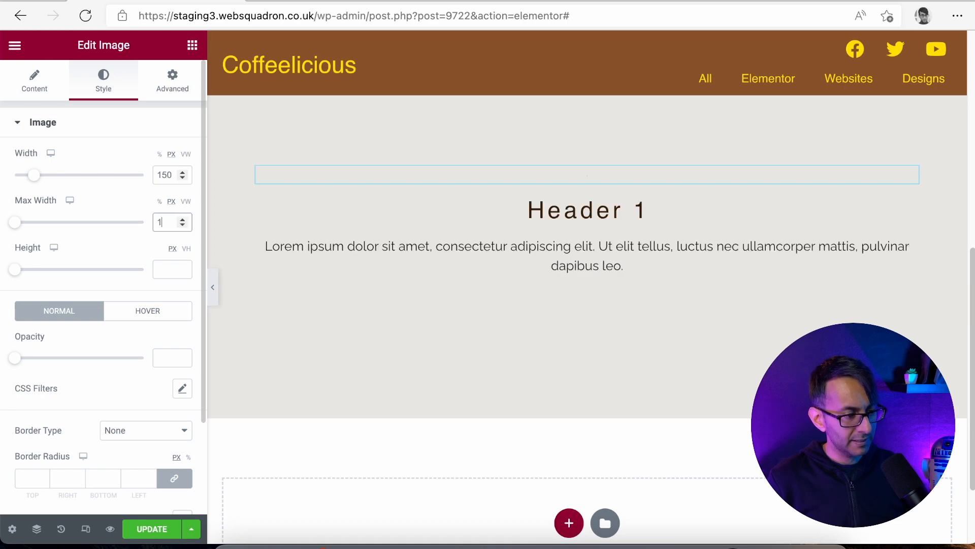
pyautogui.click(161, 537)
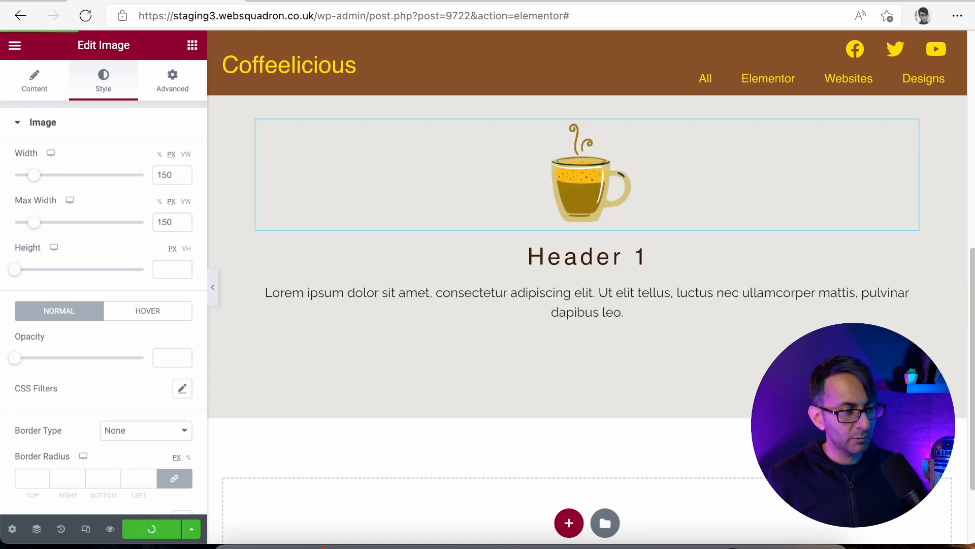
# Switch to the WordPress Media Library and open the takeaway coffee cup image 9.webp for editing.
pyautogui.moveTo(314, 16); pyautogui.dragTo(122, 15)
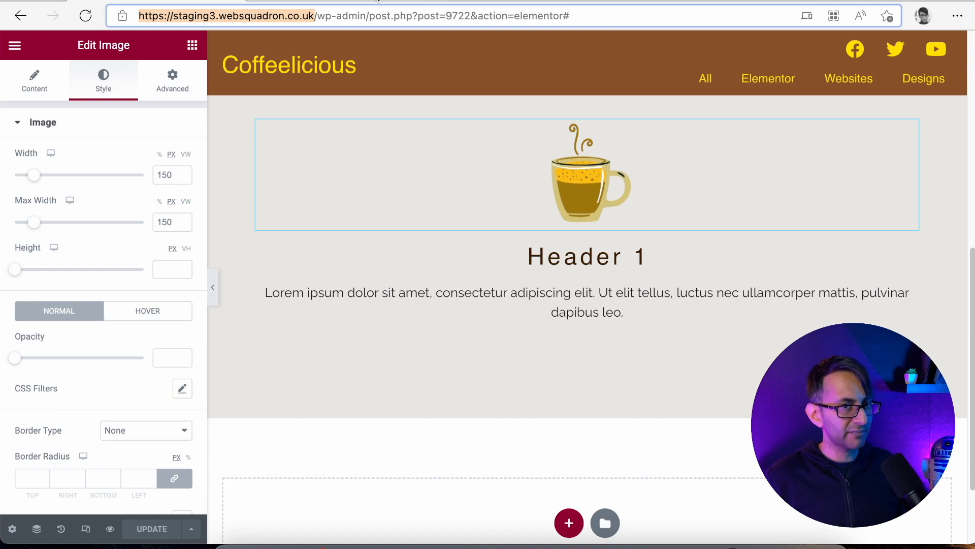
pyautogui.click(499, 1)
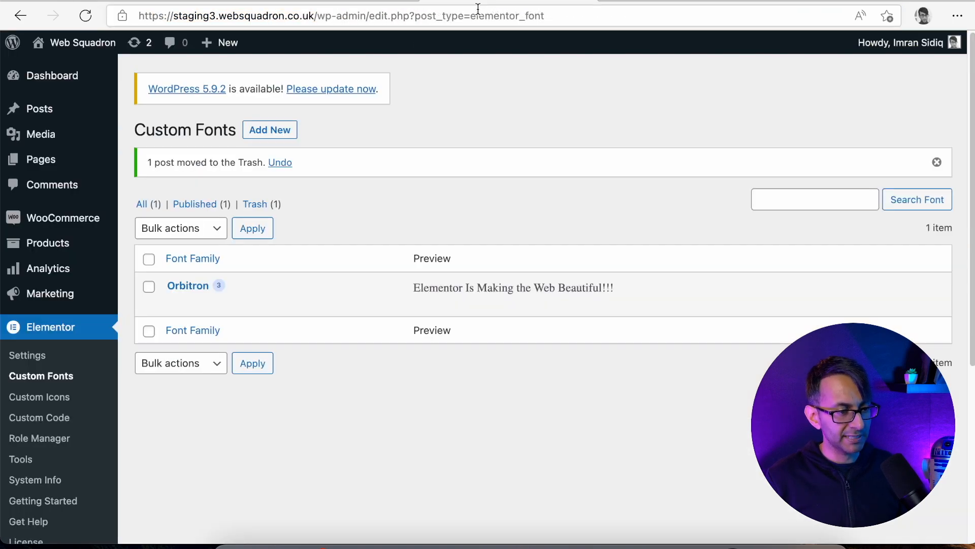
pyautogui.moveTo(57, 134)
pyautogui.click(138, 137)
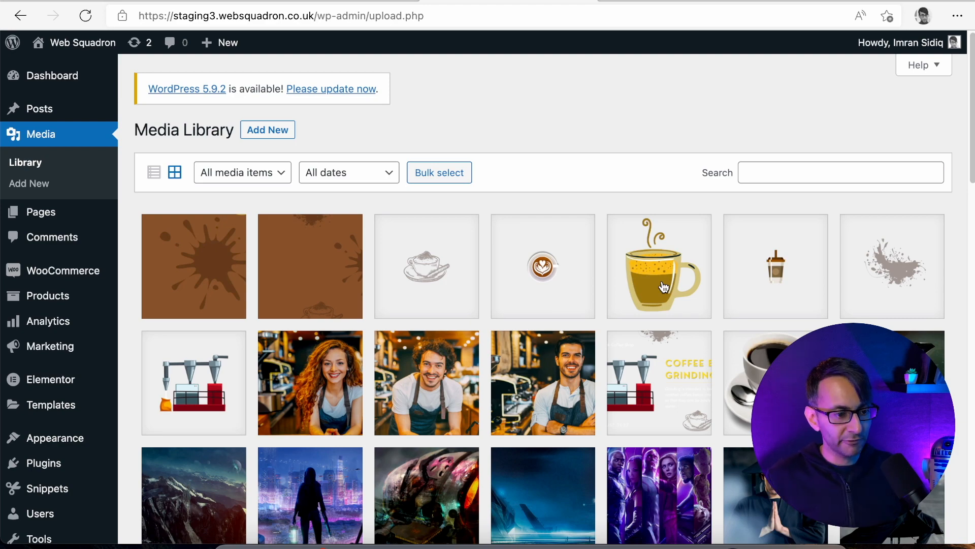
pyautogui.click(778, 284)
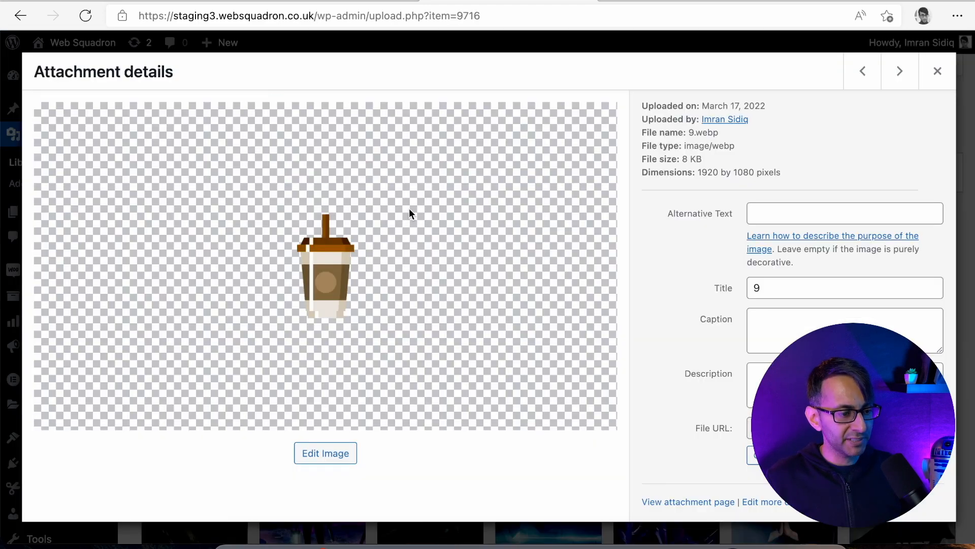
pyautogui.click(338, 453)
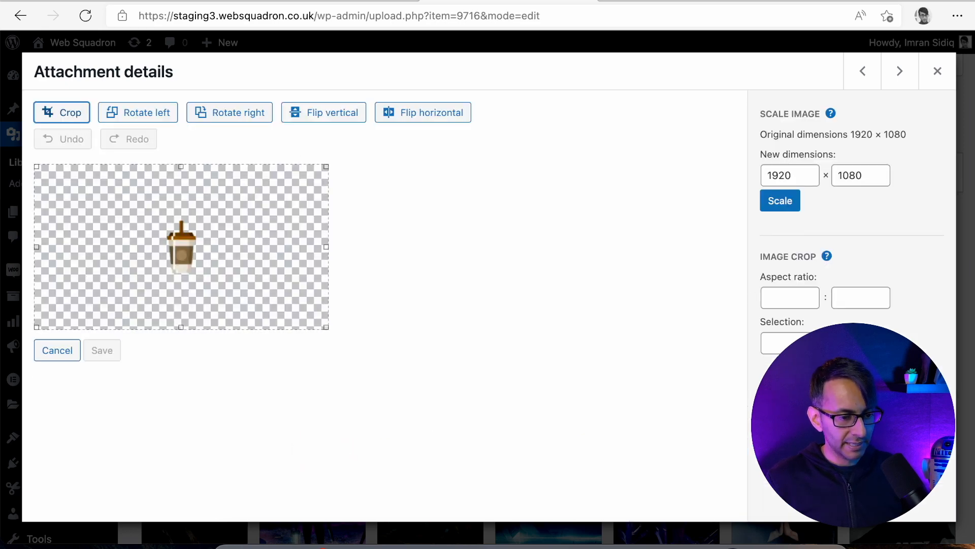
# Crop the takeaway cup image to a 403 by 403 px square centered on the cup and save it.
pyautogui.click(779, 344)
pyautogui.write('403')
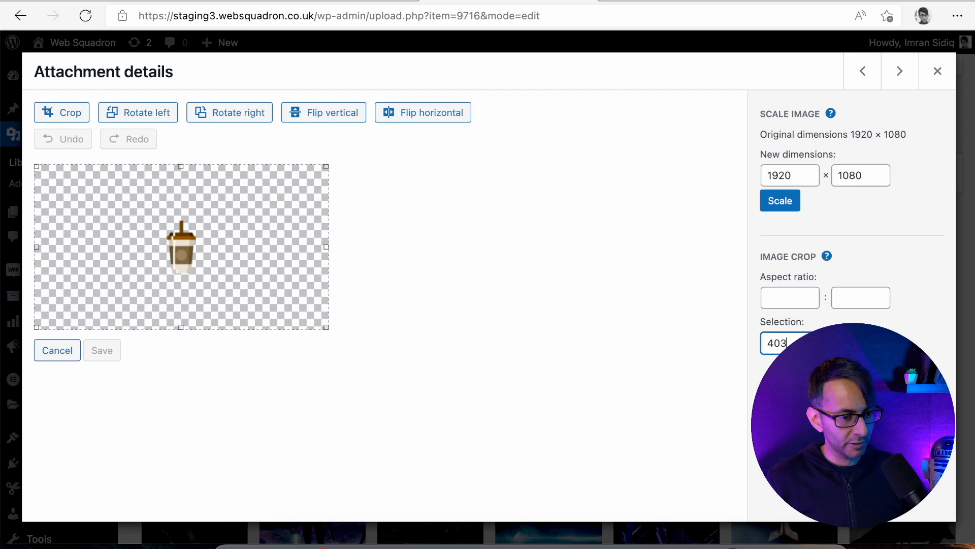
pyautogui.write('403')
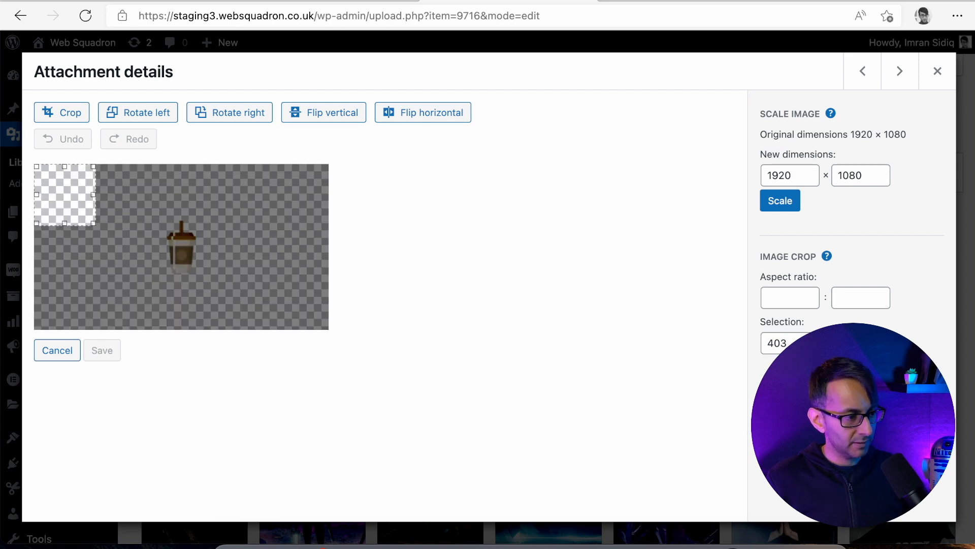
pyautogui.moveTo(28, 225); pyautogui.dragTo(170, 224)
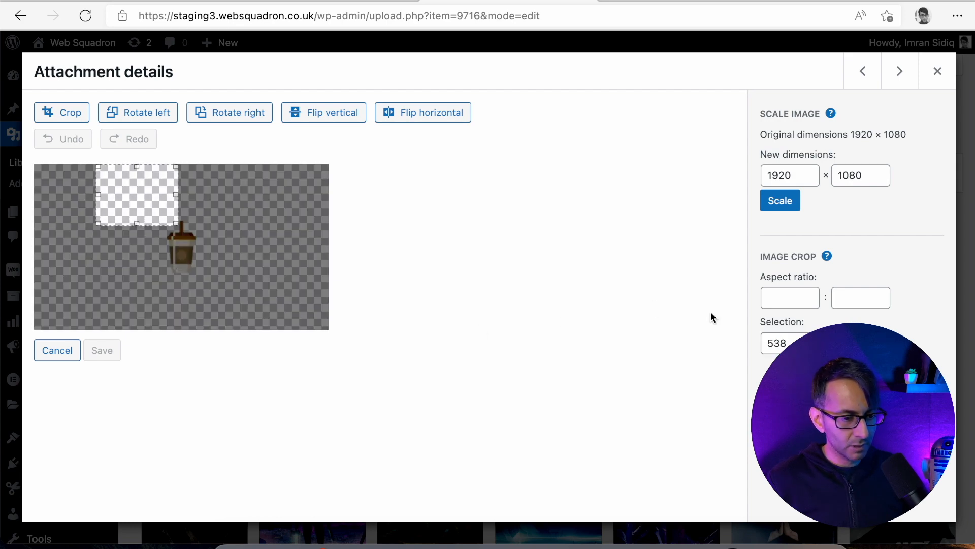
pyautogui.doubleClick(788, 344)
pyautogui.write('403')
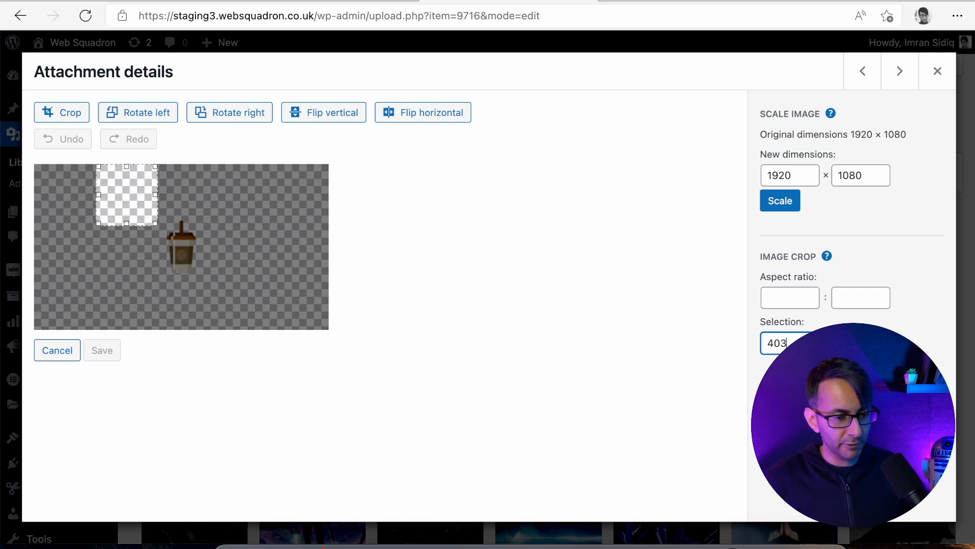
pyautogui.moveTo(135, 203); pyautogui.dragTo(189, 254)
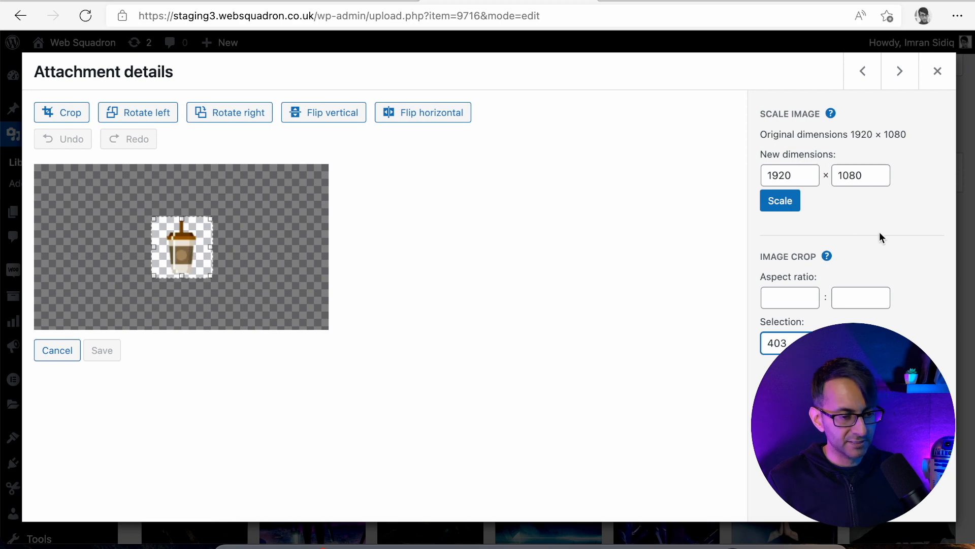
pyautogui.click(58, 123)
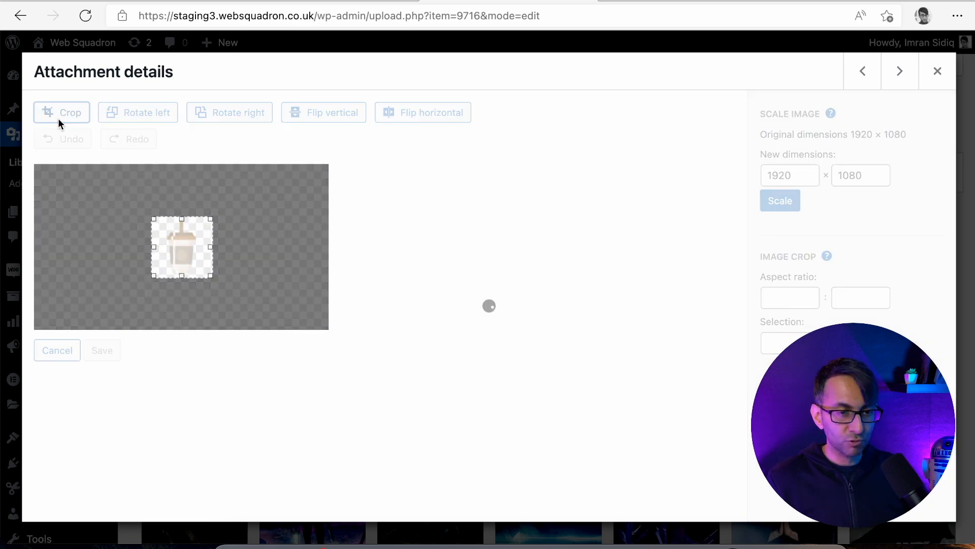
pyautogui.click(102, 480)
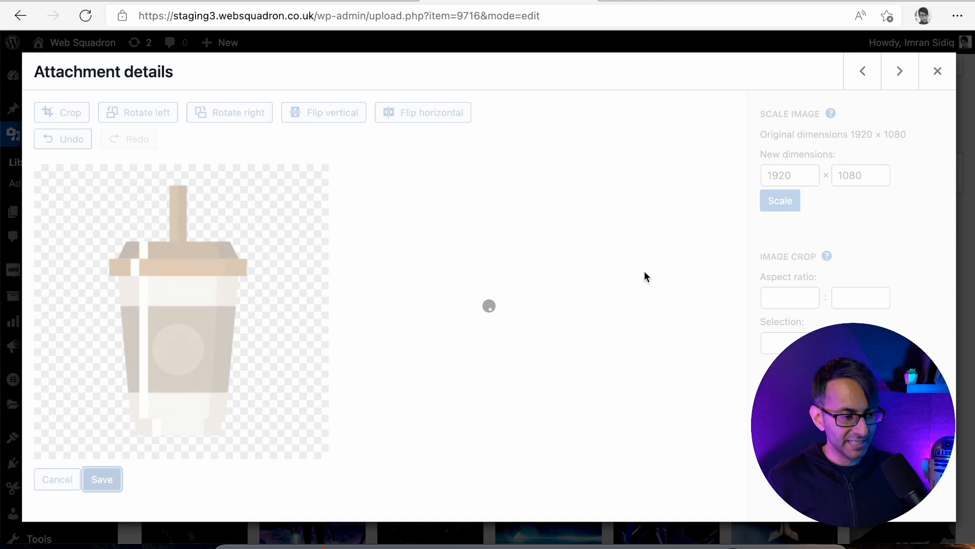
# Scale the cropped takeaway cup image to 150 by 150 px and close its attachment details.
pyautogui.click(338, 431)
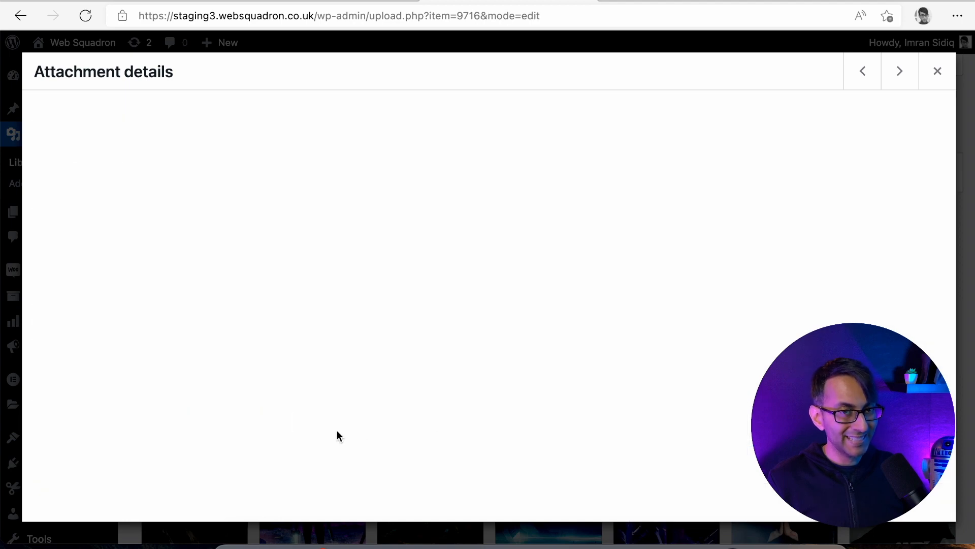
pyautogui.write('150')
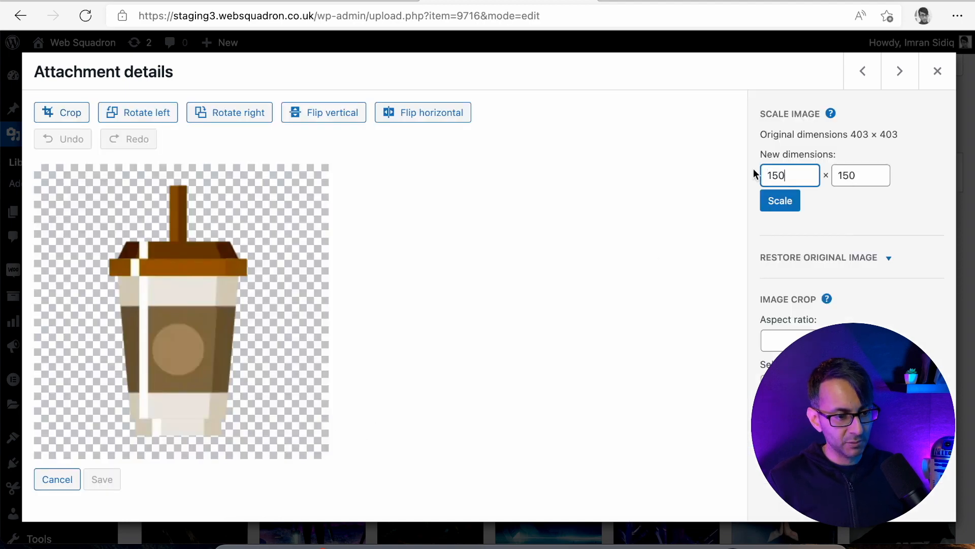
pyautogui.click(774, 204)
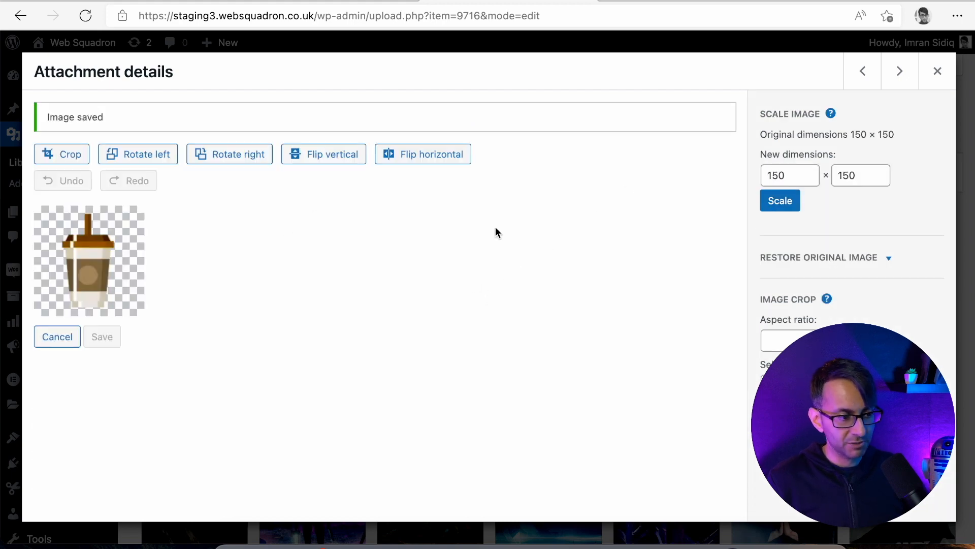
pyautogui.click(938, 71)
# Browse the coffee images and open the latte art cup image 11.webp for editing.
pyautogui.click(886, 265)
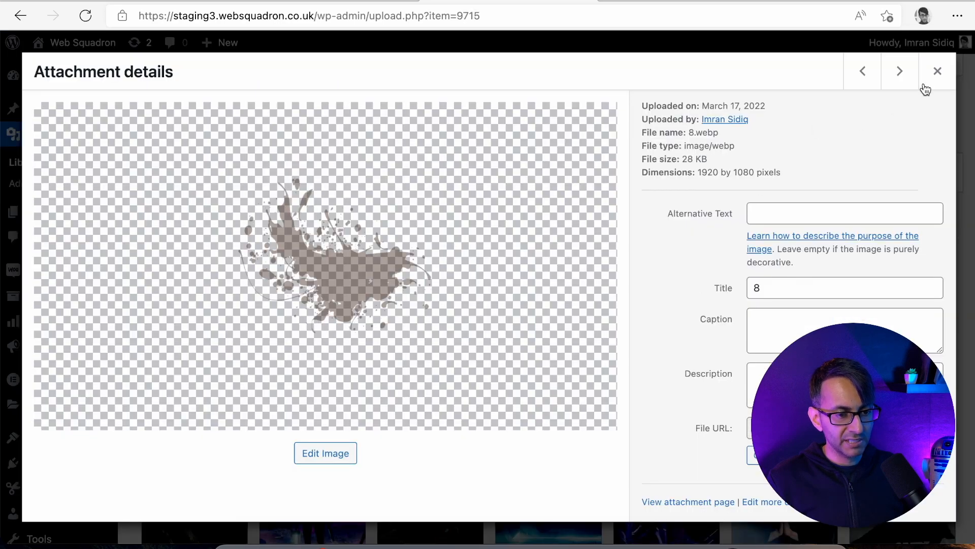
pyautogui.click(938, 71)
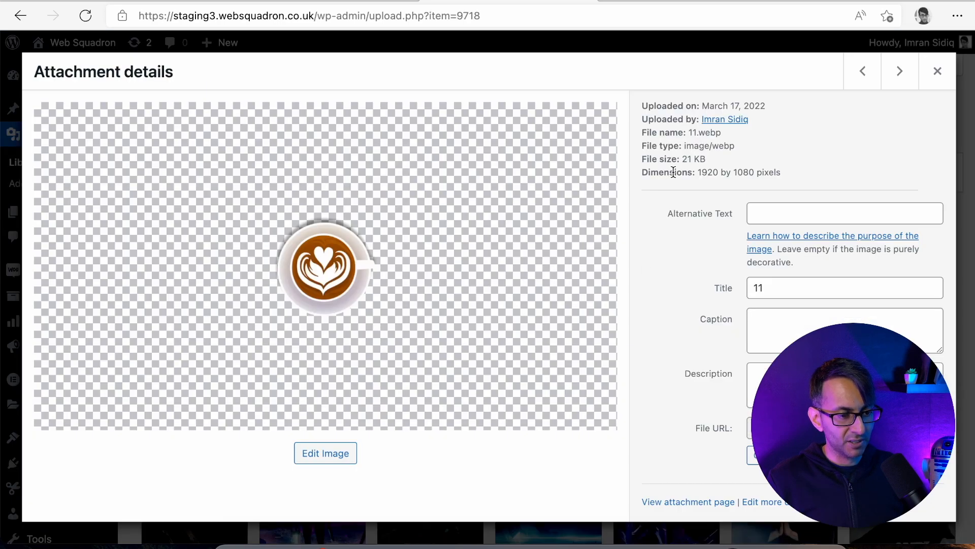
pyautogui.click(939, 73)
pyautogui.click(789, 265)
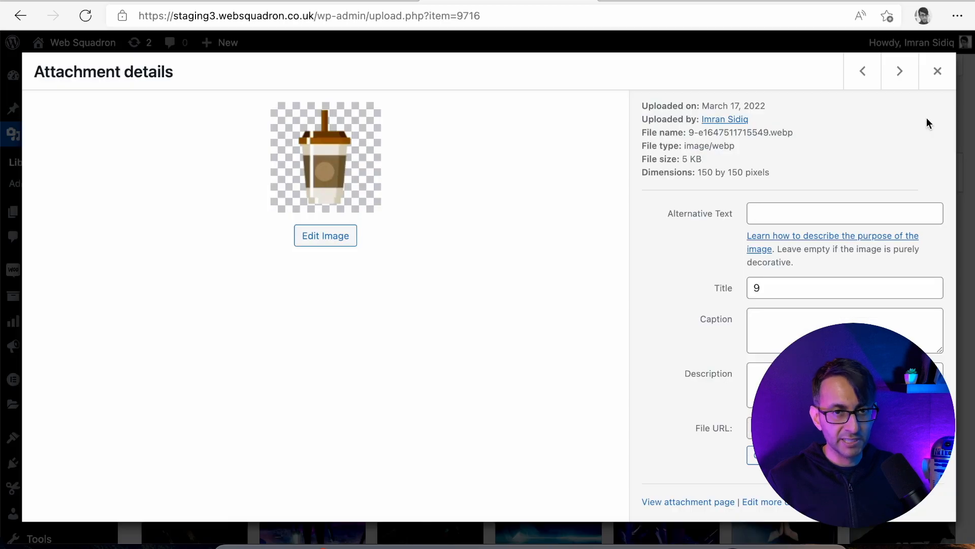
pyautogui.click(939, 76)
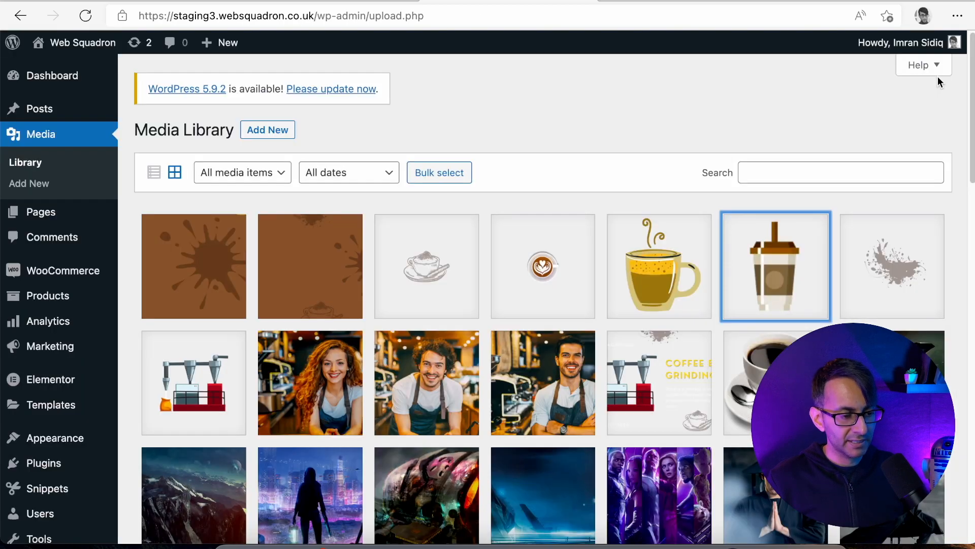
pyautogui.click(542, 285)
pyautogui.click(326, 454)
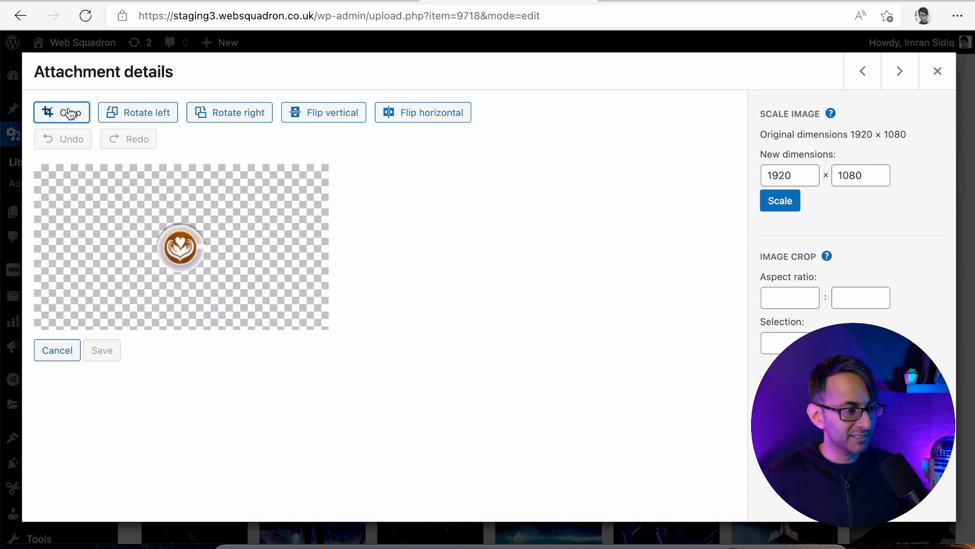
# Crop the latte art cup image to a 403 by 403 px square centered on the cup and save it.
pyautogui.click(71, 114)
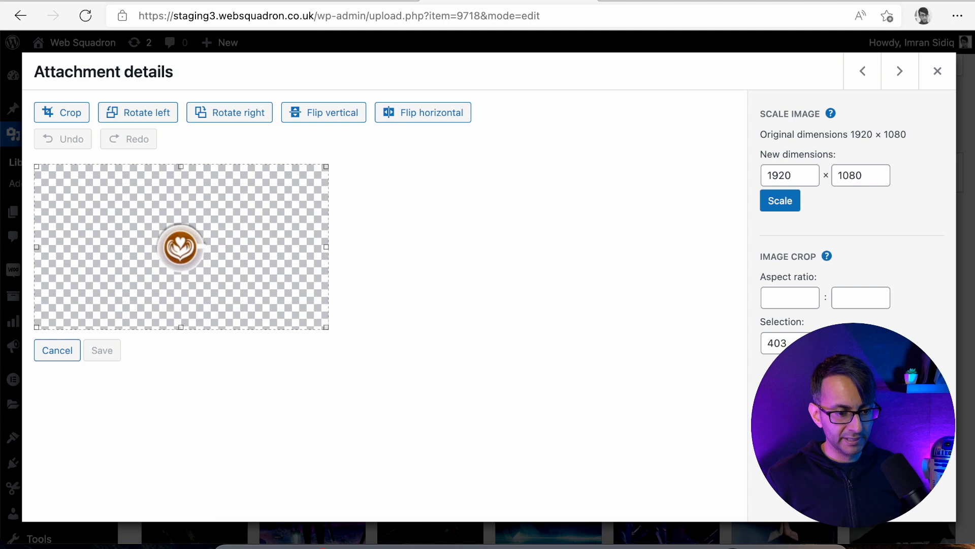
pyautogui.write('403')
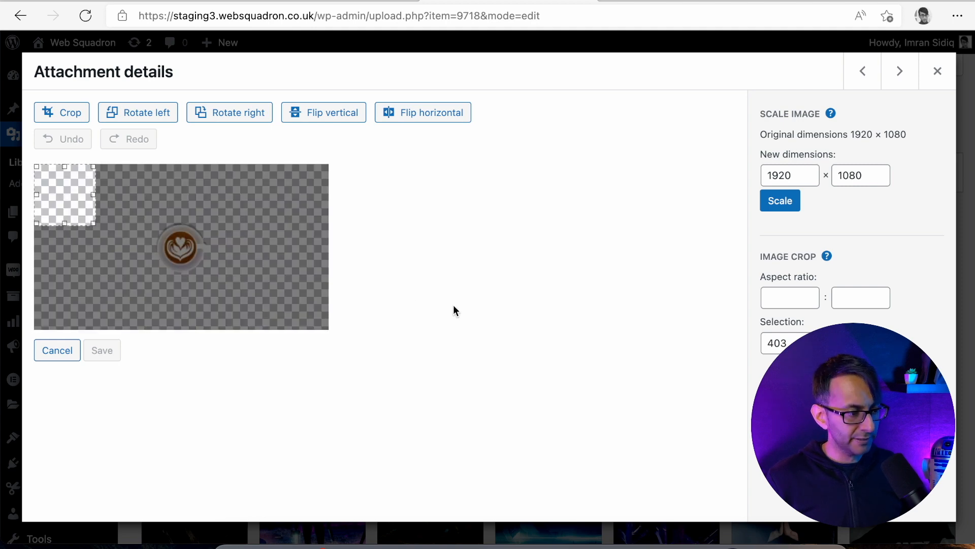
pyautogui.moveTo(44, 188); pyautogui.dragTo(161, 239)
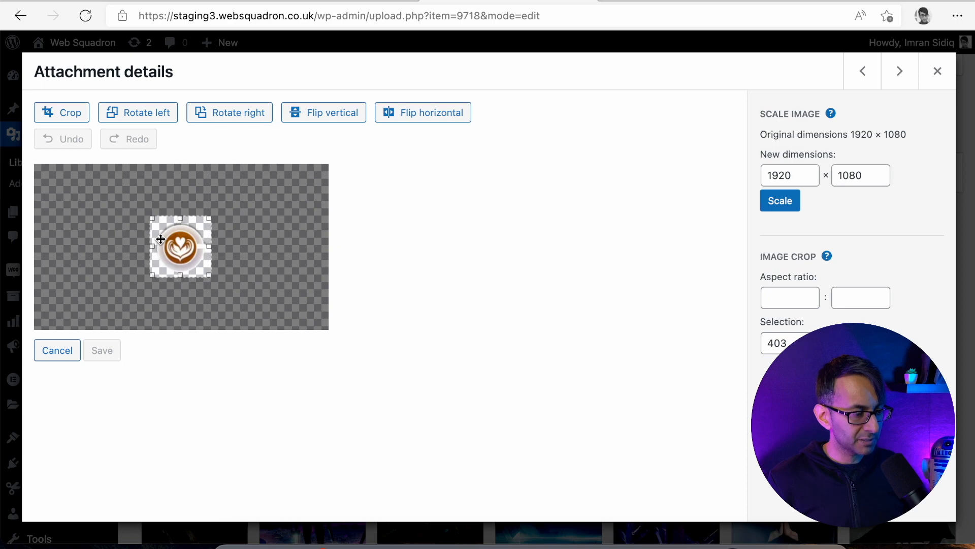
pyautogui.click(81, 118)
pyautogui.click(103, 481)
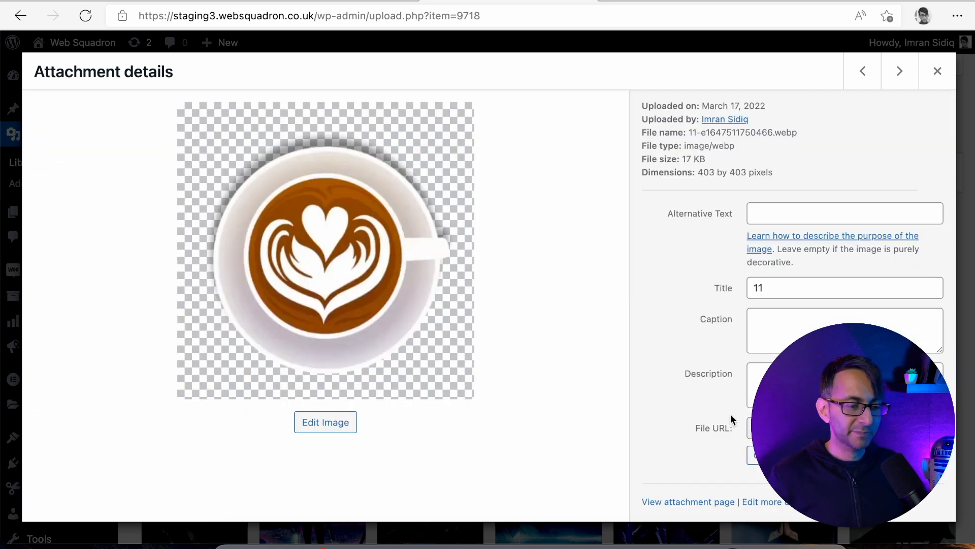
# Scale the cropped latte art cup image to 150 by 150 px and review the neighbouring coffee images' details.
pyautogui.click(303, 422)
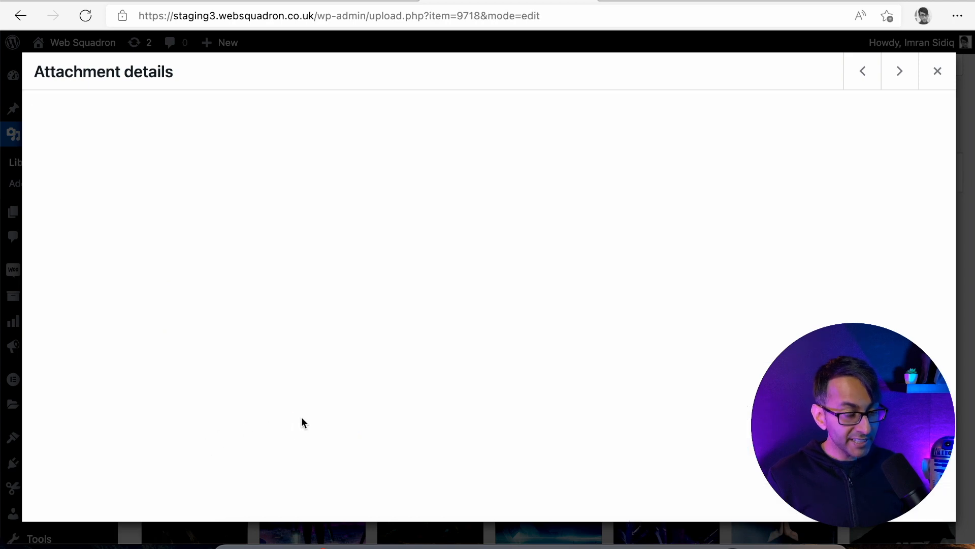
pyautogui.doubleClick(788, 176)
pyautogui.write('150')
pyautogui.click(783, 201)
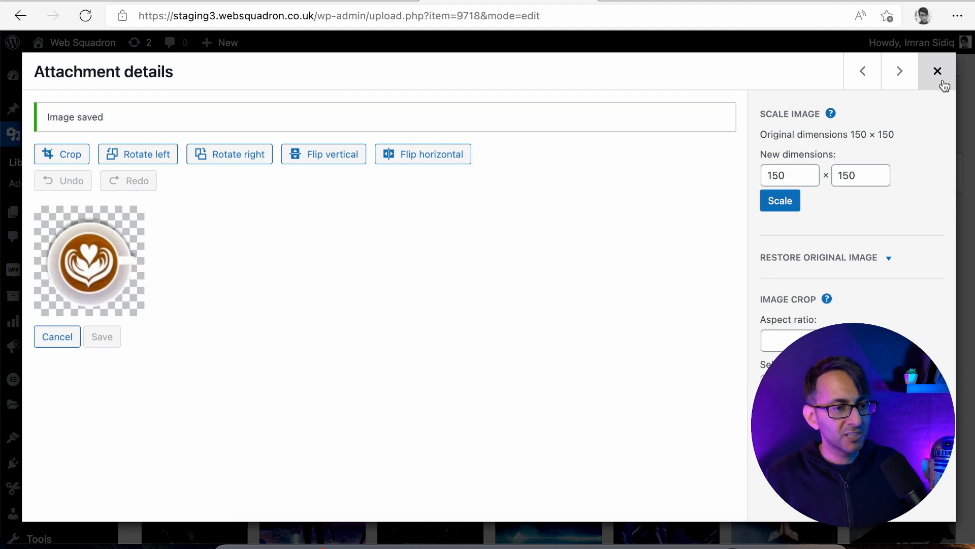
pyautogui.click(937, 71)
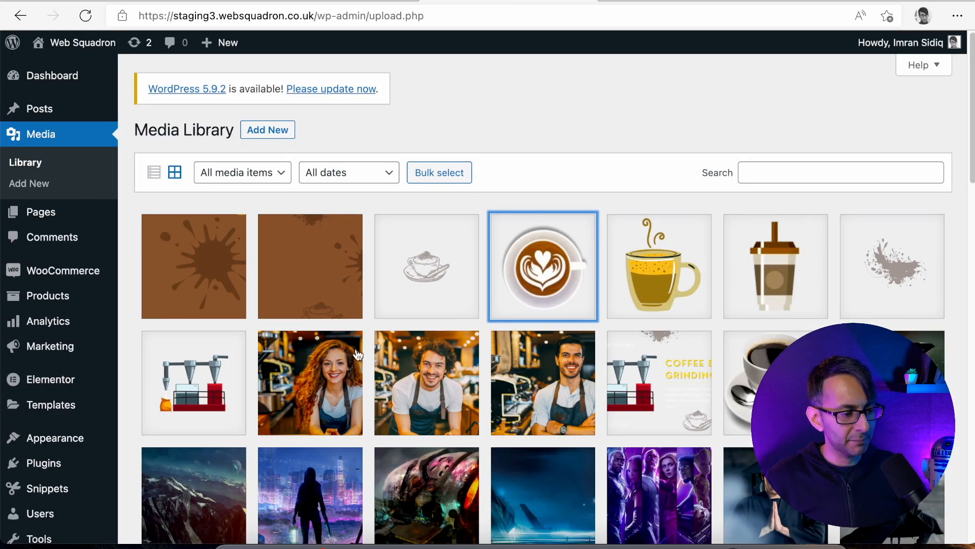
pyautogui.click(666, 256)
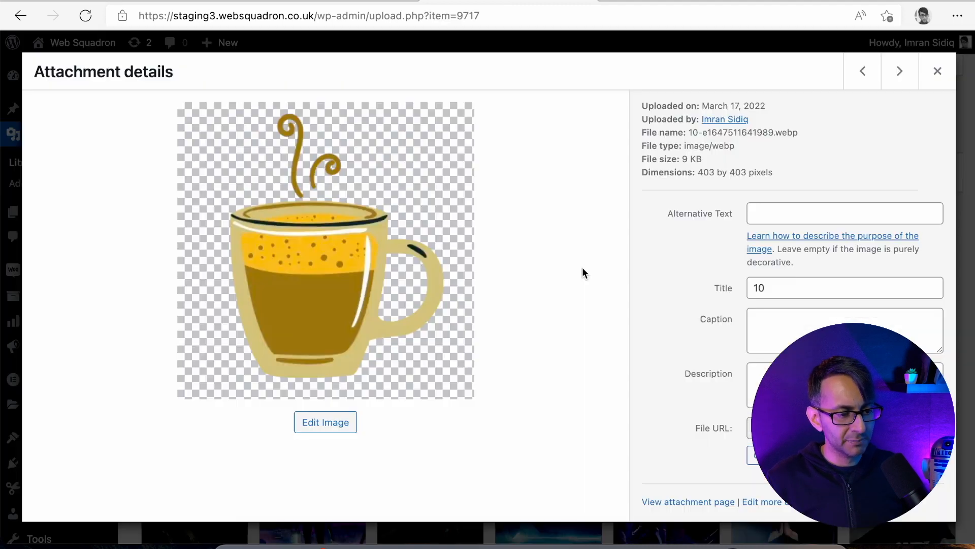
pyautogui.click(863, 76)
pyautogui.click(863, 77)
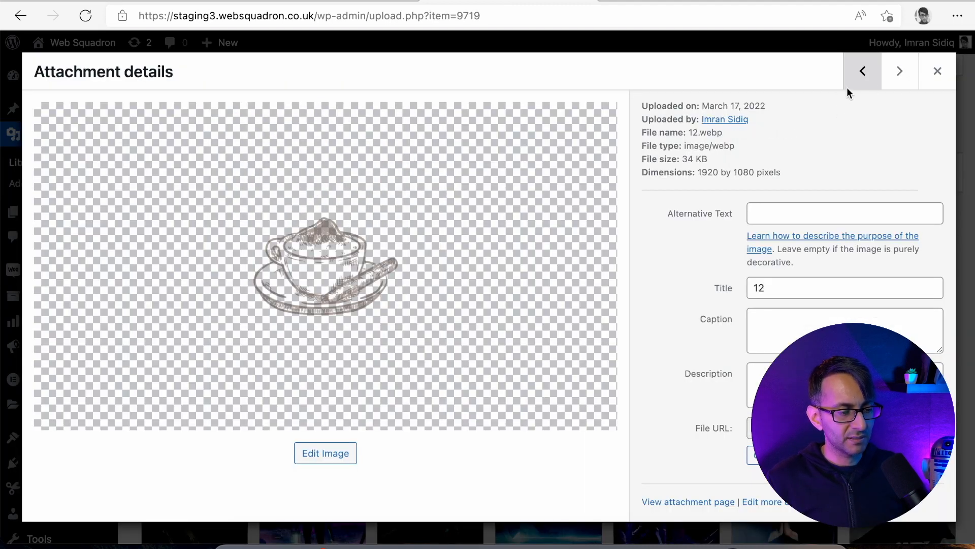
pyautogui.click(900, 75)
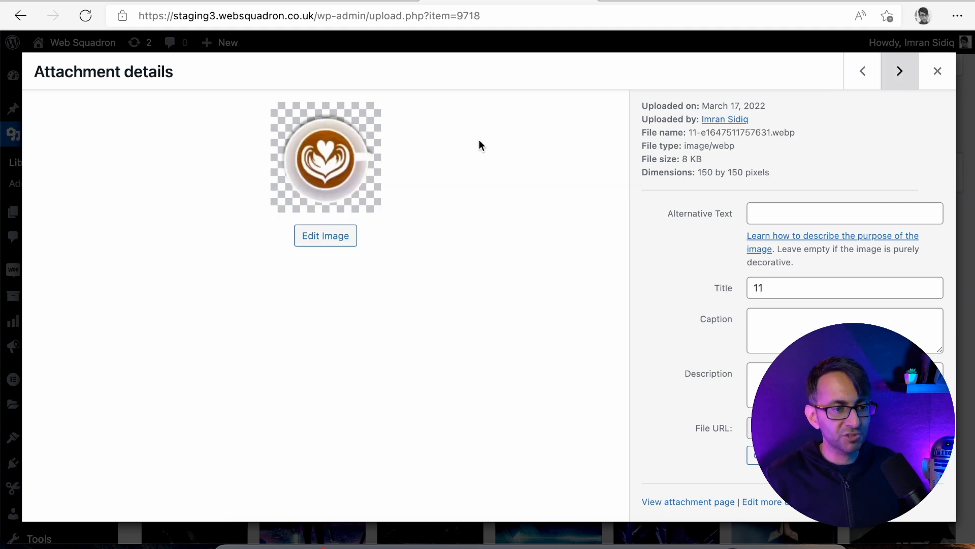
# Return to the Elementor page editor and set the "Header 1" column's padding to 30 px on all sides.
pyautogui.click(938, 71)
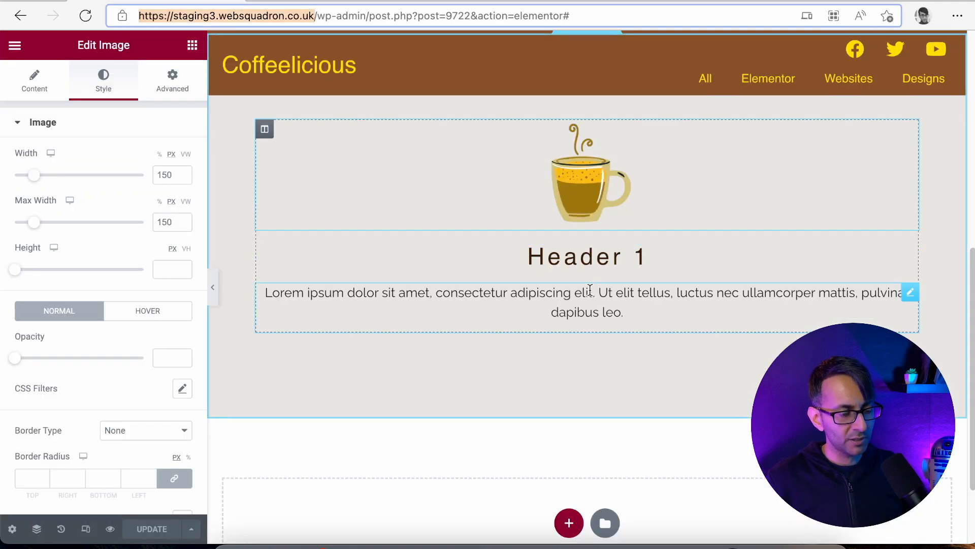
pyautogui.click(265, 131)
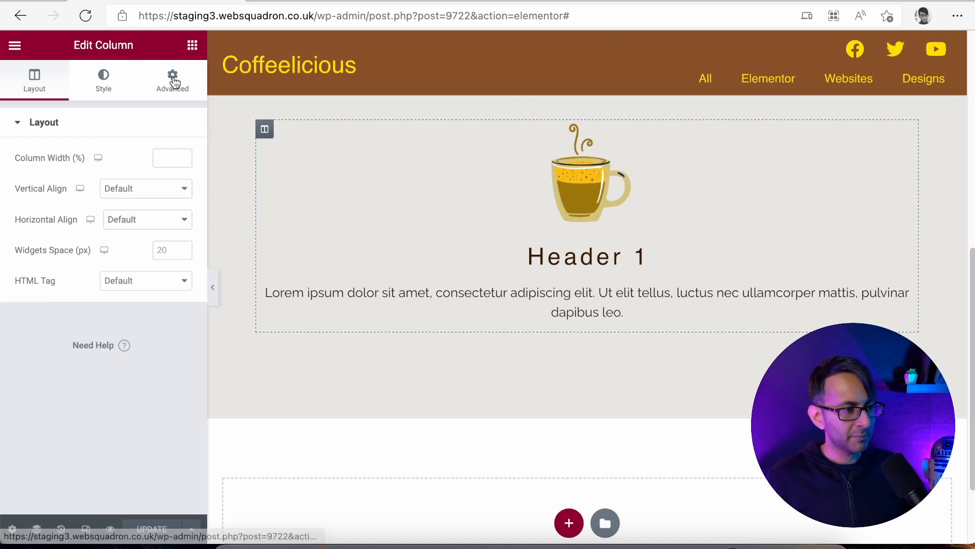
pyautogui.click(173, 79)
pyautogui.click(182, 178)
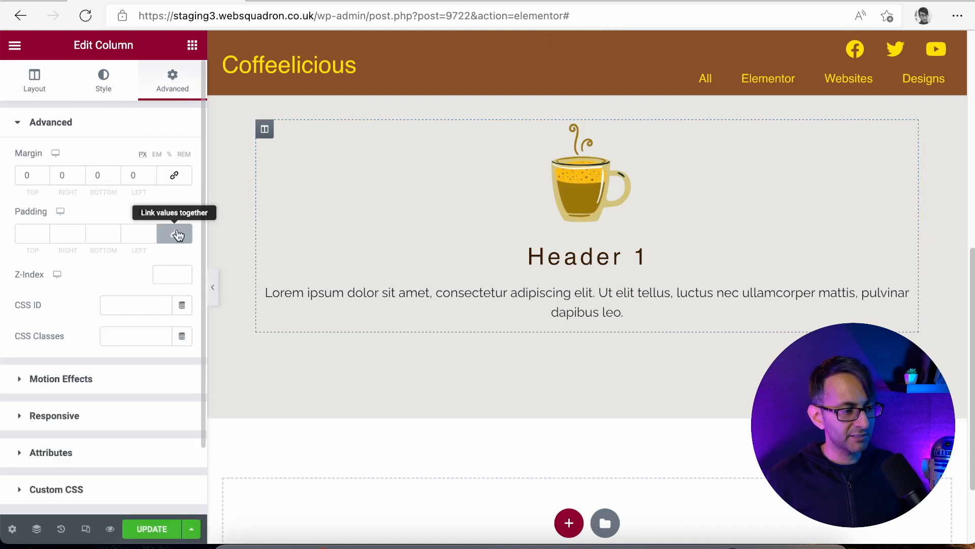
pyautogui.write('30')
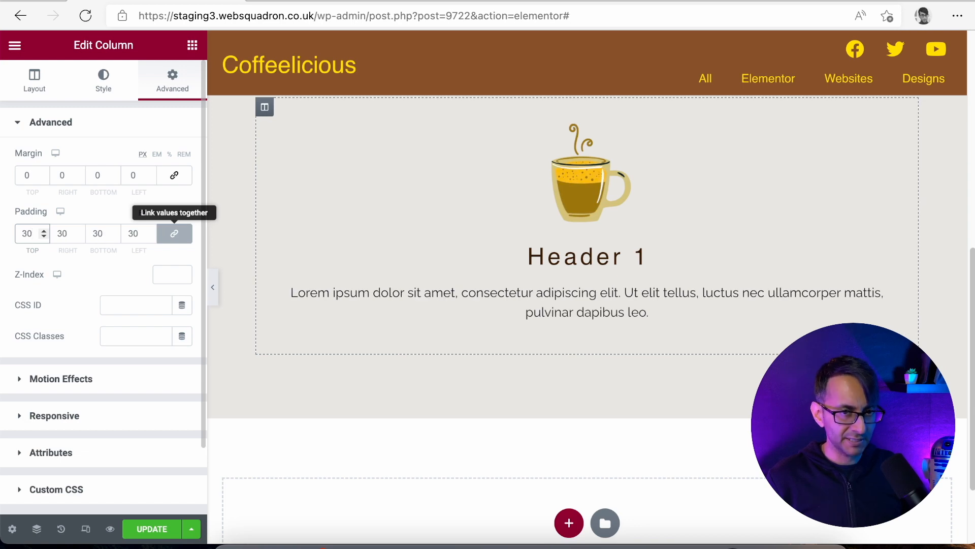
# Duplicate the mug, heading and text column twice to make a row of three columns.
pyautogui.rightClick(264, 108)
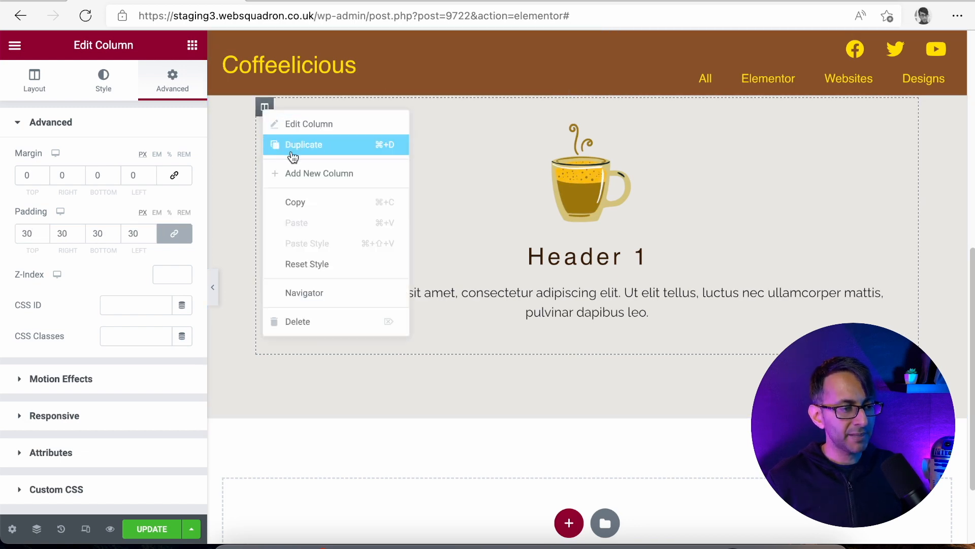
pyautogui.click(298, 148)
pyautogui.rightClick(263, 105)
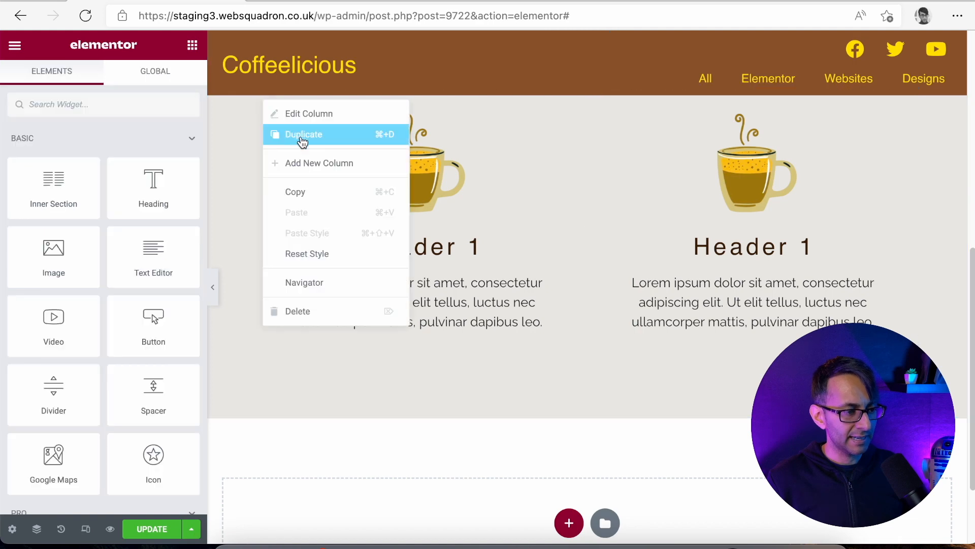
pyautogui.click(297, 142)
pyautogui.click(560, 151)
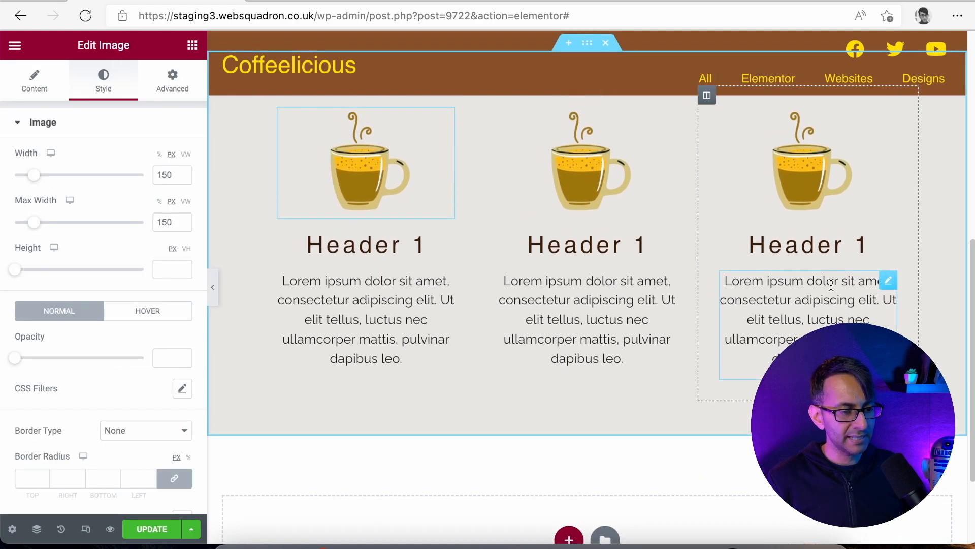
pyautogui.scroll(2, 831, 287)
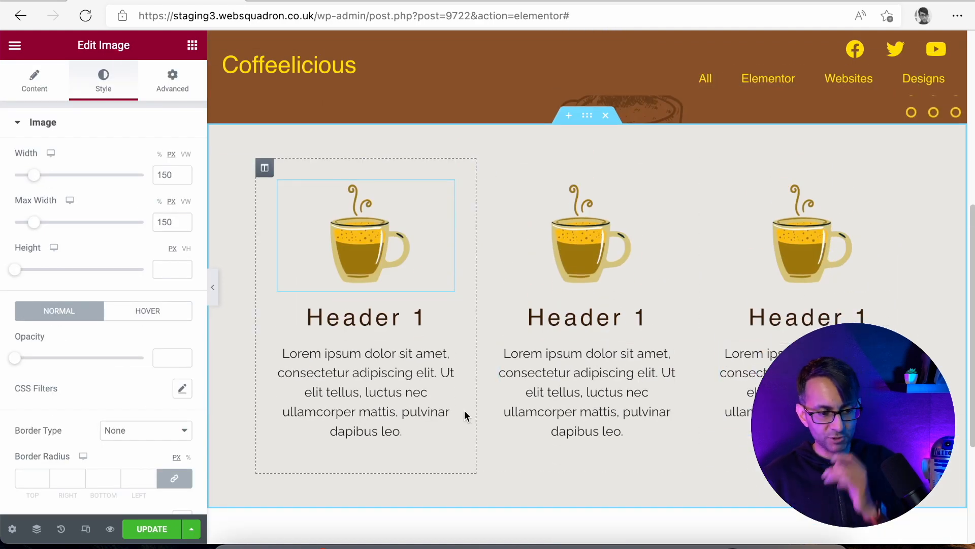
# Shorten the first column's text to "Lorem ipsum dolor sit amet, consectetur adipiscing elit.".
pyautogui.click(449, 402)
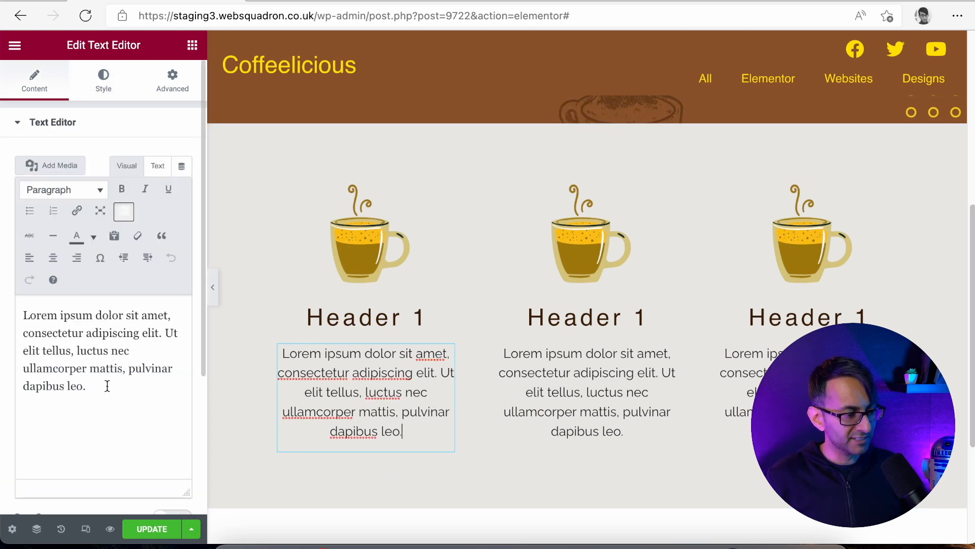
pyautogui.moveTo(108, 387); pyautogui.dragTo(164, 332)
pyautogui.press('BackSpace')
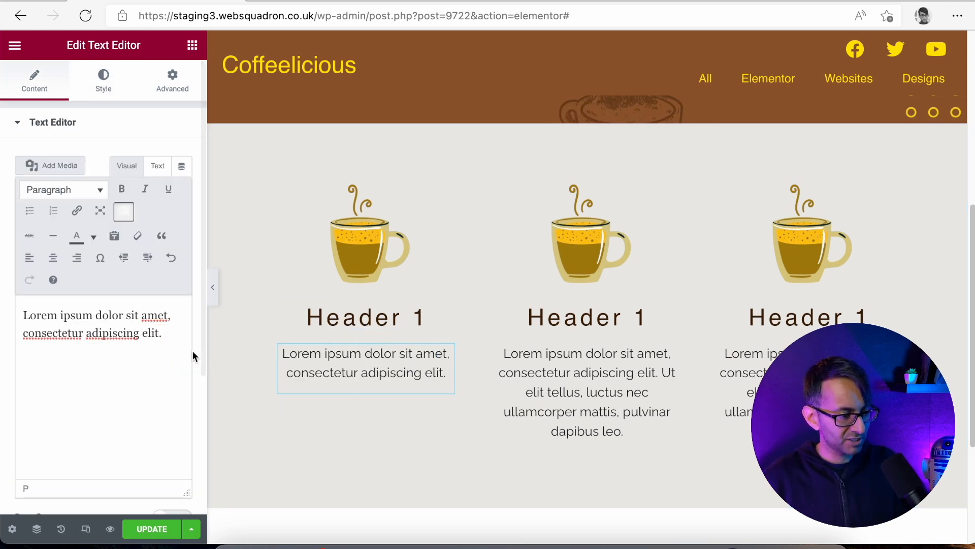
pyautogui.press('BackSpace')
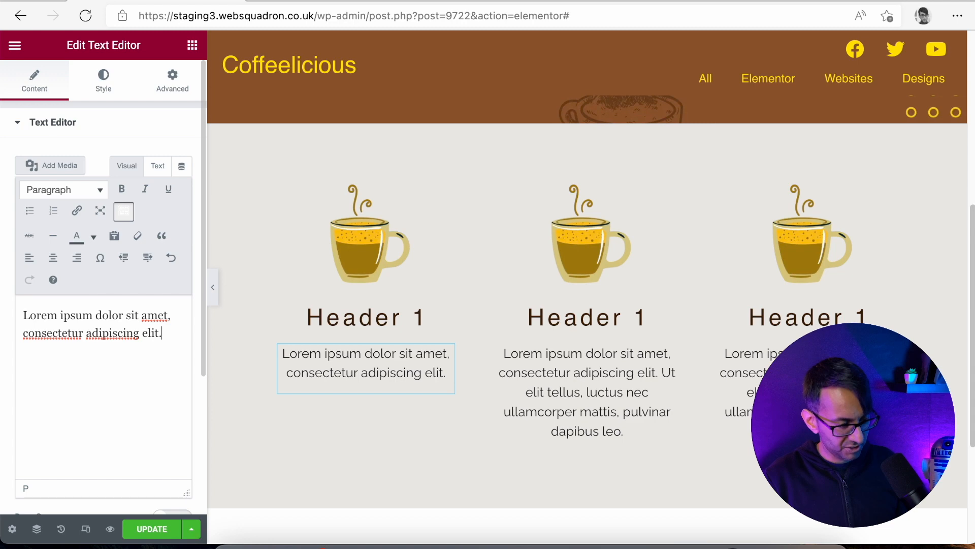
# Copy the first column's shortened text and replace the second column's text with it.
pyautogui.hotkey('ctrl', 'a')
pyautogui.hotkey('ctrl', 'c')
pyautogui.click(625, 431)
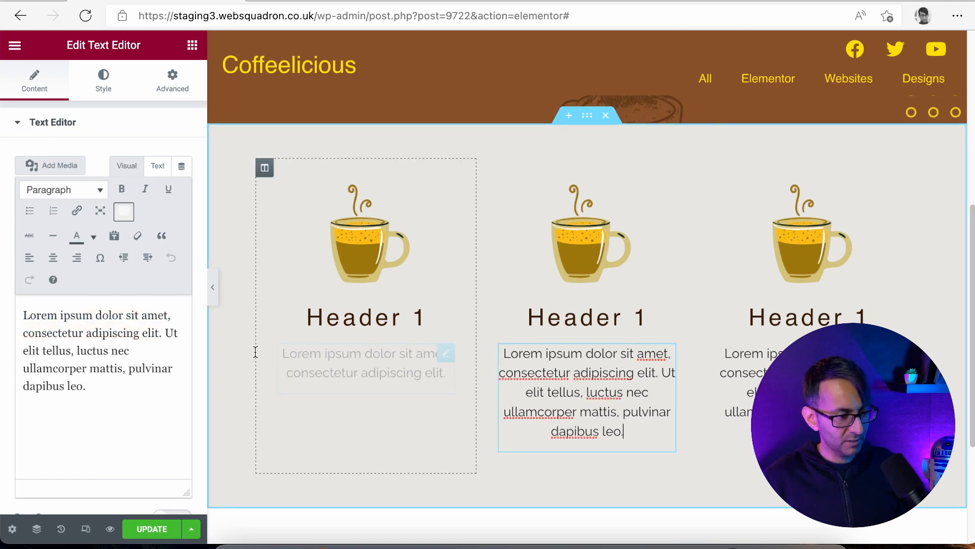
pyautogui.click(98, 363)
pyautogui.hotkey('ctrl', 'a')
pyautogui.hotkey('ctrl', 'v')
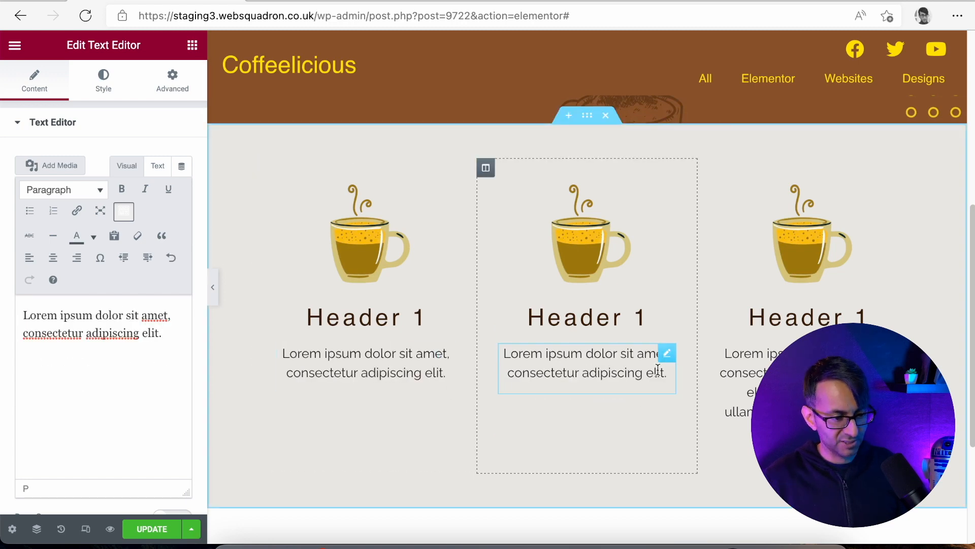
# Replace the third column's text with the copied sentence "Lorem ipsum dolor sit amet, consectetur adipiscing elit.".
pyautogui.click(737, 378)
pyautogui.click(98, 411)
pyautogui.hotkey('ctrl', 'a')
pyautogui.press('BackSpace')
pyautogui.hotkey('ctrl', 'v')
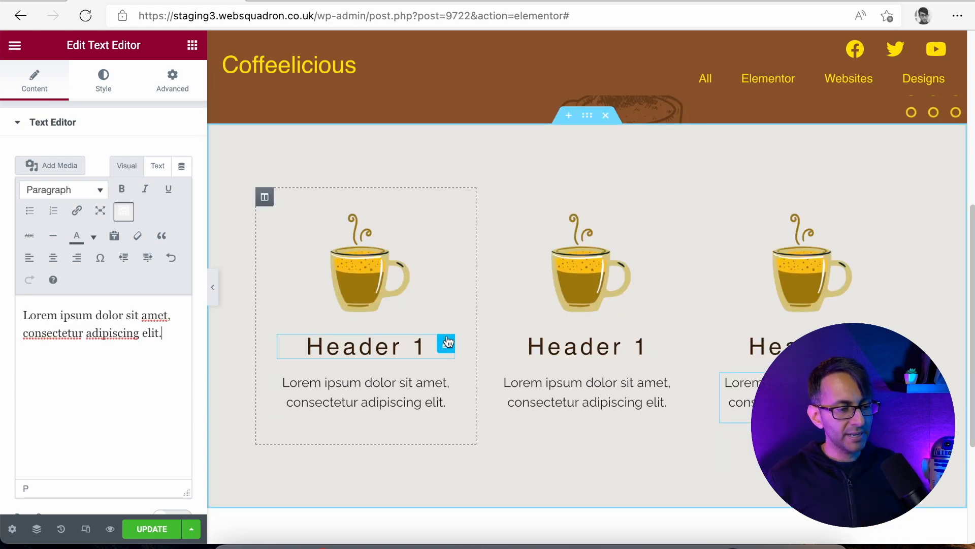
# Set the typography size of the first column's "Header 1" heading to 1.5 rem.
pyautogui.scroll(2, 453, 361)
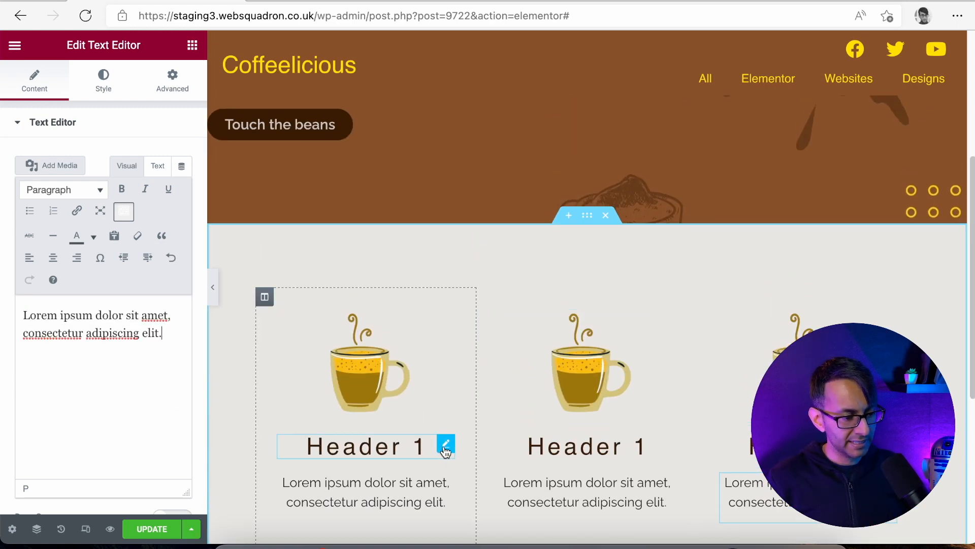
pyautogui.click(445, 446)
pyautogui.click(108, 90)
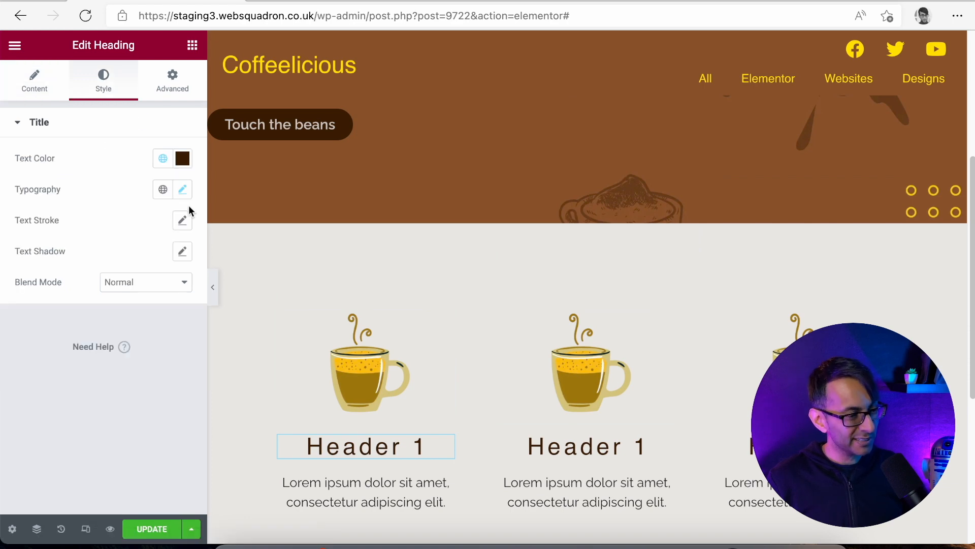
pyautogui.click(183, 191)
pyautogui.click(172, 308)
pyautogui.click(172, 308)
pyautogui.click(172, 308)
pyautogui.click(171, 309)
pyautogui.click(170, 308)
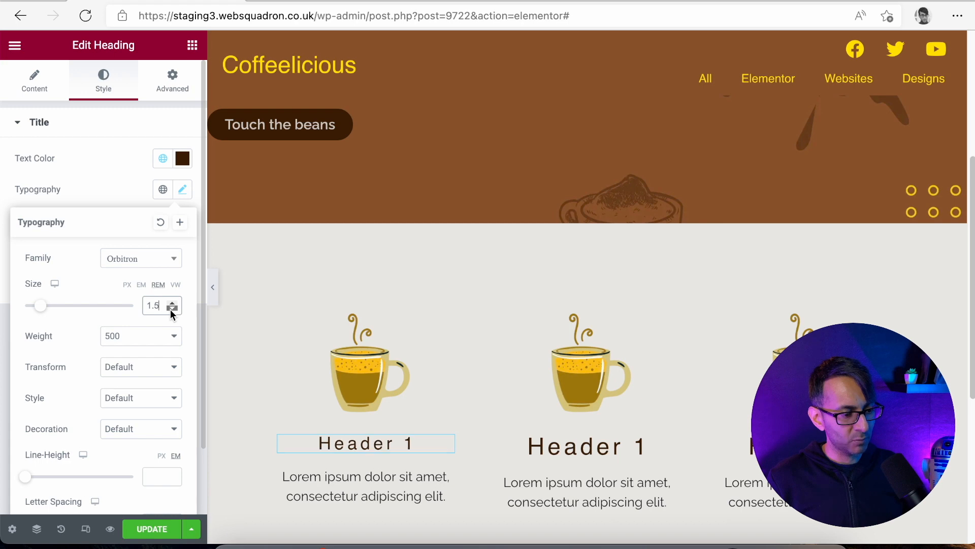
# Set the typography size of the first column's text to 1 rem.
pyautogui.click(451, 505)
pyautogui.click(115, 94)
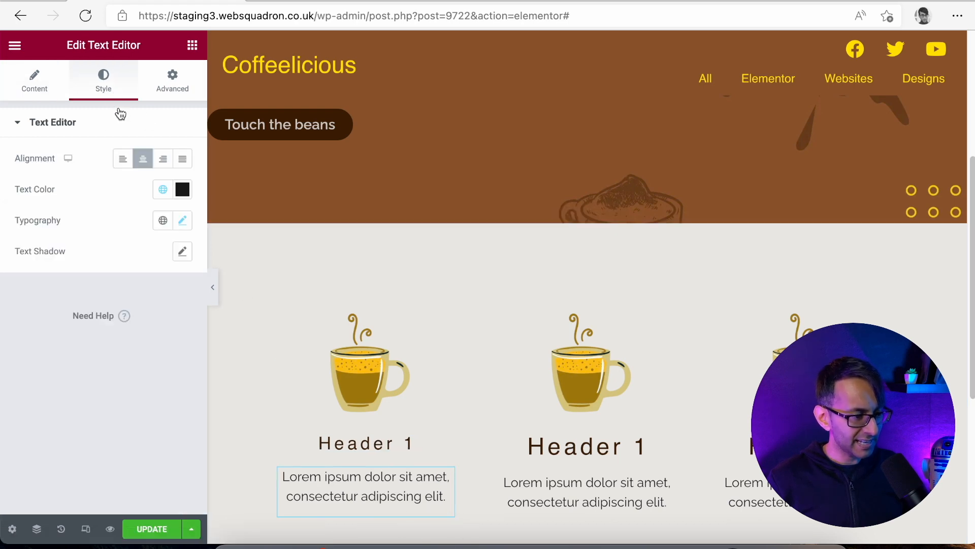
pyautogui.click(183, 221)
pyautogui.click(173, 339)
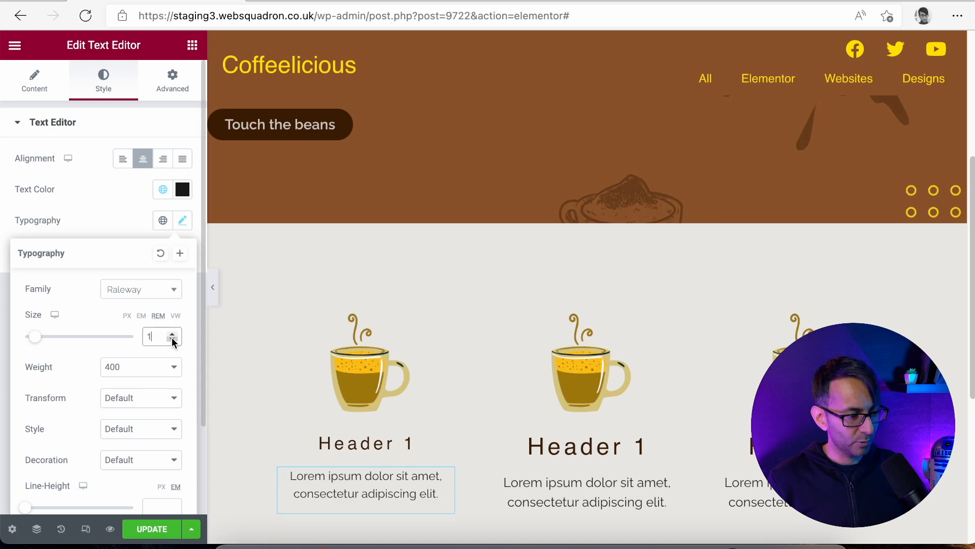
# Delete the second and third columns of the coffee section, keeping only the first one.
pyautogui.rightClick(487, 301)
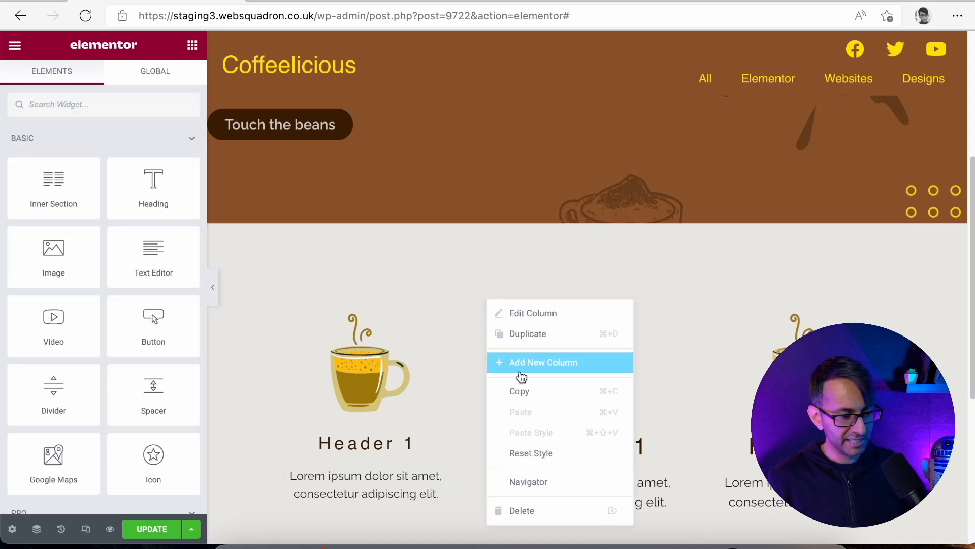
pyautogui.rightClick(486, 297)
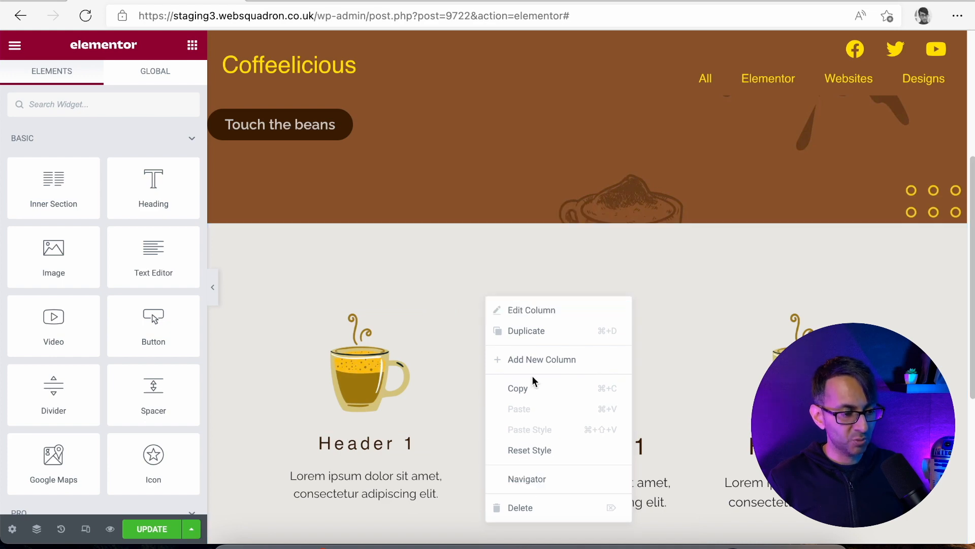
pyautogui.click(556, 506)
pyautogui.rightClick(597, 295)
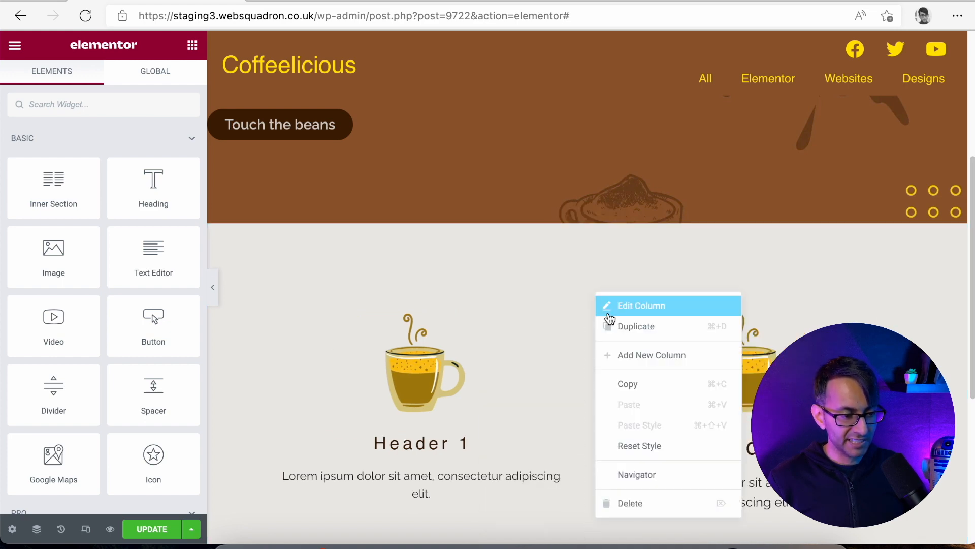
pyautogui.click(654, 504)
# Duplicate the remaining column twice to restore the three-column layout.
pyautogui.rightClick(265, 311)
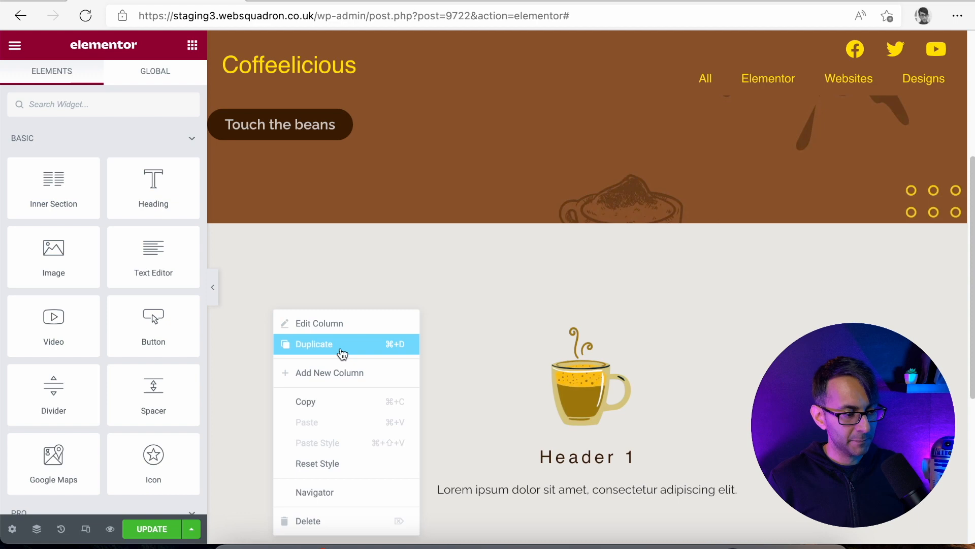
pyautogui.click(335, 344)
pyautogui.rightClick(263, 308)
pyautogui.click(329, 342)
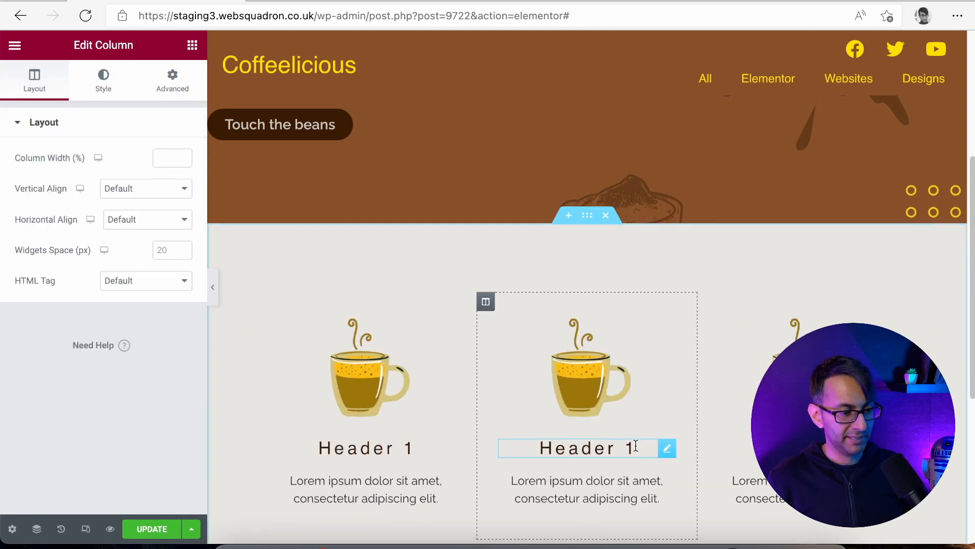
# Rename the second column's heading "Header 2" and the third column's heading "Header 3".
pyautogui.click(634, 448)
pyautogui.press('BackSpace')
pyautogui.write('2')
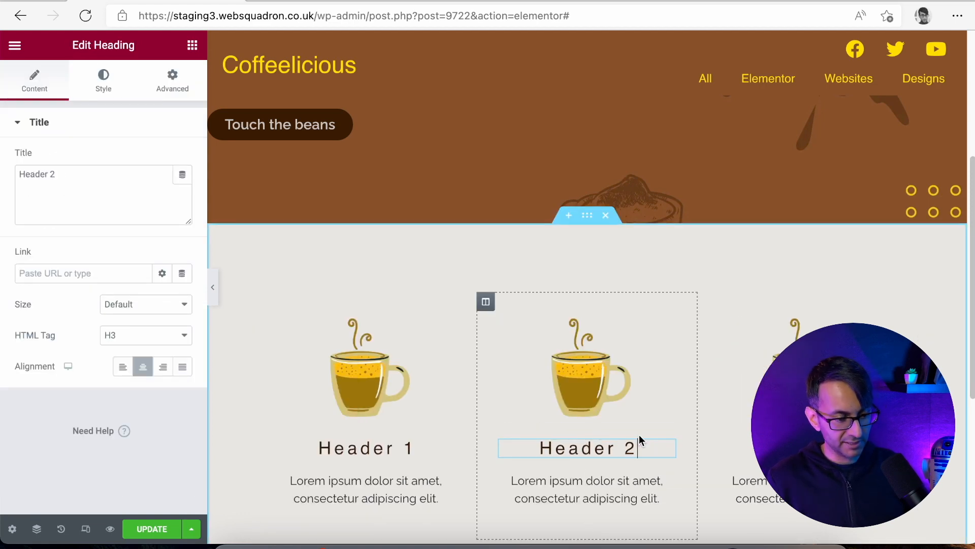
pyautogui.click(808, 448)
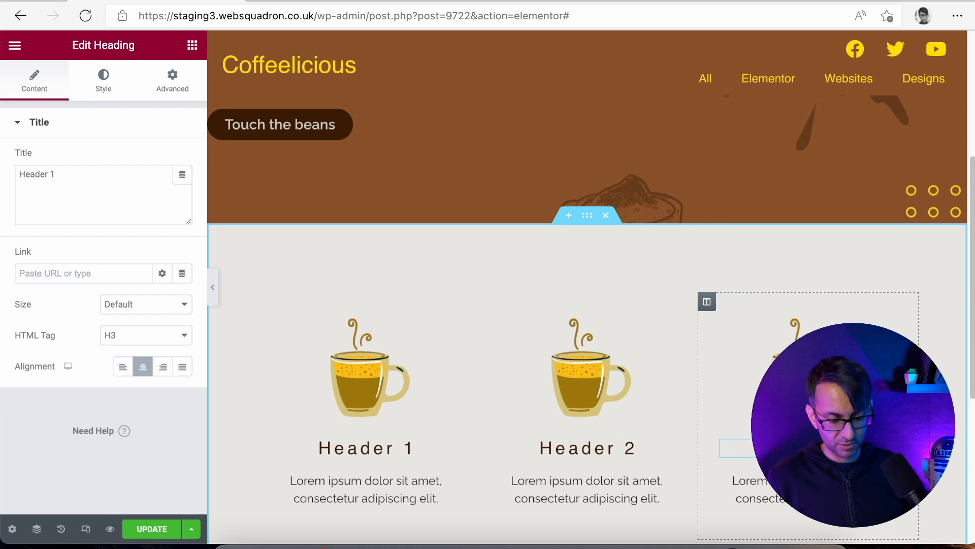
# Replace the second column's image with the top-view latte art cup from the media library.
pyautogui.click(645, 407)
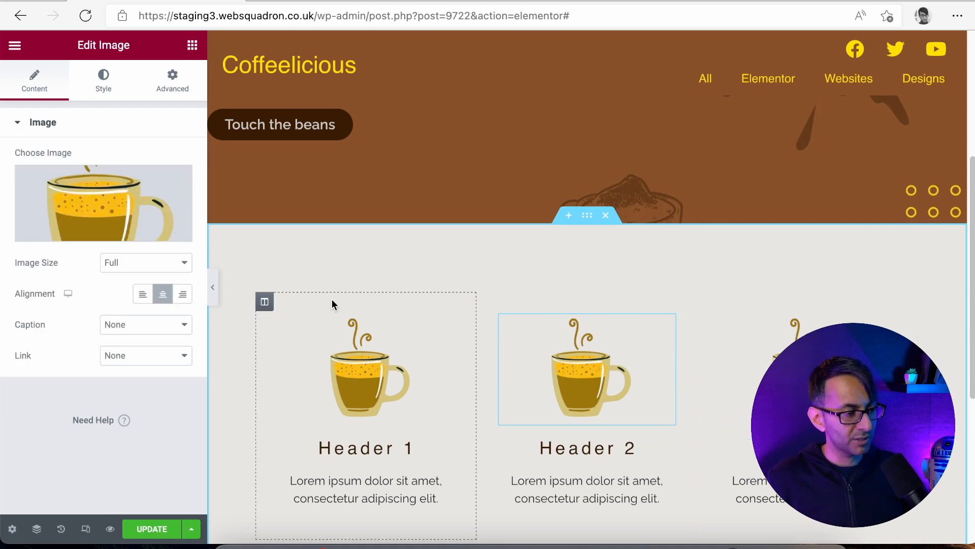
pyautogui.click(126, 213)
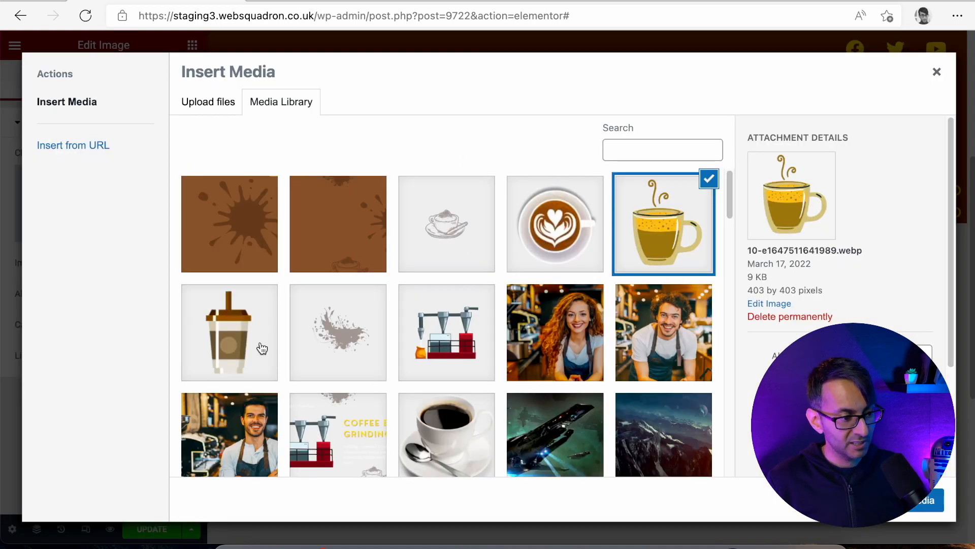
pyautogui.click(247, 349)
pyautogui.click(520, 231)
pyautogui.click(927, 500)
# Replace the third column's image with the takeaway coffee cup with a straw from the media library.
pyautogui.click(793, 366)
pyautogui.click(131, 222)
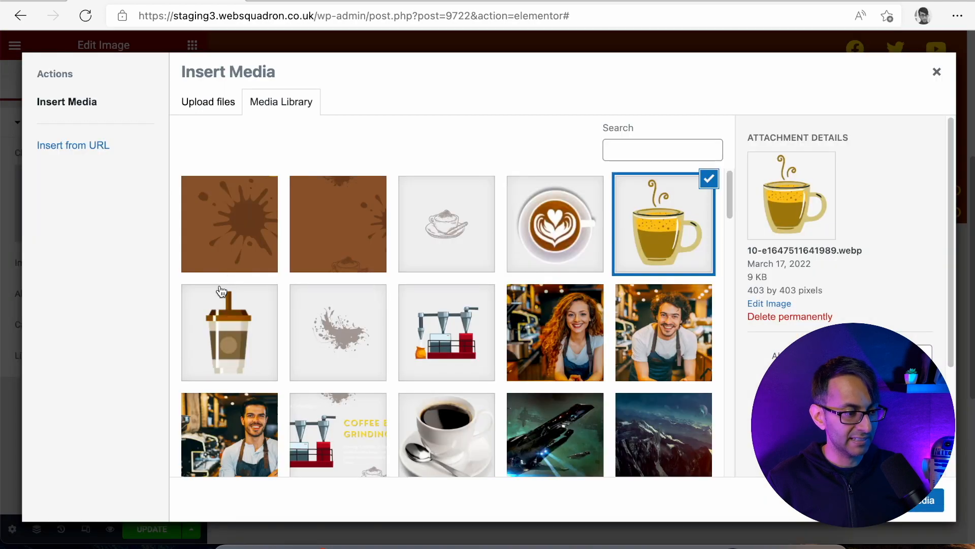
pyautogui.click(224, 292)
pyautogui.click(927, 500)
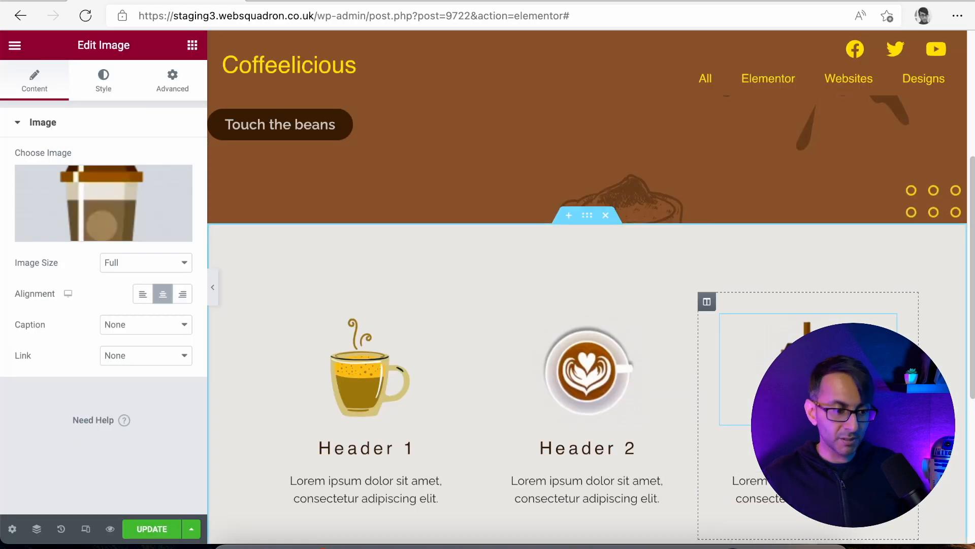
# Set the first column's right and left padding to 50 px each, independently of its top and bottom padding.
pyautogui.scroll(5, 750, 462)
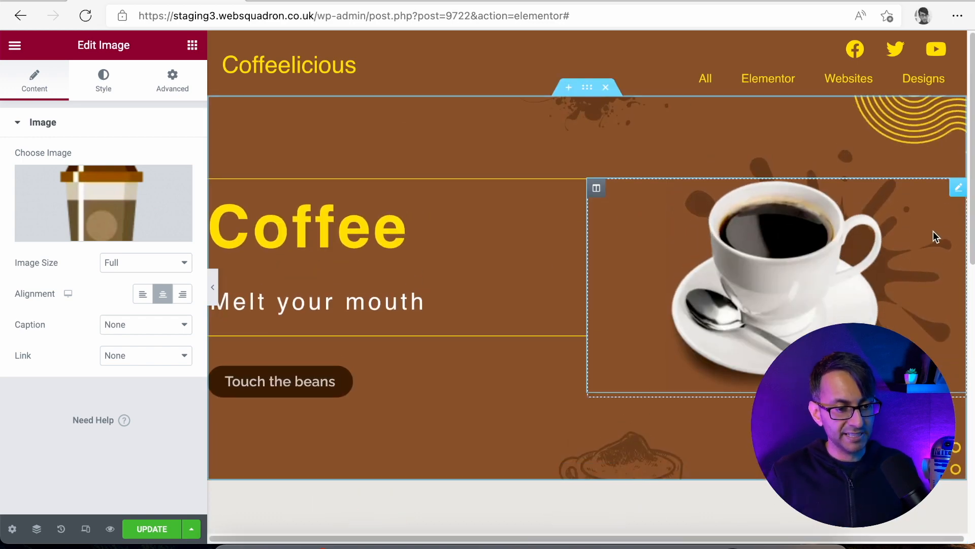
pyautogui.scroll(-5, 970, 172)
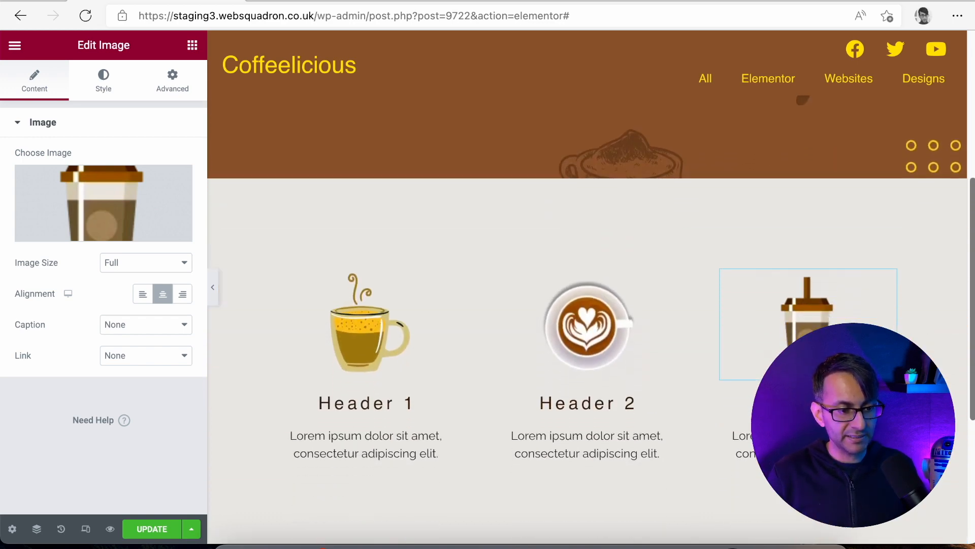
pyautogui.moveTo(972, 363)
pyautogui.mouseDown()
pyautogui.moveTo(973, 336)
pyautogui.moveTo(972, 369)
pyautogui.mouseUp()
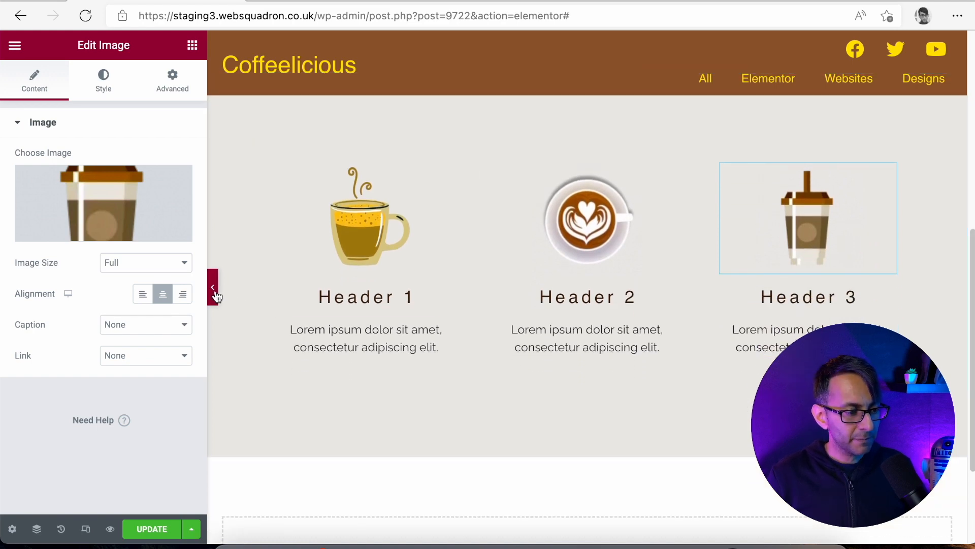
pyautogui.click(213, 288)
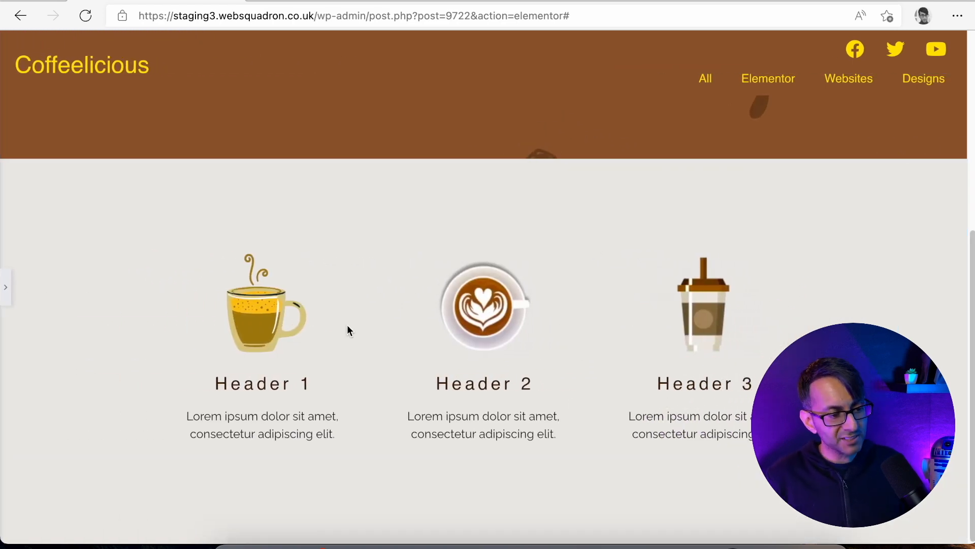
pyautogui.click(6, 287)
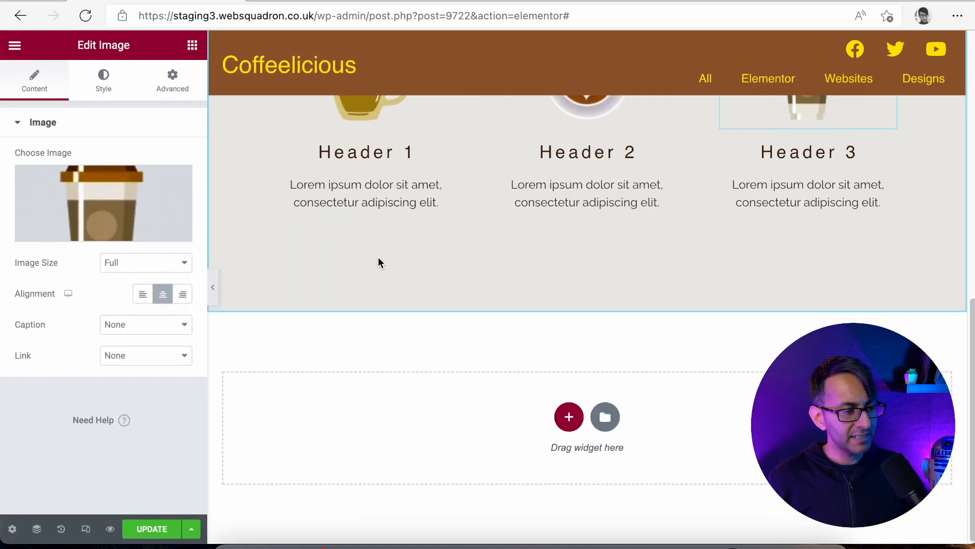
pyautogui.scroll(5, 378, 259)
pyautogui.click(264, 288)
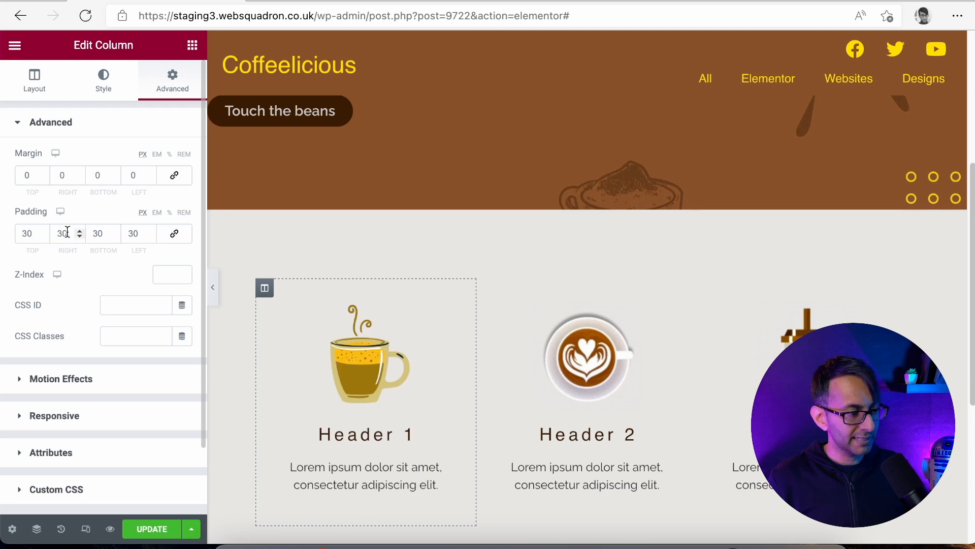
pyautogui.write('50')
pyautogui.press('Tab')
pyautogui.press('Tab')
pyautogui.write('50')
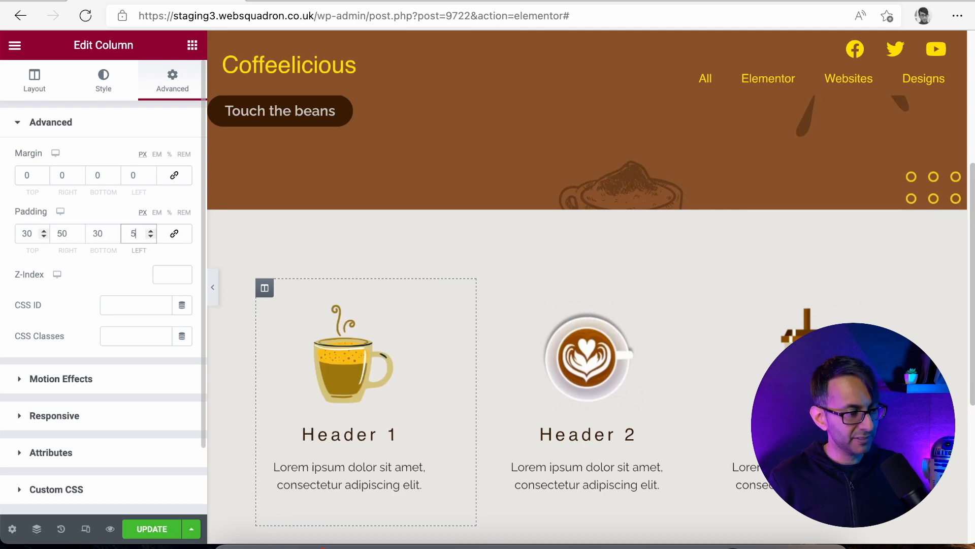
# Copy the first column and paste its style onto the second and third columns.
pyautogui.rightClick(265, 279)
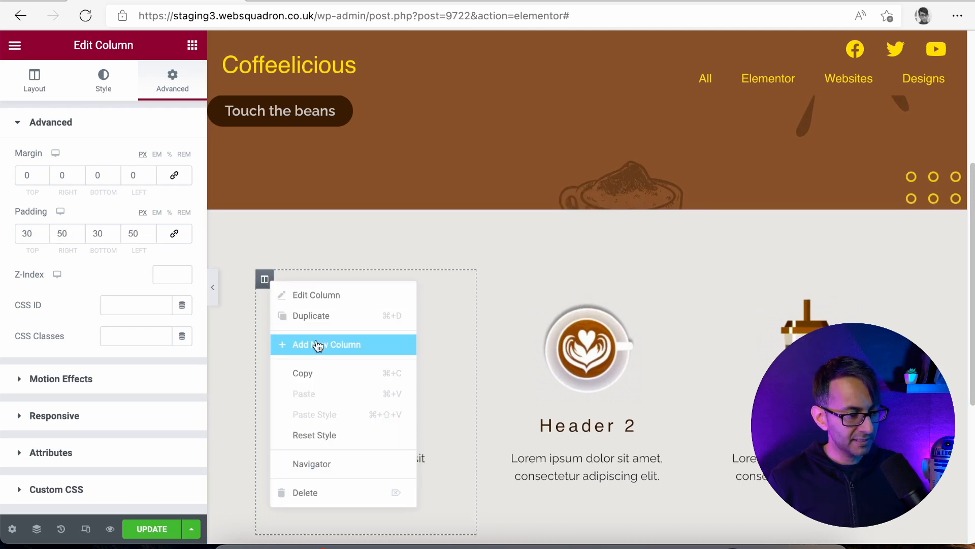
pyautogui.press('Escape')
pyautogui.rightClick(486, 279)
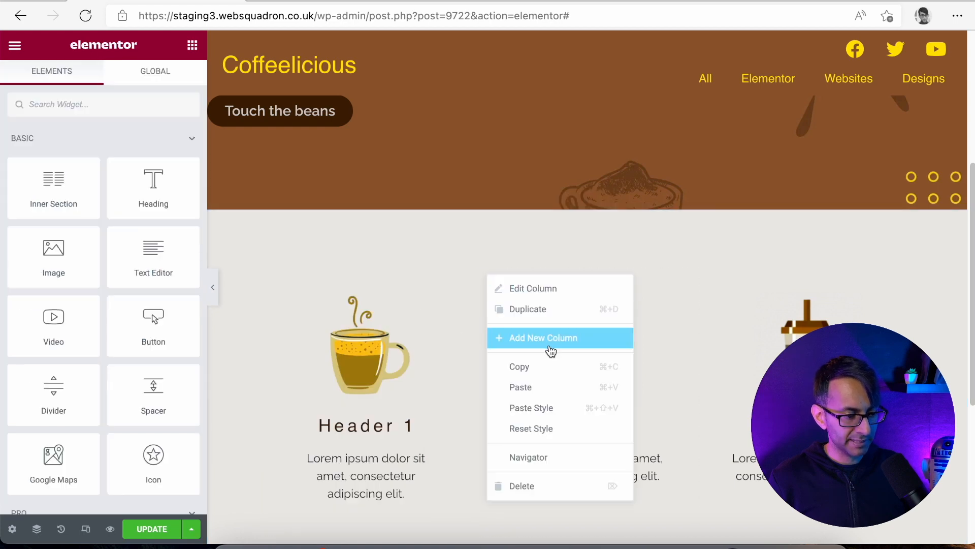
pyautogui.click(546, 408)
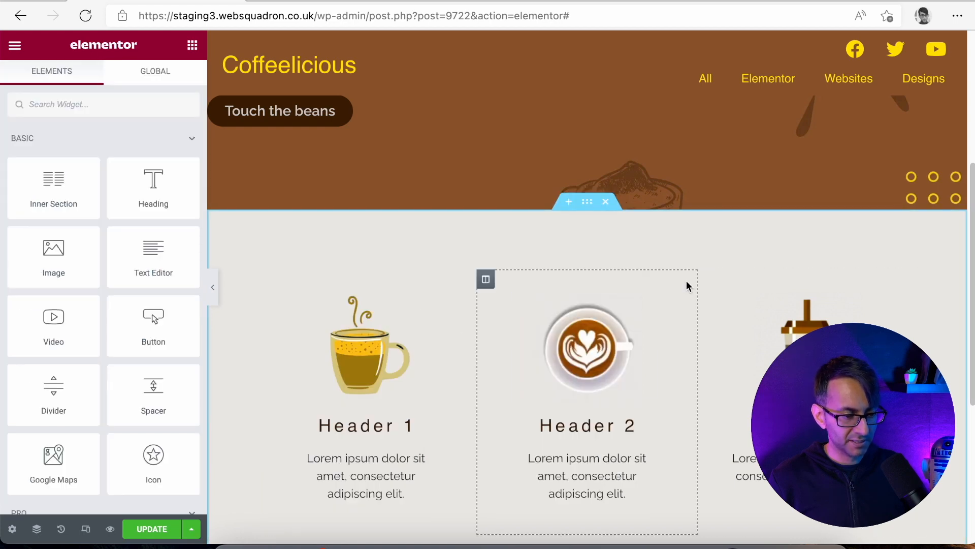
pyautogui.rightClick(710, 279)
pyautogui.click(743, 412)
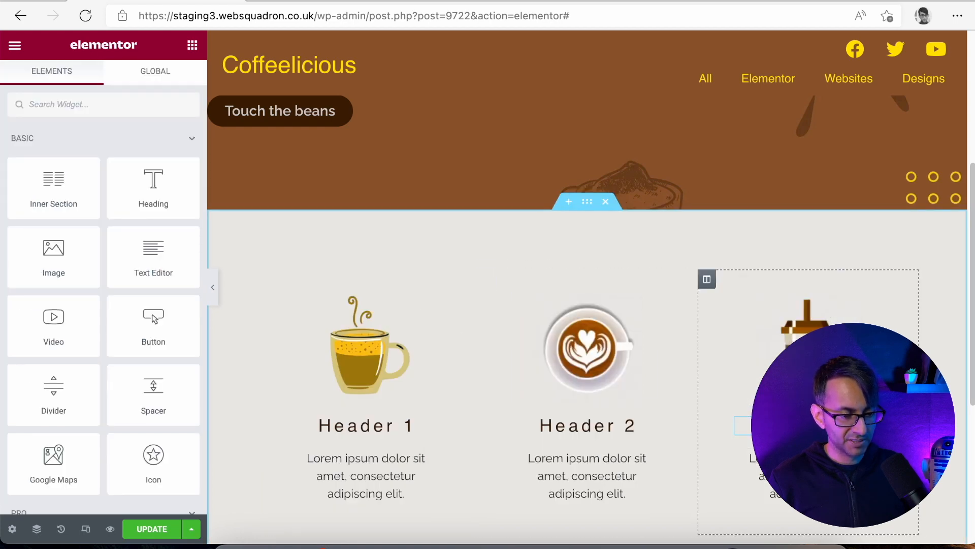
# Set the top margin of the "Header 1" heading to 20 px, independently of its other margins.
pyautogui.click(212, 288)
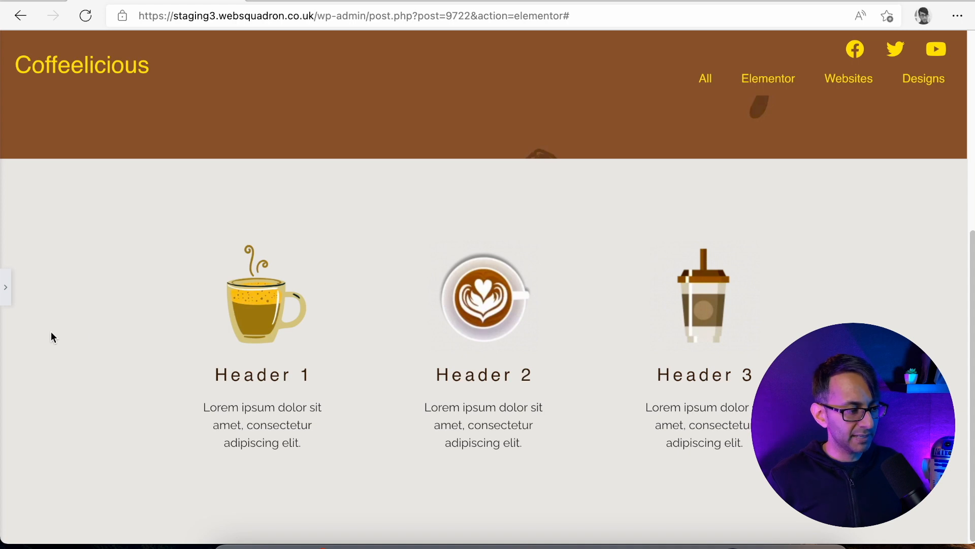
pyautogui.click(5, 287)
pyautogui.scroll(1, 630, 300)
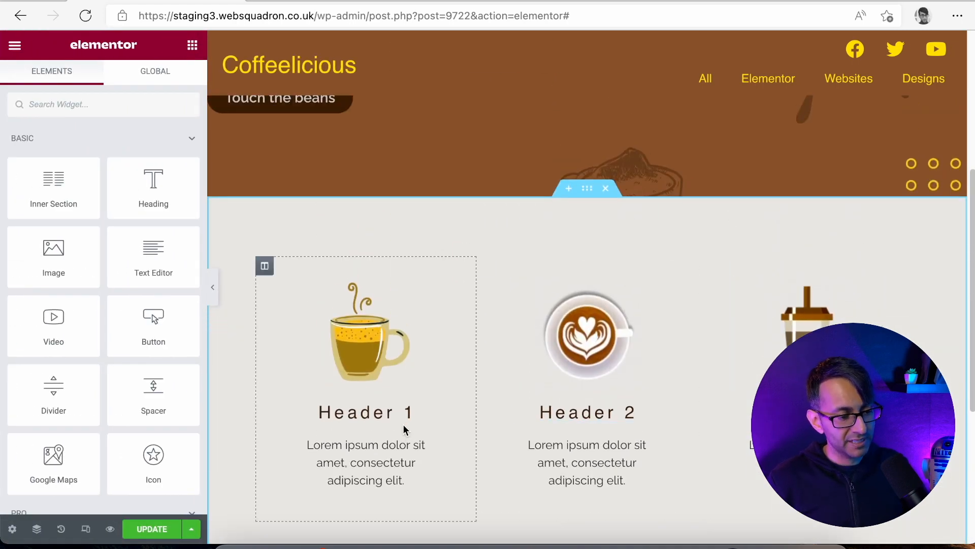
pyautogui.click(431, 413)
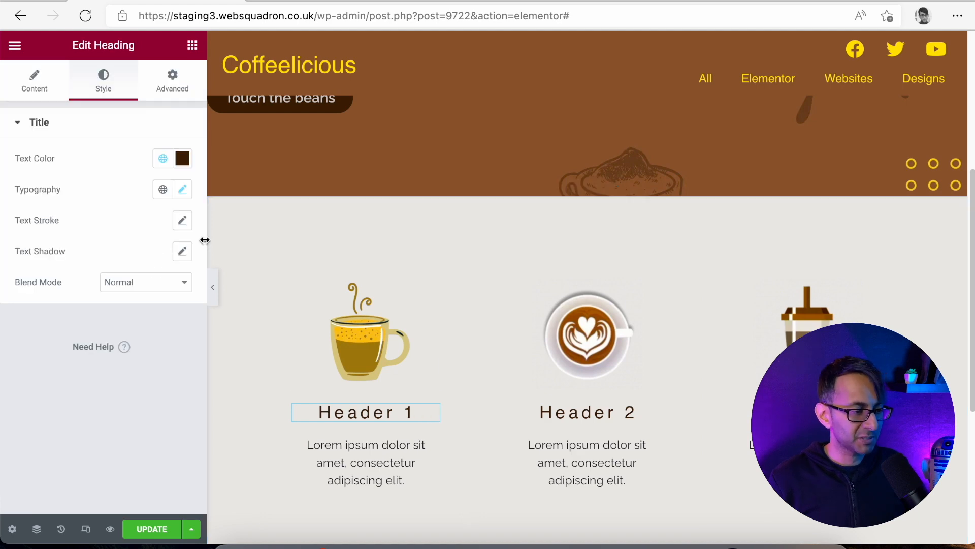
pyautogui.click(162, 87)
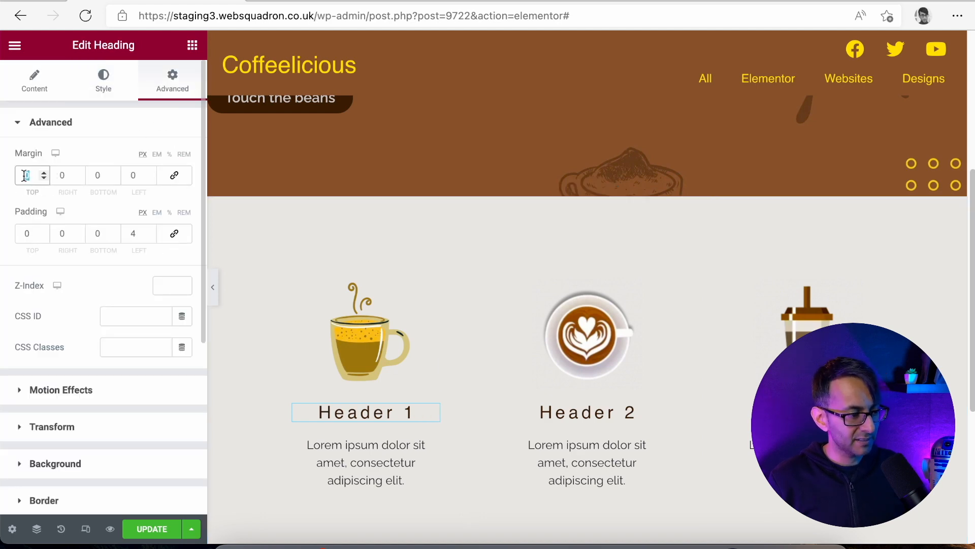
pyautogui.write('20')
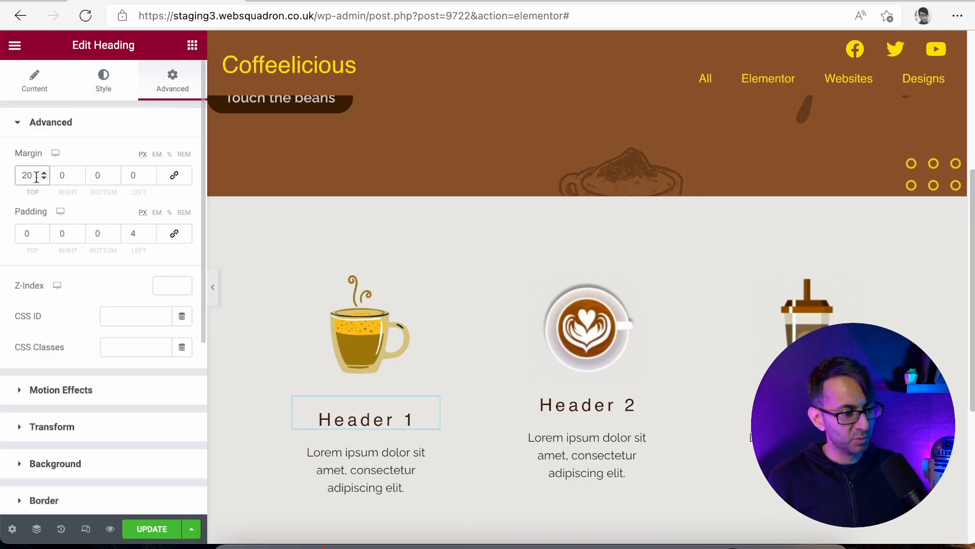
# Copy the "Header 1" heading and paste its style onto the "Header 2" and "Header 3" headings.
pyautogui.rightClick(394, 406)
pyautogui.click(422, 379)
pyautogui.rightClick(634, 401)
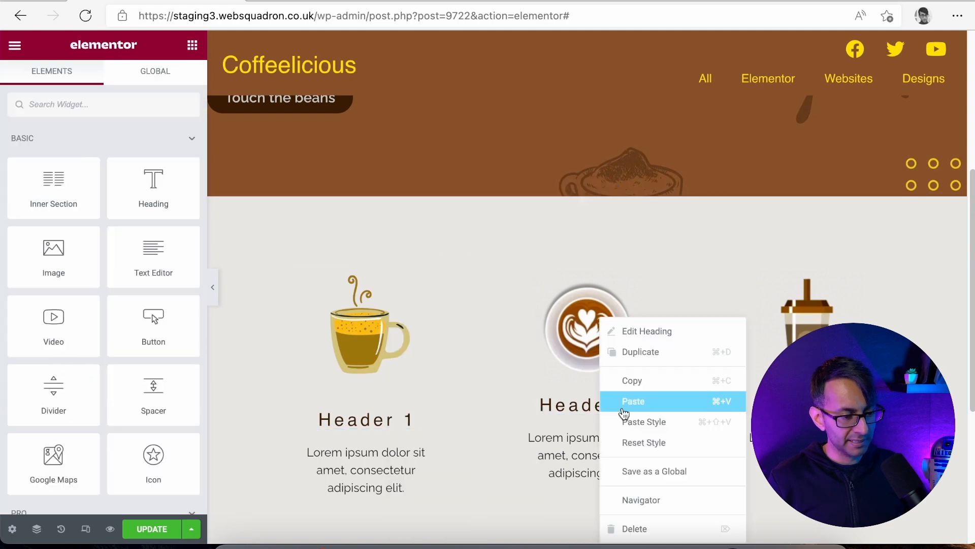
pyautogui.click(658, 422)
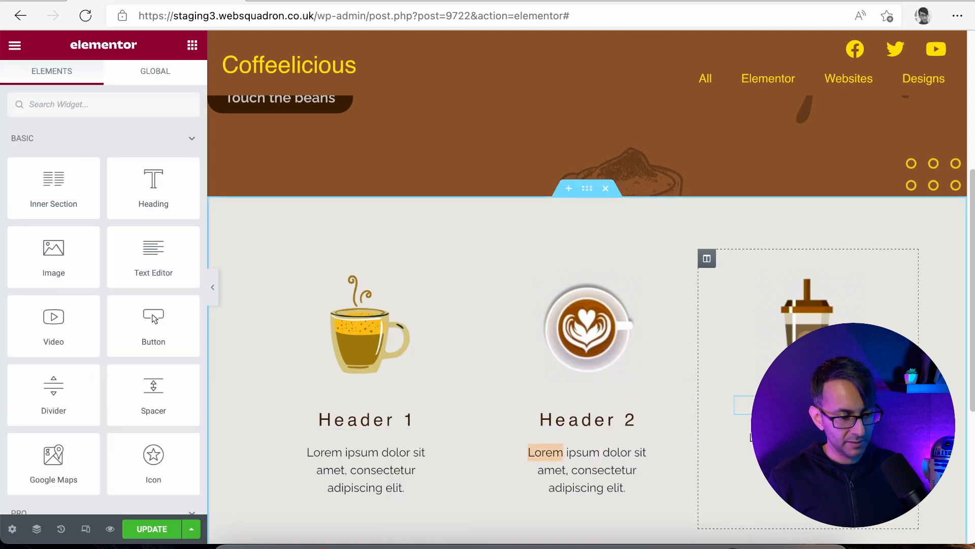
pyautogui.rightClick(809, 321)
pyautogui.press('Escape')
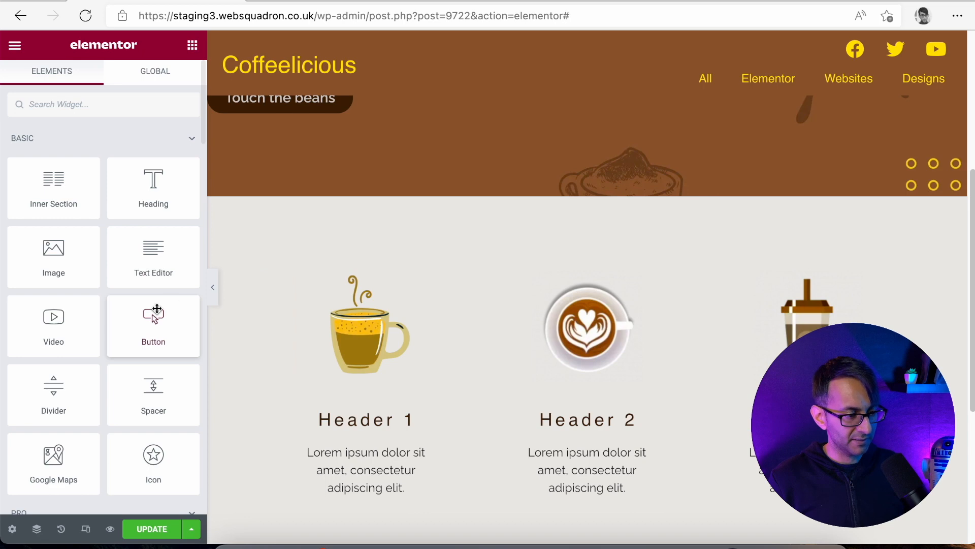
# Examine the spacing of the three-column section and the hero above it without the editing panel.
pyautogui.click(212, 287)
pyautogui.scroll(4, 488, 305)
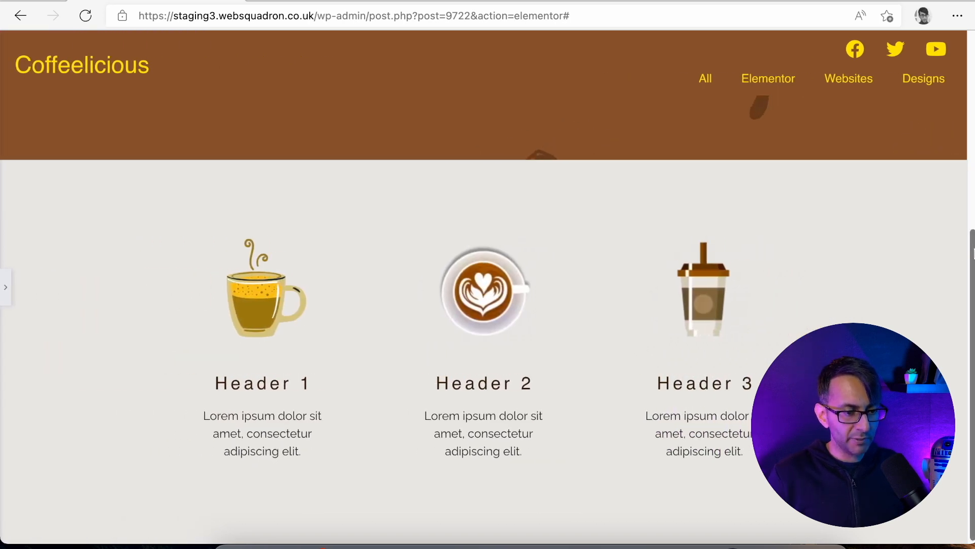
pyautogui.scroll(-2, 488, 315)
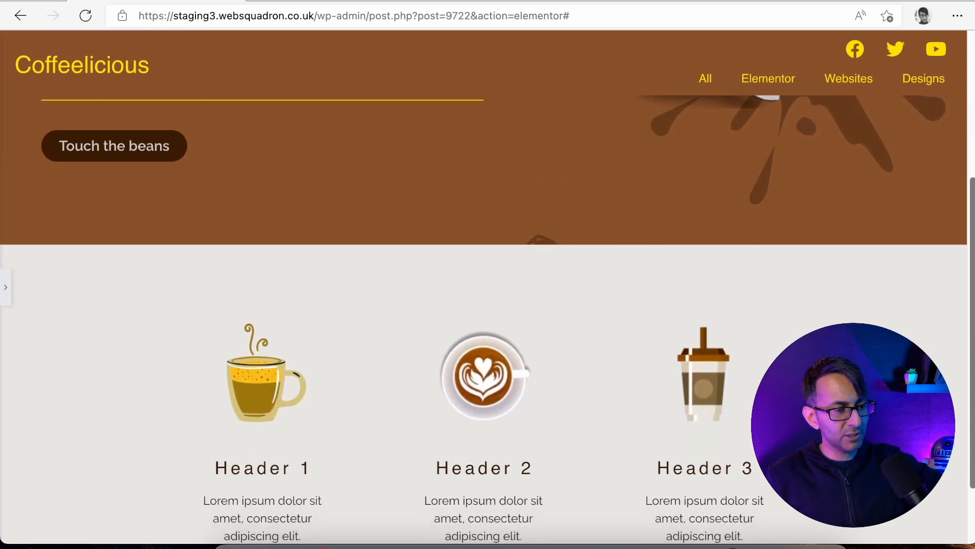
pyautogui.scroll(-1, 490, 213)
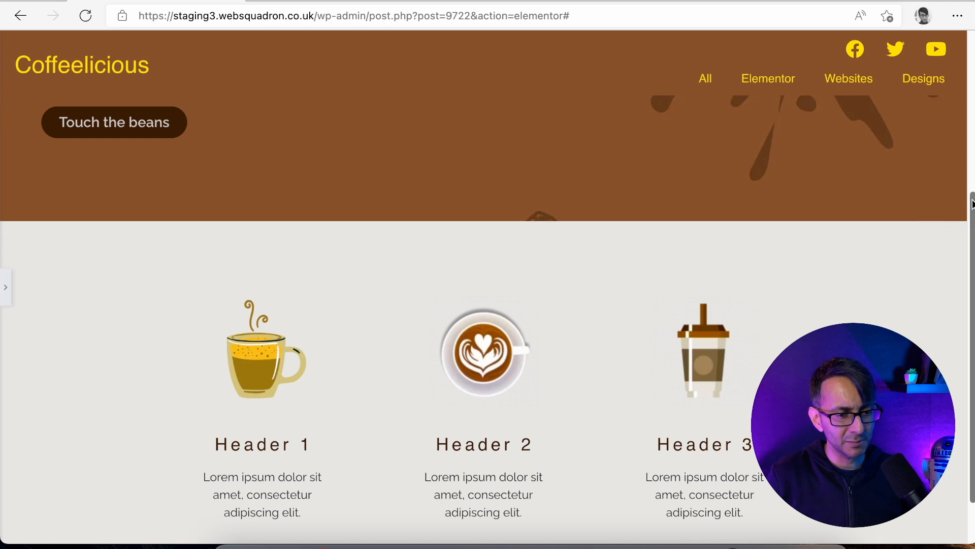
# Bring back the editing panel and switch the page to the mobile preview at a width of 378 px.
pyautogui.moveTo(971, 234); pyautogui.dragTo(971, 274)
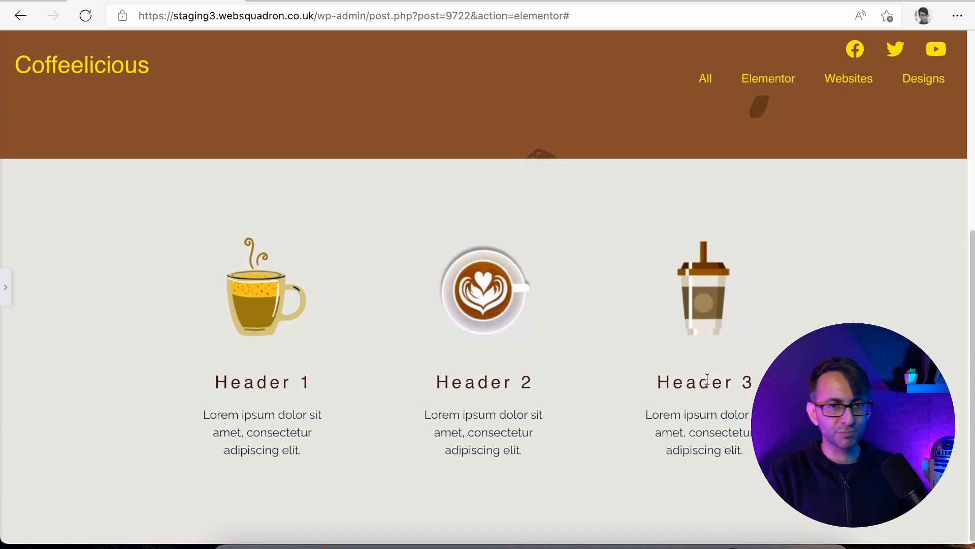
pyautogui.click(5, 289)
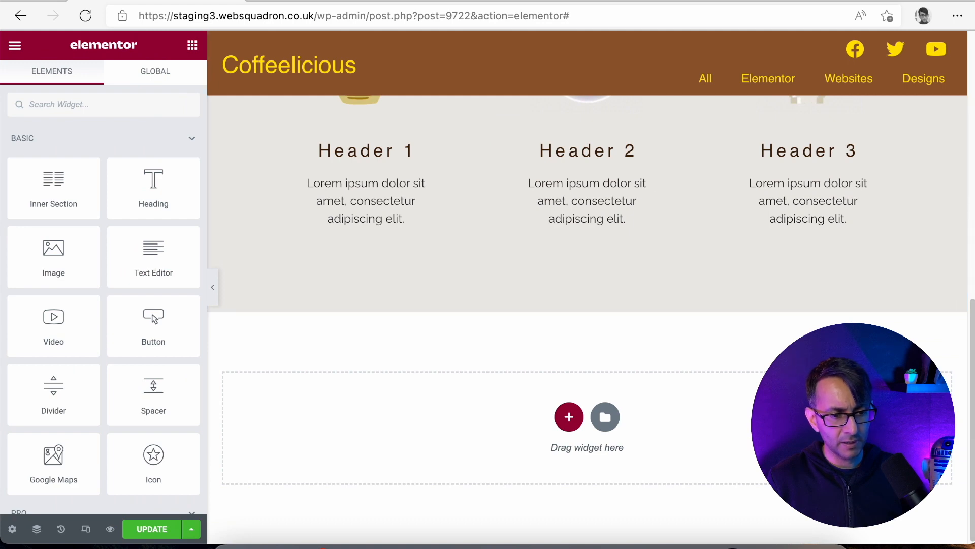
pyautogui.moveTo(971, 346); pyautogui.dragTo(971, 241)
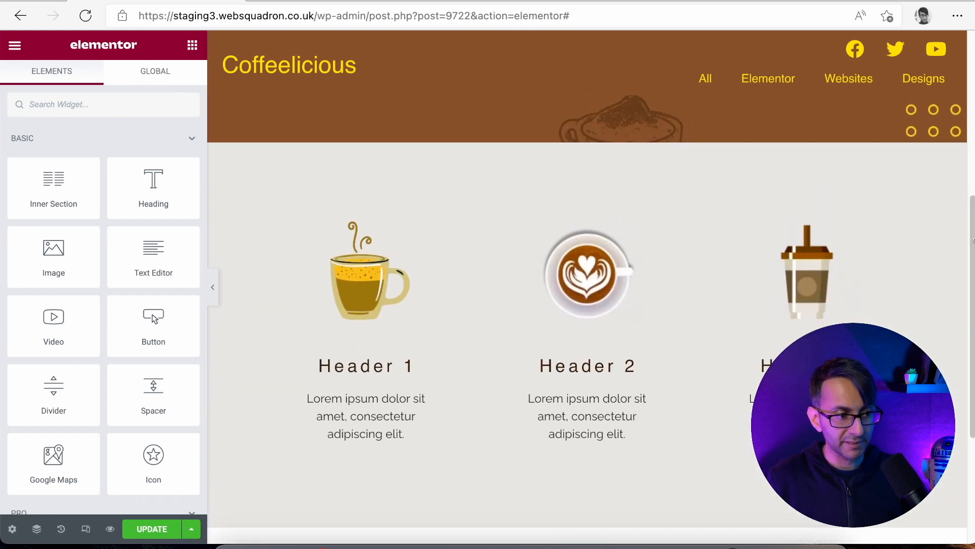
pyautogui.click(86, 538)
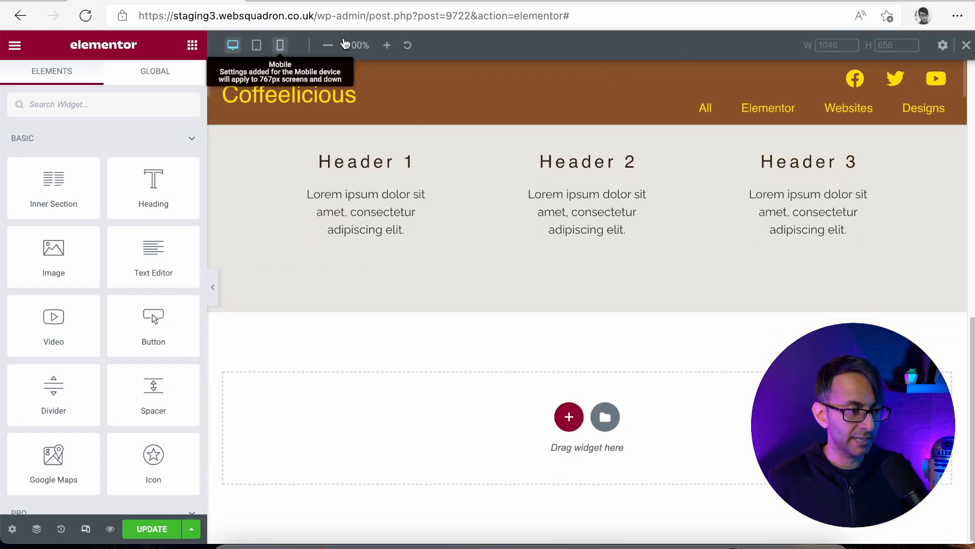
pyautogui.click(282, 46)
pyautogui.write('378')
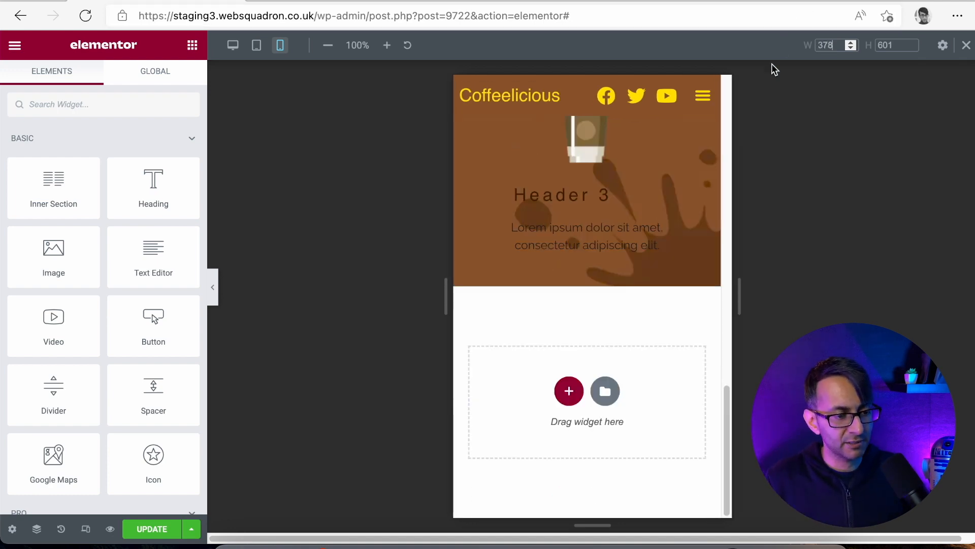
# Remove the background image from the coffee-cup columns section in the mobile view.
pyautogui.moveTo(724, 401); pyautogui.dragTo(750, 172)
pyautogui.click(587, 306)
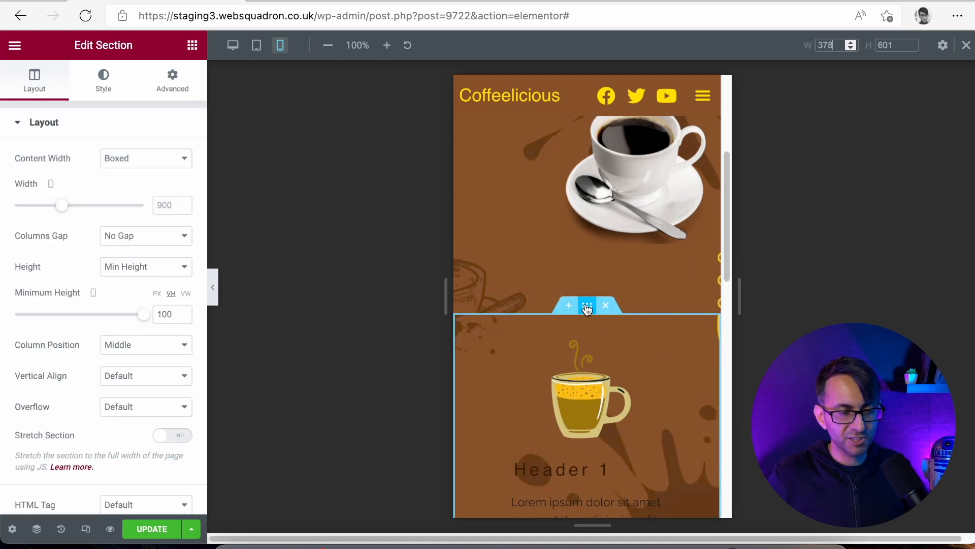
pyautogui.click(99, 94)
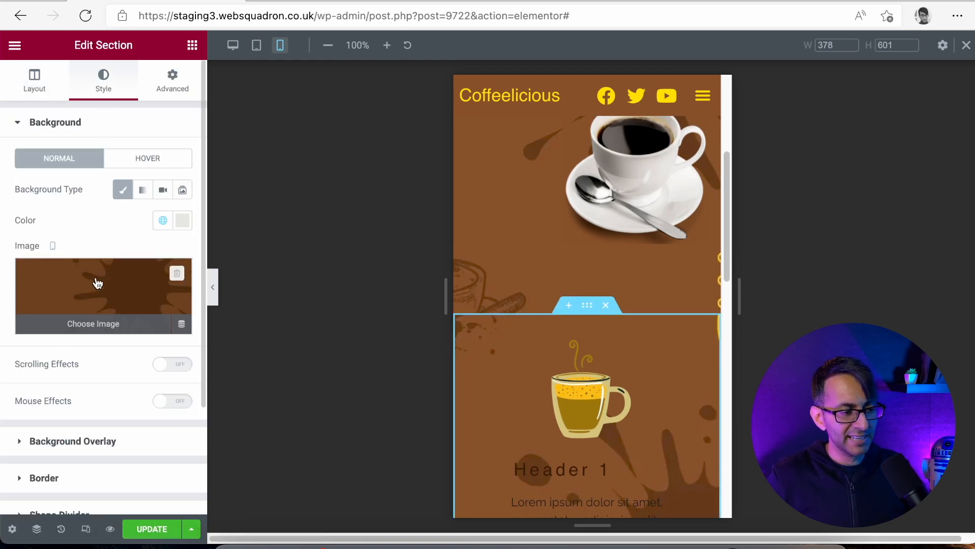
pyautogui.click(177, 275)
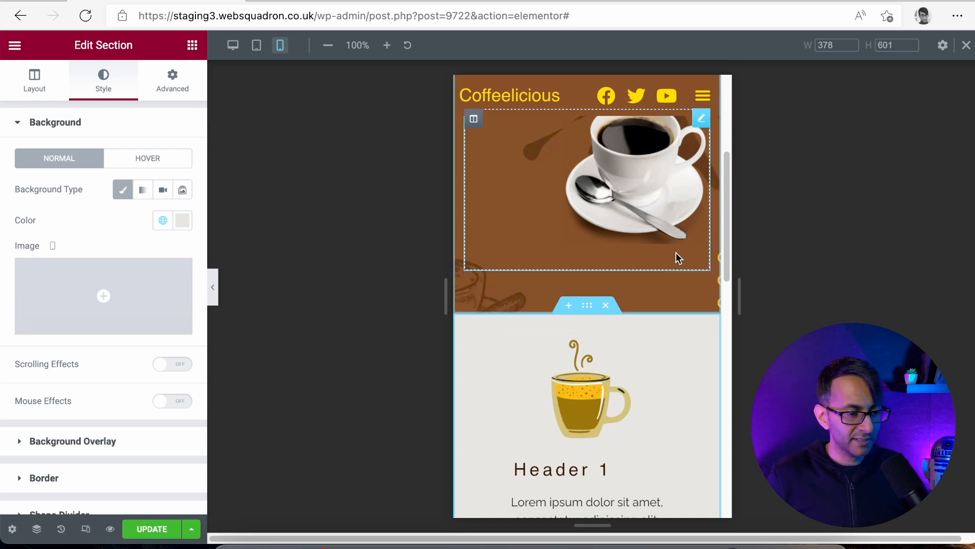
# Set the top padding of the coffee-cup columns section to 40 px for mobile.
pyautogui.moveTo(729, 217); pyautogui.dragTo(741, 255)
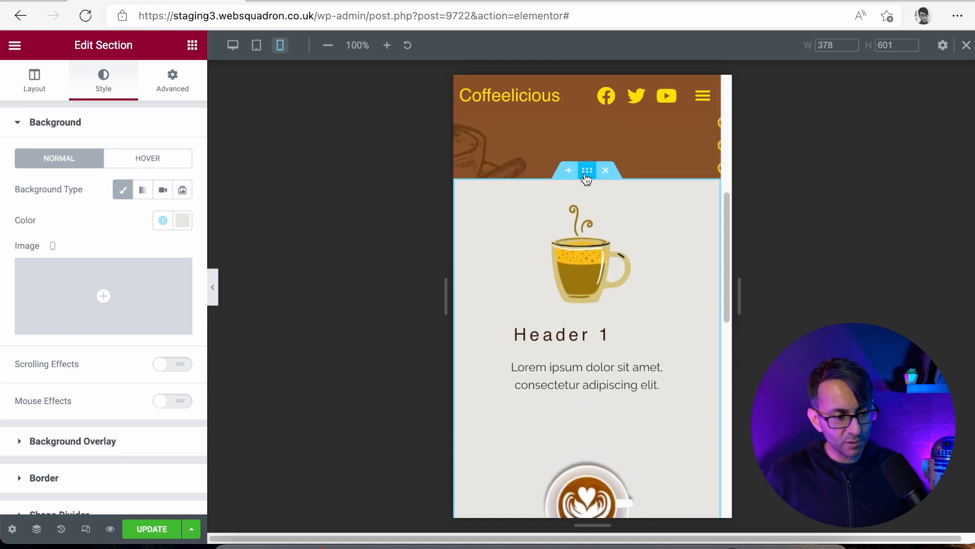
pyautogui.click(173, 80)
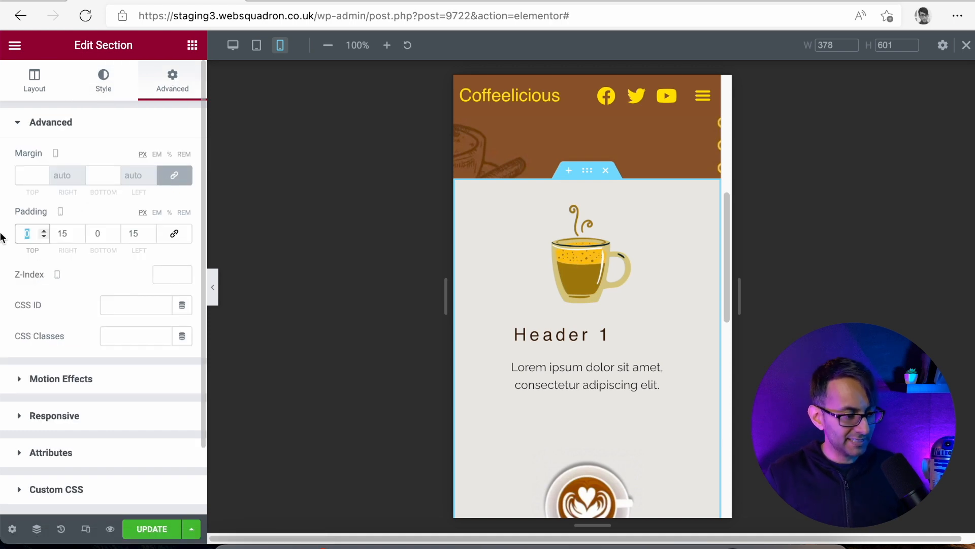
pyautogui.write('40')
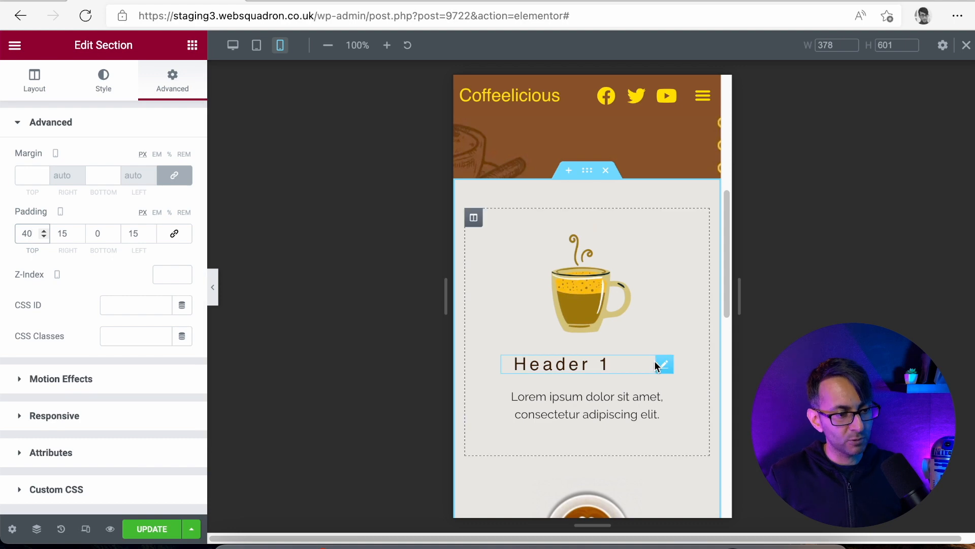
# Set all mobile margins and paddings of the "Header 1" heading to 0 px, keeping its alignment centered.
pyautogui.moveTo(727, 247); pyautogui.dragTo(736, 286)
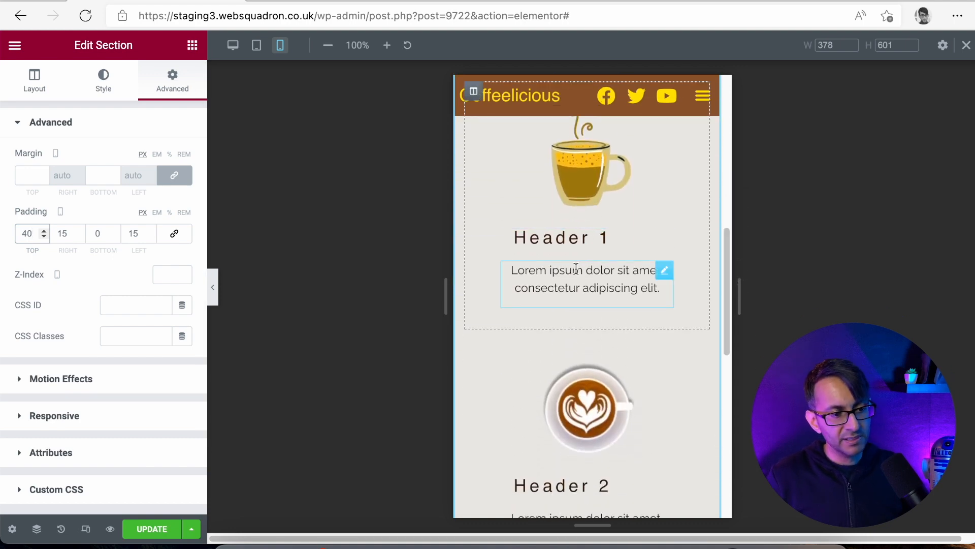
pyautogui.click(584, 237)
pyautogui.click(34, 83)
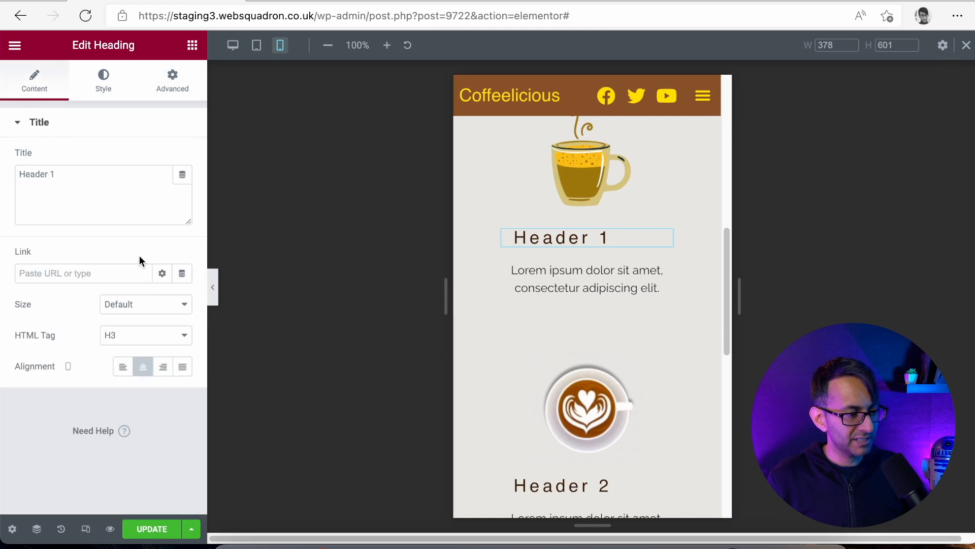
pyautogui.scroll(3, 610, 376)
pyautogui.click(610, 375)
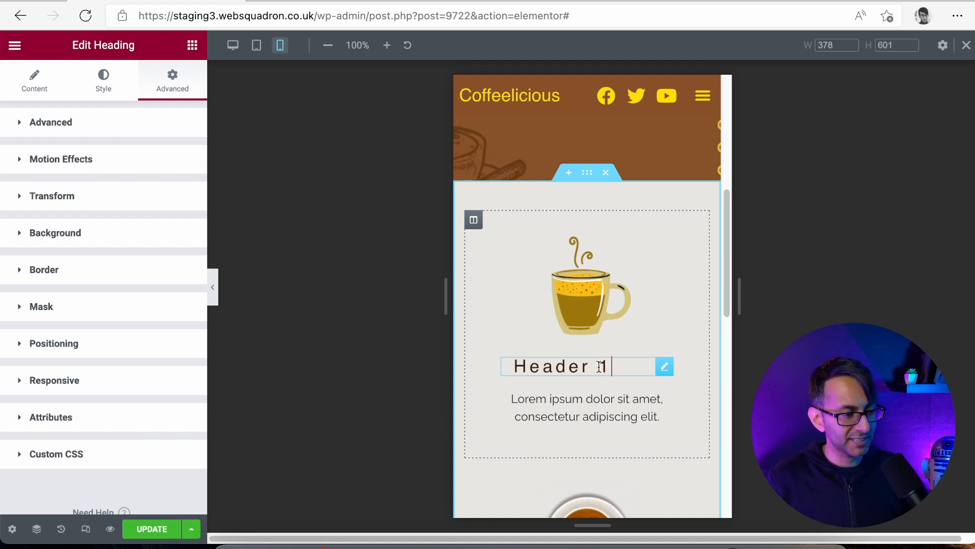
pyautogui.click(50, 94)
pyautogui.click(143, 371)
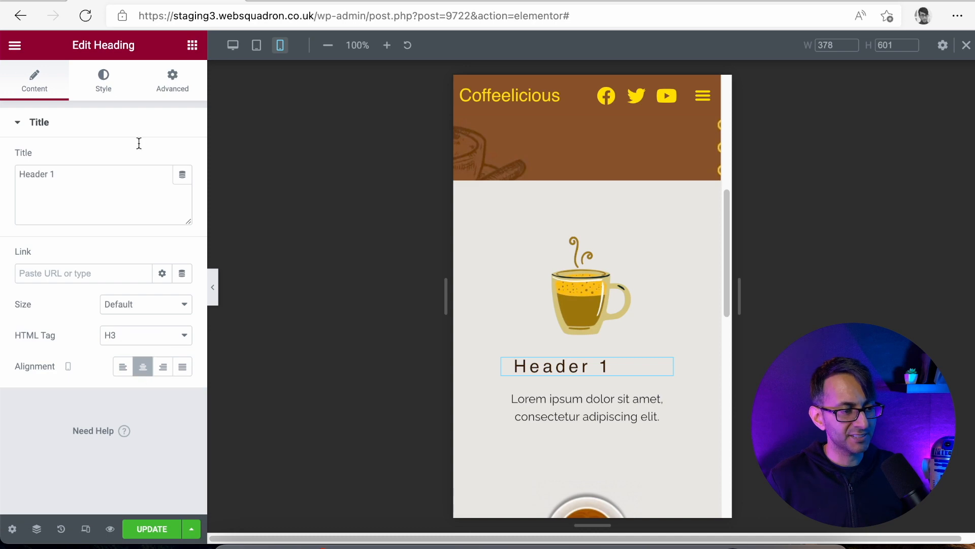
pyautogui.click(158, 85)
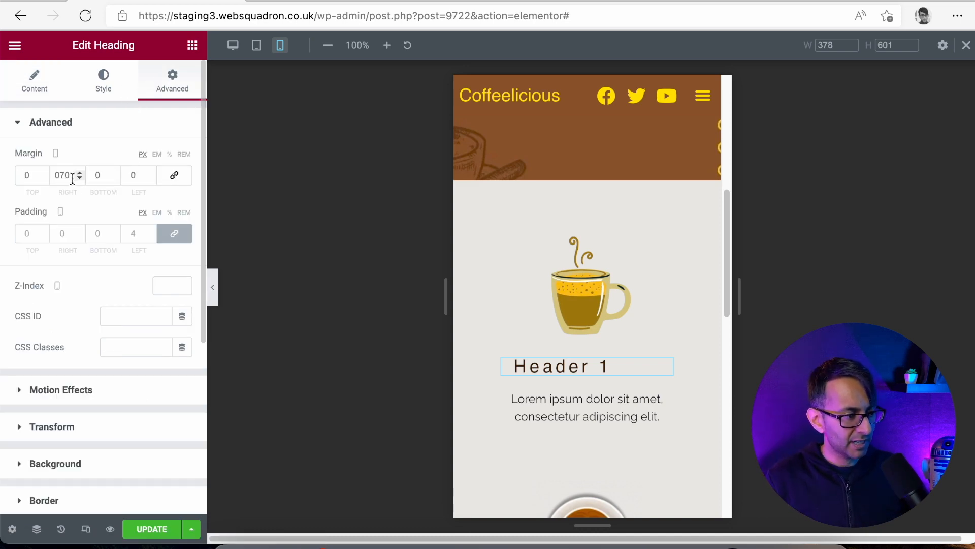
pyautogui.write('0')
pyautogui.press('Tab')
pyautogui.press('Tab')
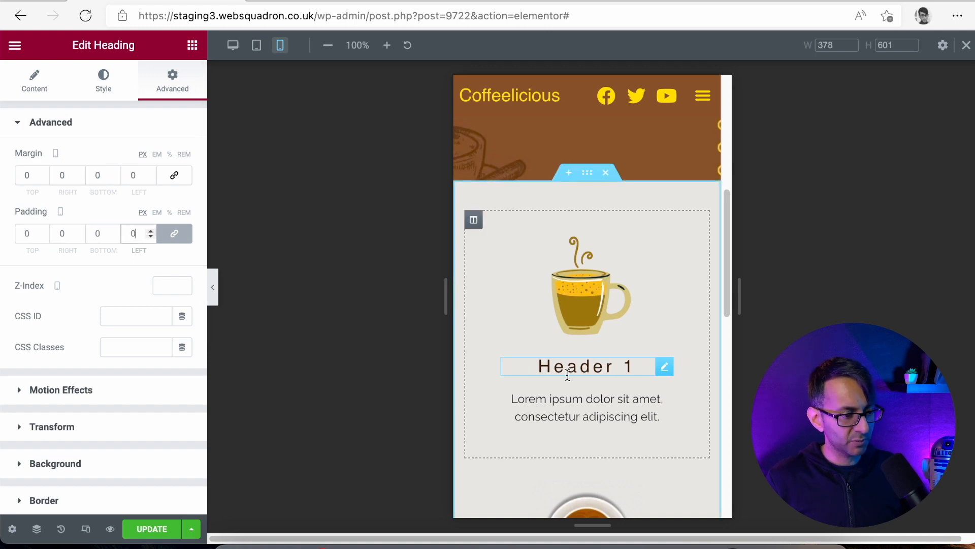
# Copy the Header 1 heading and apply its style to the Header 2 heading in the mobile view.
pyautogui.rightClick(606, 369)
pyautogui.click(647, 380)
pyautogui.scroll(-3, 636, 465)
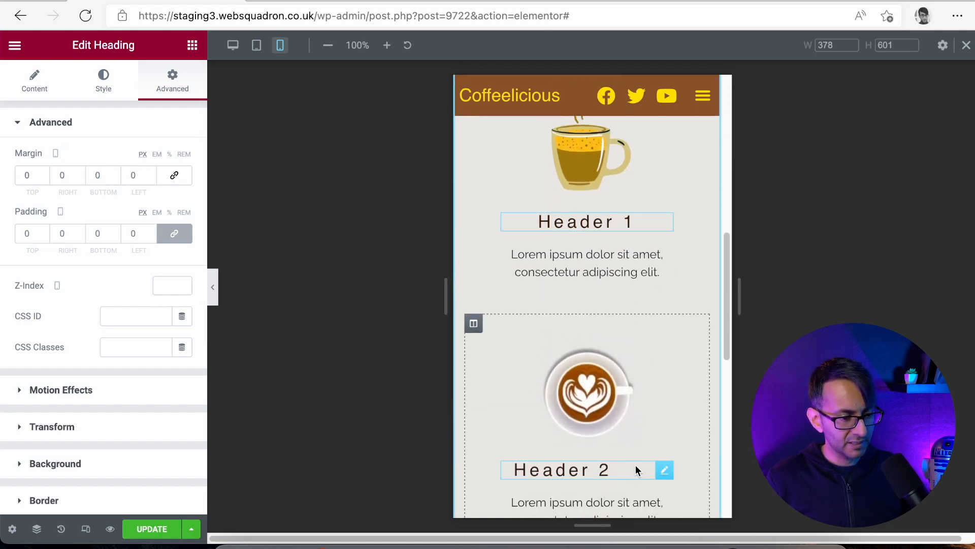
pyautogui.rightClick(574, 465)
pyautogui.click(632, 424)
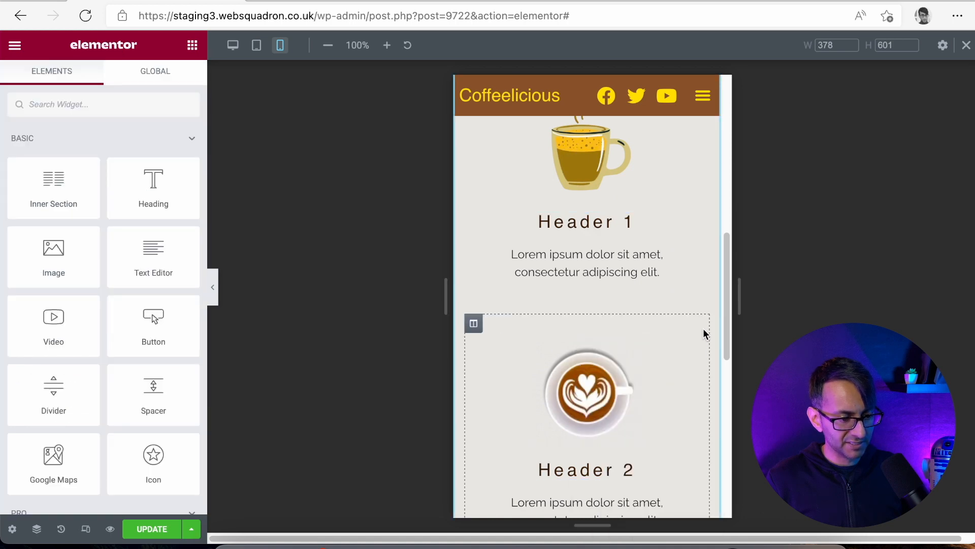
# Apply the copied Header 1 style to the Header 3 heading, undoing the mistaken full paste.
pyautogui.moveTo(728, 298); pyautogui.dragTo(727, 387)
pyautogui.rightClick(611, 419)
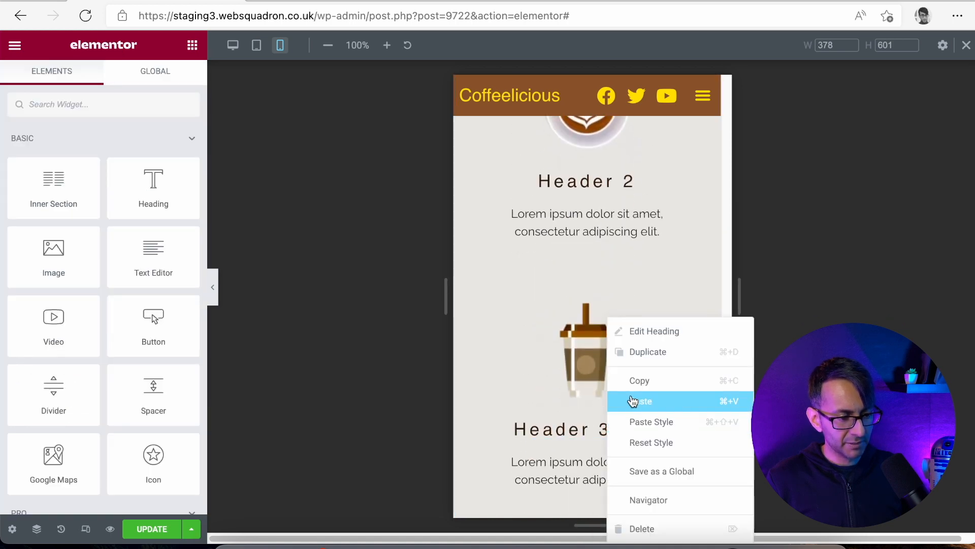
pyautogui.click(640, 401)
pyautogui.hotkey('ctrl', 'z')
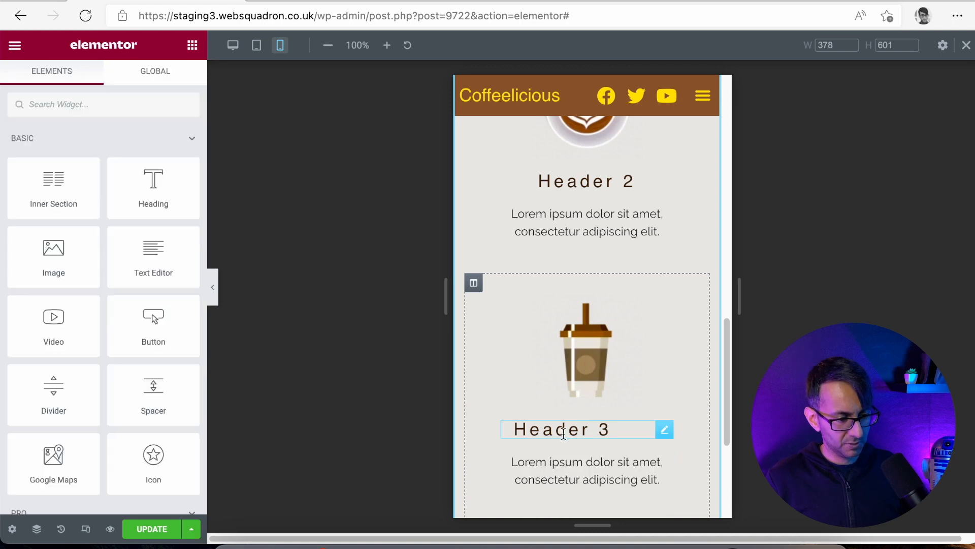
pyautogui.rightClick(568, 431)
pyautogui.click(621, 426)
# Try a mobile bottom padding of 40 px on the section holding the three headers and settle on 30 px.
pyautogui.moveTo(729, 376); pyautogui.dragTo(742, 285)
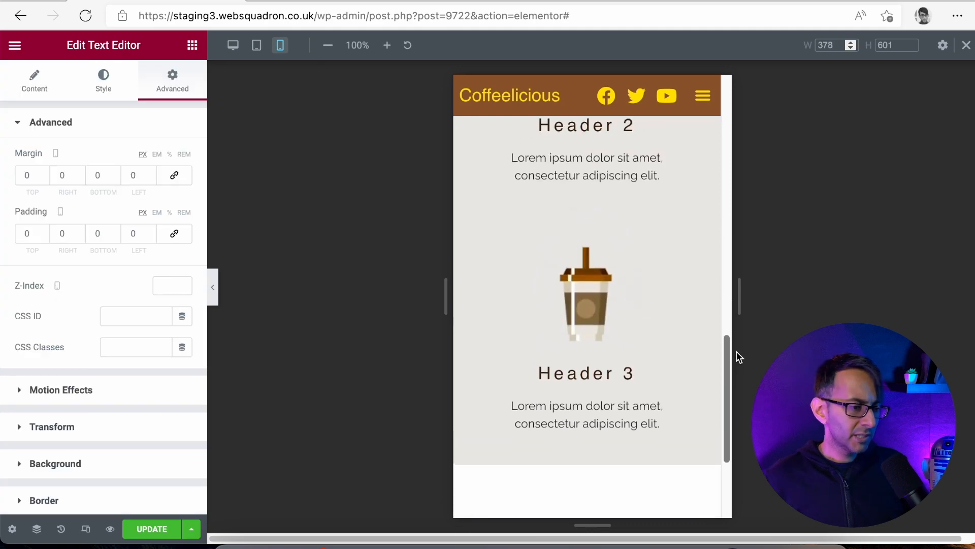
pyautogui.moveTo(737, 352); pyautogui.dragTo(740, 205)
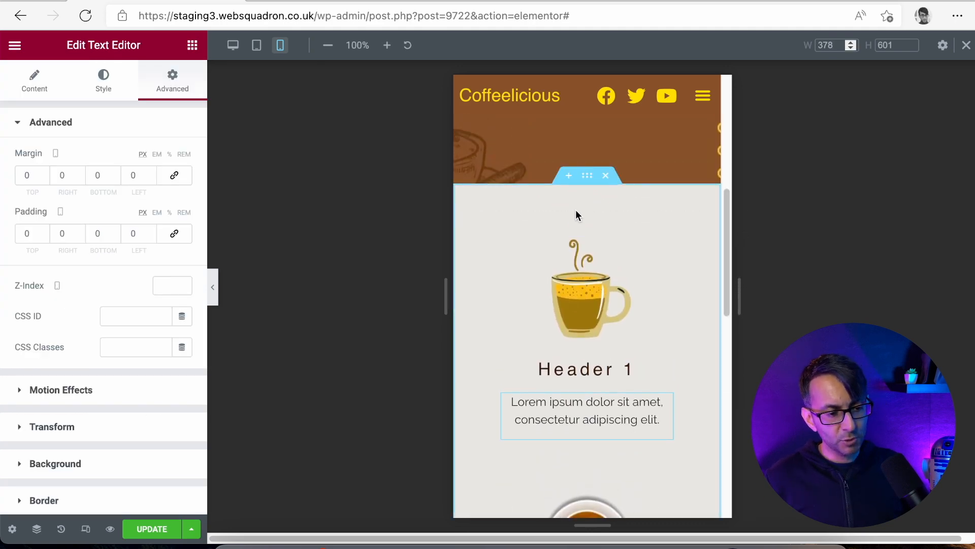
pyautogui.moveTo(728, 206)
pyautogui.mouseDown()
pyautogui.moveTo(721, 361)
pyautogui.moveTo(725, 225)
pyautogui.mouseUp()
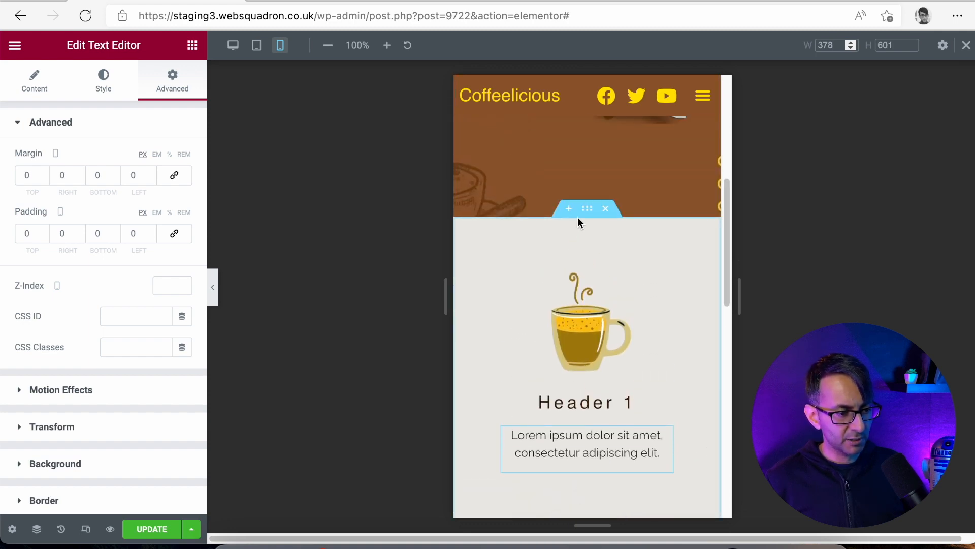
pyautogui.click(586, 209)
pyautogui.click(99, 233)
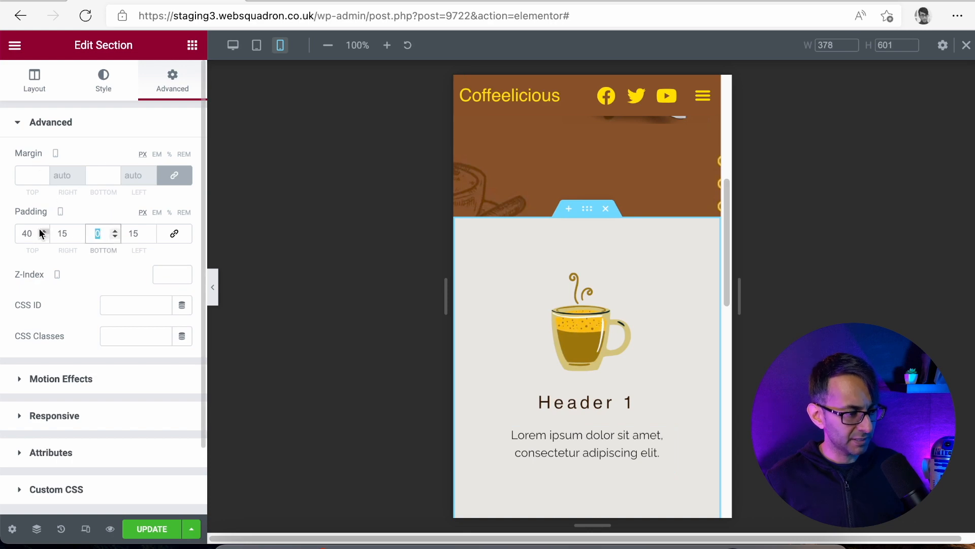
pyautogui.write('40')
pyautogui.moveTo(727, 212); pyautogui.dragTo(750, 376)
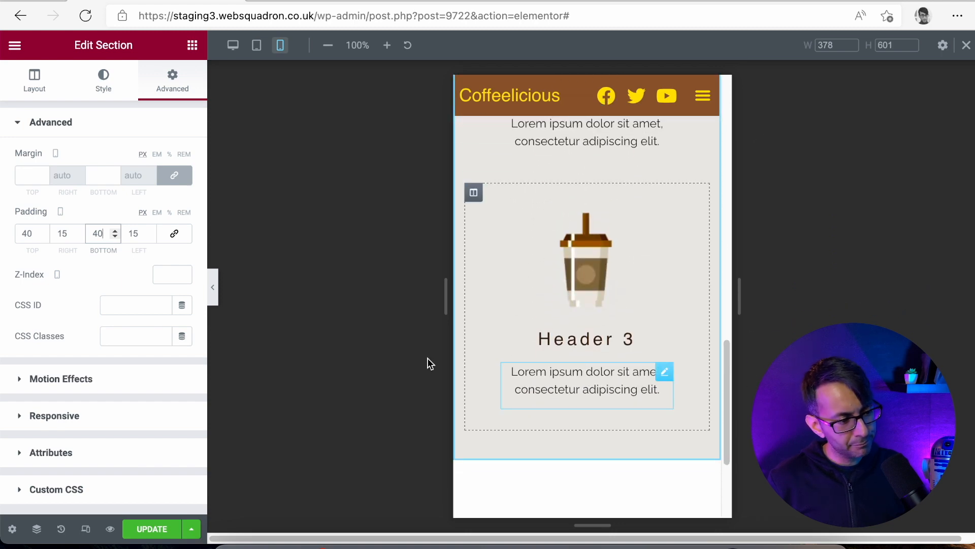
pyautogui.doubleClick(105, 231)
pyautogui.write('30')
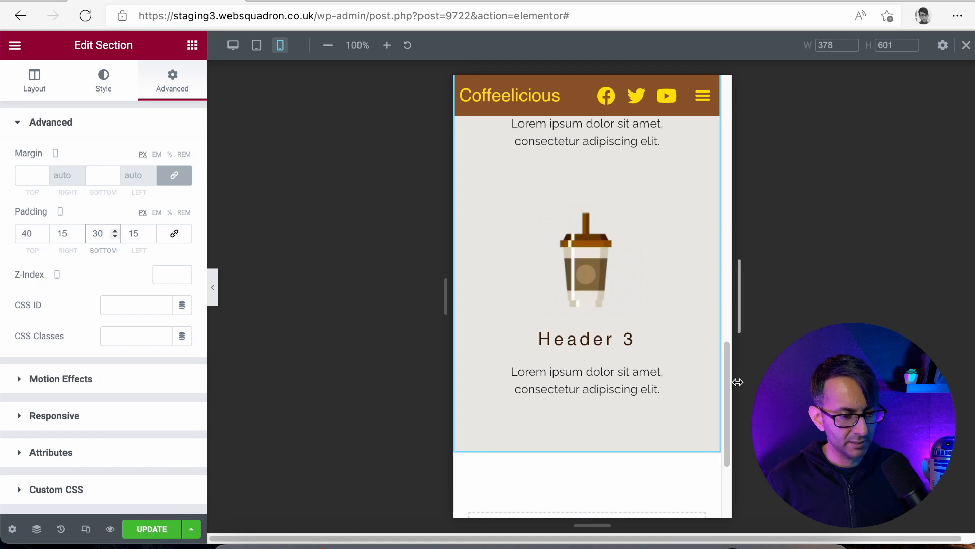
pyautogui.moveTo(730, 384); pyautogui.dragTo(695, 216)
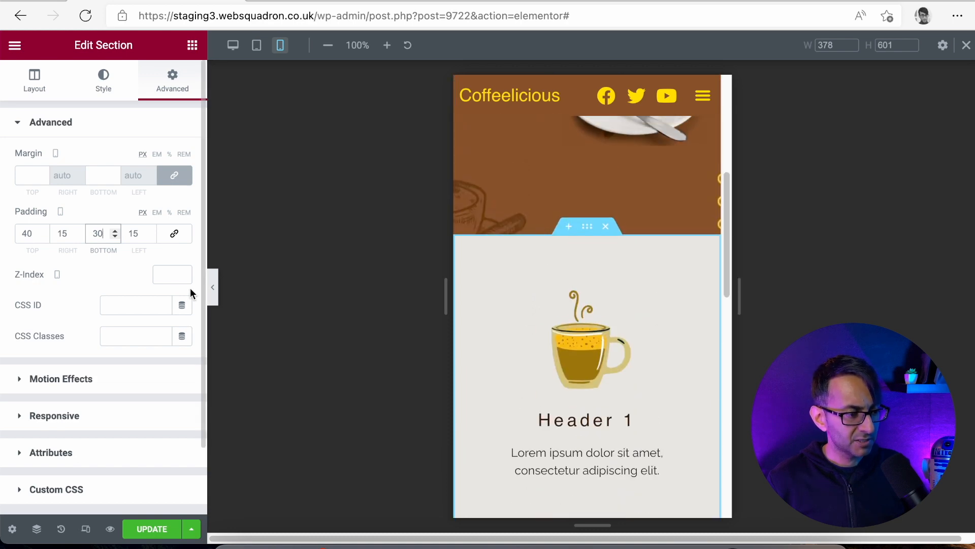
# Switch the preview to desktop and review the hero and three-column sections at full width.
pyautogui.click(213, 287)
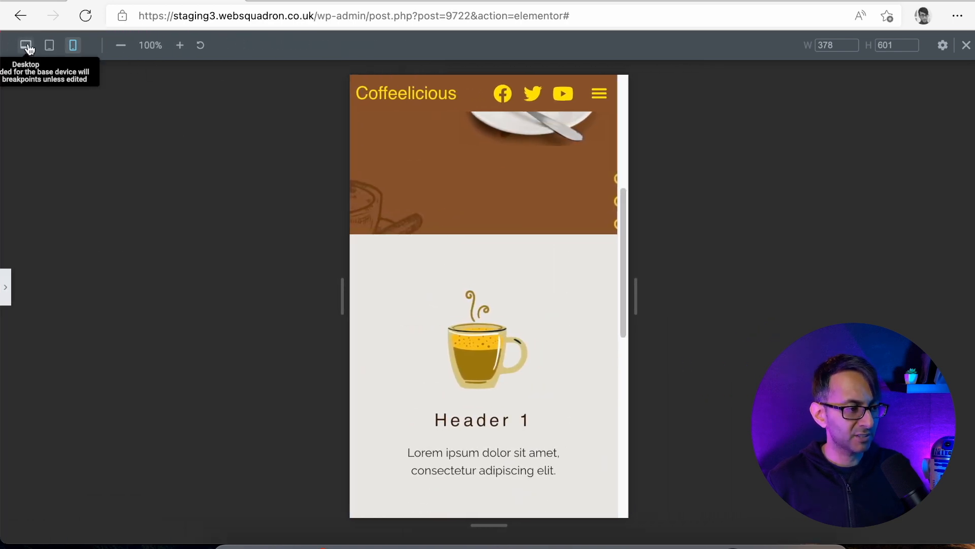
pyautogui.click(26, 46)
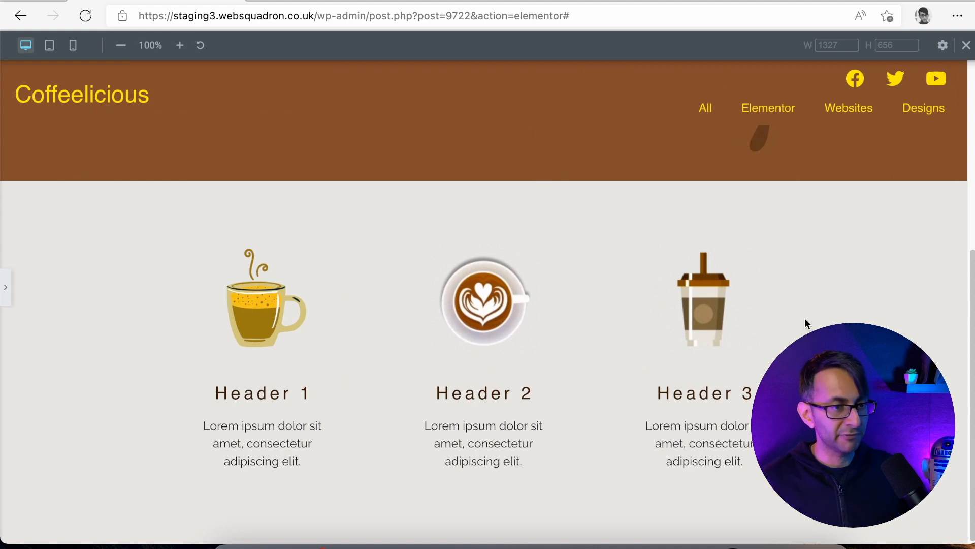
pyautogui.scroll(4, 768, 361)
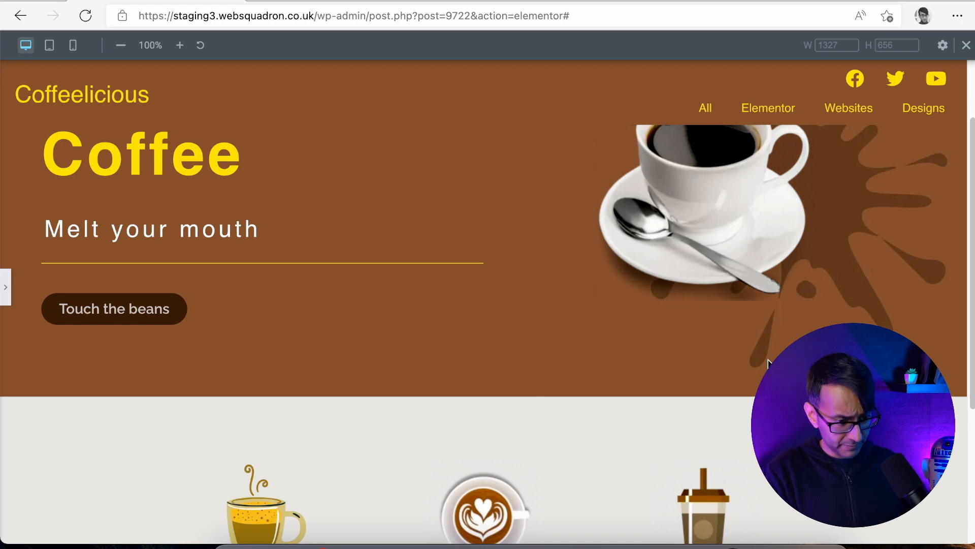
pyautogui.scroll(-4, 631, 382)
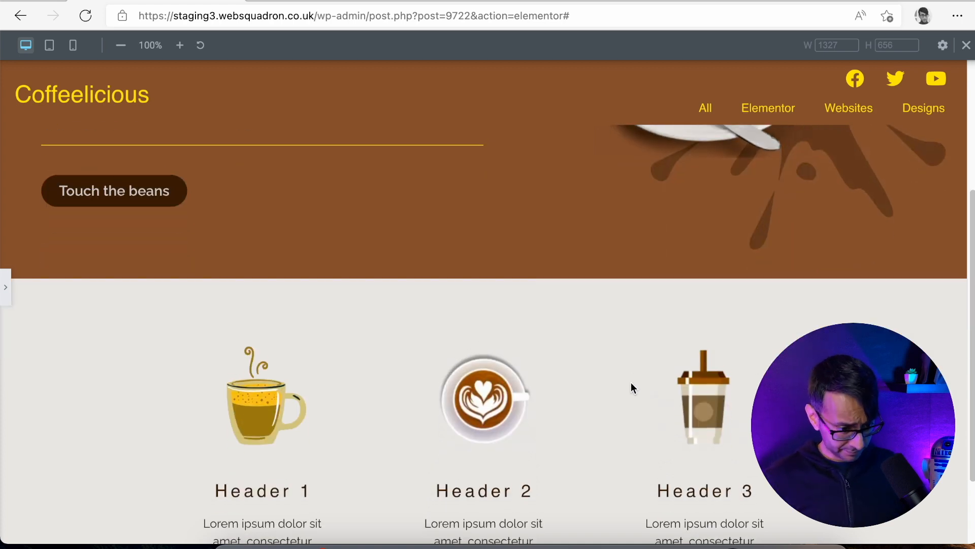
pyautogui.scroll(3, 471, 407)
pyautogui.scroll(3, 471, 410)
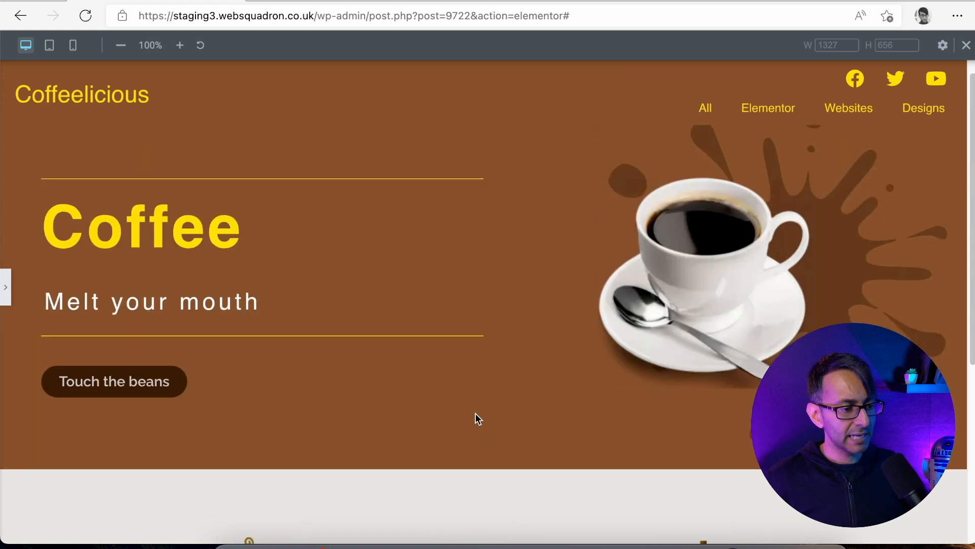
pyautogui.click(7, 291)
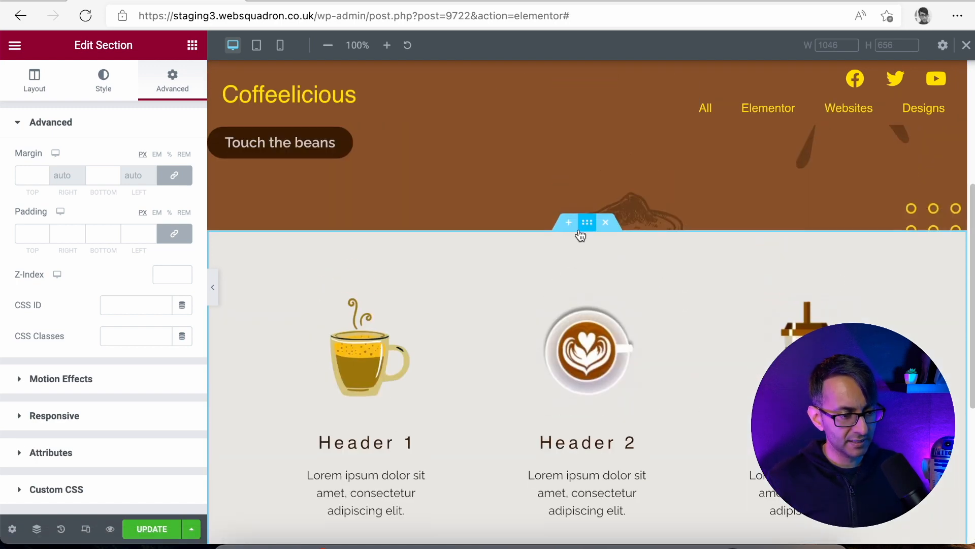
# Duplicate the three-column section and delete the Header 3 column from the copy.
pyautogui.rightClick(578, 231)
pyautogui.click(628, 240)
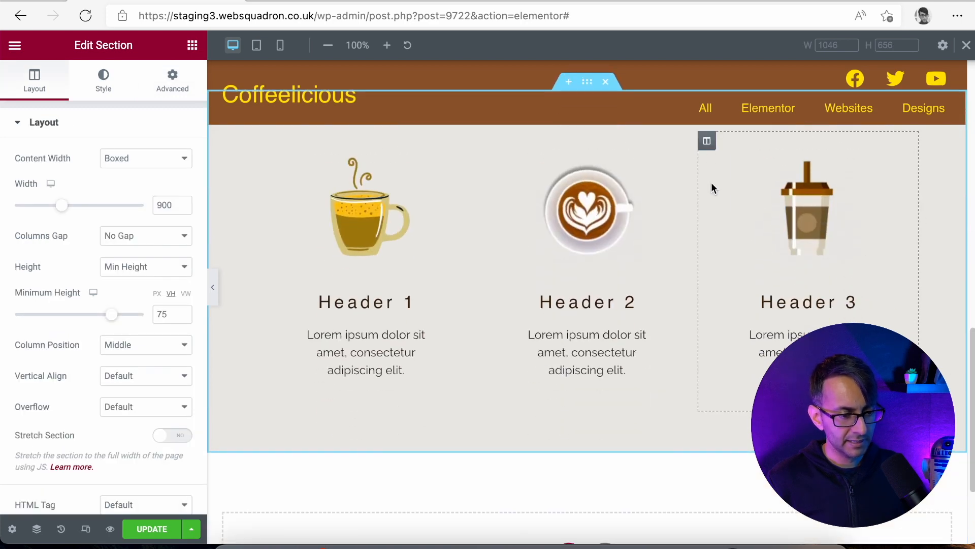
pyautogui.rightClick(705, 147)
pyautogui.click(745, 352)
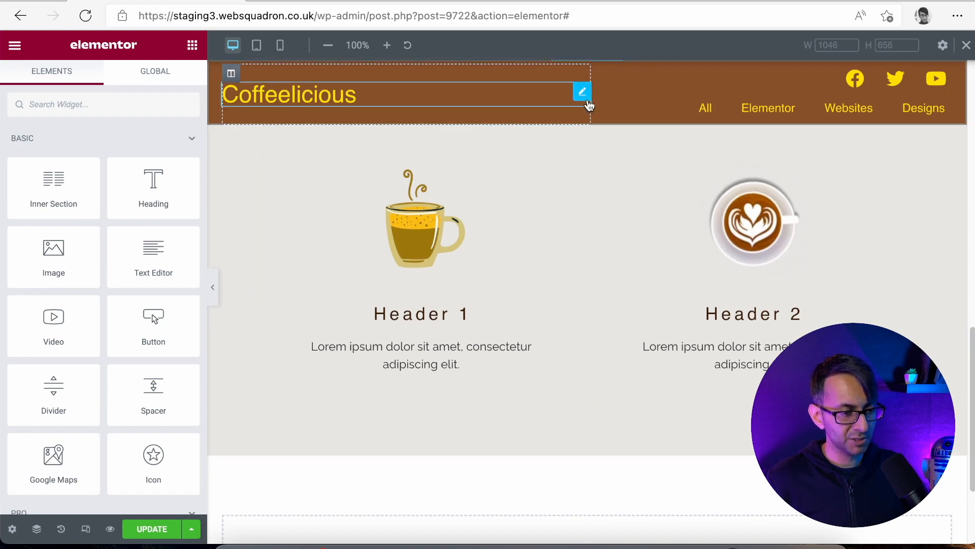
# Set the boxed content width of the duplicated section to 1200.
pyautogui.click(587, 135)
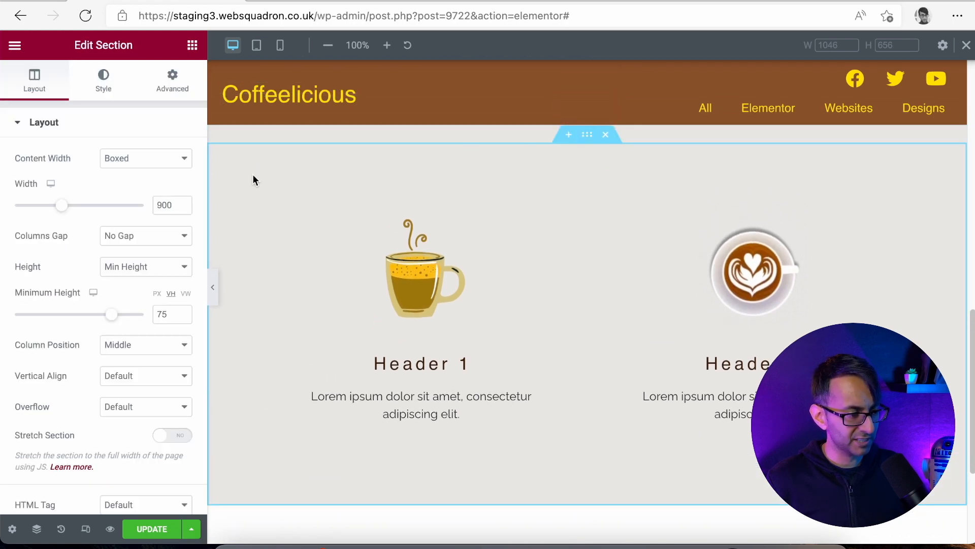
pyautogui.moveTo(157, 204); pyautogui.dragTo(227, 202)
pyautogui.write('1200')
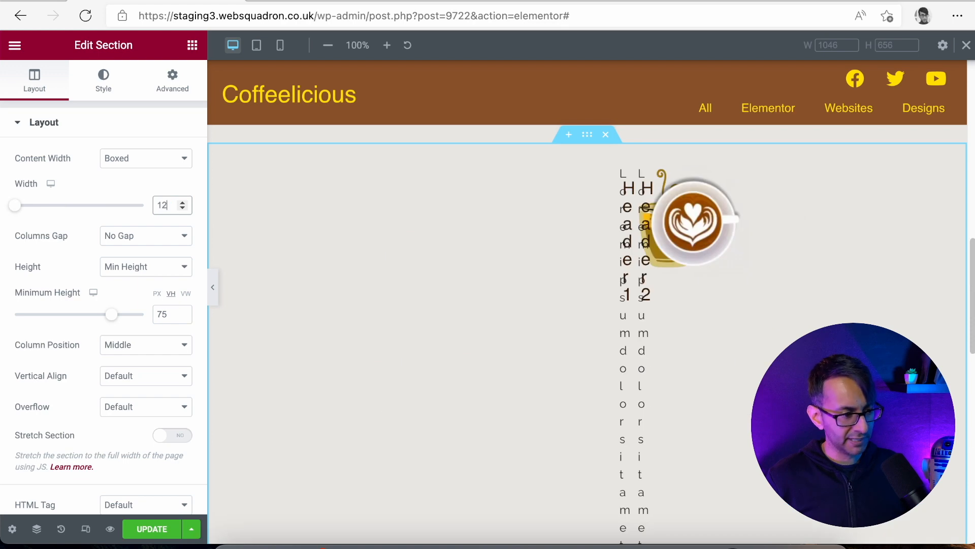
# Replace the Header 2 column of the duplicated section with a new empty column.
pyautogui.rightClick(802, 305)
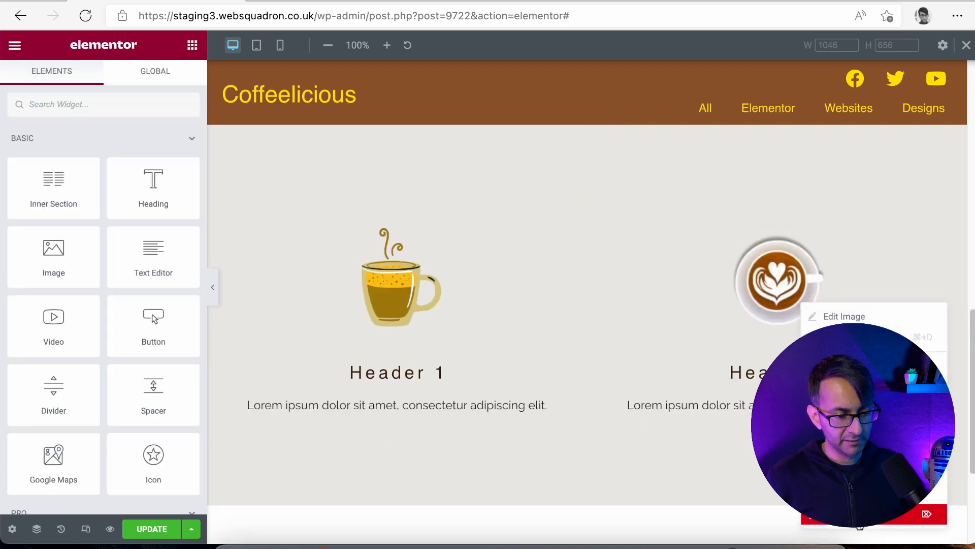
pyautogui.click(813, 516)
pyautogui.rightClick(773, 262)
pyautogui.press('Delete')
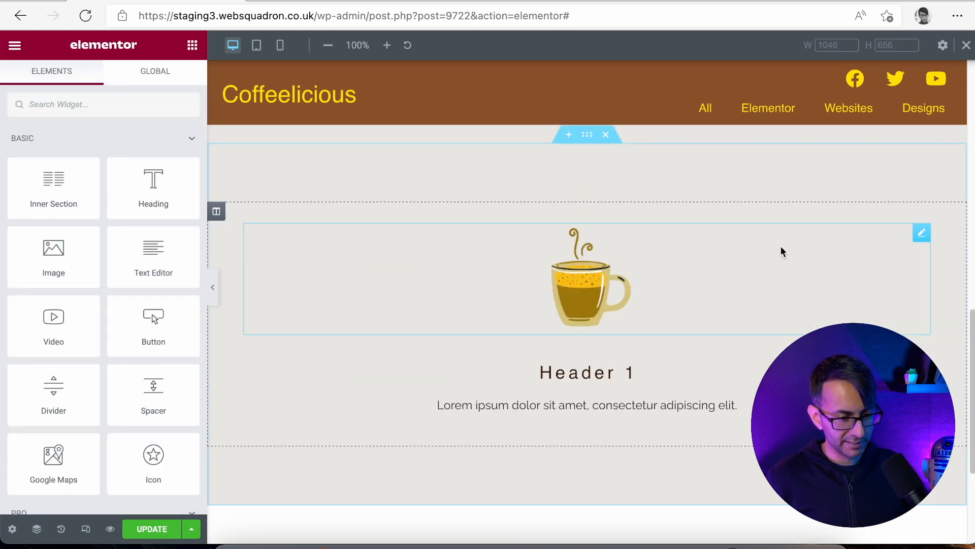
pyautogui.press('super+z')
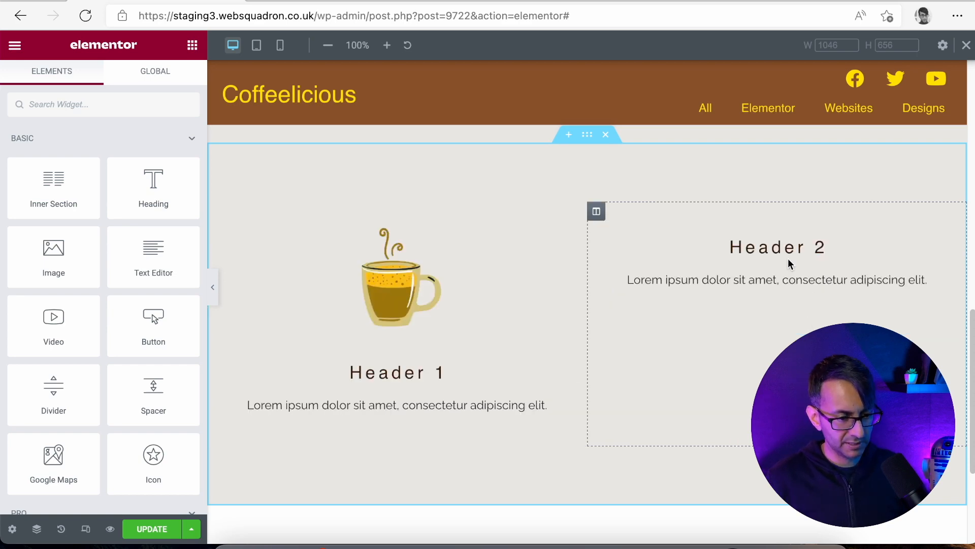
pyautogui.rightClick(598, 211)
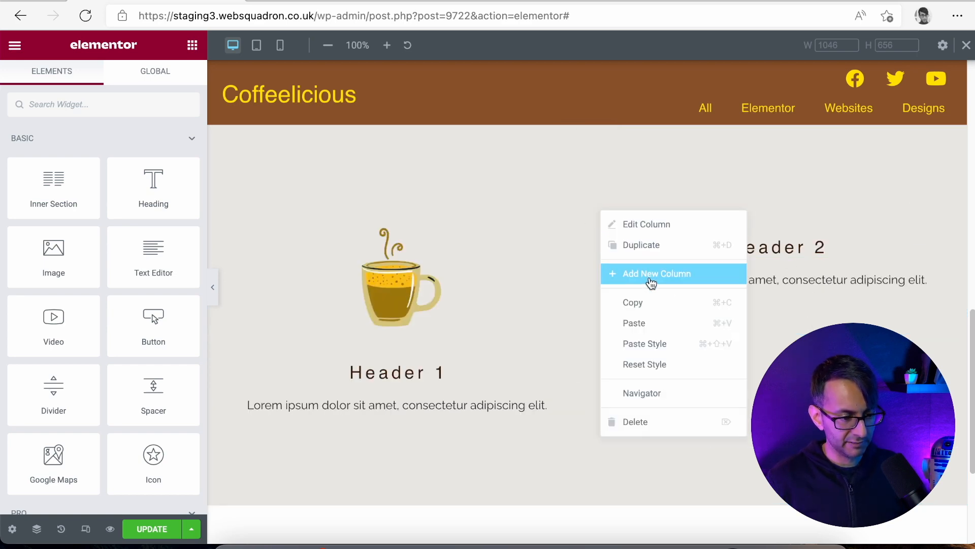
pyautogui.click(656, 422)
pyautogui.rightClick(221, 214)
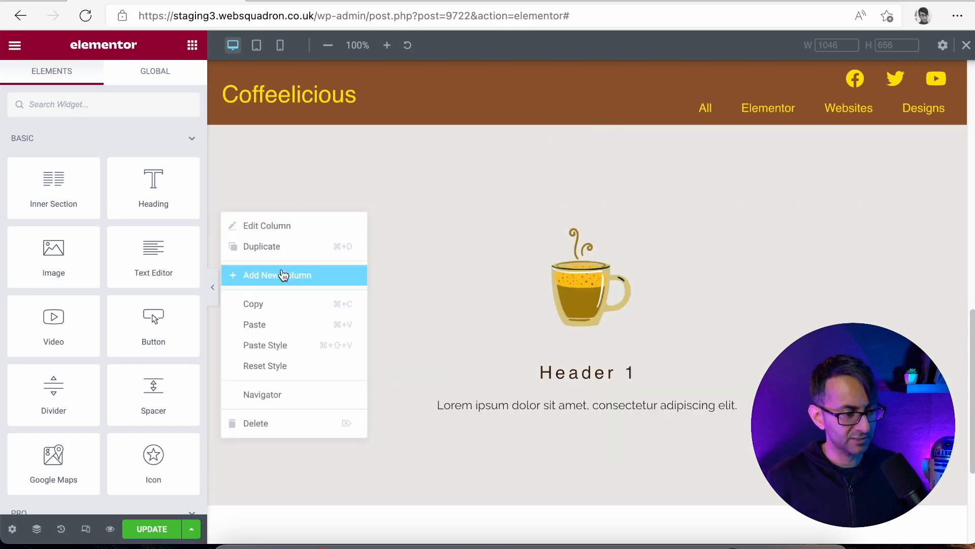
pyautogui.click(298, 277)
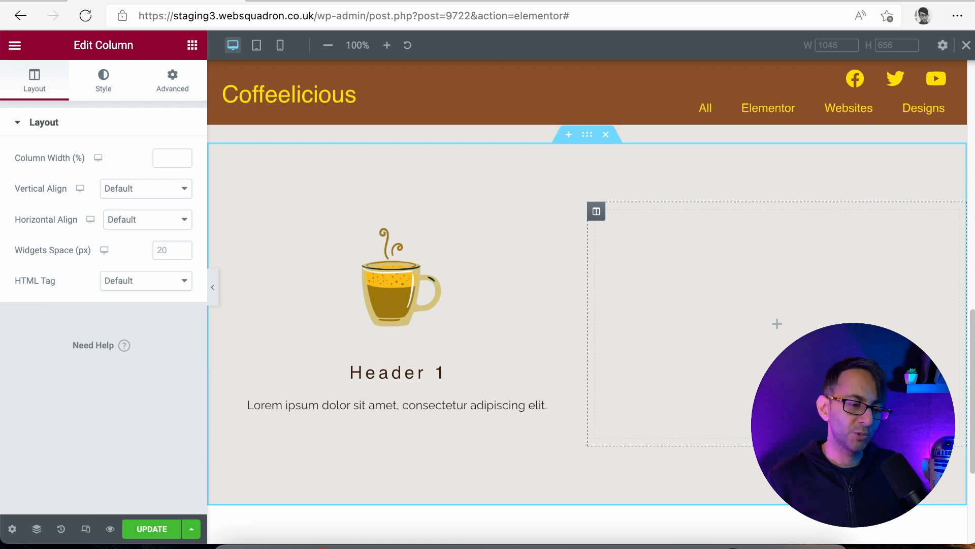
# Copy the coffee cup image from the hero section and paste it into the empty column.
pyautogui.moveTo(972, 342); pyautogui.dragTo(972, 109)
pyautogui.scroll(1, 825, 218)
pyautogui.rightClick(768, 254)
pyautogui.click(814, 319)
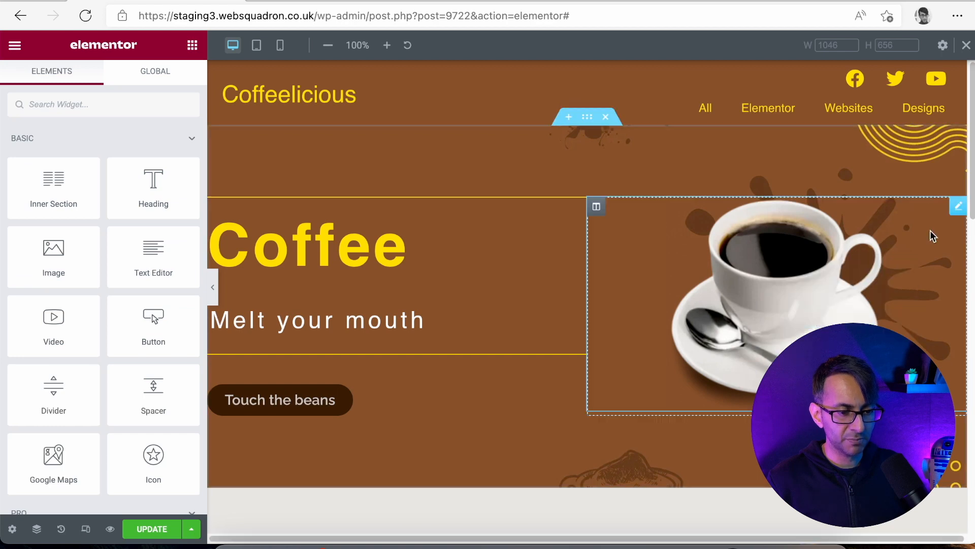
pyautogui.moveTo(972, 180); pyautogui.dragTo(972, 408)
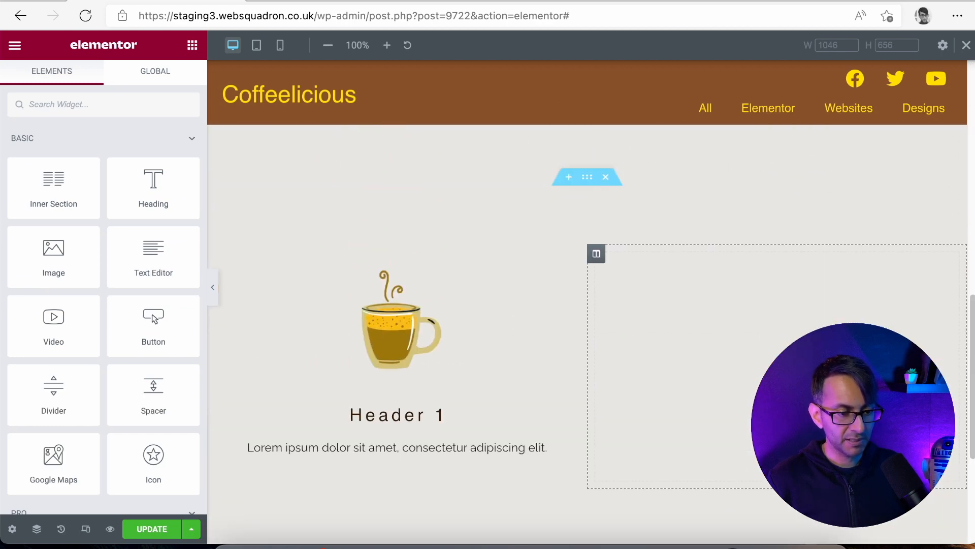
pyautogui.rightClick(741, 319)
pyautogui.click(749, 404)
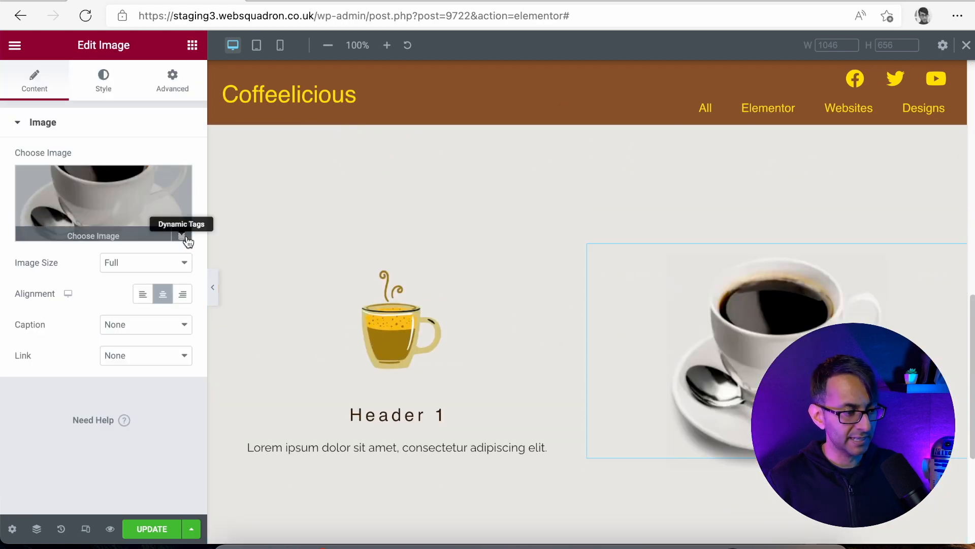
# Replace the pasted cup picture with the coffee grinding machine image 7.webp from the media library.
pyautogui.click(114, 198)
pyautogui.click(467, 352)
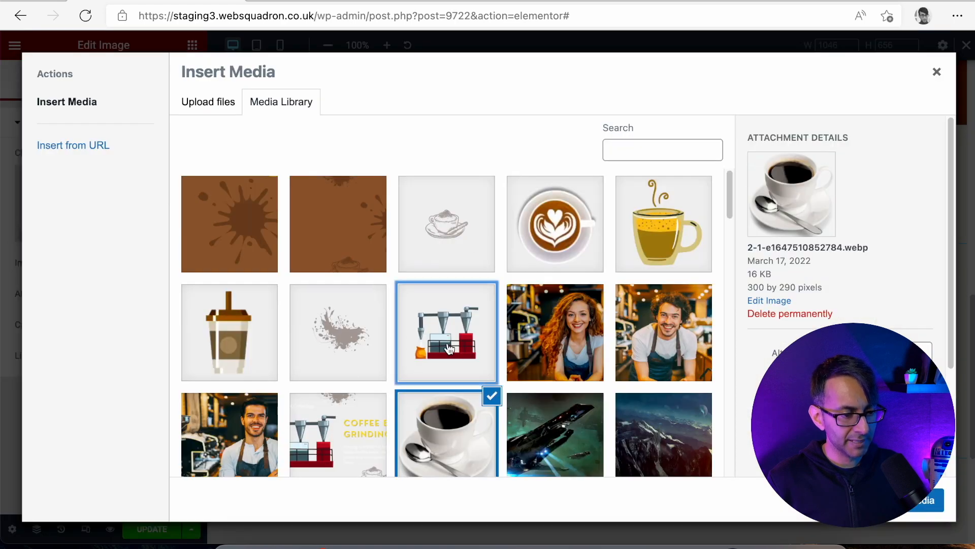
pyautogui.click(927, 500)
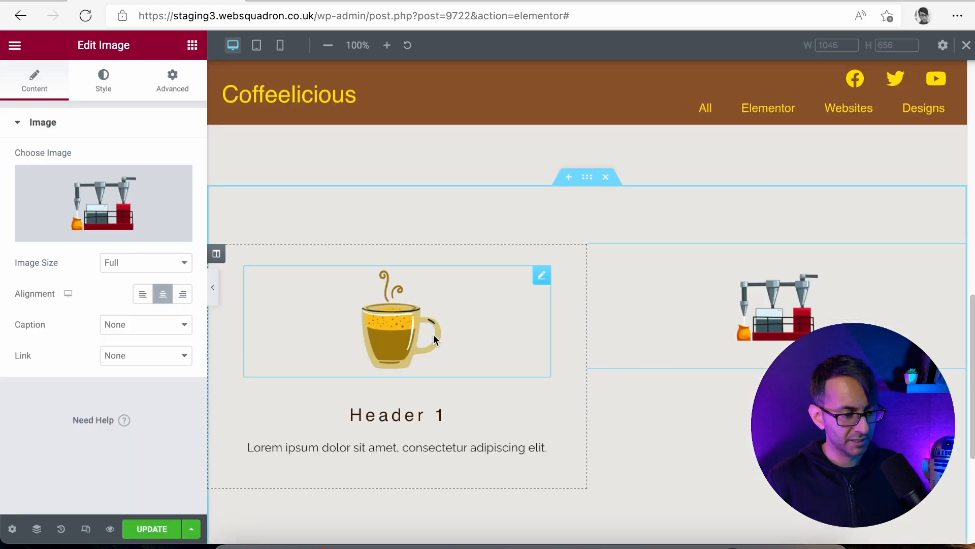
# Crop the grinding machine image 7.webp tightly around the machine, to about 758 by 657 pixels, and save the edited image.
pyautogui.click(97, 205)
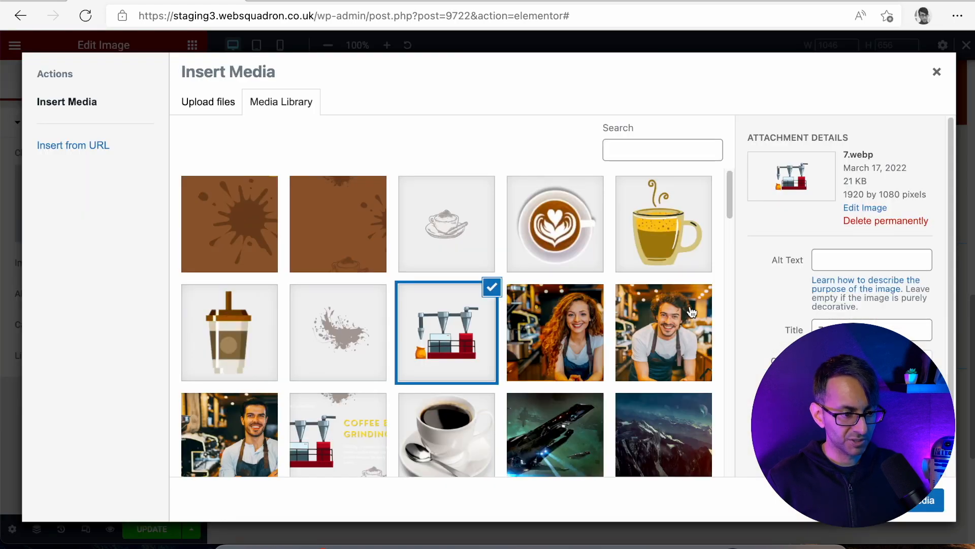
pyautogui.click(887, 207)
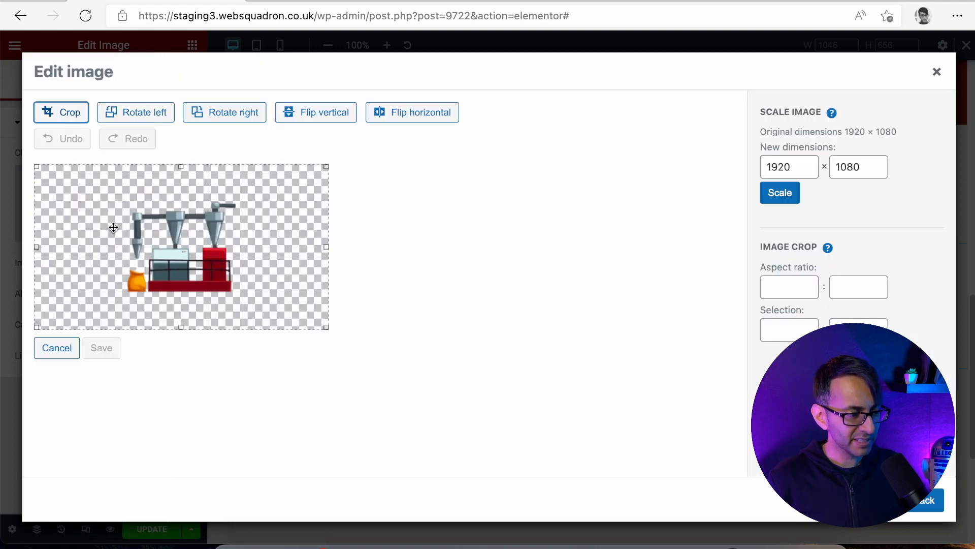
pyautogui.moveTo(38, 244); pyautogui.dragTo(123, 246)
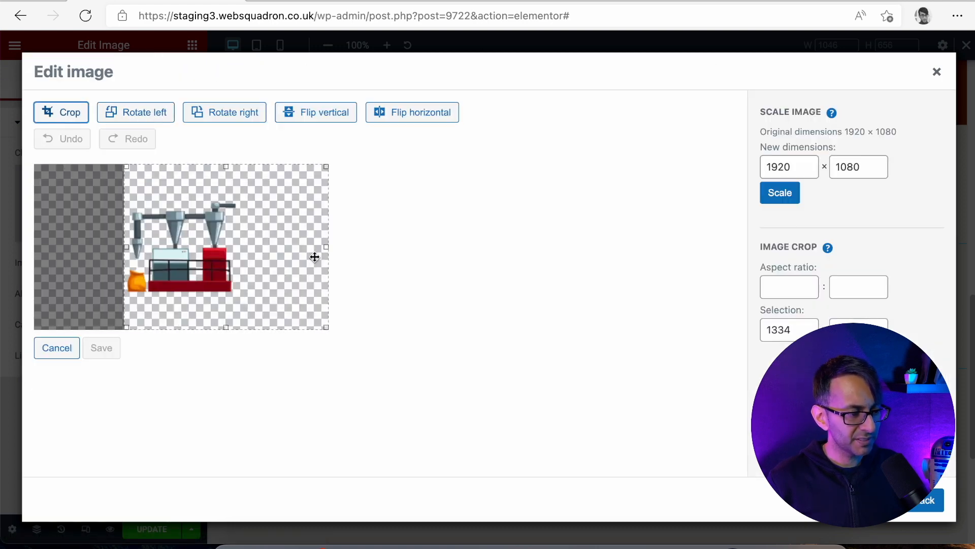
pyautogui.moveTo(326, 248); pyautogui.dragTo(241, 246)
pyautogui.moveTo(170, 325); pyautogui.dragTo(178, 297)
pyautogui.moveTo(183, 168); pyautogui.dragTo(181, 198)
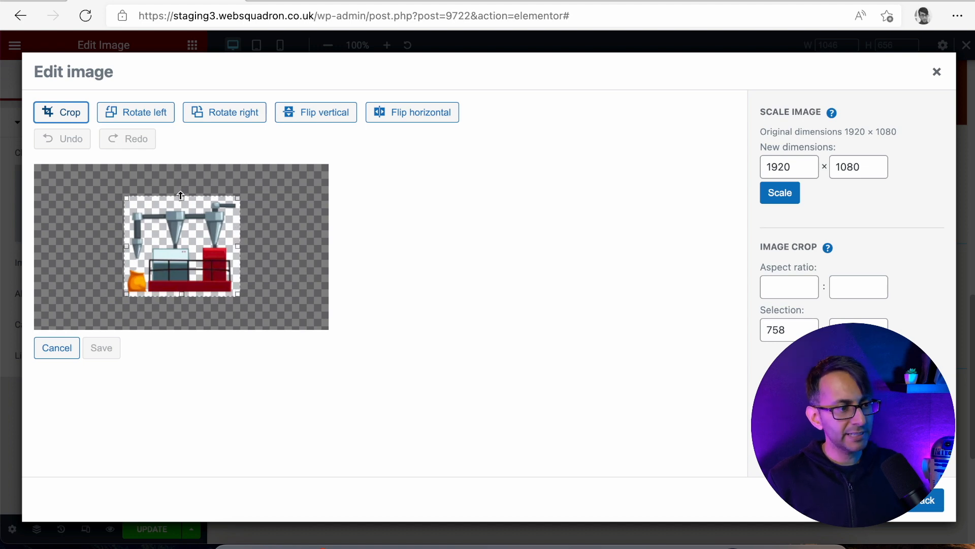
pyautogui.click(74, 119)
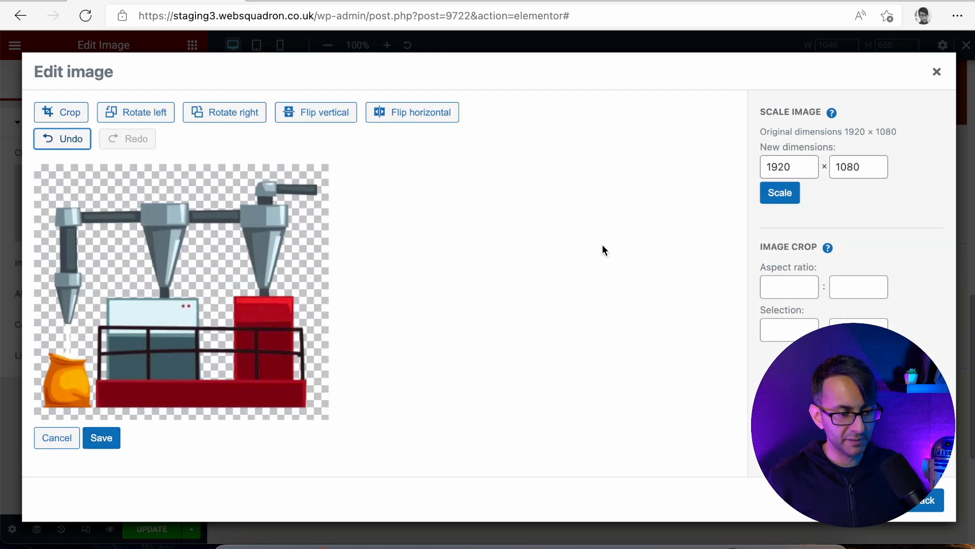
pyautogui.click(112, 441)
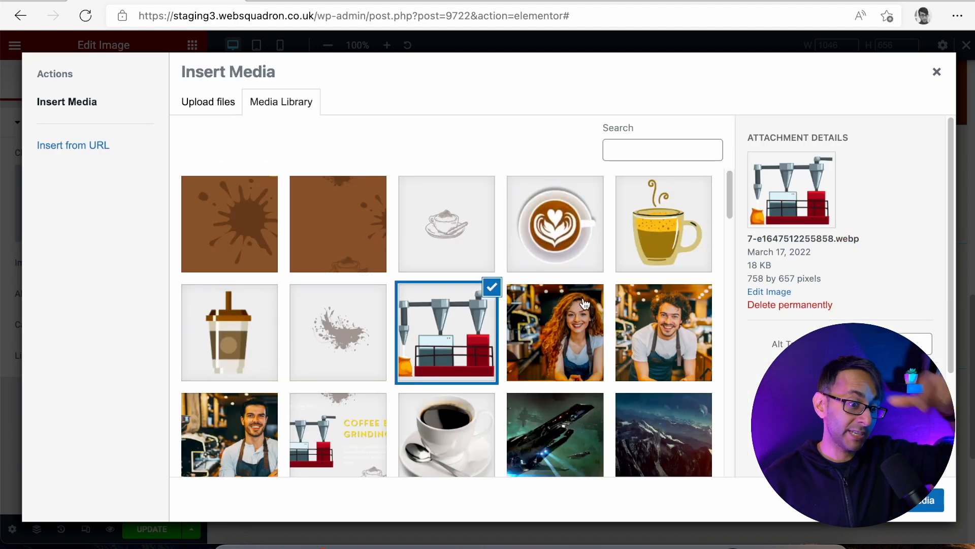
# Scale the cropped grinding machine image to 250 by 217 pixels and return to the media library.
pyautogui.click(772, 294)
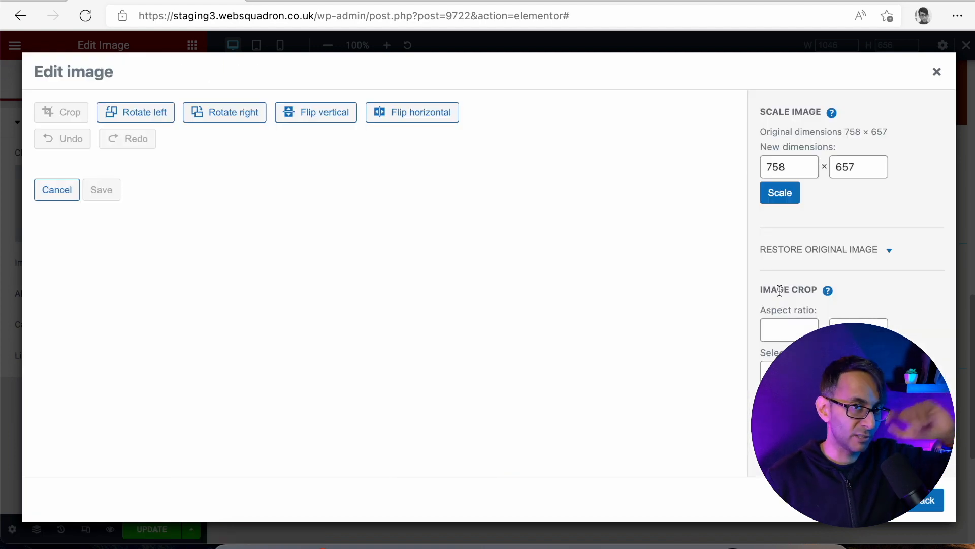
pyautogui.doubleClick(794, 173)
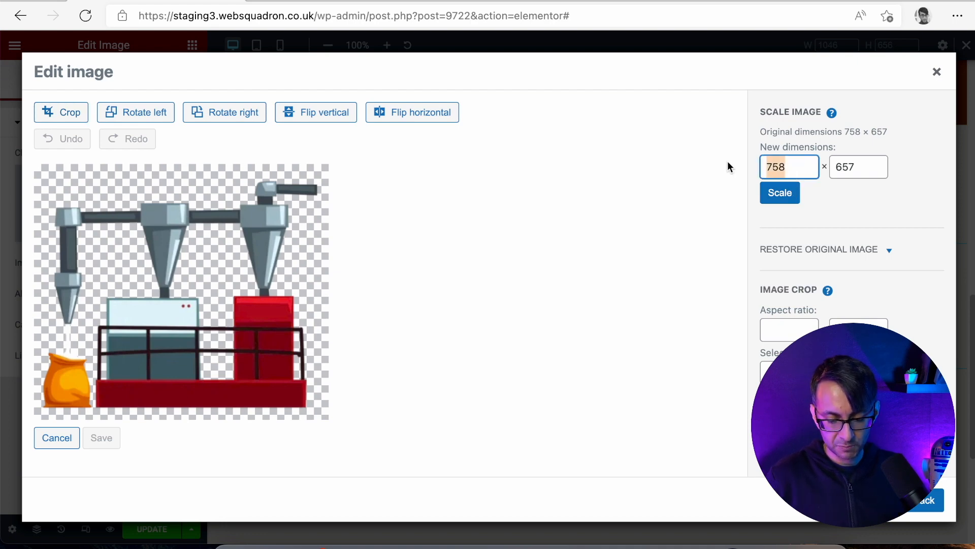
pyautogui.write('250')
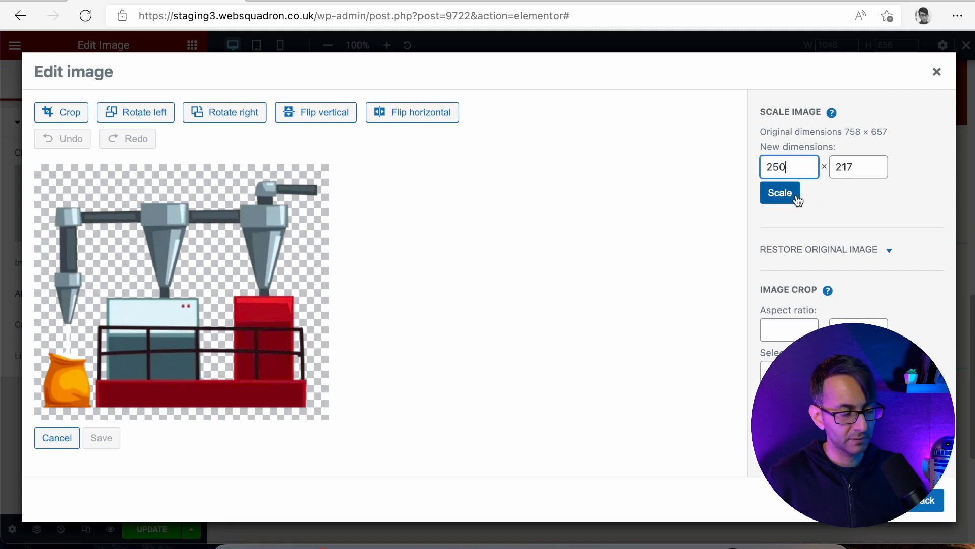
pyautogui.click(780, 193)
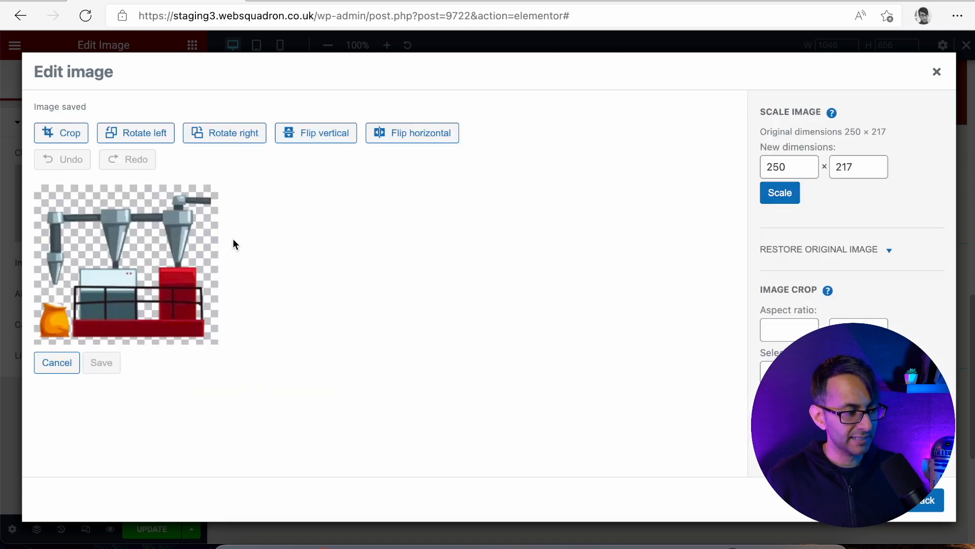
pyautogui.click(927, 502)
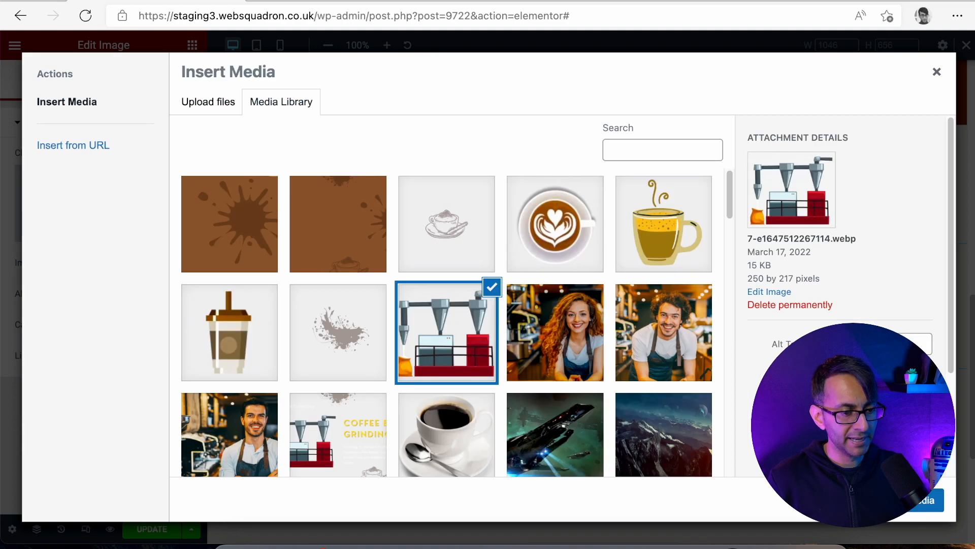
# Insert the scaled machine image into the image widget, update the page and reload the editor.
pyautogui.click(928, 501)
pyautogui.click(144, 529)
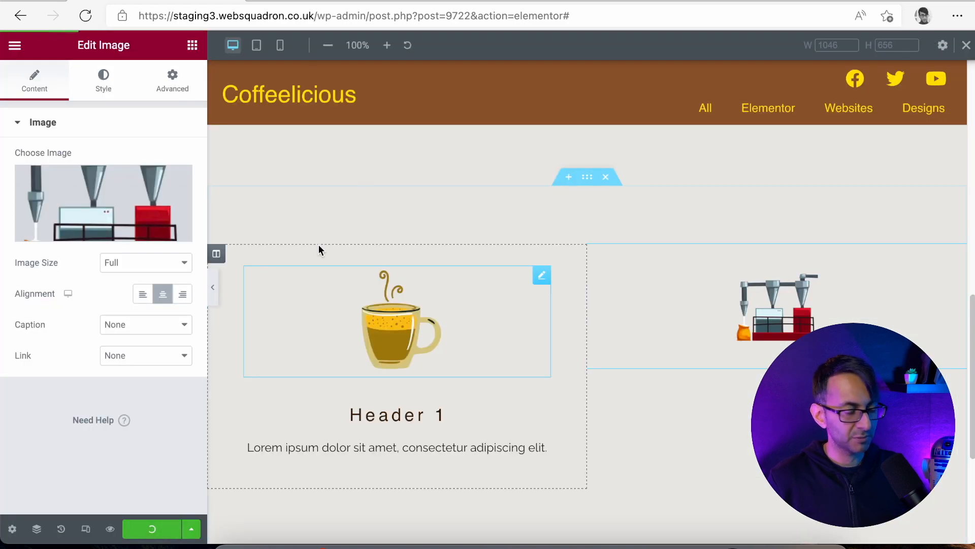
pyautogui.click(513, 10)
pyautogui.press('Return')
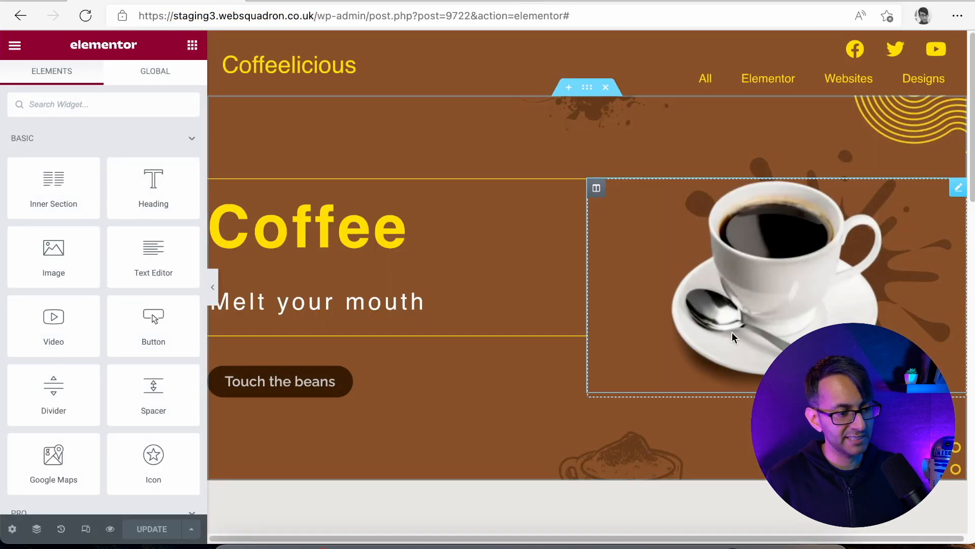
# Set both the width and max width of the grinding machine image to 250 px.
pyautogui.moveTo(973, 131); pyautogui.dragTo(973, 371)
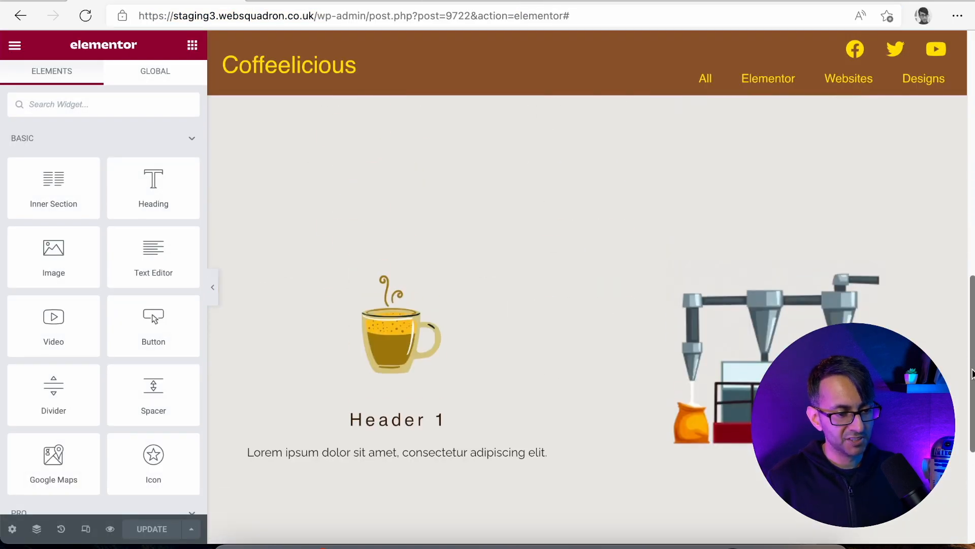
pyautogui.click(813, 305)
pyautogui.click(106, 84)
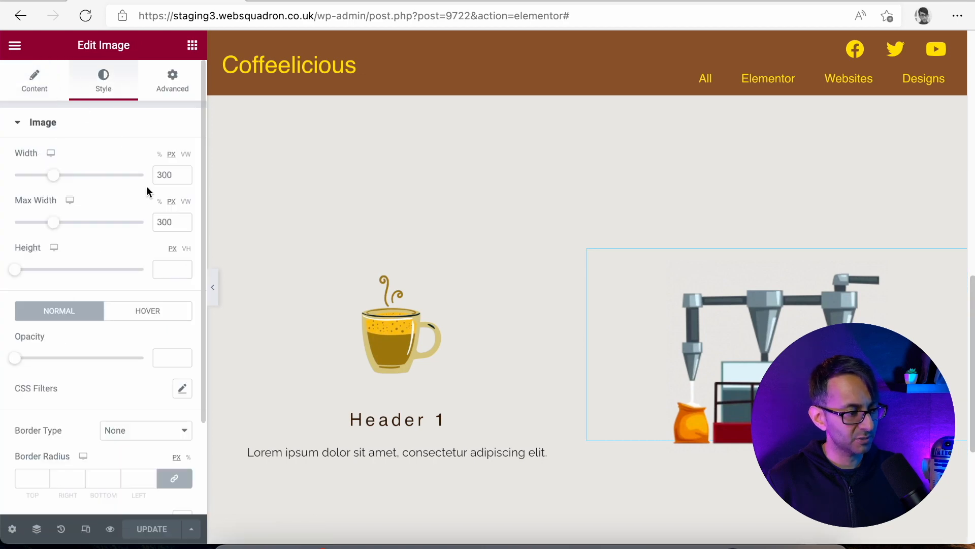
pyautogui.write('250')
pyautogui.press('Tab')
pyautogui.write('250')
pyautogui.click(51, 85)
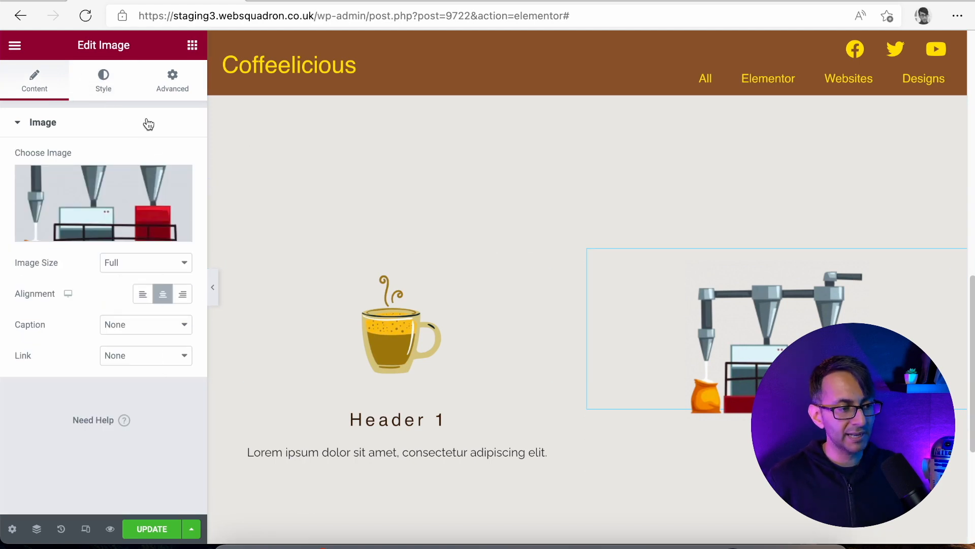
# Set the CSS filter contrast of the grinding machine image to 107.
pyautogui.click(95, 91)
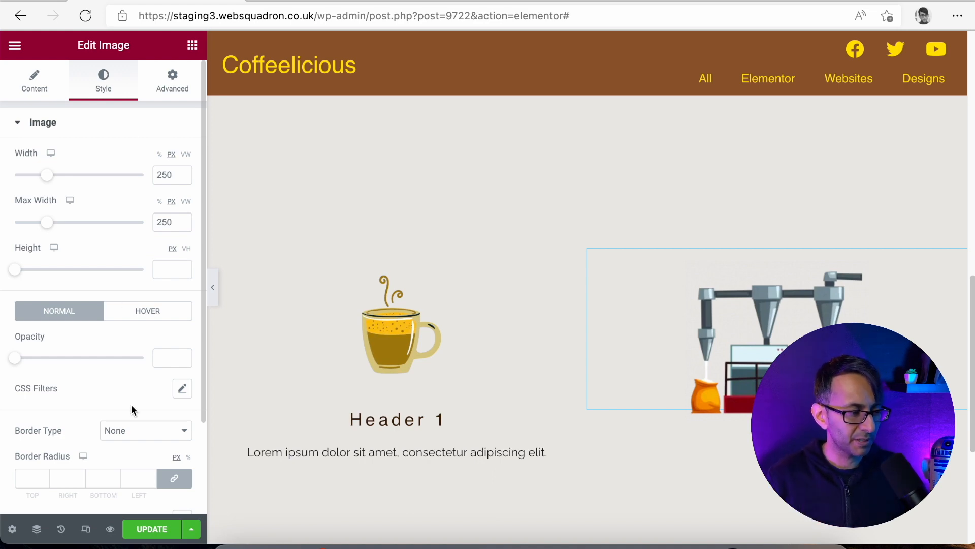
pyautogui.click(182, 389)
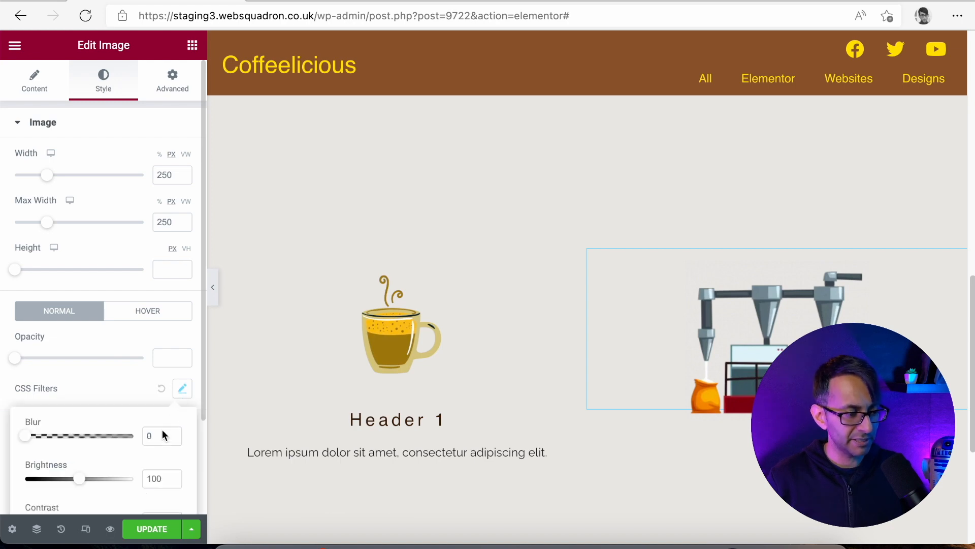
pyautogui.scroll(-2, 135, 464)
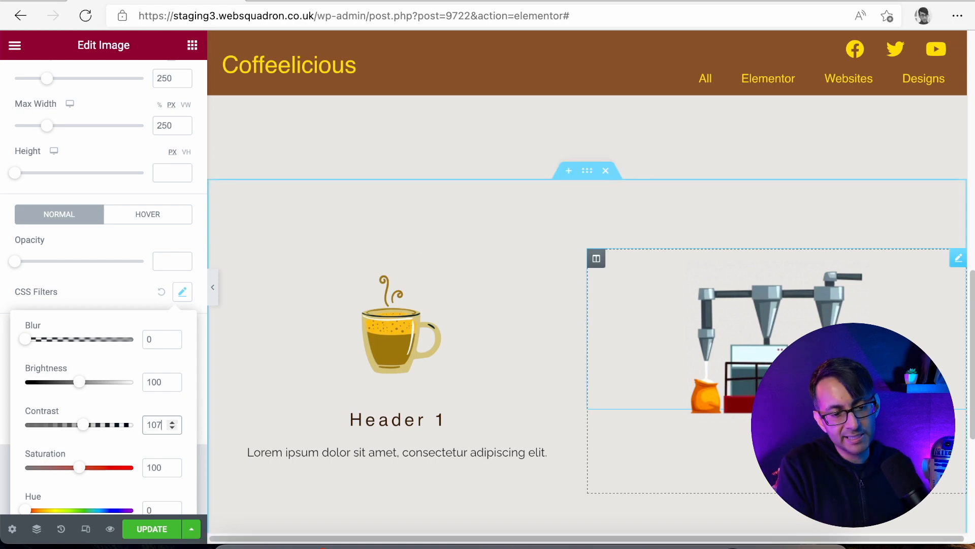
# Set the CSS filter contrast of the coffee cup image in the hero section to 107.
pyautogui.scroll(7, 864, 228)
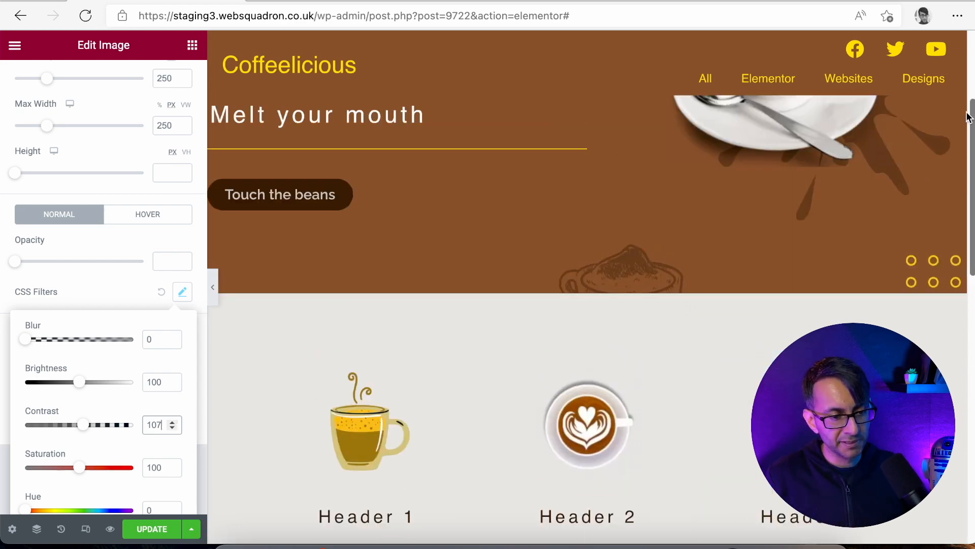
pyautogui.click(804, 178)
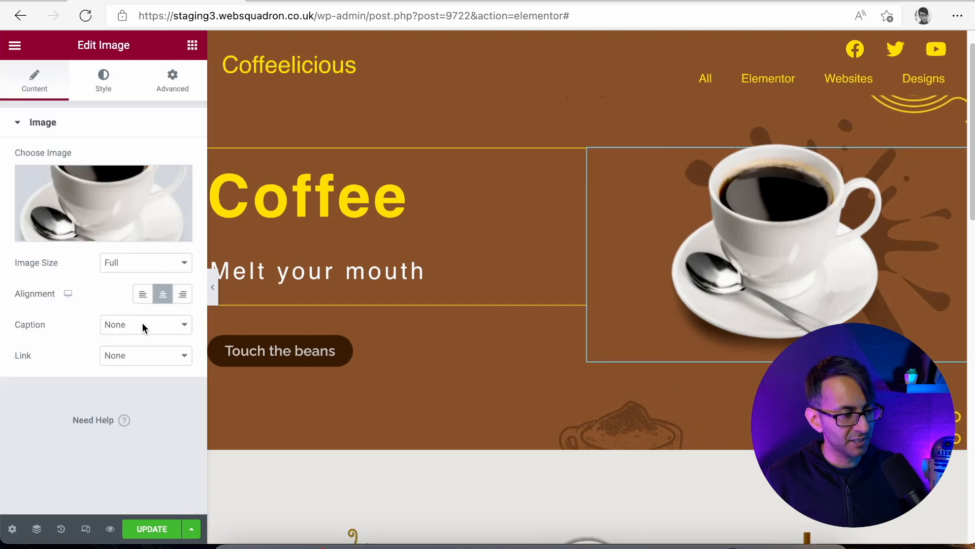
pyautogui.click(113, 95)
pyautogui.click(182, 389)
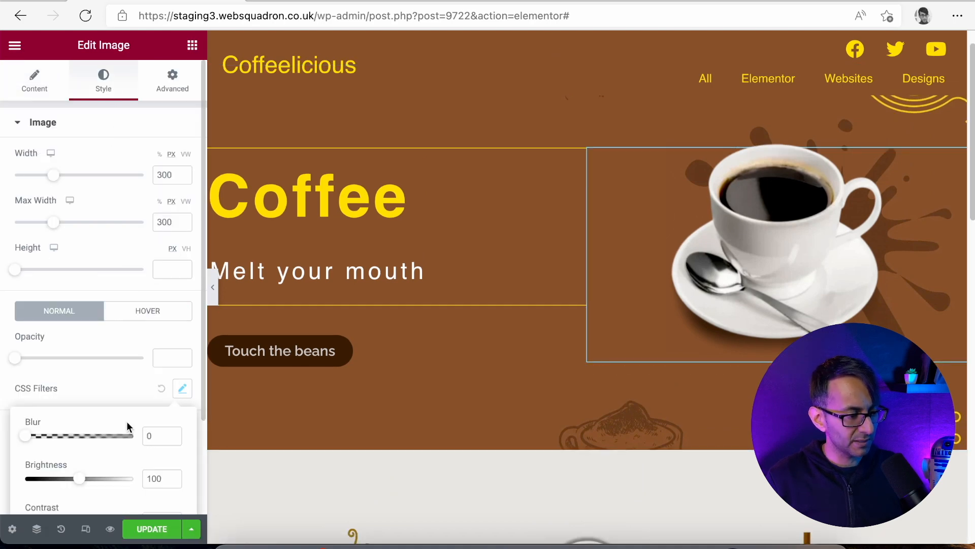
pyautogui.scroll(-1, 148, 477)
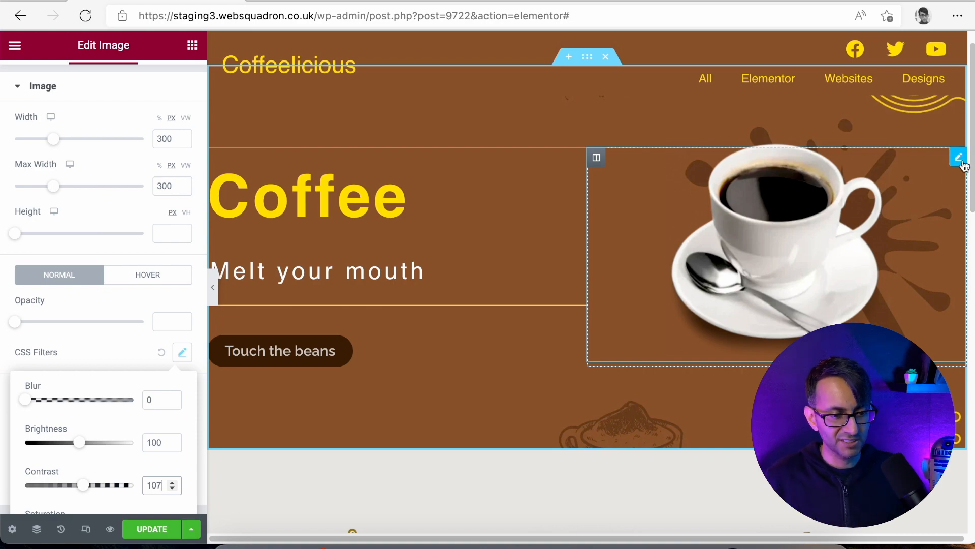
# Set the coffee cup sketch 12.webp from the media library as the background image of the two-column section.
pyautogui.moveTo(968, 161); pyautogui.dragTo(964, 393)
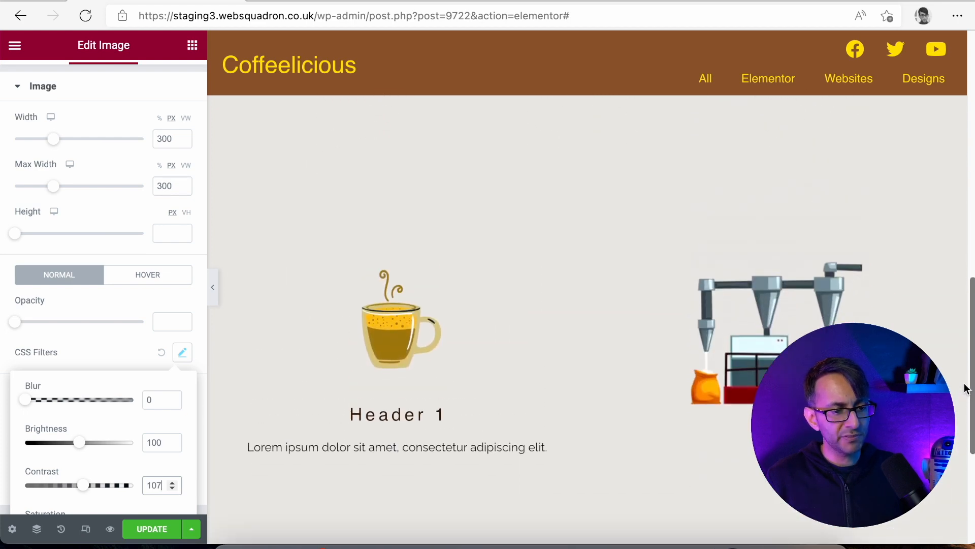
pyautogui.scroll(2, 682, 394)
pyautogui.click(588, 245)
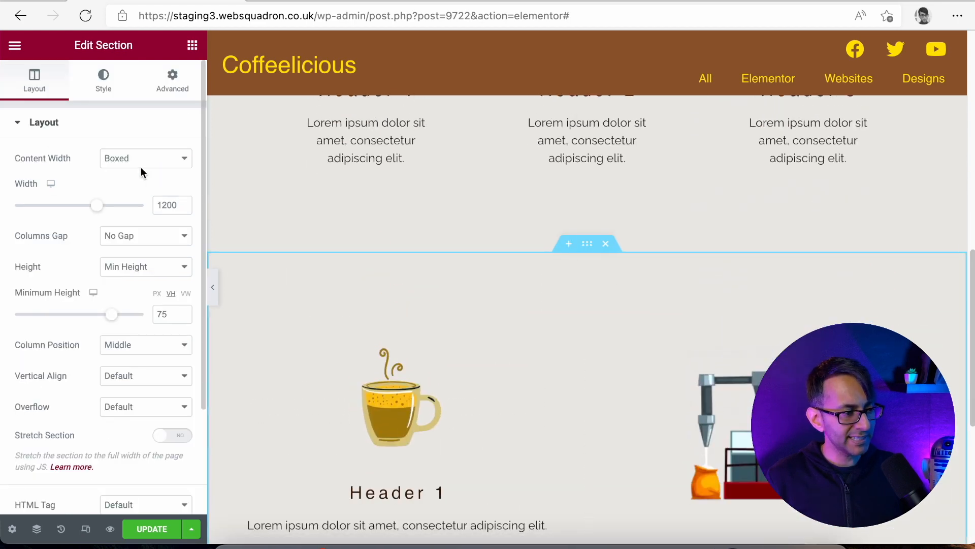
pyautogui.click(104, 81)
pyautogui.click(140, 292)
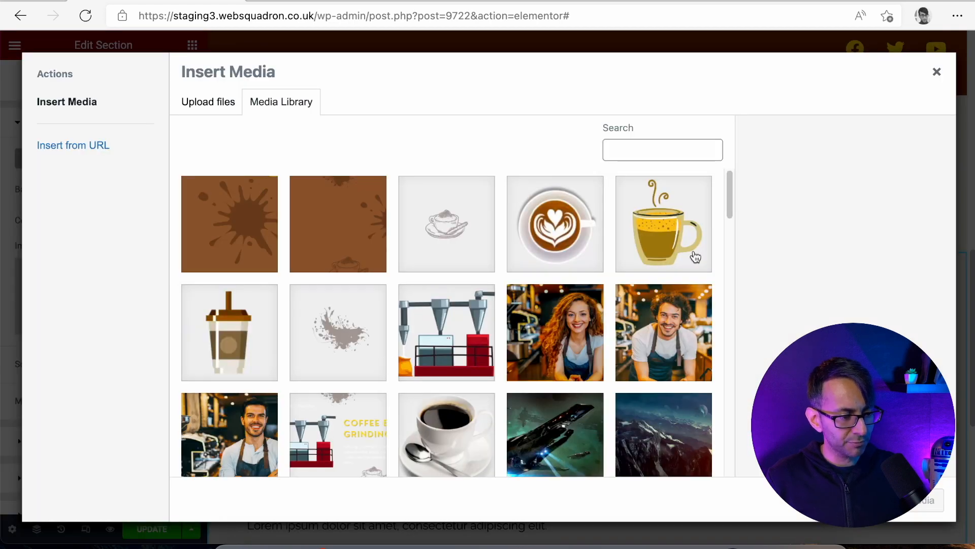
pyautogui.moveTo(727, 199)
pyautogui.mouseDown()
pyautogui.moveTo(732, 223)
pyautogui.moveTo(736, 210)
pyautogui.mouseUp()
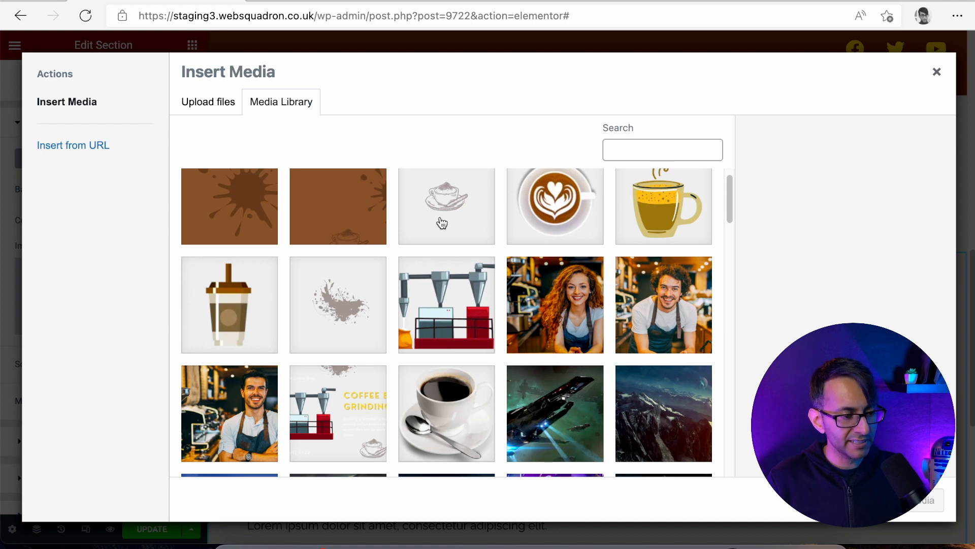
pyautogui.click(442, 224)
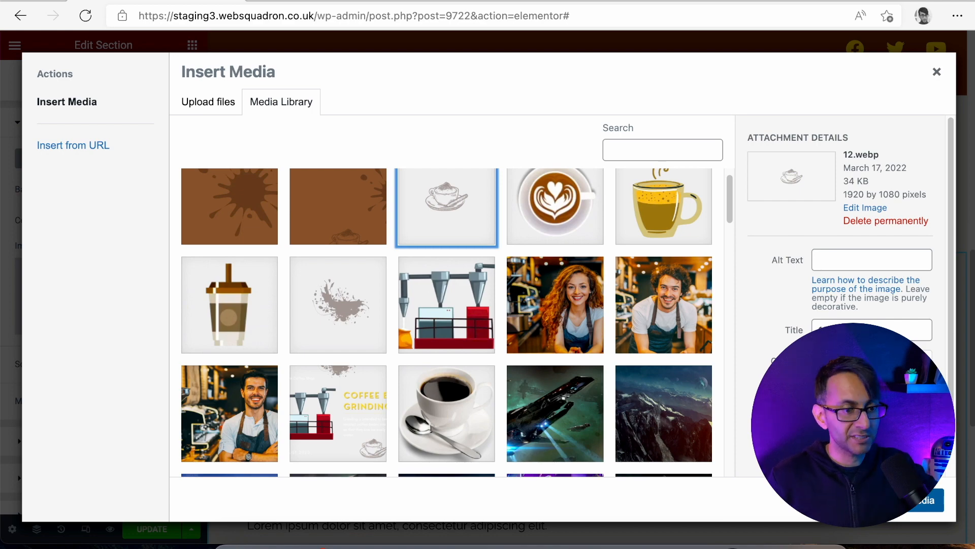
pyautogui.click(930, 501)
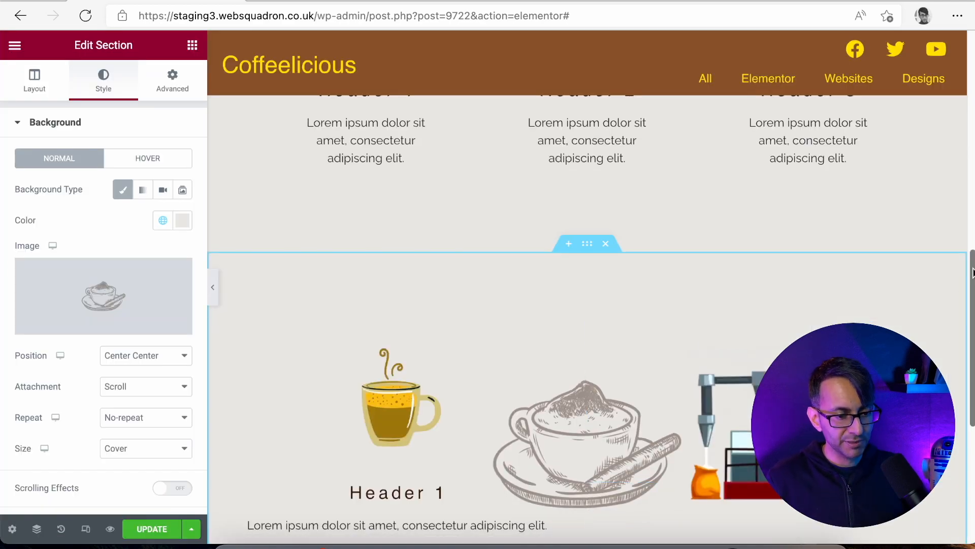
# Review how the two-column section with its background sketch looks beneath the three-column section.
pyautogui.scroll(-1, 973, 287)
pyautogui.scroll(-4, 973, 287)
pyautogui.scroll(8, 973, 287)
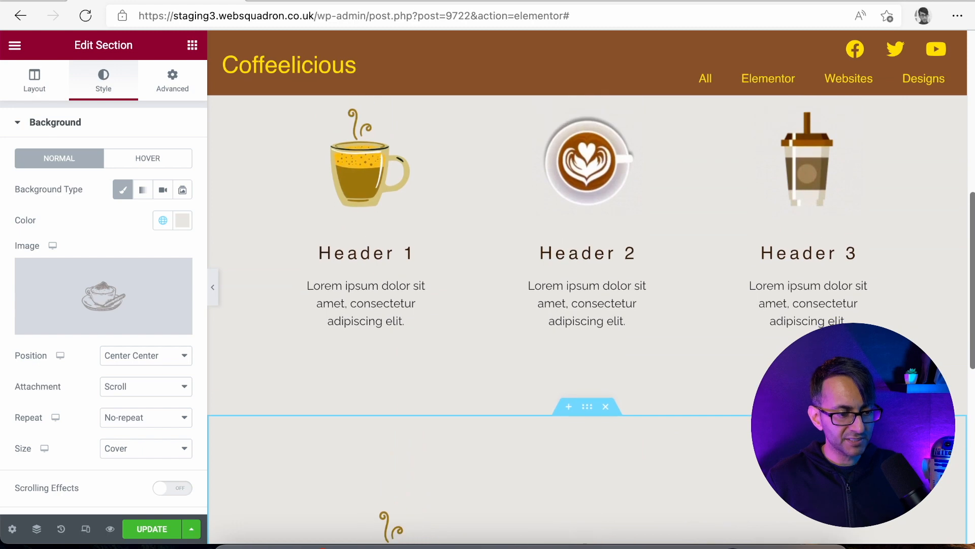
pyautogui.scroll(-6, 972, 287)
pyautogui.scroll(3, 972, 287)
pyautogui.scroll(-2, 973, 287)
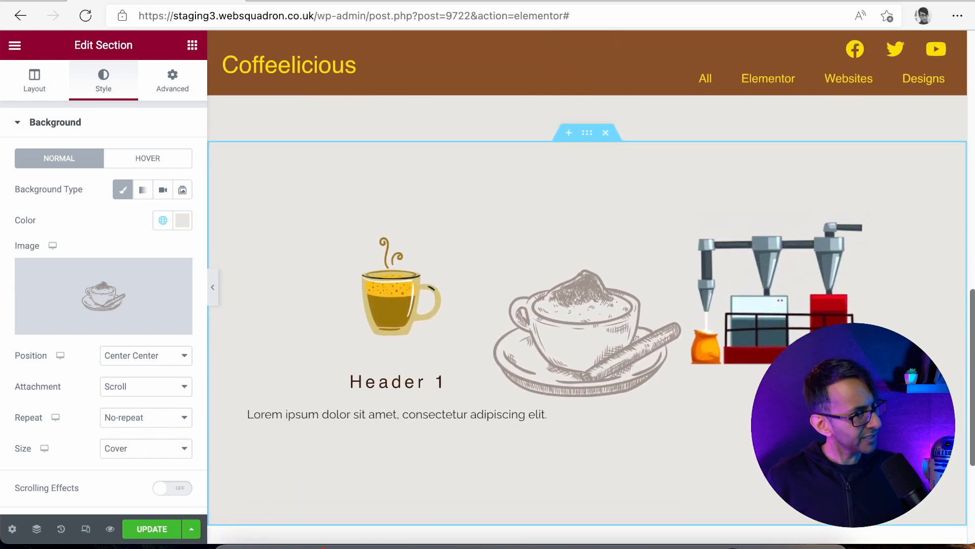
pyautogui.scroll(1, 684, 195)
# Give the two-column section a classic background overlay, trying the global Secondary color before choosing Primary.
pyautogui.scroll(-3, 75, 359)
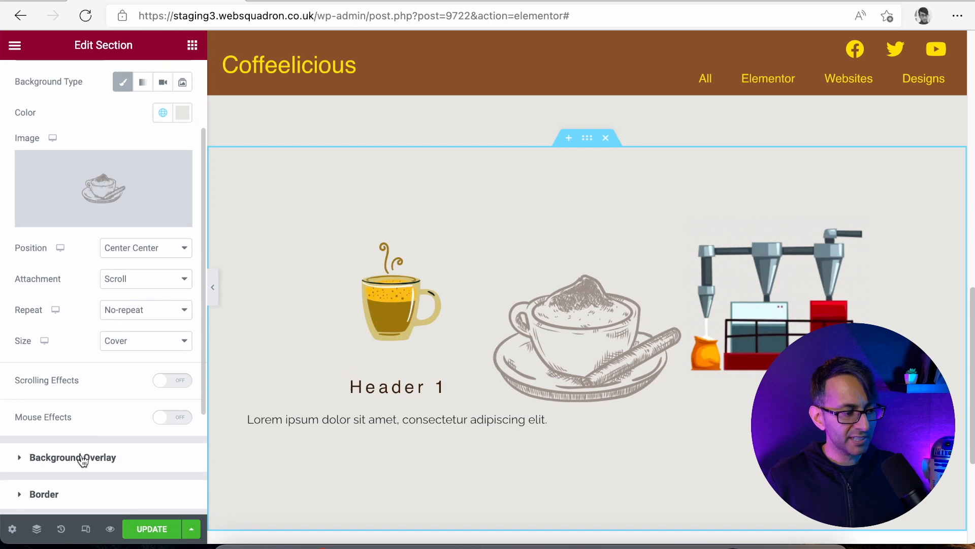
pyautogui.click(83, 463)
pyautogui.click(162, 227)
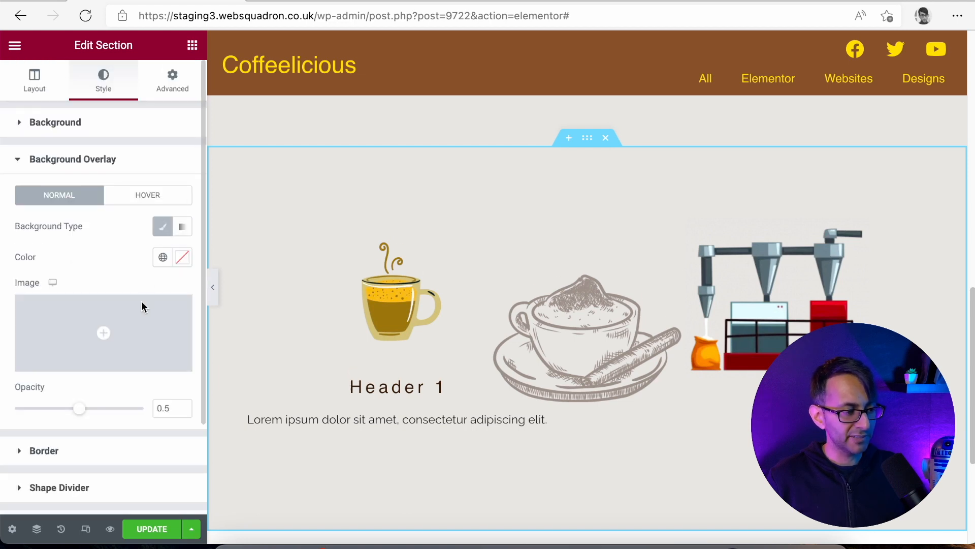
pyautogui.click(162, 257)
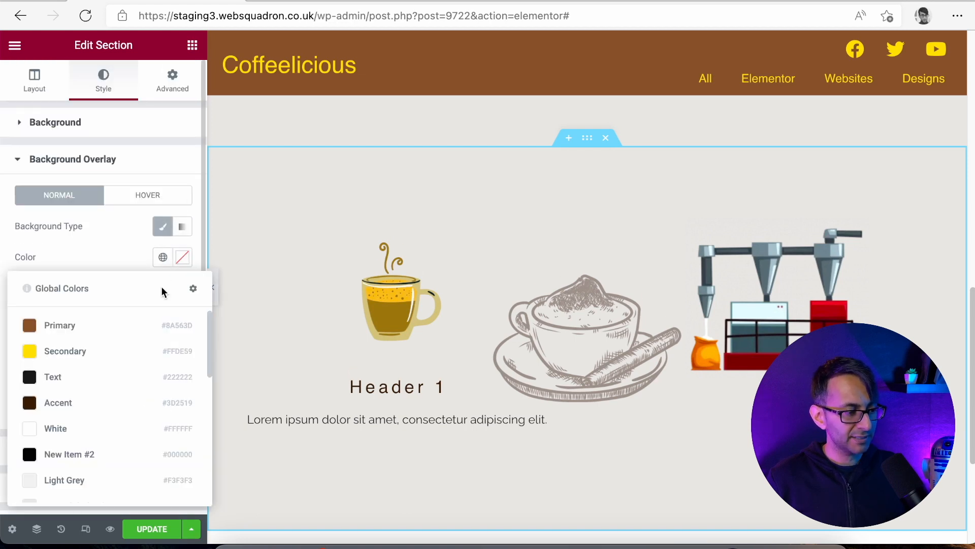
pyautogui.click(107, 342)
pyautogui.click(162, 257)
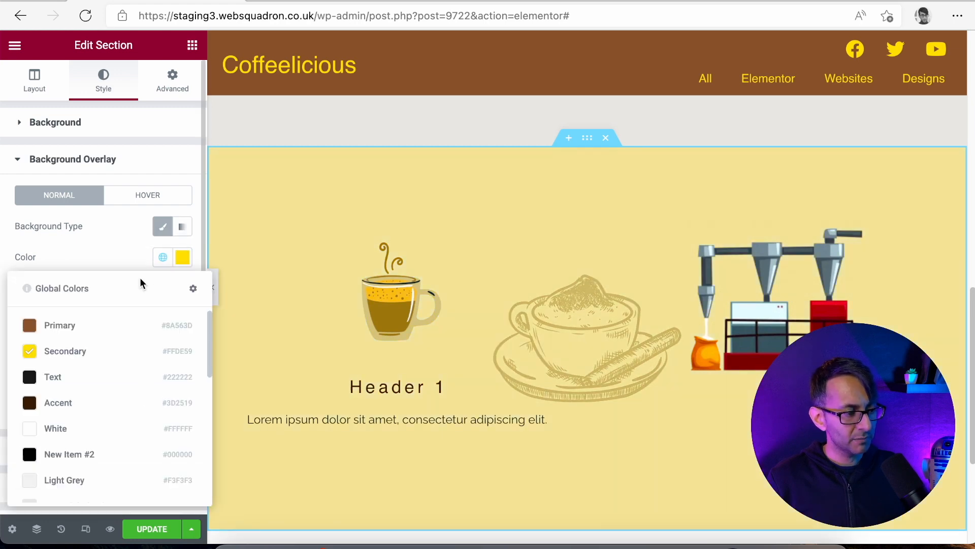
pyautogui.click(97, 330)
# Lower the opacity of the two-column section's background overlay to 0 after trying 0.15.
pyautogui.moveTo(80, 409); pyautogui.dragTo(35, 415)
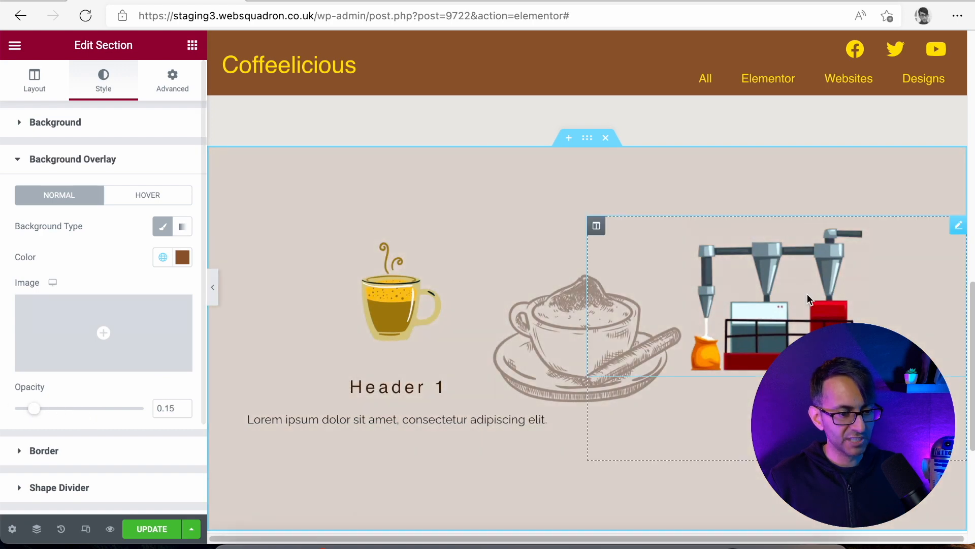
pyautogui.scroll(1, 967, 314)
pyautogui.moveTo(967, 314); pyautogui.dragTo(964, 281)
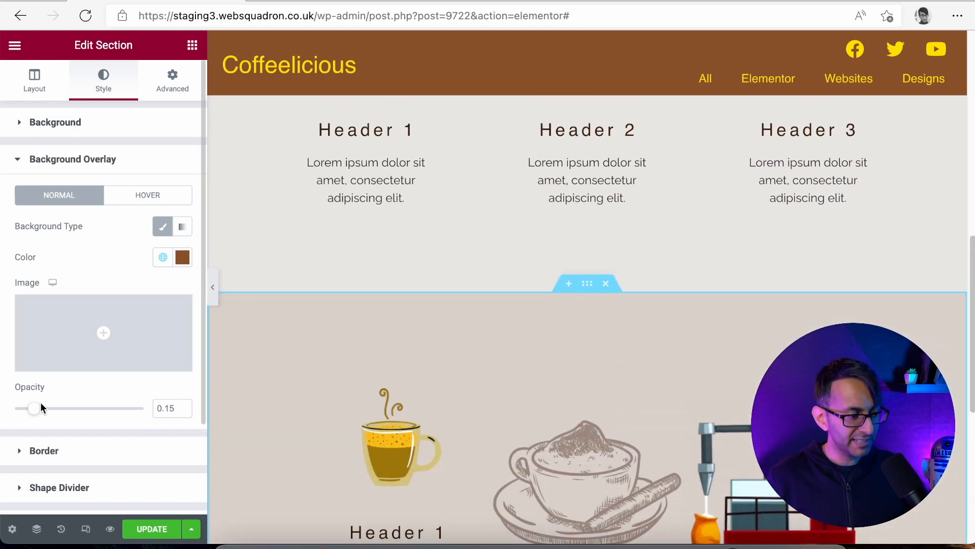
pyautogui.moveTo(32, 408); pyautogui.dragTo(6, 408)
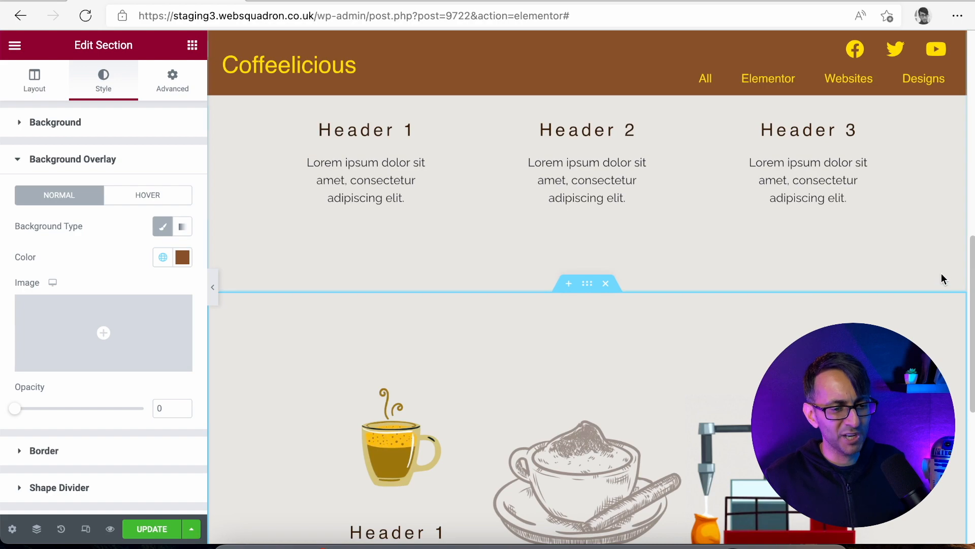
pyautogui.moveTo(968, 258)
pyautogui.mouseDown()
pyautogui.moveTo(971, 323)
pyautogui.moveTo(970, 147)
pyautogui.moveTo(971, 343)
pyautogui.moveTo(970, 258)
pyautogui.mouseUp()
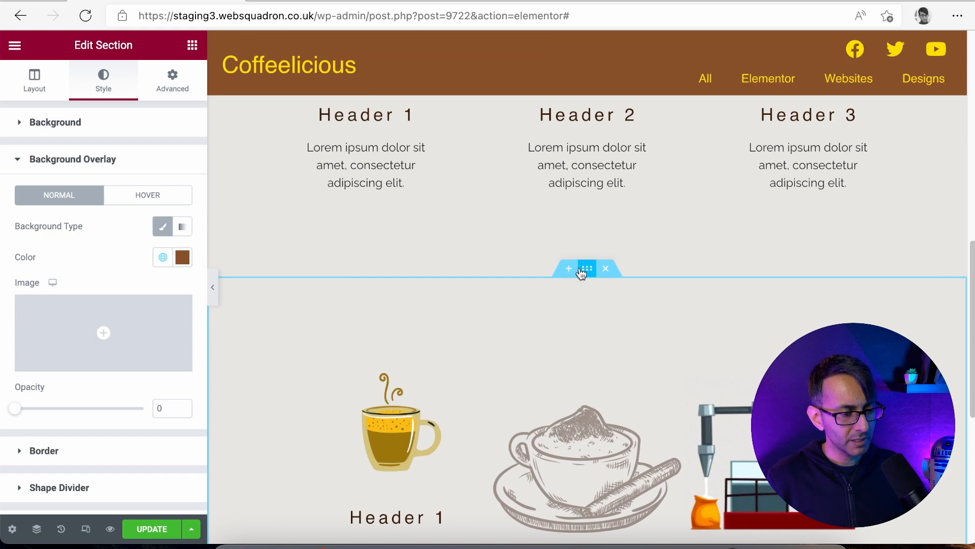
# Delete the yellow coffee cup image above the heading in the two-column section.
pyautogui.rightClick(392, 442)
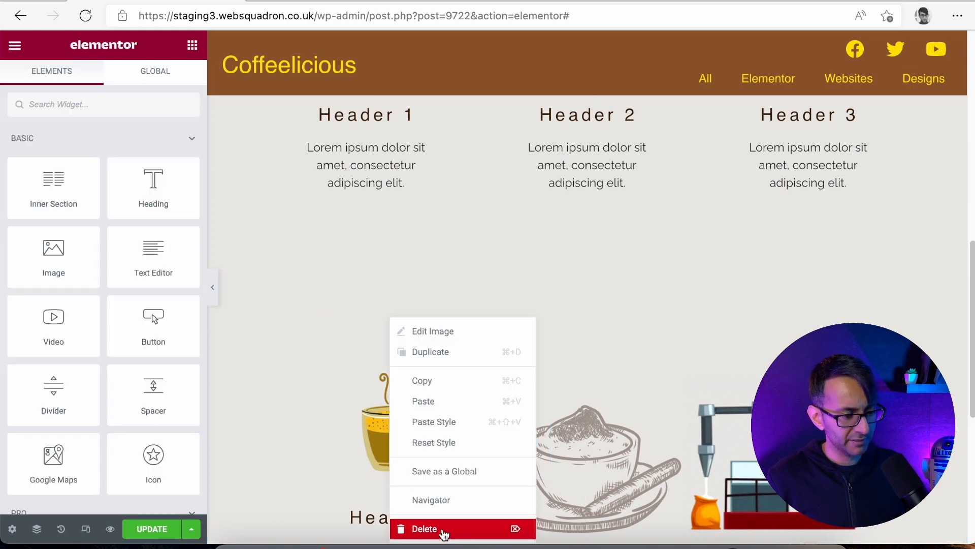
pyautogui.click(424, 525)
# Left-align the Header 1 heading in the two-column section and change its title to Header 4.
pyautogui.click(417, 429)
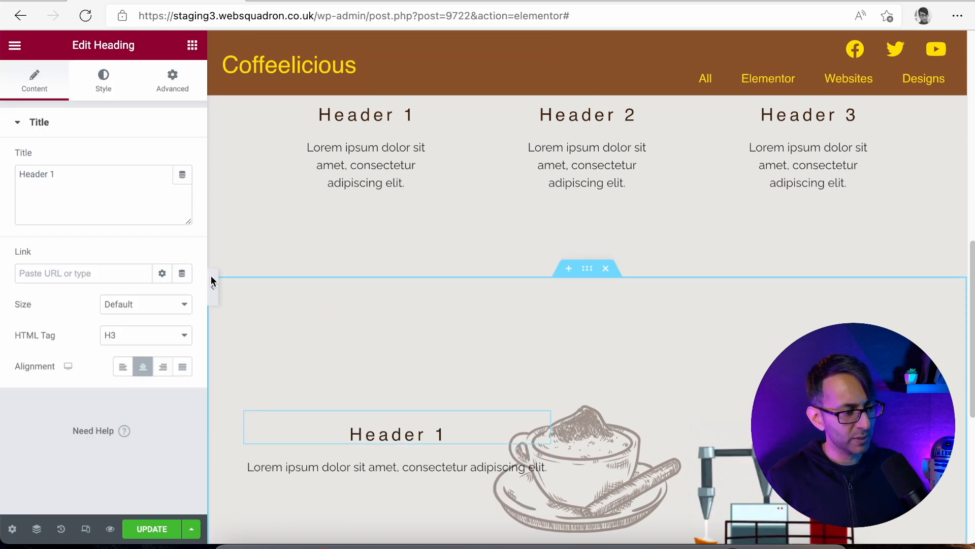
pyautogui.click(123, 367)
pyautogui.click(73, 167)
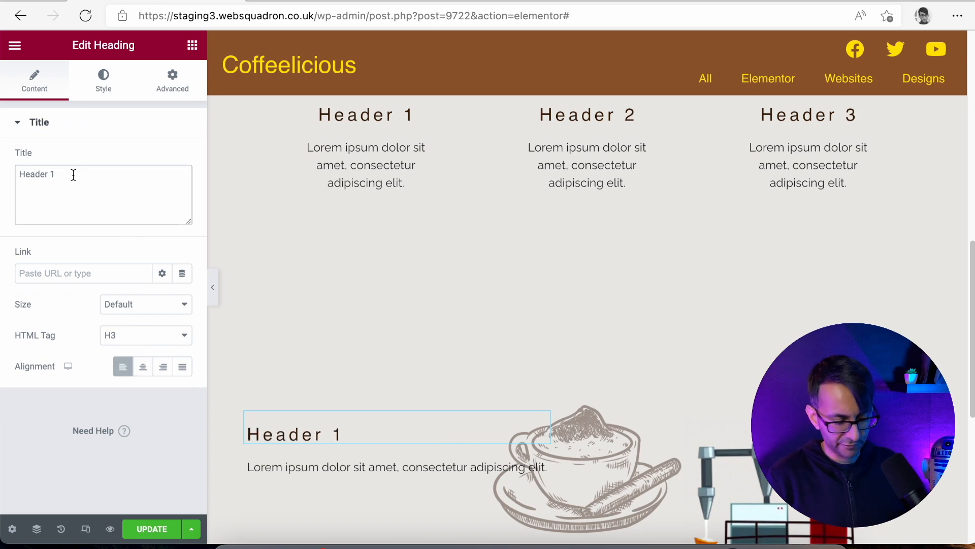
pyautogui.scroll(3, 370, 240)
pyautogui.scroll(-4, 397, 249)
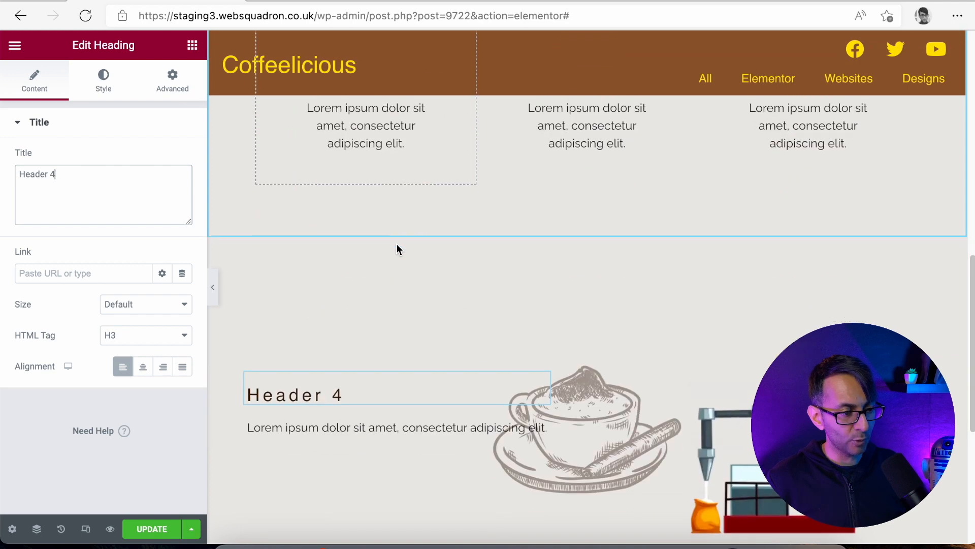
# Check the typography settings of the "Melt your mouth" heading in the hero section.
pyautogui.moveTo(972, 333); pyautogui.dragTo(971, 140)
pyautogui.rightClick(361, 236)
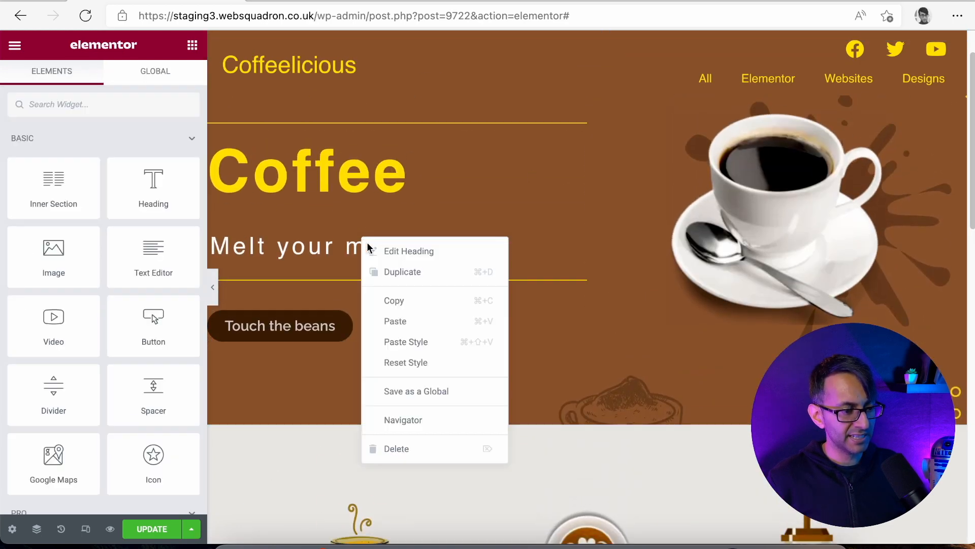
pyautogui.click(407, 250)
pyautogui.click(108, 91)
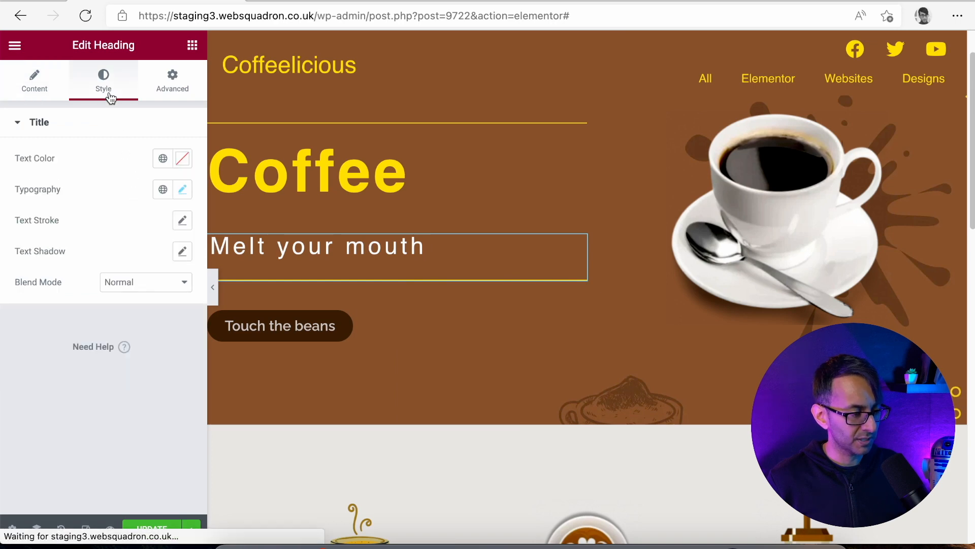
pyautogui.click(183, 190)
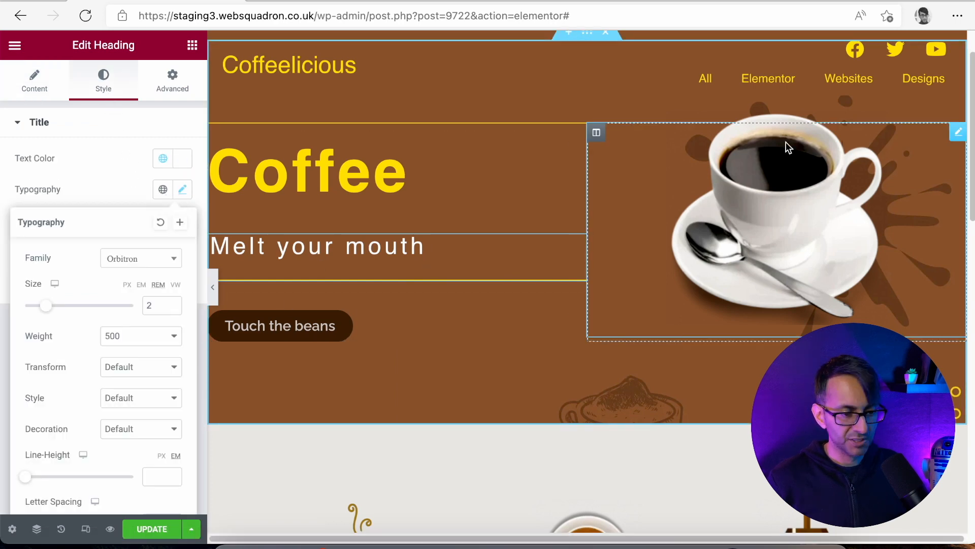
# Set the typography size of the Header 4 heading in the two-column section to 2 rem.
pyautogui.click(971, 305)
pyautogui.scroll(-2, 972, 305)
pyautogui.click(327, 280)
pyautogui.click(102, 87)
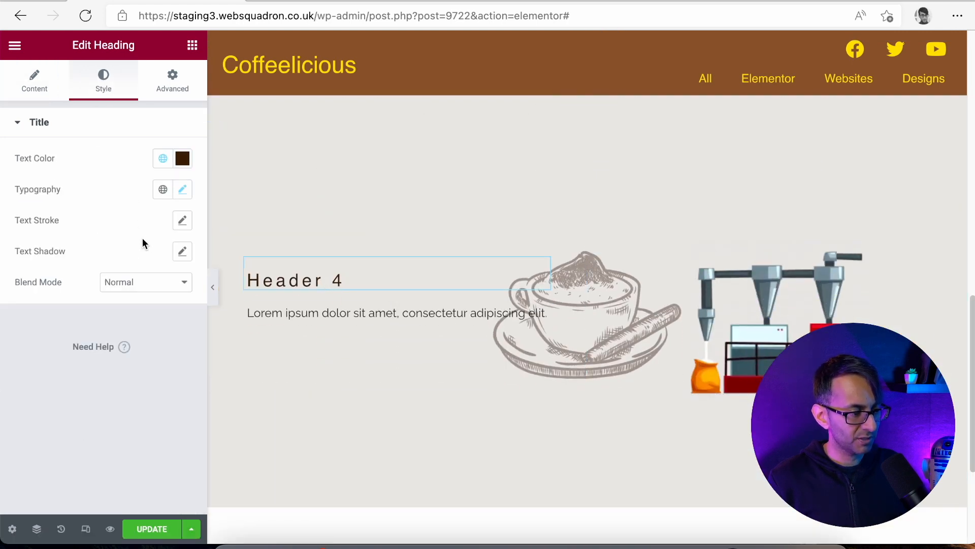
pyautogui.click(183, 190)
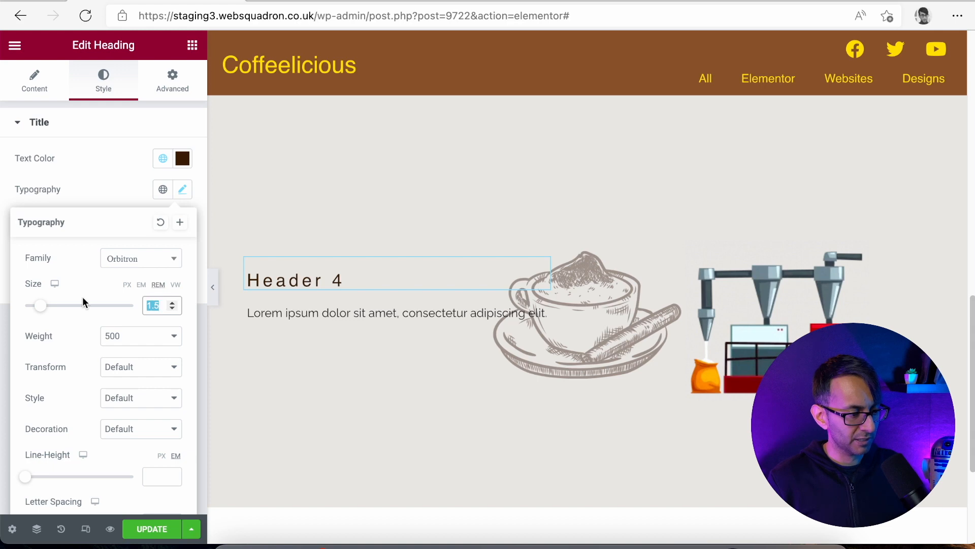
pyautogui.write('2')
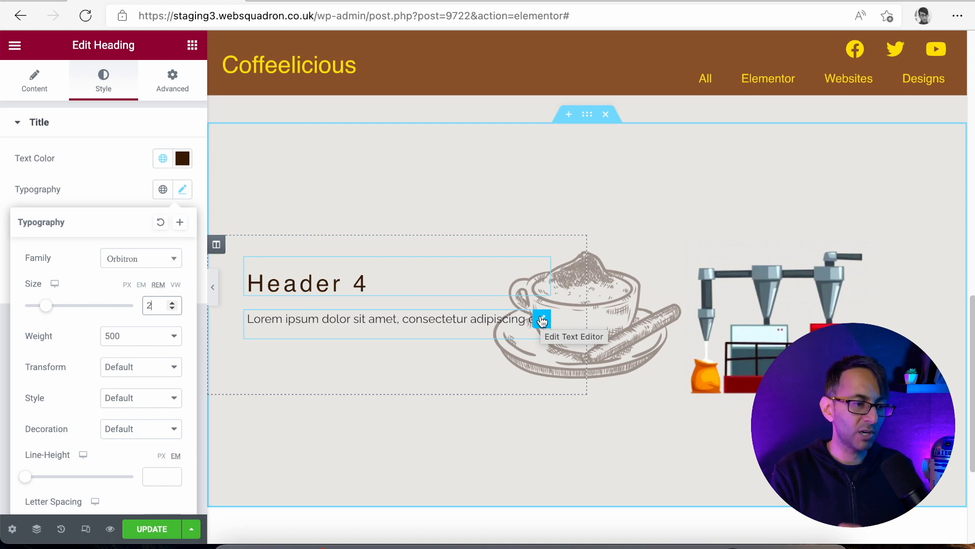
# Preview the two-column section and the content above it at full width with the editing panel hidden.
pyautogui.click(213, 287)
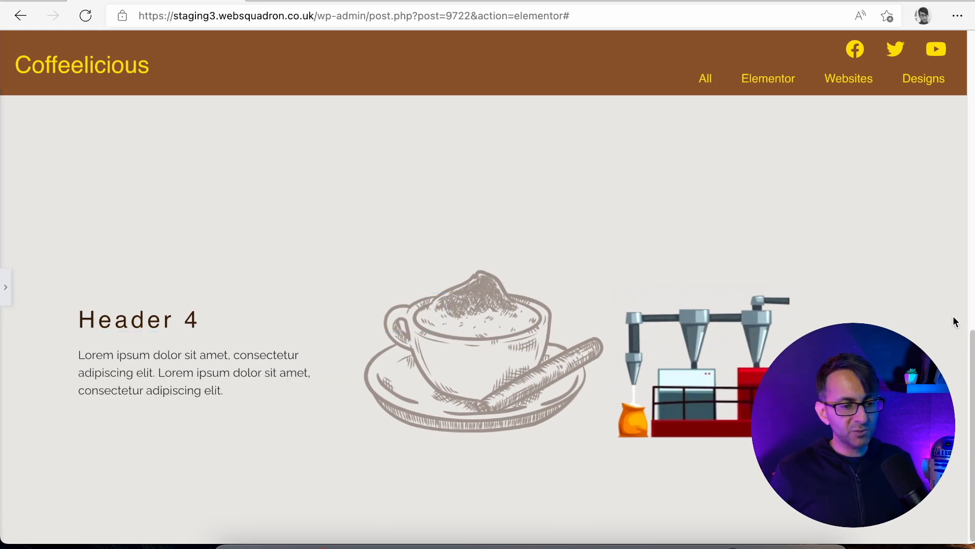
pyautogui.scroll(5, 972, 351)
pyautogui.scroll(-5, 971, 350)
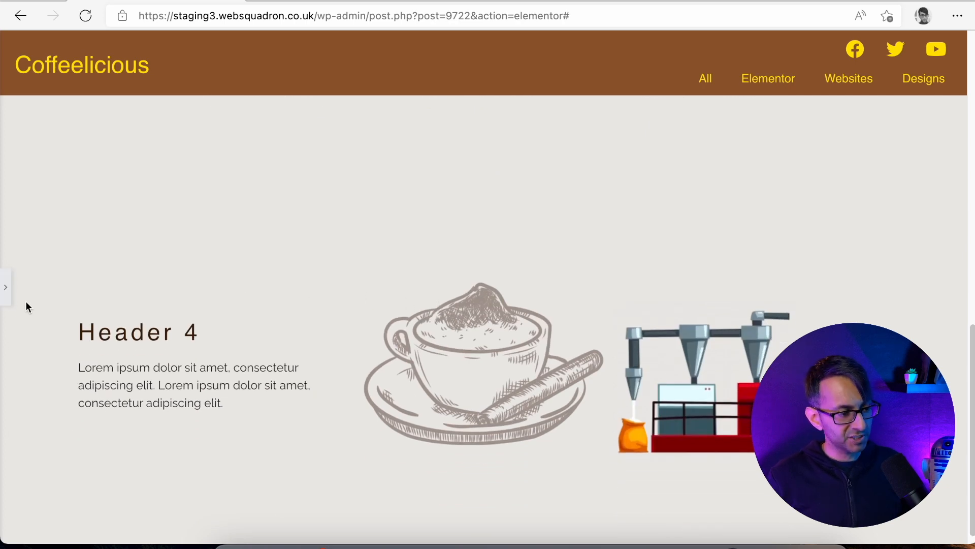
pyautogui.click(6, 287)
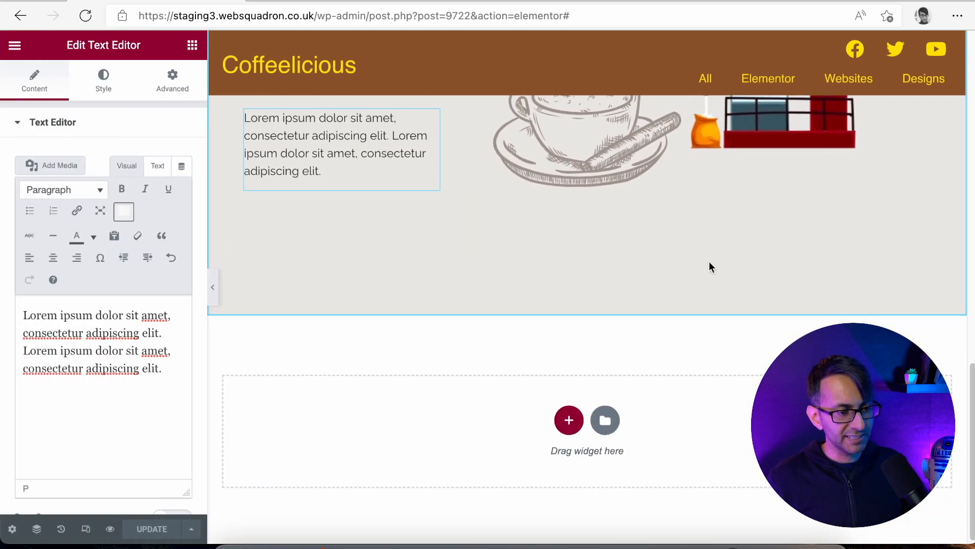
# Set the size of the two-column section's background sketch to Contain.
pyautogui.scroll(2, 660, 223)
pyautogui.scroll(3, 619, 203)
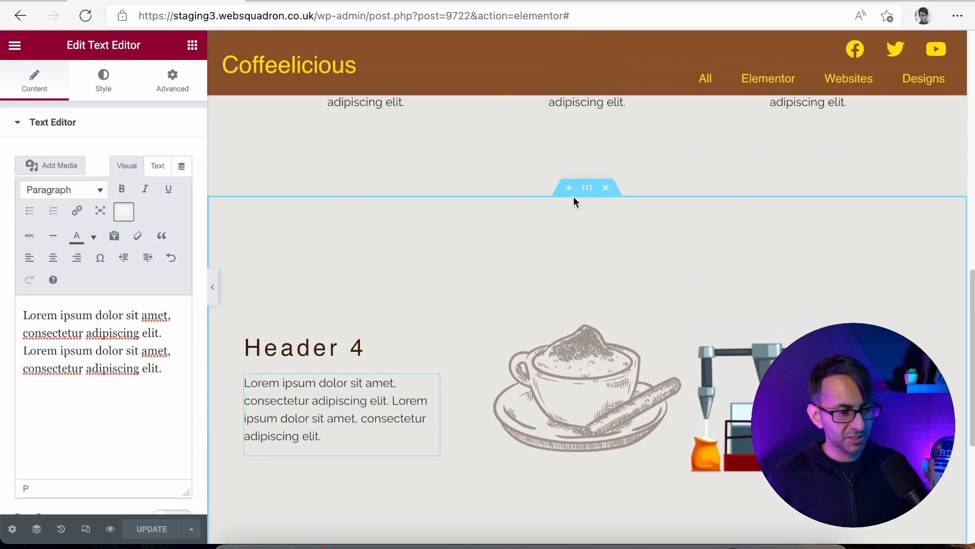
pyautogui.click(583, 192)
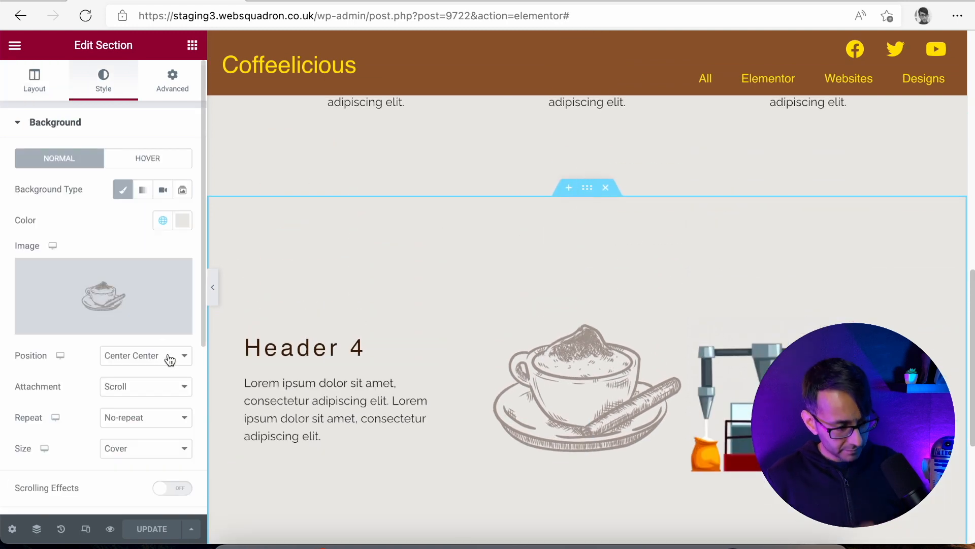
pyautogui.click(152, 454)
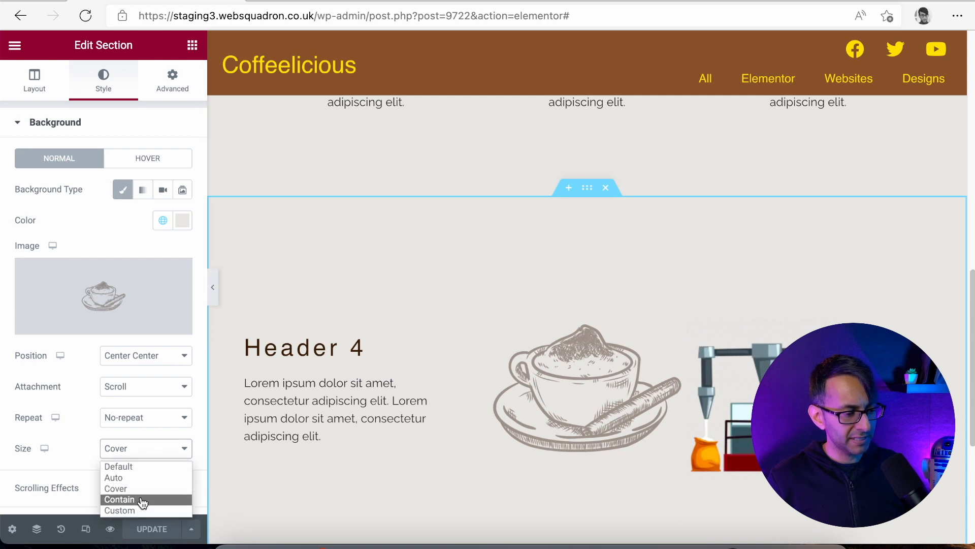
pyautogui.click(141, 496)
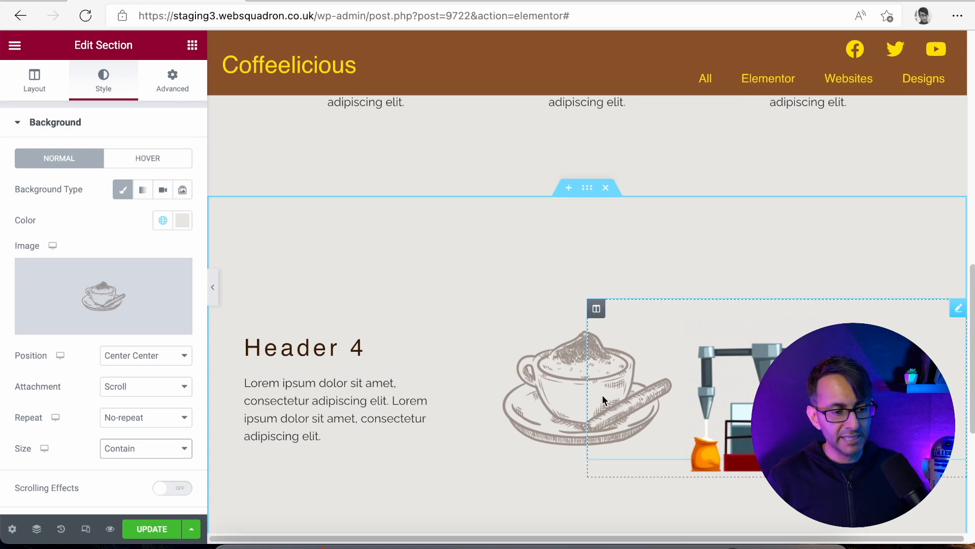
# Examine how the grinding machine image's vertical scroll effect behaves between the three-column section and the end of the page.
pyautogui.moveTo(971, 277); pyautogui.dragTo(972, 306)
pyautogui.scroll(1, 972, 306)
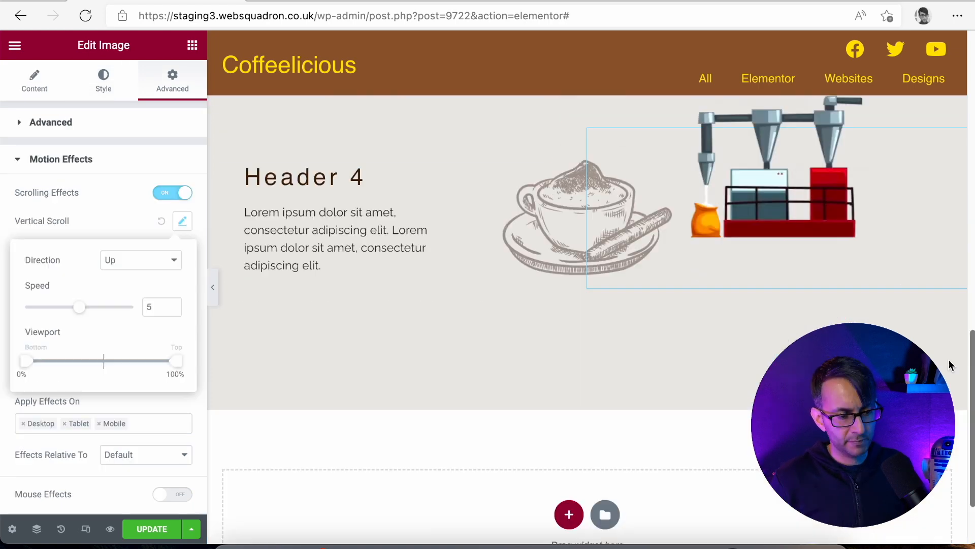
pyautogui.scroll(5, 950, 265)
pyautogui.scroll(-1, 946, 281)
pyautogui.scroll(-4, 938, 326)
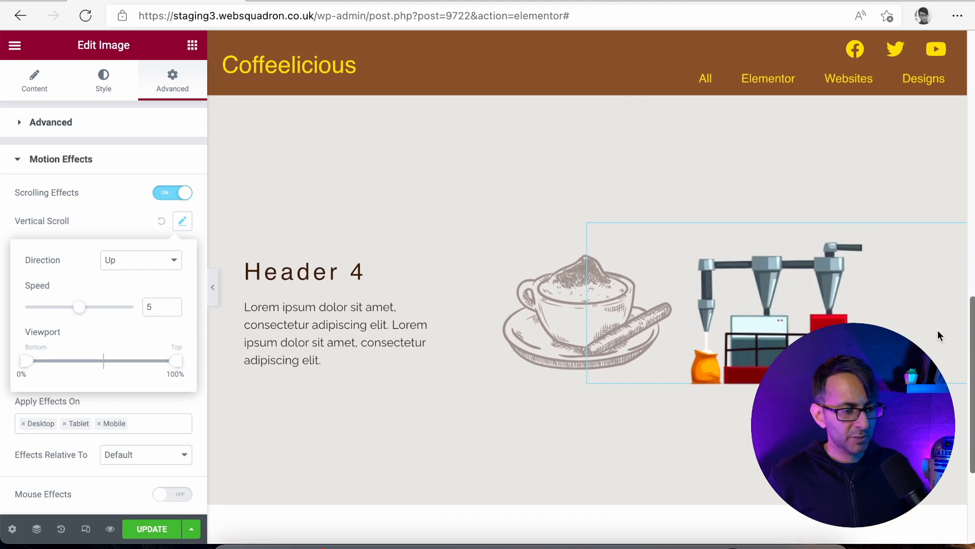
pyautogui.scroll(2, 933, 351)
pyautogui.scroll(-2, 932, 313)
pyautogui.scroll(6, 927, 347)
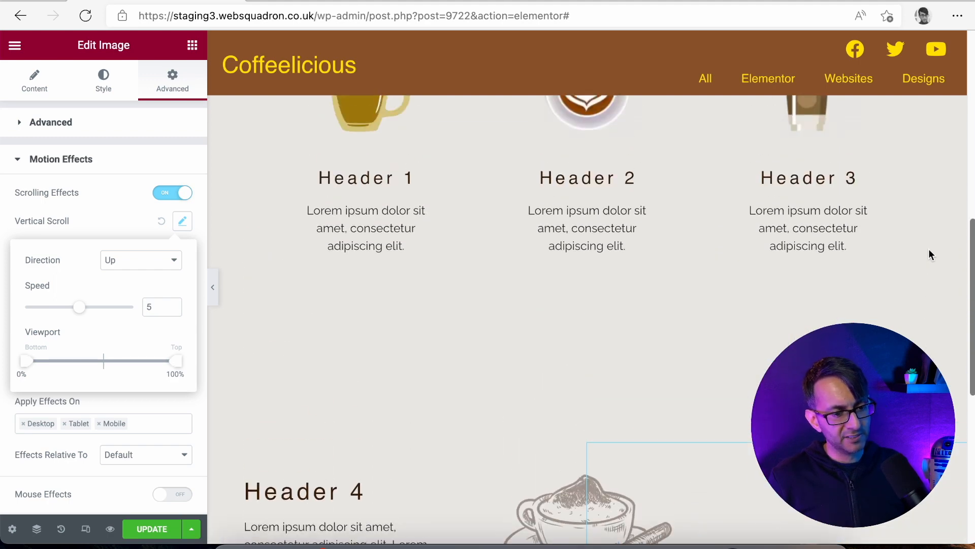
pyautogui.scroll(-4, 933, 208)
pyautogui.scroll(-3, 919, 310)
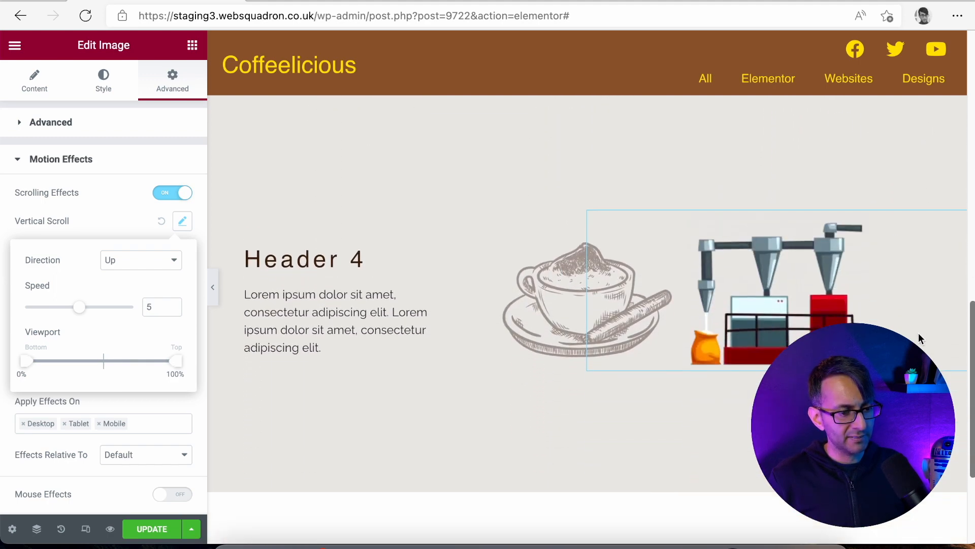
pyautogui.scroll(1, 918, 334)
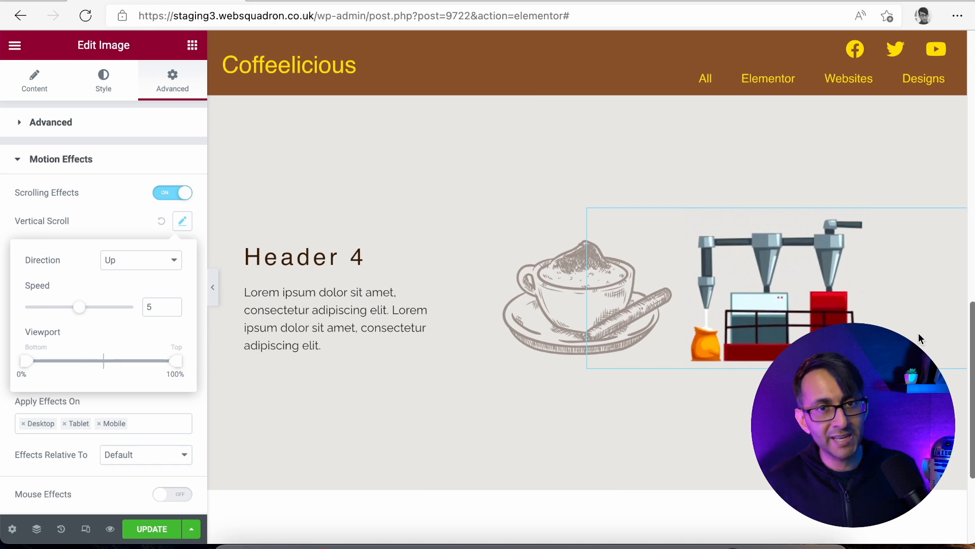
pyautogui.scroll(-2, 918, 333)
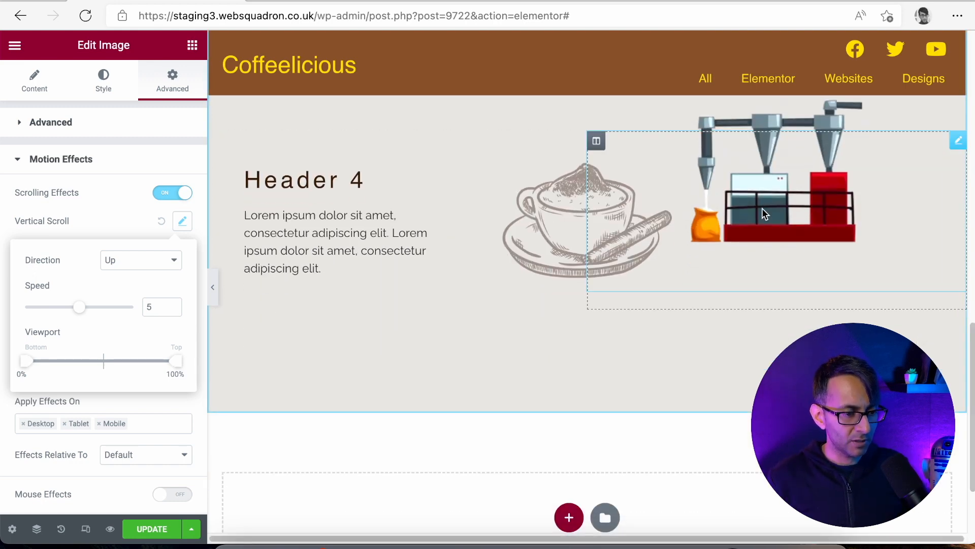
# Check the grinding machine image's file details in the media library without replacing the image.
pyautogui.click(83, 174)
pyautogui.click(52, 96)
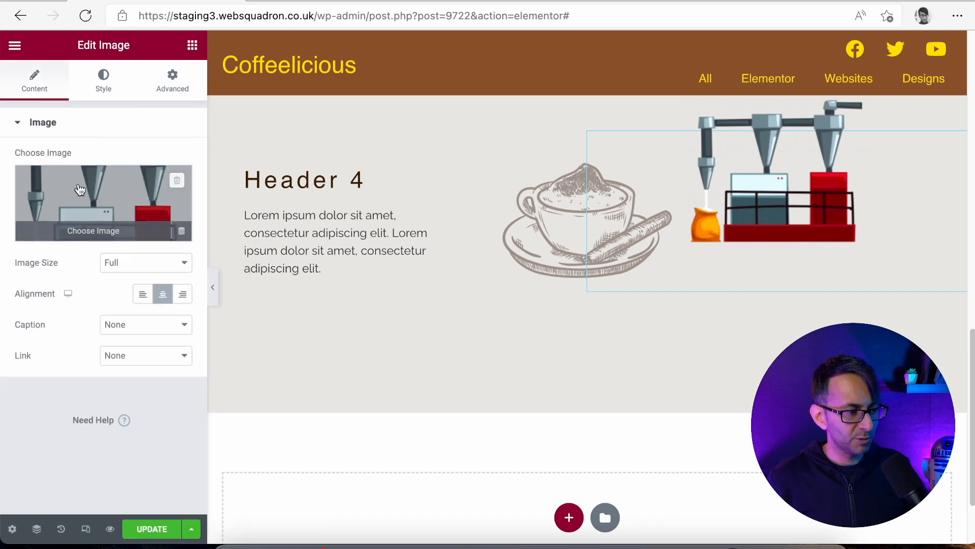
pyautogui.click(78, 188)
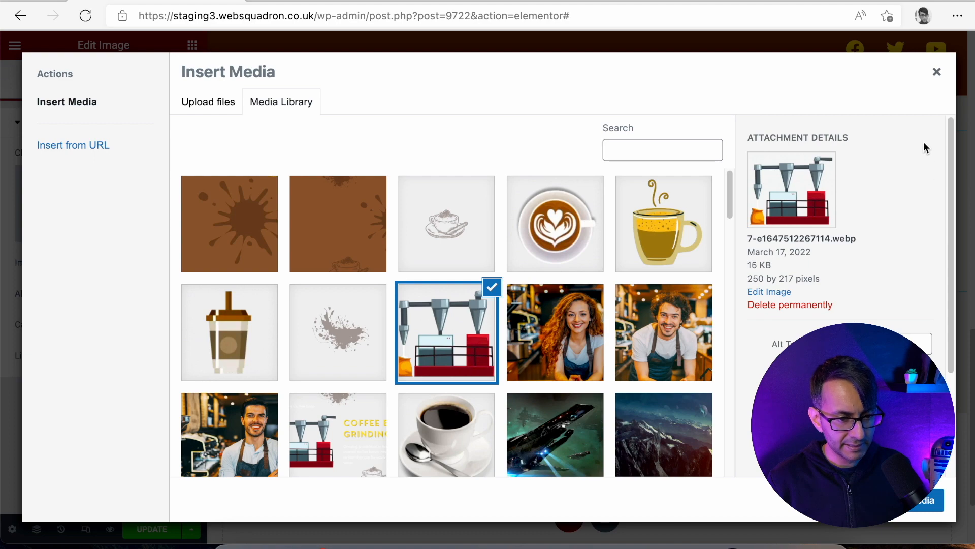
pyautogui.click(938, 73)
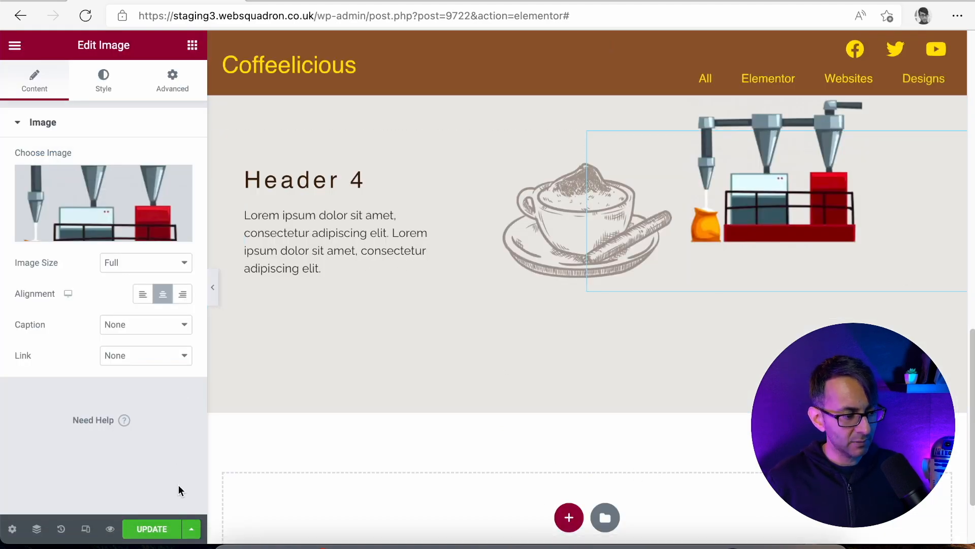
# Show the page in the mobile responsive preview at a width of 378 and bring up the Header 4 section.
pyautogui.click(85, 528)
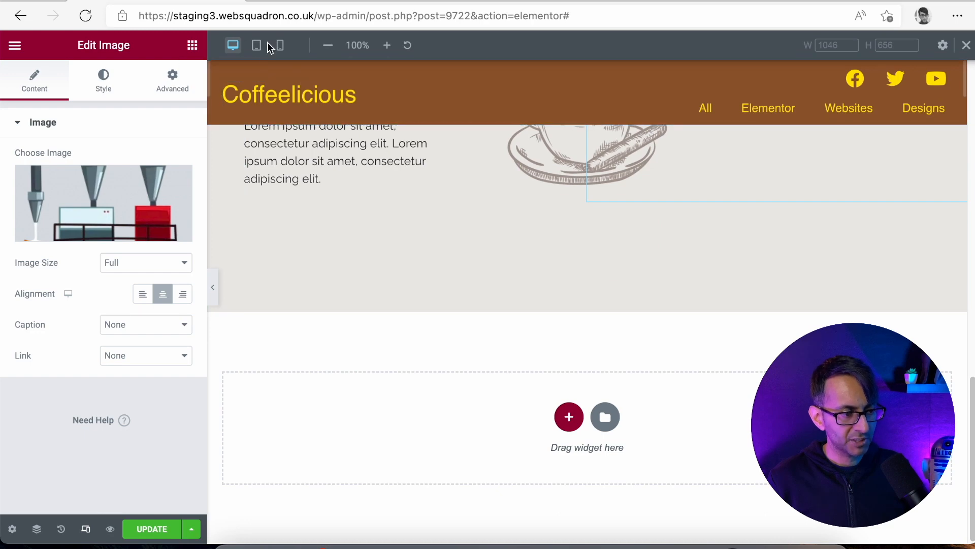
pyautogui.click(279, 46)
pyautogui.doubleClick(825, 46)
pyautogui.write('378')
pyautogui.moveTo(723, 430); pyautogui.dragTo(693, 324)
# Set the Header 4 column's mobile margin to 0 on all four sides.
pyautogui.click(588, 333)
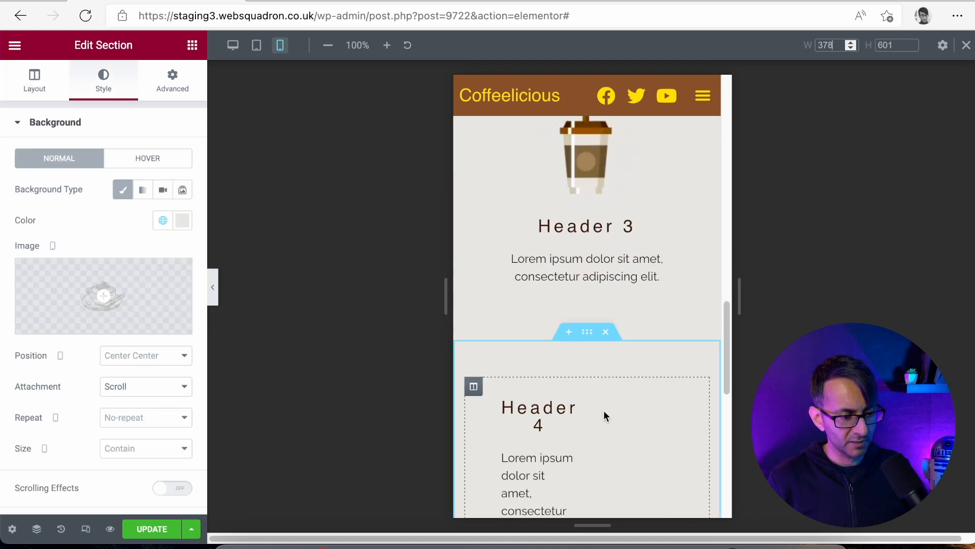
pyautogui.click(474, 387)
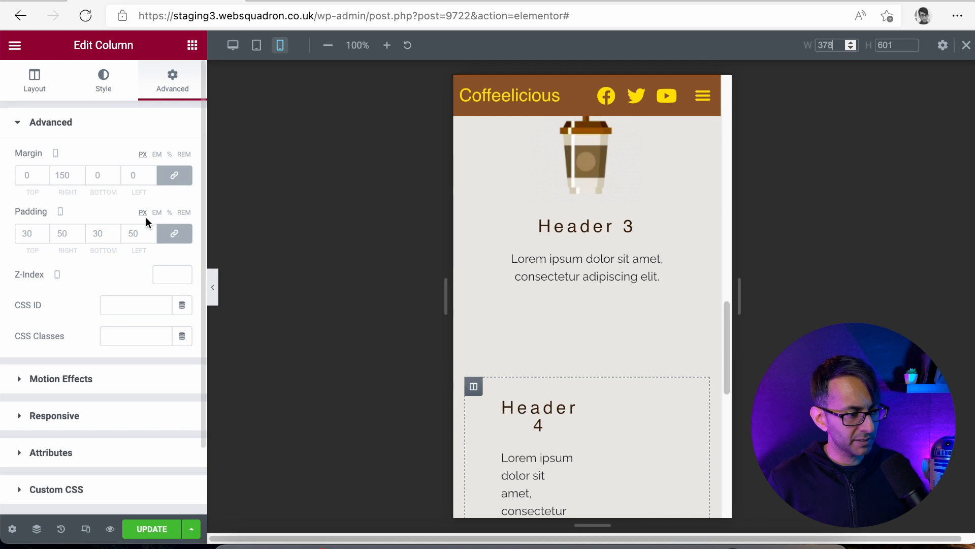
pyautogui.click(33, 91)
pyautogui.click(159, 90)
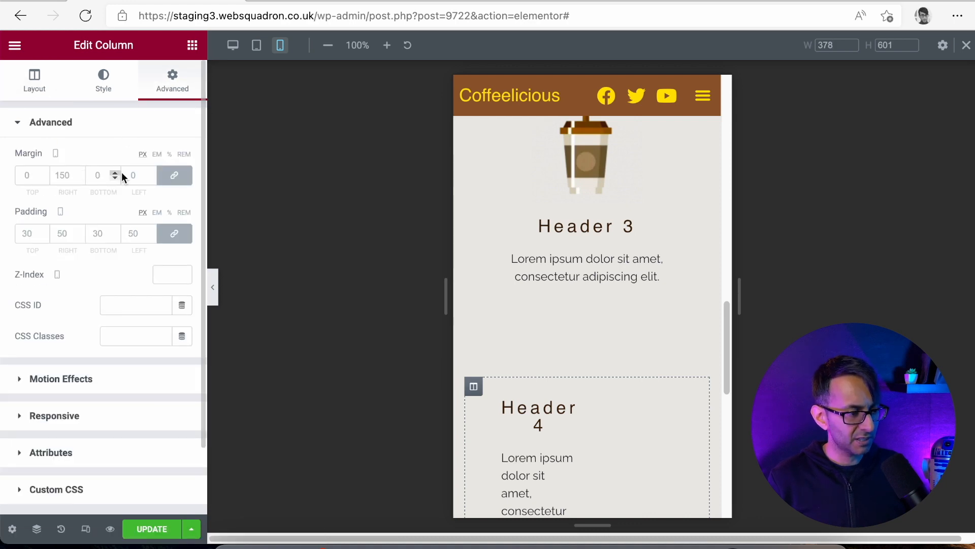
pyautogui.click(173, 176)
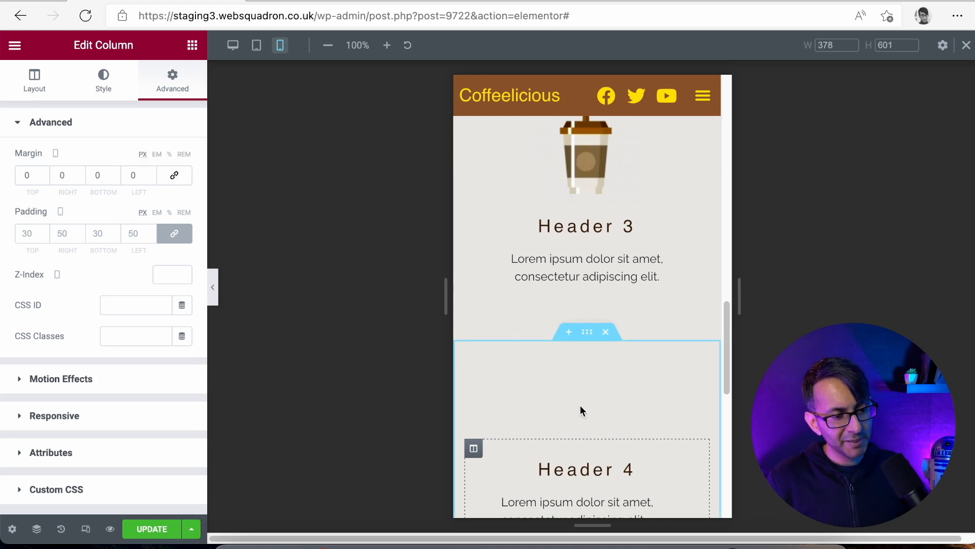
# Set the two-column section's mobile top padding to 0 px.
pyautogui.click(588, 333)
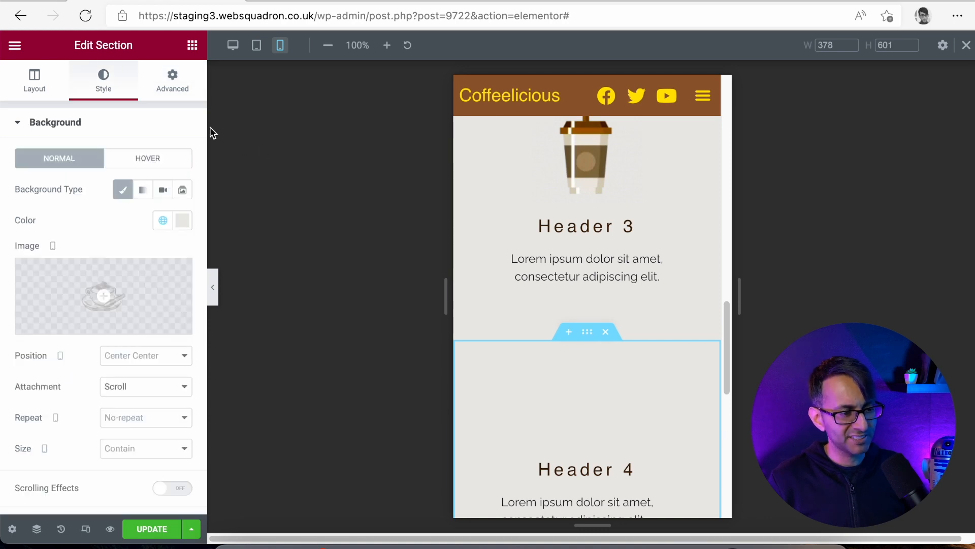
pyautogui.click(175, 84)
pyautogui.moveTo(32, 233); pyautogui.dragTo(18, 232)
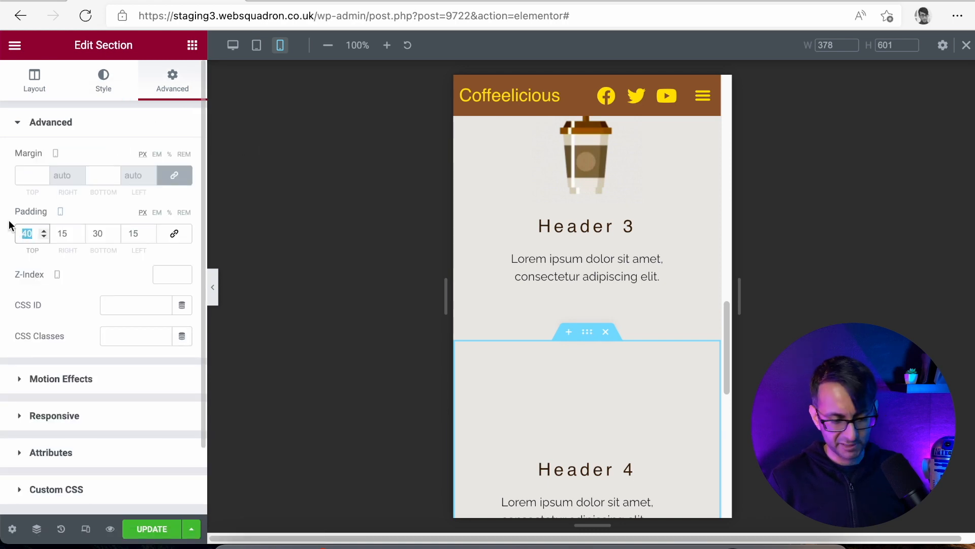
pyautogui.write('0')
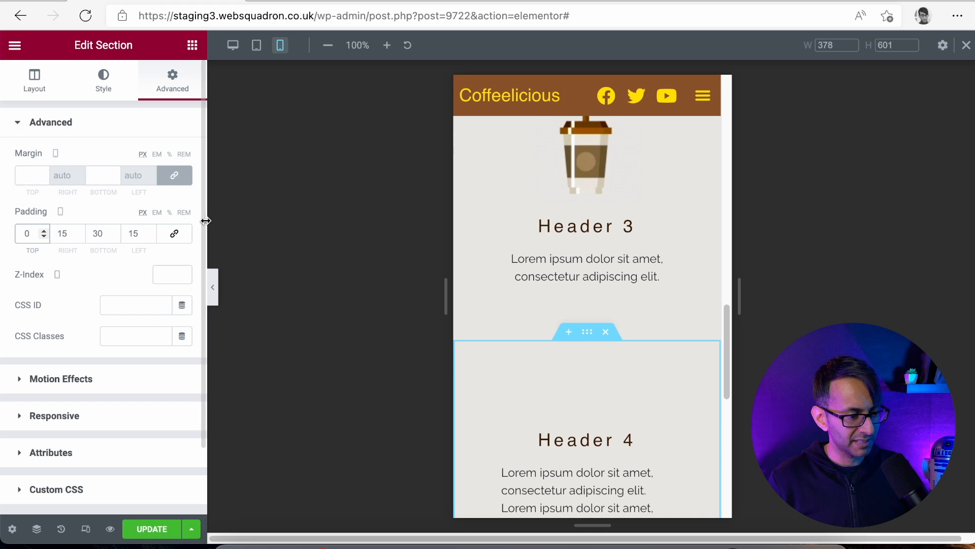
# Set the two-column section's mobile minimum height to 70 VH.
pyautogui.moveTo(727, 323); pyautogui.dragTo(737, 306)
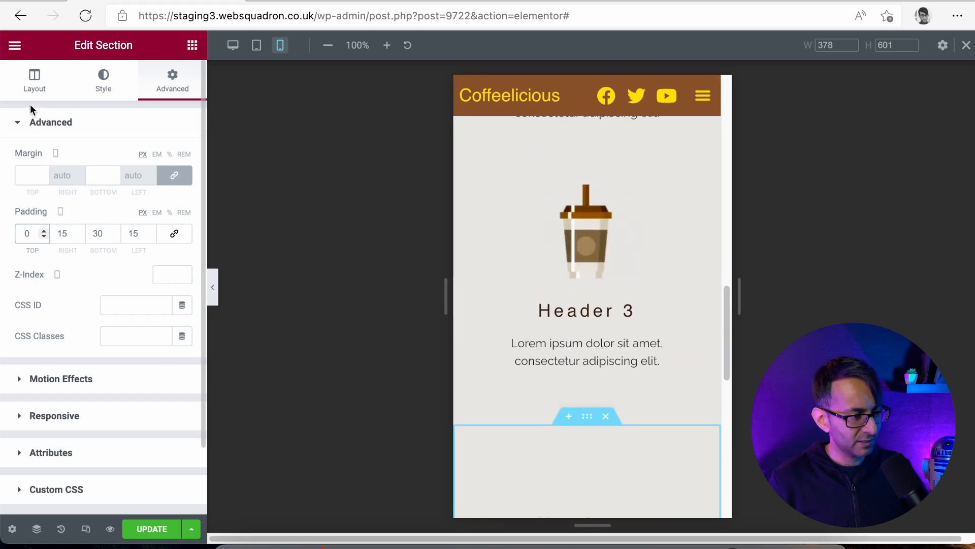
pyautogui.click(33, 86)
pyautogui.moveTo(145, 323); pyautogui.dragTo(106, 324)
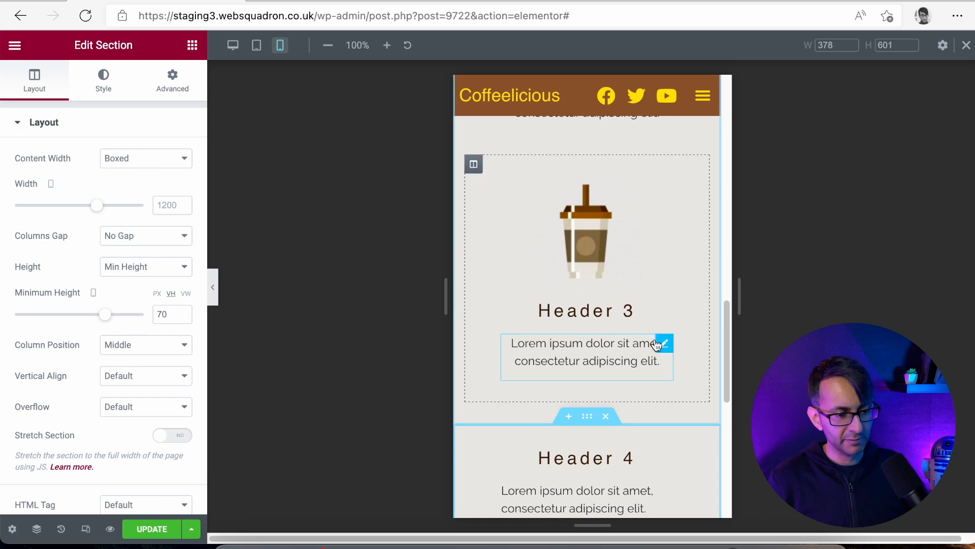
pyautogui.moveTo(723, 325); pyautogui.dragTo(719, 381)
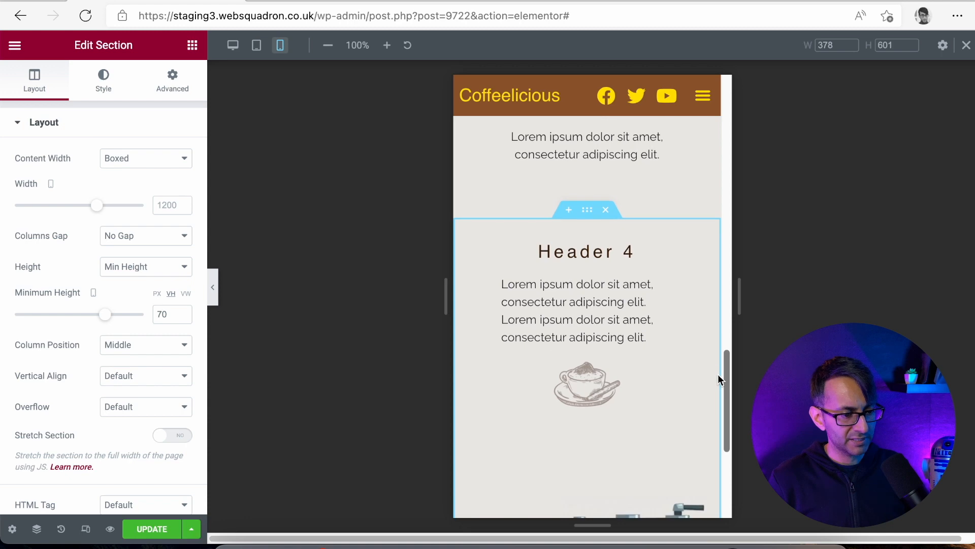
# Left-align the Header 4 heading for mobile.
pyautogui.click(563, 252)
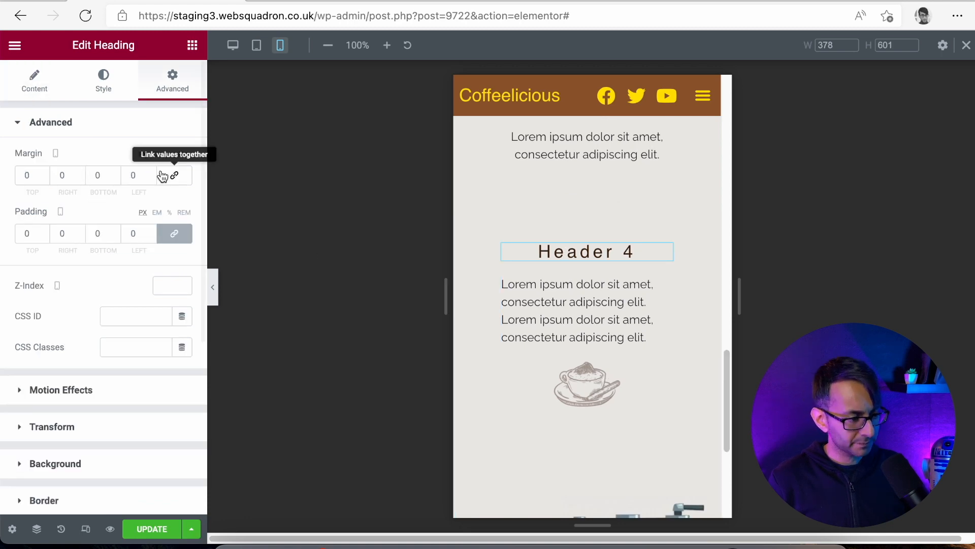
pyautogui.click(20, 84)
pyautogui.click(123, 368)
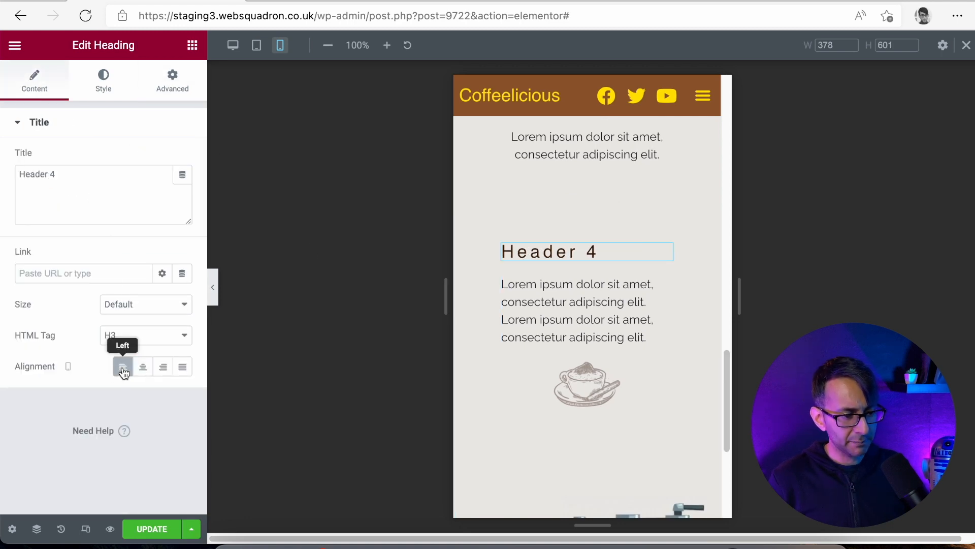
# Set the Header 4 column's mobile padding to 0 at the top and bottom and 10 px at the right and left.
pyautogui.click(474, 233)
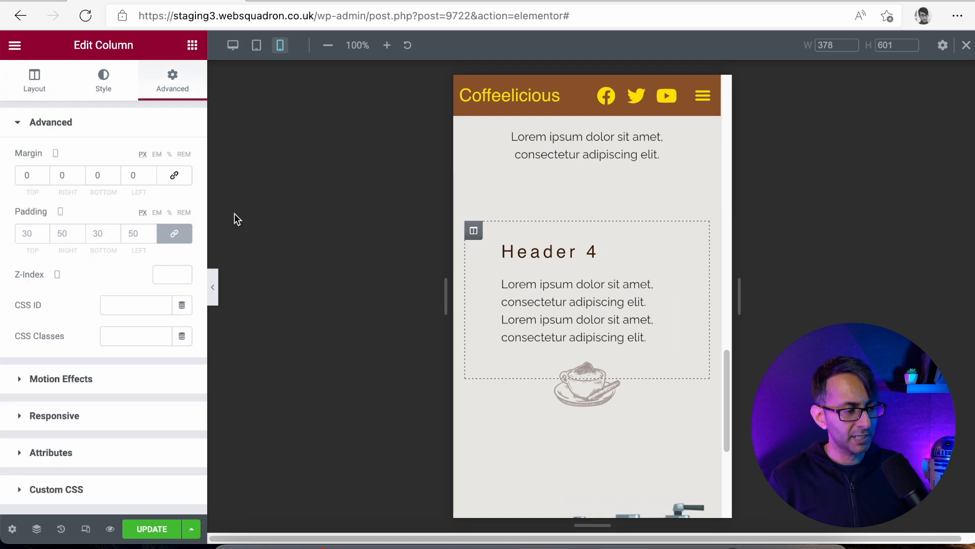
pyautogui.click(175, 235)
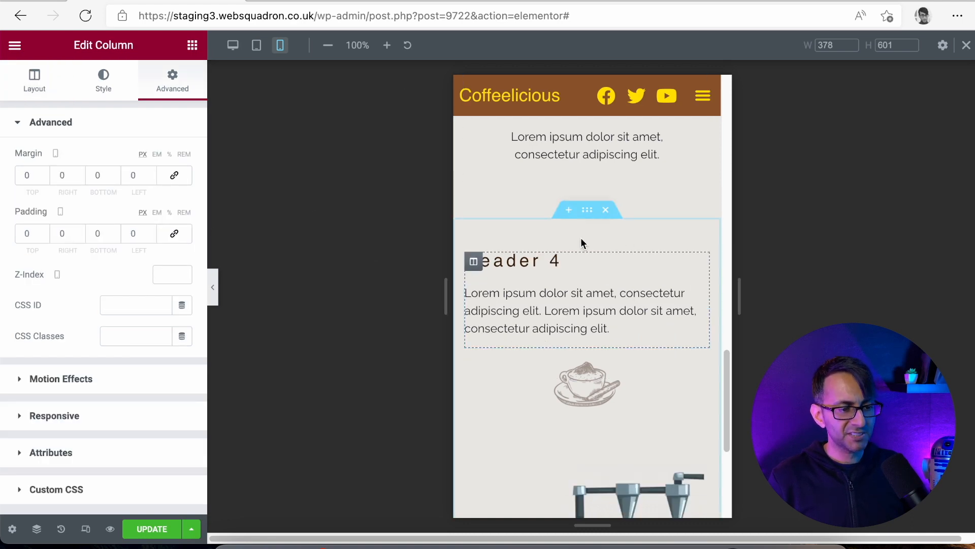
pyautogui.click(587, 214)
pyautogui.click(174, 91)
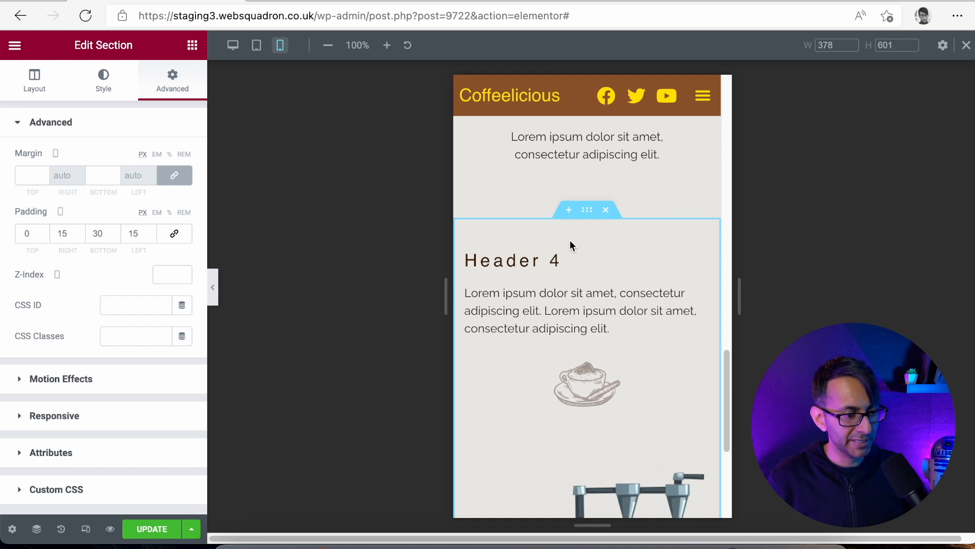
pyautogui.click(473, 262)
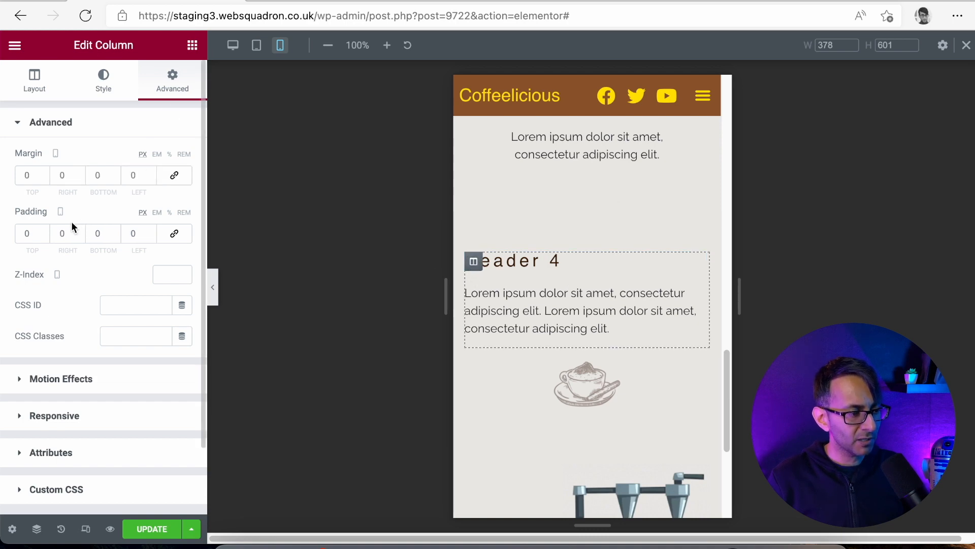
pyautogui.write('10')
pyautogui.press('Tab')
pyautogui.press('Tab')
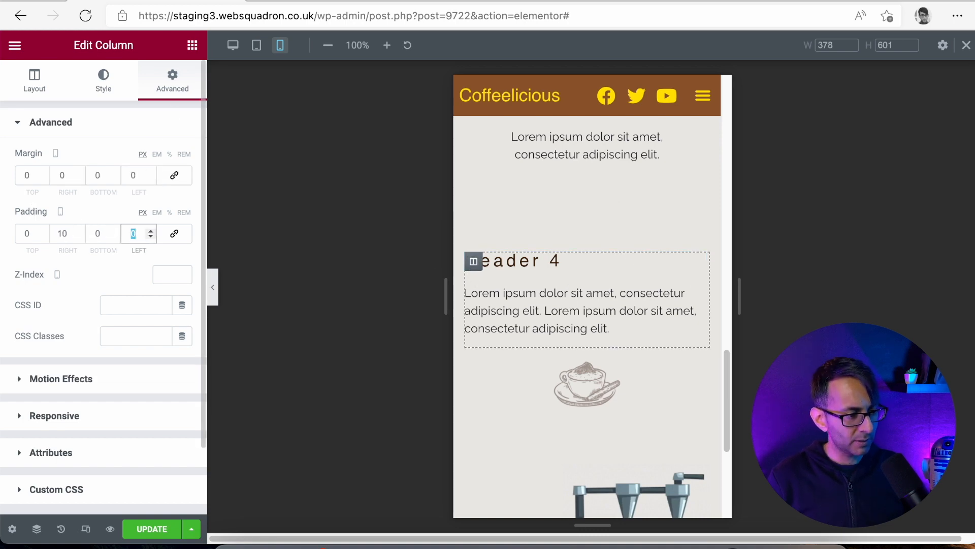
pyautogui.write('10')
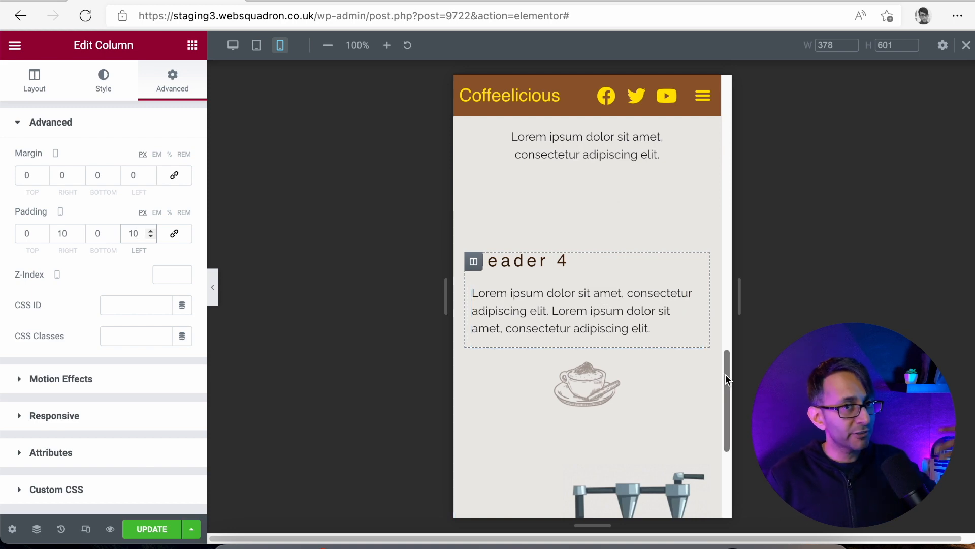
pyautogui.moveTo(725, 376); pyautogui.dragTo(739, 391)
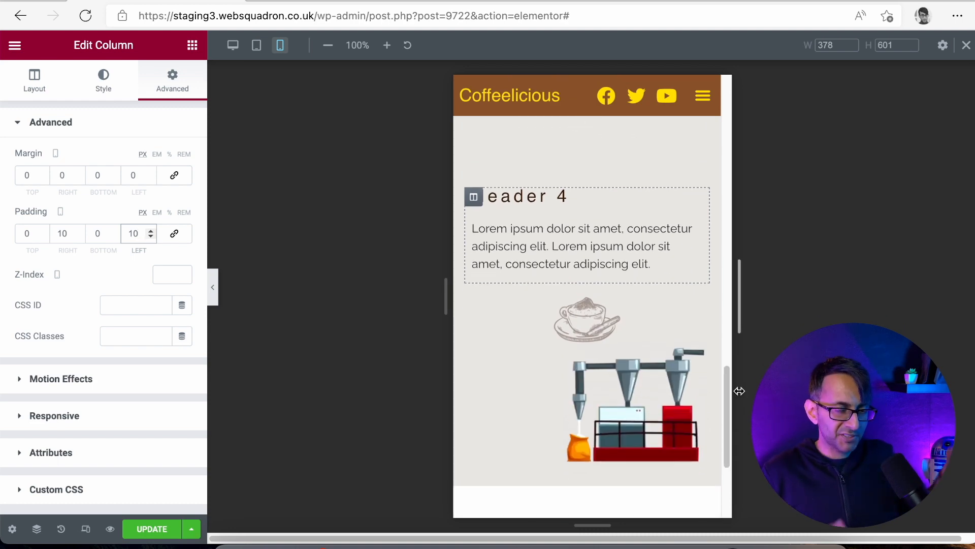
pyautogui.moveTo(729, 407)
pyautogui.mouseDown()
pyautogui.moveTo(742, 175)
pyautogui.moveTo(719, 446)
pyautogui.moveTo(734, 395)
pyautogui.moveTo(734, 413)
pyautogui.mouseUp()
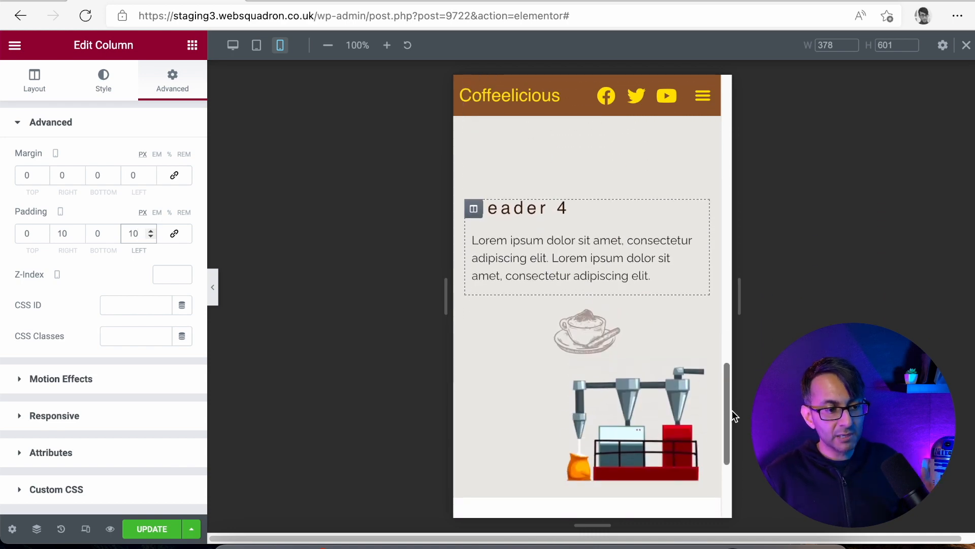
# Return to the desktop preview and duplicate the two-column Header 4 section.
pyautogui.click(233, 44)
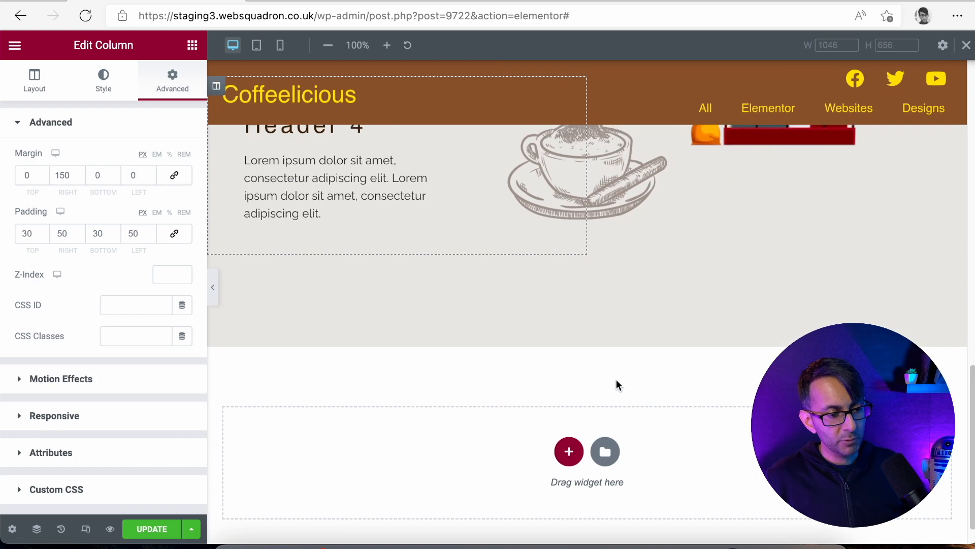
pyautogui.rightClick(589, 201)
pyautogui.click(630, 214)
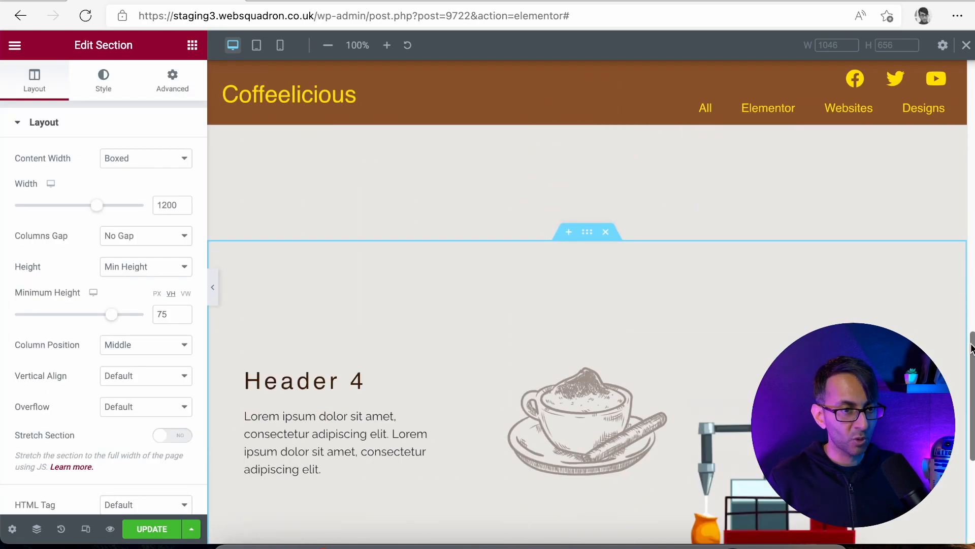
pyautogui.scroll(-3, 761, 297)
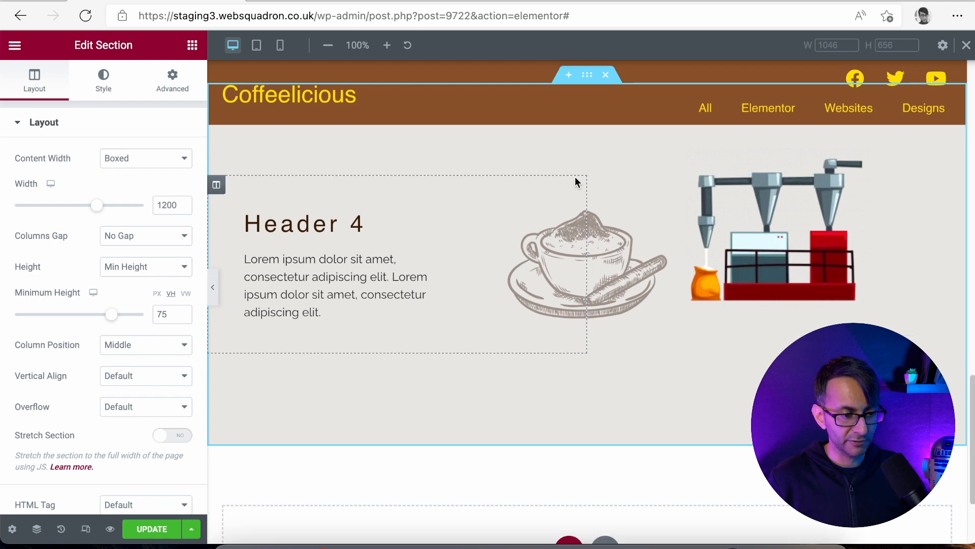
pyautogui.rightClick(748, 245)
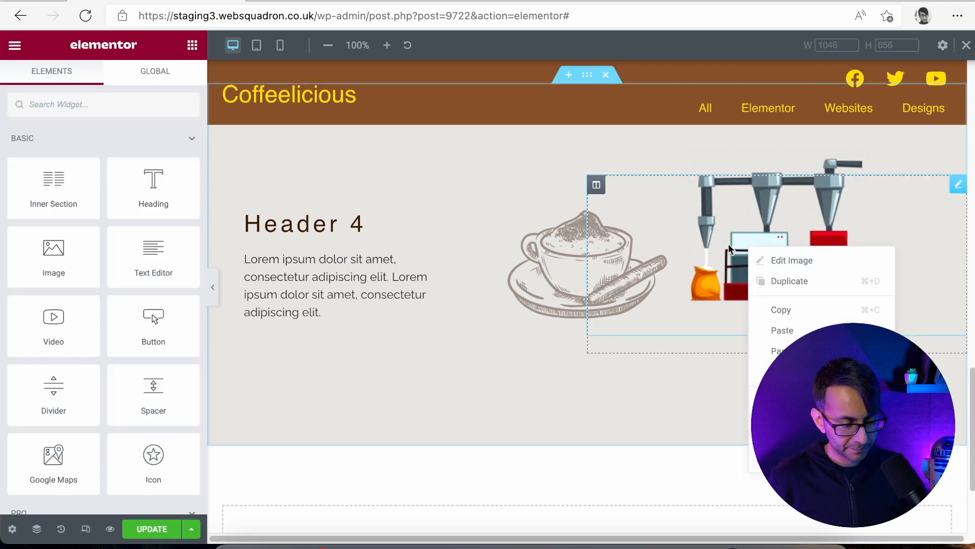
pyautogui.click(753, 242)
pyautogui.scroll(-2, 608, 170)
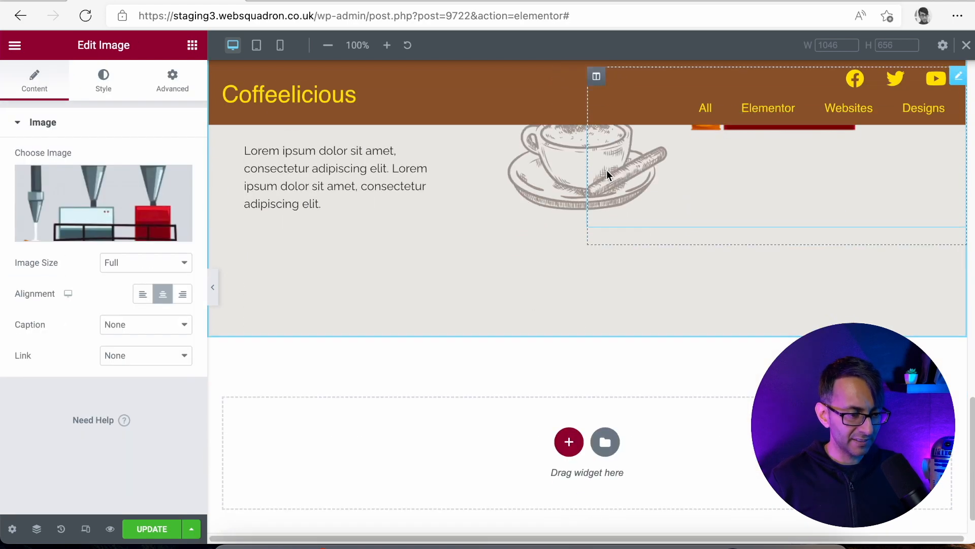
pyautogui.scroll(6, 972, 429)
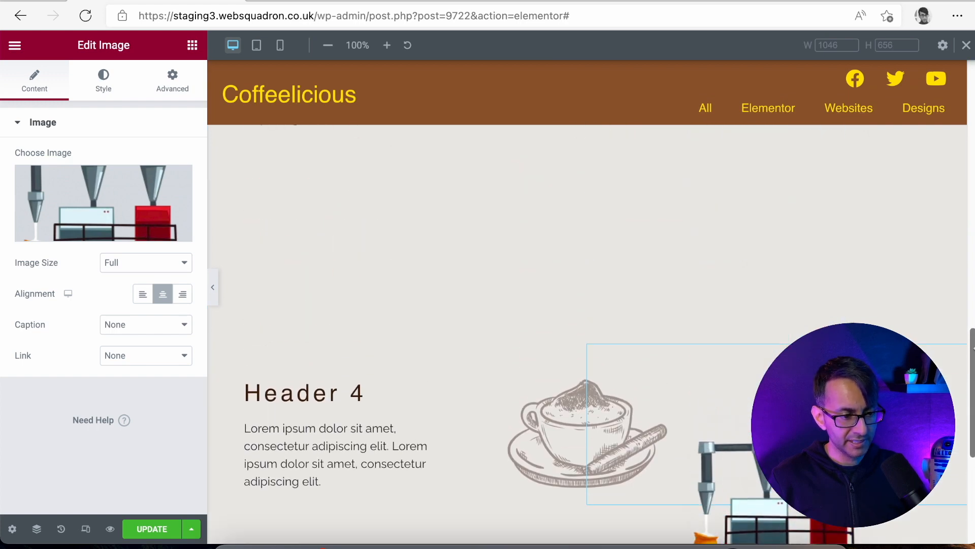
# Remove the coffee cup background image from the duplicated Header 4 section.
pyautogui.click(587, 303)
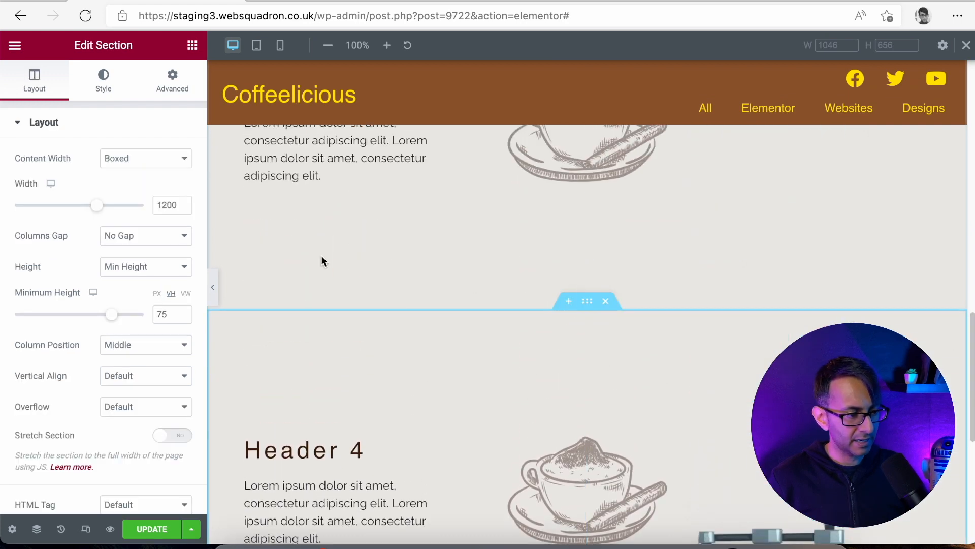
pyautogui.click(103, 81)
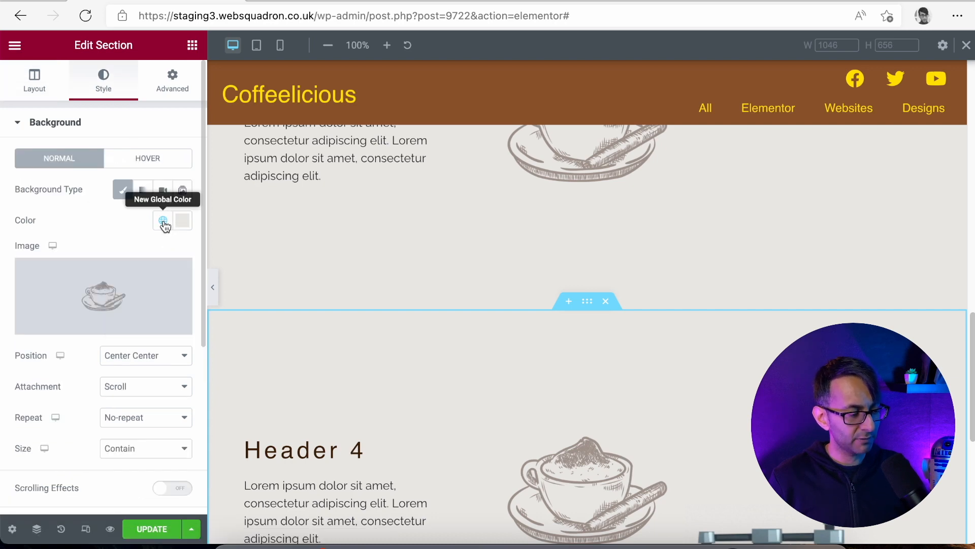
pyautogui.click(168, 288)
# Examine the original Header 4 section's background image settings and appearance in the mobile preview, returning to the desktop preview.
pyautogui.moveTo(972, 353); pyautogui.dragTo(972, 264)
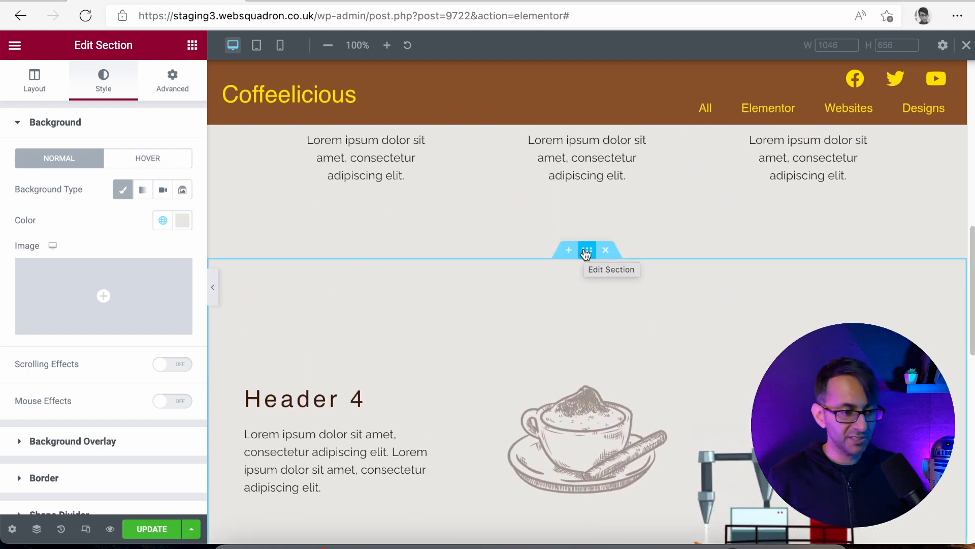
pyautogui.click(587, 253)
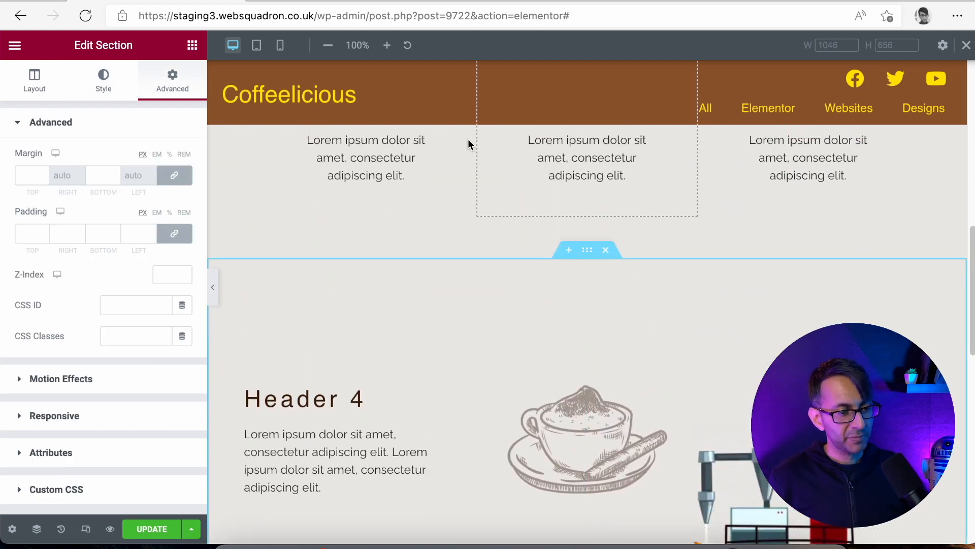
pyautogui.click(279, 46)
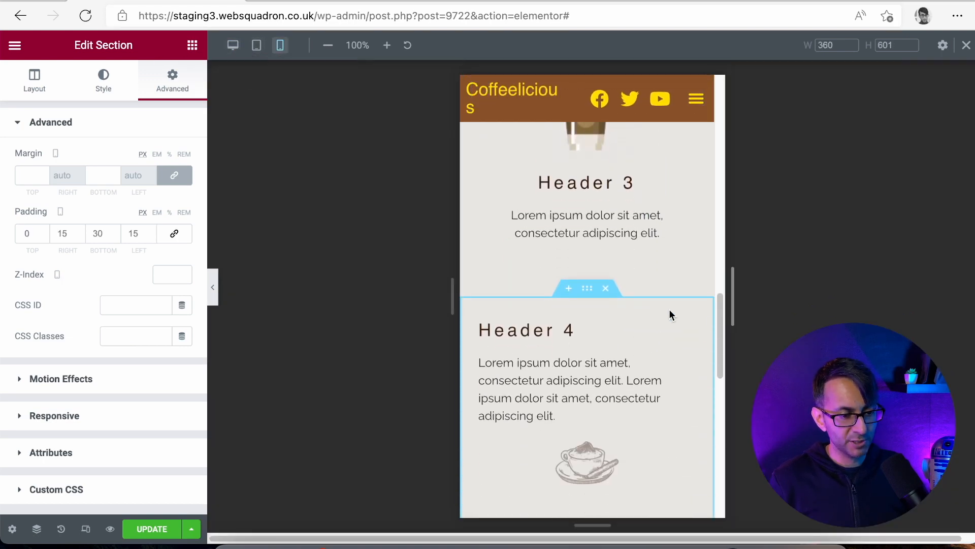
pyautogui.click(103, 78)
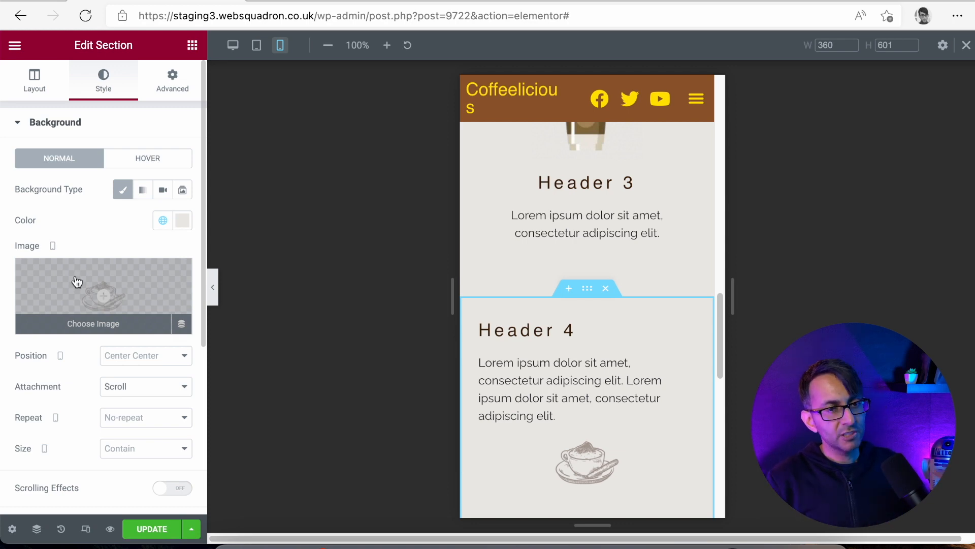
pyautogui.click(77, 281)
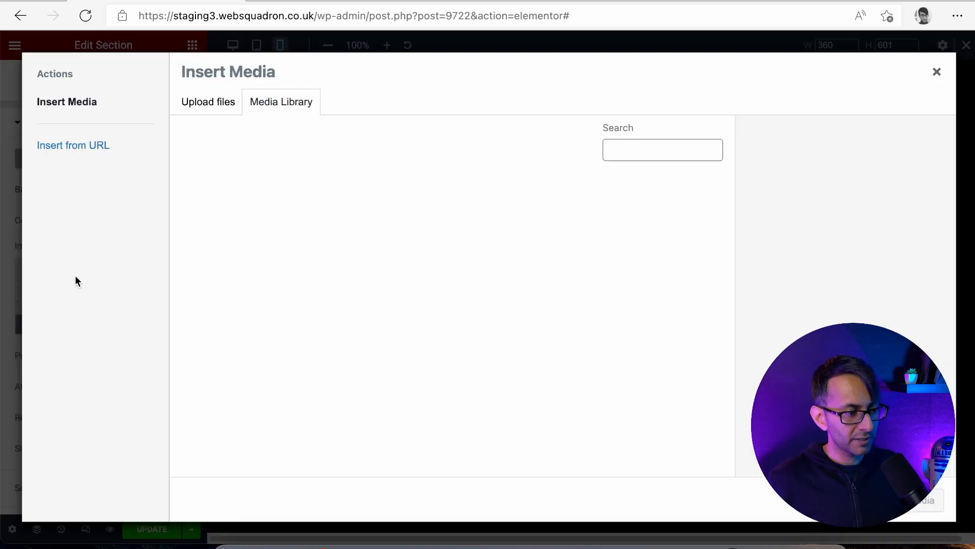
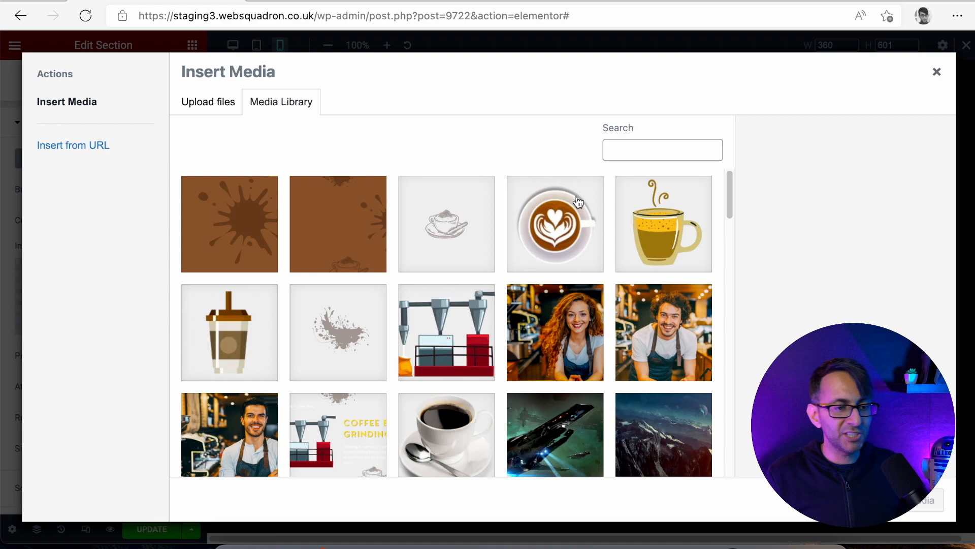
pyautogui.click(938, 72)
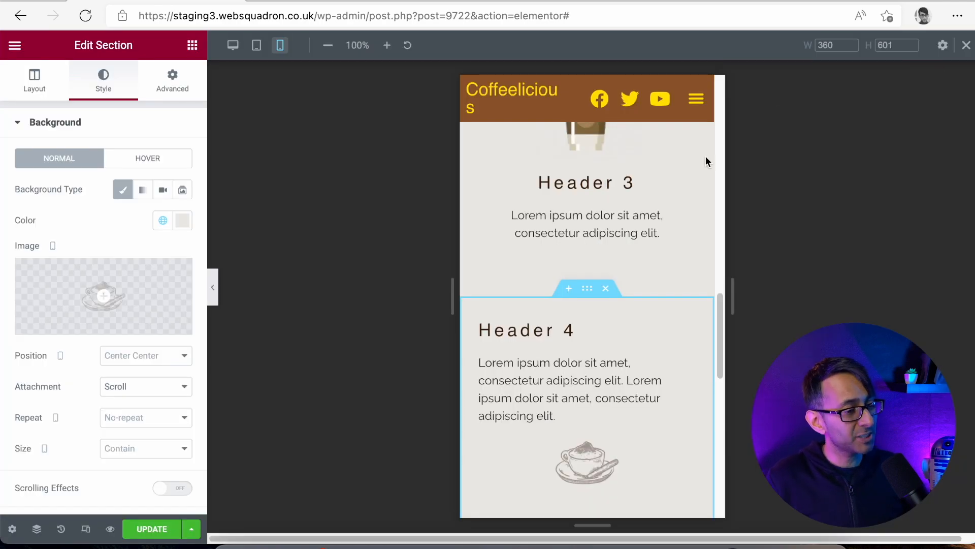
pyautogui.moveTo(719, 310); pyautogui.dragTo(720, 339)
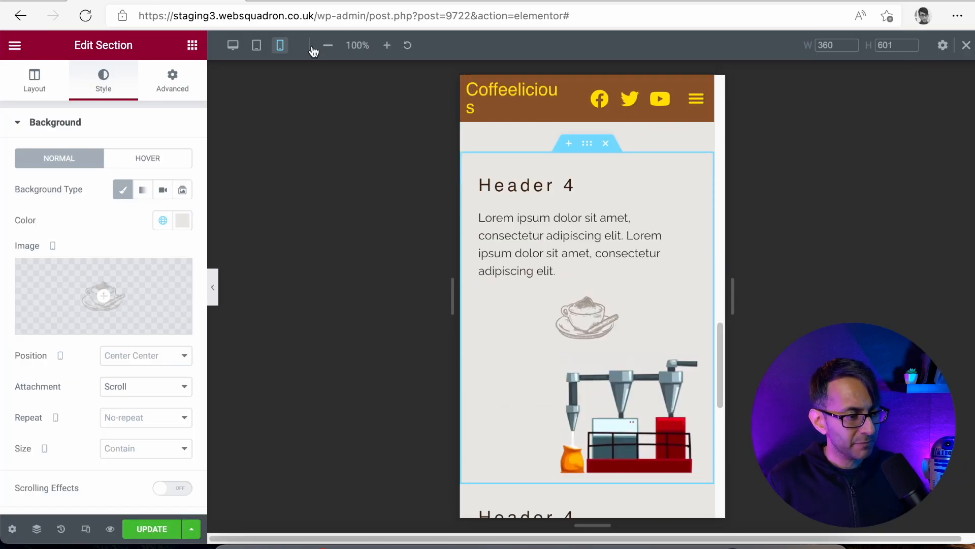
pyautogui.click(233, 46)
pyautogui.scroll(3, 705, 449)
pyautogui.scroll(-4, 705, 449)
pyautogui.scroll(4, 703, 452)
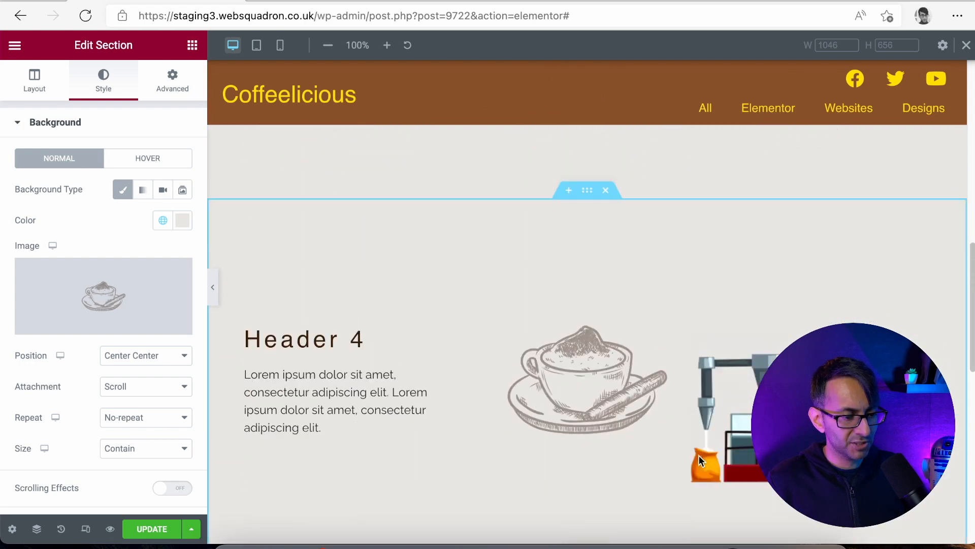
# Delete the coffee machine image's column and the lorem ipsum text from the duplicated Header 4 section.
pyautogui.scroll(-3, 700, 457)
pyautogui.rightClick(740, 301)
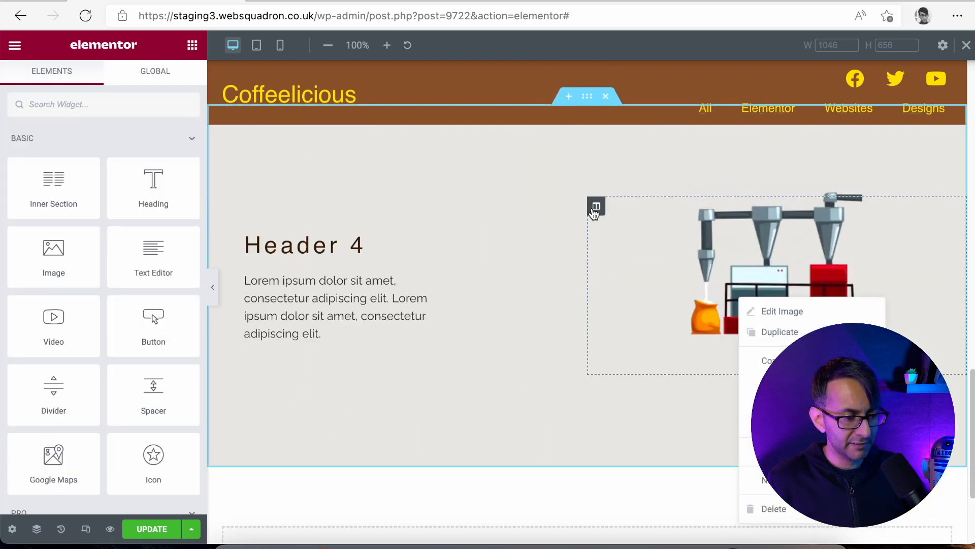
pyautogui.rightClick(596, 207)
pyautogui.click(675, 413)
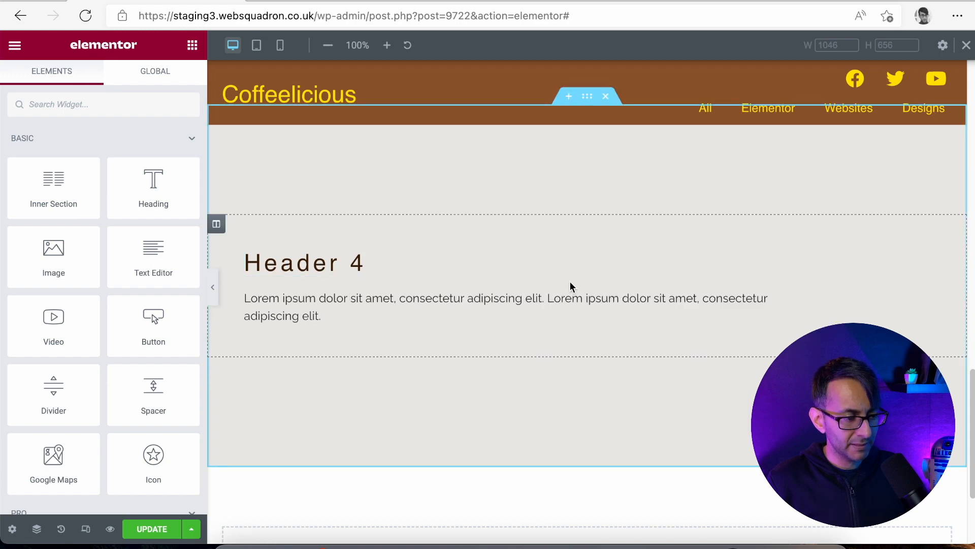
pyautogui.rightClick(459, 309)
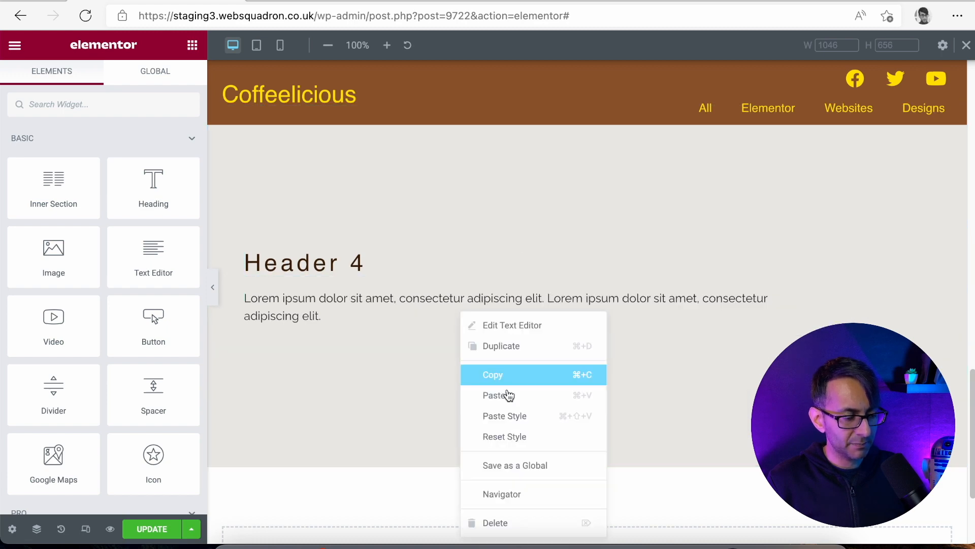
pyautogui.click(539, 525)
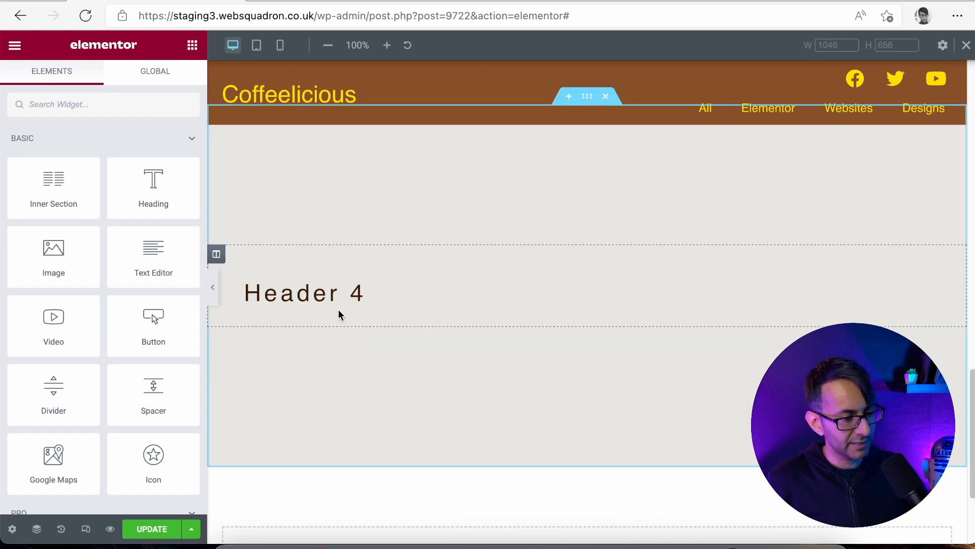
# Change the duplicated section's Header 4 heading to "The Team" and center it.
pyautogui.click(370, 294)
pyautogui.moveTo(370, 294); pyautogui.dragTo(232, 296)
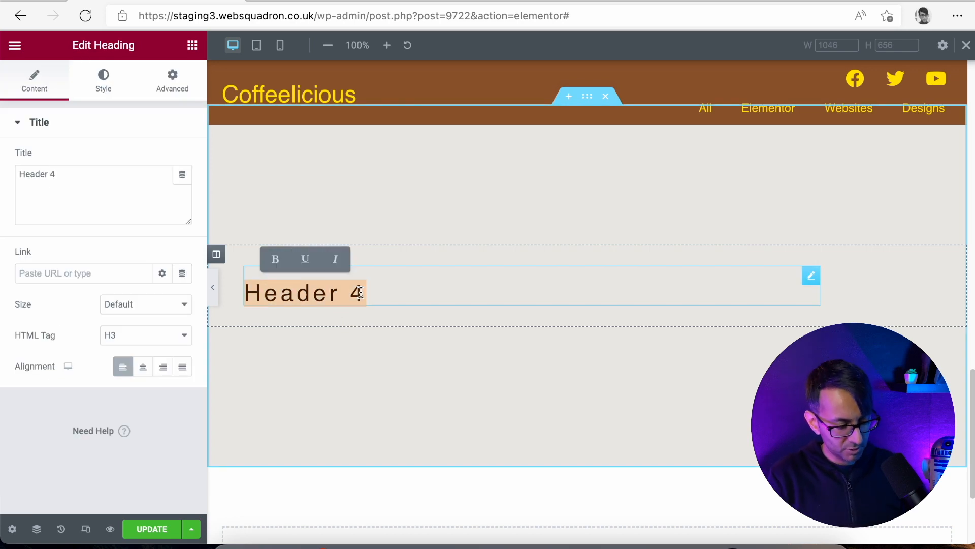
pyautogui.write('The Team')
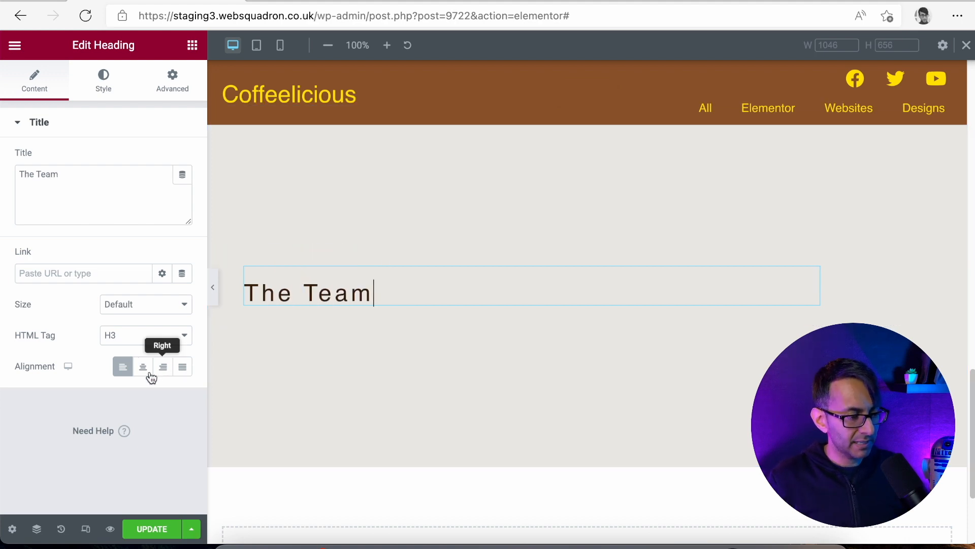
pyautogui.click(146, 370)
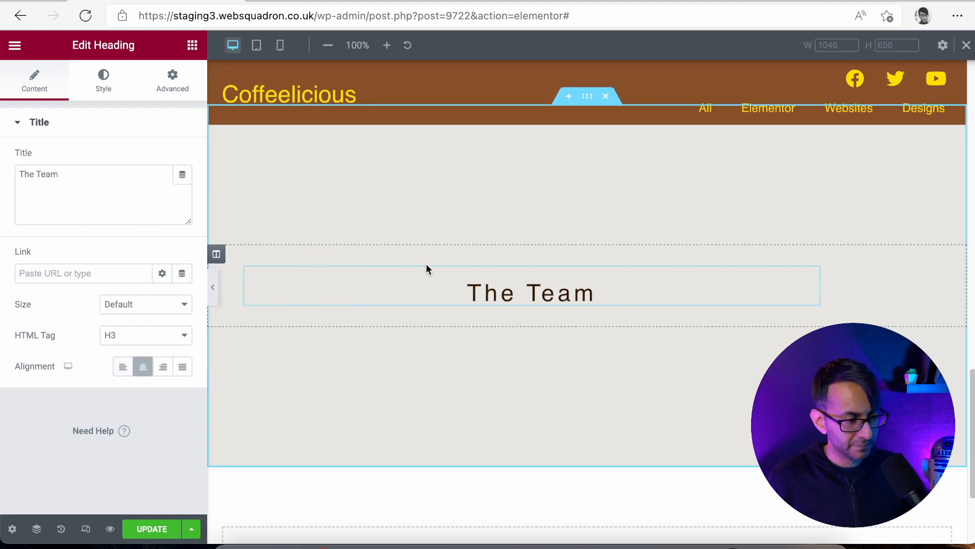
# Set The Team column's right margin to 0 and its padding to 0 px on all four sides.
pyautogui.click(216, 254)
pyautogui.click(173, 81)
pyautogui.doubleClick(63, 176)
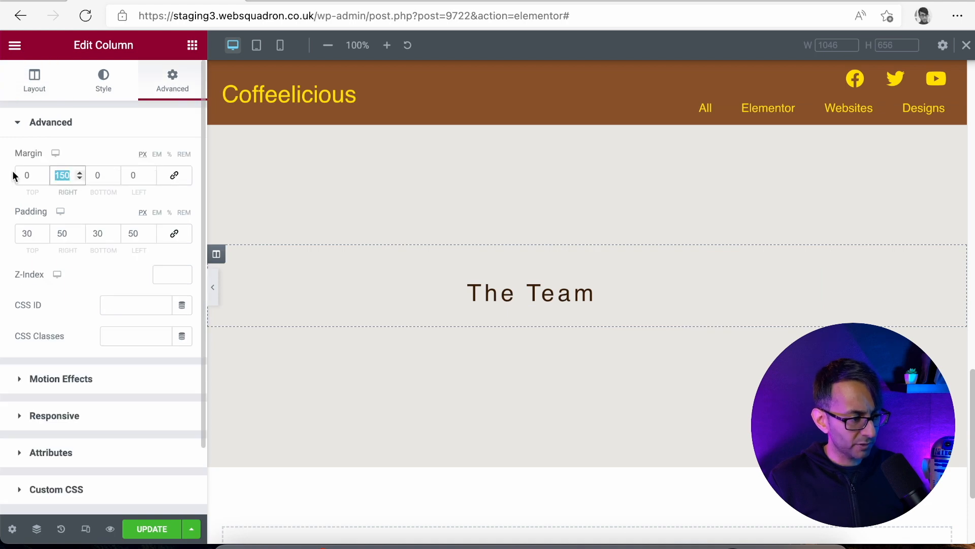
pyautogui.write('0')
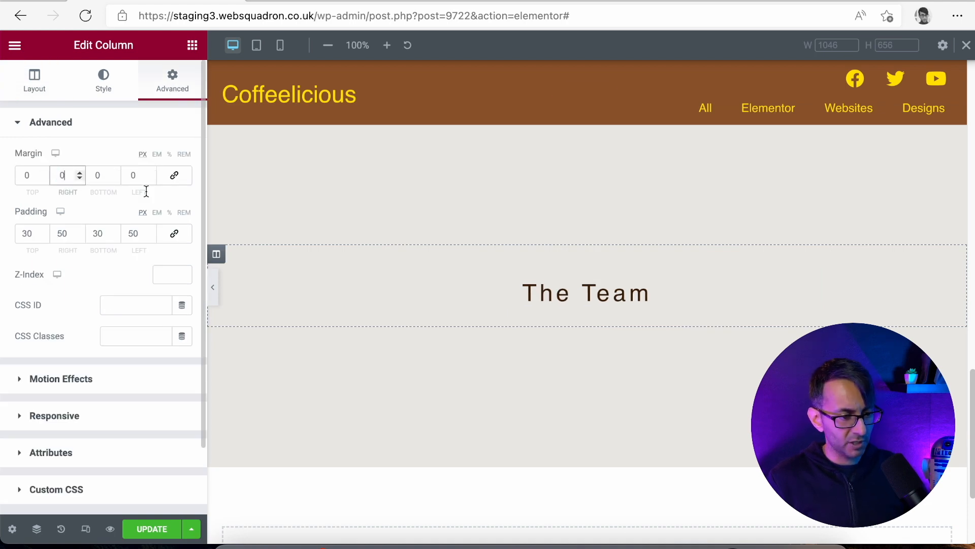
pyautogui.doubleClick(34, 233)
pyautogui.write('0')
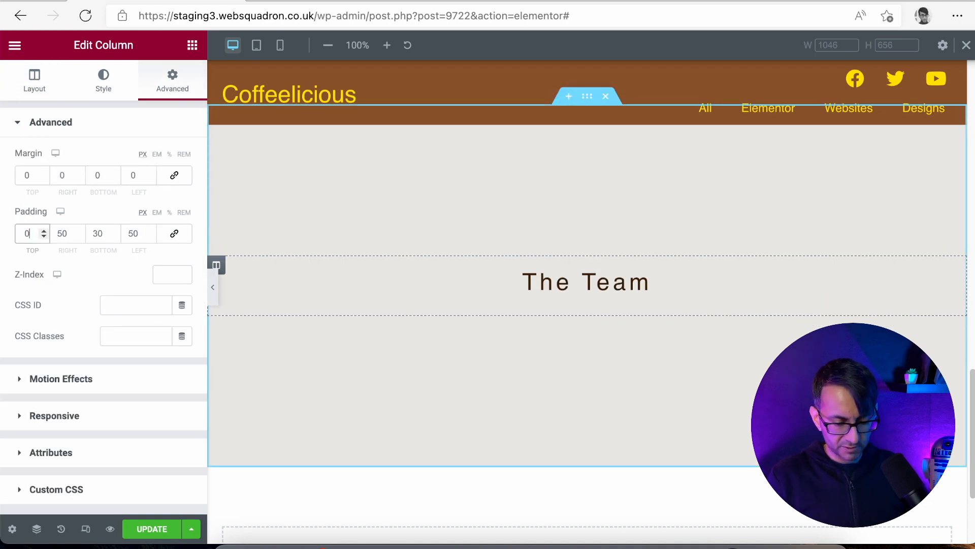
pyautogui.write('0')
pyautogui.press('Tab')
pyautogui.write('0')
pyautogui.press('Tab')
pyautogui.write('0')
pyautogui.press('Tab')
pyautogui.write('0')
# Examine the empty space around The Team heading with the editing panel hidden and shown.
pyautogui.moveTo(972, 432); pyautogui.dragTo(972, 332)
pyautogui.click(212, 292)
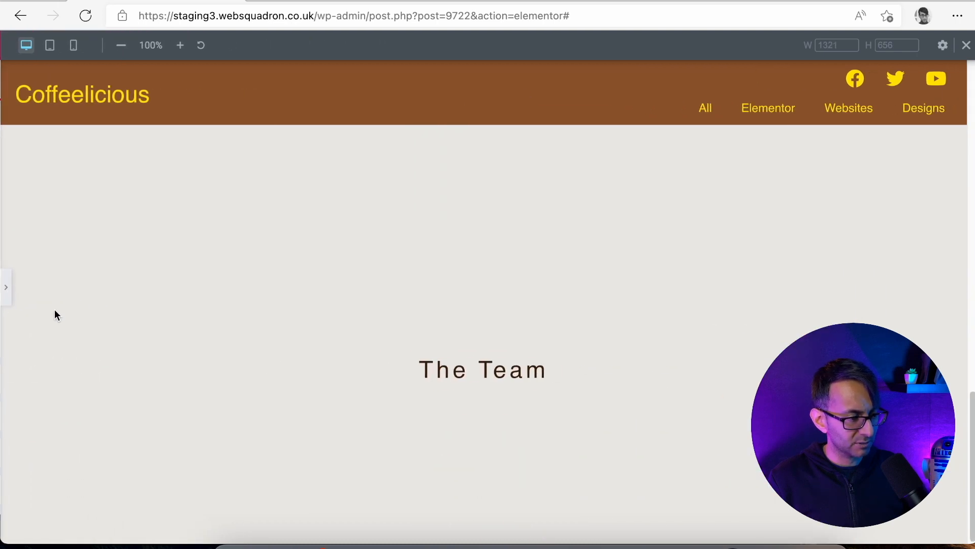
pyautogui.click(5, 287)
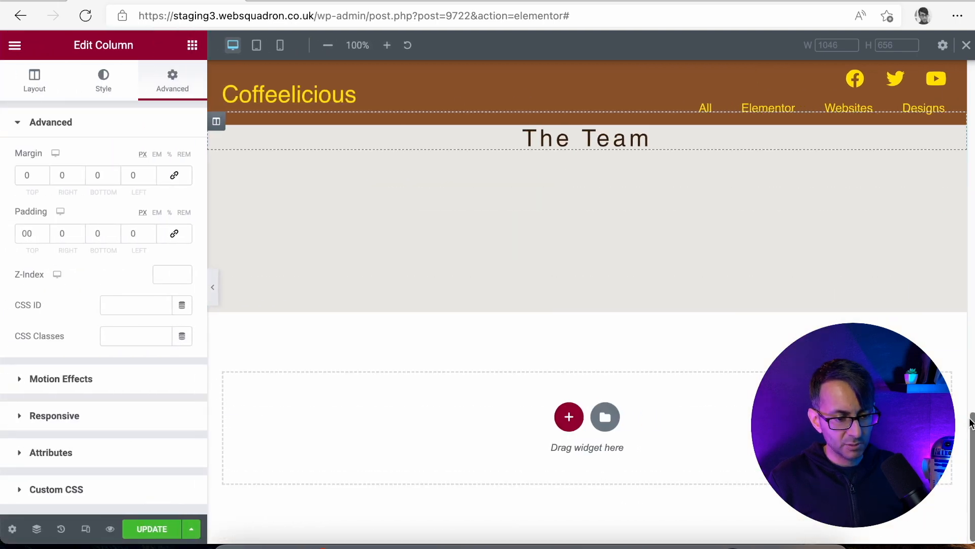
pyautogui.moveTo(972, 422); pyautogui.dragTo(972, 392)
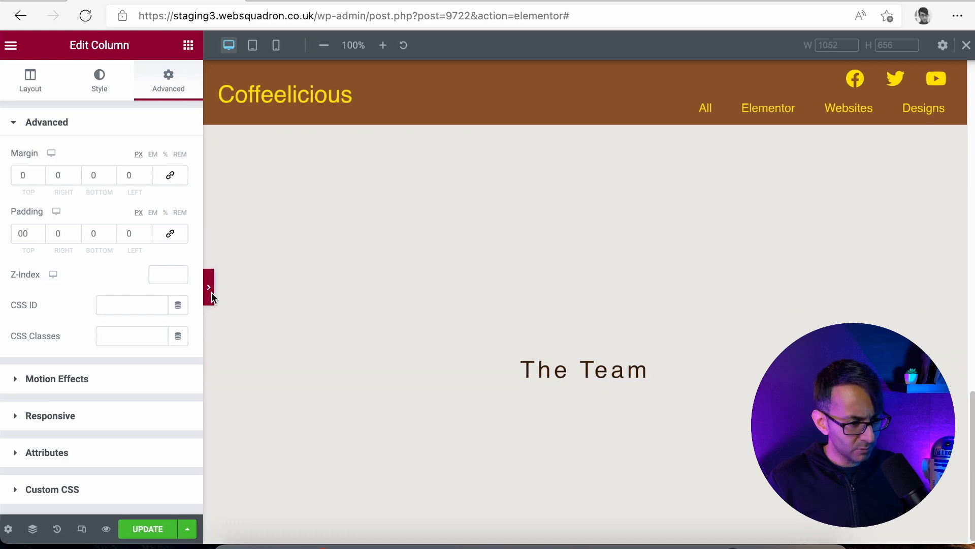
pyautogui.click(212, 290)
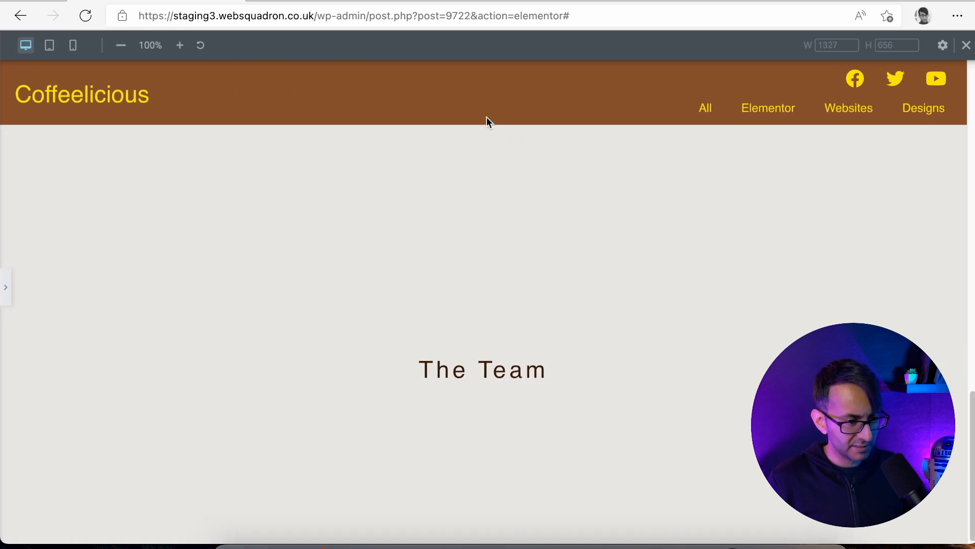
pyautogui.click(7, 288)
pyautogui.scroll(3, 614, 276)
pyautogui.scroll(2, 614, 274)
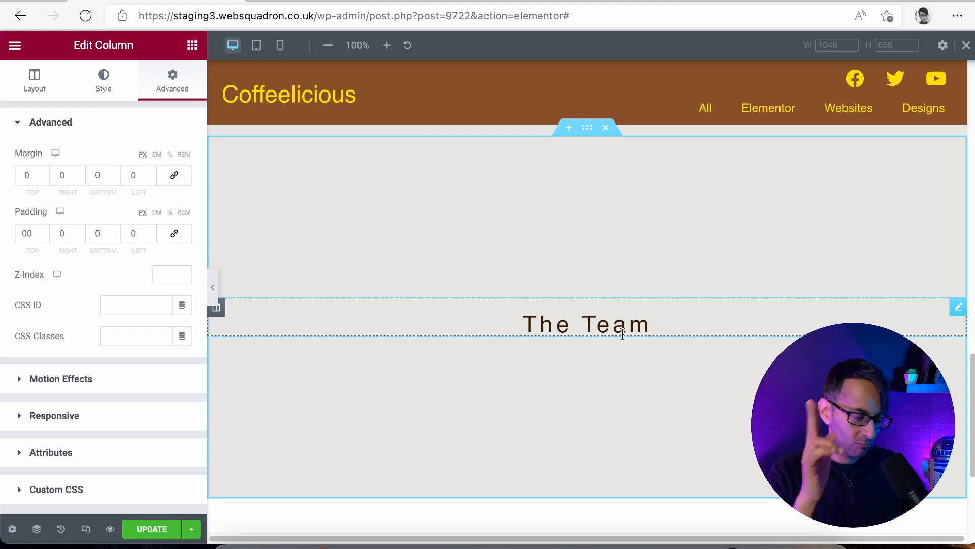
# Switch The Team section's minimum height unit to PX, with a value of 0.
pyautogui.click(587, 128)
pyautogui.click(33, 86)
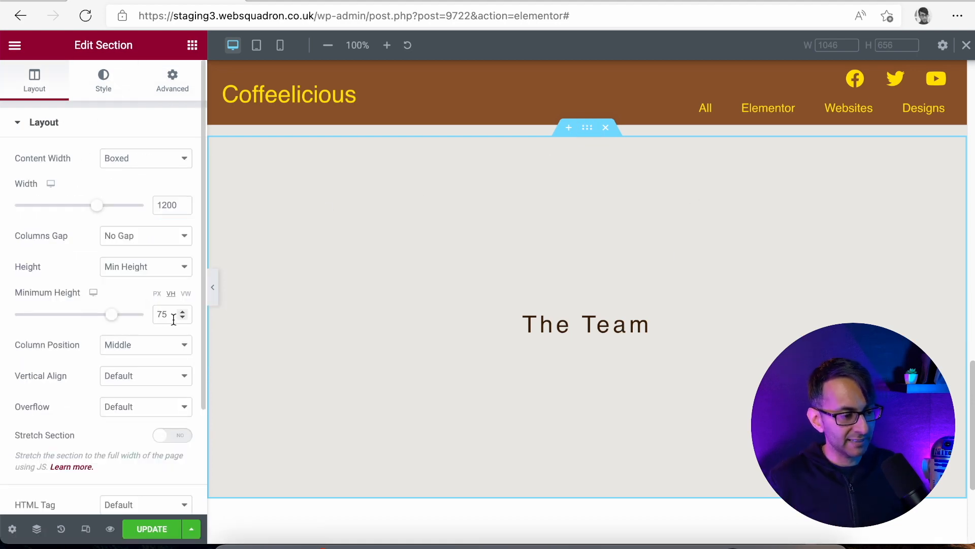
pyautogui.click(123, 275)
pyautogui.click(132, 306)
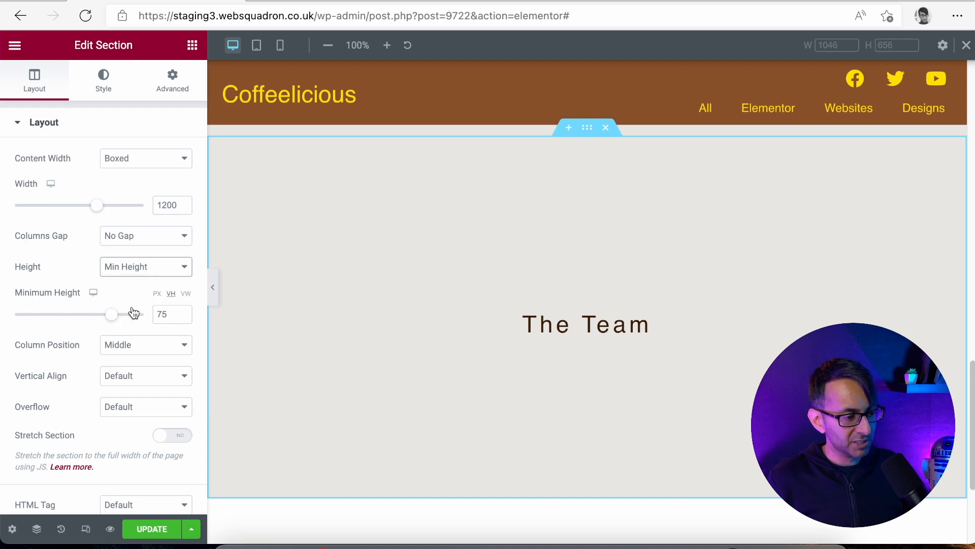
pyautogui.click(156, 295)
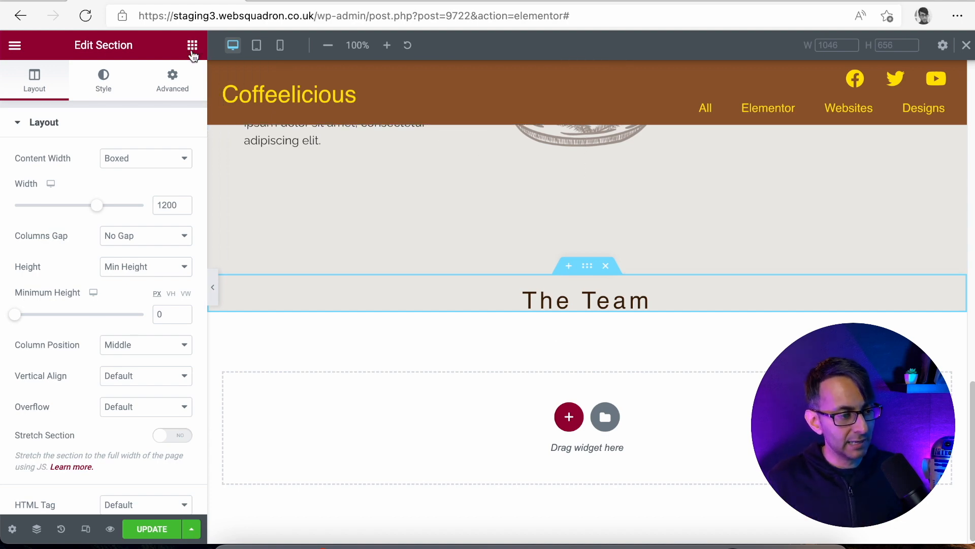
# Unlink The Team section's margin and padding values and set its bottom padding to 30 px.
pyautogui.click(173, 84)
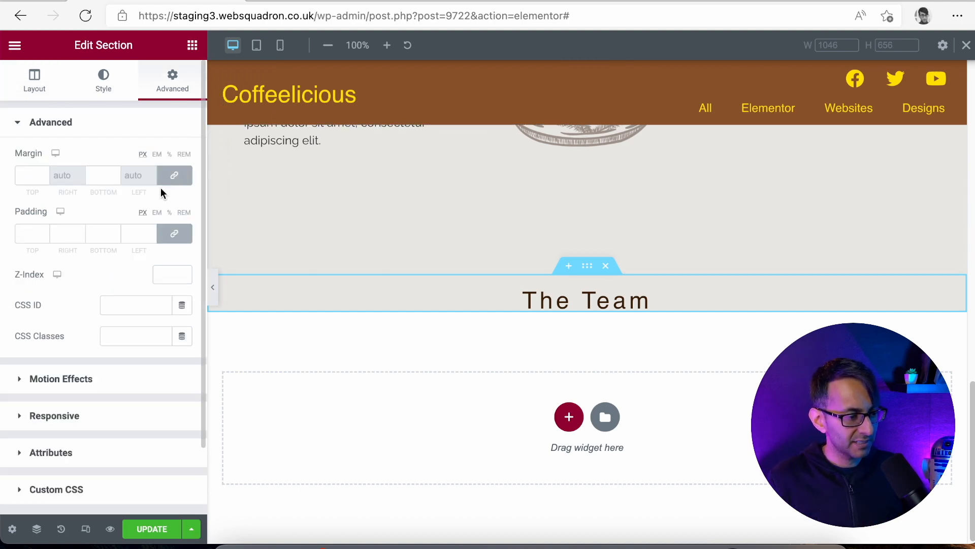
pyautogui.click(175, 176)
pyautogui.click(174, 233)
pyautogui.doubleClick(99, 233)
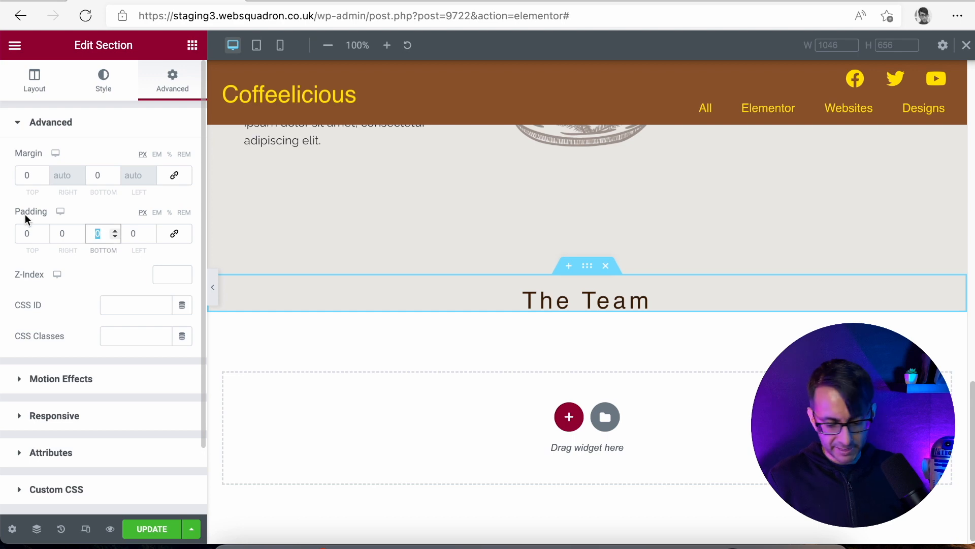
pyautogui.write('30')
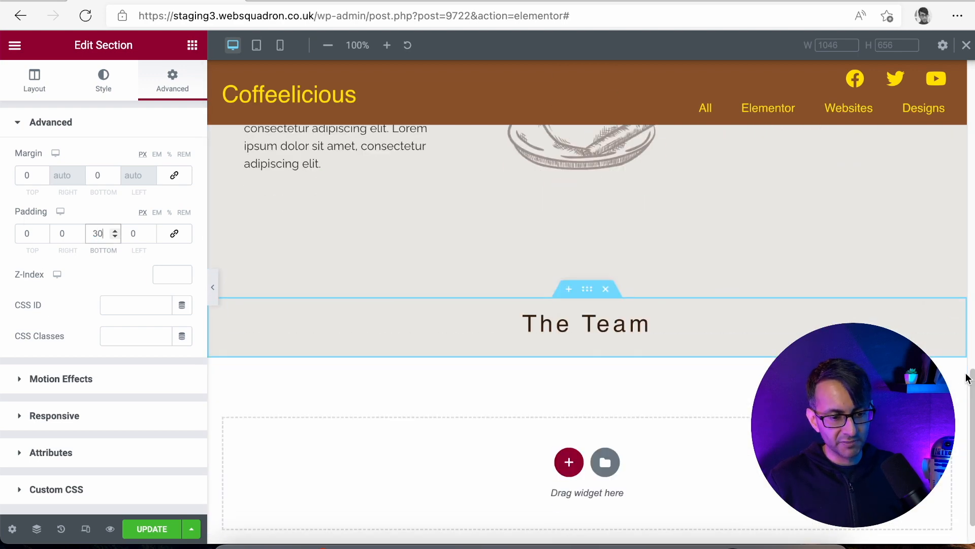
# Duplicate The Team section and delete the heading from the lower copy.
pyautogui.scroll(-1, 955, 386)
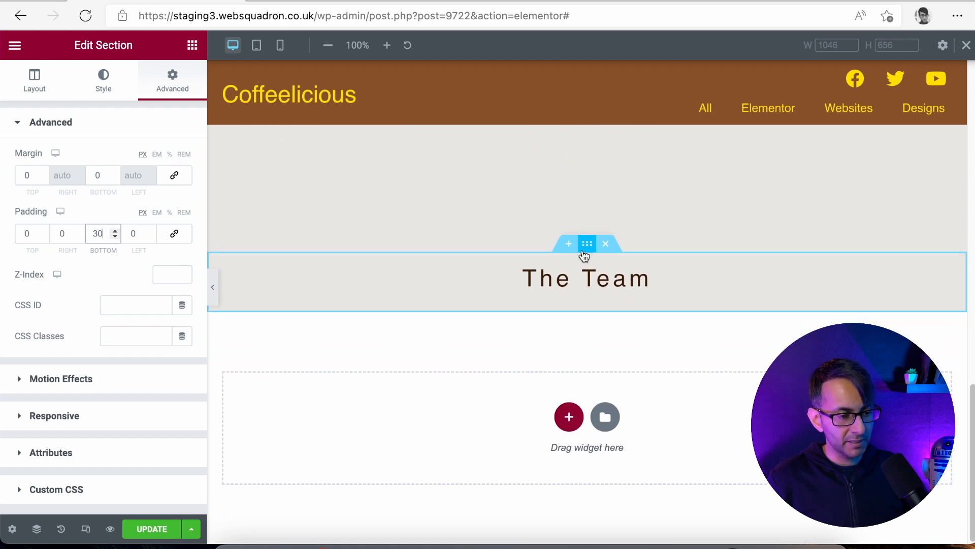
pyautogui.rightClick(584, 257)
pyautogui.click(623, 283)
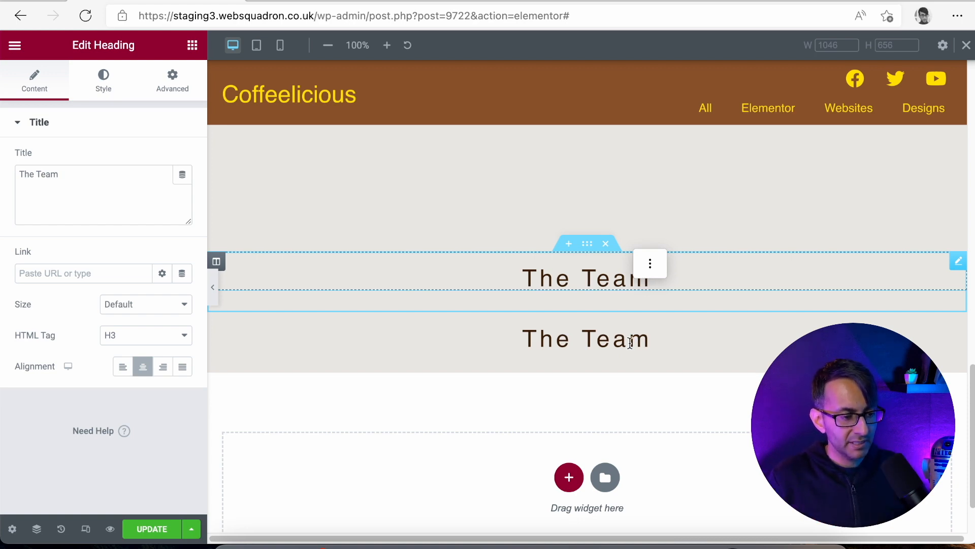
pyautogui.click(395, 350)
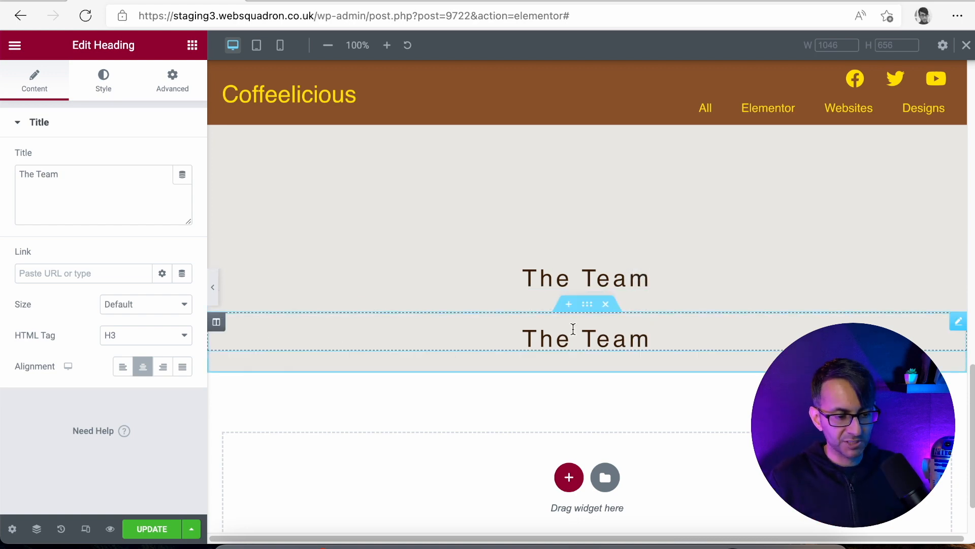
pyautogui.rightClick(574, 325)
pyautogui.click(629, 524)
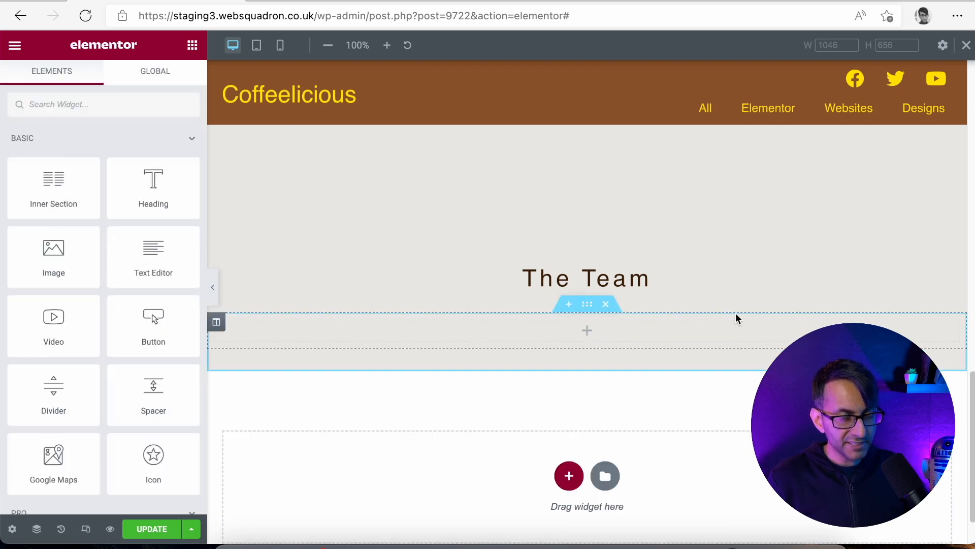
# Copy the three-column section with Headers 1 to 3 and paste it below The Team title in place of the empty section.
pyautogui.scroll(3, 970, 335)
pyautogui.scroll(5, 970, 335)
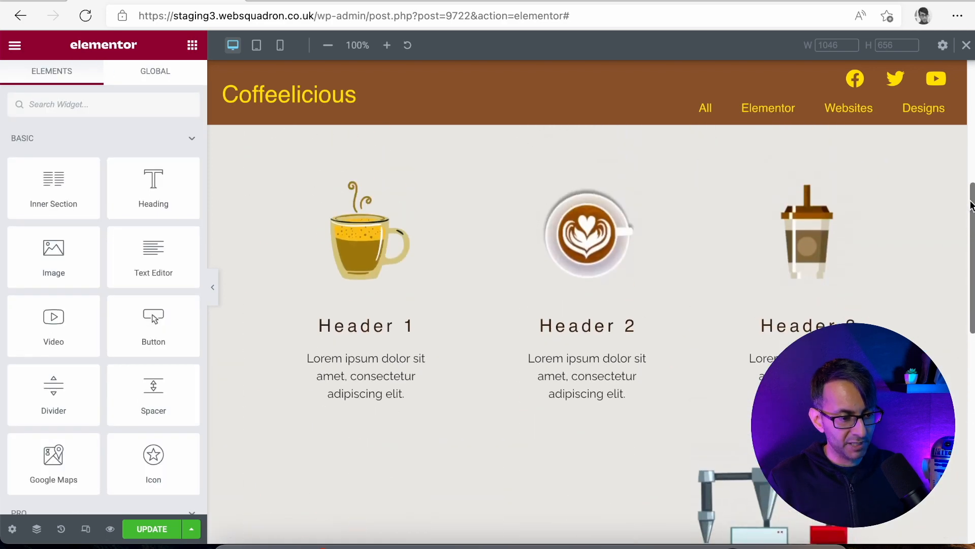
pyautogui.rightClick(587, 264)
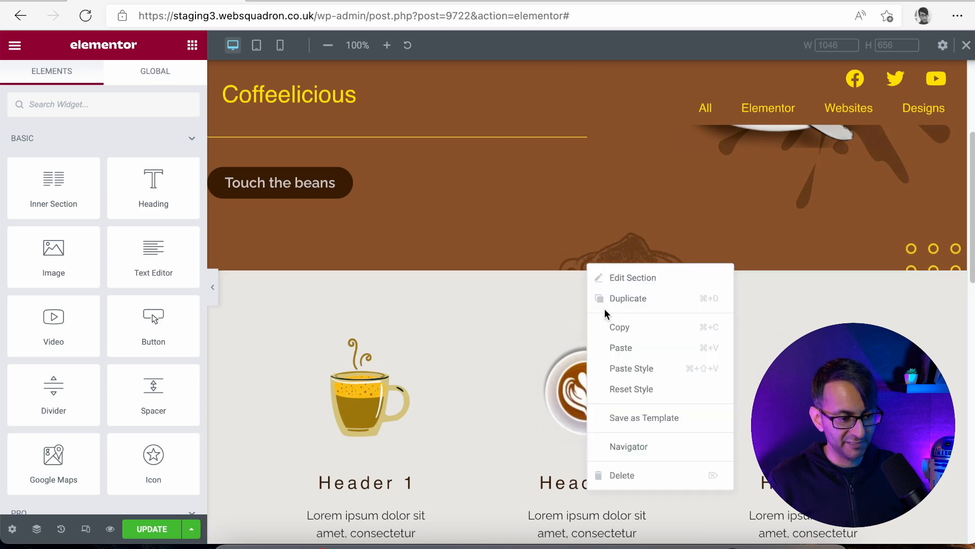
pyautogui.click(627, 335)
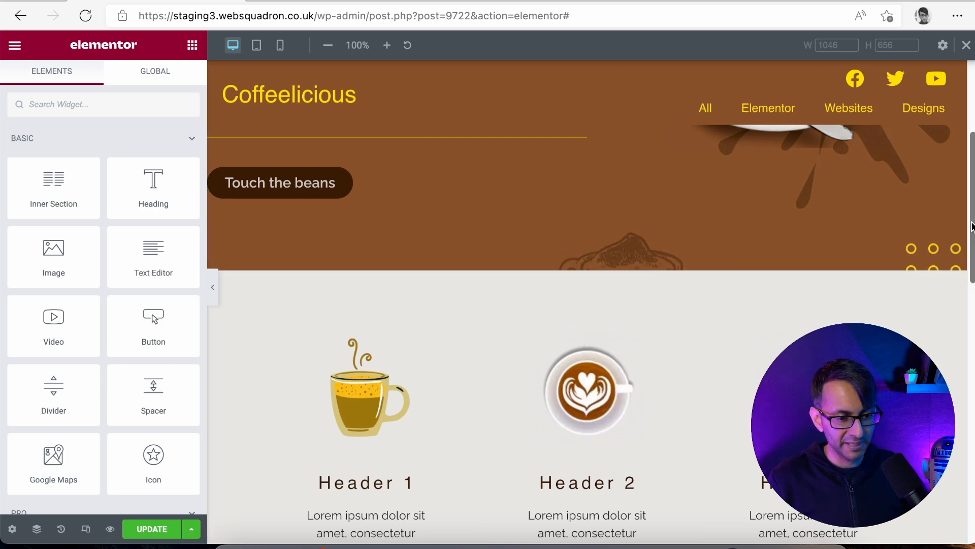
pyautogui.scroll(-10, 957, 450)
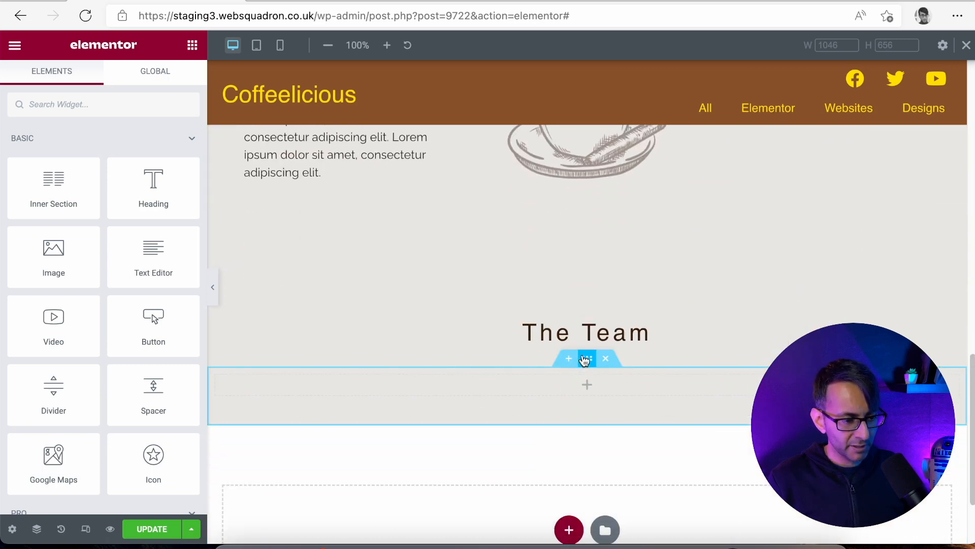
pyautogui.rightClick(584, 356)
pyautogui.click(648, 409)
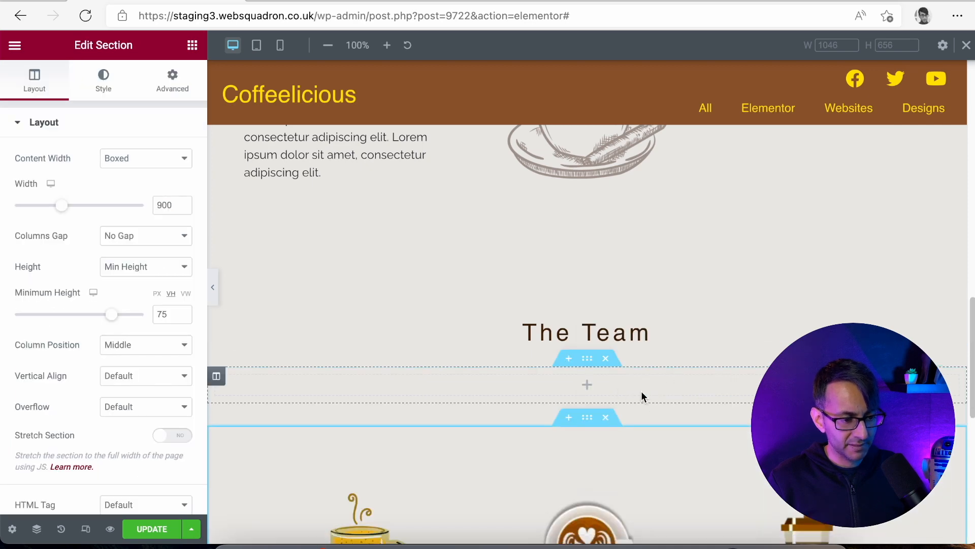
pyautogui.scroll(-2, 646, 452)
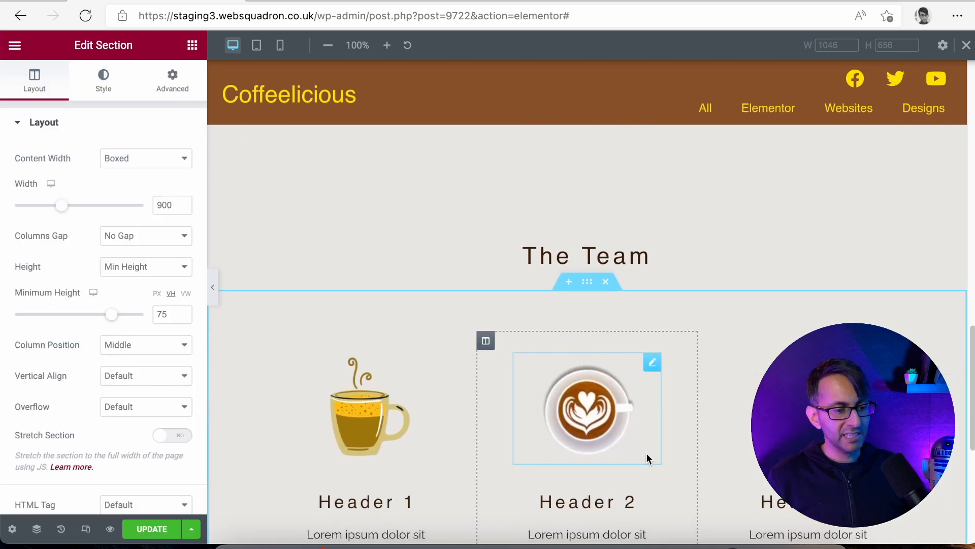
pyautogui.scroll(3, 648, 455)
pyautogui.scroll(-5, 709, 446)
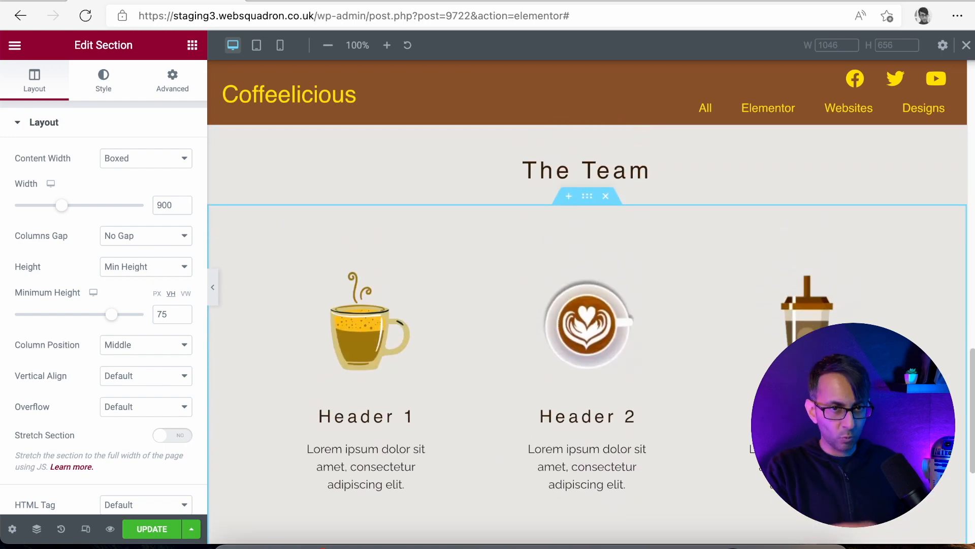
pyautogui.click(345, 344)
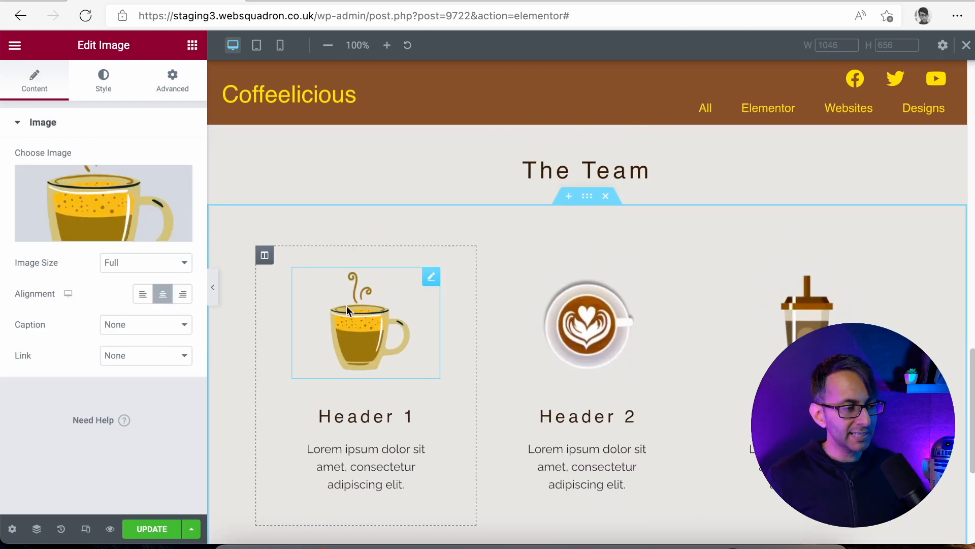
pyautogui.click(90, 201)
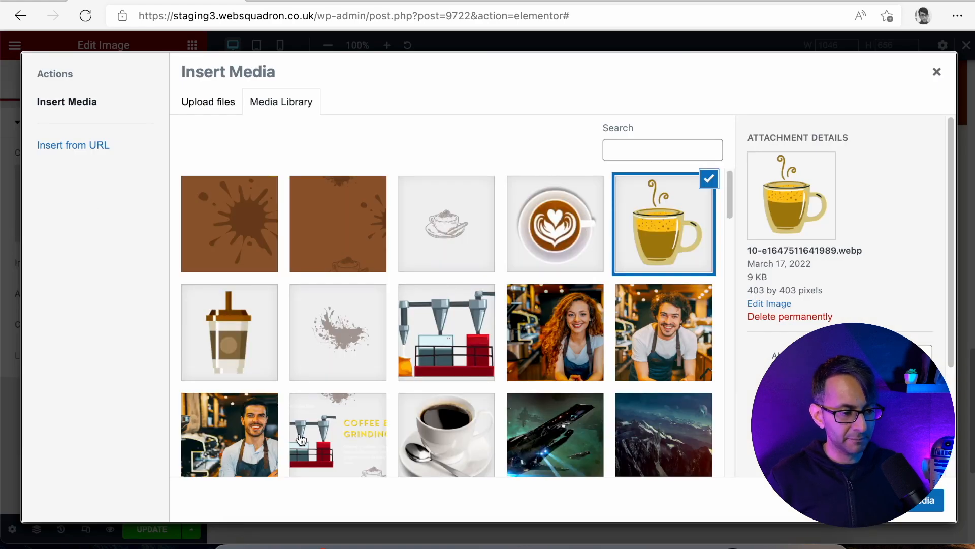
pyautogui.click(936, 72)
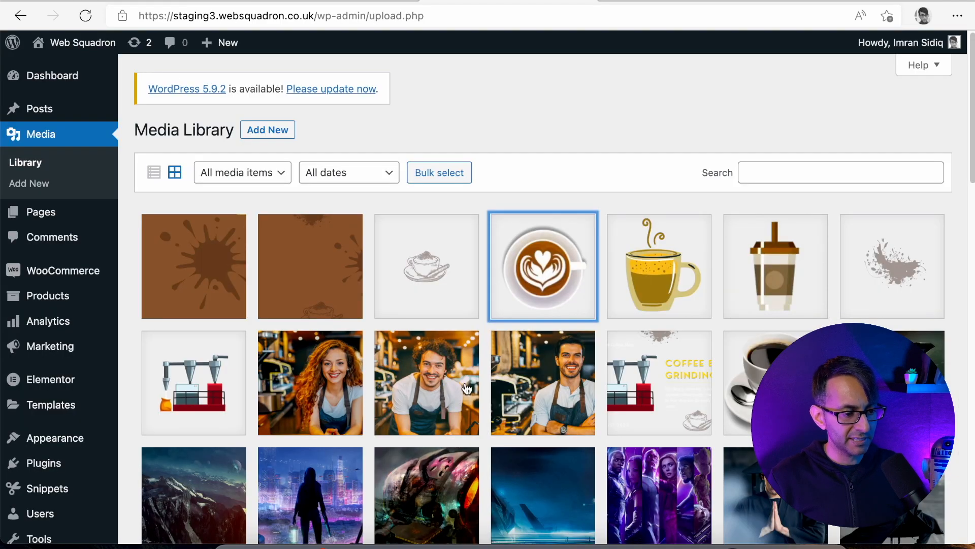
# Switch to the WordPress Media Library and open the details of the barista photo 4-1.webp.
pyautogui.click(551, 386)
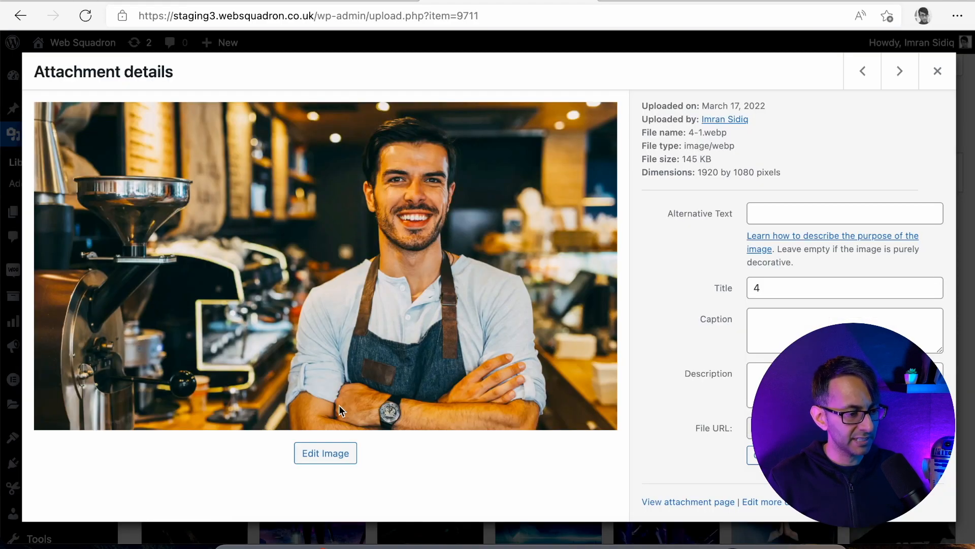
pyautogui.click(326, 453)
pyautogui.click(793, 341)
pyautogui.click(88, 117)
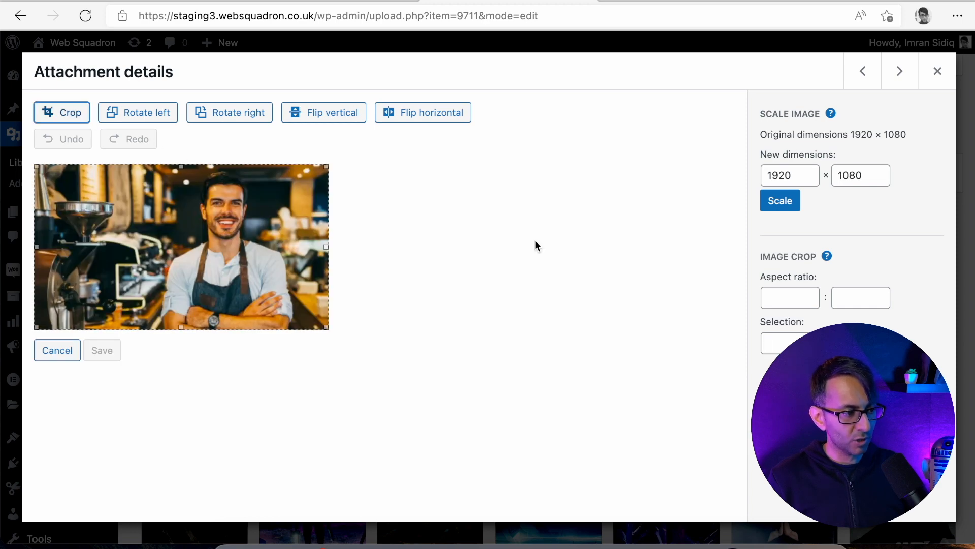
pyautogui.click(790, 341)
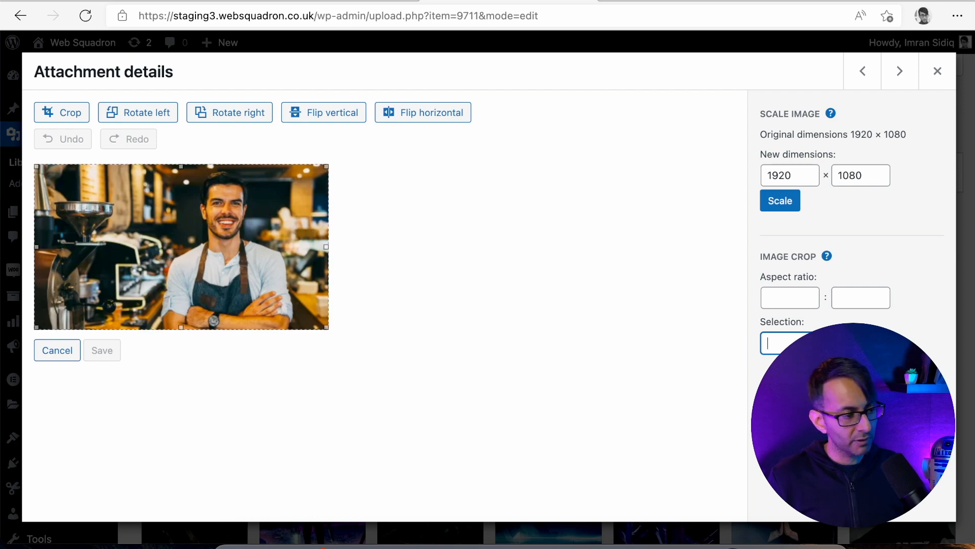
pyautogui.moveTo(327, 327); pyautogui.dragTo(264, 254)
pyautogui.moveTo(33, 164); pyautogui.dragTo(167, 170)
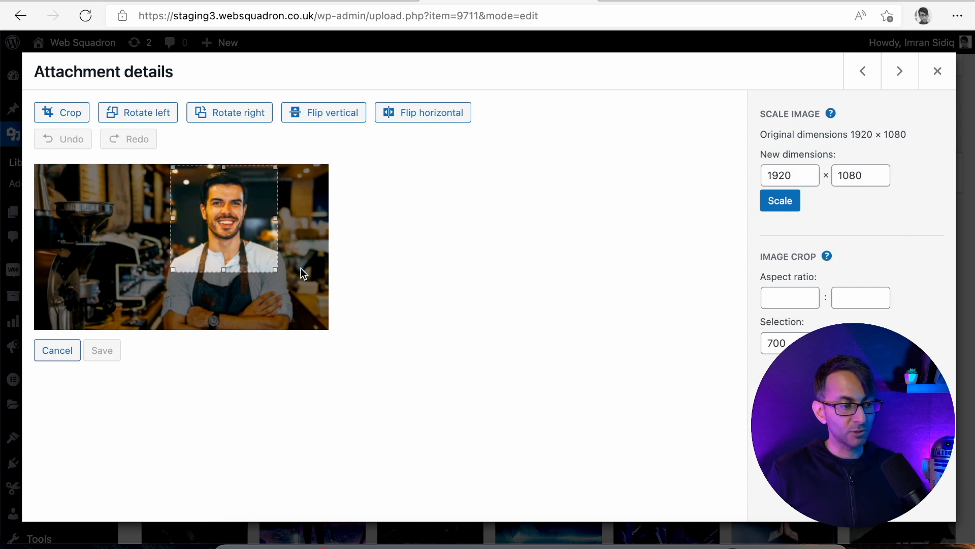
pyautogui.click(68, 112)
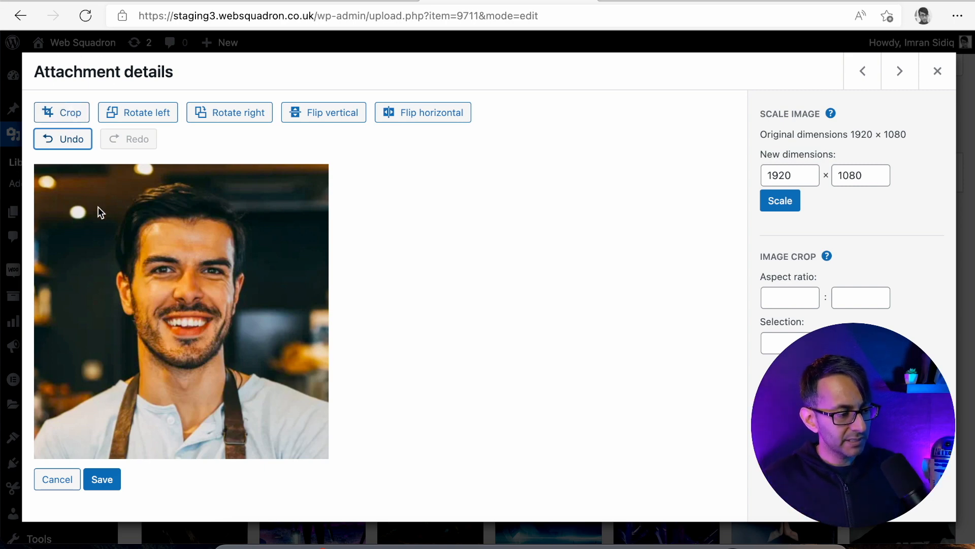
pyautogui.click(49, 479)
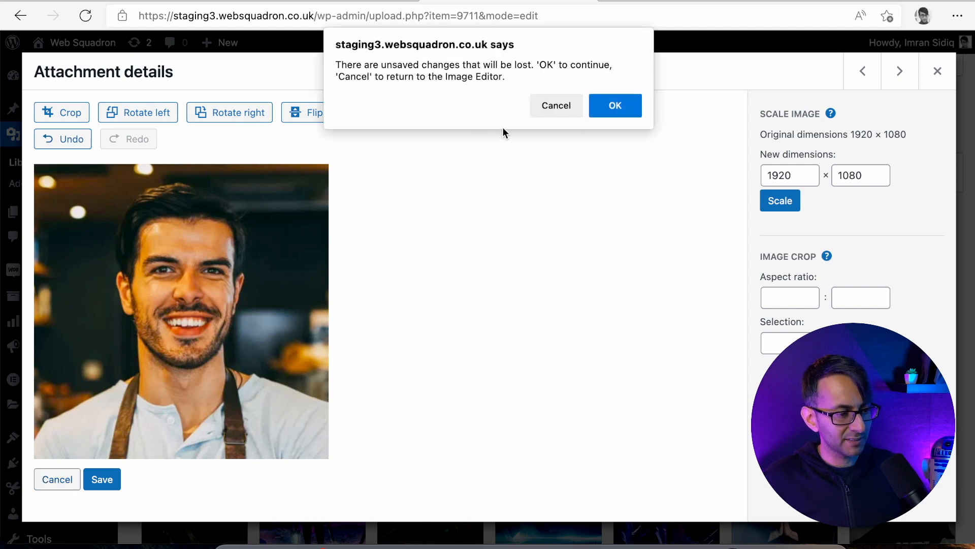
pyautogui.click(614, 105)
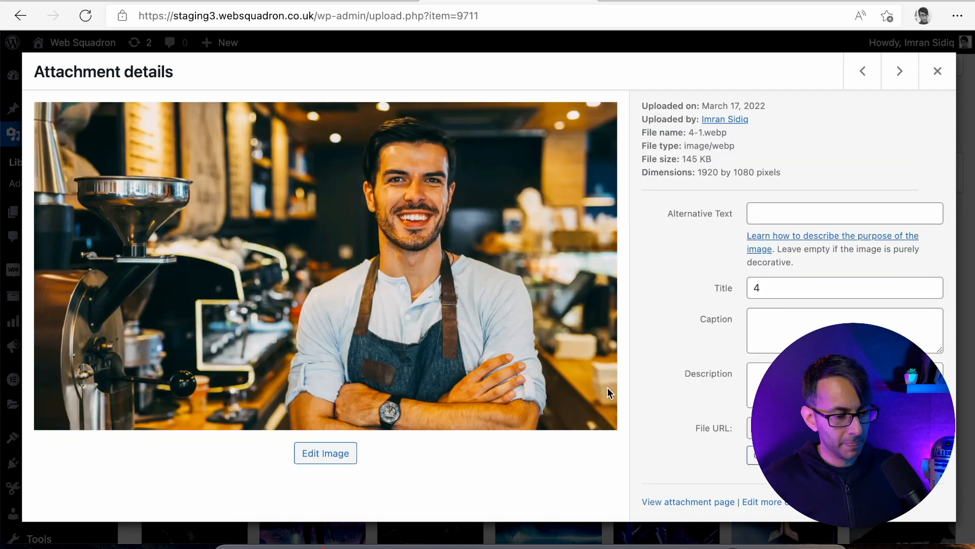
# Crop the barista photo titled 4 to a 700 by 700 pixel square around the man's face and save it.
pyautogui.click(330, 455)
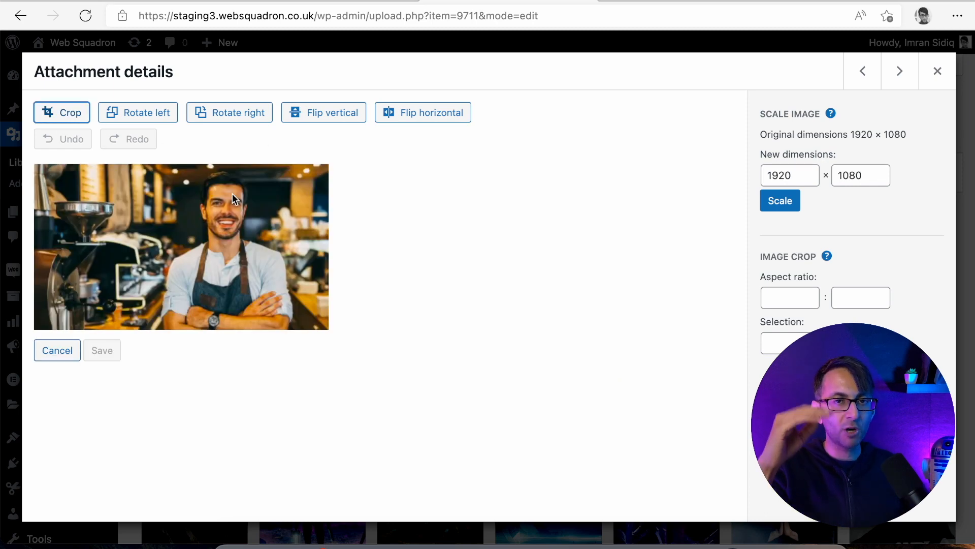
pyautogui.click(75, 113)
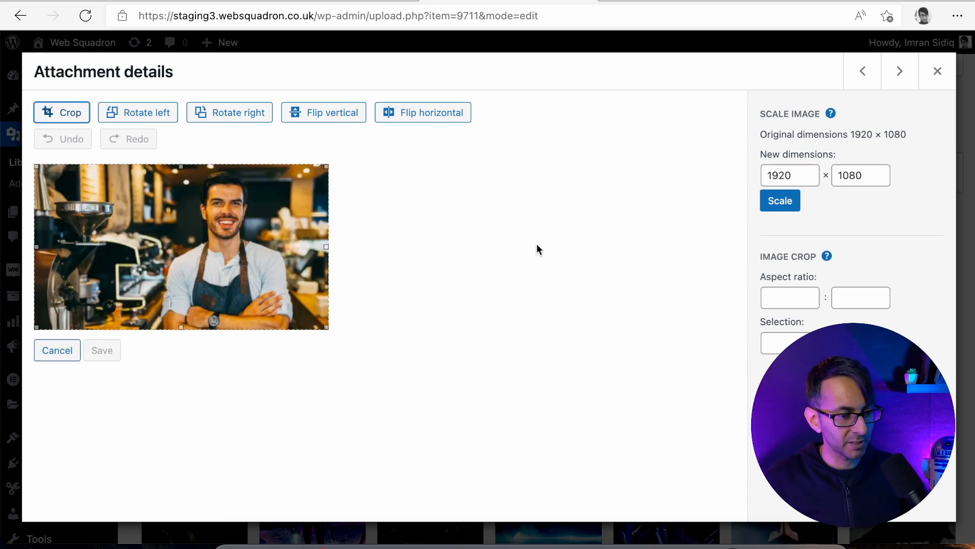
pyautogui.click(777, 341)
pyautogui.write('700')
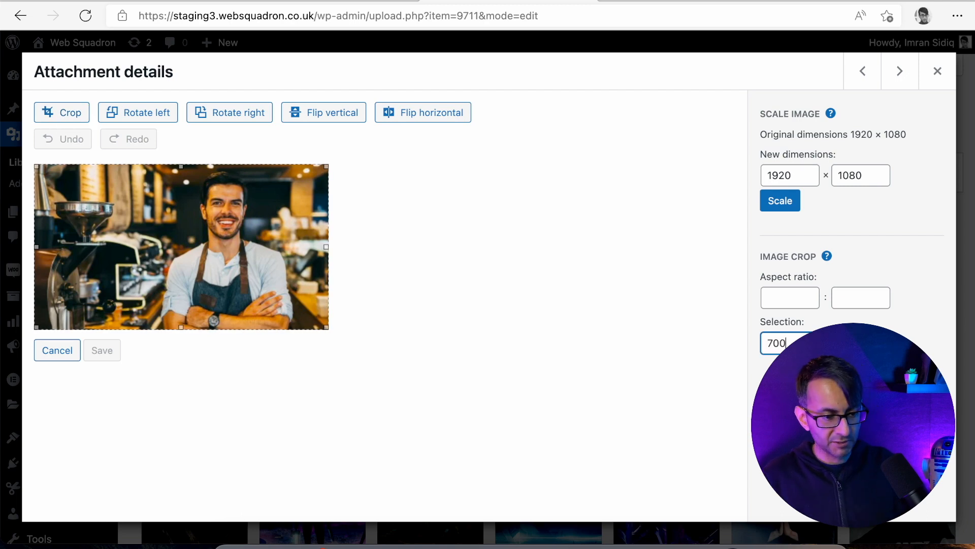
pyautogui.press('Tab')
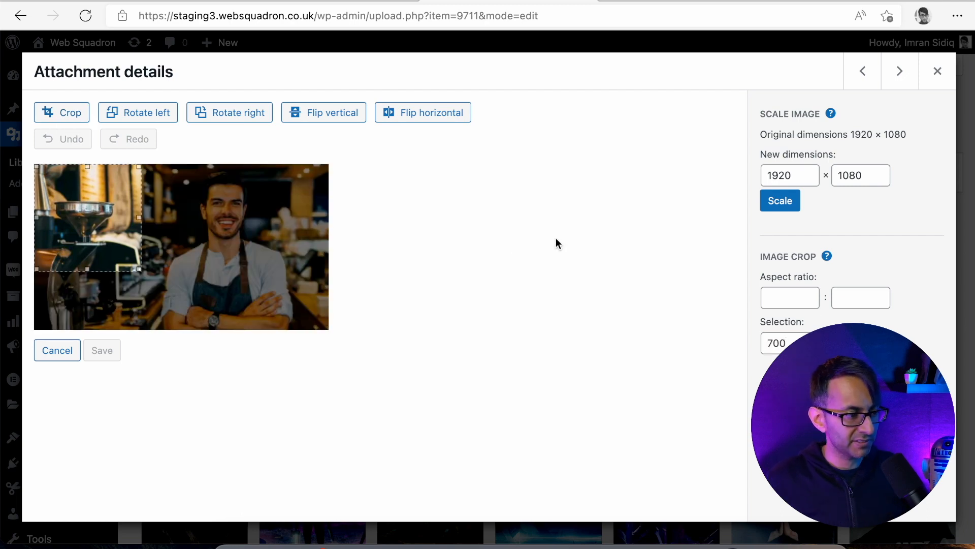
pyautogui.moveTo(100, 217); pyautogui.dragTo(238, 211)
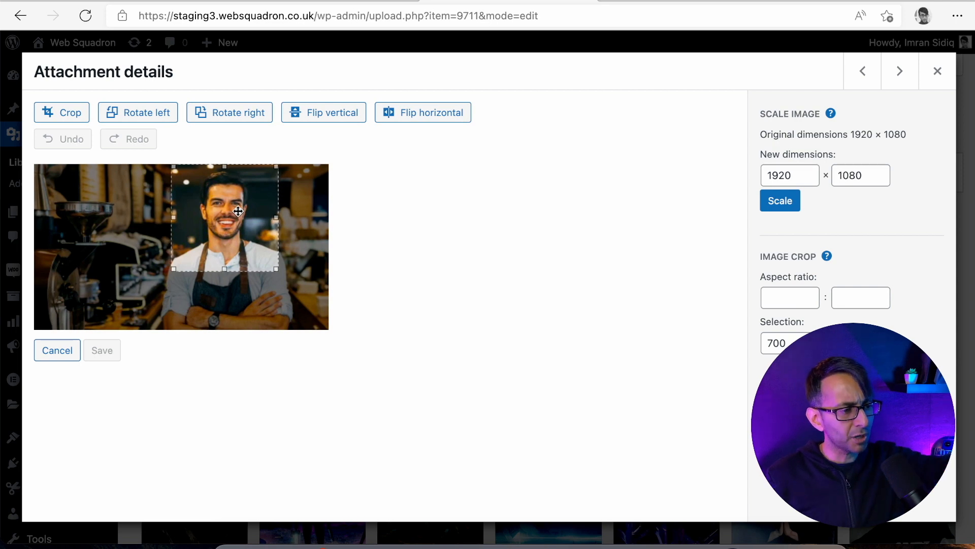
pyautogui.click(66, 114)
pyautogui.click(102, 479)
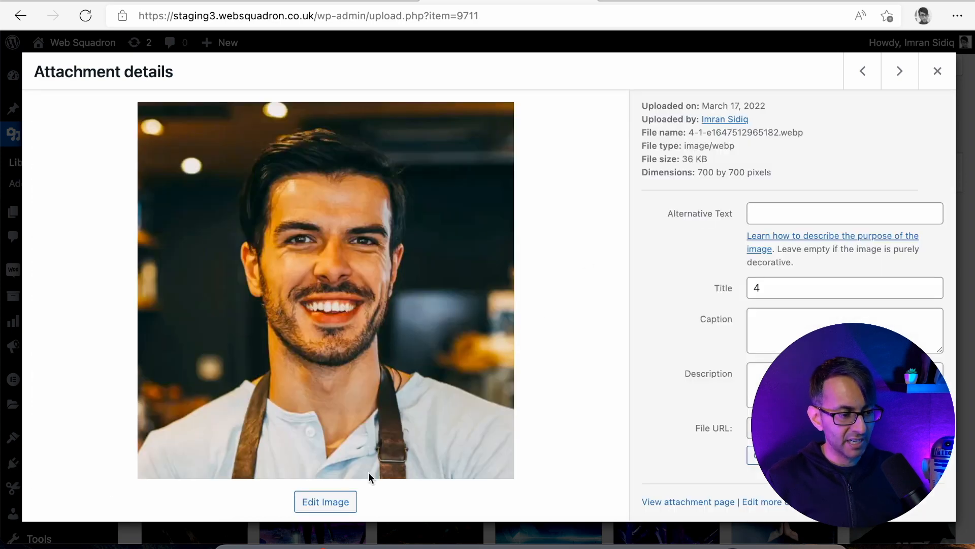
# Scale the cropped photo titled 4 to 250 by 250 pixels.
pyautogui.click(312, 503)
pyautogui.click(788, 176)
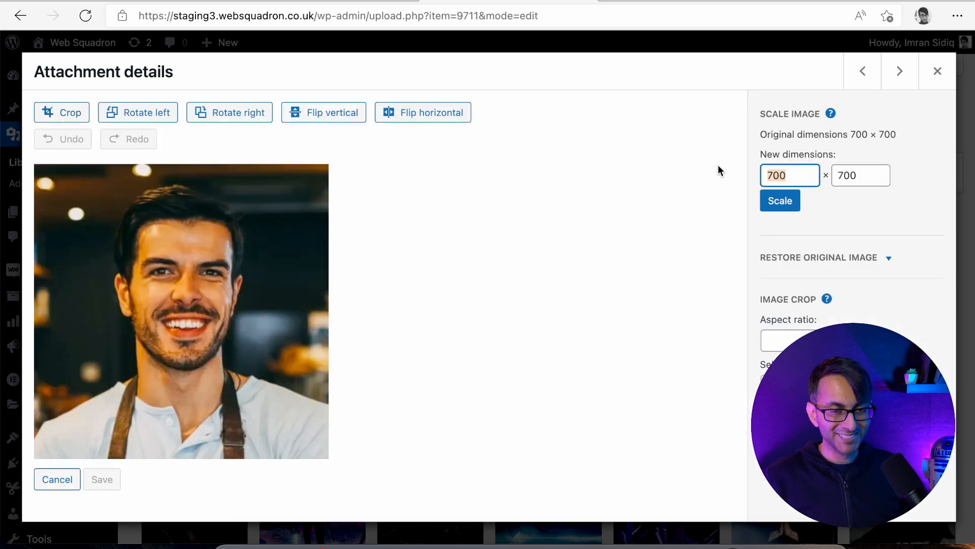
pyautogui.write('250')
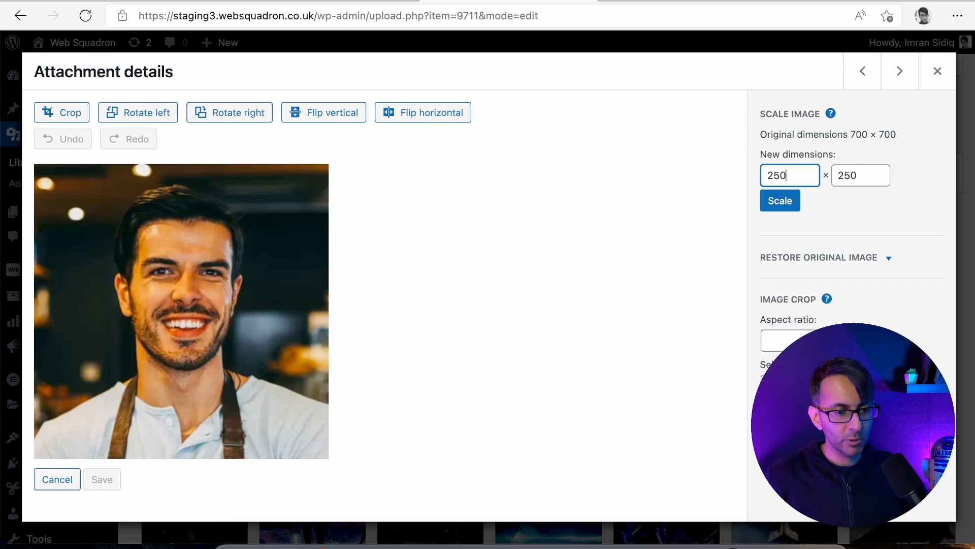
pyautogui.click(784, 202)
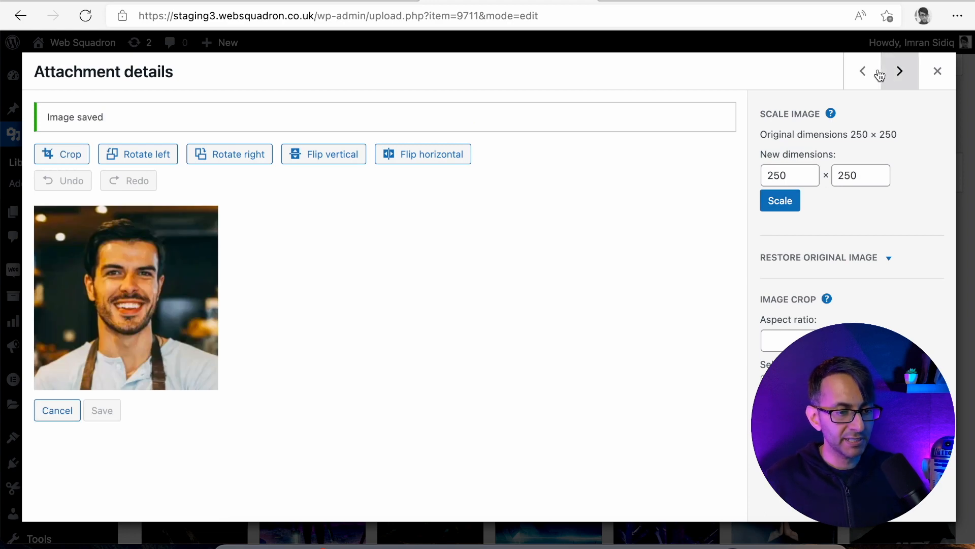
# Crop the curly-haired man's photo 5-1.webp to a 700 by 700 pixel square around his face and save it.
pyautogui.click(850, 70)
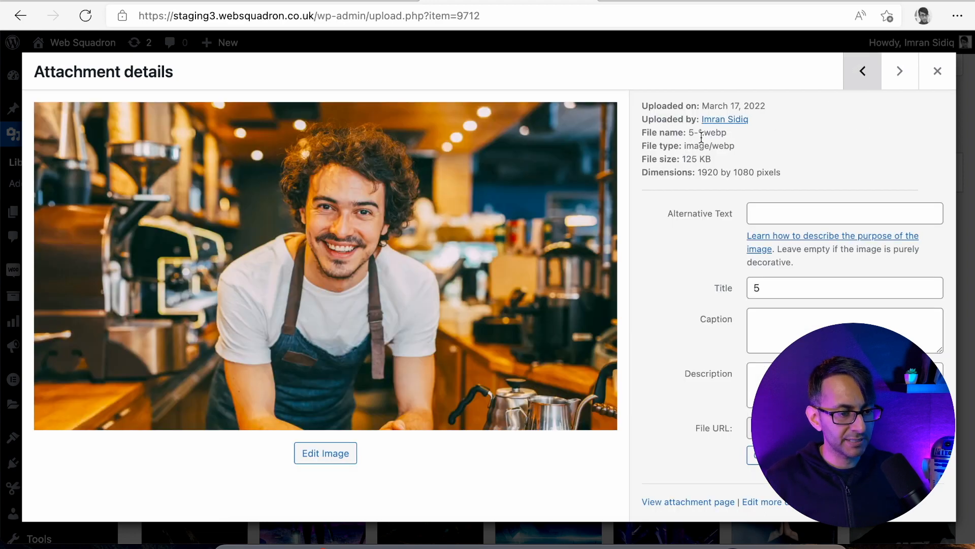
pyautogui.click(326, 452)
pyautogui.click(81, 117)
pyautogui.click(777, 343)
pyautogui.write('70')
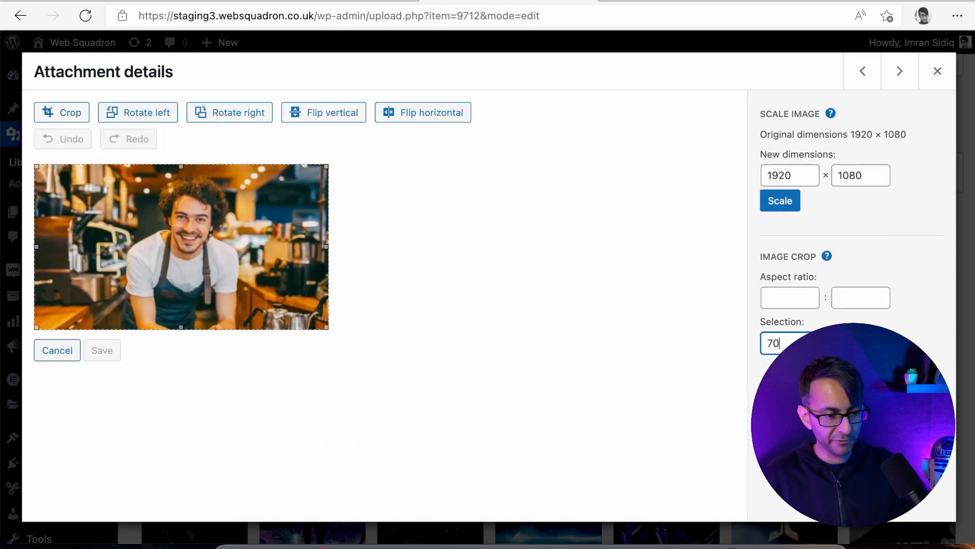
pyautogui.write('0700')
pyautogui.moveTo(53, 219); pyautogui.dragTo(157, 216)
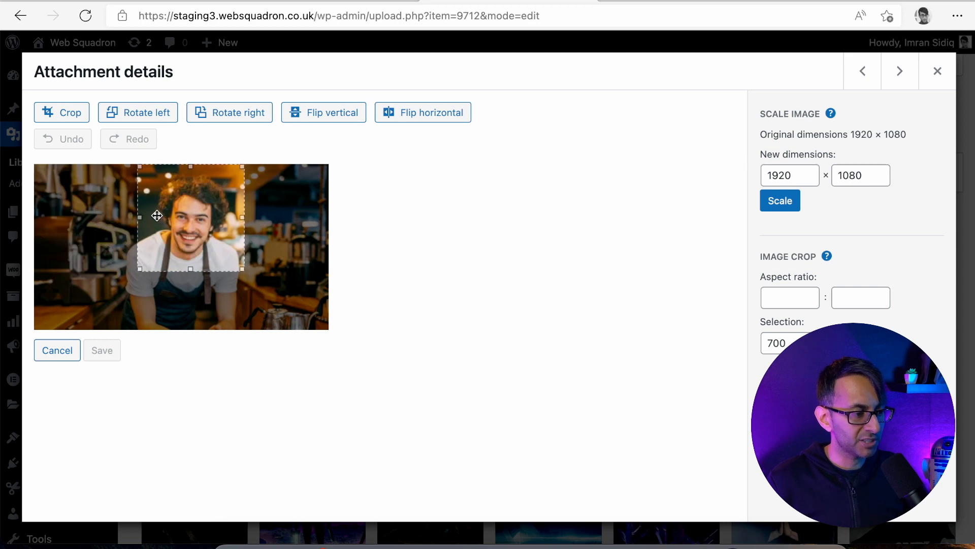
pyautogui.moveTo(157, 217); pyautogui.dragTo(159, 217)
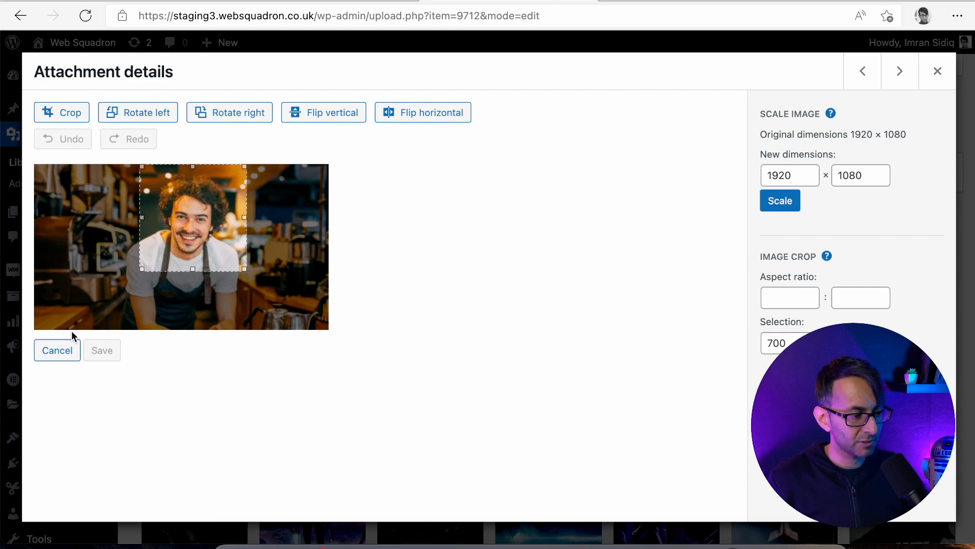
pyautogui.click(75, 113)
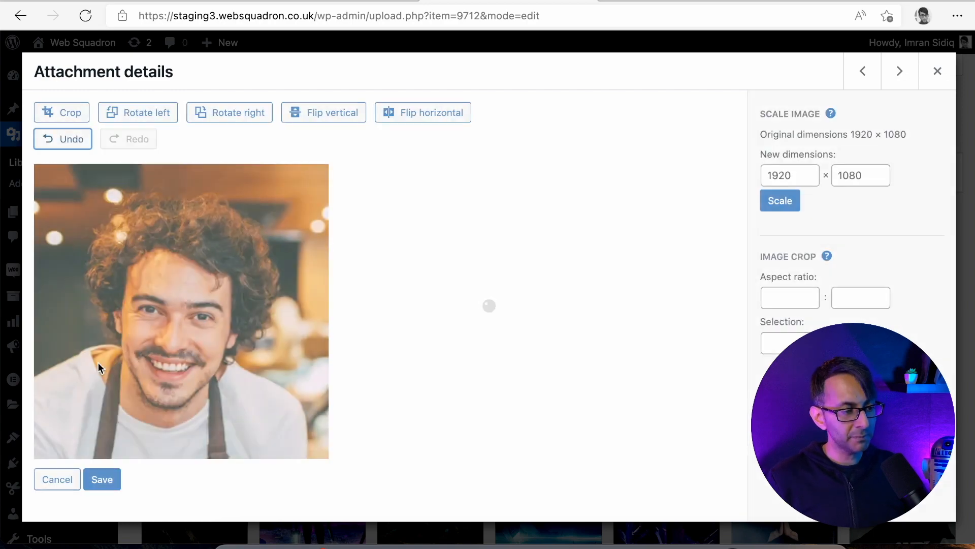
pyautogui.click(102, 475)
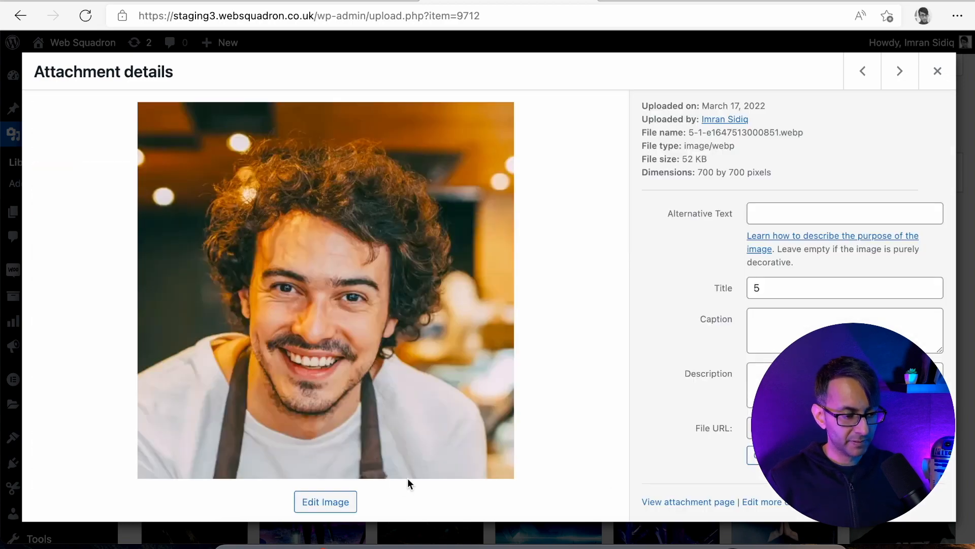
# Scale the cropped photo titled 5 to 250 by 250 pixels.
pyautogui.click(346, 503)
pyautogui.moveTo(788, 178); pyautogui.dragTo(739, 169)
pyautogui.write('250')
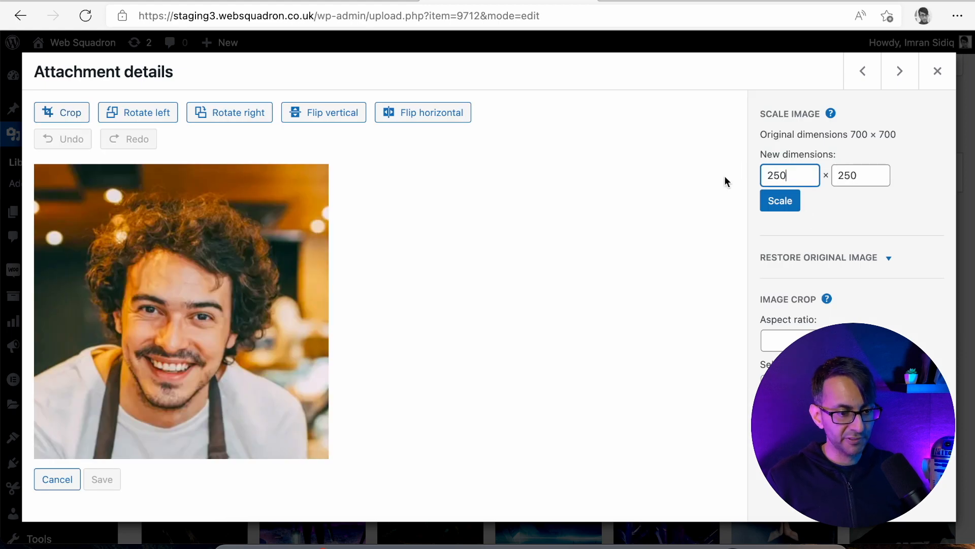
pyautogui.click(778, 203)
# Crop the red-haired woman's photo 6.webp to a 700 by 700 pixel square around her face and save it.
pyautogui.click(873, 85)
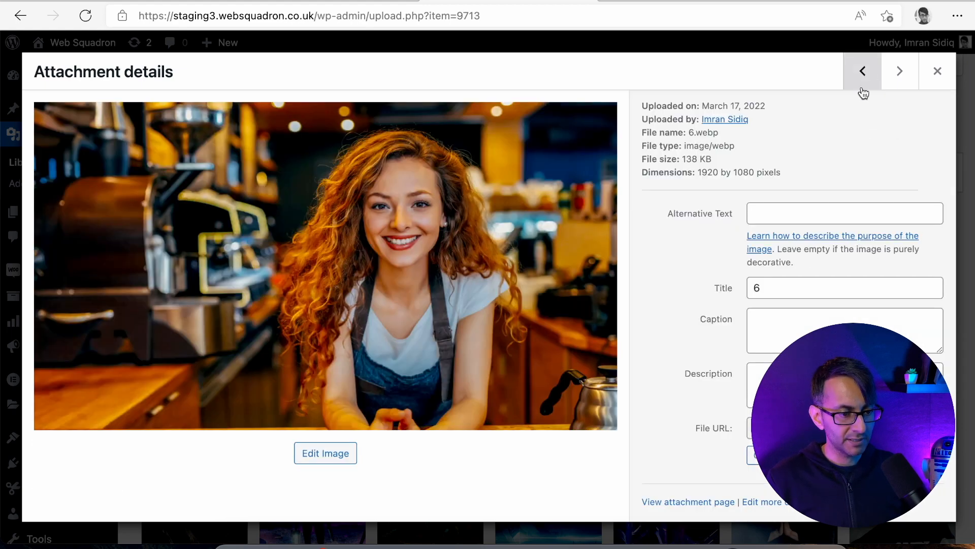
pyautogui.click(312, 453)
pyautogui.click(73, 117)
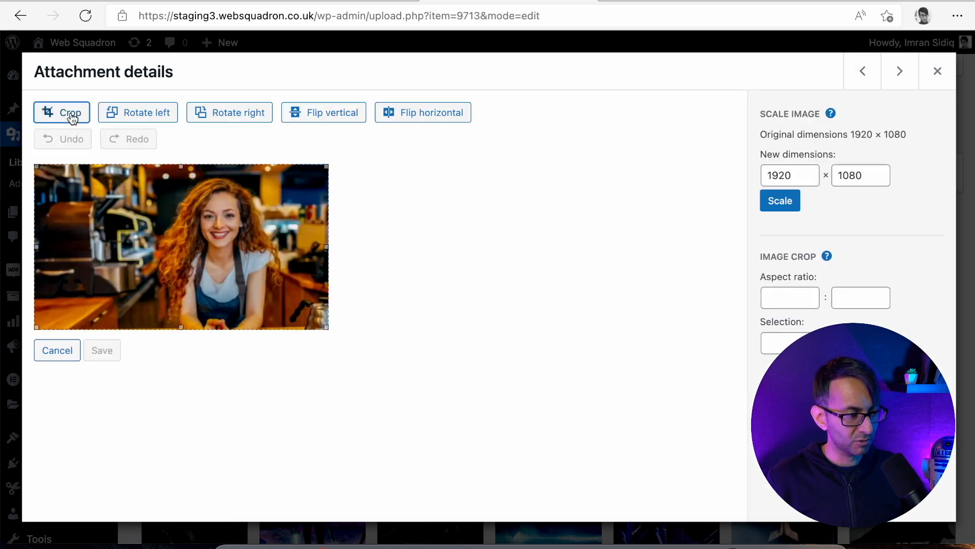
pyautogui.click(794, 340)
pyautogui.write('700')
pyautogui.press('Tab')
pyautogui.write('700')
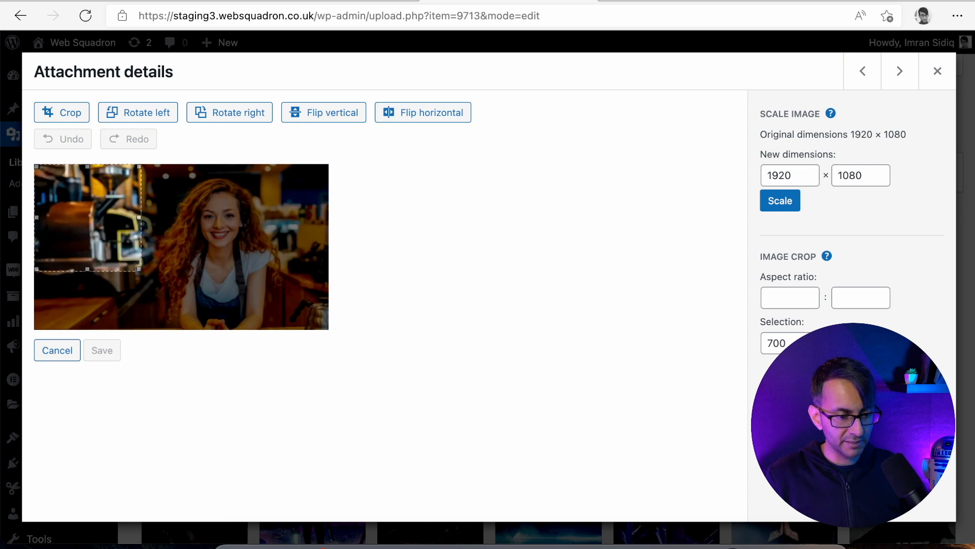
pyautogui.moveTo(110, 222); pyautogui.dragTo(244, 214)
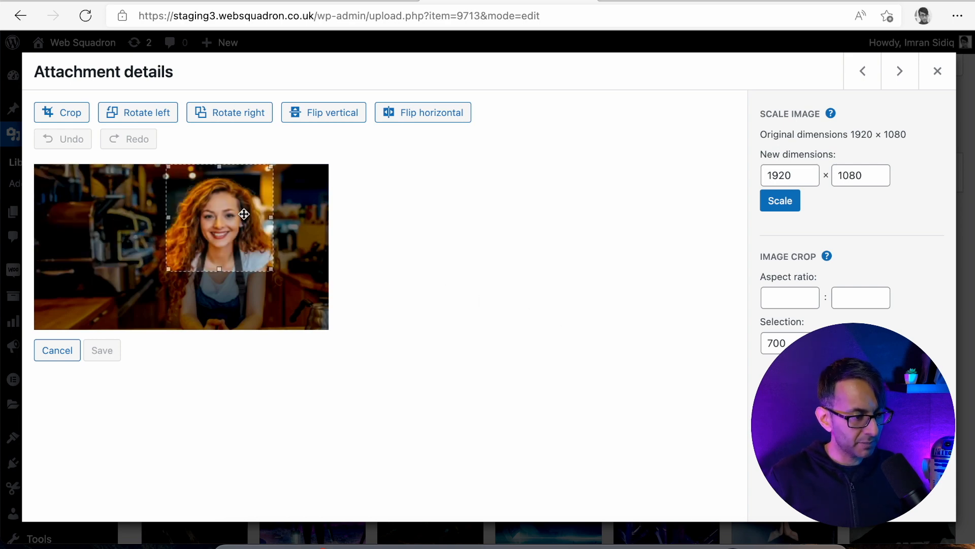
pyautogui.click(61, 113)
pyautogui.click(101, 479)
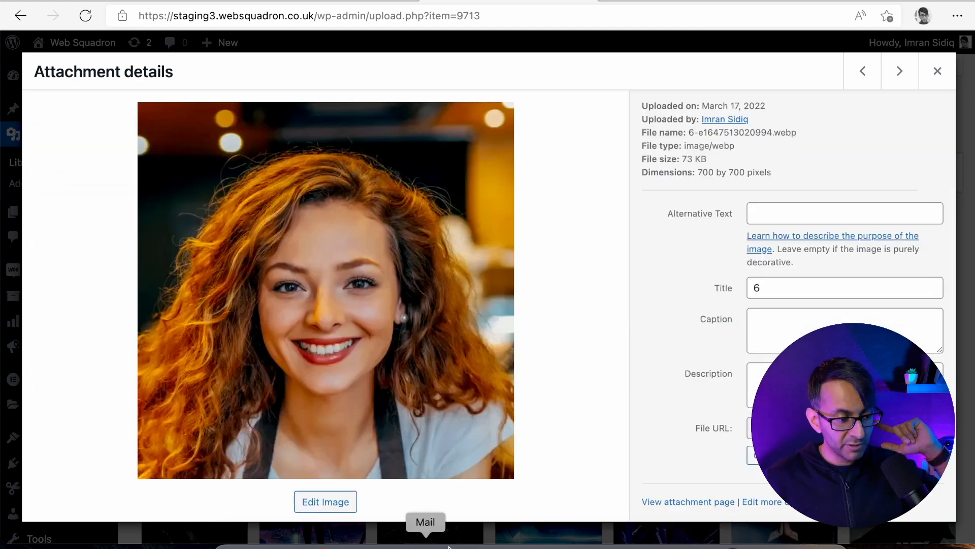
# Scale the cropped photo titled 6 to 250 by 250 pixels.
pyautogui.click(341, 507)
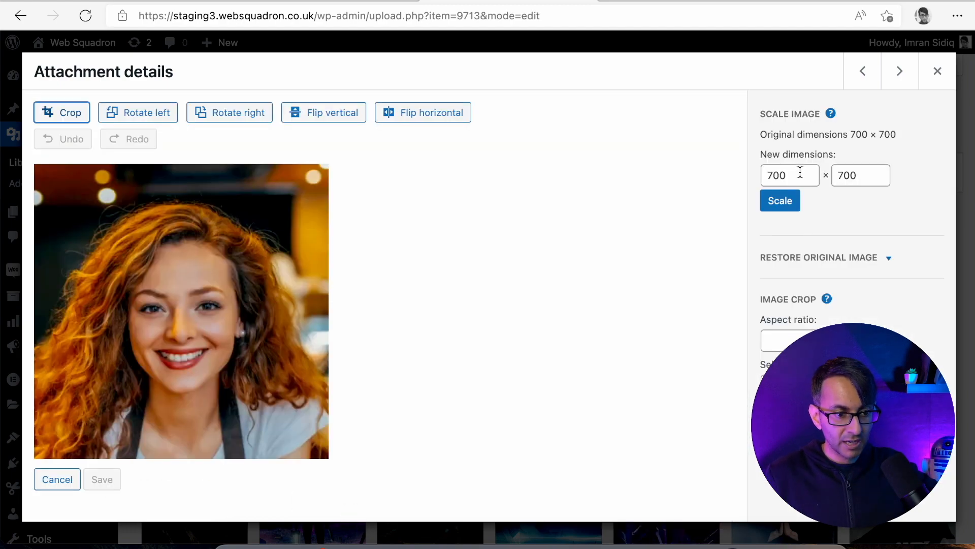
pyautogui.moveTo(800, 171); pyautogui.dragTo(749, 179)
pyautogui.write('25')
pyautogui.click(772, 201)
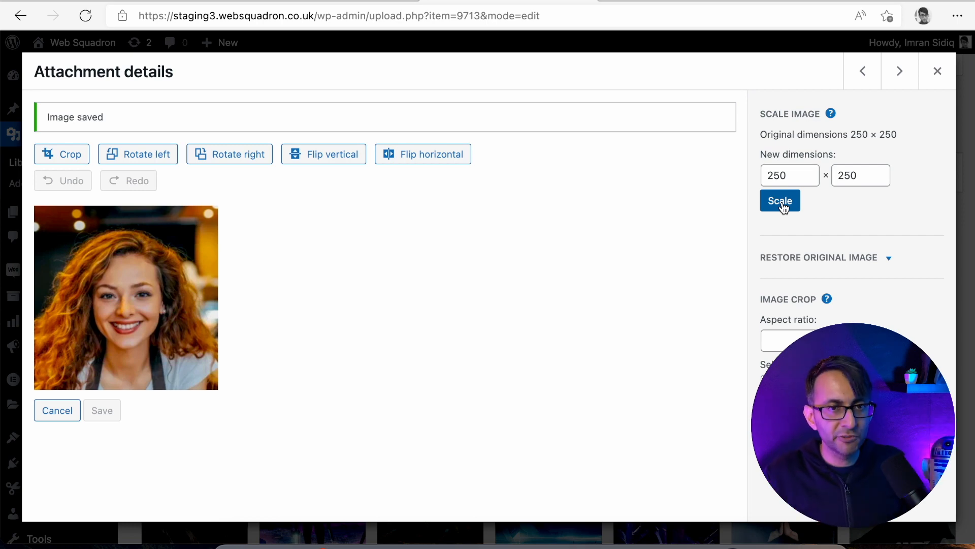
# Check the pixel dimensions of the three cropped team photos in the media library.
pyautogui.click(937, 74)
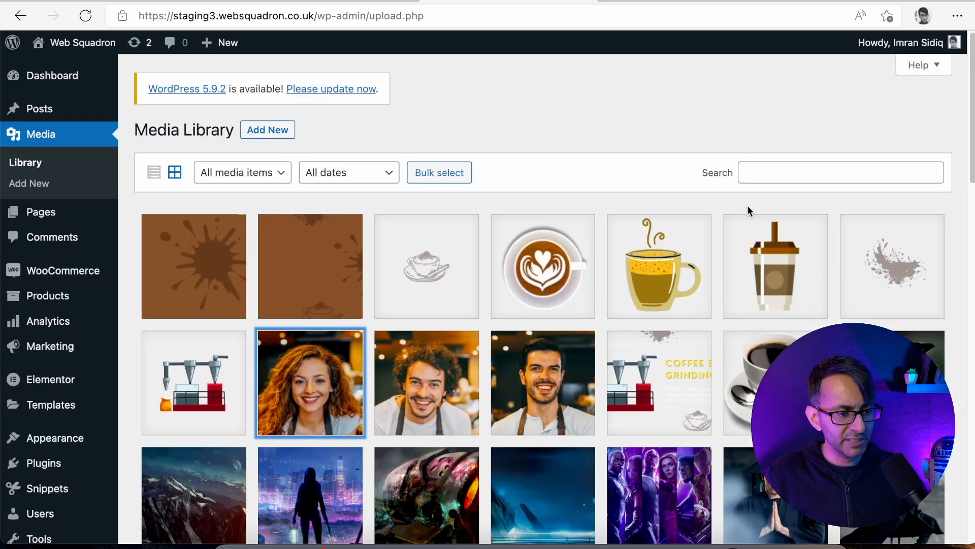
pyautogui.click(356, 383)
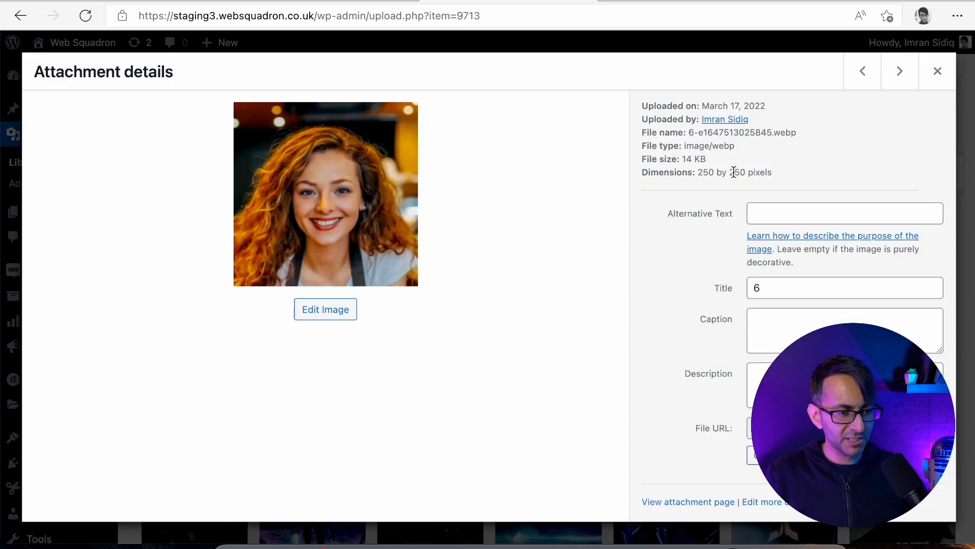
pyautogui.click(900, 76)
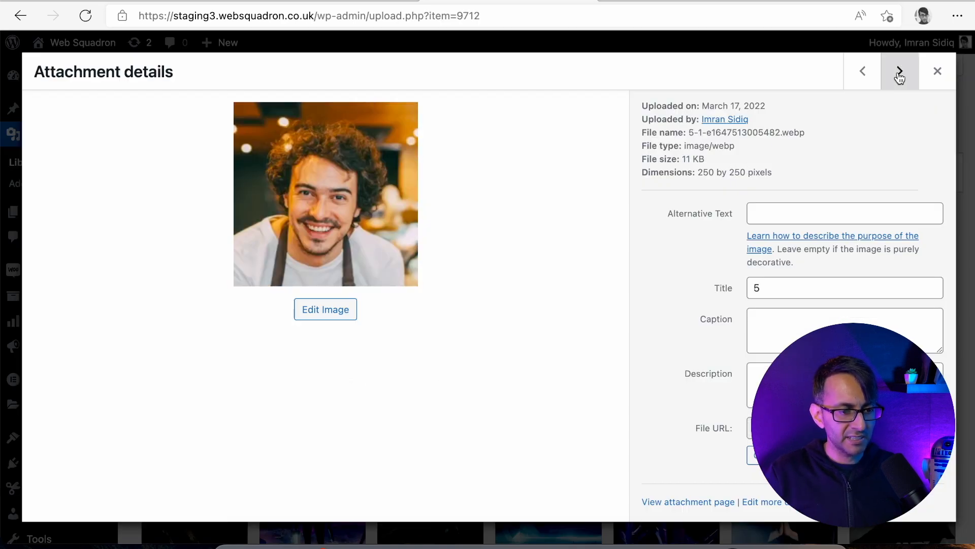
pyautogui.click(899, 75)
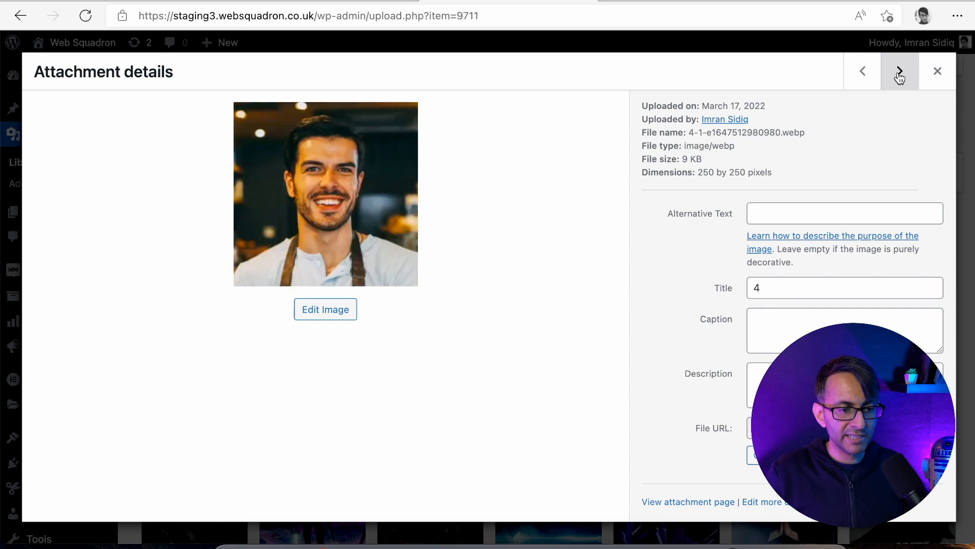
pyautogui.click(947, 81)
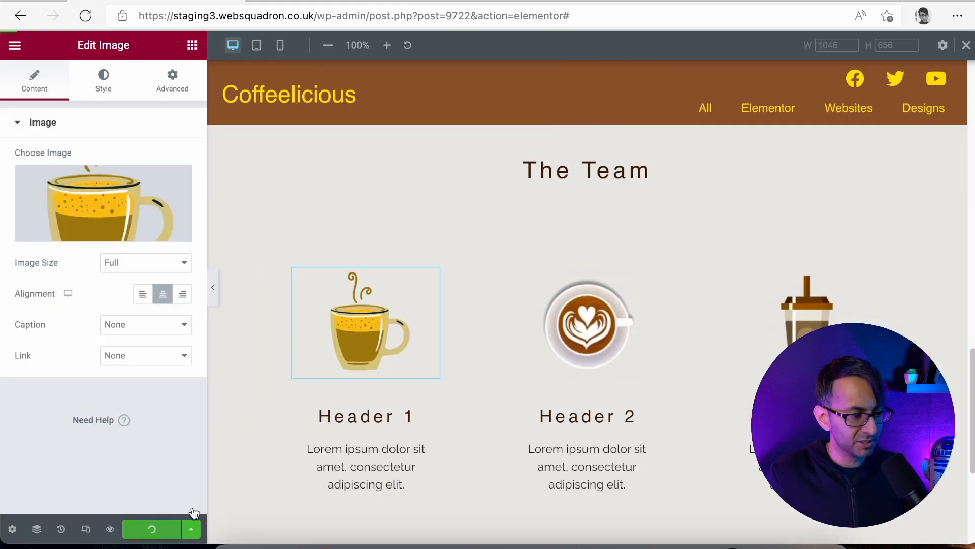
# Save the Coffeelicious page in the Elementor editor and reload the editor.
pyautogui.click(151, 528)
pyautogui.click(385, 15)
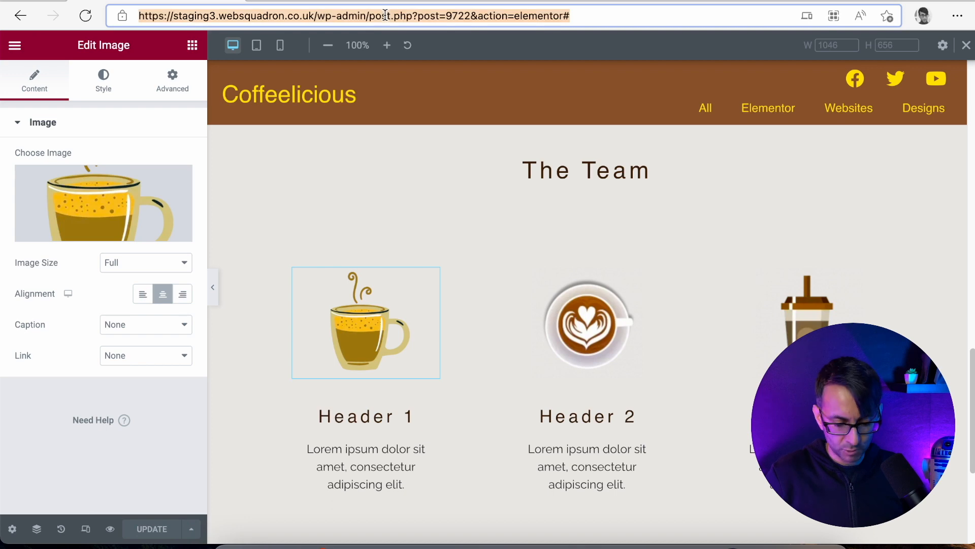
pyautogui.press('Return')
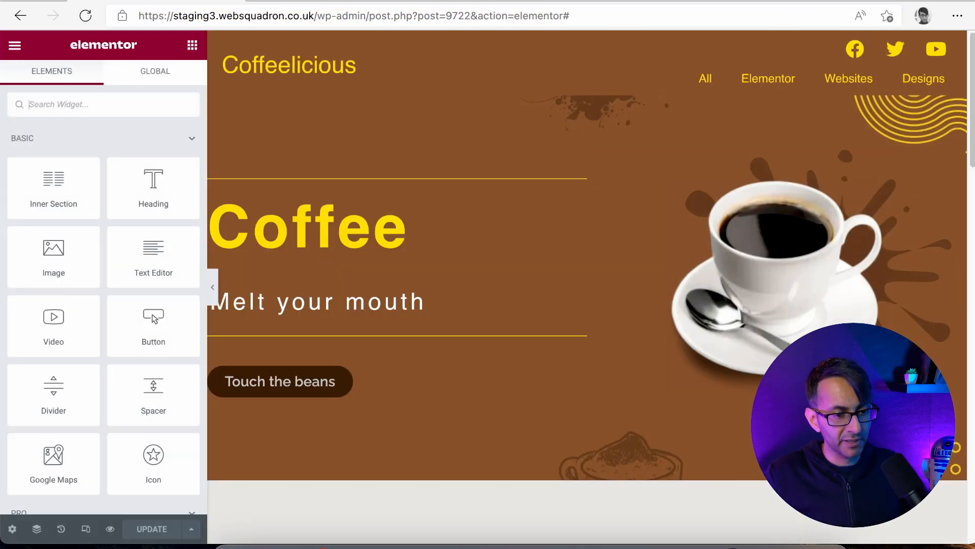
# Replace the yellow mug image above Header 1 with the dark-haired man's cropped photo.
pyautogui.scroll(-10, 587, 319)
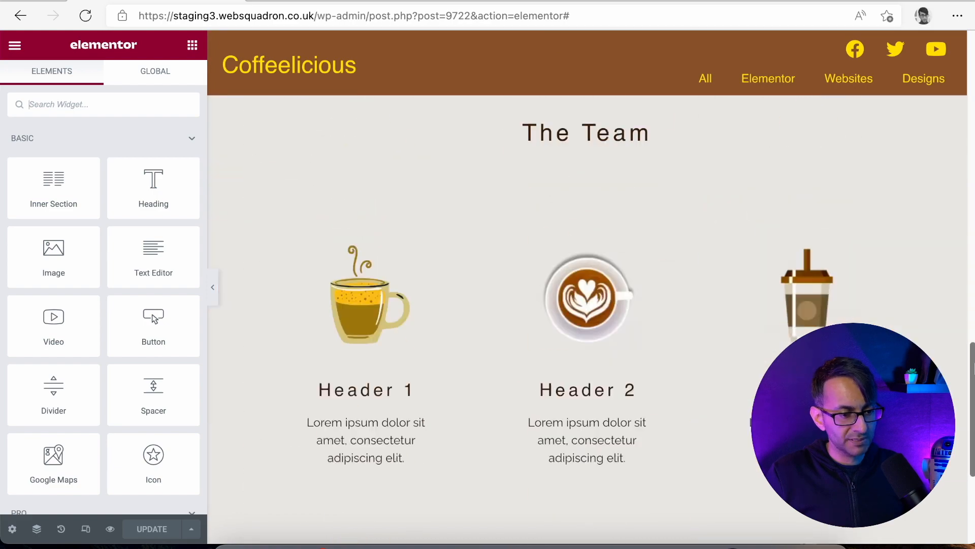
pyautogui.scroll(-3, 388, 286)
pyautogui.scroll(1, 389, 286)
pyautogui.click(368, 240)
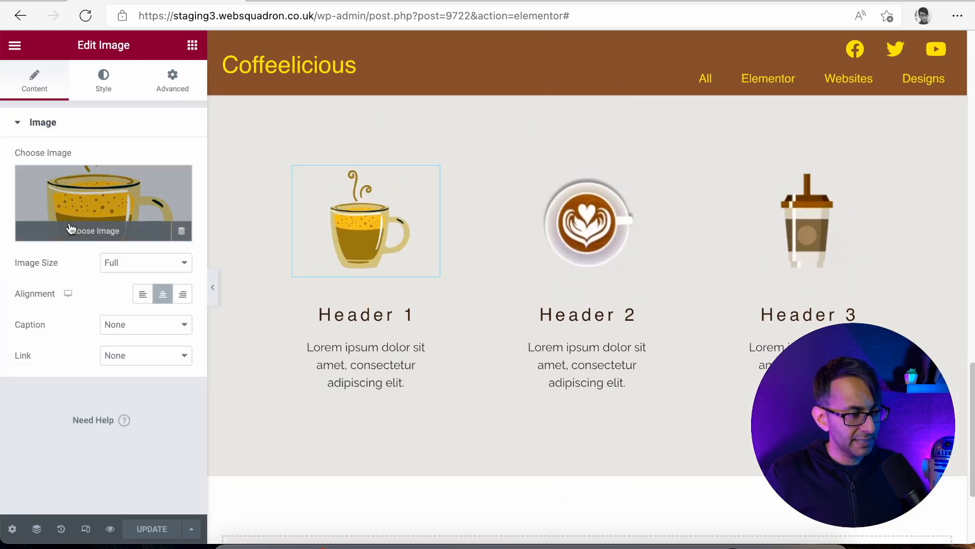
pyautogui.click(71, 229)
pyautogui.click(229, 434)
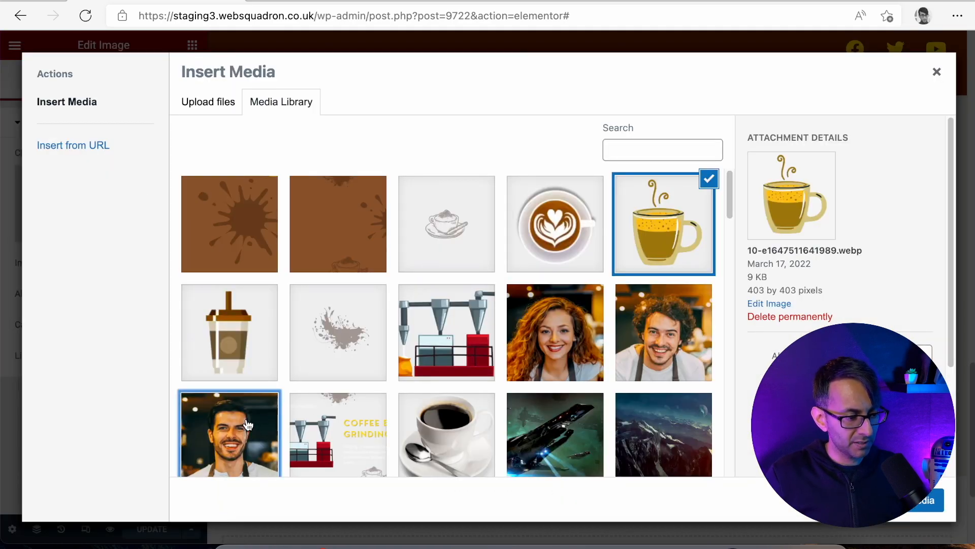
pyautogui.click(927, 500)
# Set the CSS filters of the photo above Header 1 to brightness 107 and contrast 107.
pyautogui.click(596, 223)
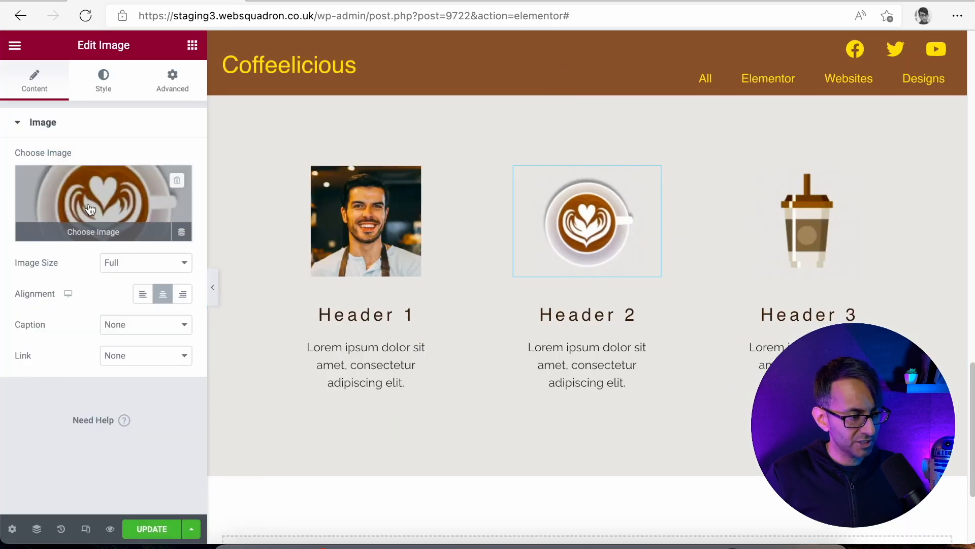
pyautogui.click(318, 206)
pyautogui.click(102, 85)
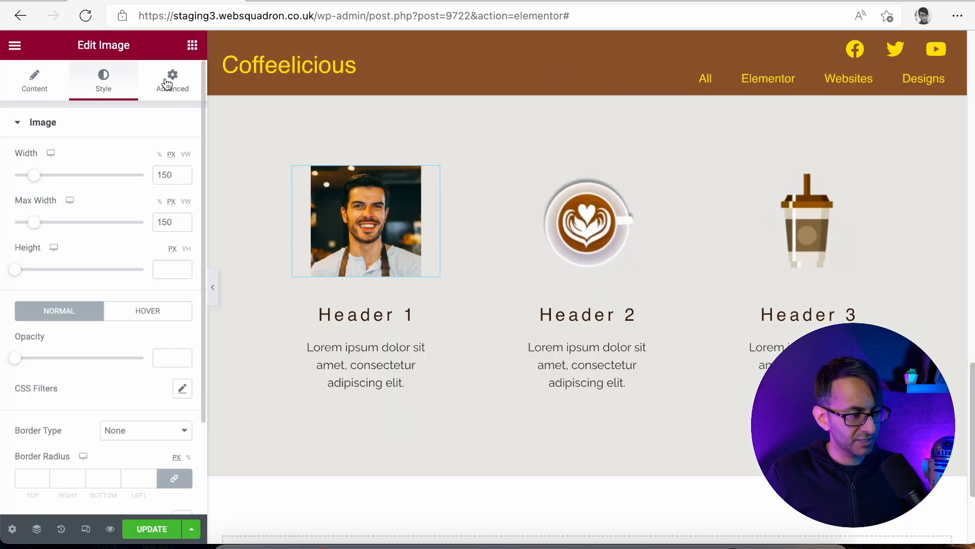
pyautogui.scroll(-2, 127, 274)
pyautogui.scroll(2, 111, 355)
pyautogui.scroll(-1, 145, 285)
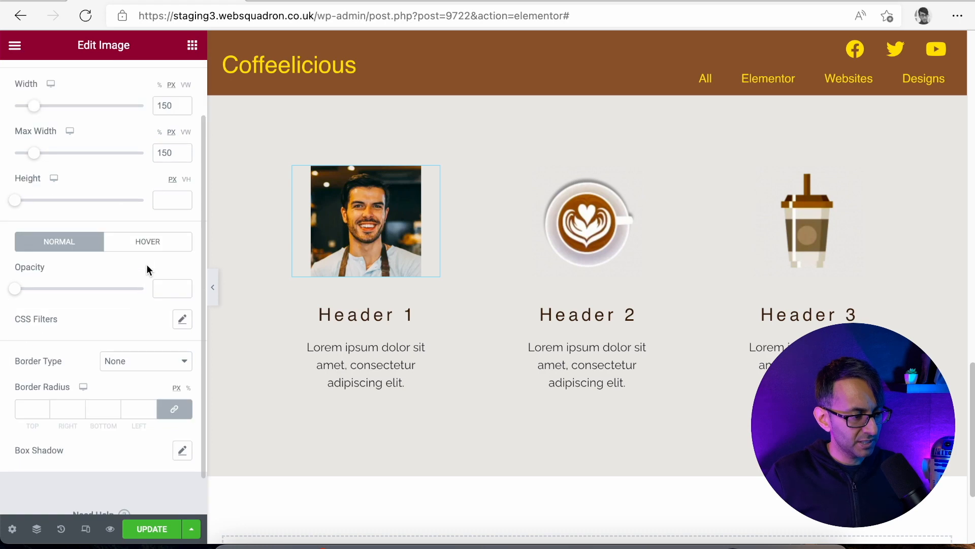
pyautogui.click(183, 320)
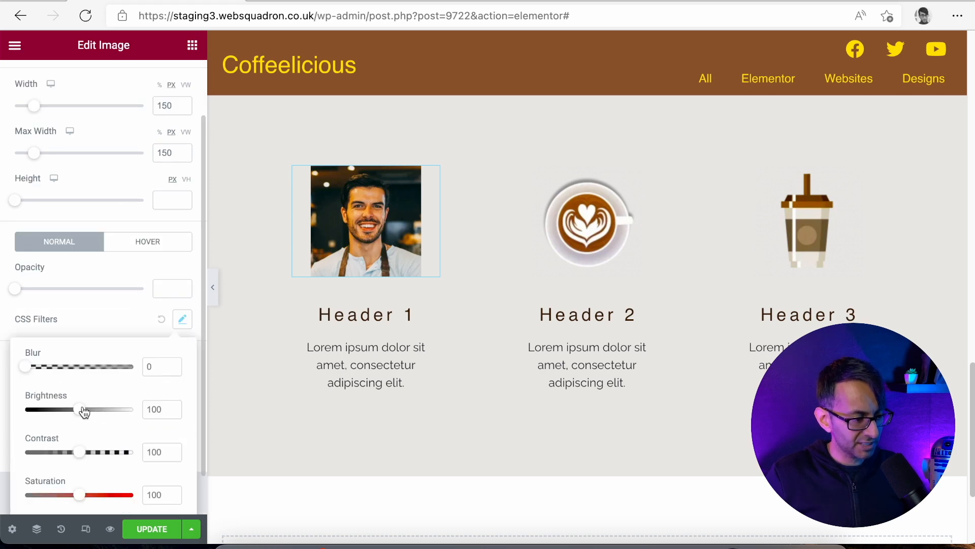
pyautogui.moveTo(84, 413); pyautogui.dragTo(89, 413)
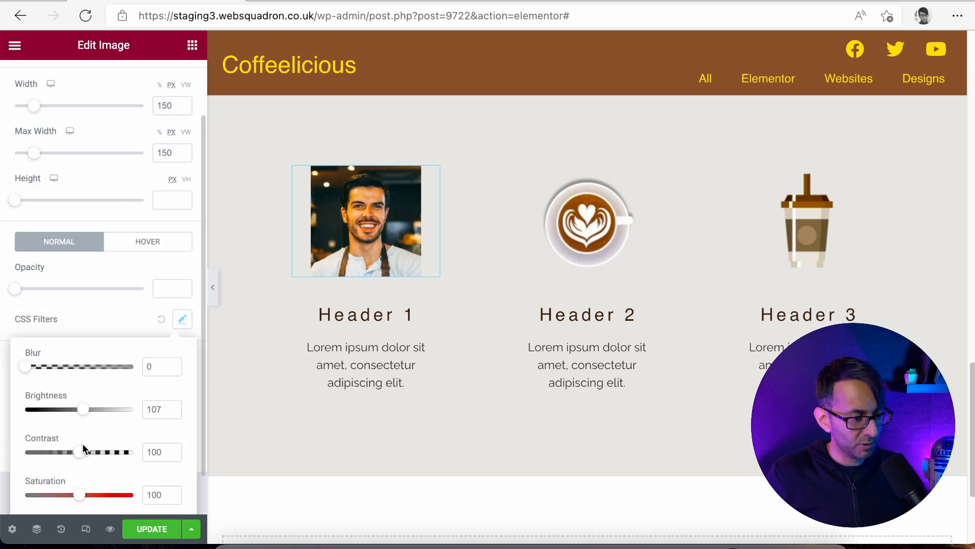
pyautogui.moveTo(84, 456); pyautogui.dragTo(87, 457)
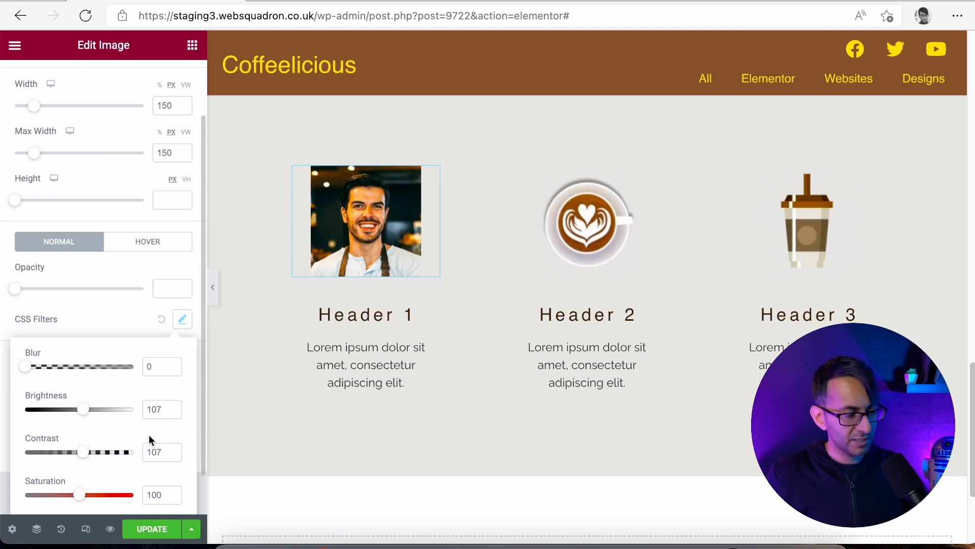
# Round the photo above Header 1 into a circle with a border radius of 100 px on all corners.
pyautogui.scroll(-3, 325, 377)
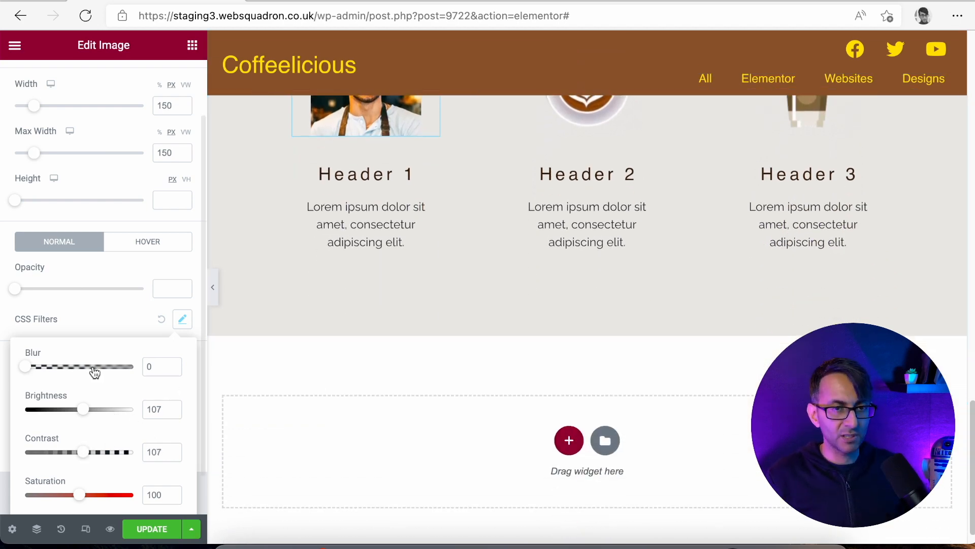
pyautogui.scroll(-1, 124, 371)
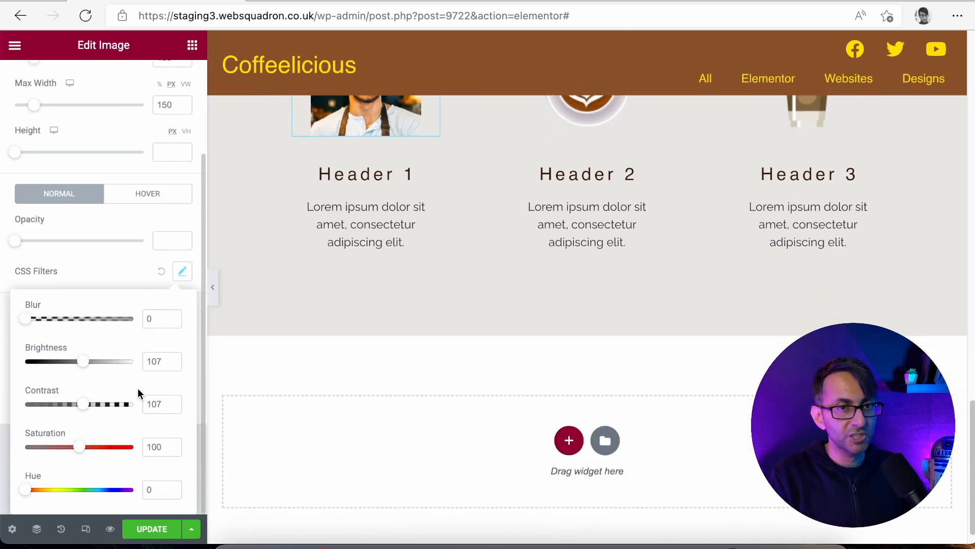
pyautogui.scroll(3, 100, 225)
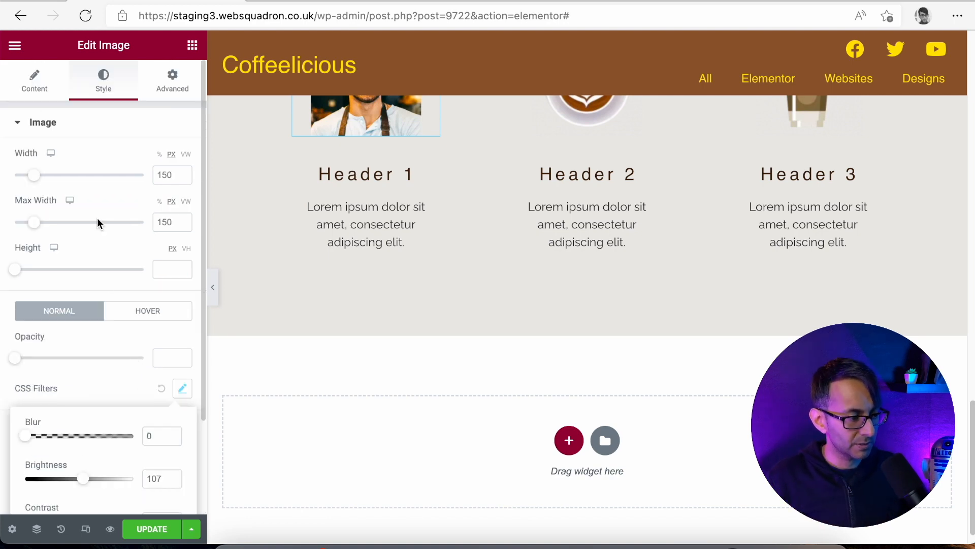
pyautogui.click(115, 373)
pyautogui.scroll(-1, 115, 374)
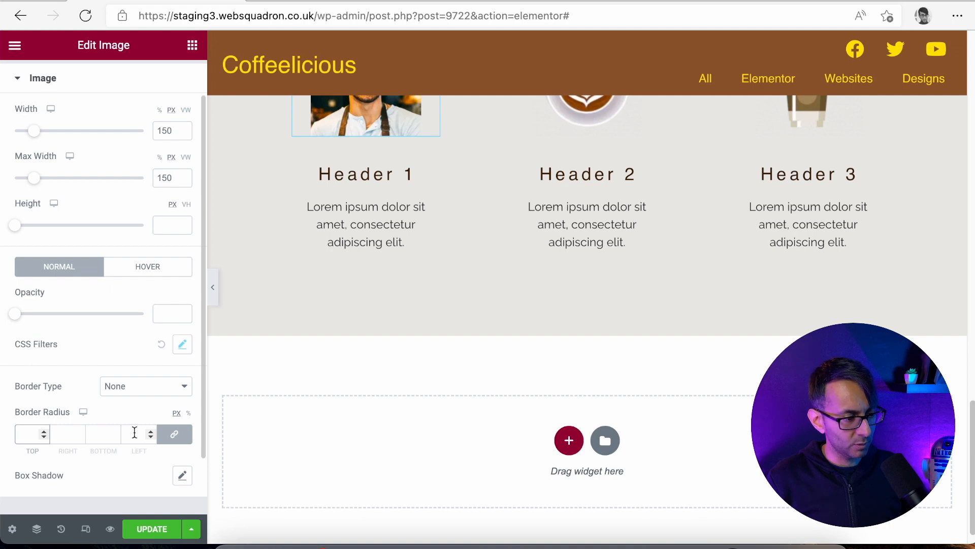
pyautogui.write('0')
pyautogui.scroll(3, 557, 355)
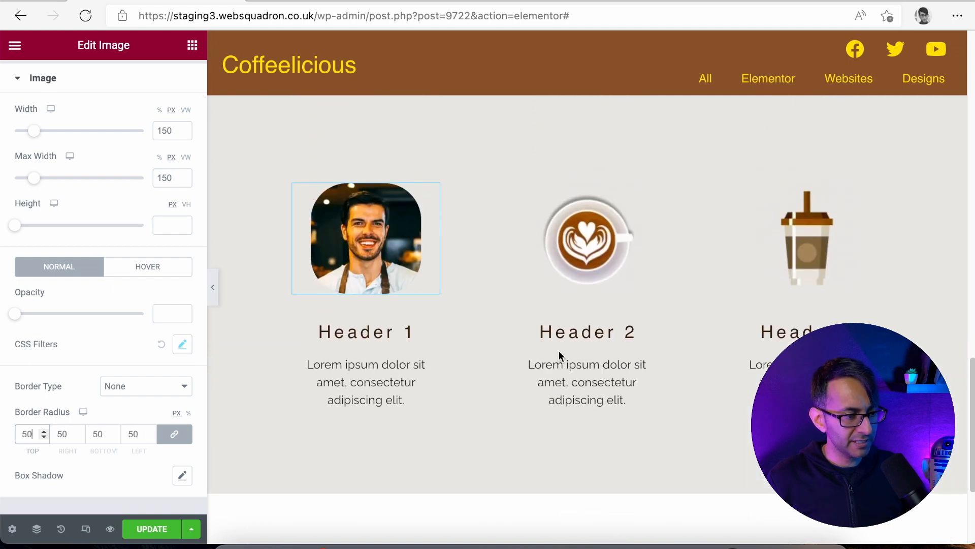
pyautogui.write('100')
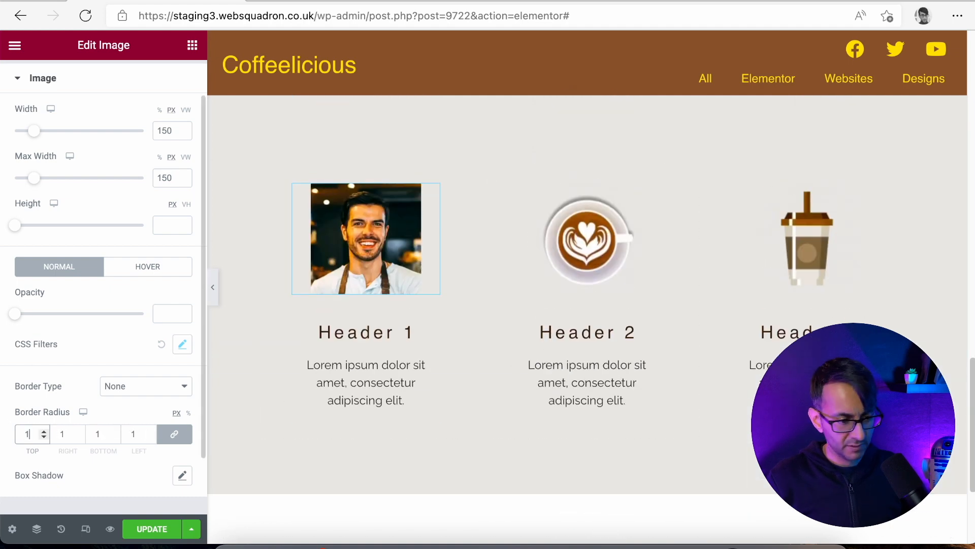
# Copy the style of the photo above Header 1 onto the images above Header 2 and Header 3.
pyautogui.rightClick(381, 243)
pyautogui.click(434, 301)
pyautogui.rightClick(556, 224)
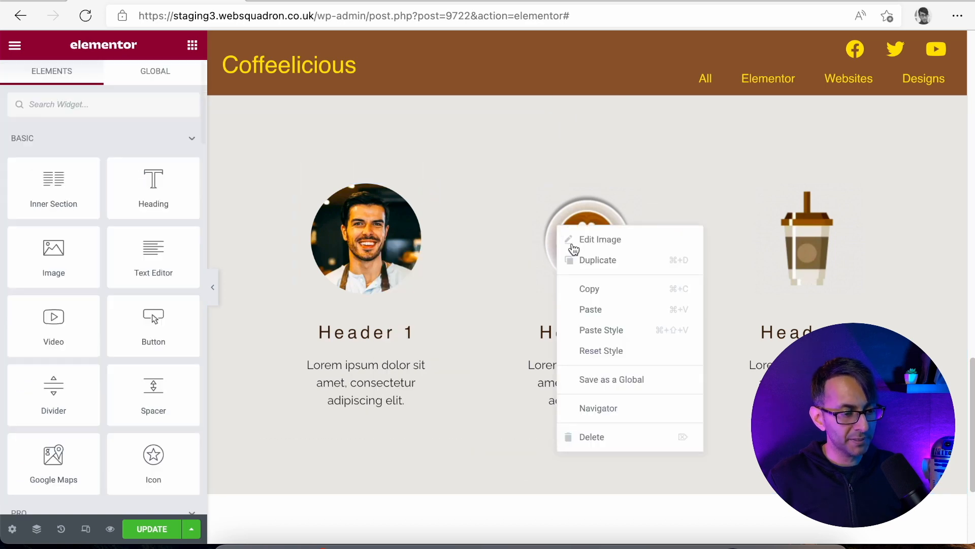
pyautogui.click(610, 330)
pyautogui.rightClick(797, 248)
pyautogui.click(614, 273)
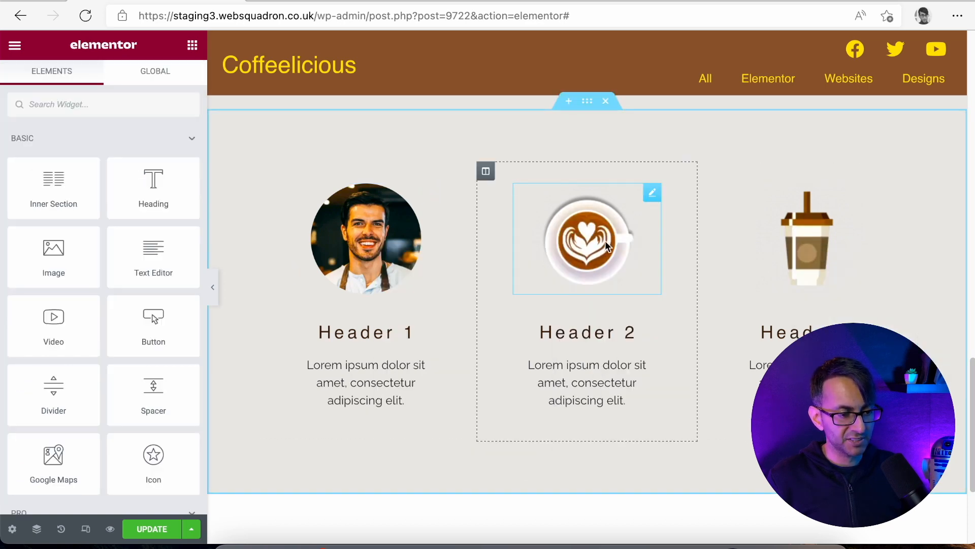
# Replace the latte cup image above Header 2 with the red-haired woman's cropped photo.
pyautogui.click(609, 246)
pyautogui.click(104, 201)
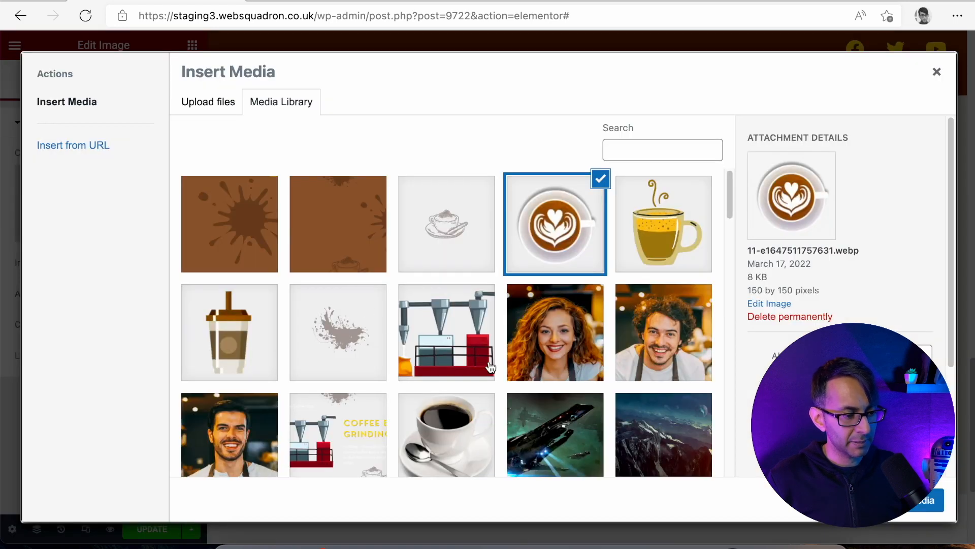
pyautogui.click(552, 335)
pyautogui.click(928, 500)
# Replace the takeaway cup image above Header 3 with the curly-haired man's cropped photo.
pyautogui.click(804, 254)
pyautogui.click(157, 224)
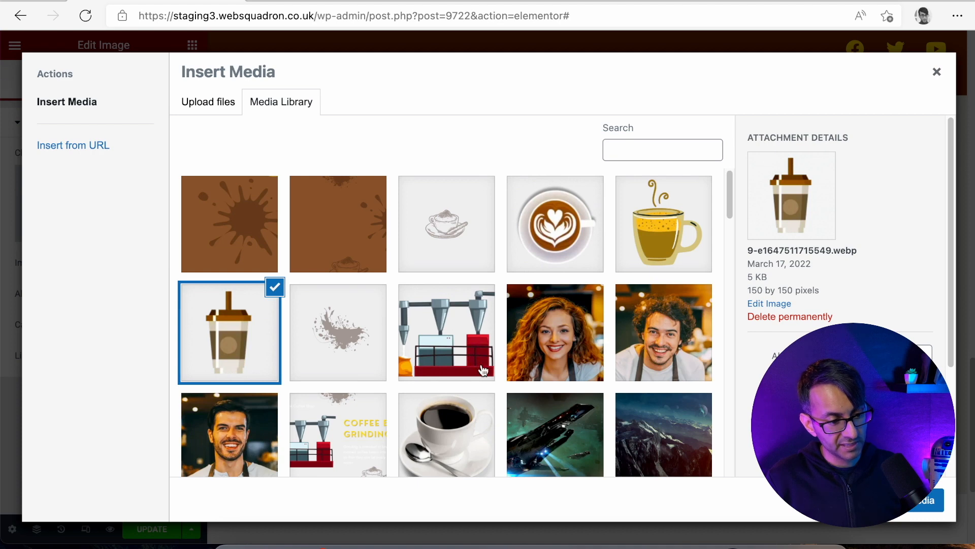
pyautogui.click(663, 332)
pyautogui.click(928, 500)
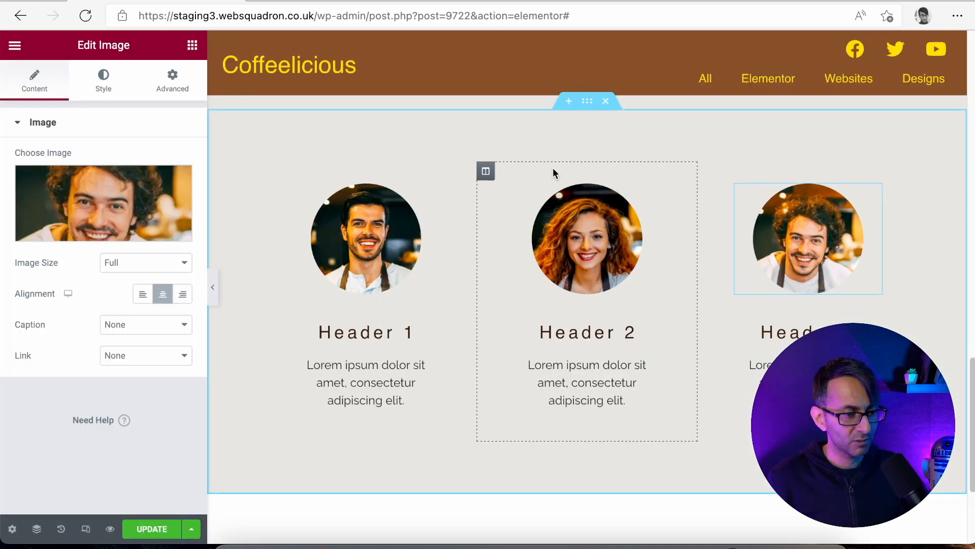
# Set the boxed content width of the three-column team section to 750.
pyautogui.click(589, 102)
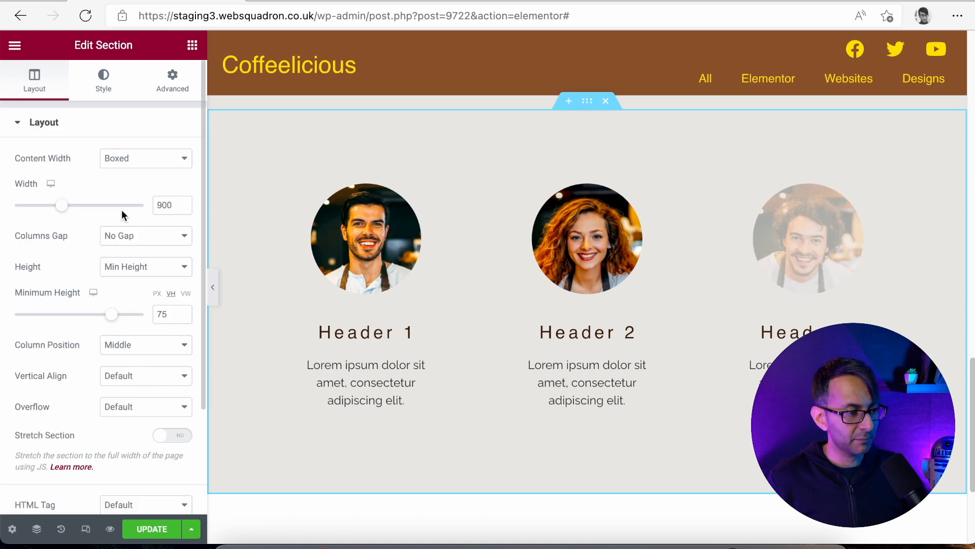
pyautogui.moveTo(63, 208); pyautogui.dragTo(51, 209)
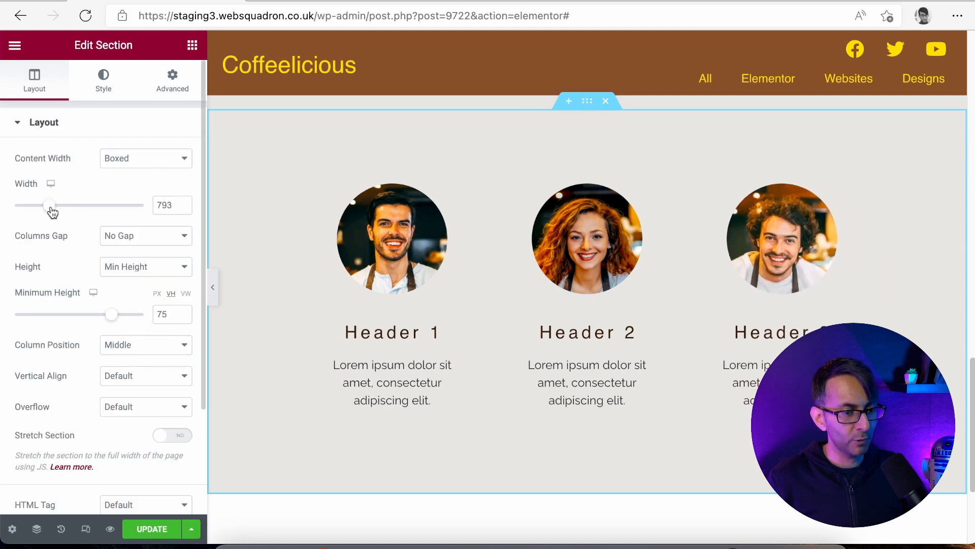
pyautogui.doubleClick(175, 205)
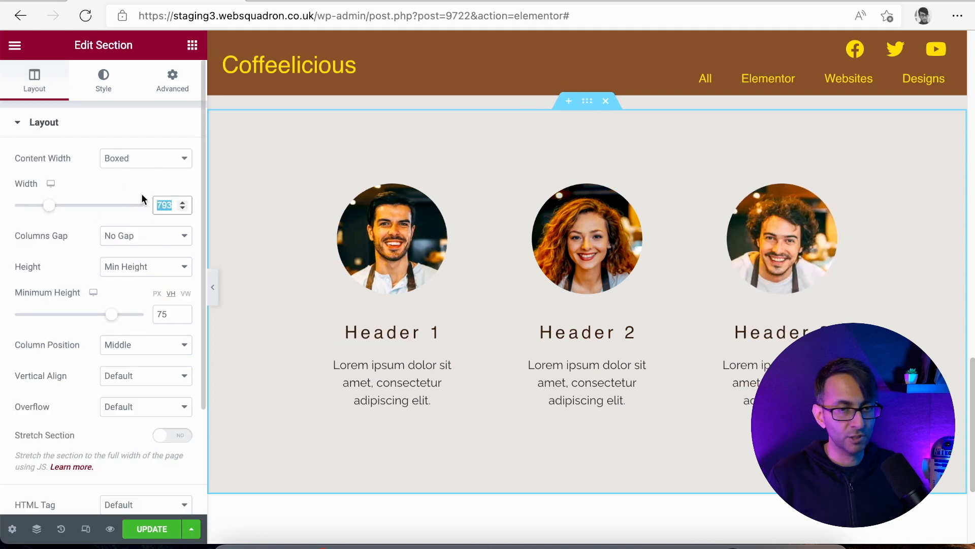
pyautogui.write('700')
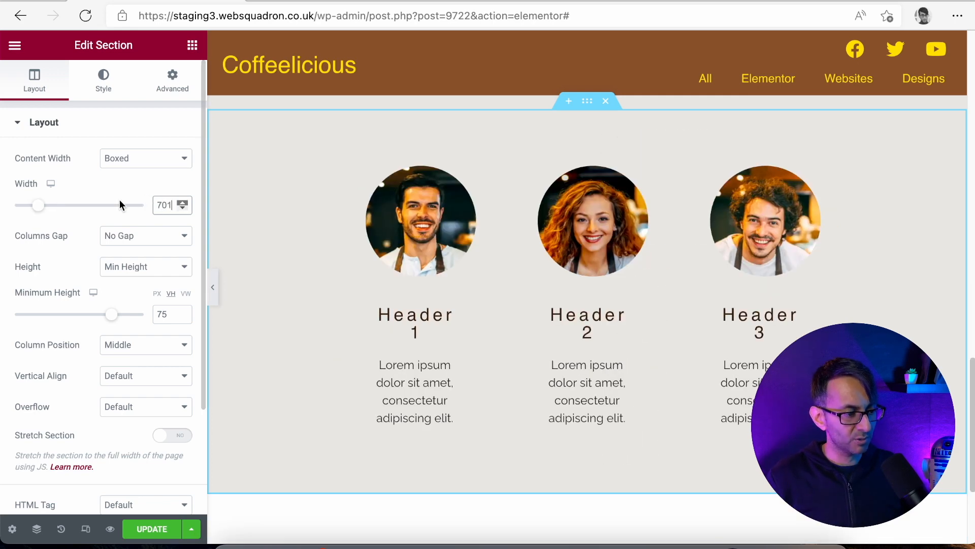
pyautogui.write('750')
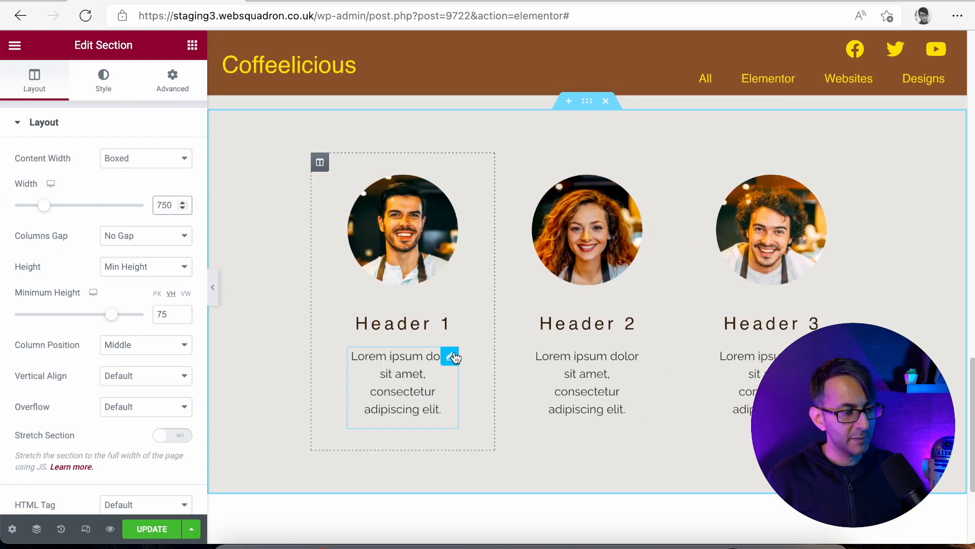
# Change the heading under the first team photo to "Name 1".
pyautogui.click(450, 356)
pyautogui.click(448, 323)
pyautogui.moveTo(76, 174); pyautogui.dragTo(2, 153)
pyautogui.write('Name 1')
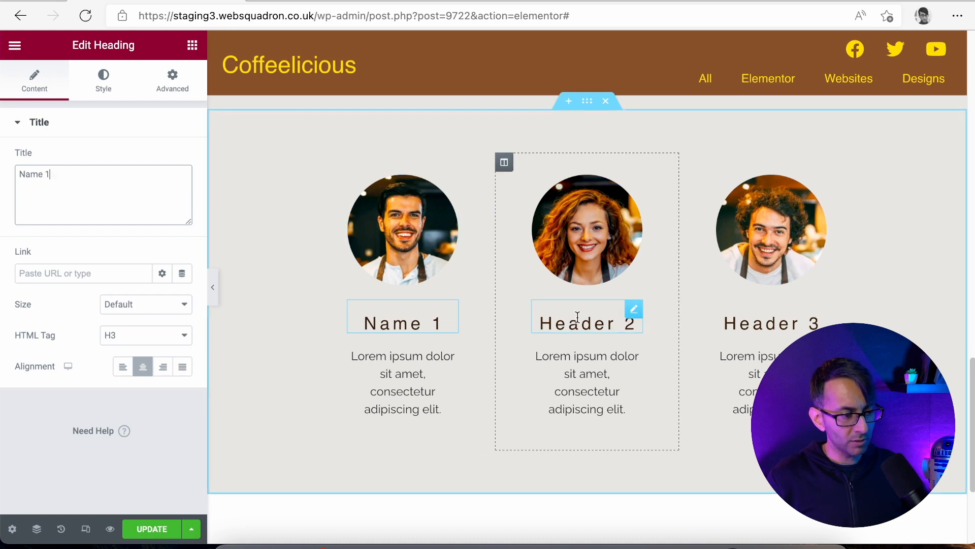
# Copy the first column's heading text into the Header 2 heading and change it to "Name 2".
pyautogui.moveTo(78, 177); pyautogui.dragTo(3, 153)
pyautogui.hotkey('ctrl', 'c')
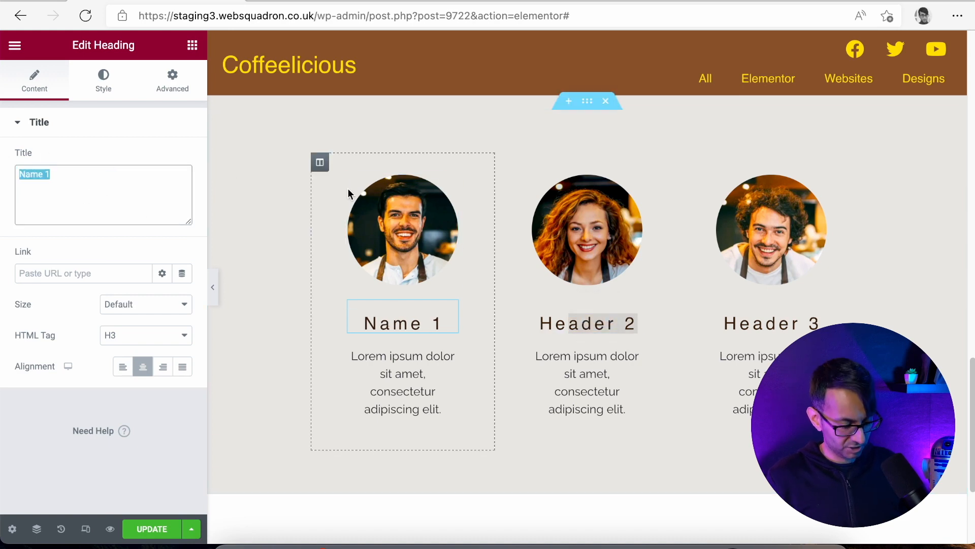
pyautogui.click(589, 321)
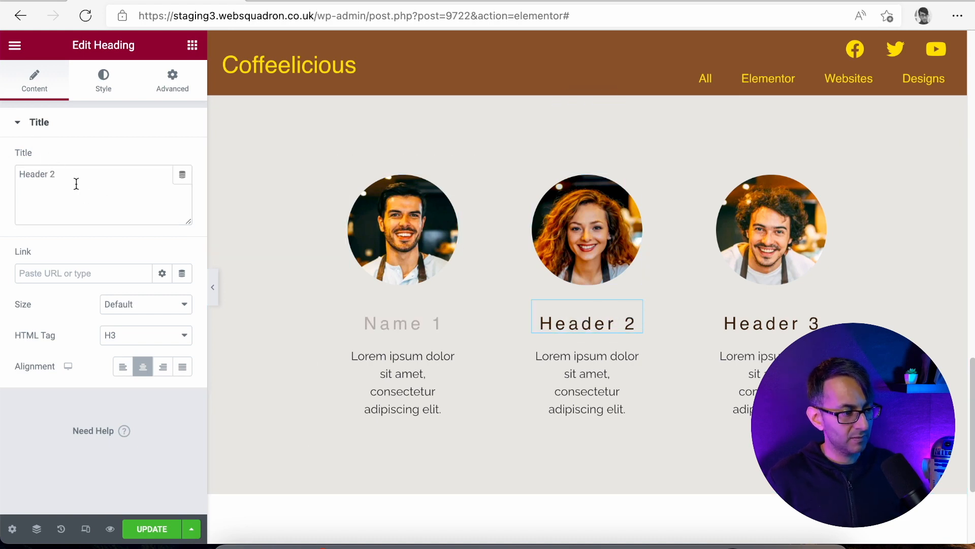
pyautogui.moveTo(76, 183); pyautogui.dragTo(5, 168)
pyautogui.hotkey('ctrl', 'v')
pyautogui.press('BackSpace')
pyautogui.write('2')
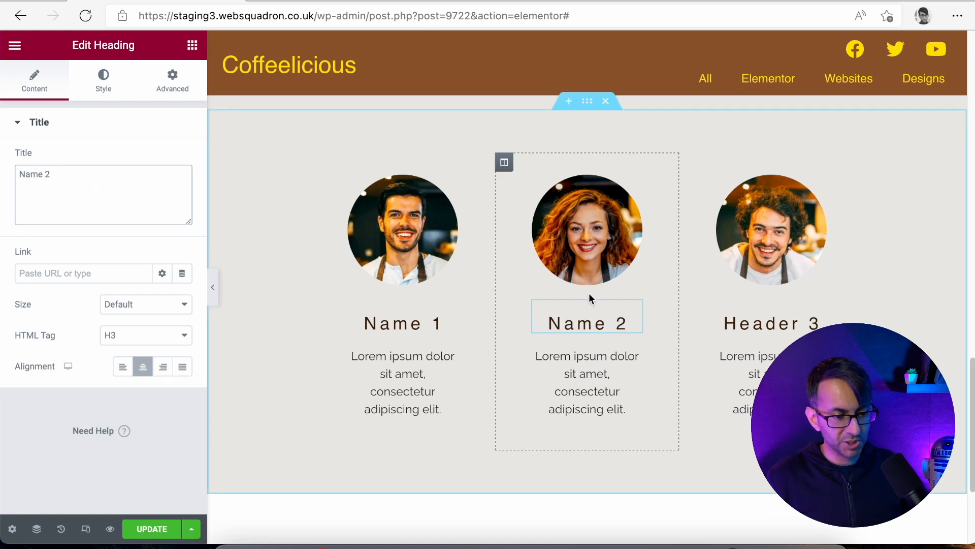
# Reuse the copied heading text for the Header 3 heading and change it to "Name 3".
pyautogui.click(759, 323)
pyautogui.moveTo(51, 210); pyautogui.dragTo(2, 161)
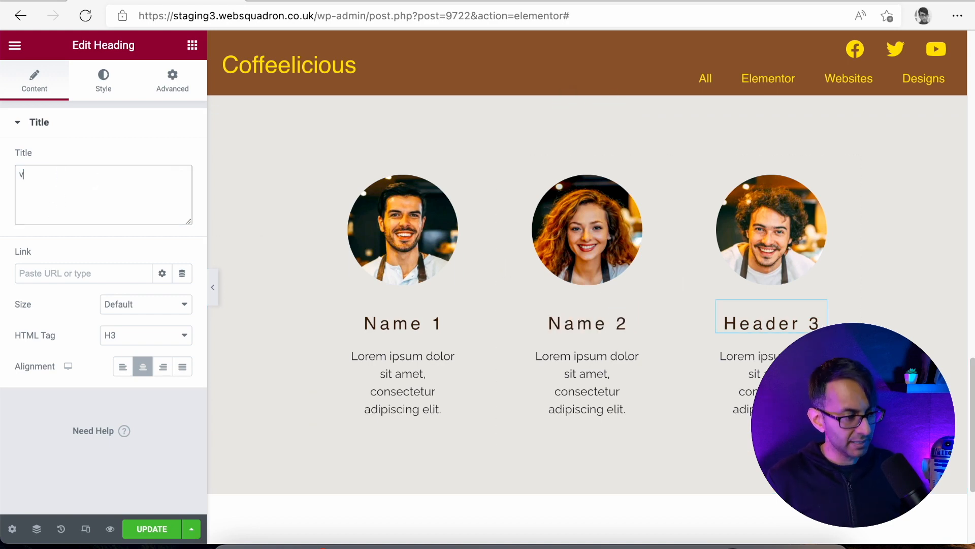
pyautogui.press('BackSpace')
pyautogui.hotkey('ctrl', 'v')
pyautogui.press('BackSpace')
pyautogui.write('3')
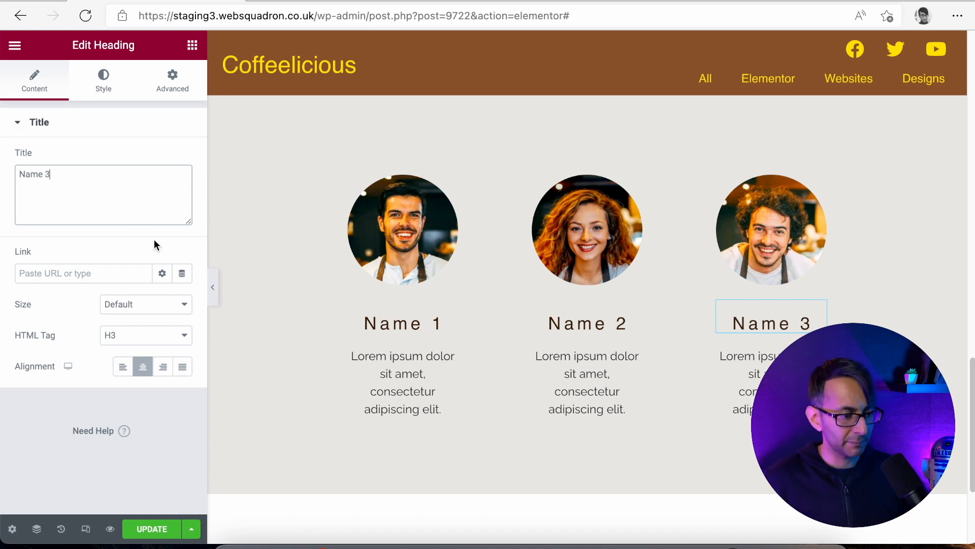
# Replace the lorem ipsum text under all three names with two lines reading "Details".
pyautogui.click(371, 374)
pyautogui.moveTo(170, 331); pyautogui.dragTo(2, 293)
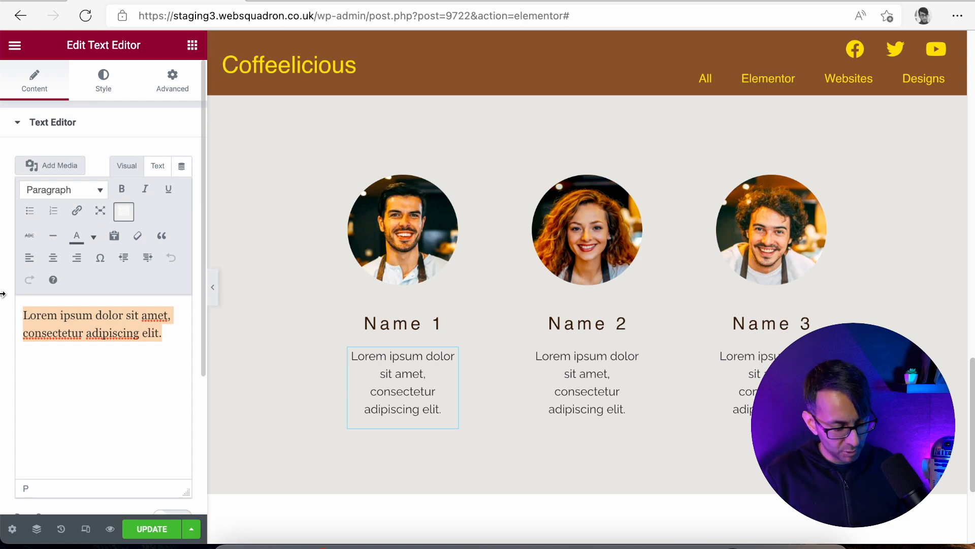
pyautogui.write('Details')
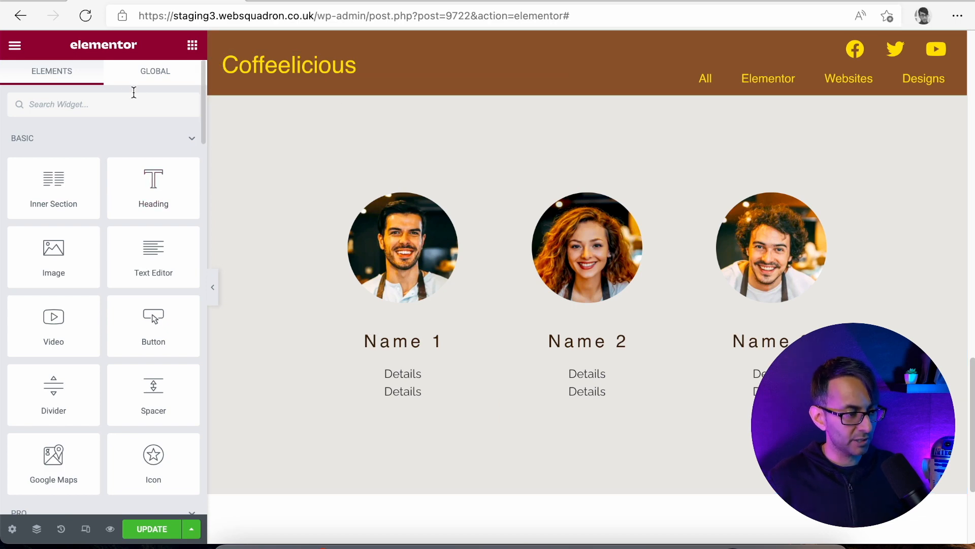
# Add a Social Icons widget below the Name 1 details text and arrange its icons in 3 columns.
pyautogui.write('ocia')
pyautogui.moveTo(21, 134); pyautogui.dragTo(404, 399)
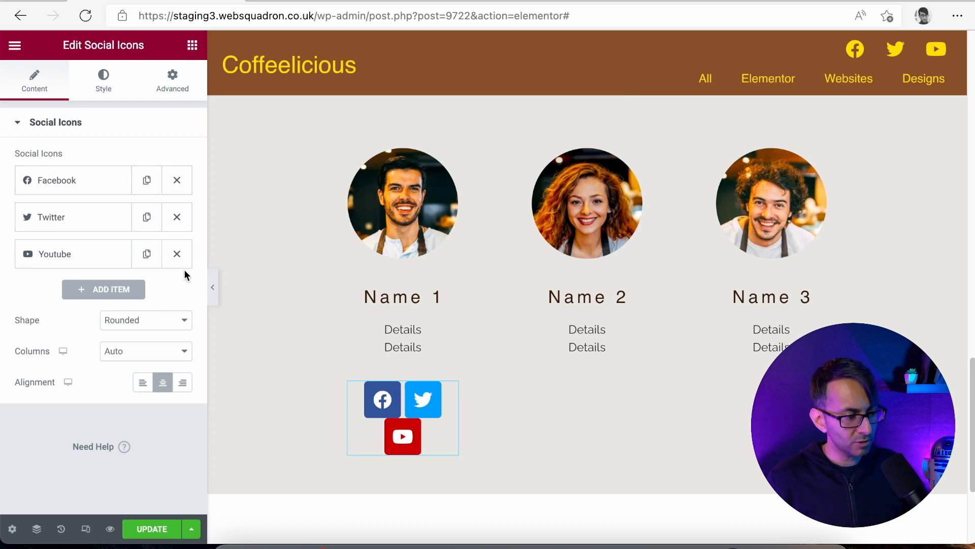
pyautogui.click(147, 352)
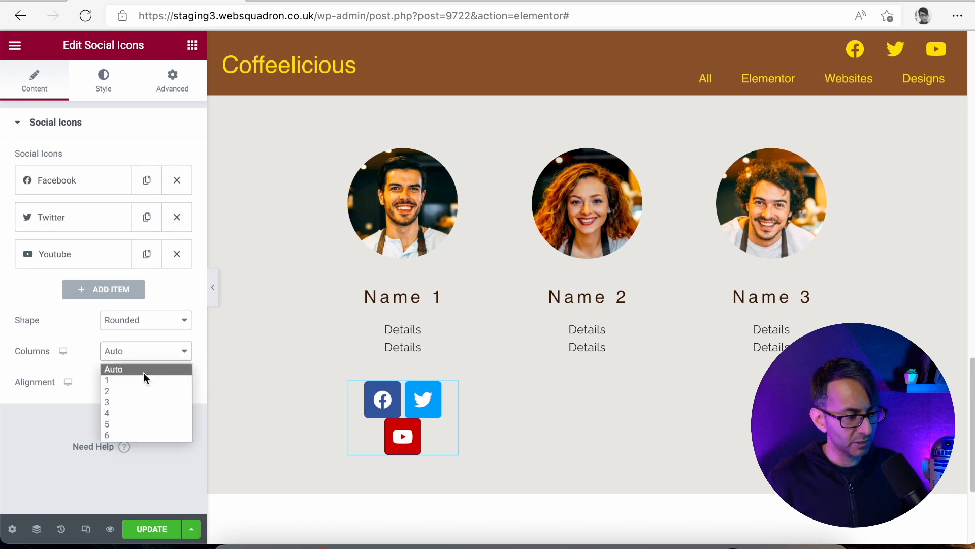
pyautogui.click(138, 401)
# Set the social icons' size to 14 and their spacing to 10.
pyautogui.click(104, 89)
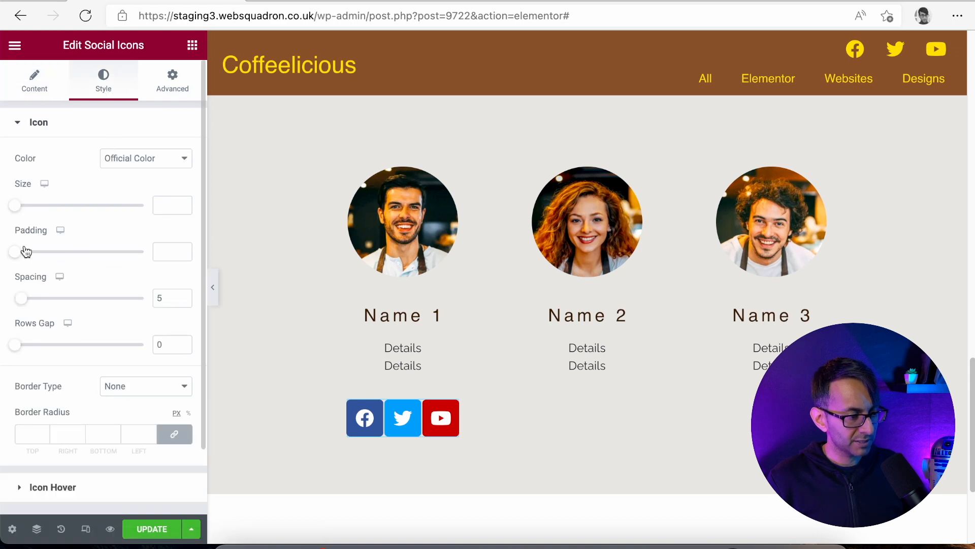
pyautogui.write('10')
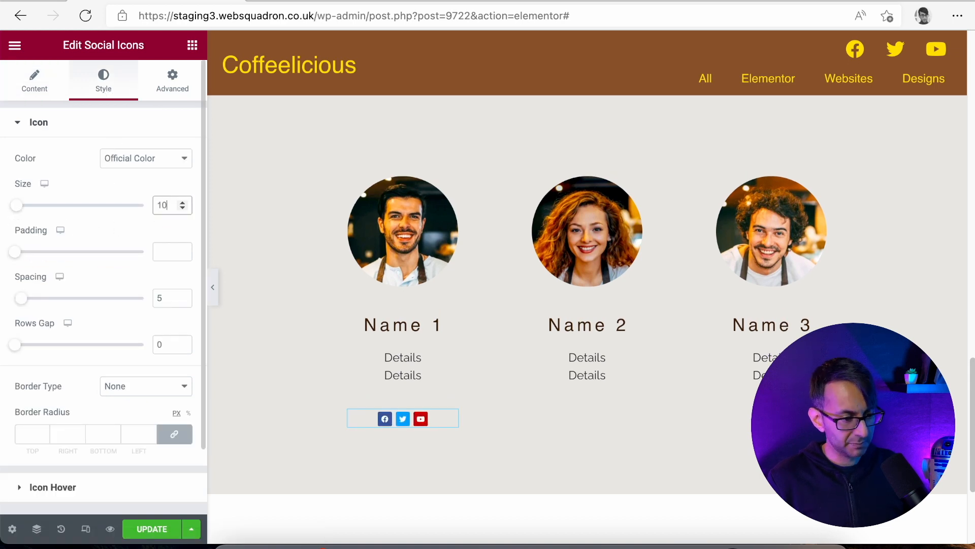
pyautogui.click(182, 203)
pyautogui.click(183, 203)
pyautogui.click(183, 203)
pyautogui.click(29, 299)
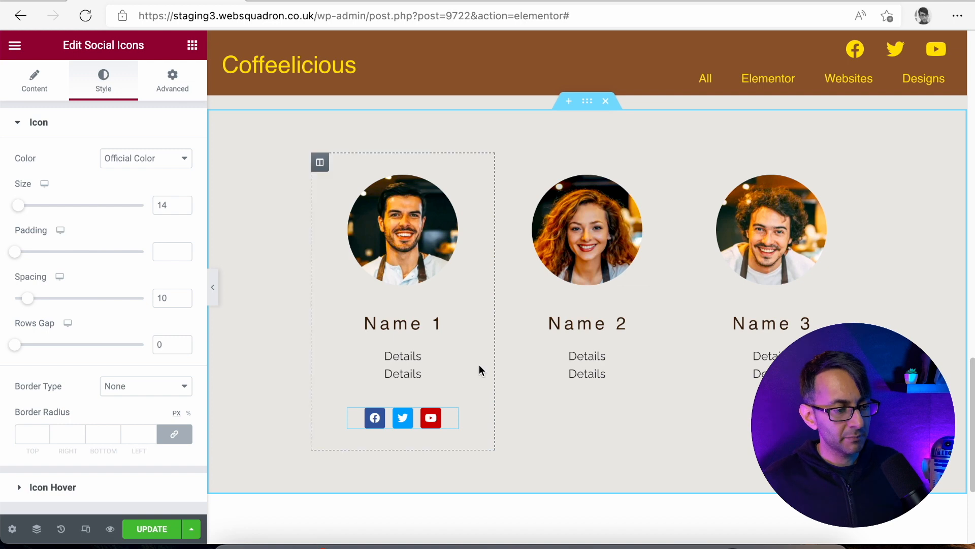
# Unlink the social icons' margin and padding values and set the top margin to -19 px.
pyautogui.click(172, 81)
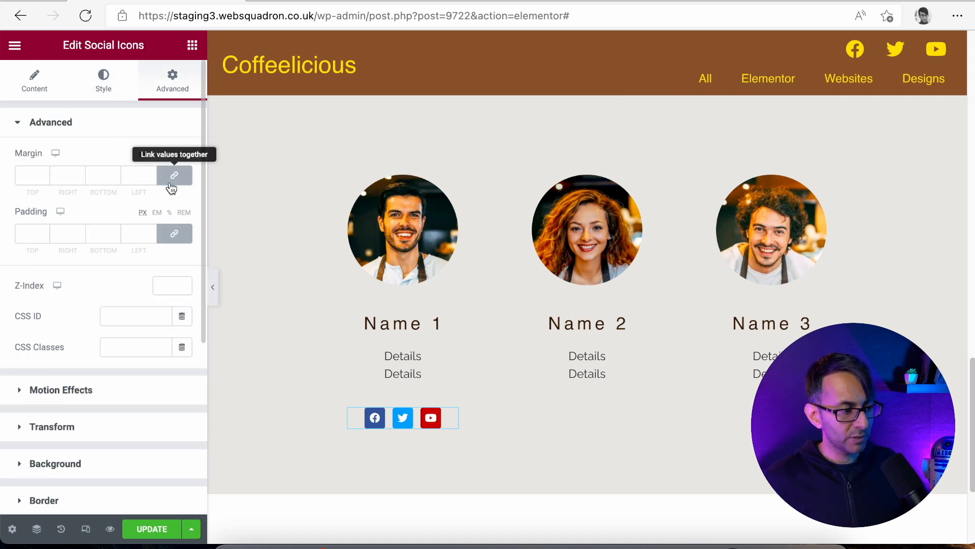
pyautogui.click(450, 366)
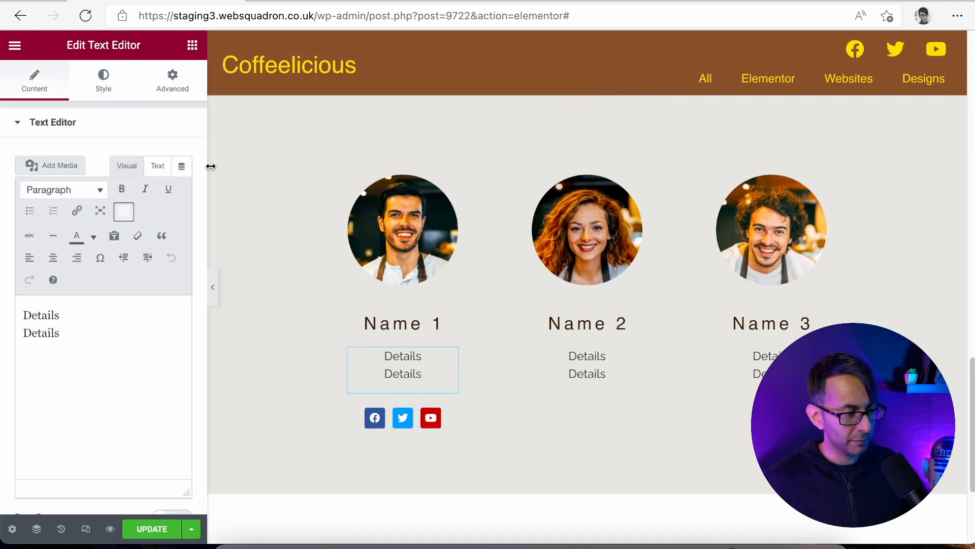
pyautogui.click(160, 94)
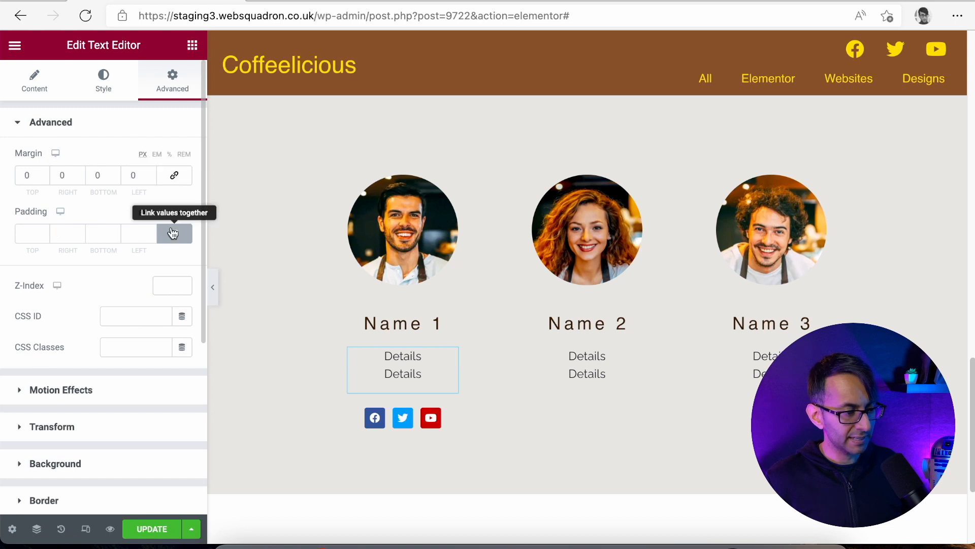
pyautogui.click(451, 418)
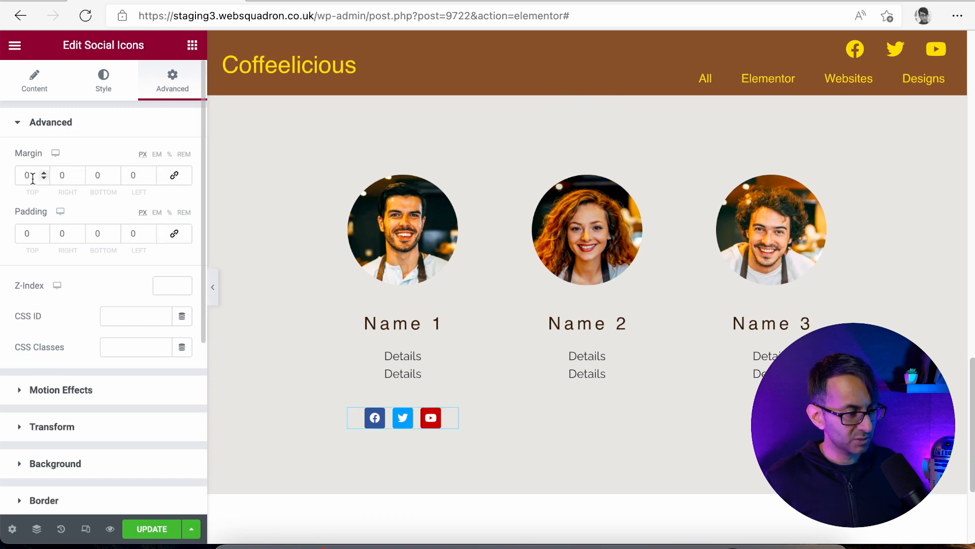
pyautogui.moveTo(44, 179); pyautogui.dragTo(43, 178)
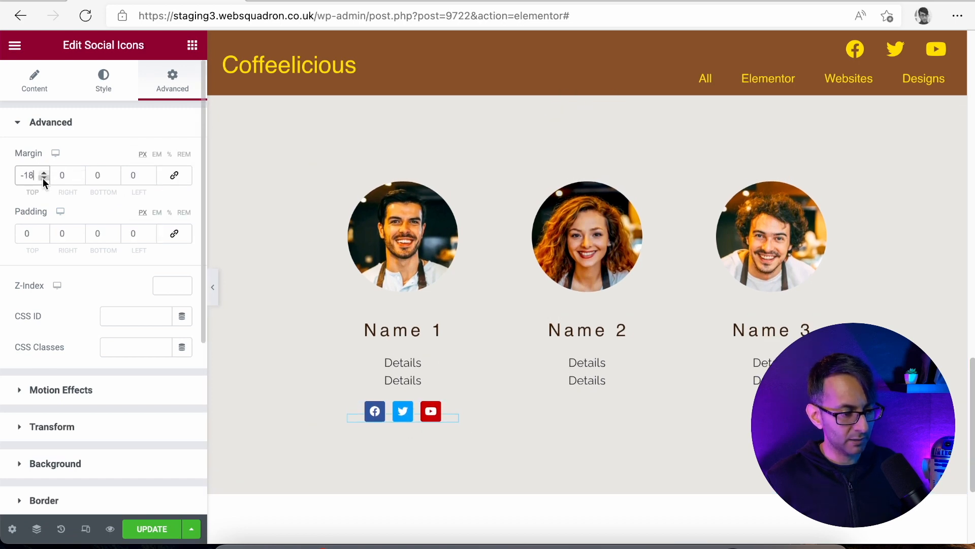
pyautogui.click(43, 179)
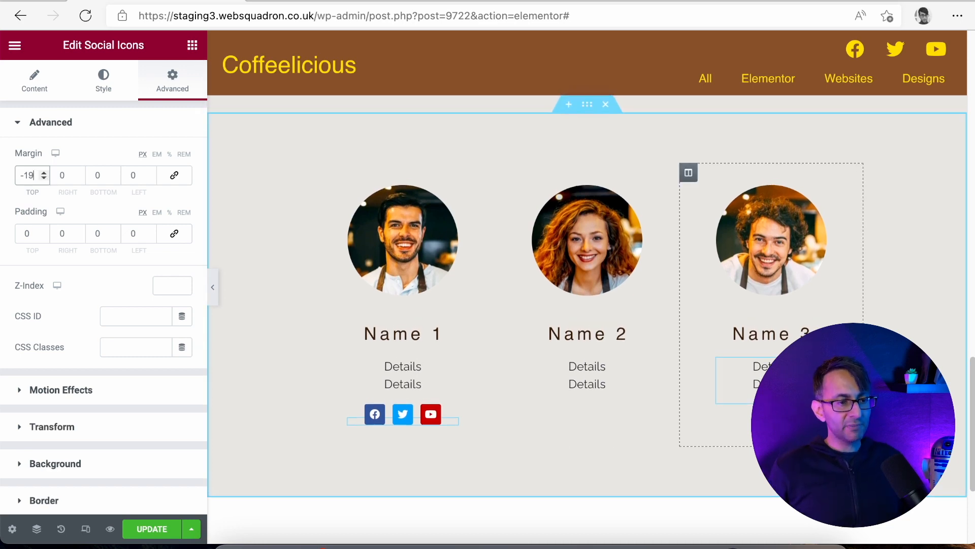
# Switch the team section's minimum height to pixels and set it to 416 px.
pyautogui.scroll(-2, 792, 493)
pyautogui.scroll(4, 792, 493)
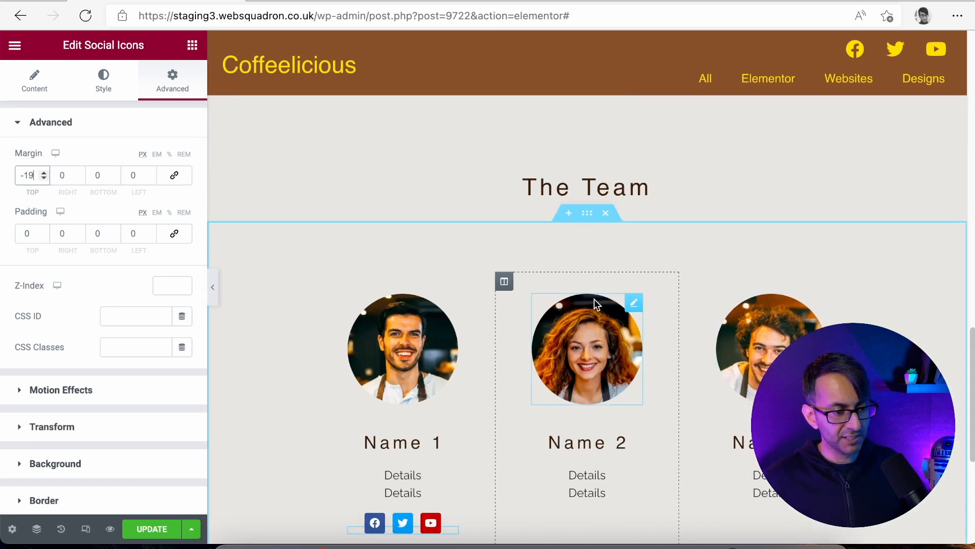
pyautogui.click(589, 214)
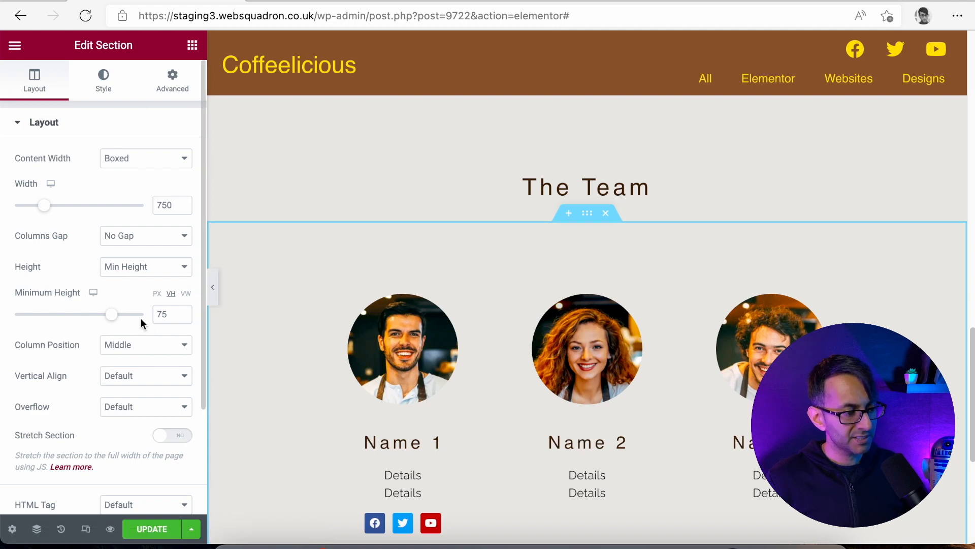
pyautogui.click(156, 295)
pyautogui.moveTo(45, 319); pyautogui.dragTo(50, 318)
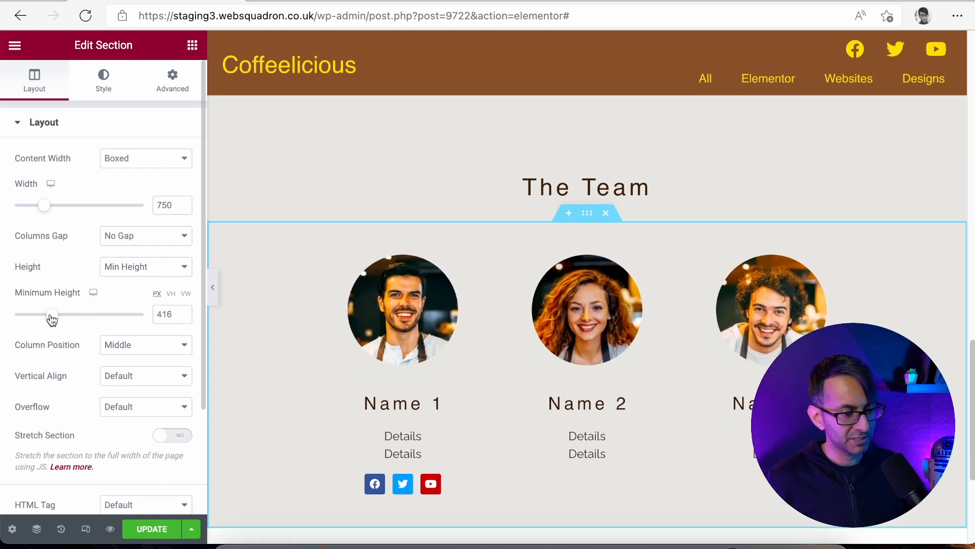
# Review the team section with the editing panel hidden and in the mobile preview.
pyautogui.click(214, 298)
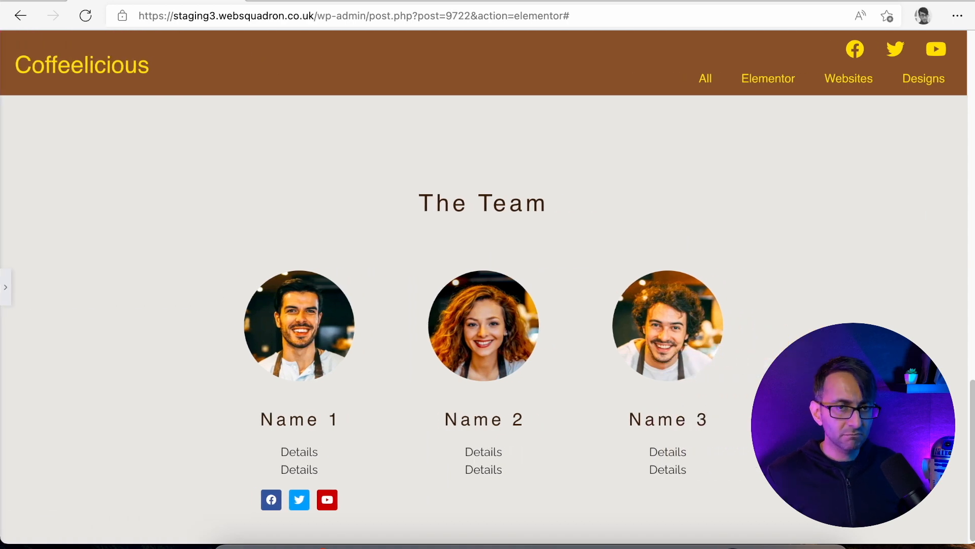
pyautogui.hotkey('ctrl', 'p')
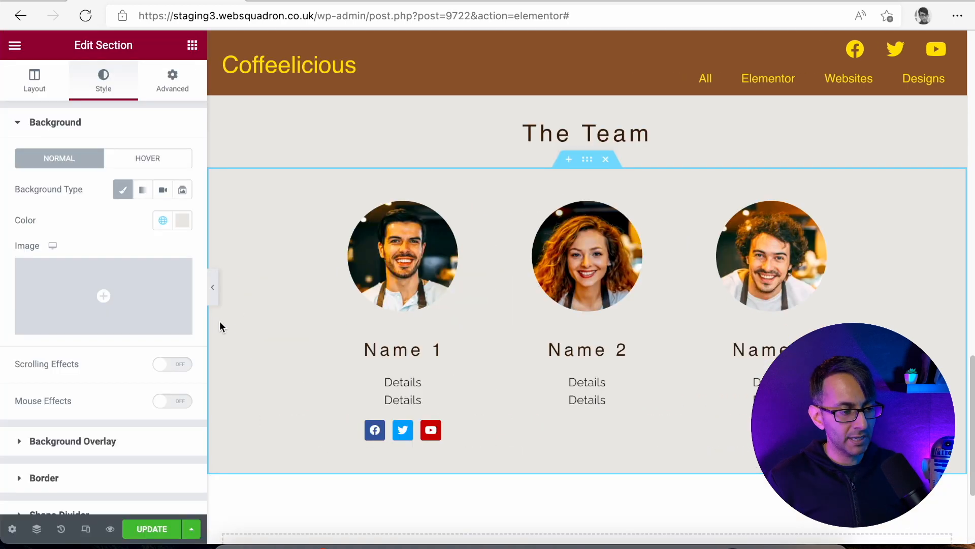
pyautogui.click(84, 529)
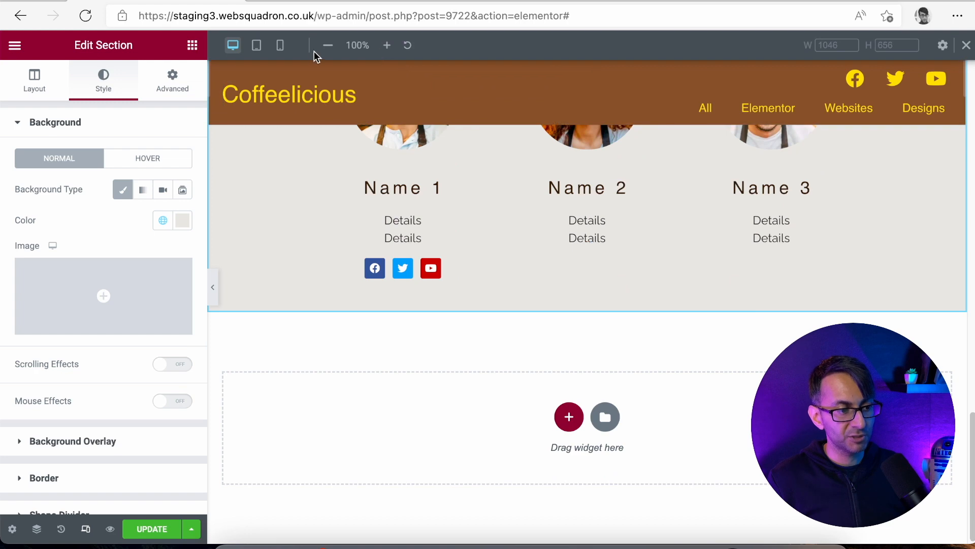
pyautogui.click(280, 47)
pyautogui.scroll(-5, 694, 192)
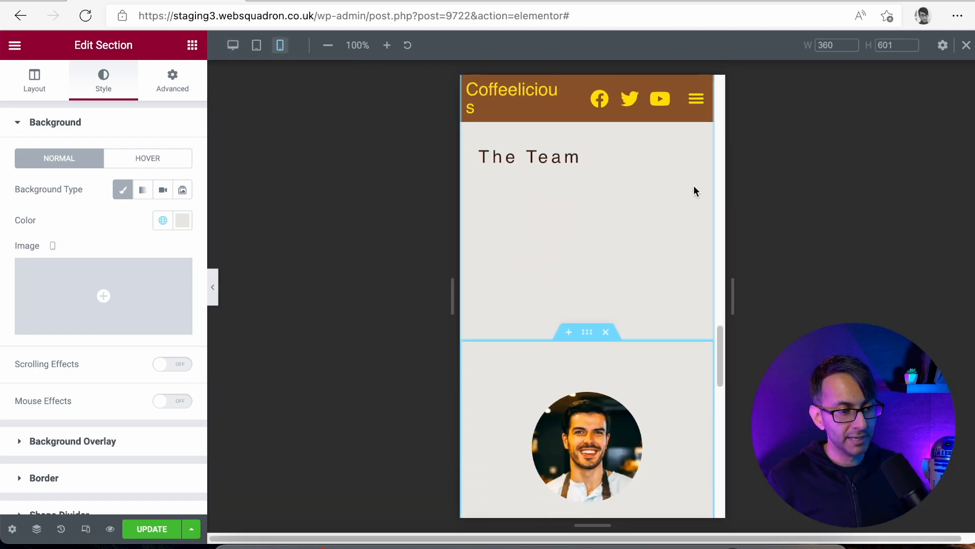
# Test opening and closing the header's hamburger menu, and widen the mobile preview to 378 to inspect the team section.
pyautogui.click(700, 105)
pyautogui.click(700, 106)
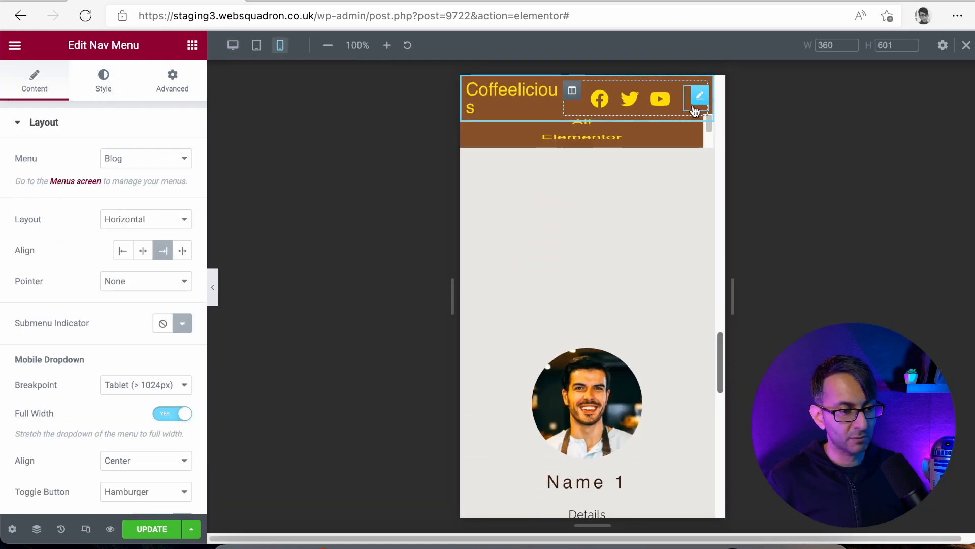
pyautogui.click(697, 100)
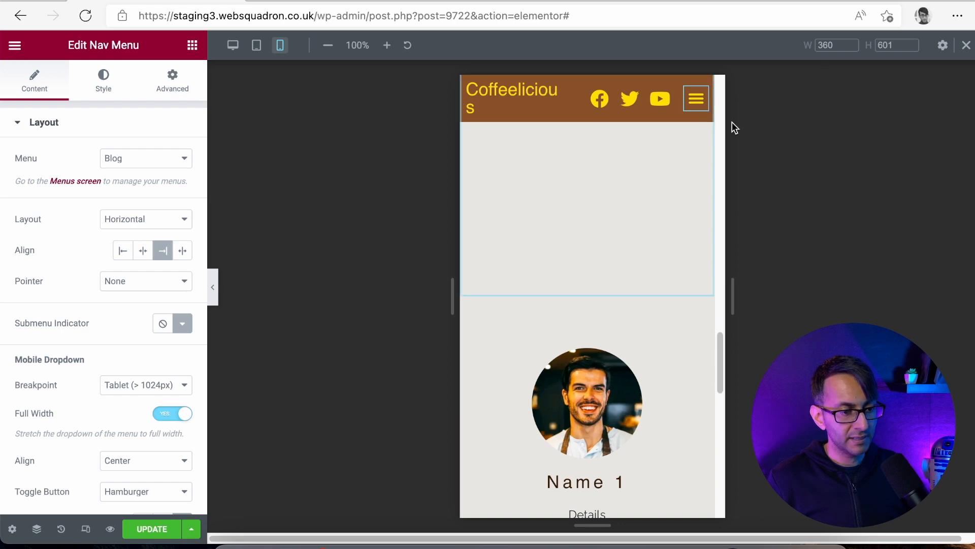
pyautogui.click(942, 183)
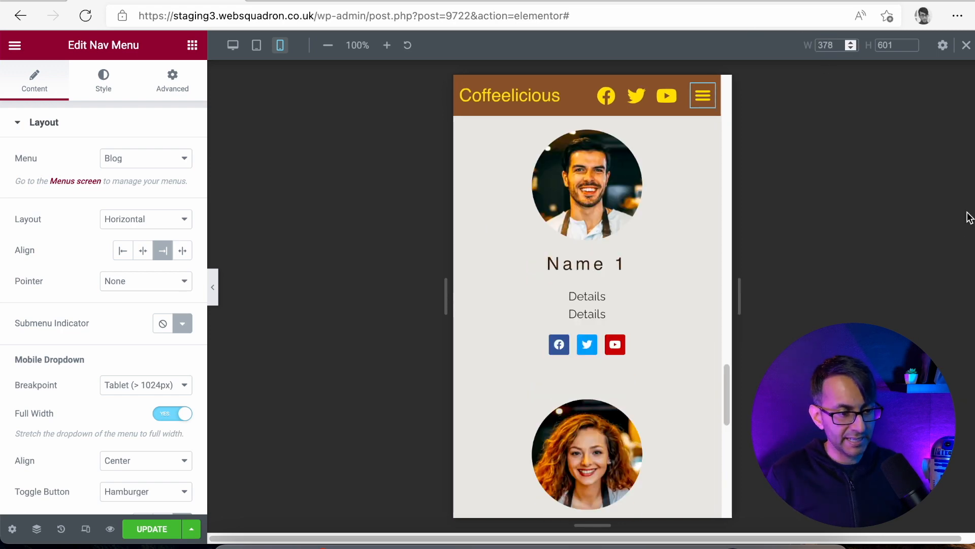
pyautogui.moveTo(727, 398); pyautogui.dragTo(736, 331)
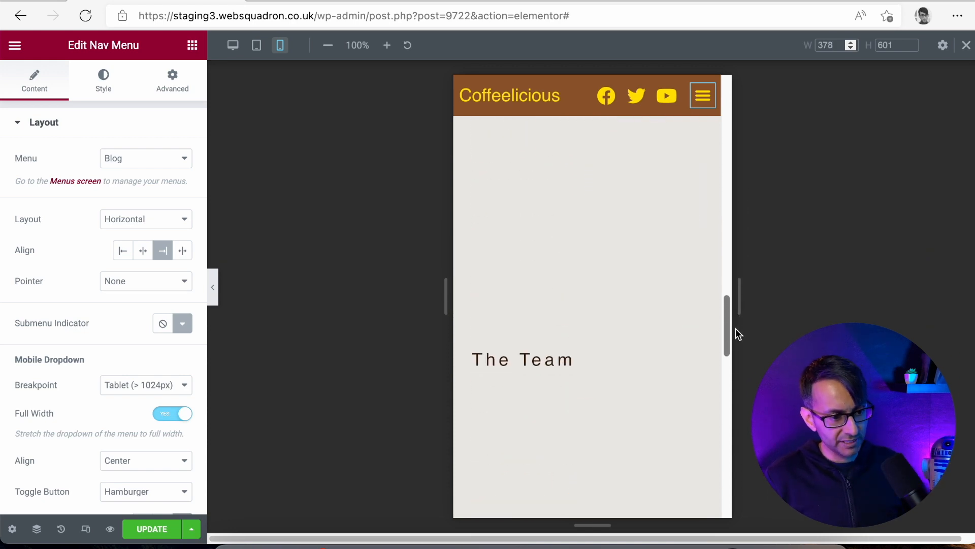
# Switch The Team heading section's mobile minimum height to pixels and set its bottom padding to 0.
pyautogui.click(588, 203)
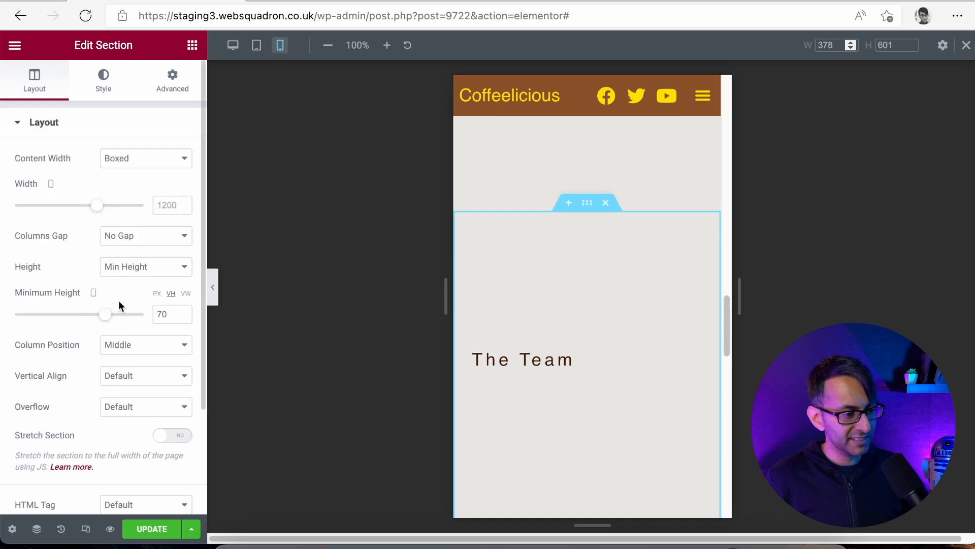
pyautogui.click(155, 294)
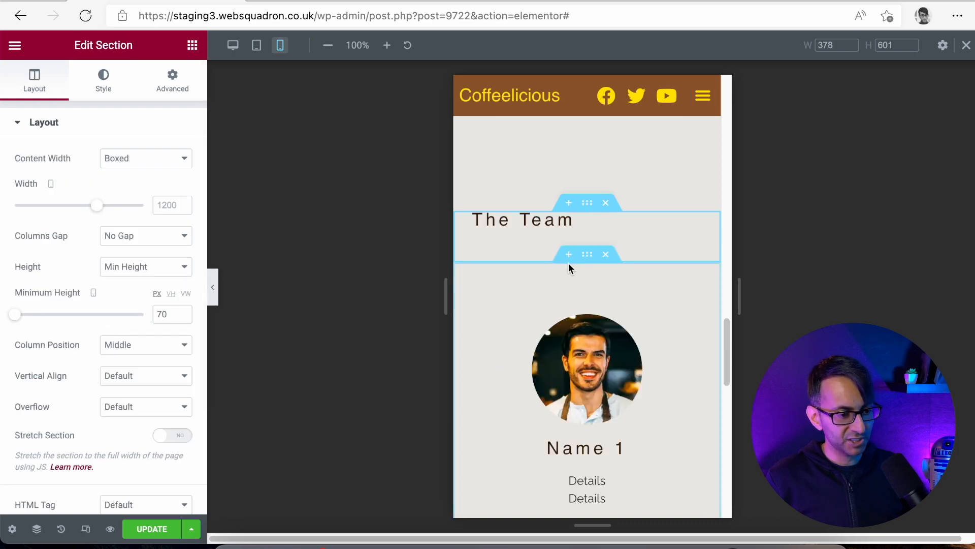
pyautogui.click(172, 81)
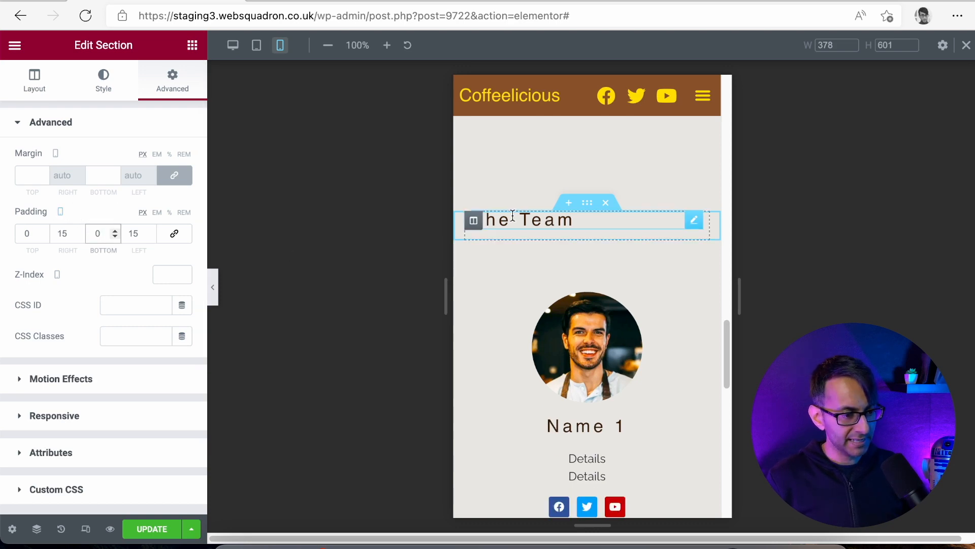
# Center The Team heading in the mobile layout.
pyautogui.click(575, 220)
pyautogui.click(147, 367)
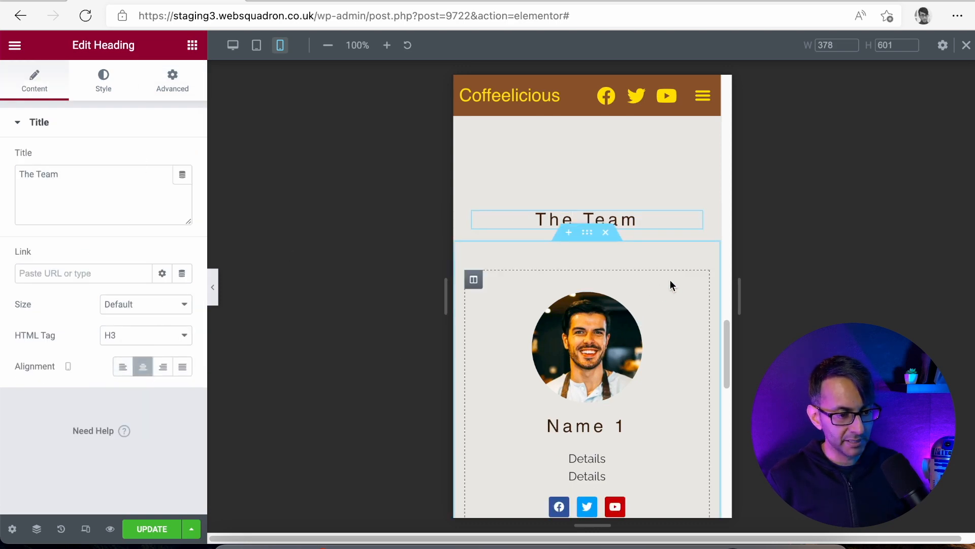
# Unlink the mobile margin values of the Name 2 column and set its top margin to 40 px.
pyautogui.moveTo(726, 332)
pyautogui.mouseDown()
pyautogui.moveTo(726, 389)
pyautogui.moveTo(728, 346)
pyautogui.mouseUp()
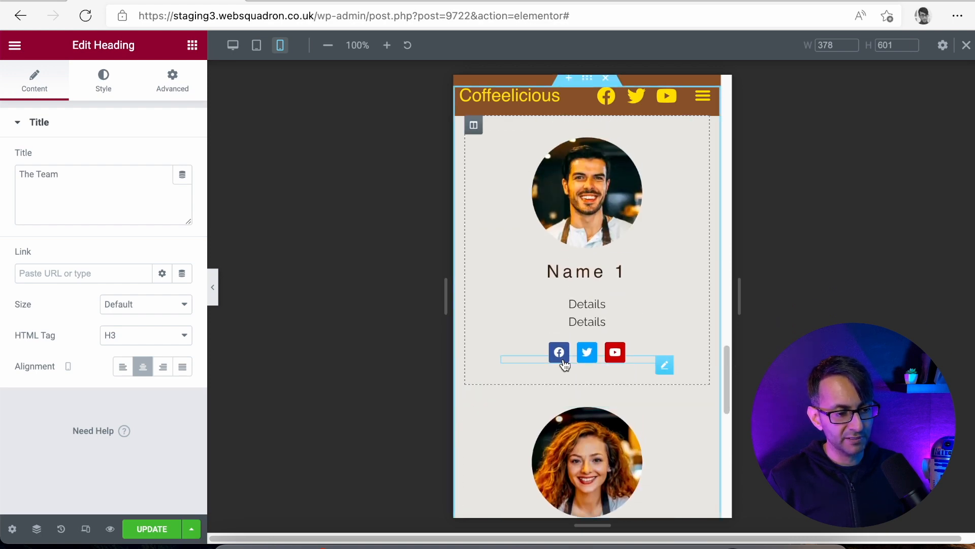
pyautogui.click(473, 395)
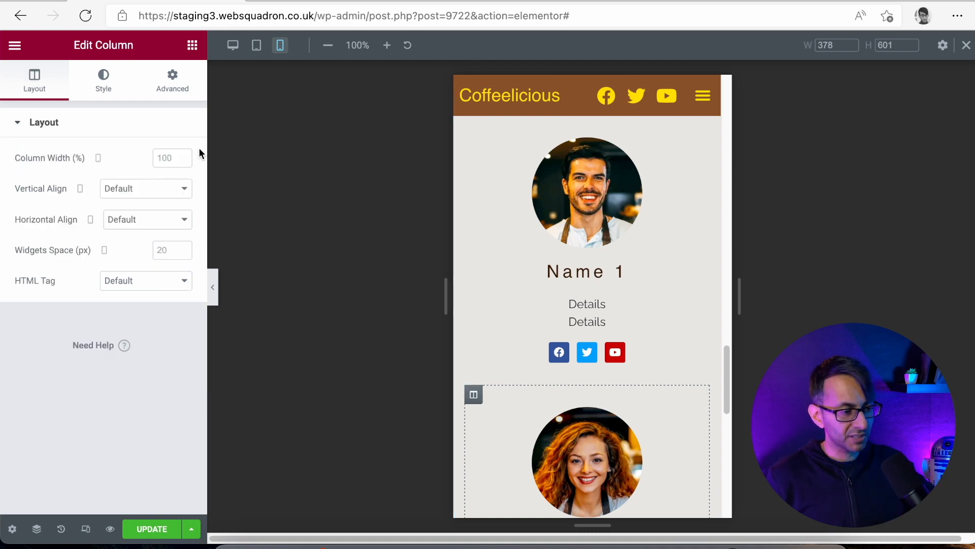
pyautogui.click(187, 90)
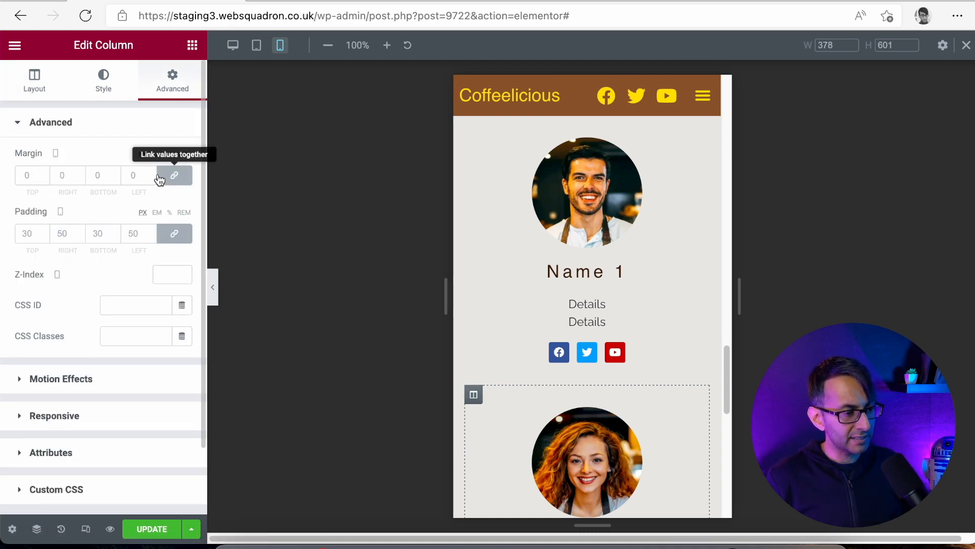
pyautogui.click(174, 175)
pyautogui.write('40')
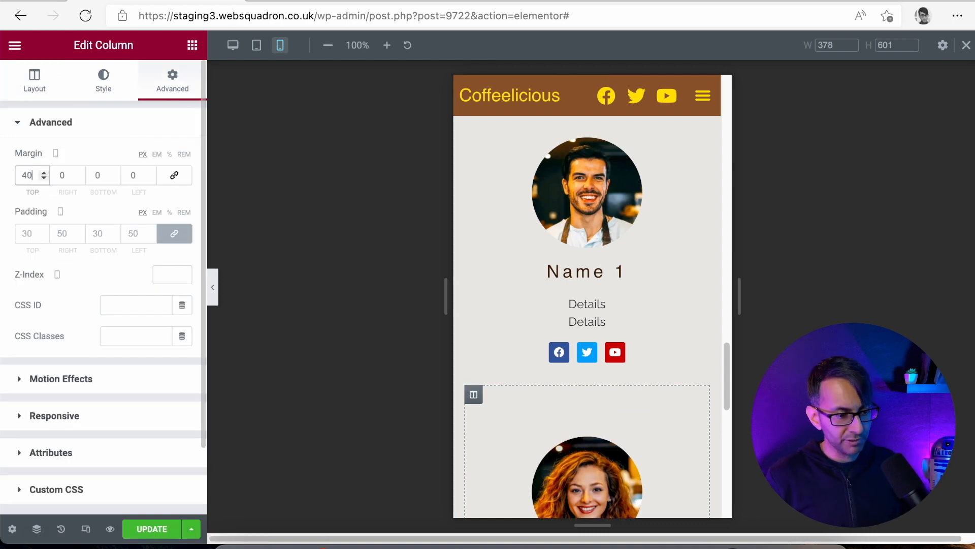
# Unlink the mobile margin values of the Name 3 column and set its top margin to 40 px.
pyautogui.moveTo(730, 359); pyautogui.dragTo(720, 409)
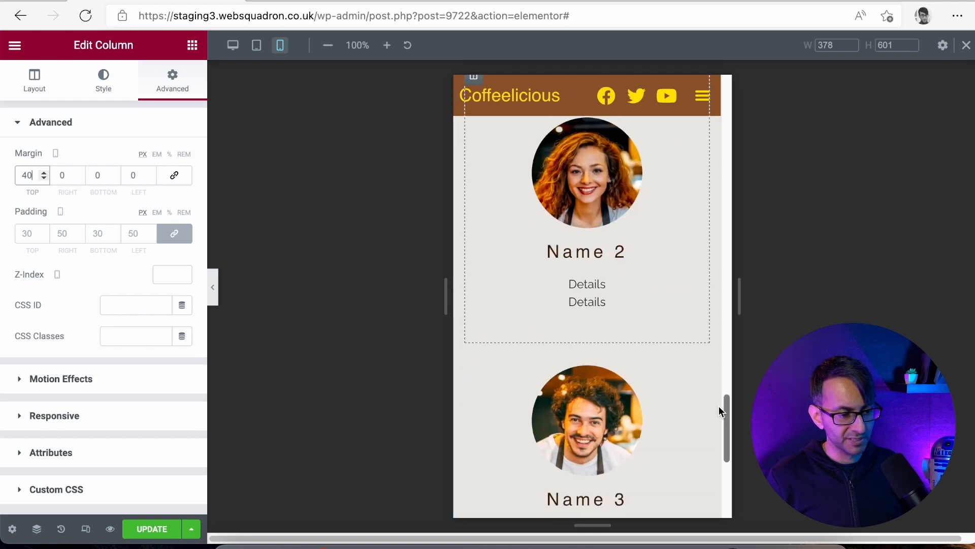
pyautogui.click(473, 350)
pyautogui.click(202, 91)
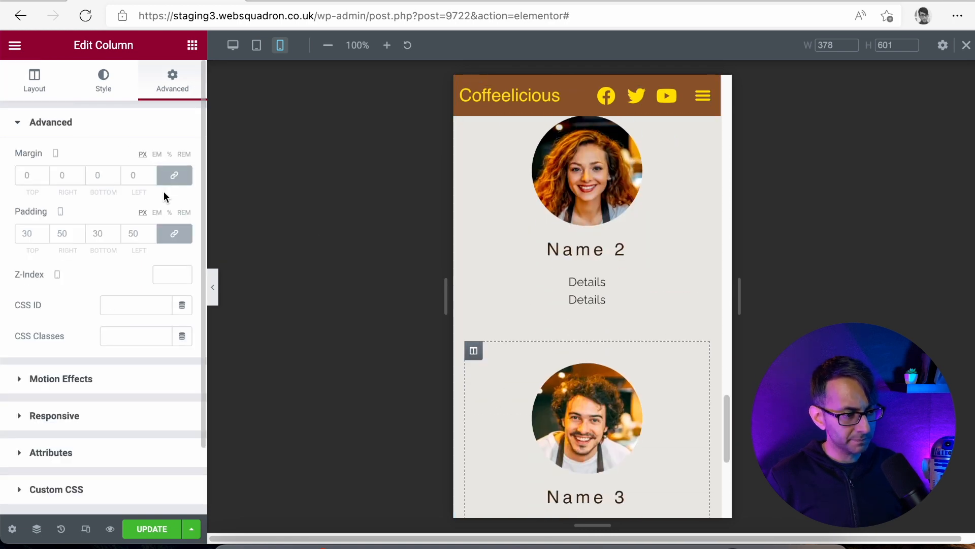
pyautogui.write('40')
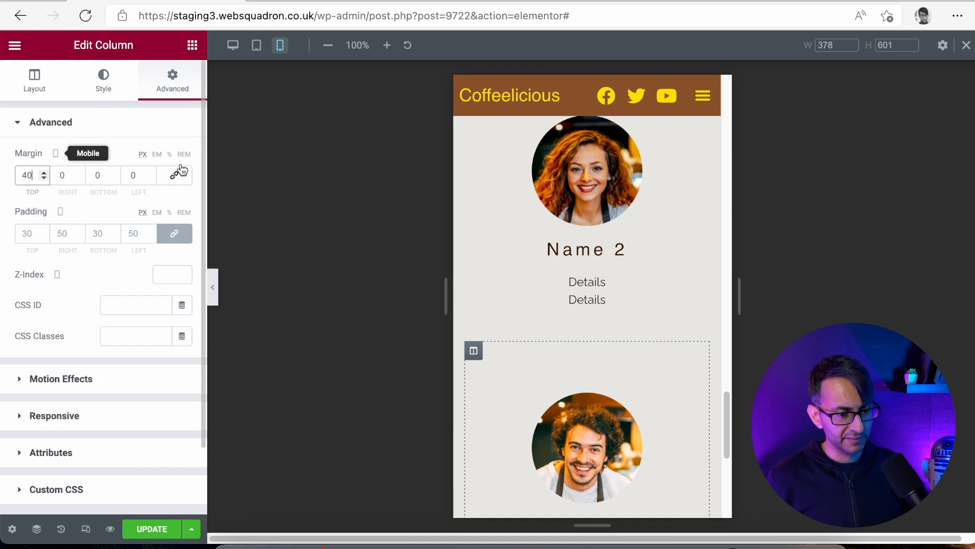
# Set the mobile top padding of The Team heading section to 100 px and check the spacing down the page.
pyautogui.moveTo(724, 411); pyautogui.dragTo(740, 305)
pyautogui.click(588, 377)
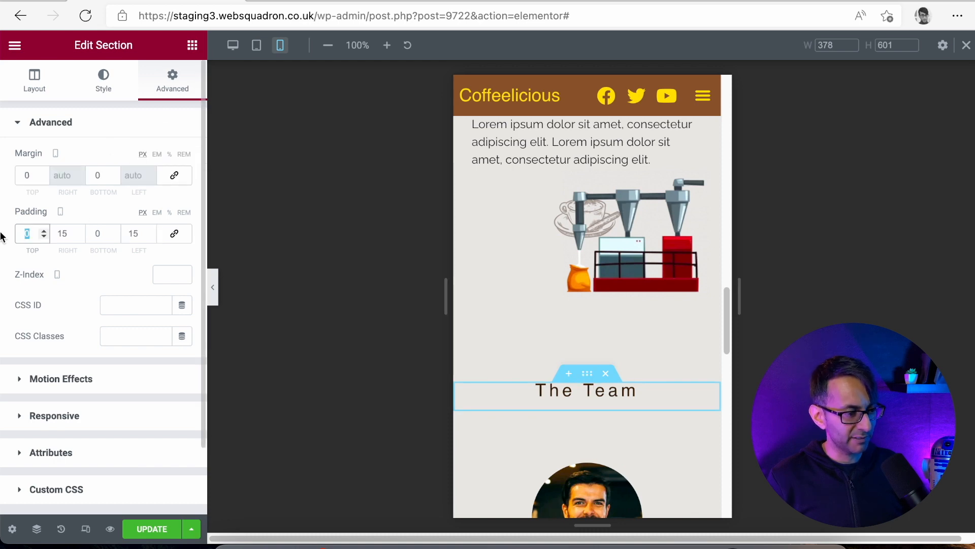
pyautogui.write('100')
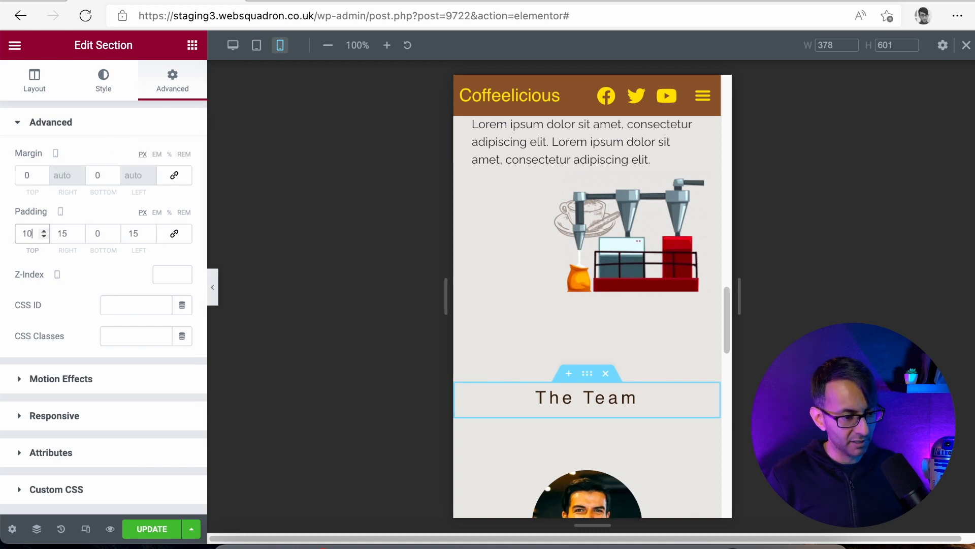
pyautogui.moveTo(726, 323); pyautogui.dragTo(716, 452)
pyautogui.scroll(-2, 716, 447)
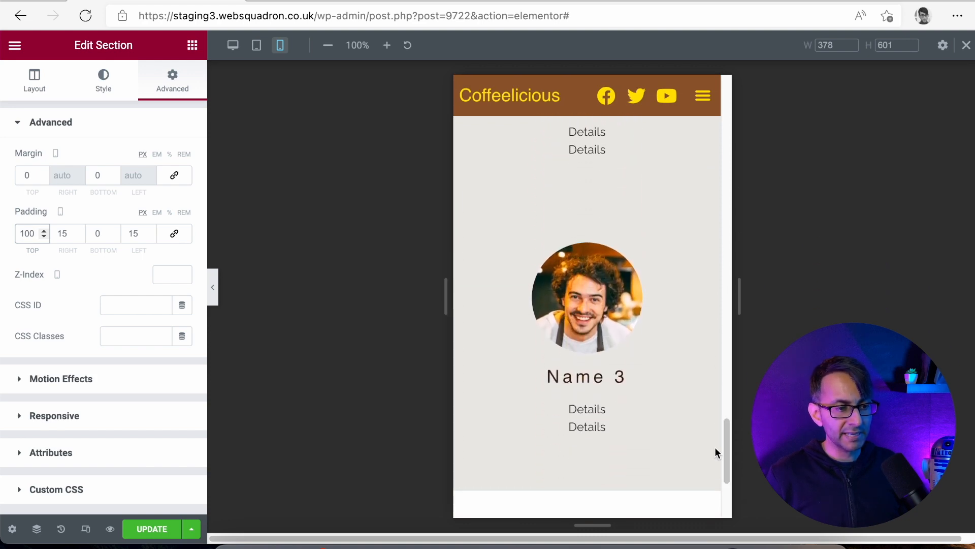
# Switch to the desktop layout and set The Team heading's text color to the global brown.
pyautogui.click(236, 46)
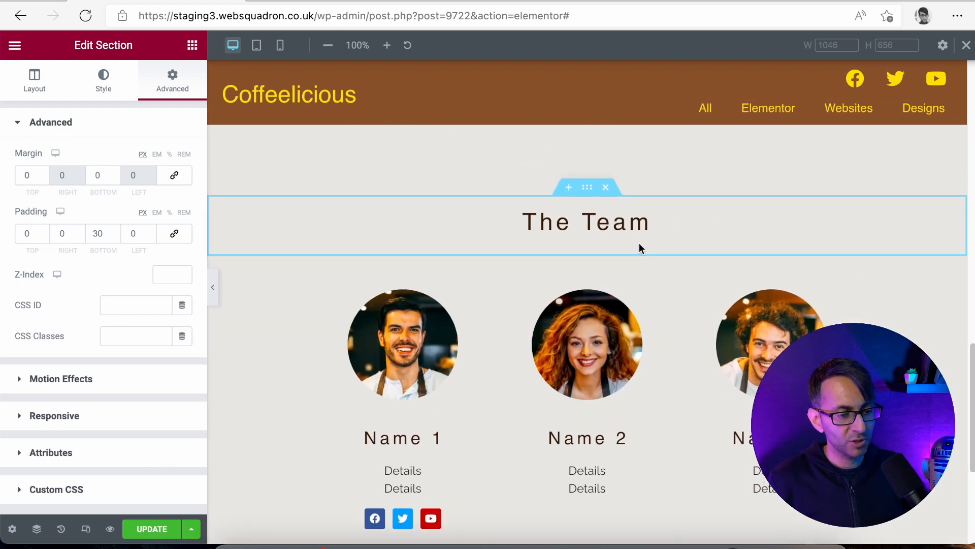
pyautogui.click(638, 224)
pyautogui.click(125, 79)
pyautogui.click(163, 158)
pyautogui.click(74, 258)
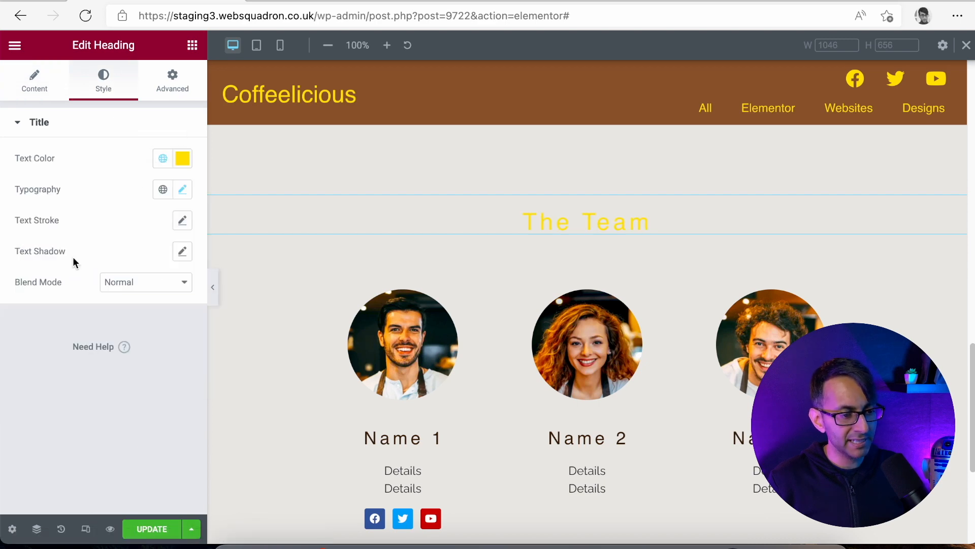
pyautogui.click(160, 160)
pyautogui.click(90, 231)
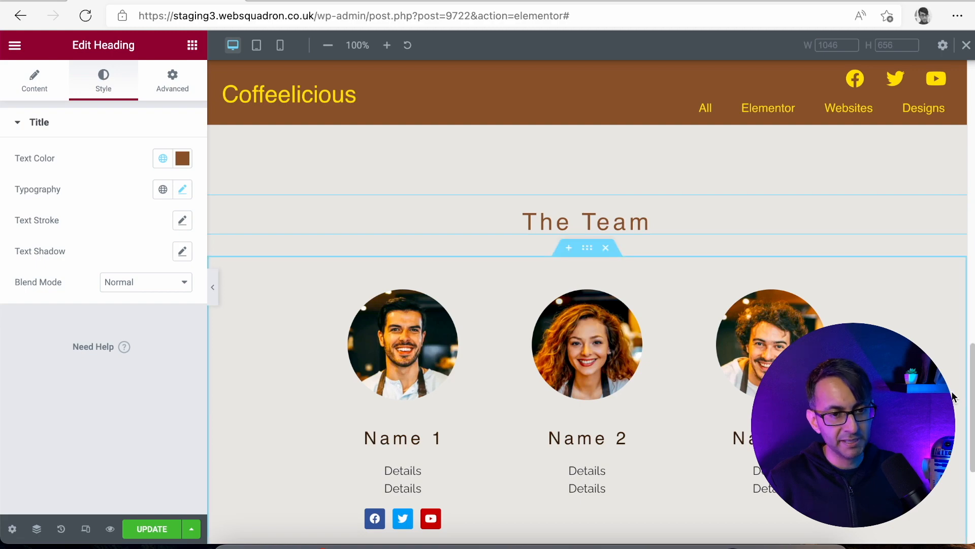
# Copy the header section from the top of the page and paste it below the team section.
pyautogui.moveTo(971, 380); pyautogui.dragTo(971, 450)
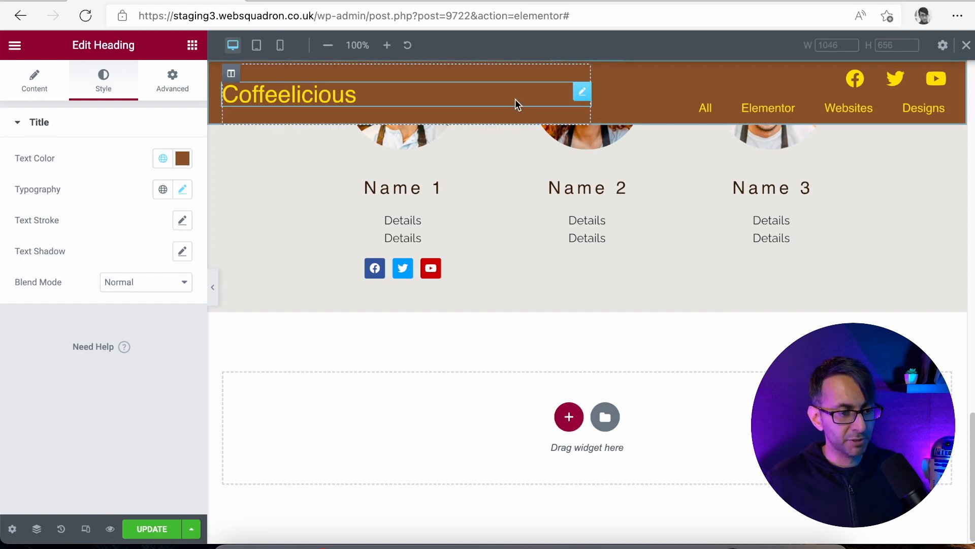
pyautogui.scroll(1, 925, 209)
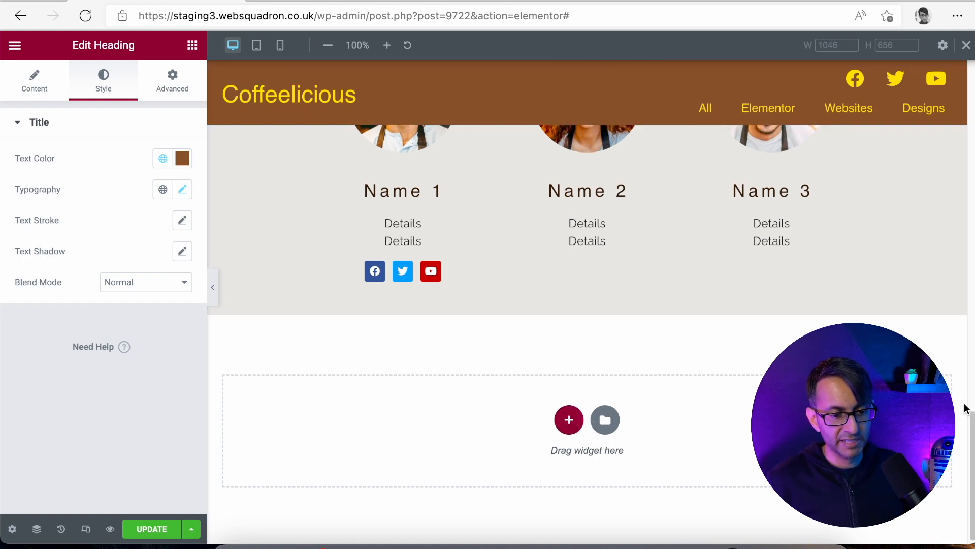
pyautogui.moveTo(972, 426); pyautogui.dragTo(972, 61)
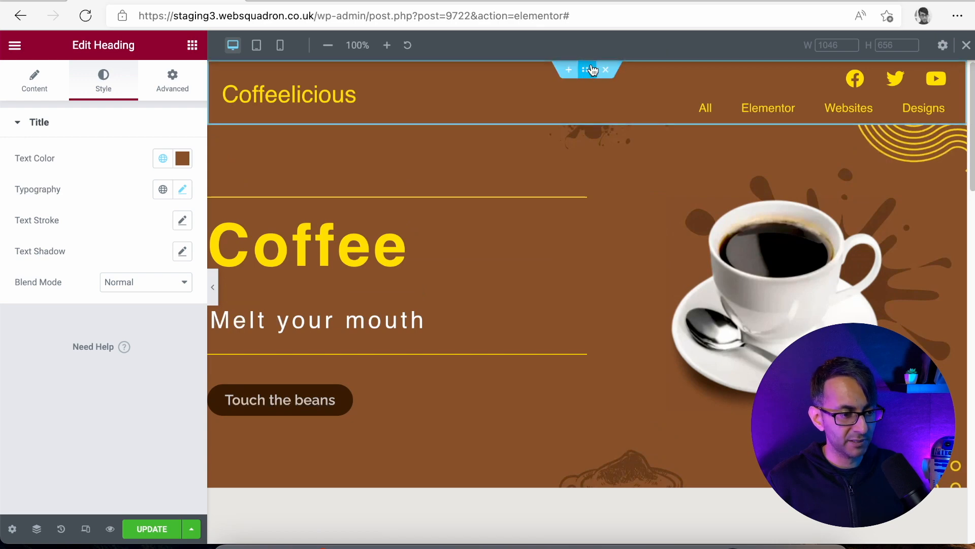
pyautogui.rightClick(592, 66)
pyautogui.click(637, 127)
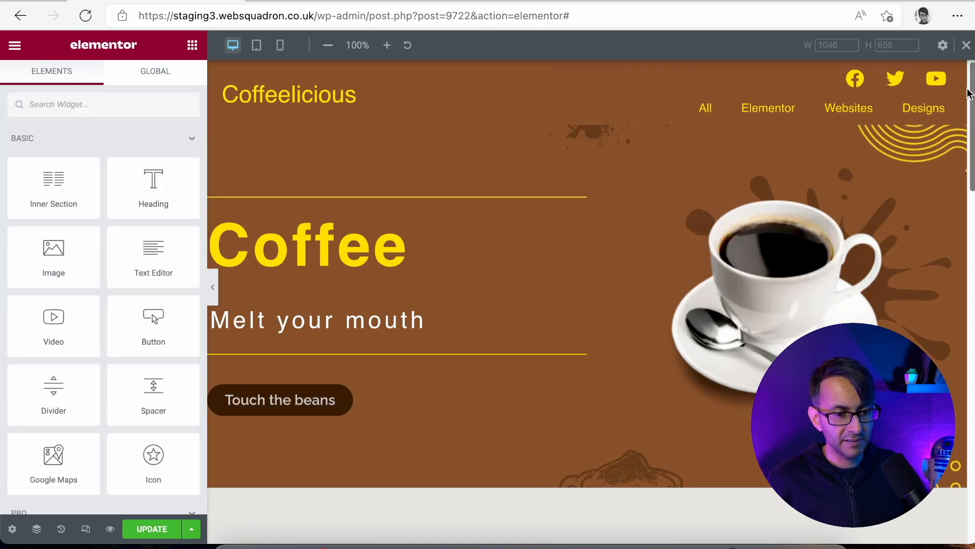
pyautogui.moveTo(971, 94); pyautogui.dragTo(971, 444)
pyautogui.rightClick(438, 408)
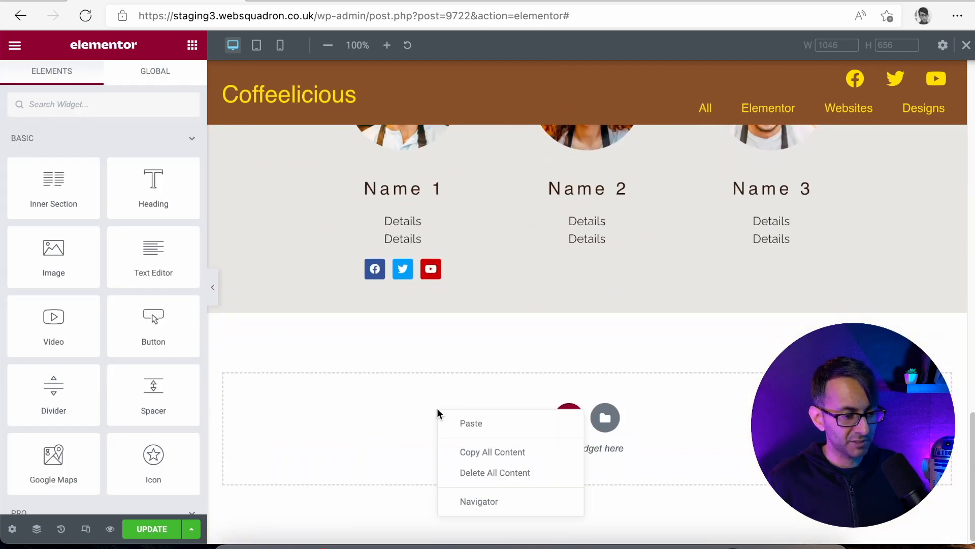
pyautogui.click(472, 424)
# Set the pasted section's Sticky motion effect to None.
pyautogui.click(587, 305)
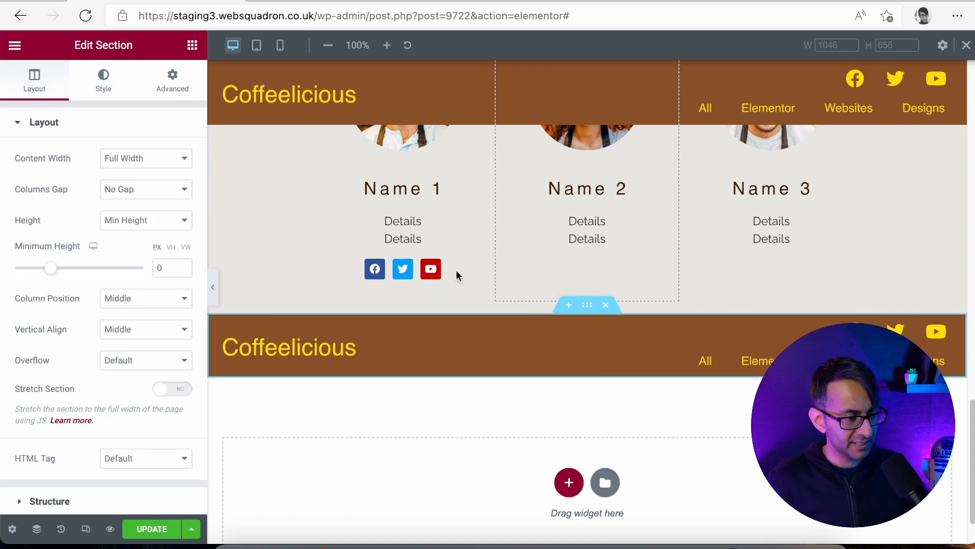
pyautogui.click(161, 94)
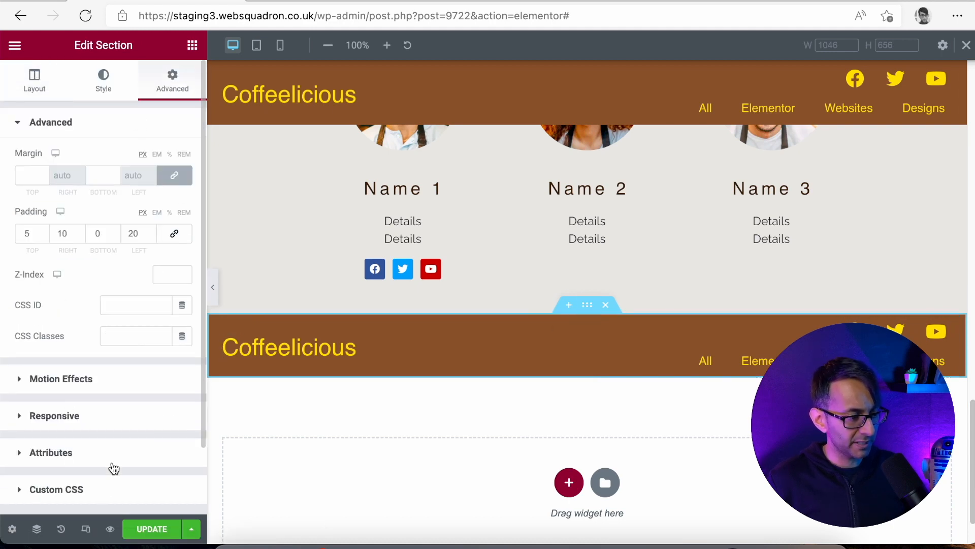
pyautogui.scroll(-2, 114, 468)
pyautogui.scroll(2, 82, 279)
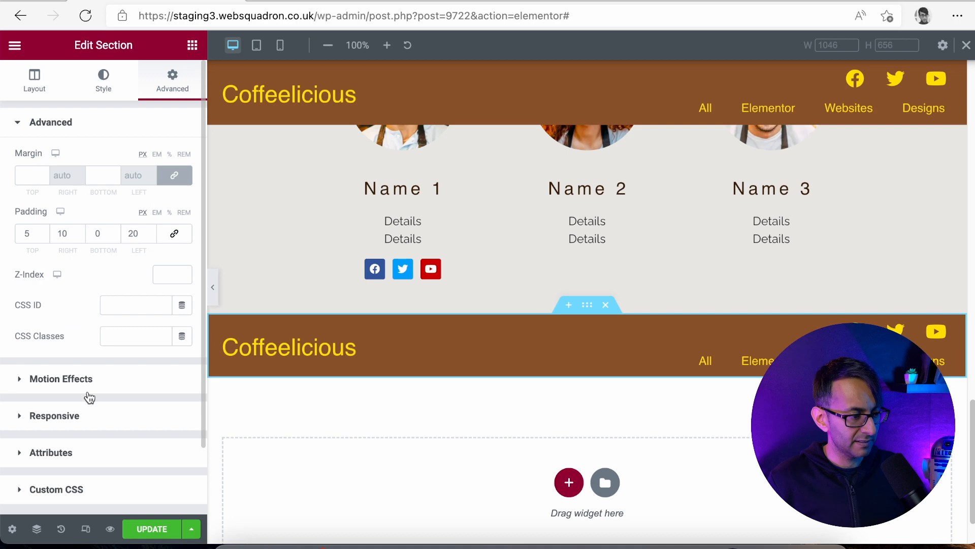
pyautogui.click(84, 386)
pyautogui.click(125, 236)
pyautogui.click(129, 249)
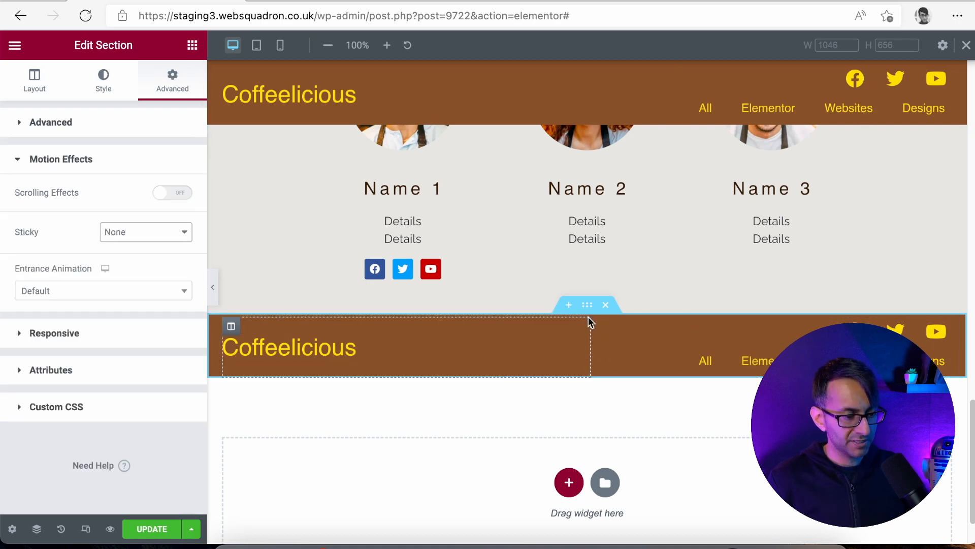
# Add a column after the title column in the pasted section, and set the section's column position and vertical alignment to Top.
pyautogui.rightClick(231, 325)
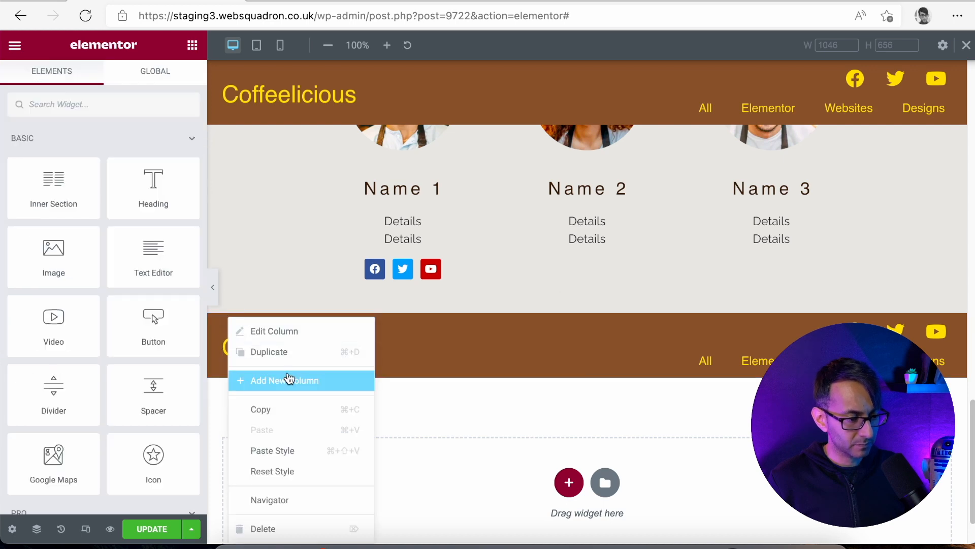
pyautogui.click(290, 381)
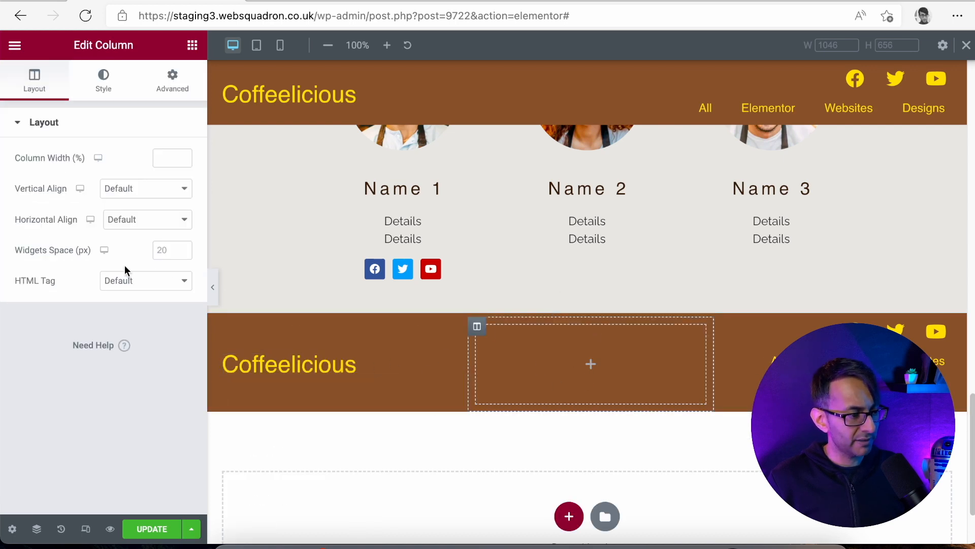
pyautogui.click(588, 305)
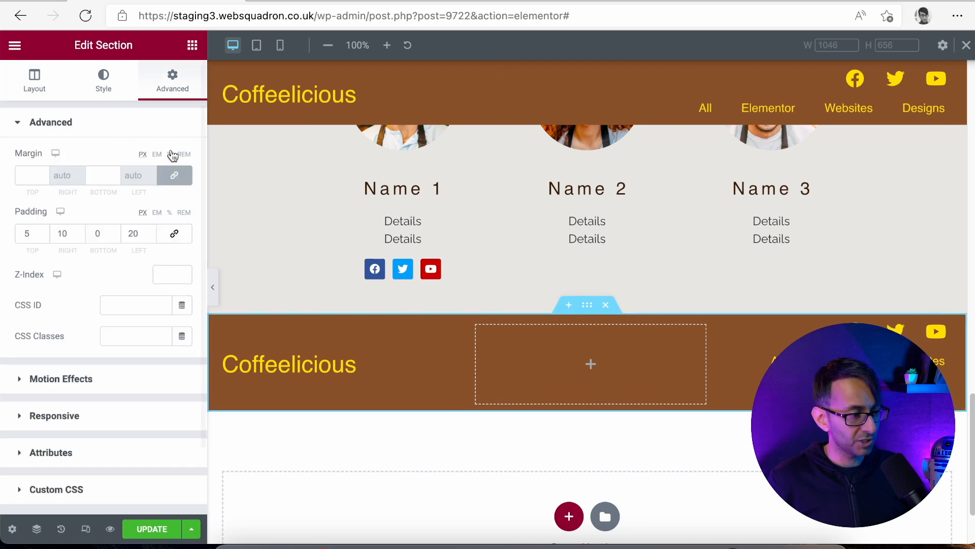
pyautogui.click(34, 94)
pyautogui.click(141, 302)
pyautogui.click(137, 327)
pyautogui.click(137, 331)
pyautogui.click(137, 359)
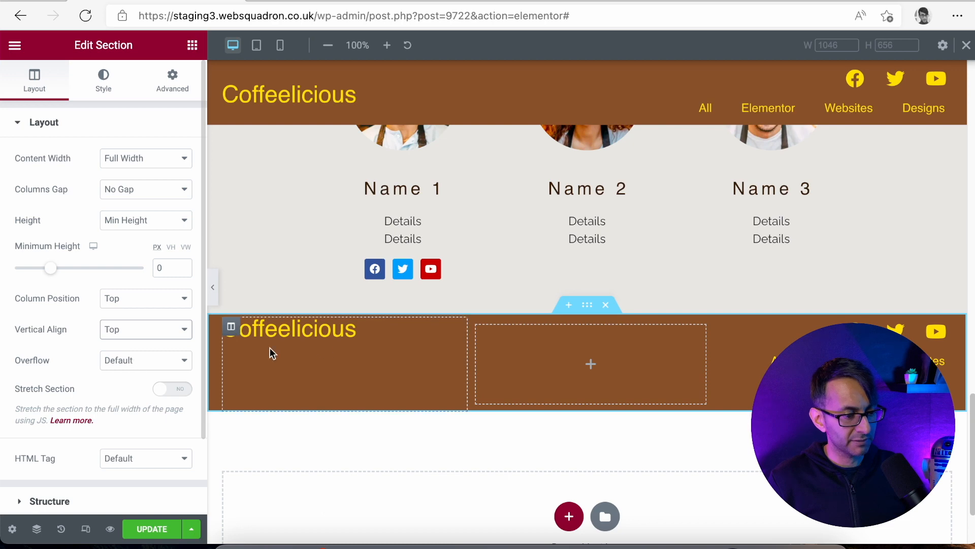
# Set the bottom brown section's top and bottom padding to 40 px each.
pyautogui.click(588, 305)
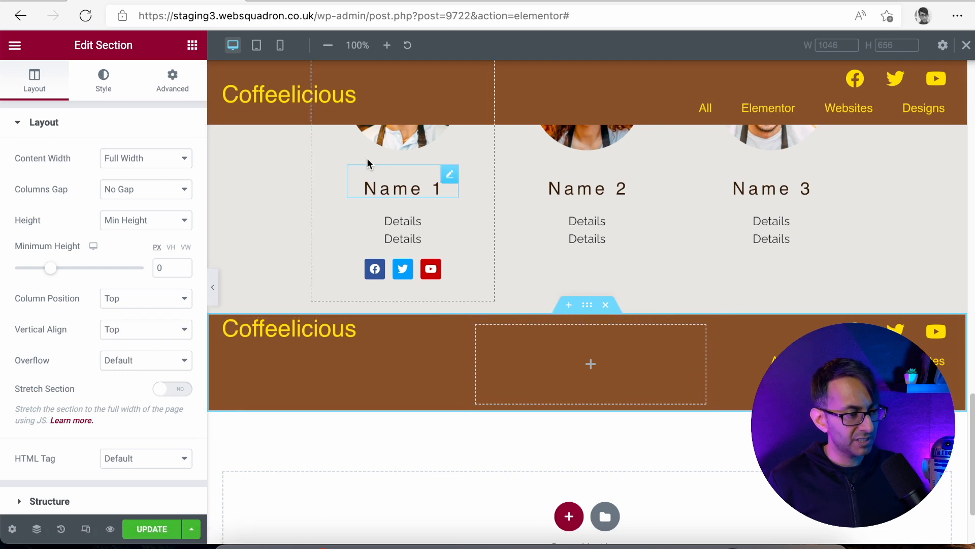
pyautogui.click(176, 88)
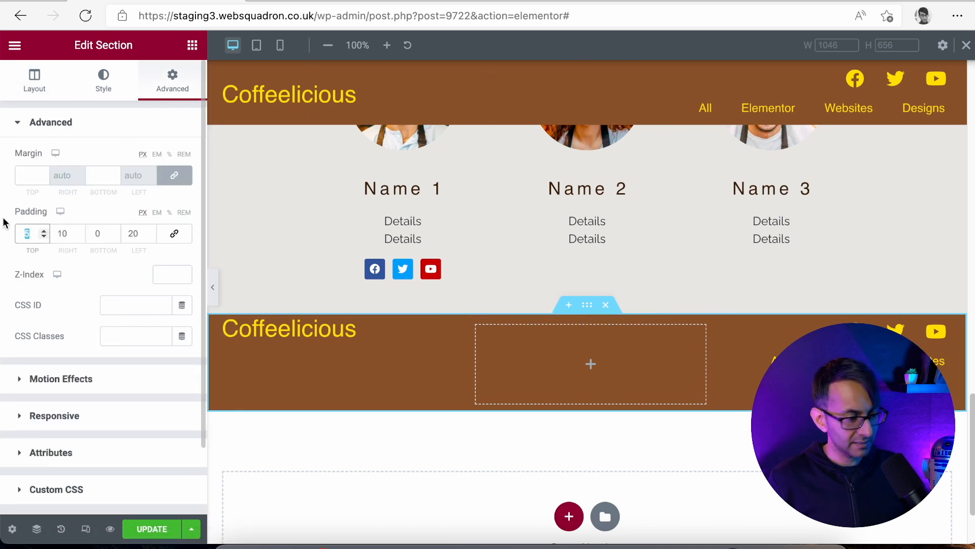
pyautogui.write('40')
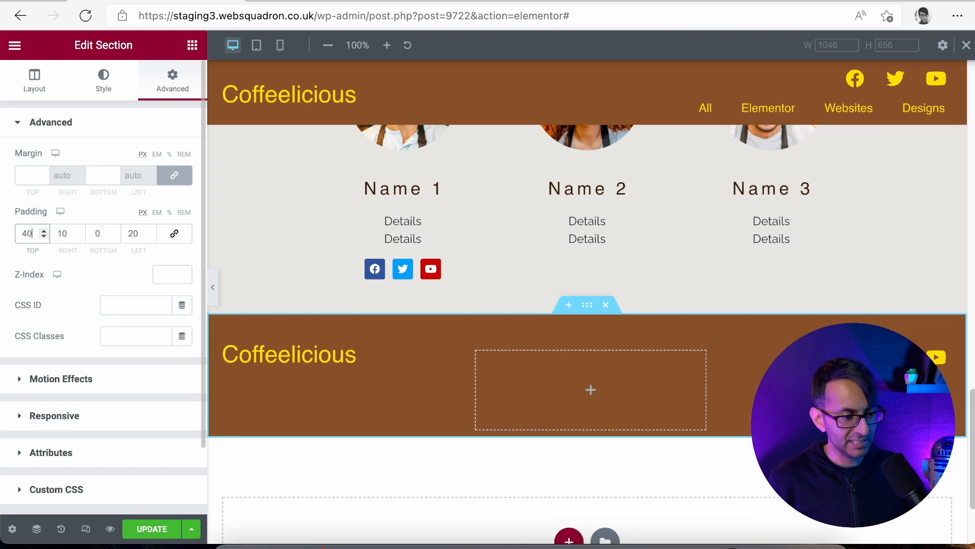
pyautogui.write('40')
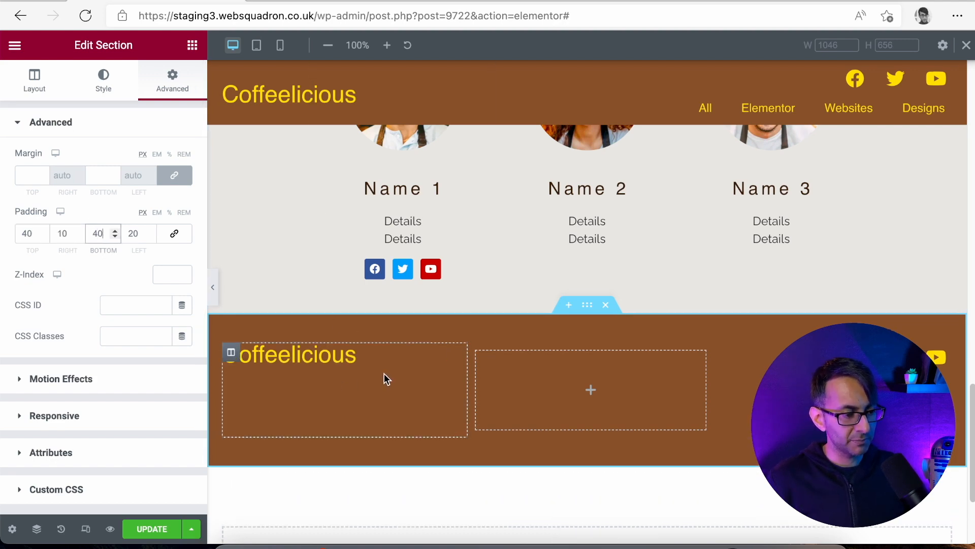
# Copy the details text under Name 1 and paste it below the Coffeelicious title in the bottom section.
pyautogui.rightClick(425, 224)
pyautogui.click(460, 291)
pyautogui.rightClick(336, 376)
pyautogui.click(372, 431)
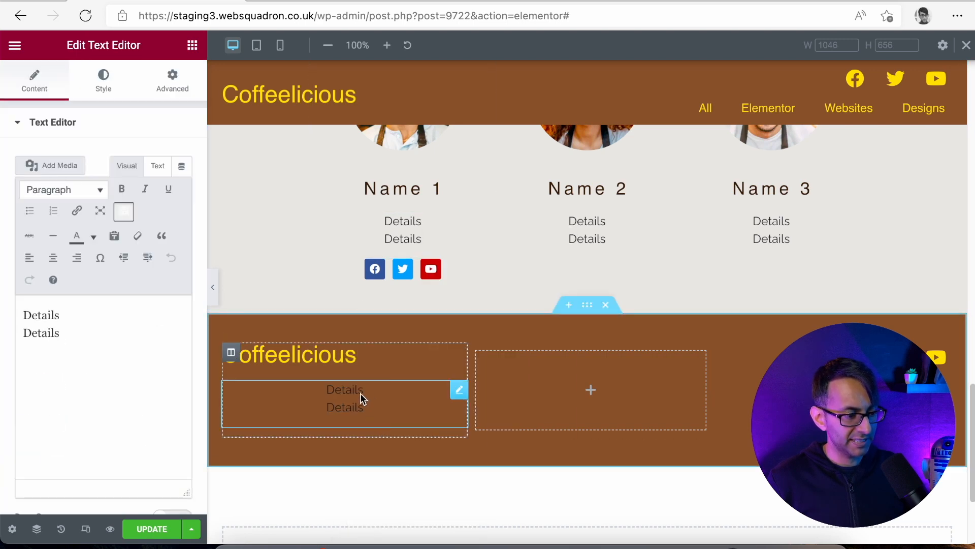
# Set the footer details text to the yellow global colour and align it left.
pyautogui.click(102, 76)
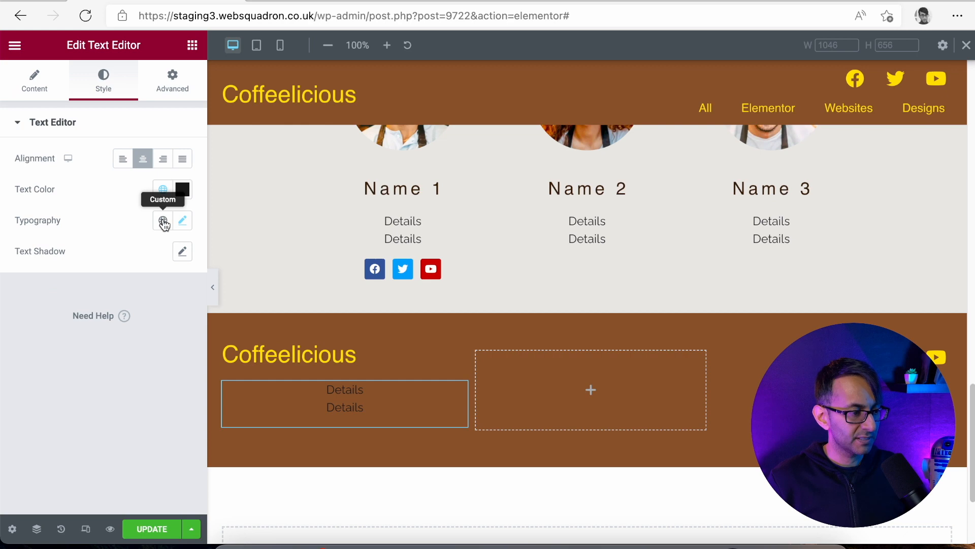
pyautogui.click(162, 189)
pyautogui.click(94, 283)
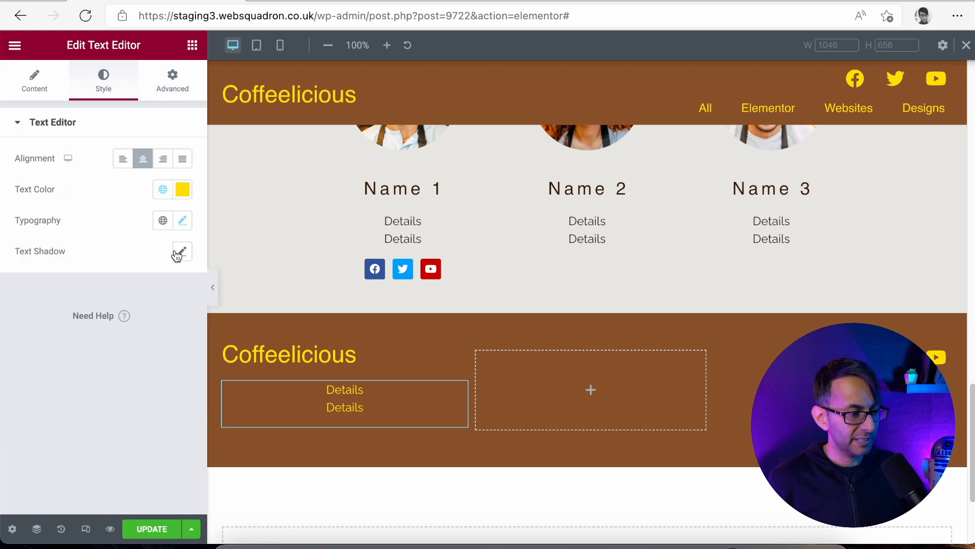
pyautogui.click(122, 160)
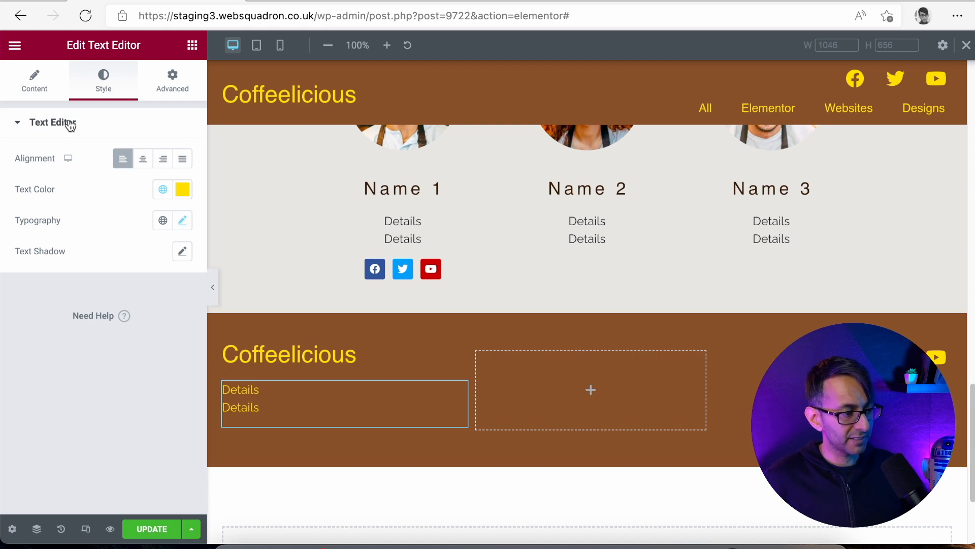
# Extend the footer details text to four consecutive "Details" lines without a paragraph gap.
pyautogui.click(38, 85)
pyautogui.moveTo(84, 332); pyautogui.dragTo(1, 305)
pyautogui.hotkey('ctrl', 'c')
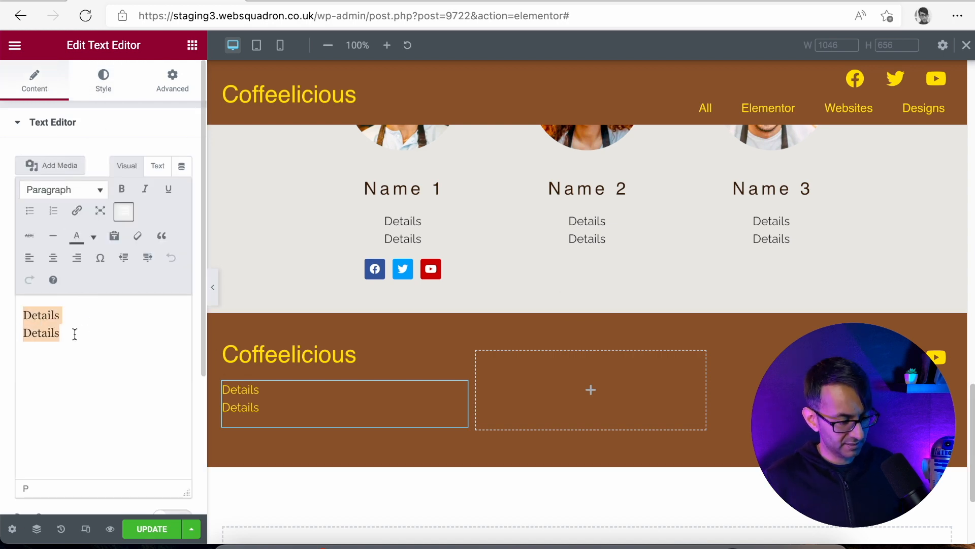
pyautogui.click(77, 335)
pyautogui.hotkey('ctrl', 'v')
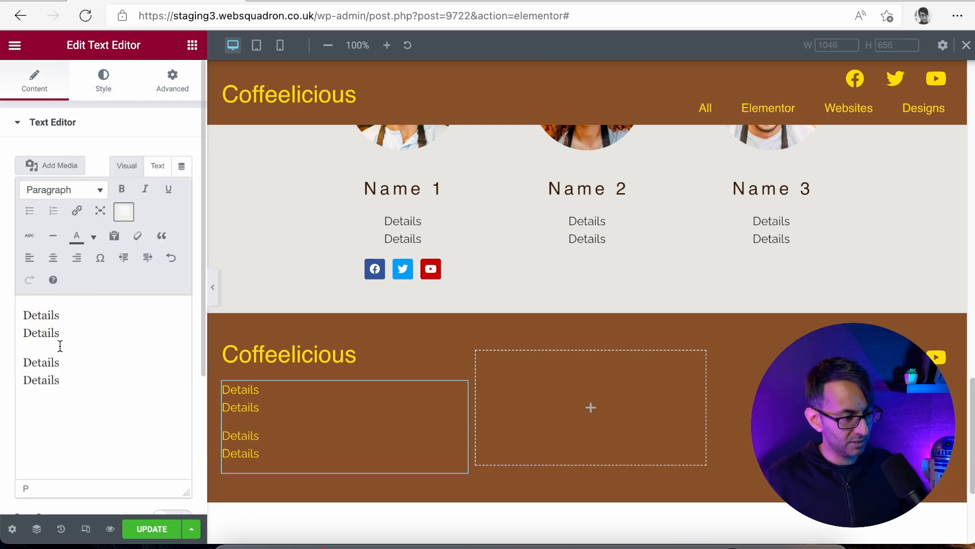
pyautogui.click(158, 166)
pyautogui.moveTo(70, 333); pyautogui.dragTo(10, 274)
pyautogui.click(52, 263)
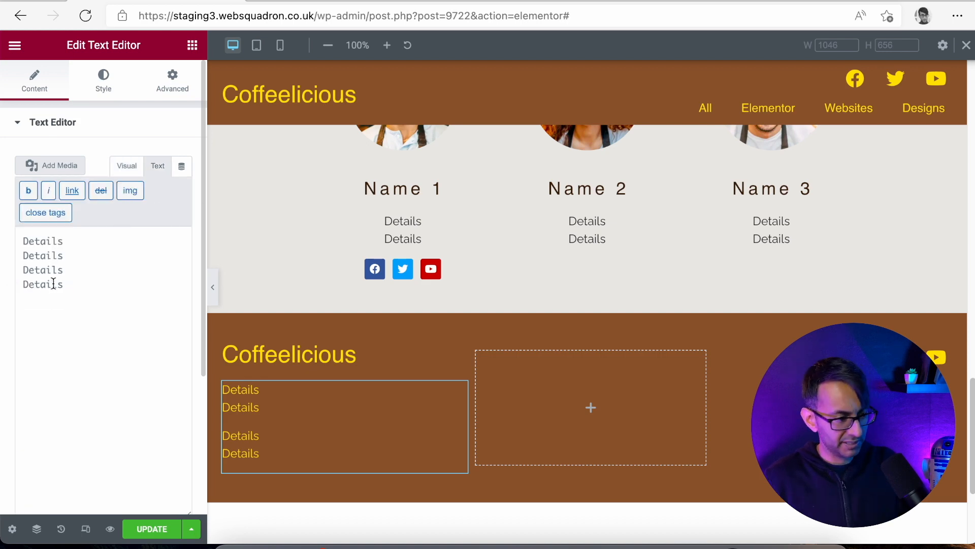
pyautogui.click(118, 169)
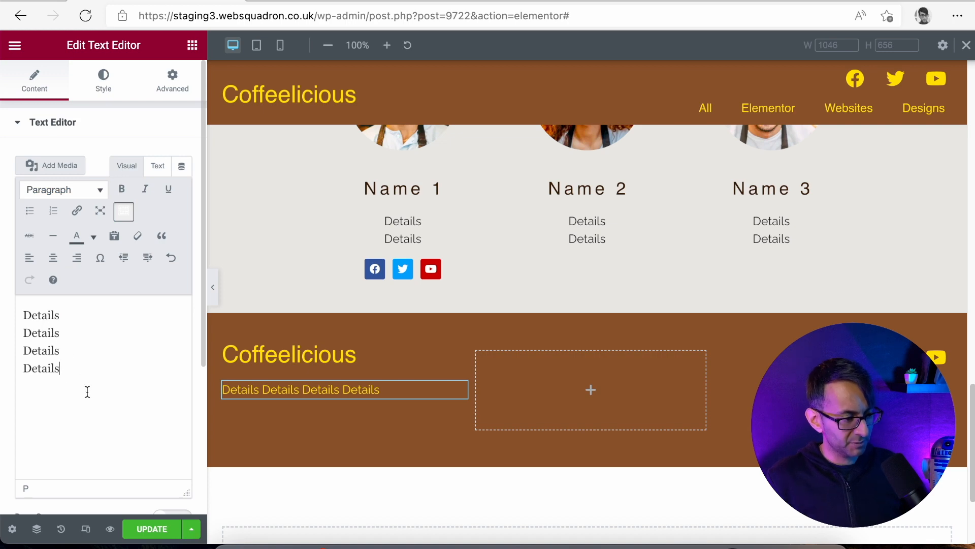
pyautogui.hotkey('ctrl', 'a')
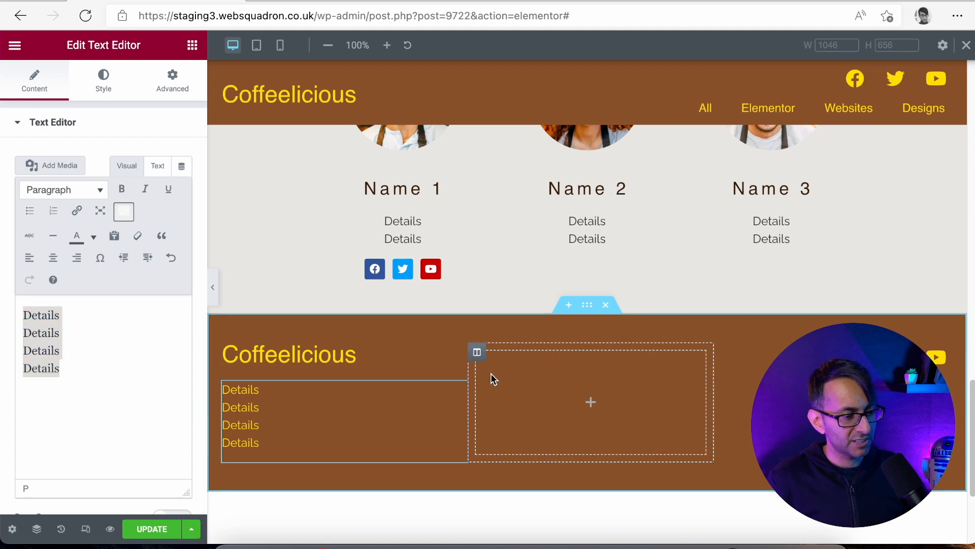
# Set the footer nav menu's layout to Vertical and its mobile dropdown breakpoint to None.
pyautogui.click(565, 397)
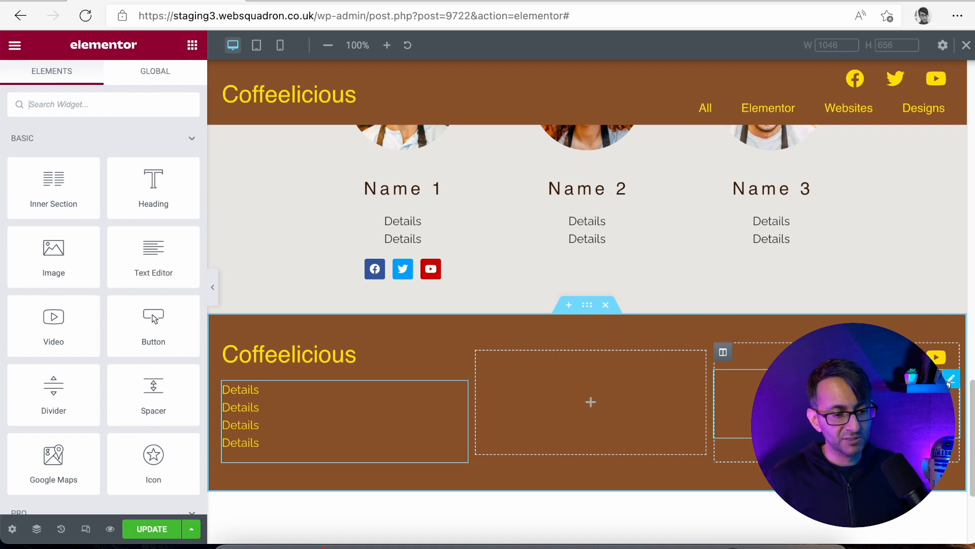
pyautogui.click(950, 381)
pyautogui.click(134, 219)
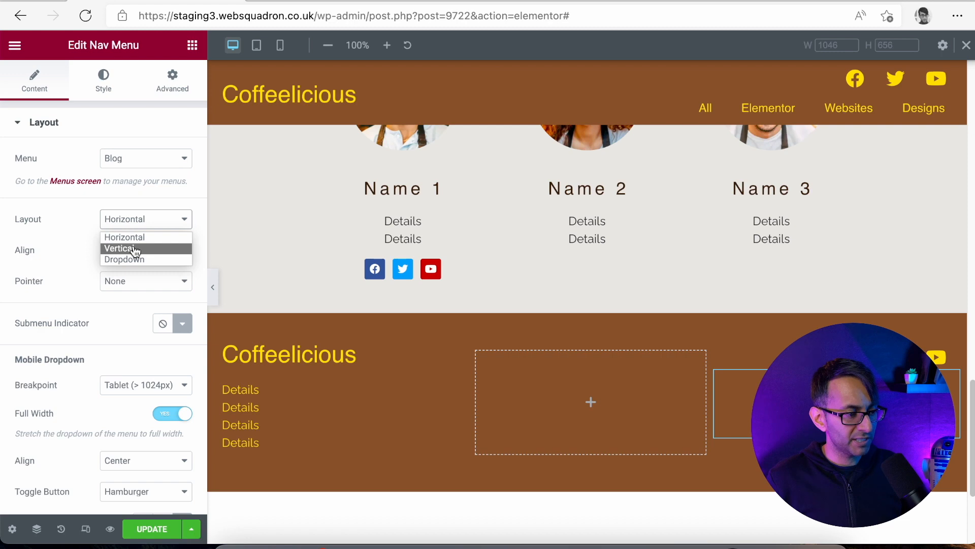
pyautogui.click(129, 246)
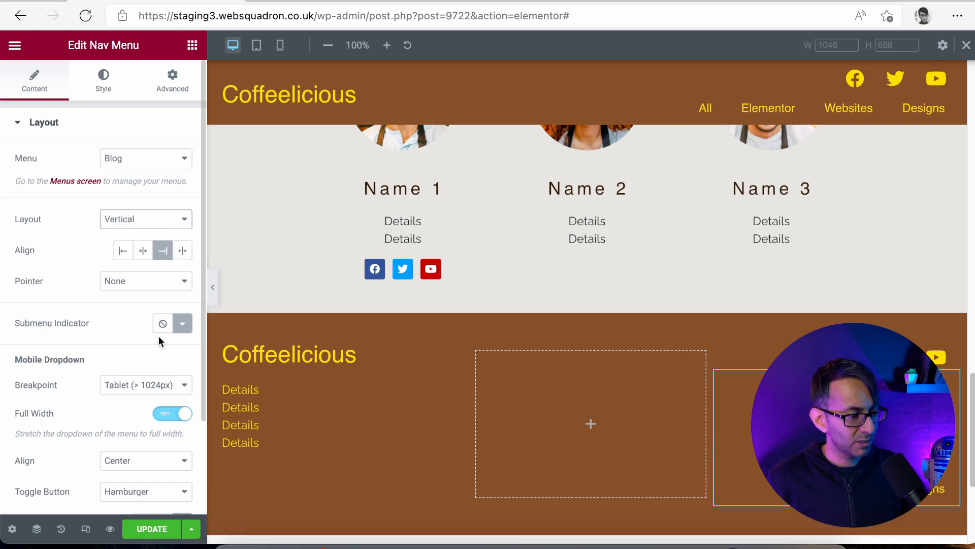
pyautogui.scroll(-1, 143, 376)
pyautogui.click(143, 368)
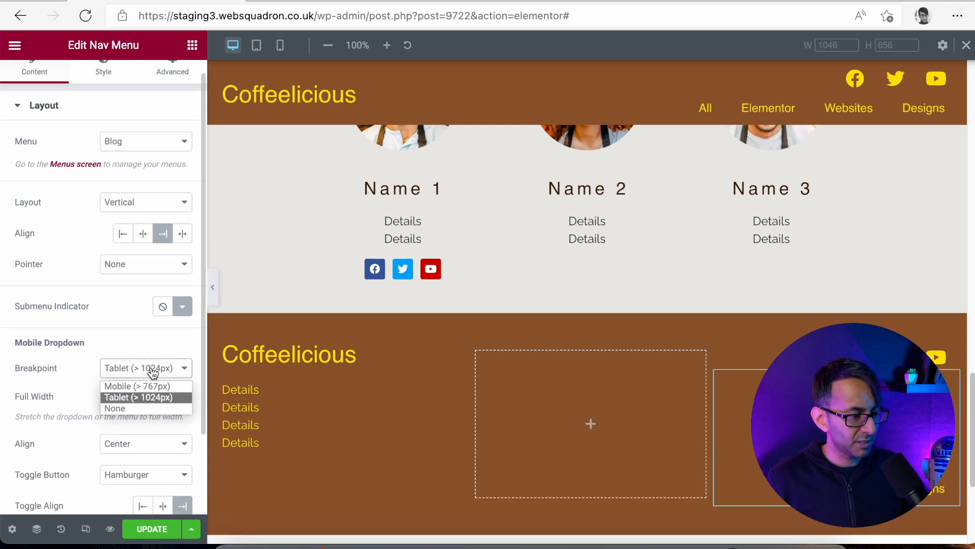
pyautogui.click(153, 405)
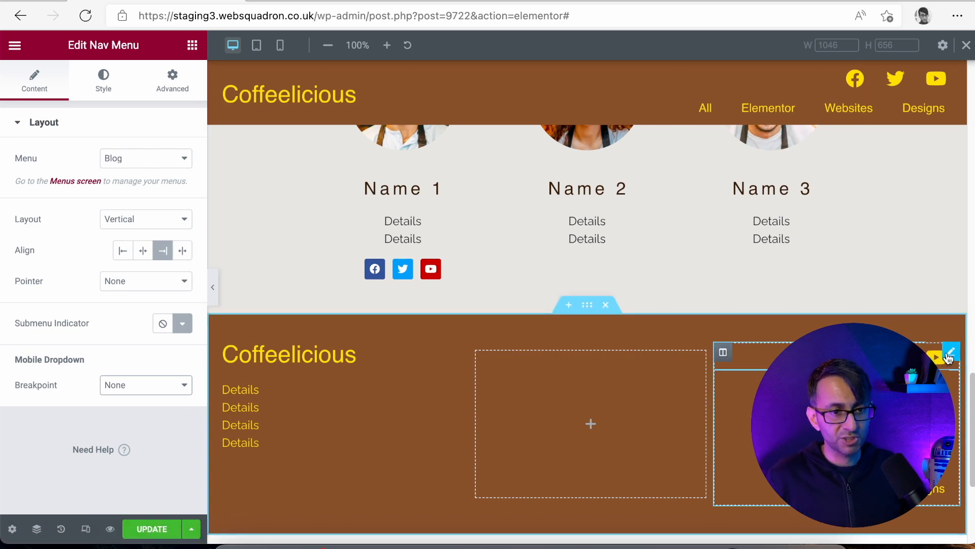
# Move the footer's social icons below the details text in the first column and align them left.
pyautogui.moveTo(949, 357); pyautogui.dragTo(287, 462)
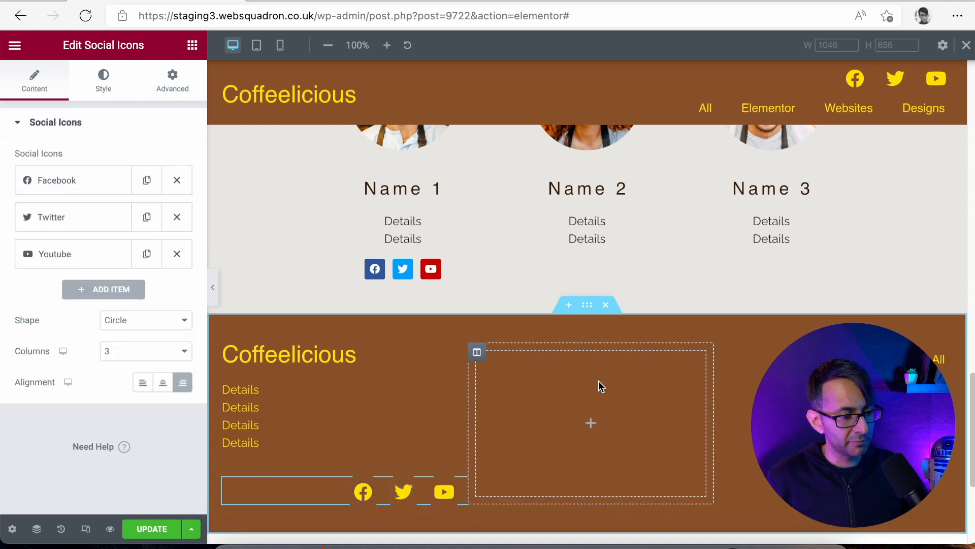
pyautogui.click(137, 382)
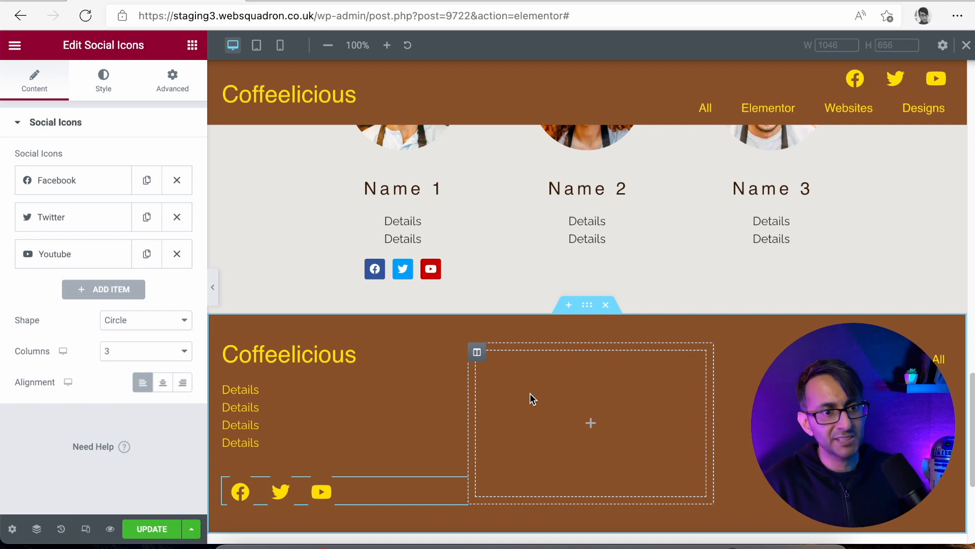
pyautogui.click(213, 288)
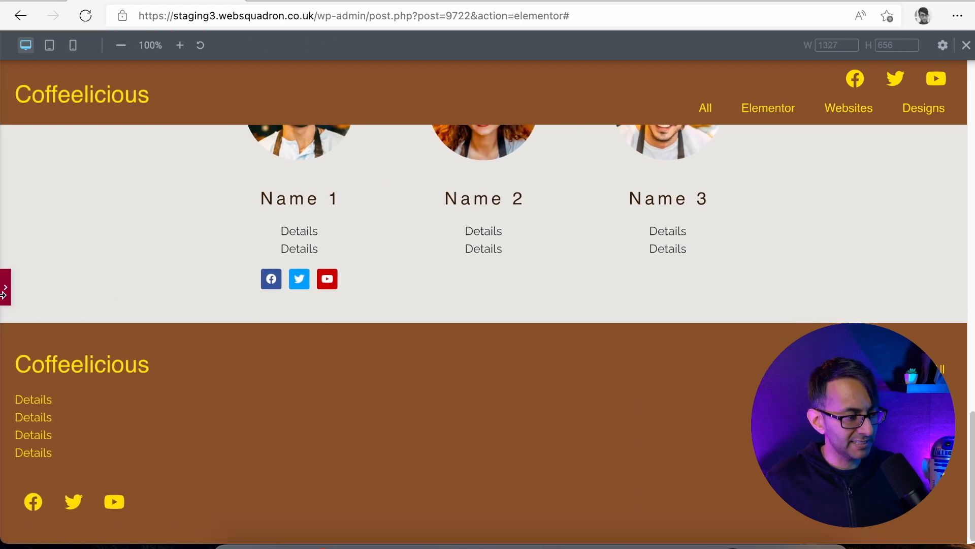
pyautogui.scroll(-1, 422, 336)
pyautogui.hotkey('ctrl', 'p')
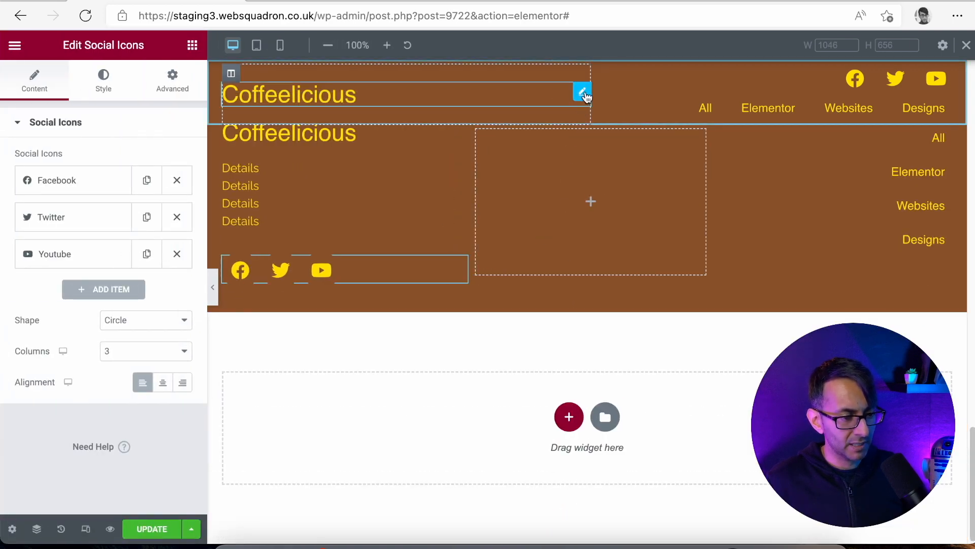
pyautogui.scroll(2, 594, 193)
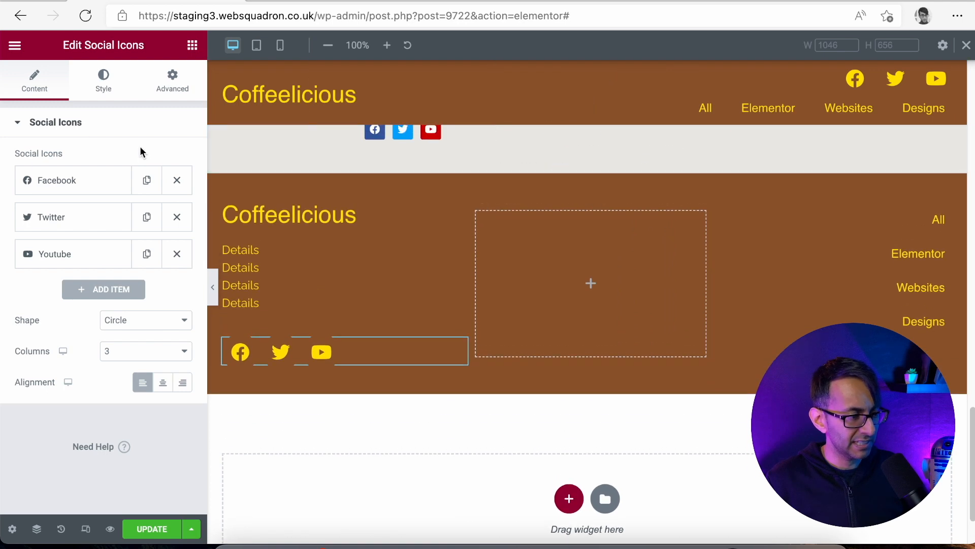
# Set the footer section's content width to Boxed with a width of 1200, and preview it full width.
pyautogui.click(582, 170)
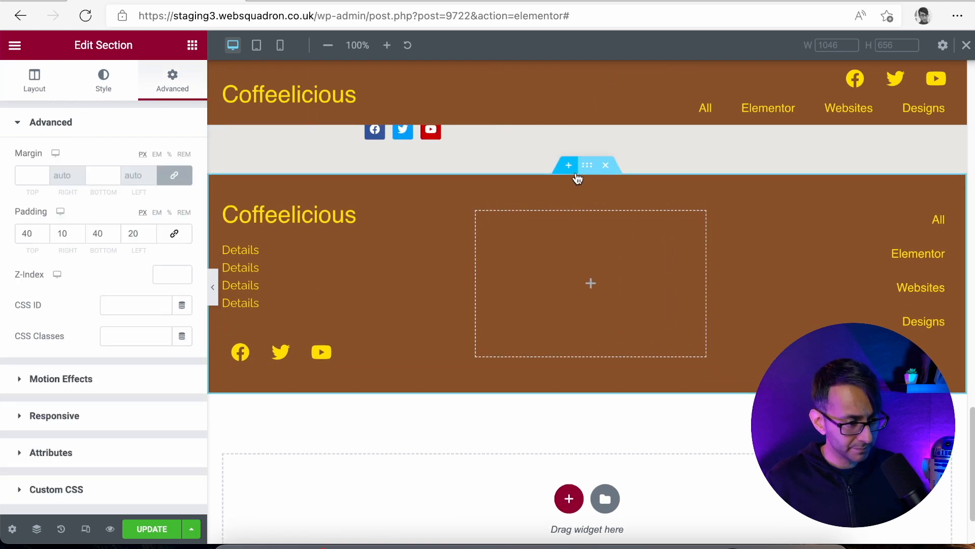
pyautogui.click(58, 85)
pyautogui.click(147, 161)
pyautogui.click(132, 174)
pyautogui.click(169, 206)
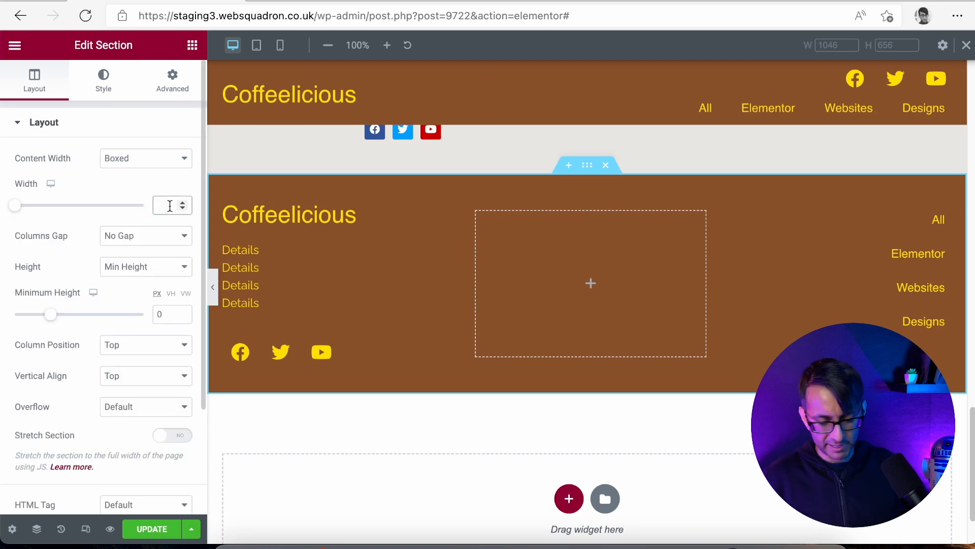
pyautogui.write('1200')
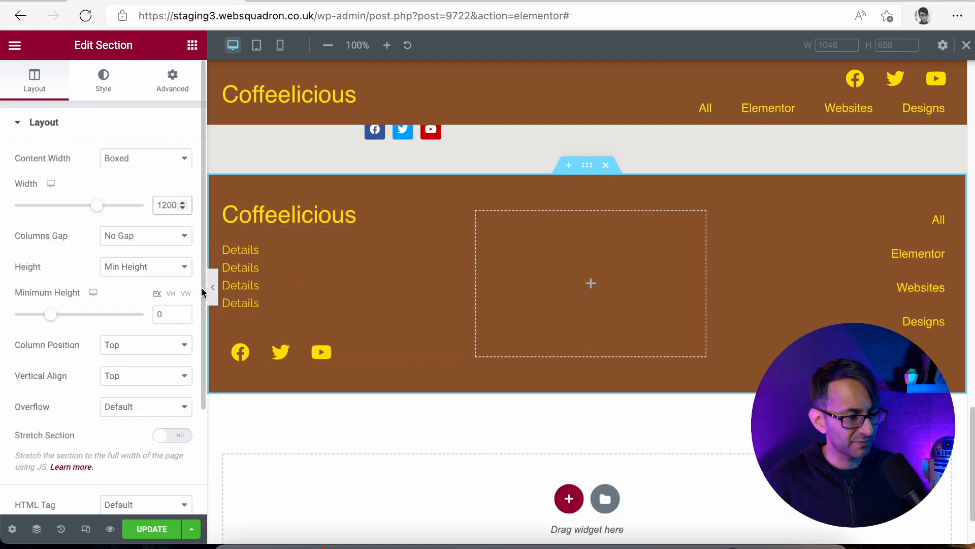
pyautogui.click(209, 285)
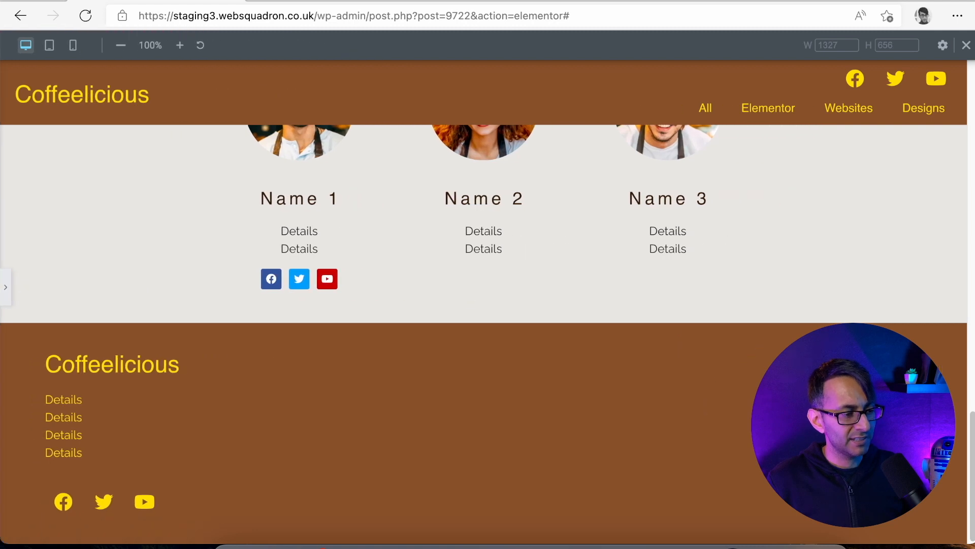
# Switch the page preview to mobile view at a width of 378 px and bring the footer into view.
pyautogui.moveTo(968, 449); pyautogui.dragTo(973, 197)
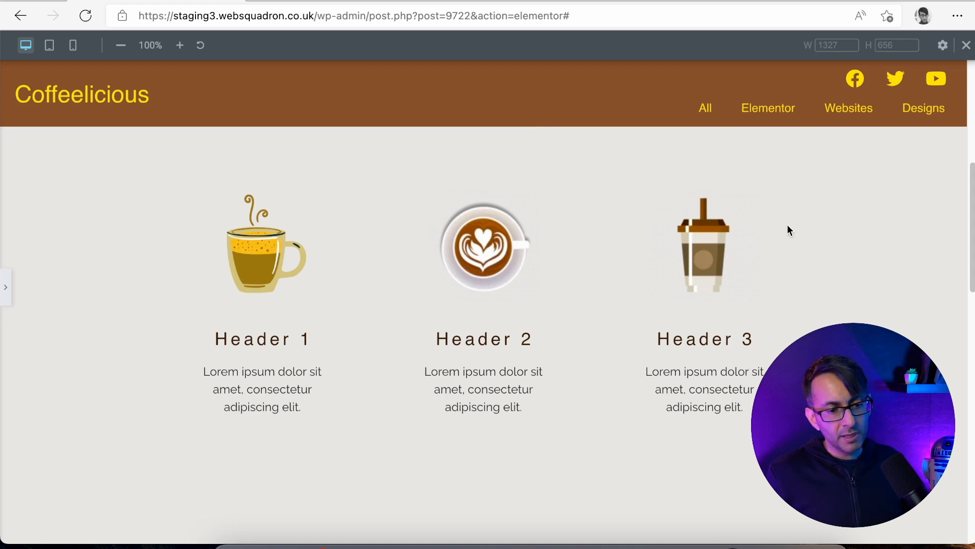
pyautogui.scroll(8, 962, 235)
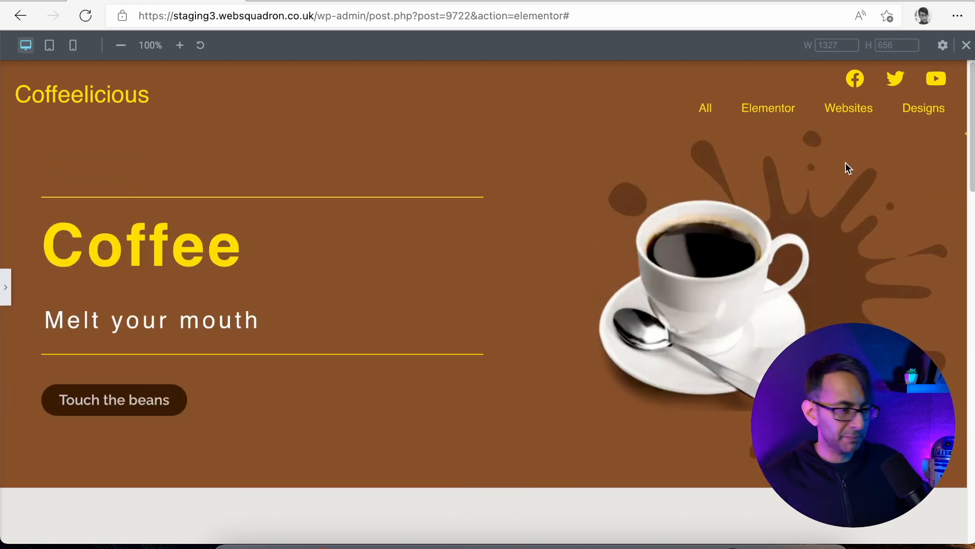
pyautogui.click(72, 44)
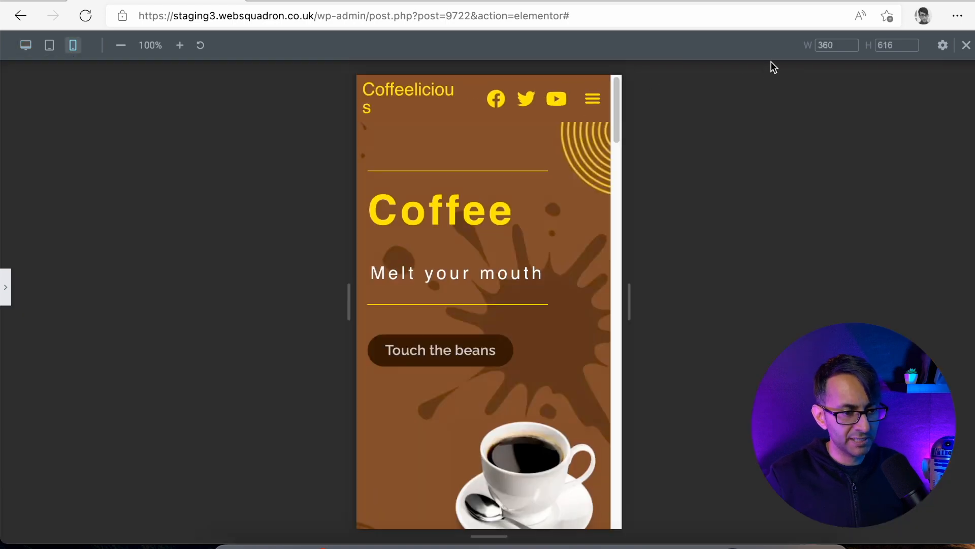
pyautogui.doubleClick(831, 47)
pyautogui.write('378')
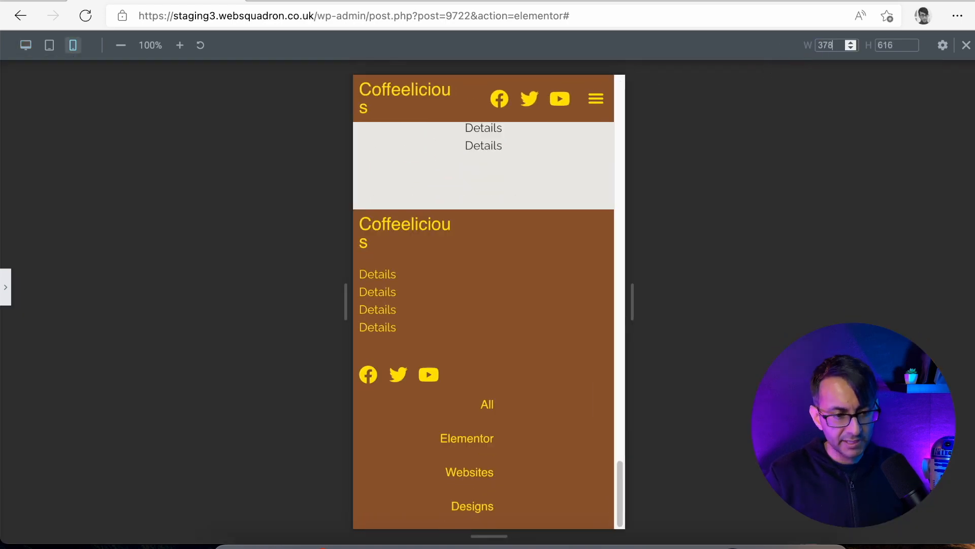
pyautogui.press('Return')
pyautogui.moveTo(622, 483)
pyautogui.mouseDown()
pyautogui.moveTo(638, 441)
pyautogui.moveTo(632, 481)
pyautogui.mouseUp()
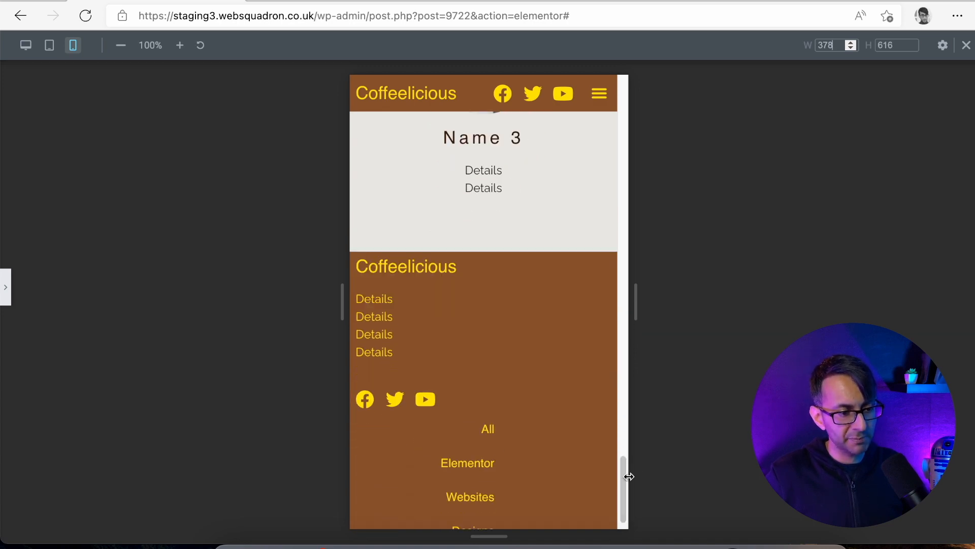
# Set the footer section's mobile padding to 40 px top and bottom and 15 px right and left, with the values unlinked.
pyautogui.click(7, 298)
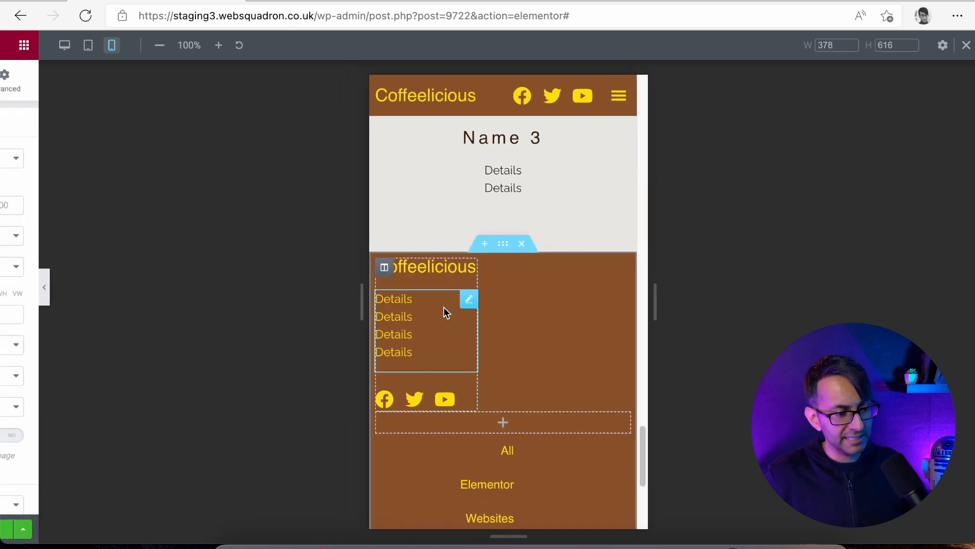
pyautogui.click(171, 83)
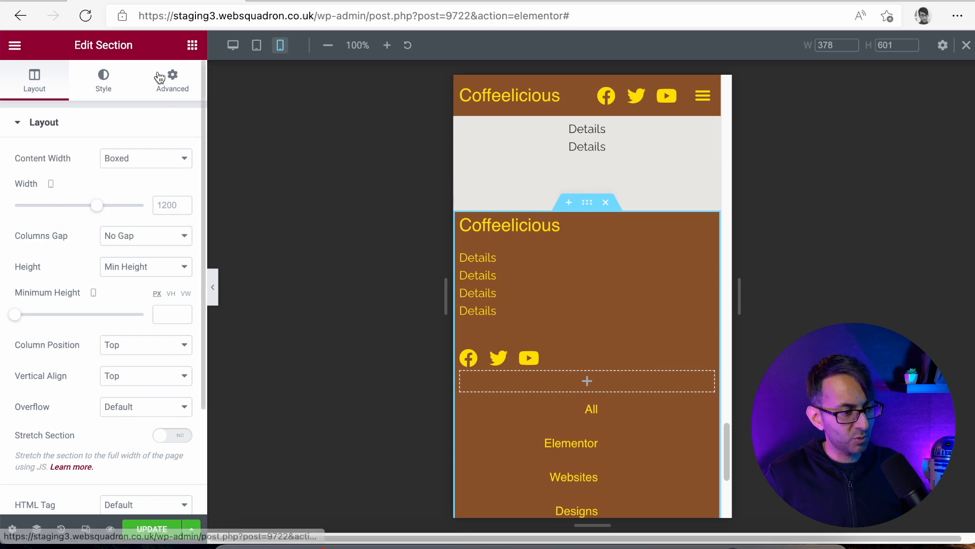
pyautogui.moveTo(31, 234); pyautogui.dragTo(1, 227)
pyautogui.write('4')
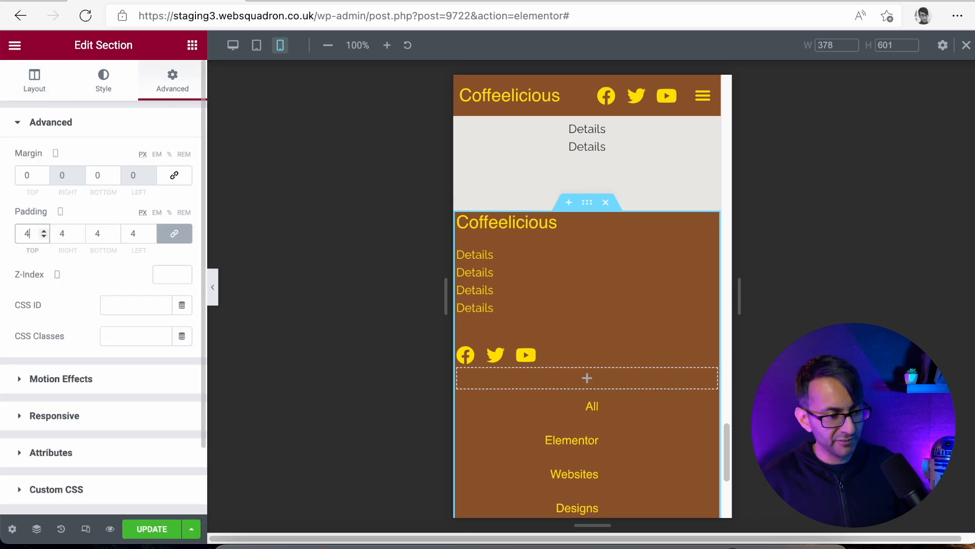
pyautogui.click(158, 233)
pyautogui.click(28, 233)
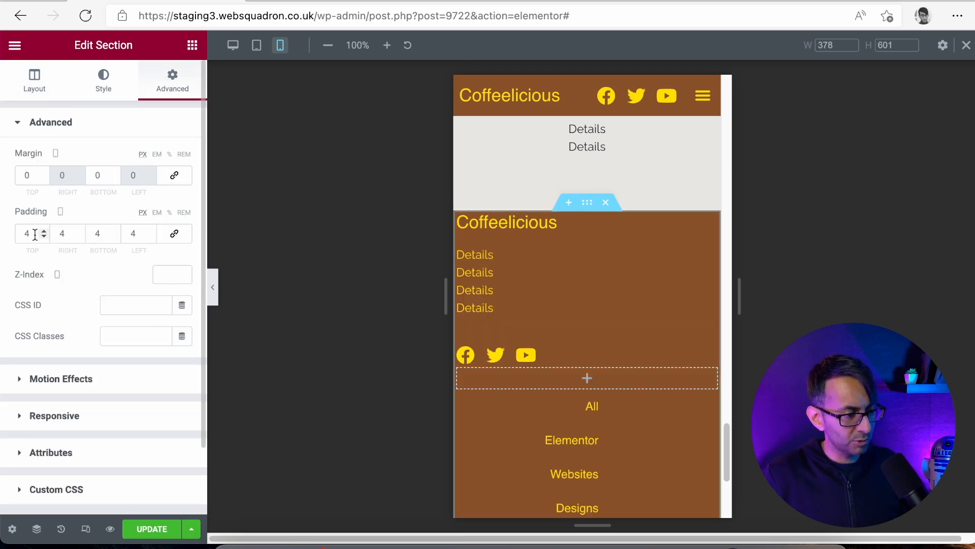
pyautogui.write('0')
pyautogui.press('Tab')
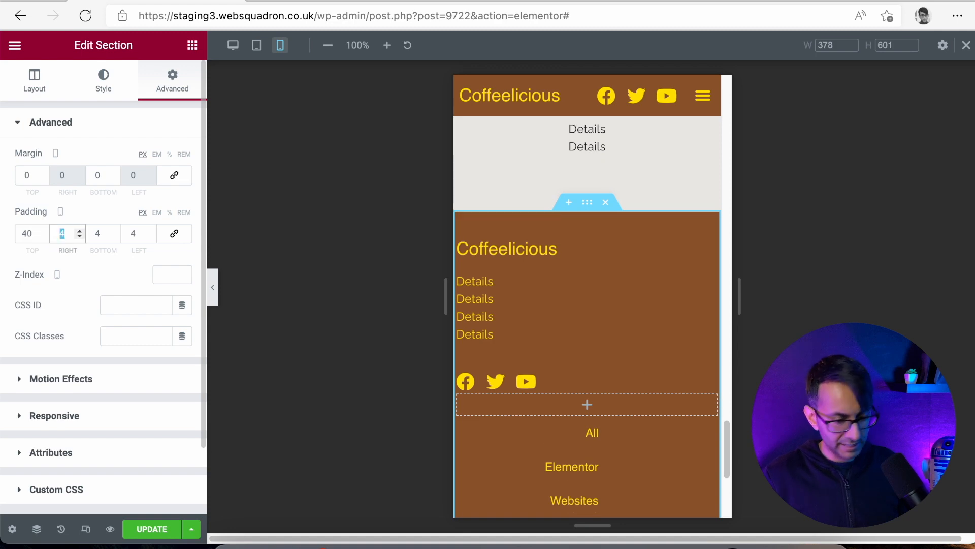
pyautogui.write('15')
pyautogui.press('Tab')
pyautogui.write('40')
pyautogui.press('Tab')
pyautogui.write('15')
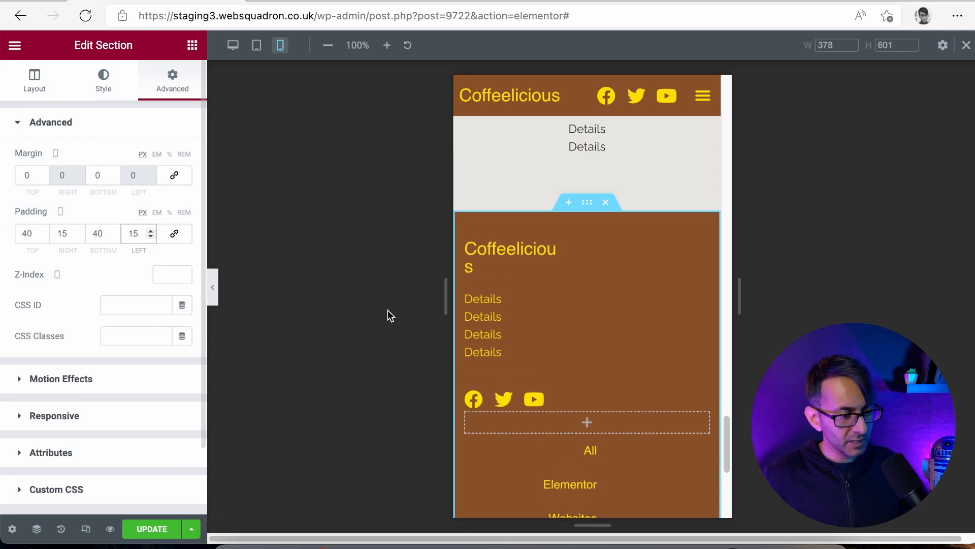
# Set the mobile width of the footer's title and details column to 100%.
pyautogui.click(473, 249)
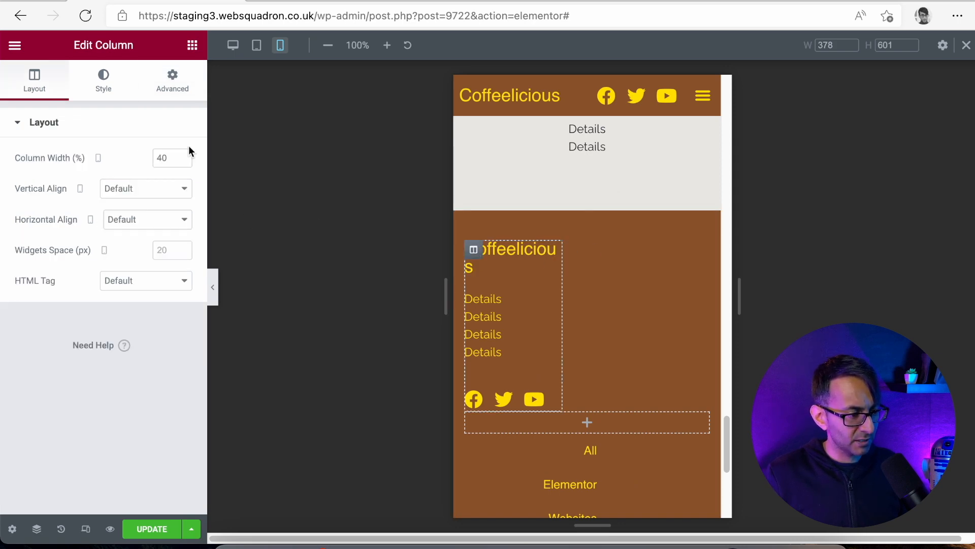
pyautogui.doubleClick(175, 158)
pyautogui.write('100')
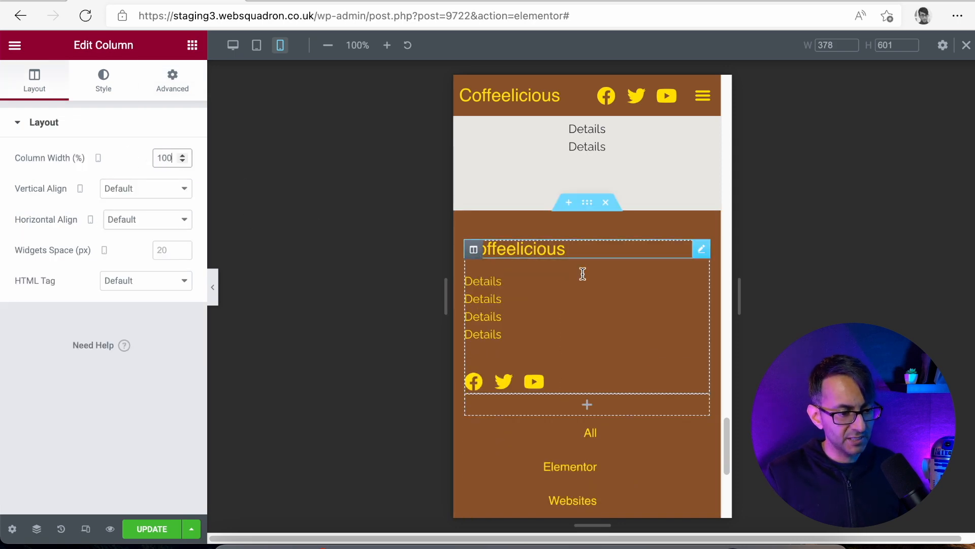
# Set the mobile width of the footer's menu links column to 100% and its horizontal alignment to Start.
pyautogui.click(474, 425)
pyautogui.doubleClick(161, 158)
pyautogui.write('100')
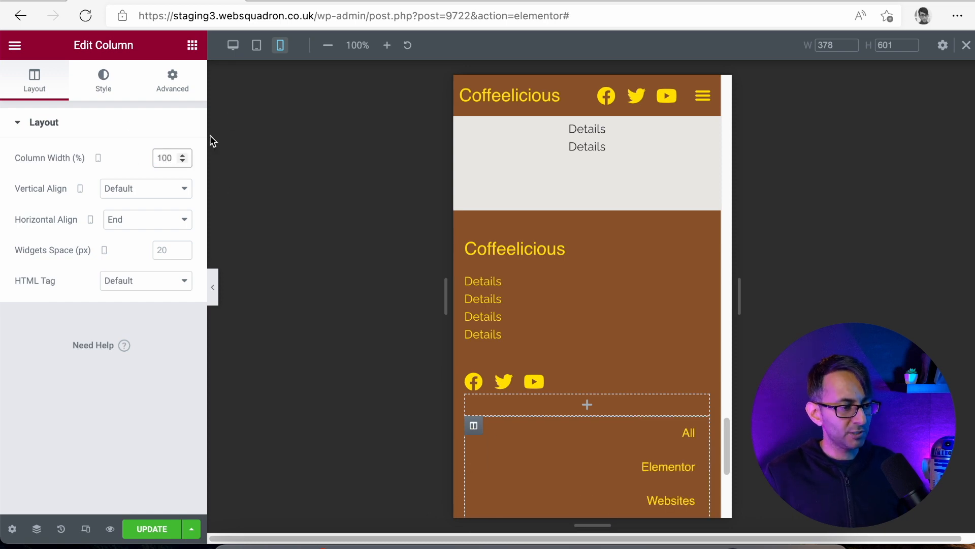
pyautogui.click(101, 81)
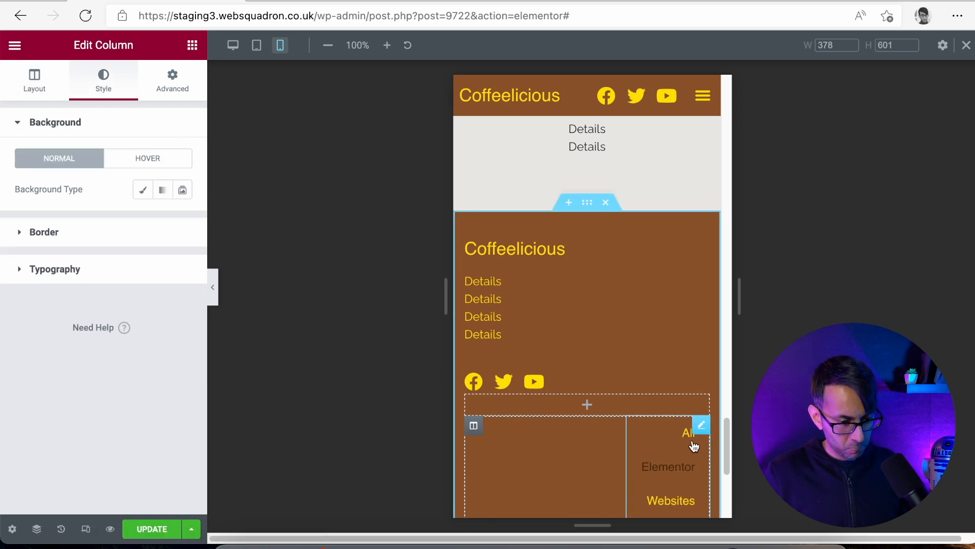
pyautogui.click(45, 93)
pyautogui.click(124, 220)
pyautogui.click(136, 253)
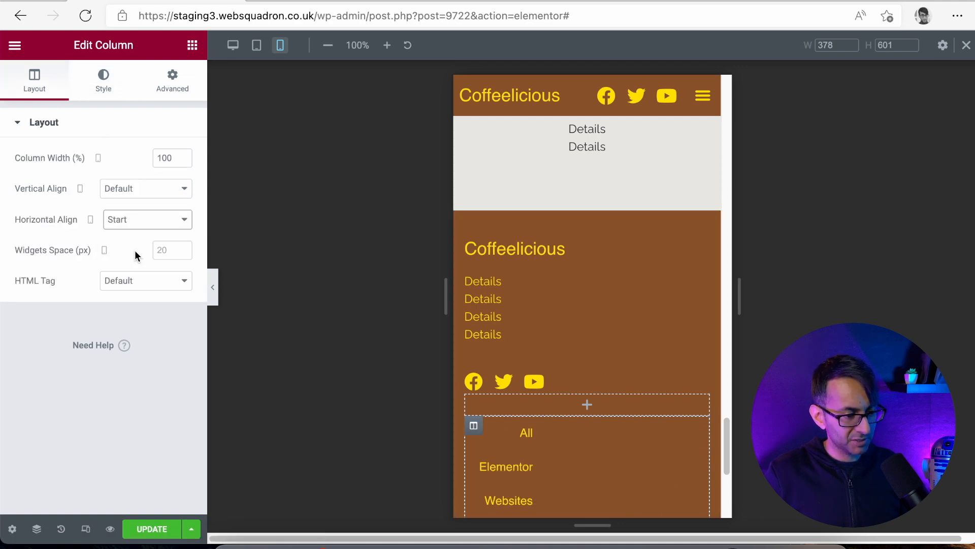
# Review the page in mobile view up to the Coffee hero, switch to desktop view, look through the sections and preview the hero full width.
pyautogui.moveTo(730, 435); pyautogui.dragTo(739, 401)
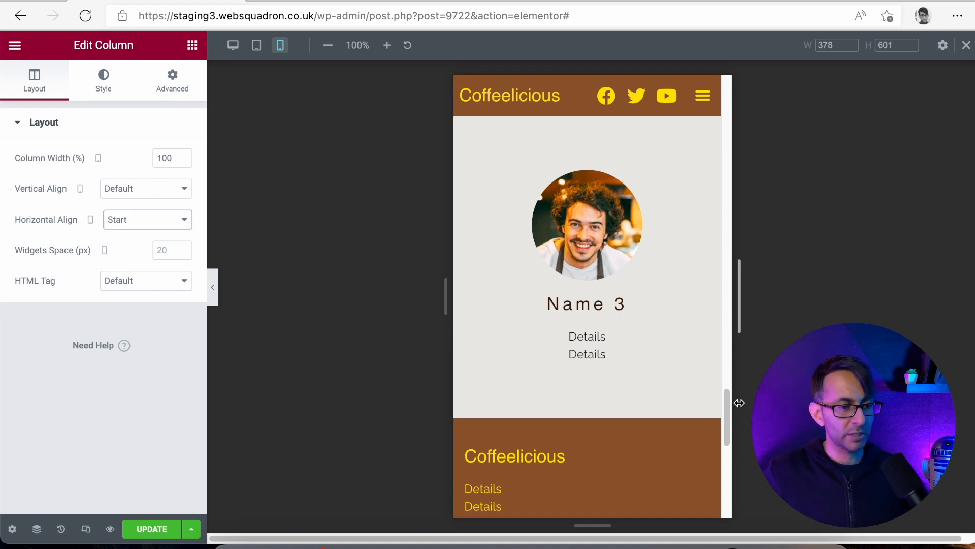
pyautogui.moveTo(727, 422); pyautogui.dragTo(733, 87)
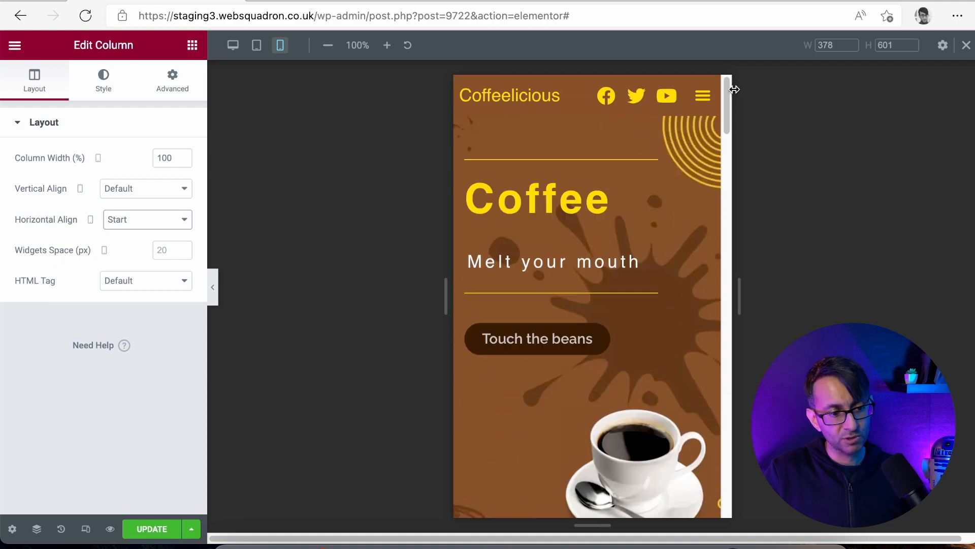
pyautogui.click(240, 50)
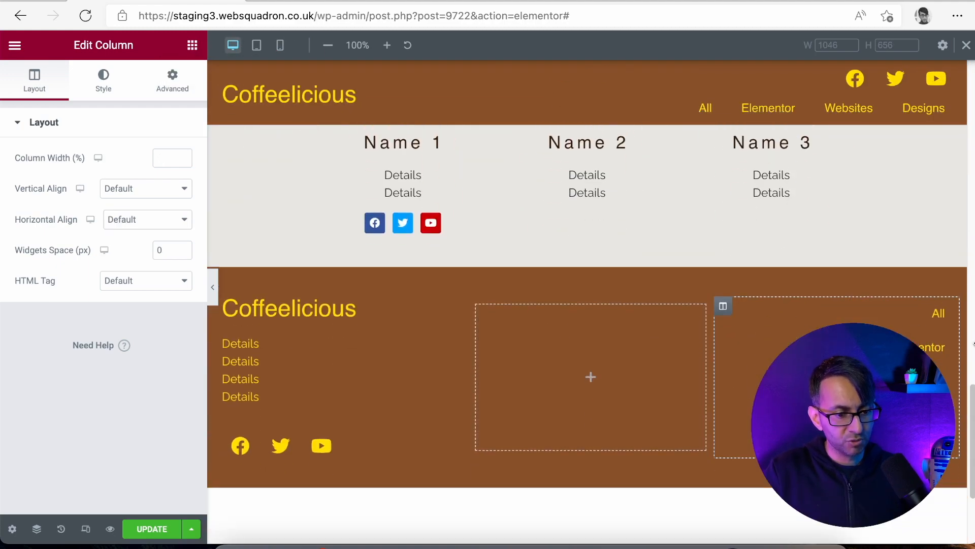
pyautogui.scroll(10, 587, 305)
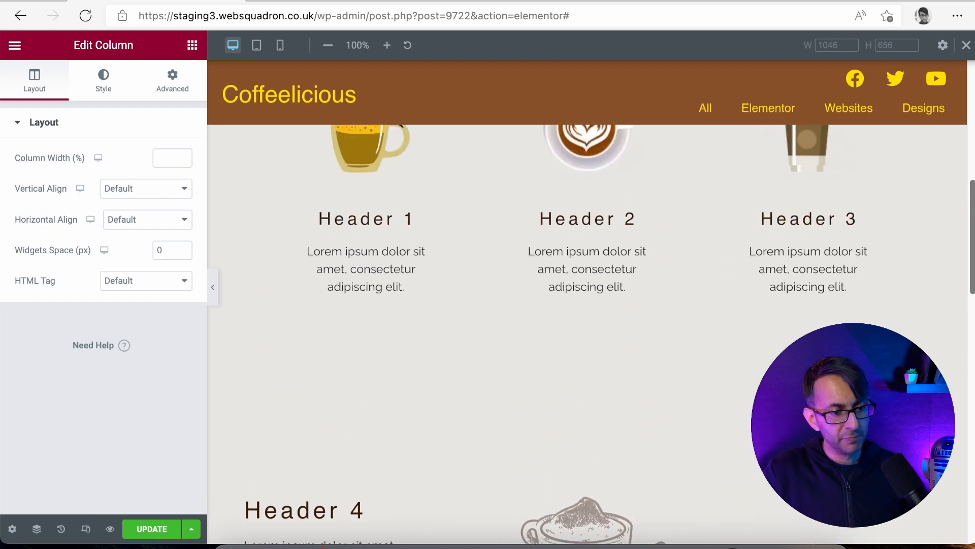
pyautogui.scroll(5, 587, 304)
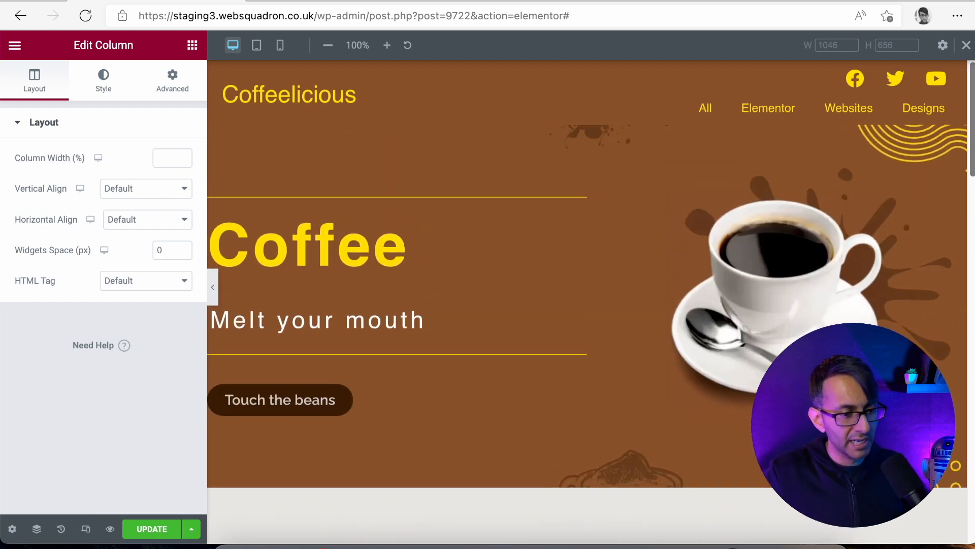
pyautogui.moveTo(970, 86); pyautogui.dragTo(972, 259)
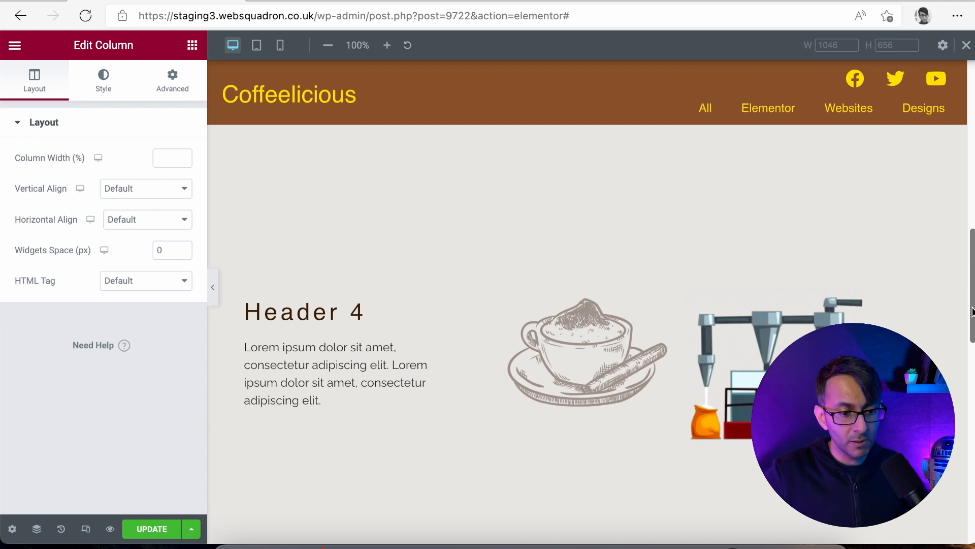
pyautogui.moveTo(972, 312); pyautogui.dragTo(972, 145)
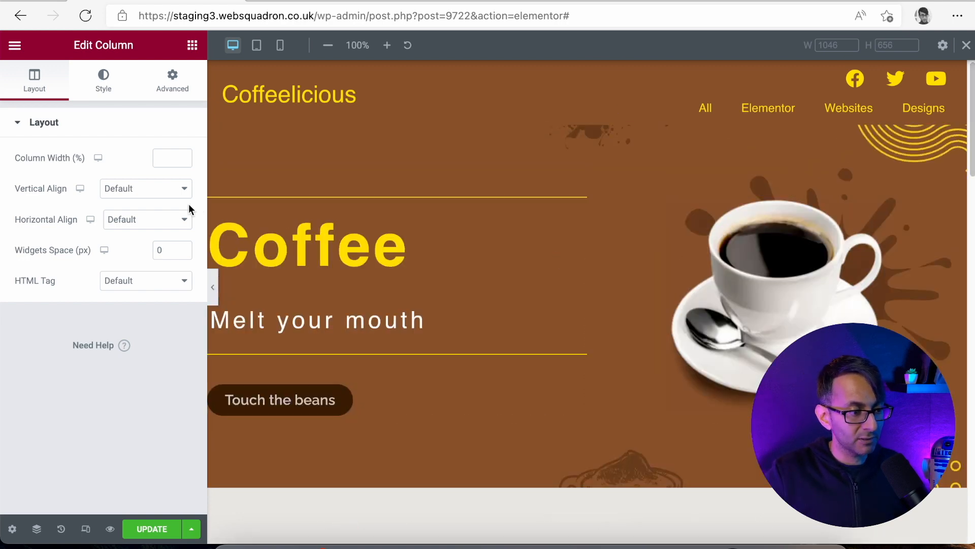
pyautogui.click(213, 288)
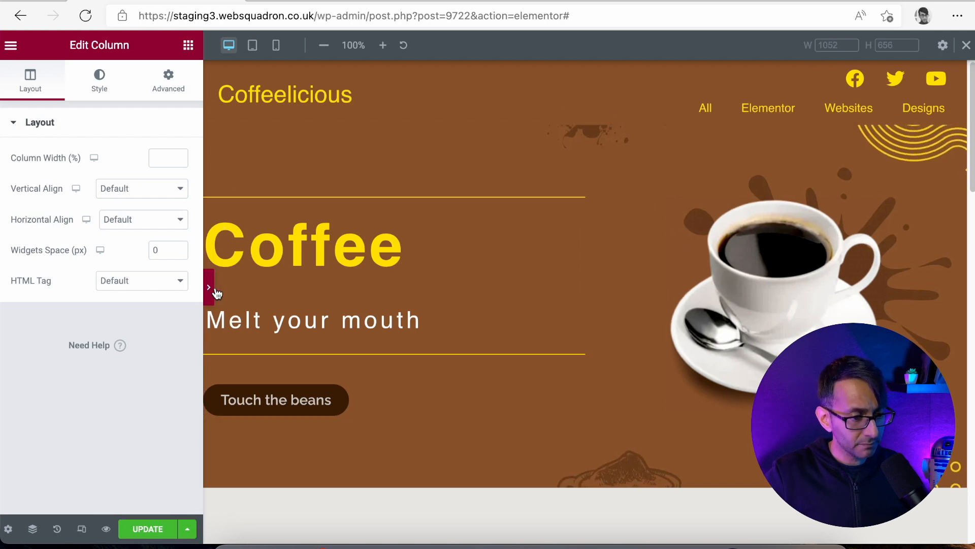